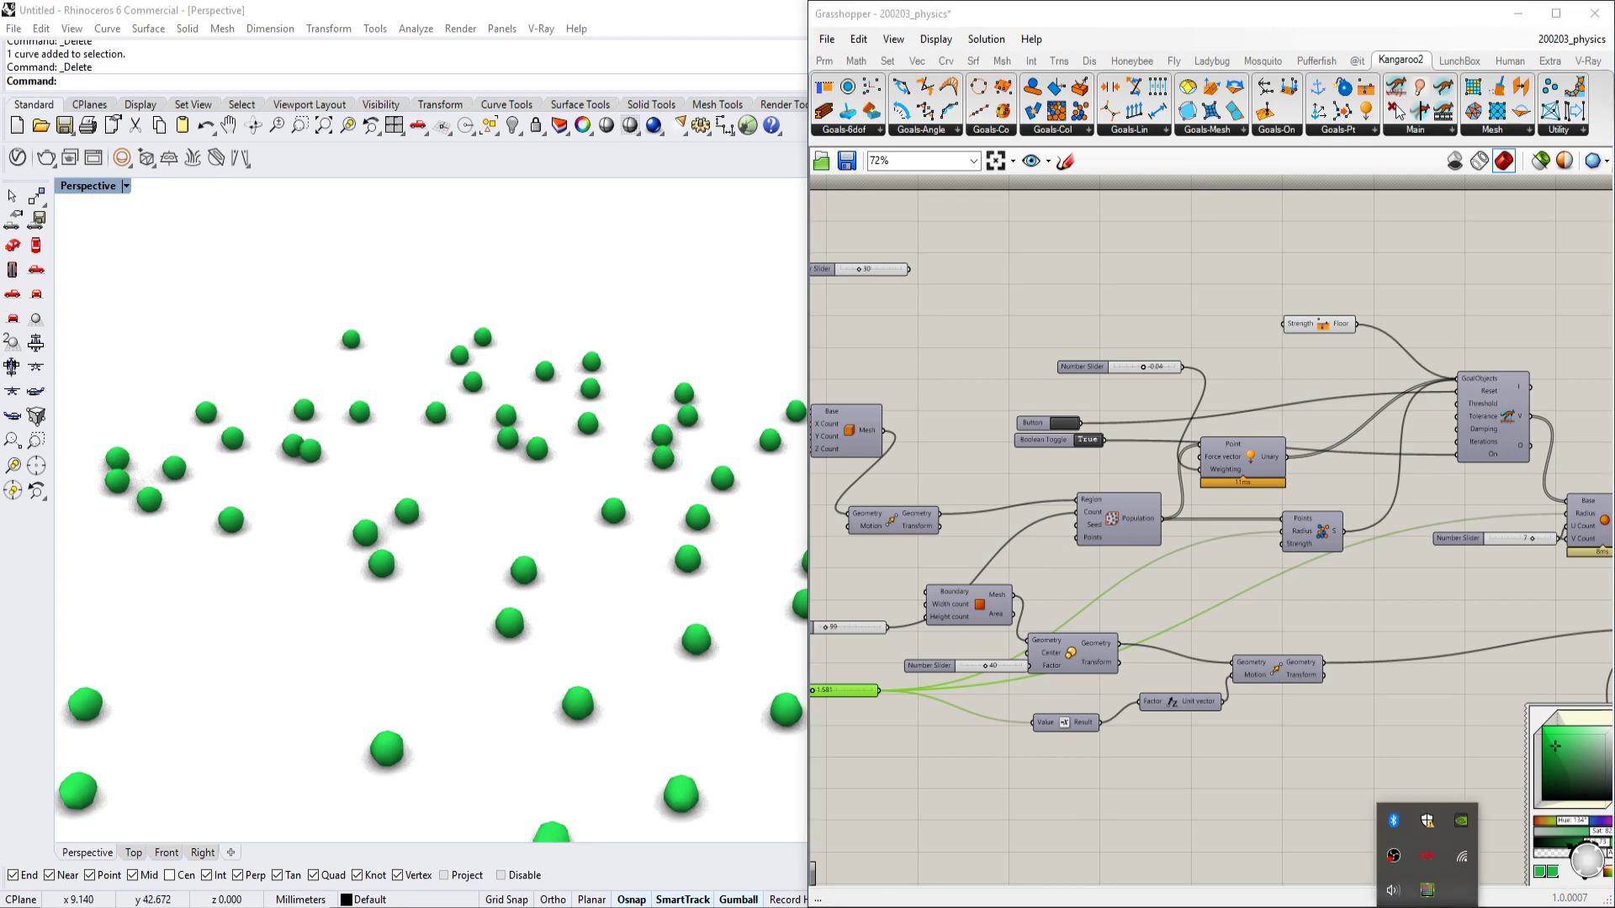
scroll(1047, 665, up, 3)
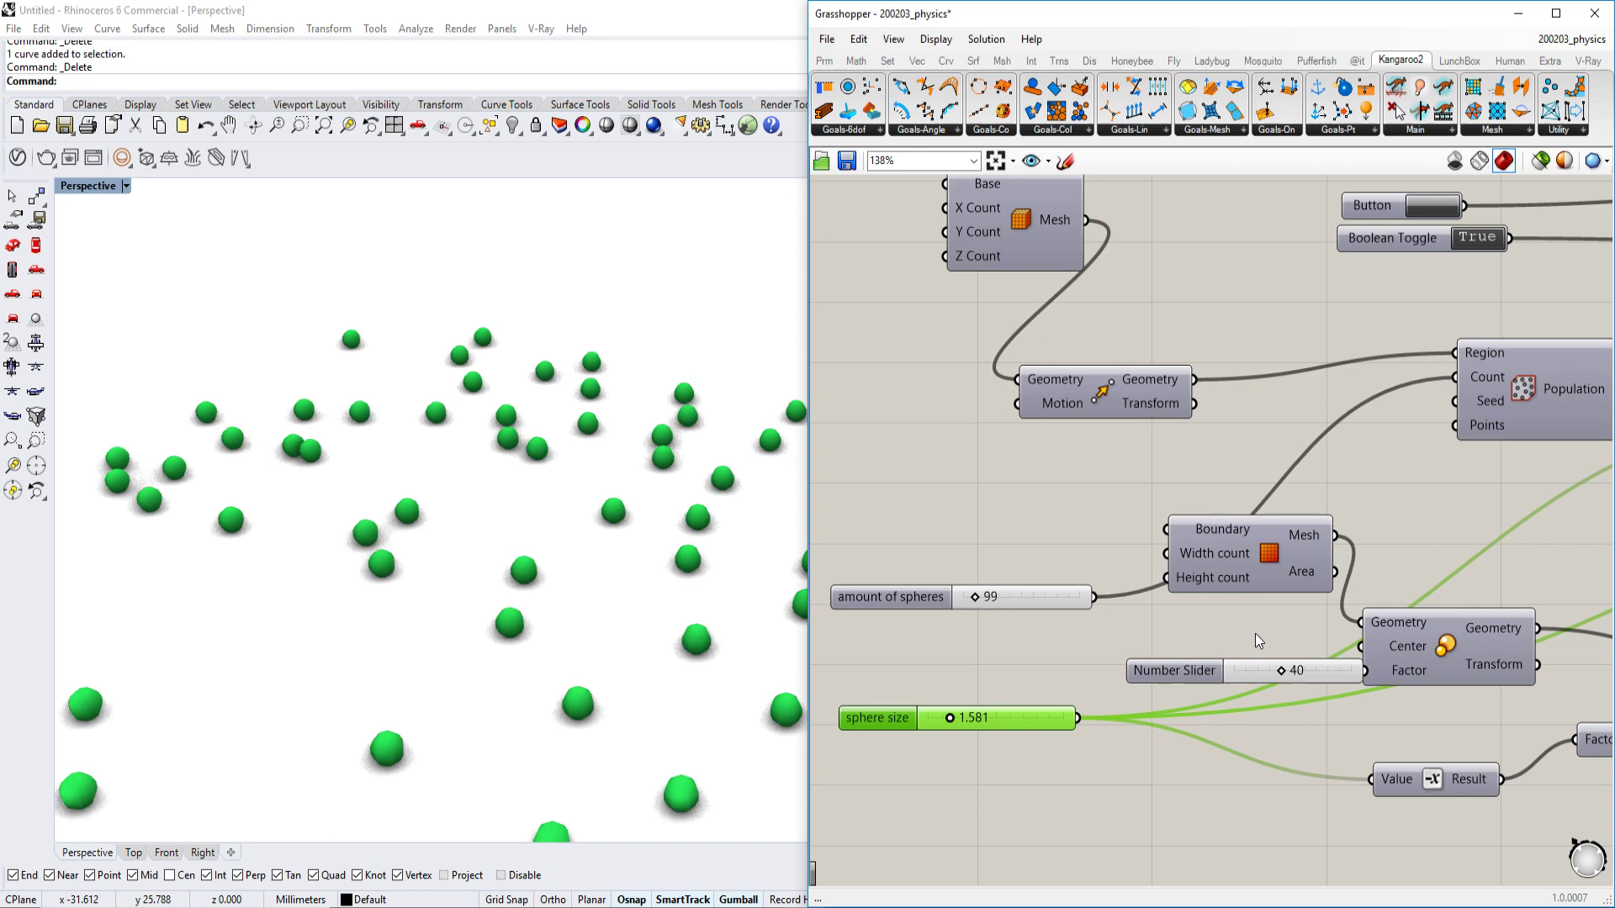
scroll(988, 586, up, 2)
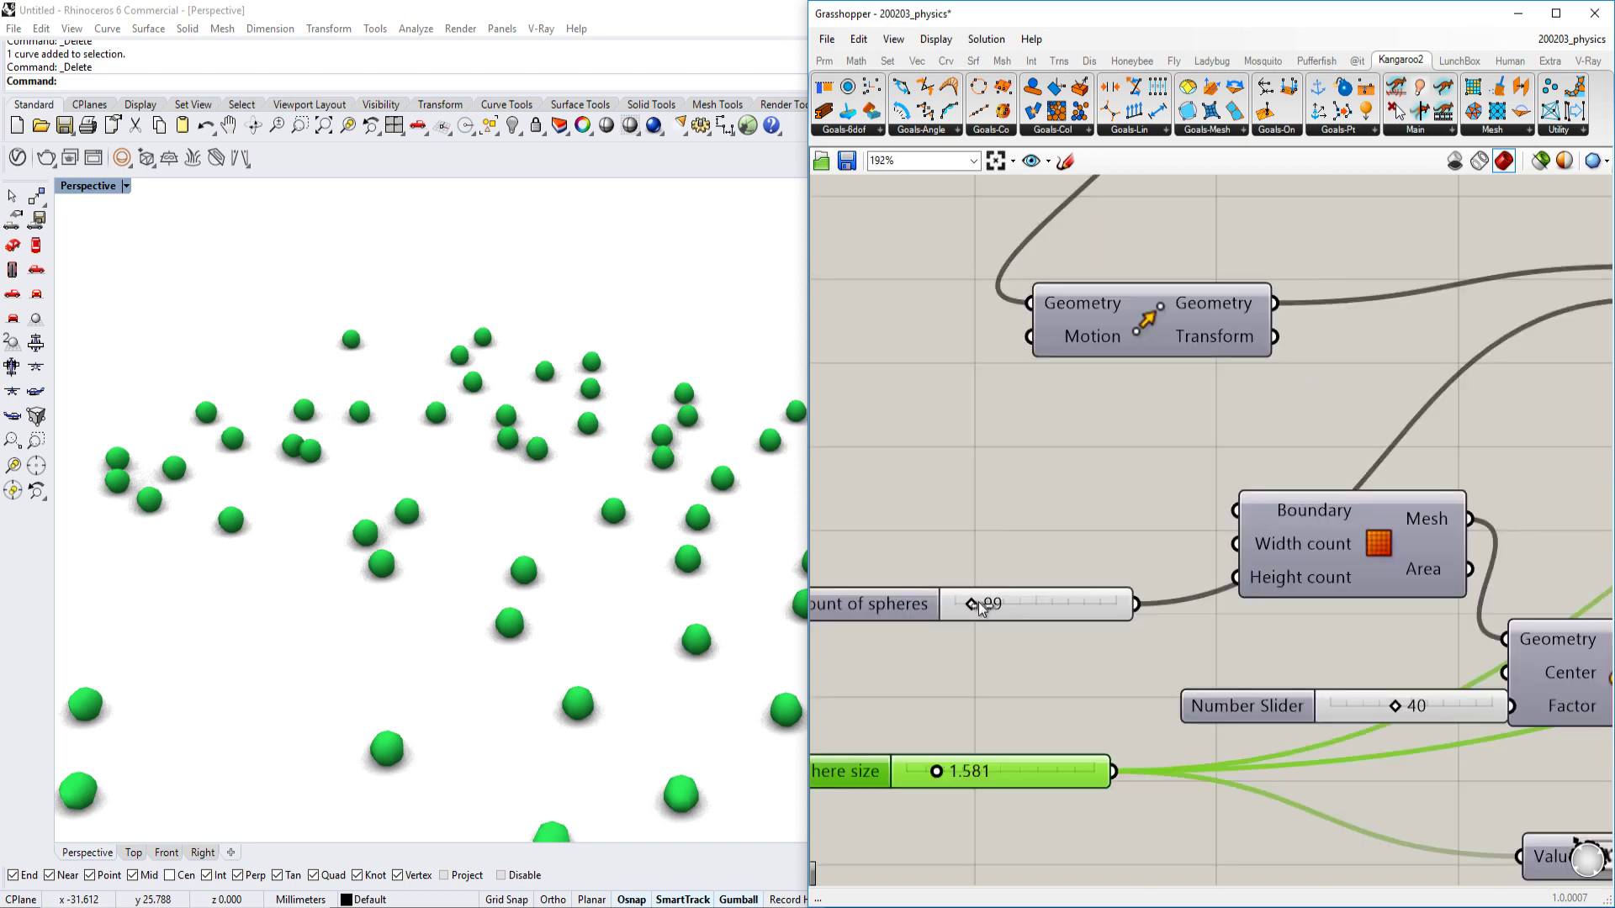
- Vary the amount of spheres slider and reset the simulation with the Button
drag(979, 604, 992, 605)
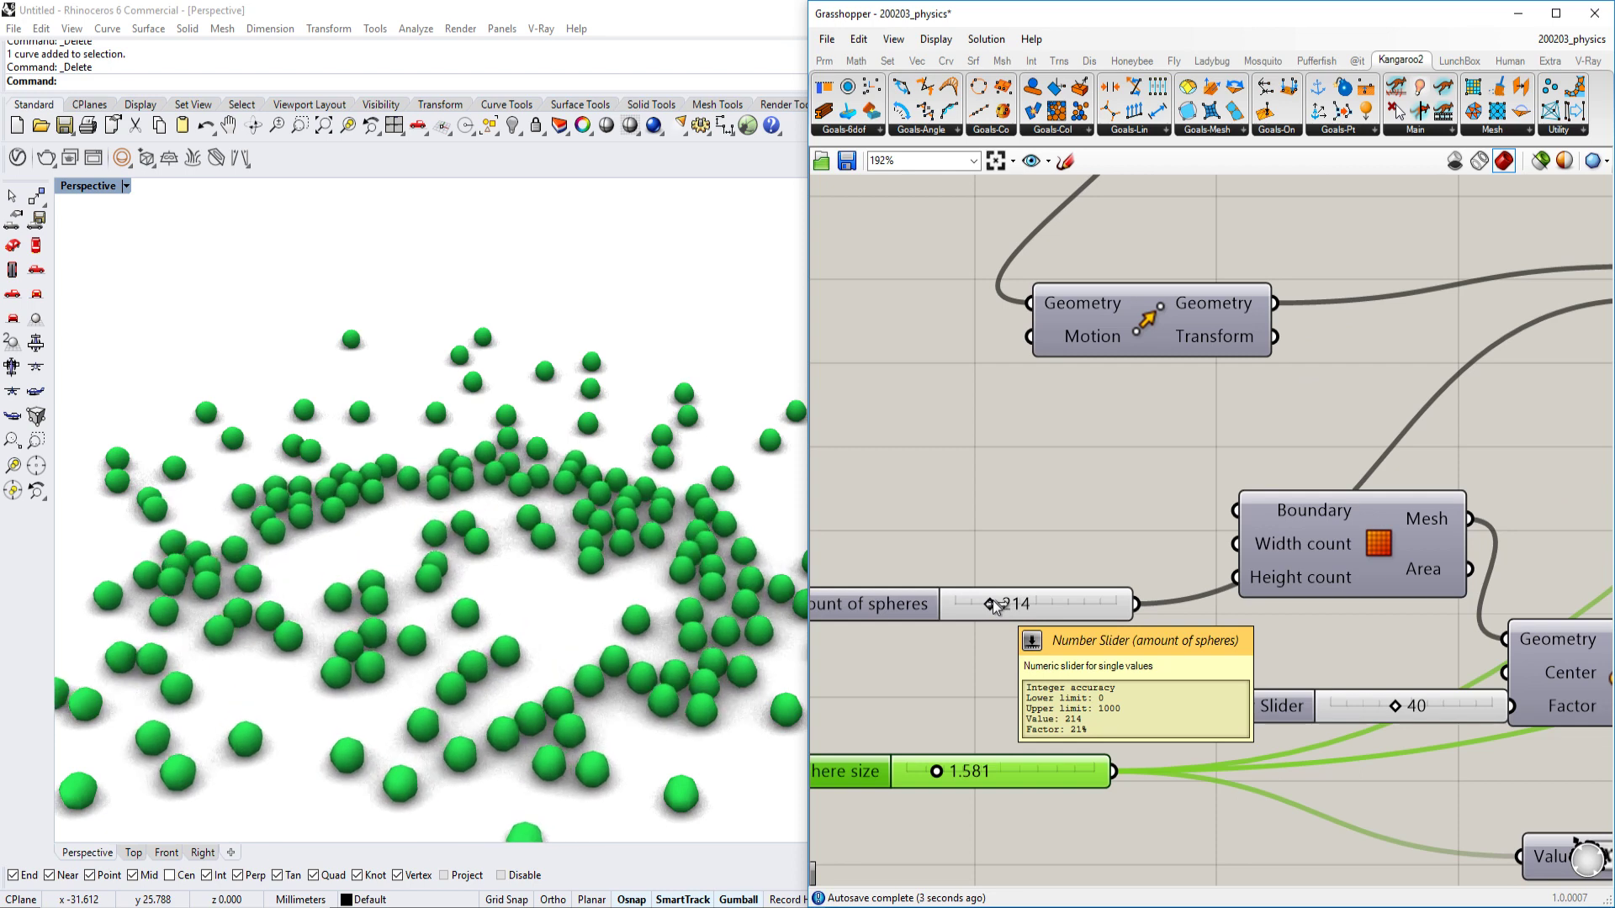
drag(994, 599, 968, 605)
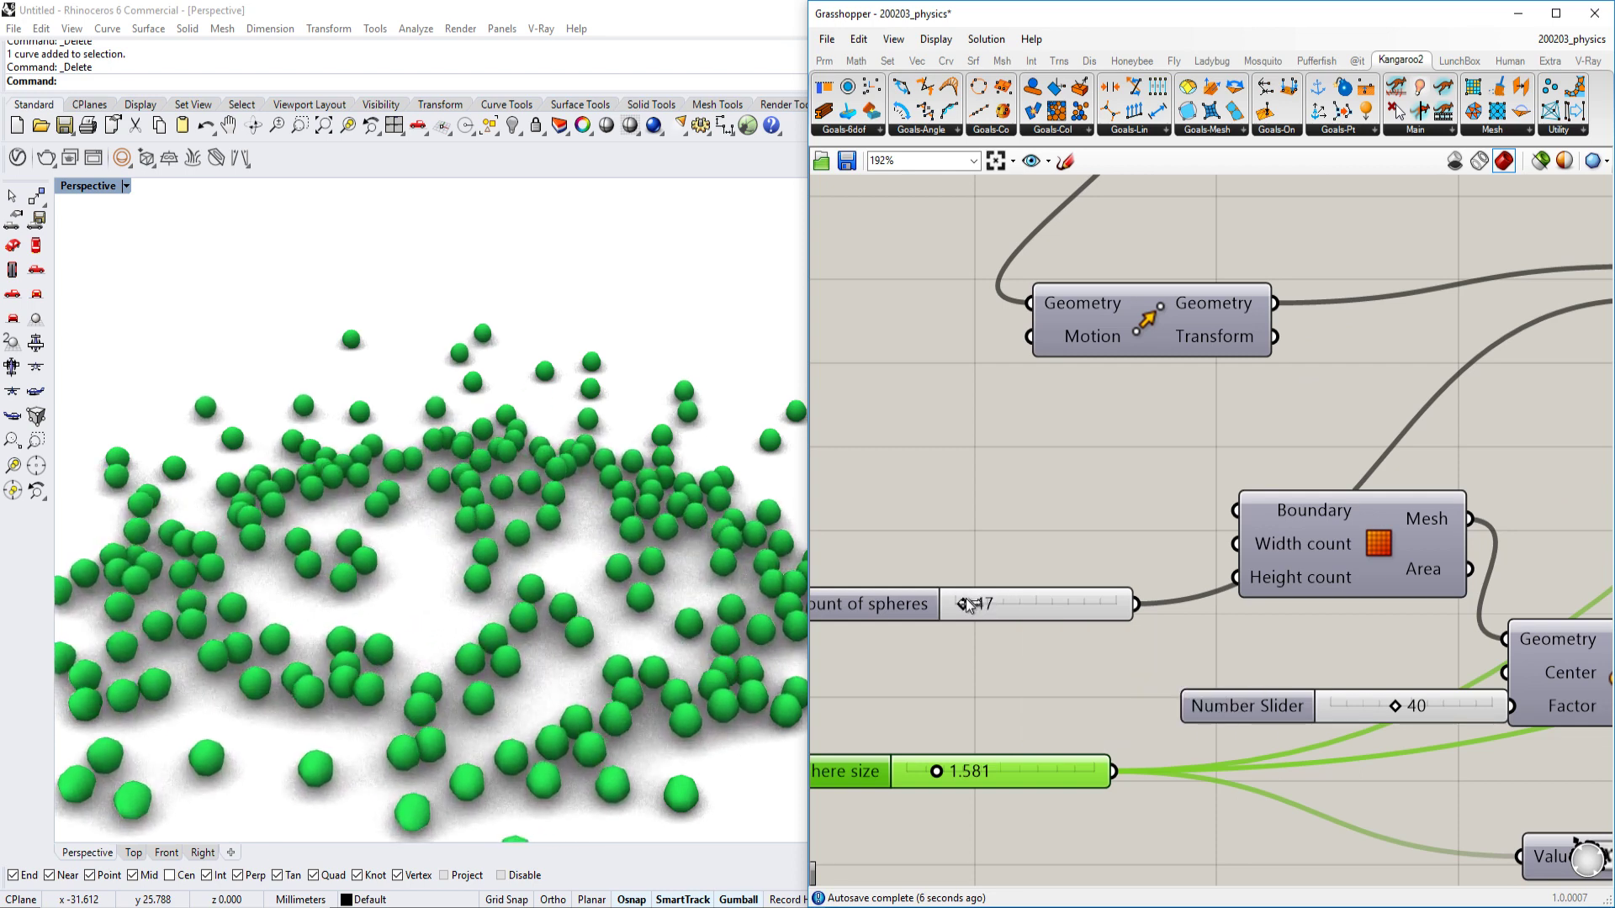
right_drag(987, 457, 1232, 442)
scroll(1233, 442, down, 3)
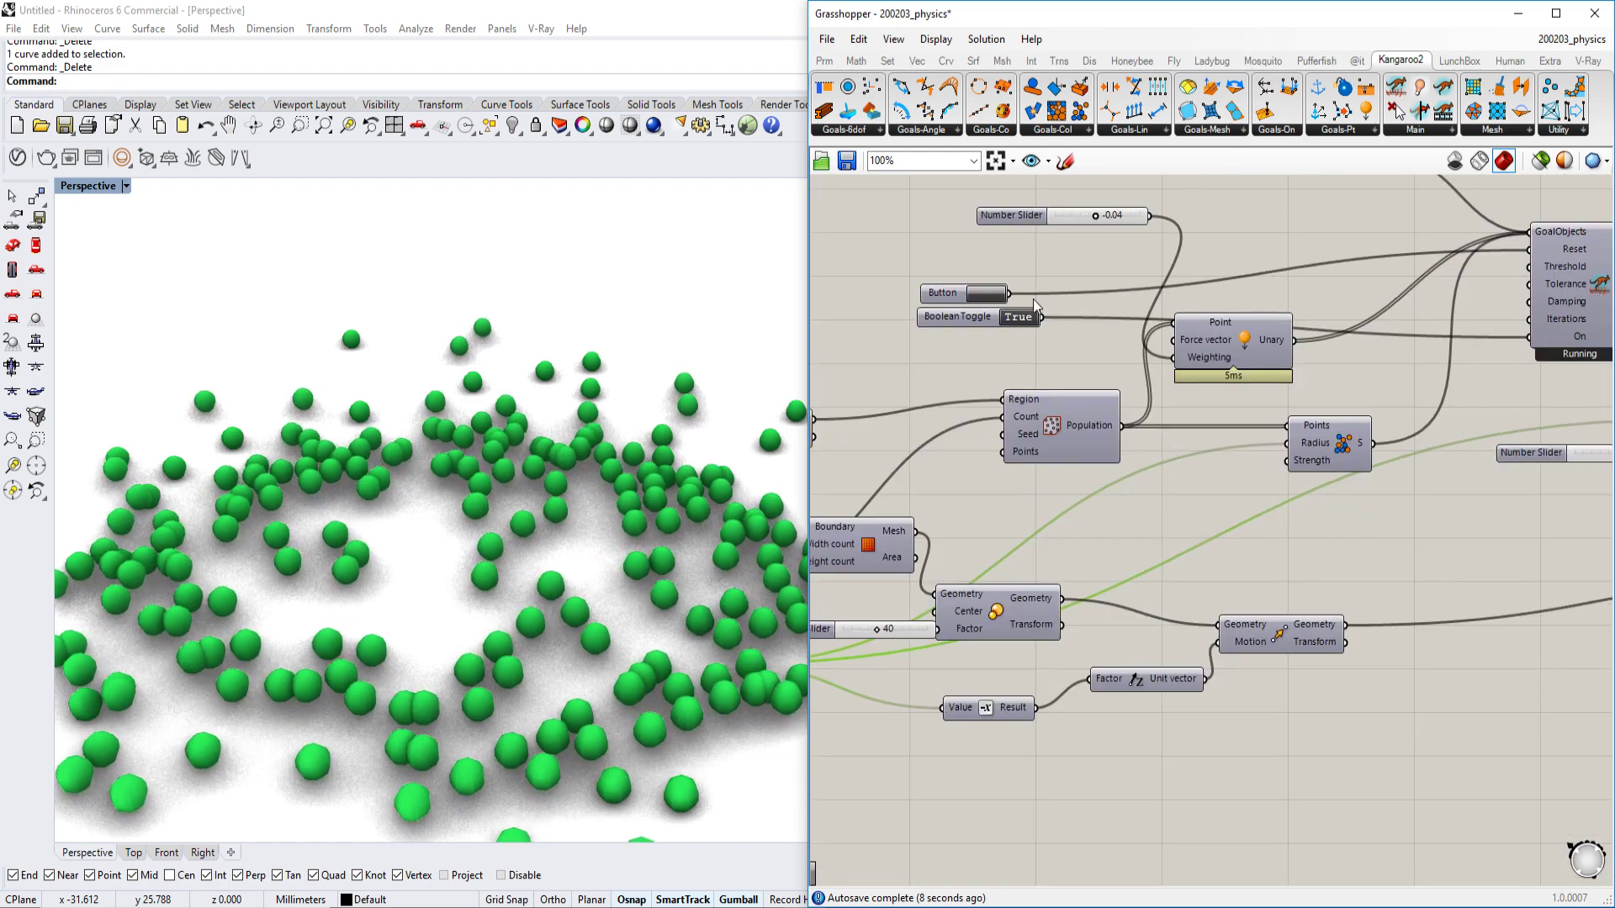
click(986, 292)
scroll(1030, 524, up, 3)
- Return the sphere count to 214 and pause the simulation with the Boolean Toggle
right_drag(1029, 523, 1072, 589)
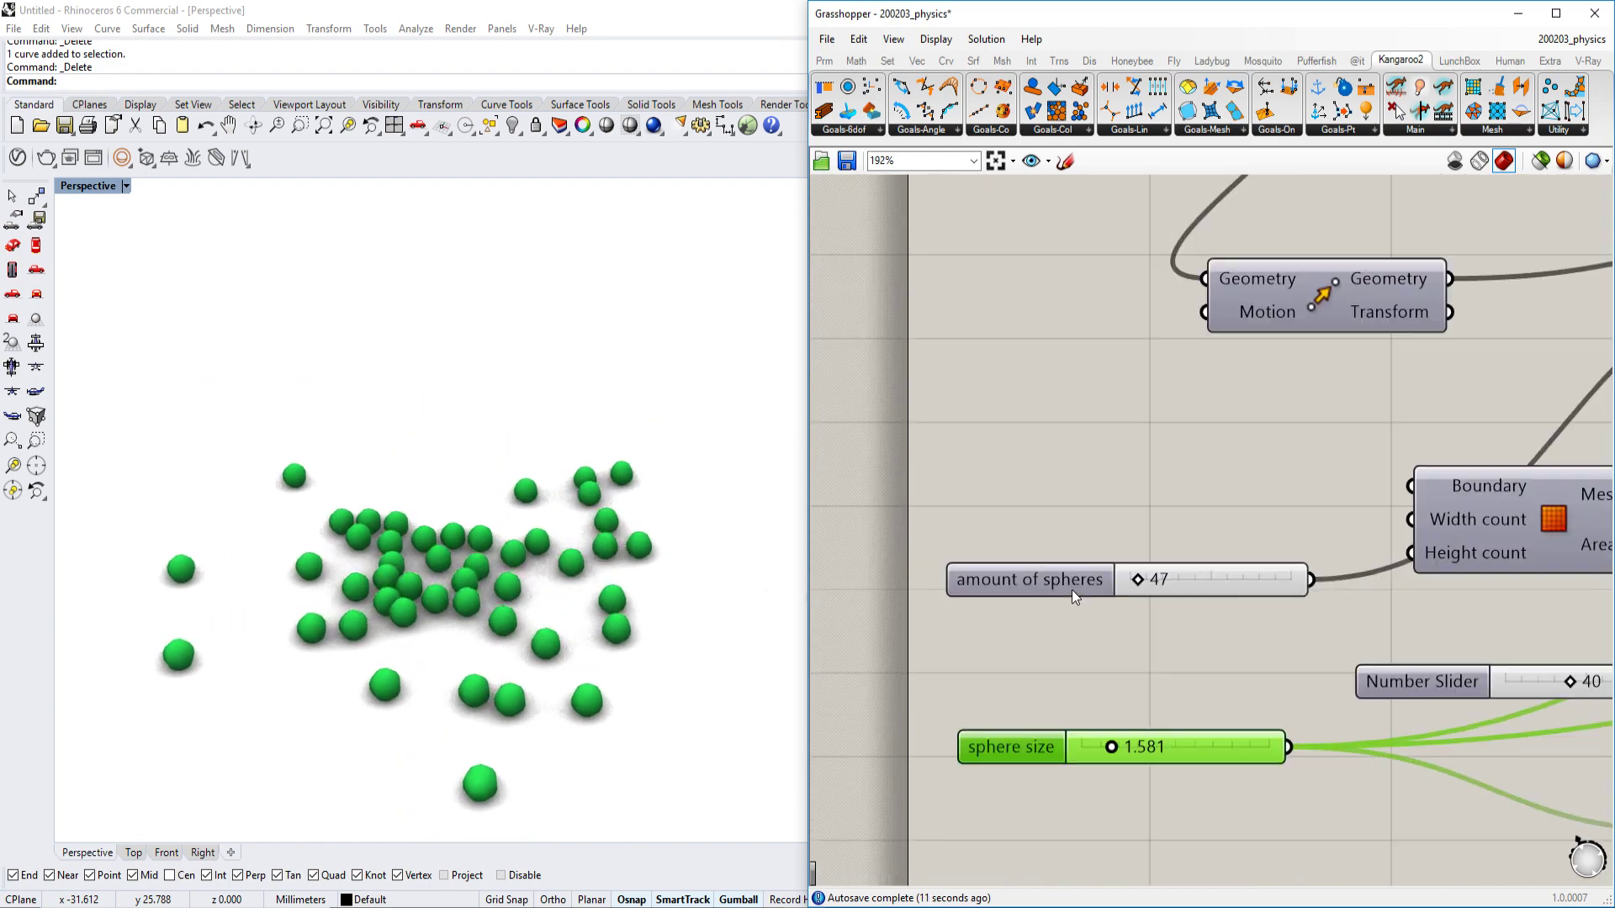
scroll(1071, 590, up, 1)
scroll(1172, 585, up, 1)
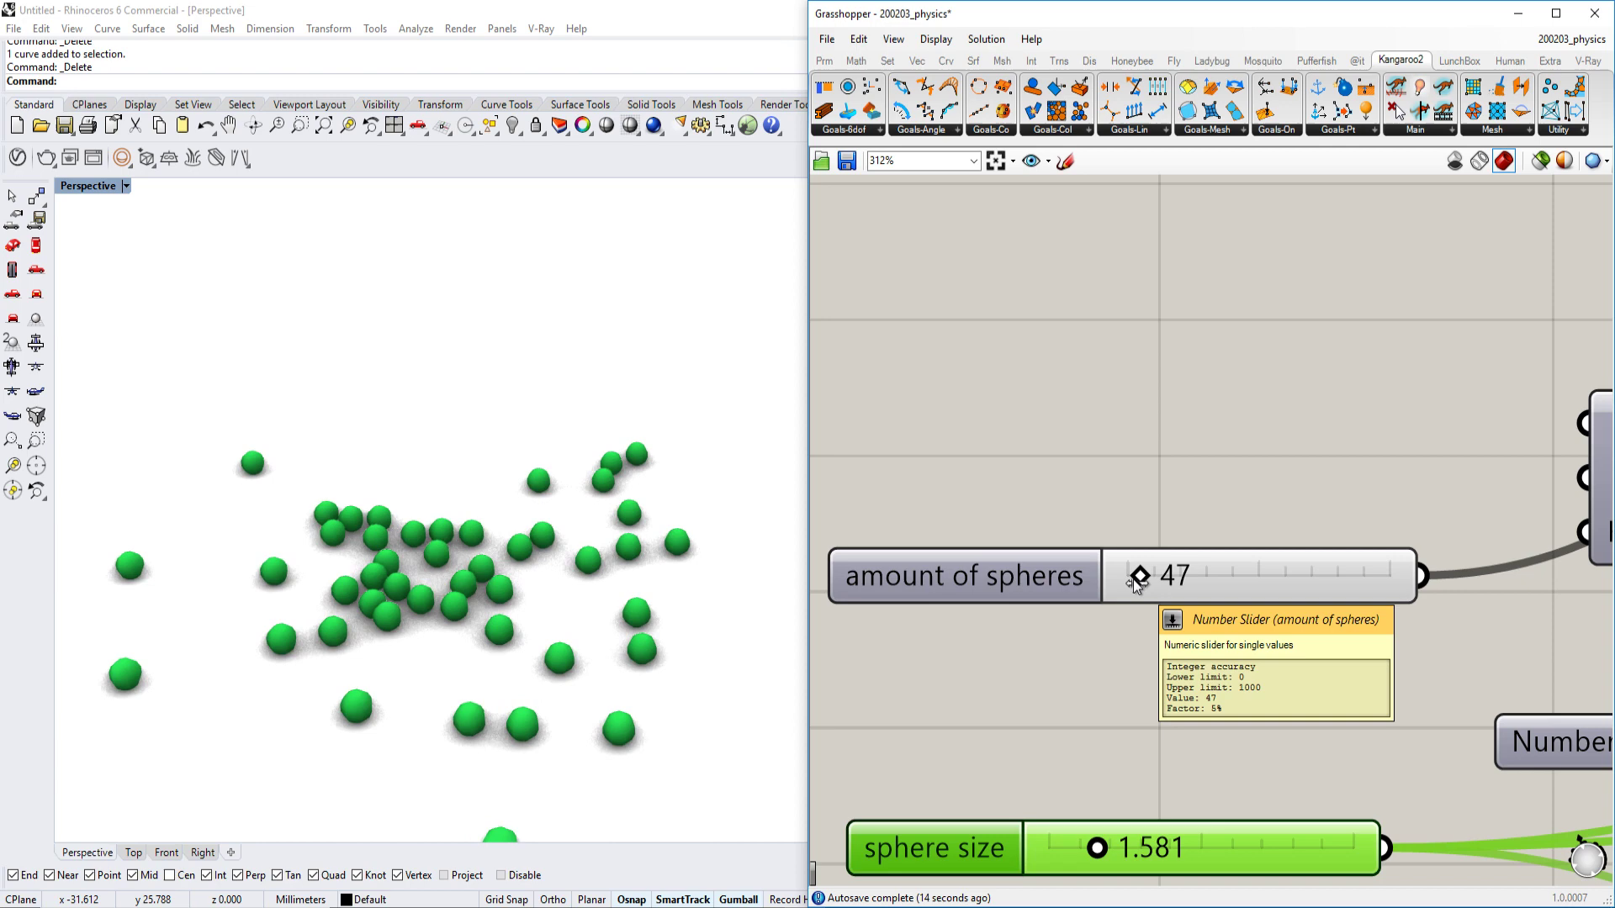
drag(1133, 580, 1177, 589)
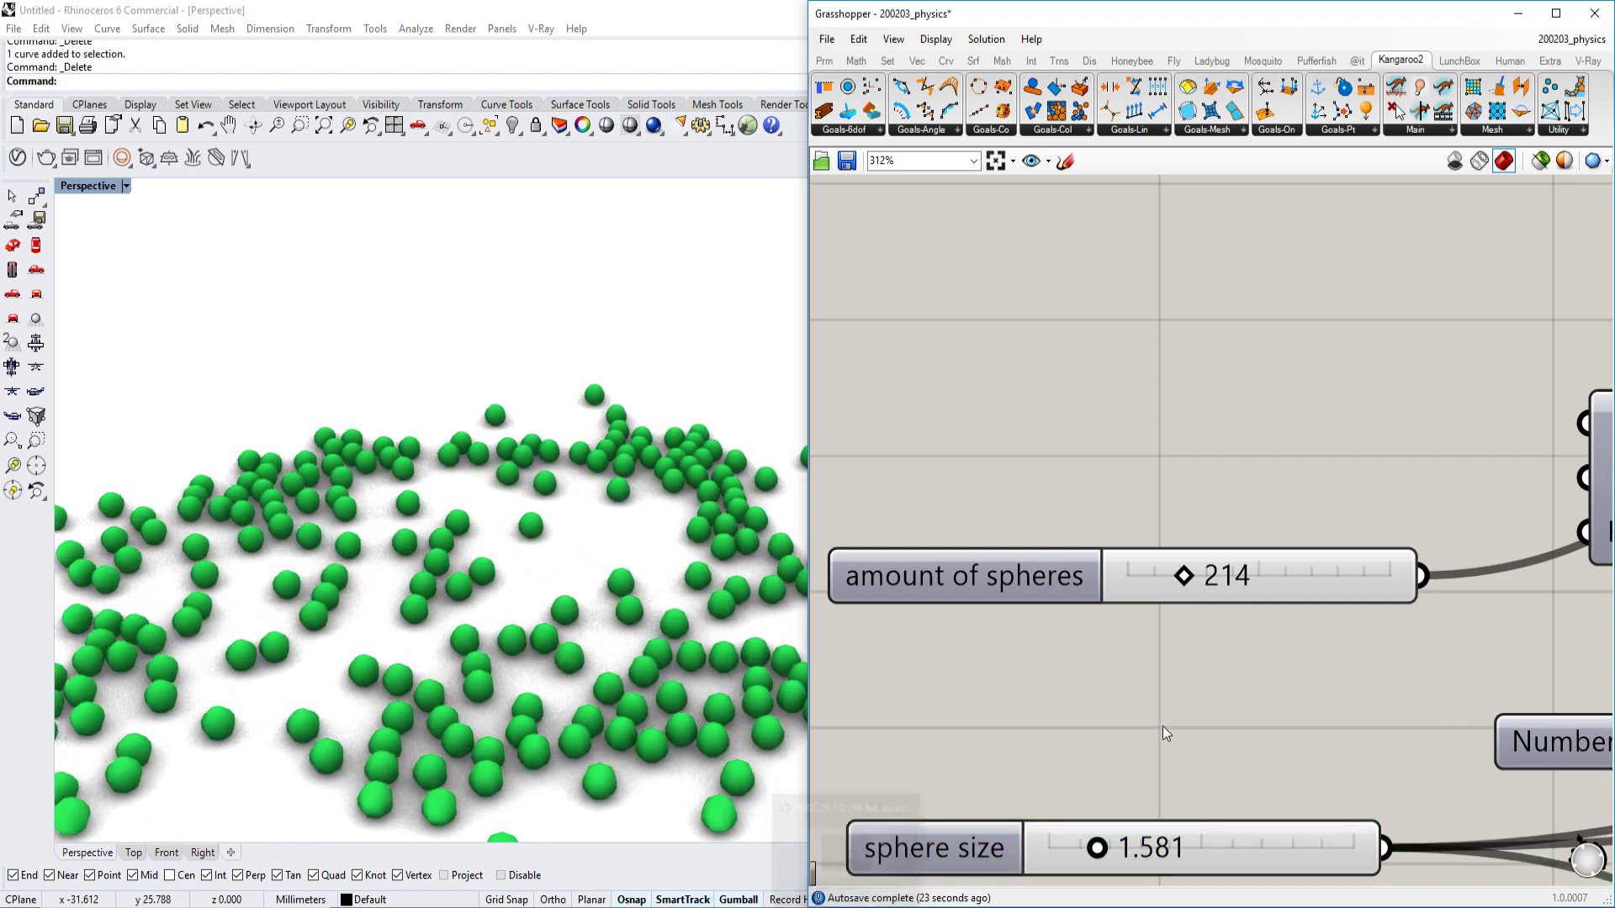
scroll(1117, 649, down, 1)
scroll(1135, 644, down, 1)
scroll(1136, 631, down, 1)
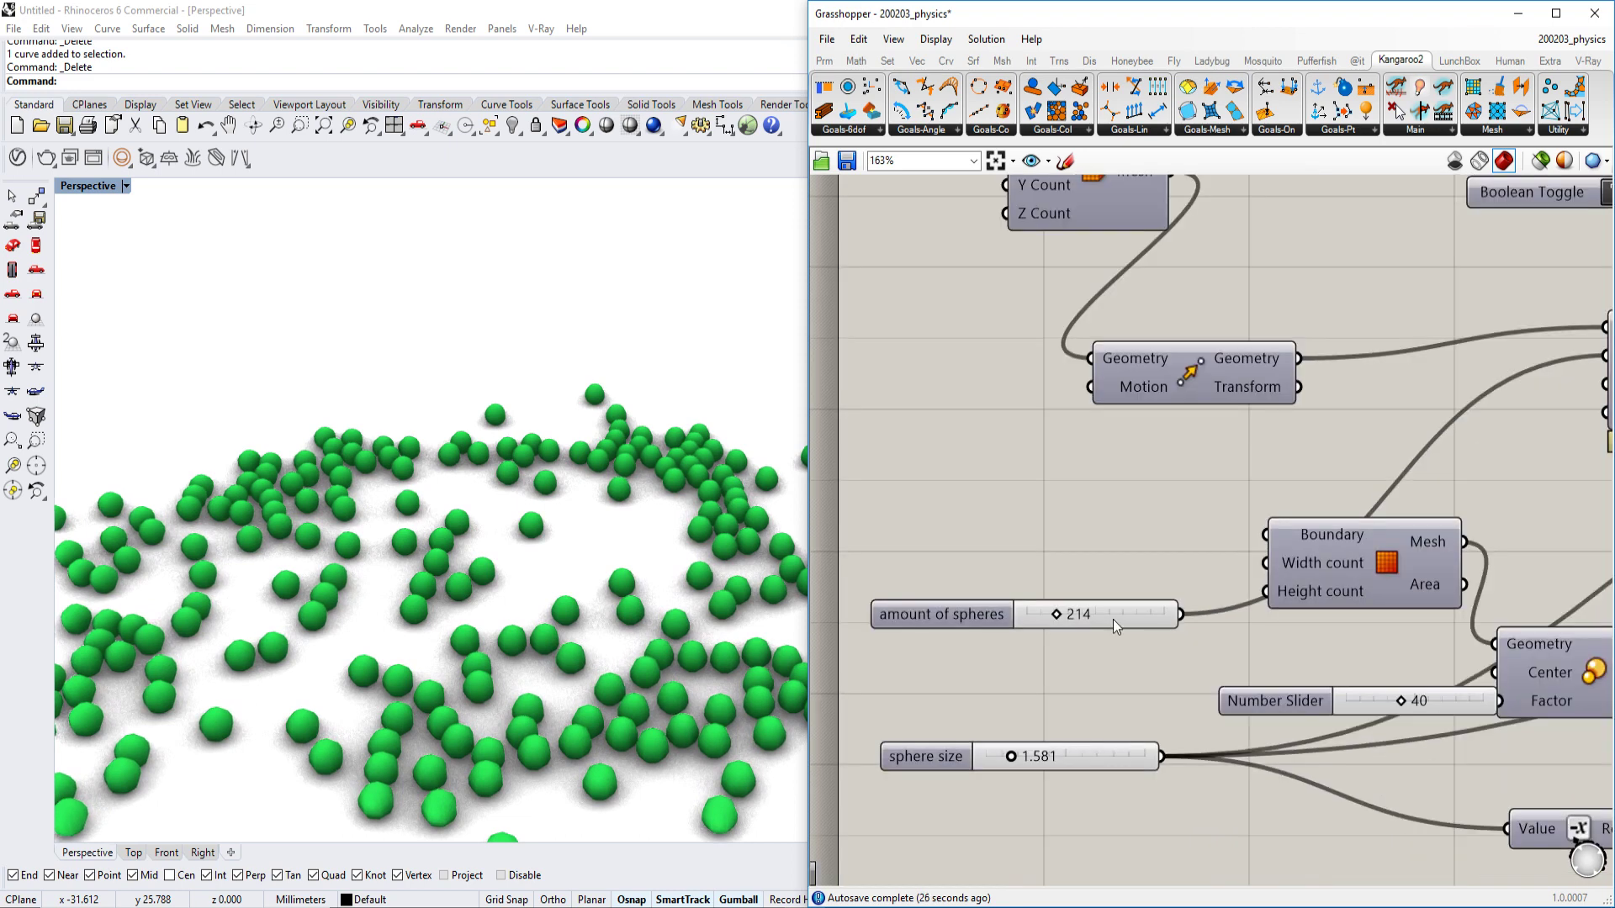
right_drag(1342, 490, 996, 527)
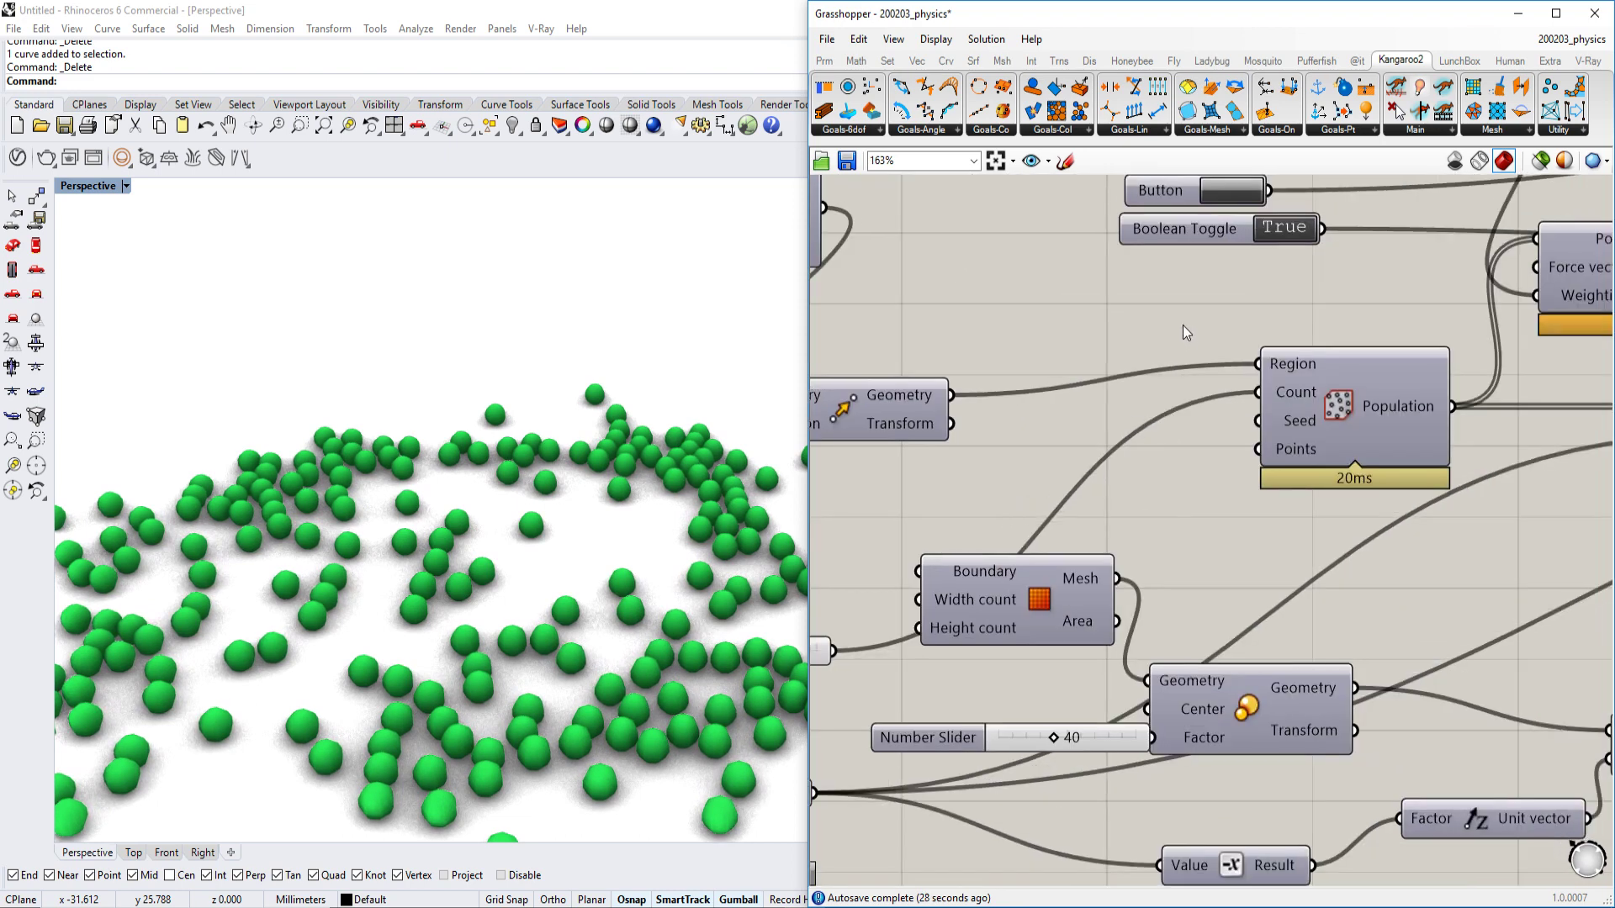
click(1299, 234)
right_drag(1157, 408, 1376, 380)
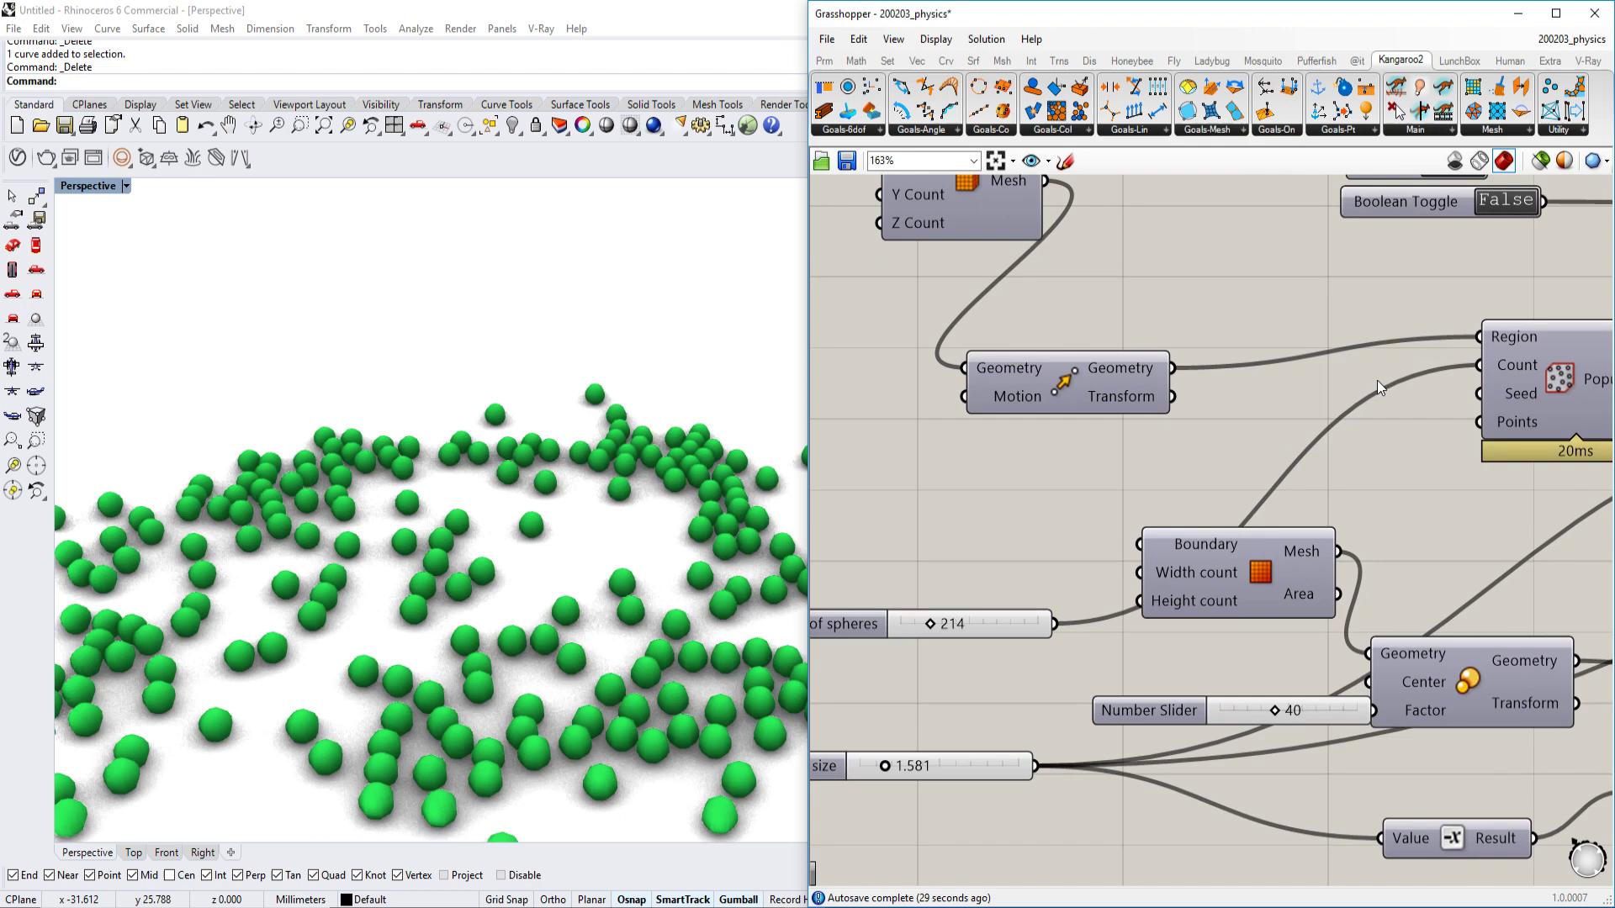
scroll(916, 639, up, 1)
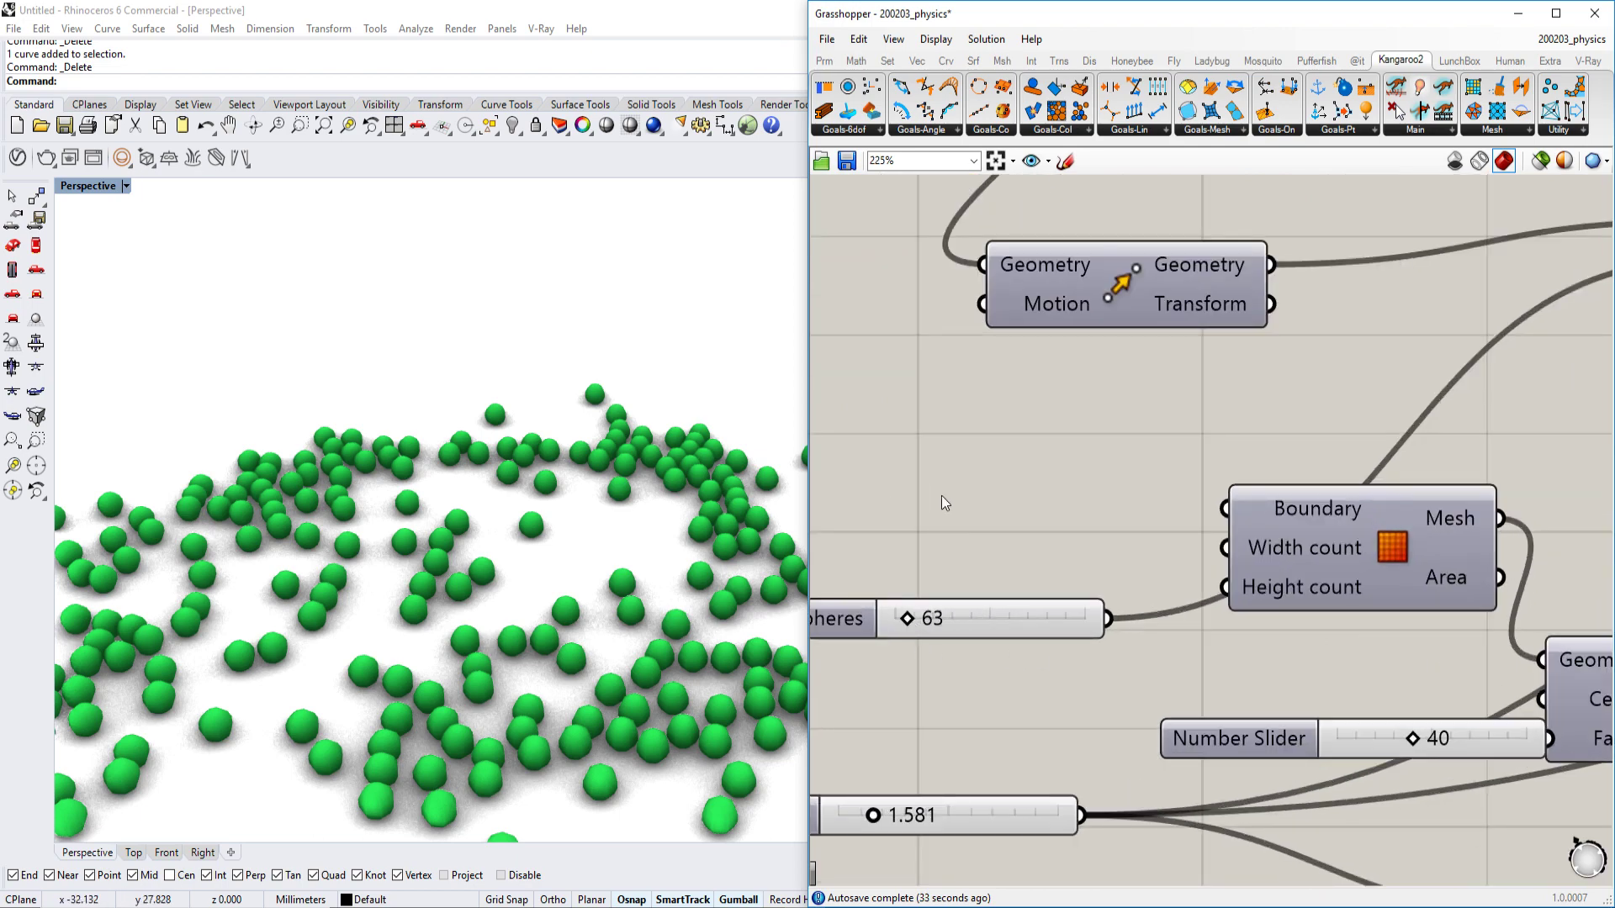
scroll(1049, 531, down, 1)
scroll(1049, 529, down, 2)
scroll(1444, 550, up, 1)
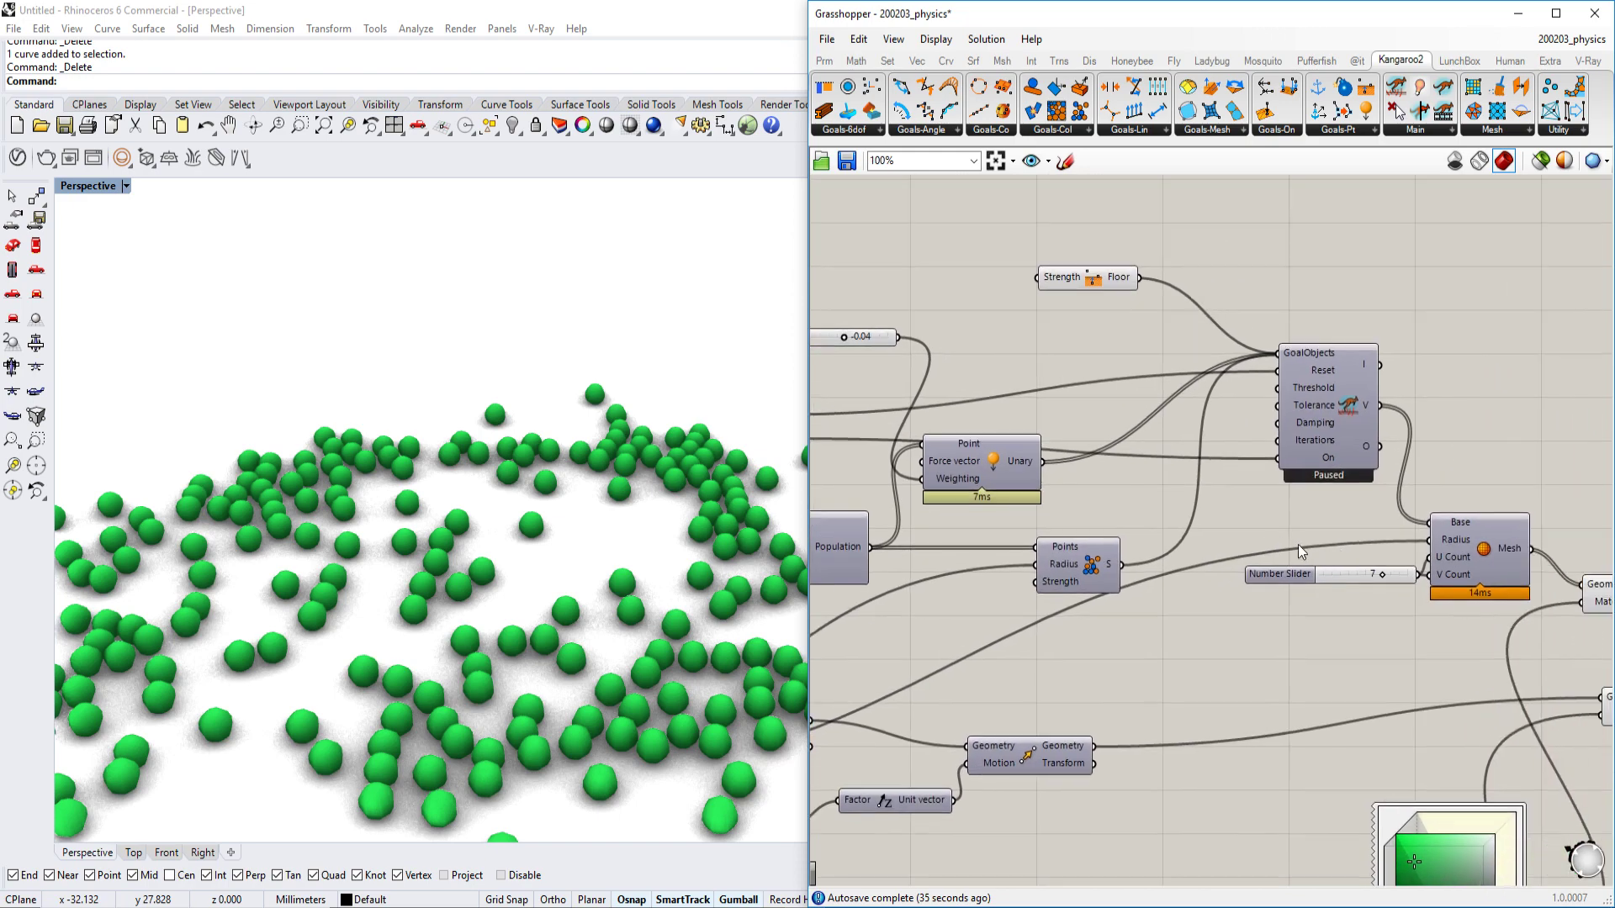
scroll(1232, 491, down, 1)
scroll(1032, 474, up, 1)
scroll(1241, 542, down, 2)
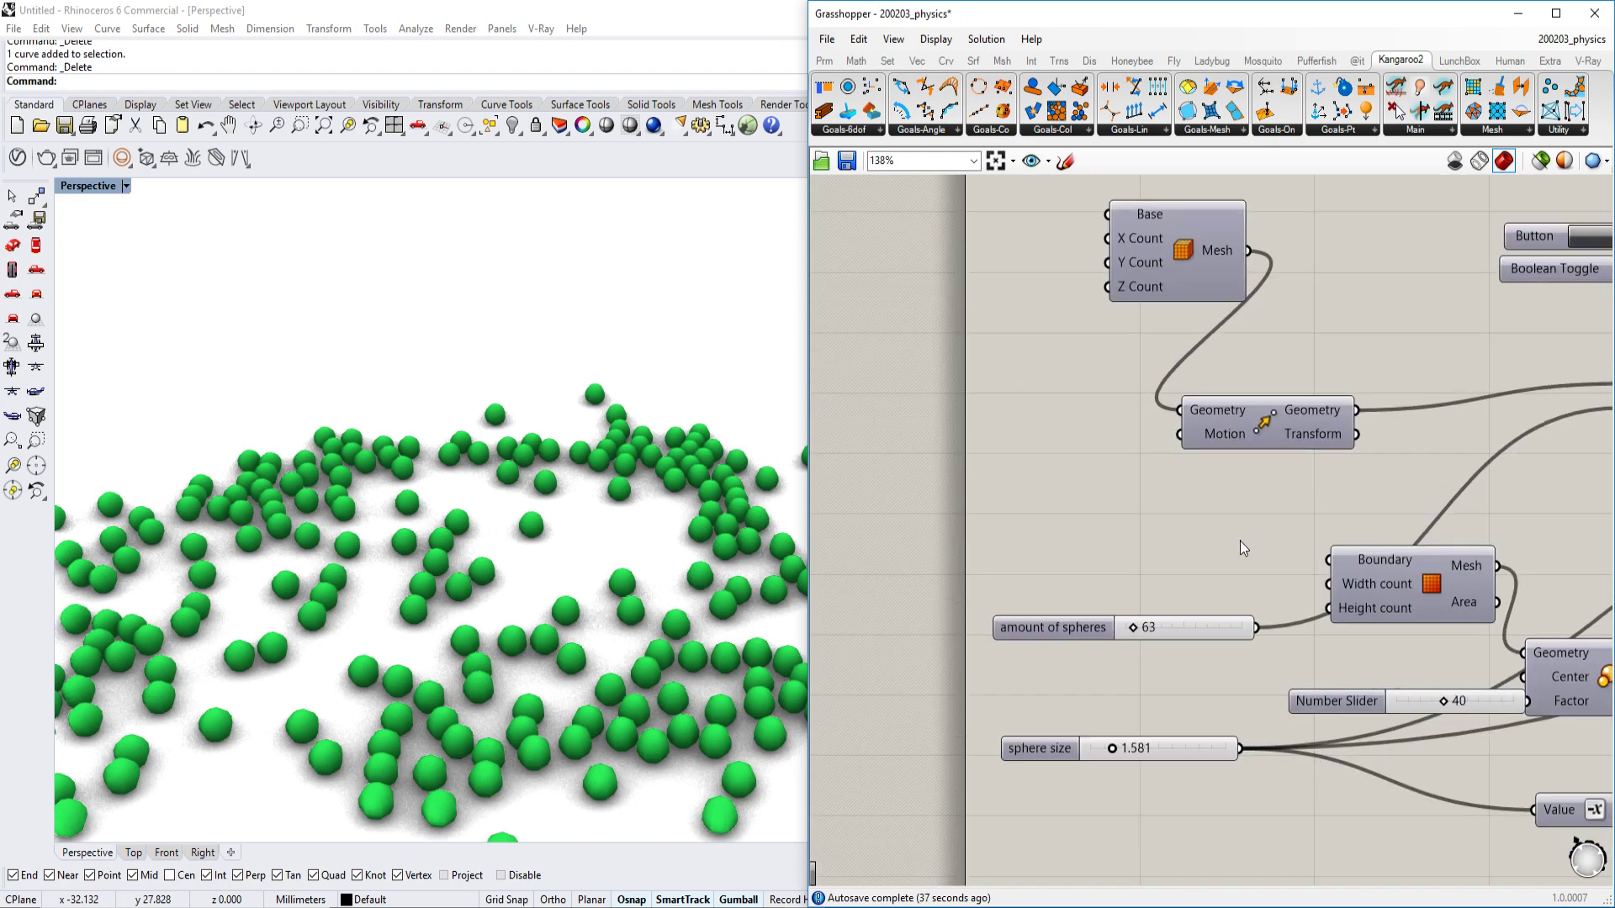
scroll(1164, 621, up, 3)
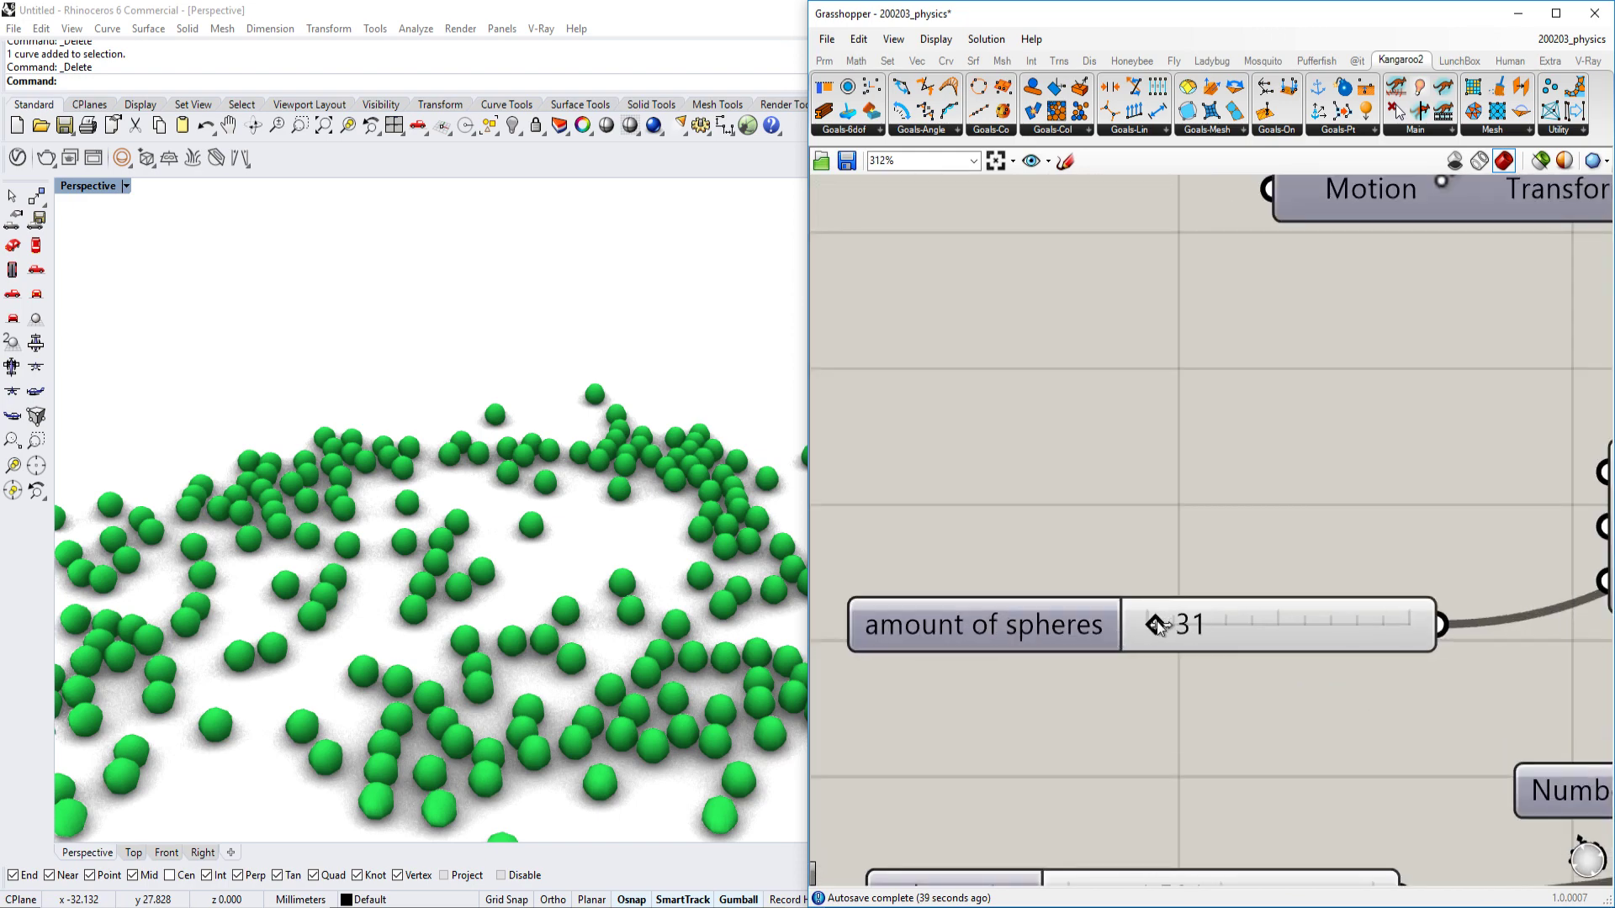
- Lower the sphere count to 12, switch the simulation back on and reset it
drag(1155, 623, 1151, 622)
scroll(1155, 623, down, 3)
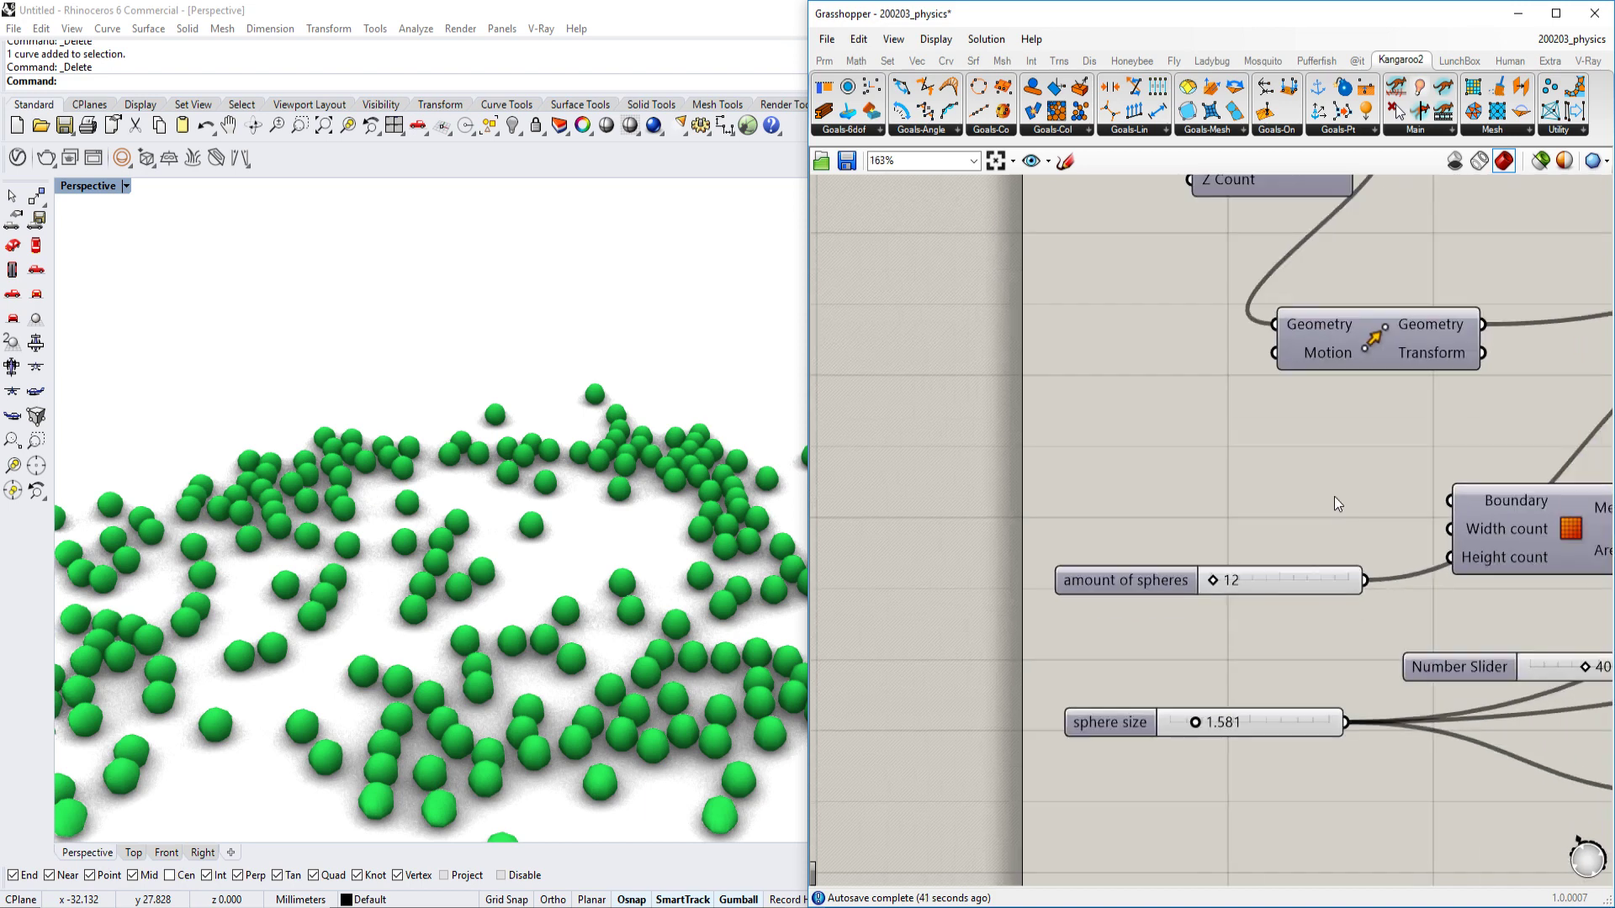
right_drag(1333, 497, 1230, 475)
click(1354, 363)
click(1327, 328)
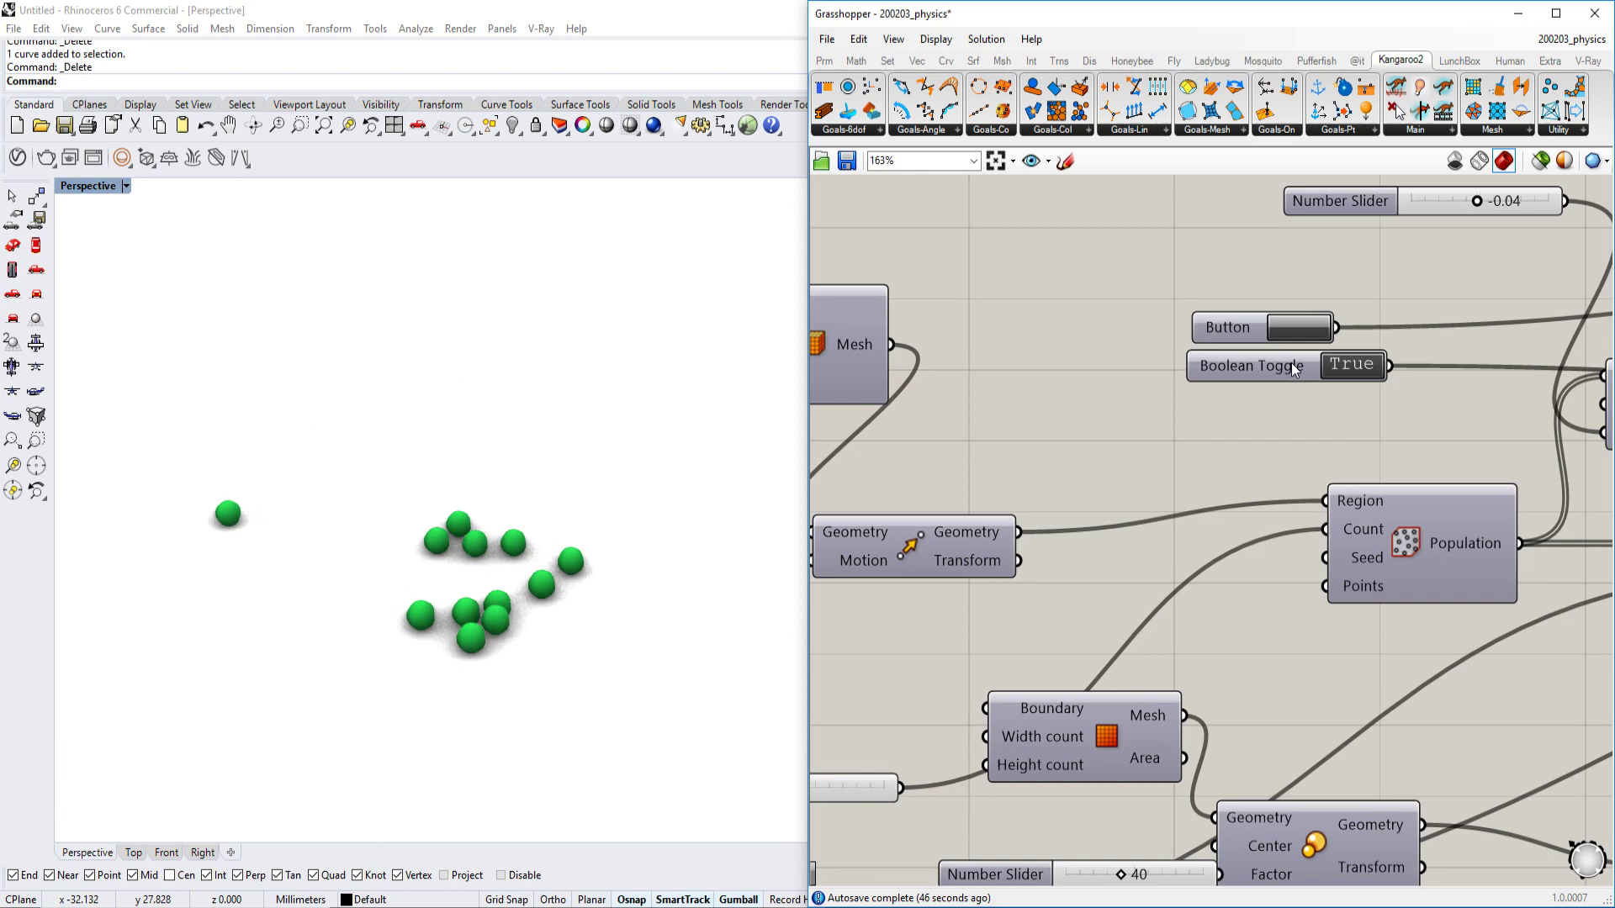
- Raise the sphere count to 182 and set the sphere size to 1.237
right_drag(1198, 498, 1379, 450)
scroll(1124, 564, up, 2)
scroll(1246, 655, up, 1)
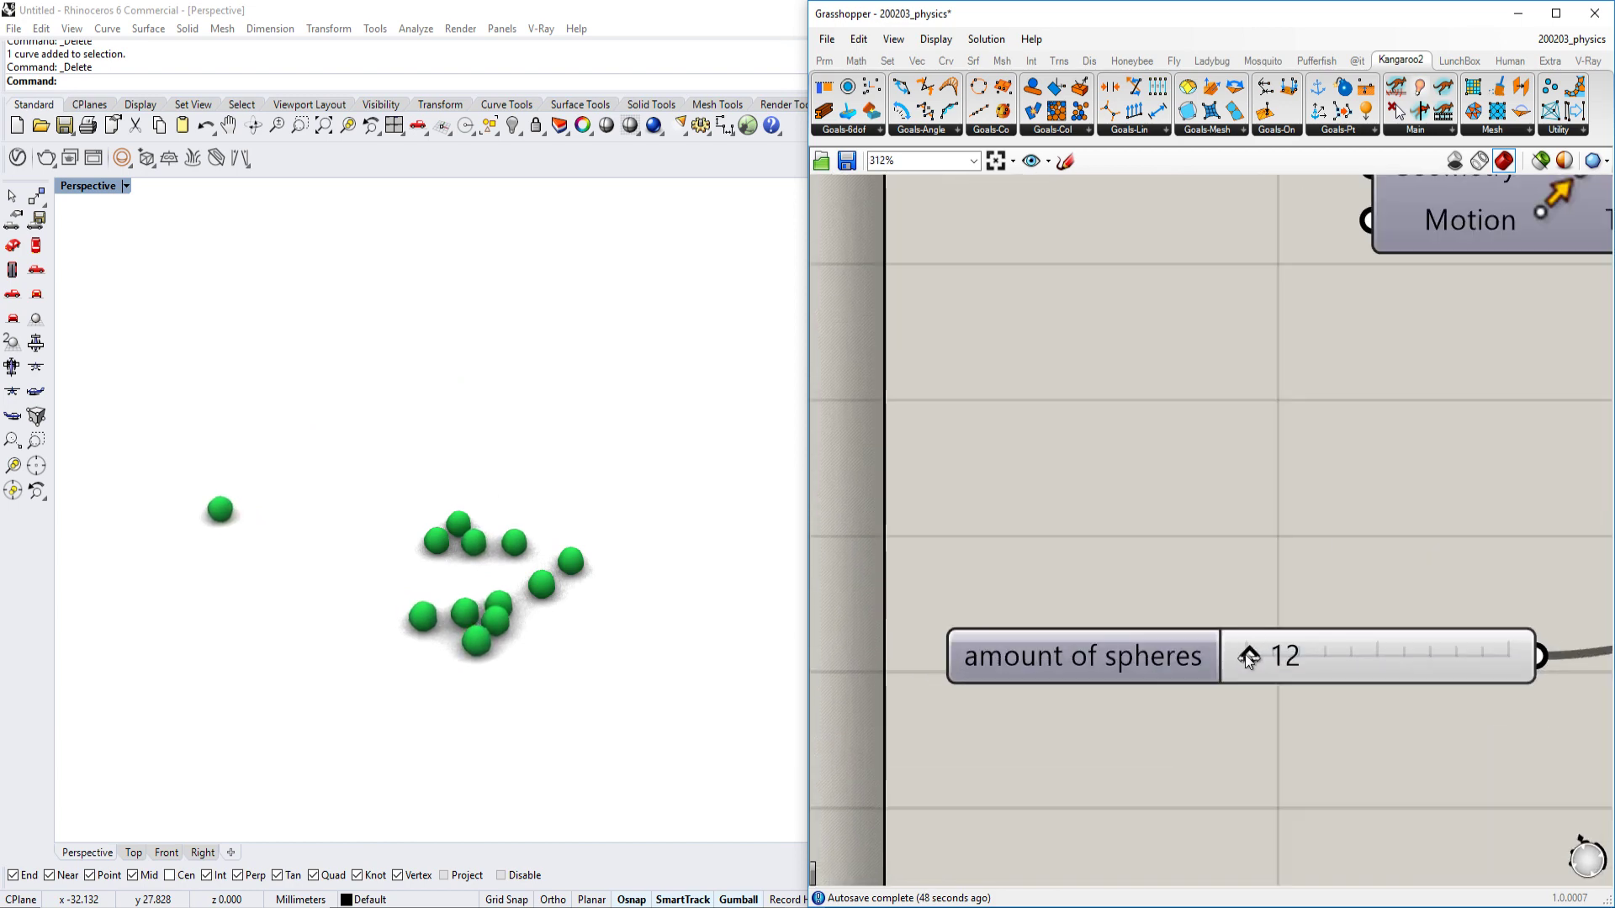
drag(1244, 655, 1264, 655)
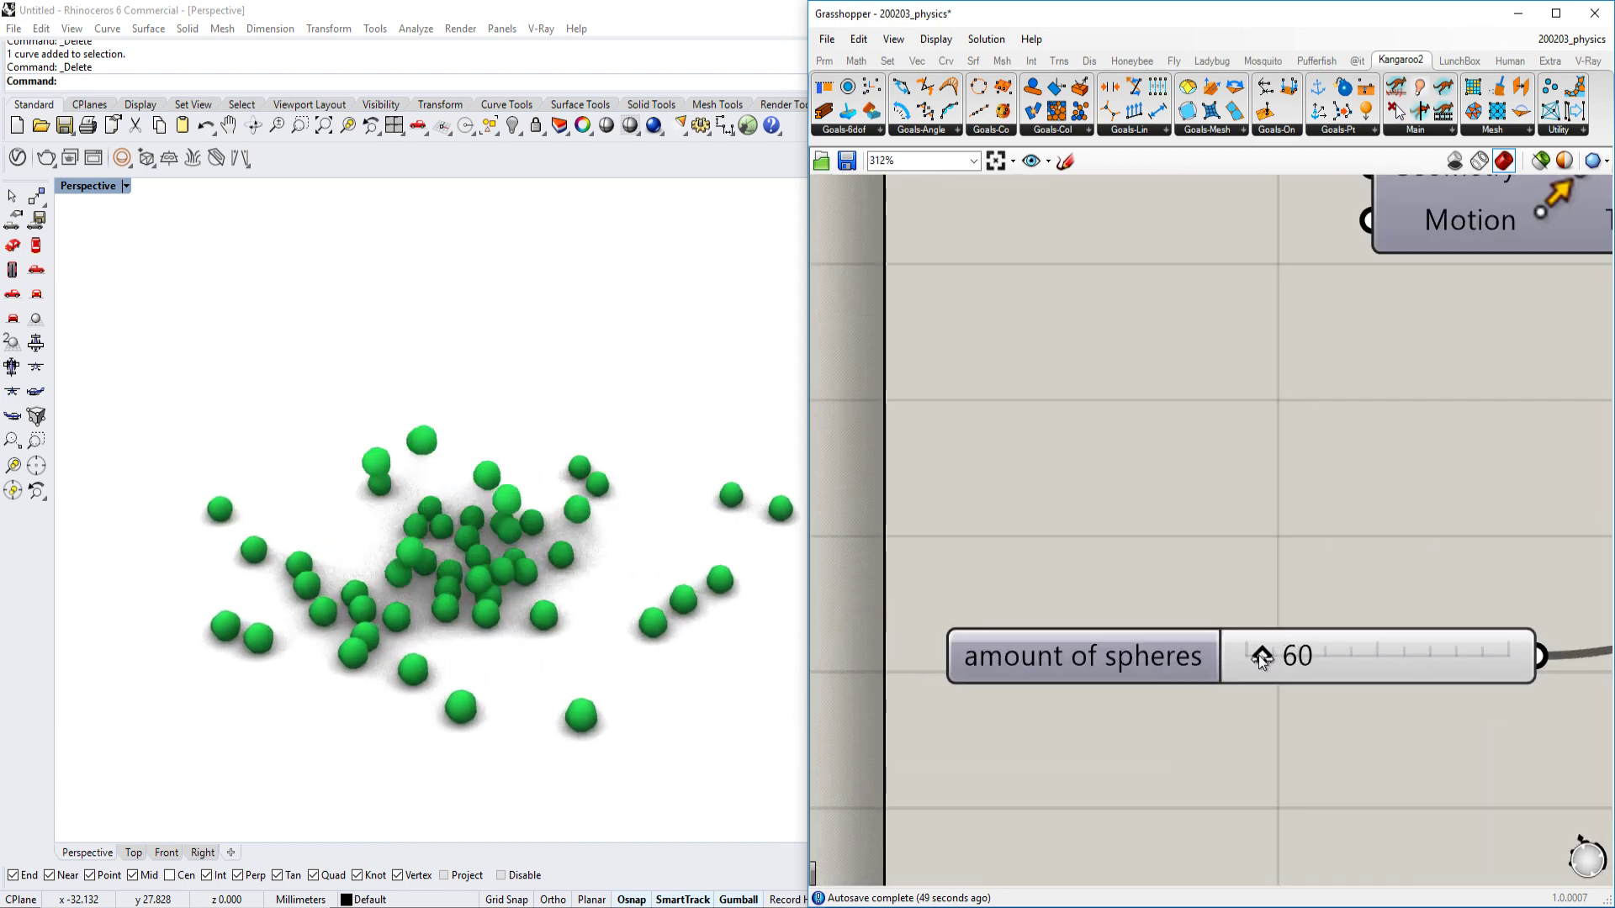
drag(1265, 655, 1291, 657)
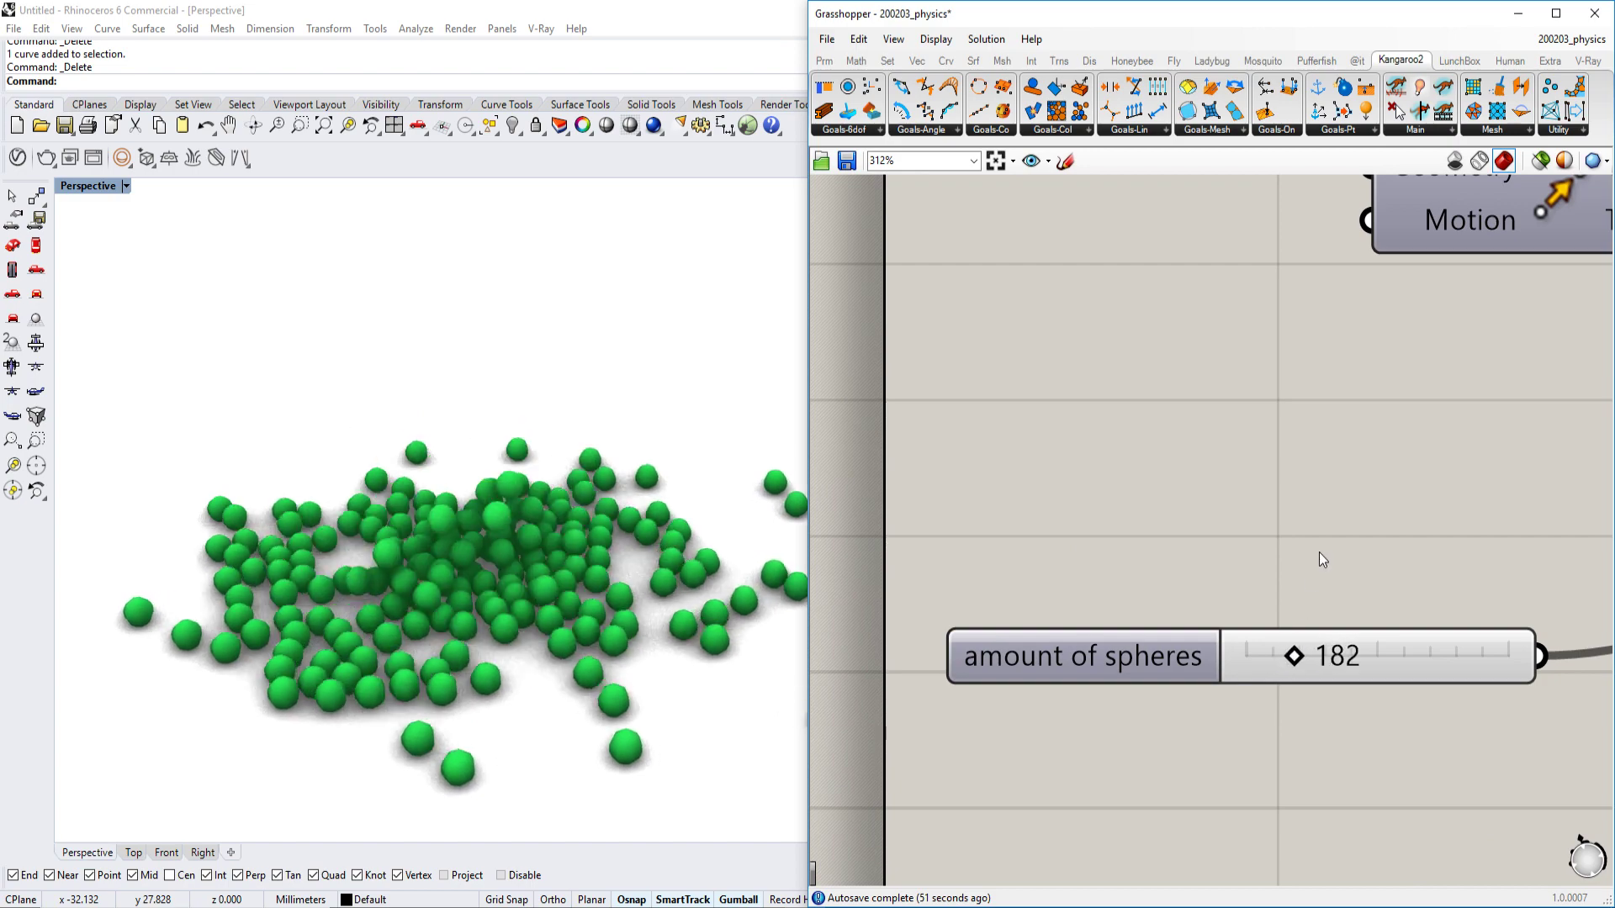
scroll(1223, 495, down, 3)
scroll(1223, 494, up, 2)
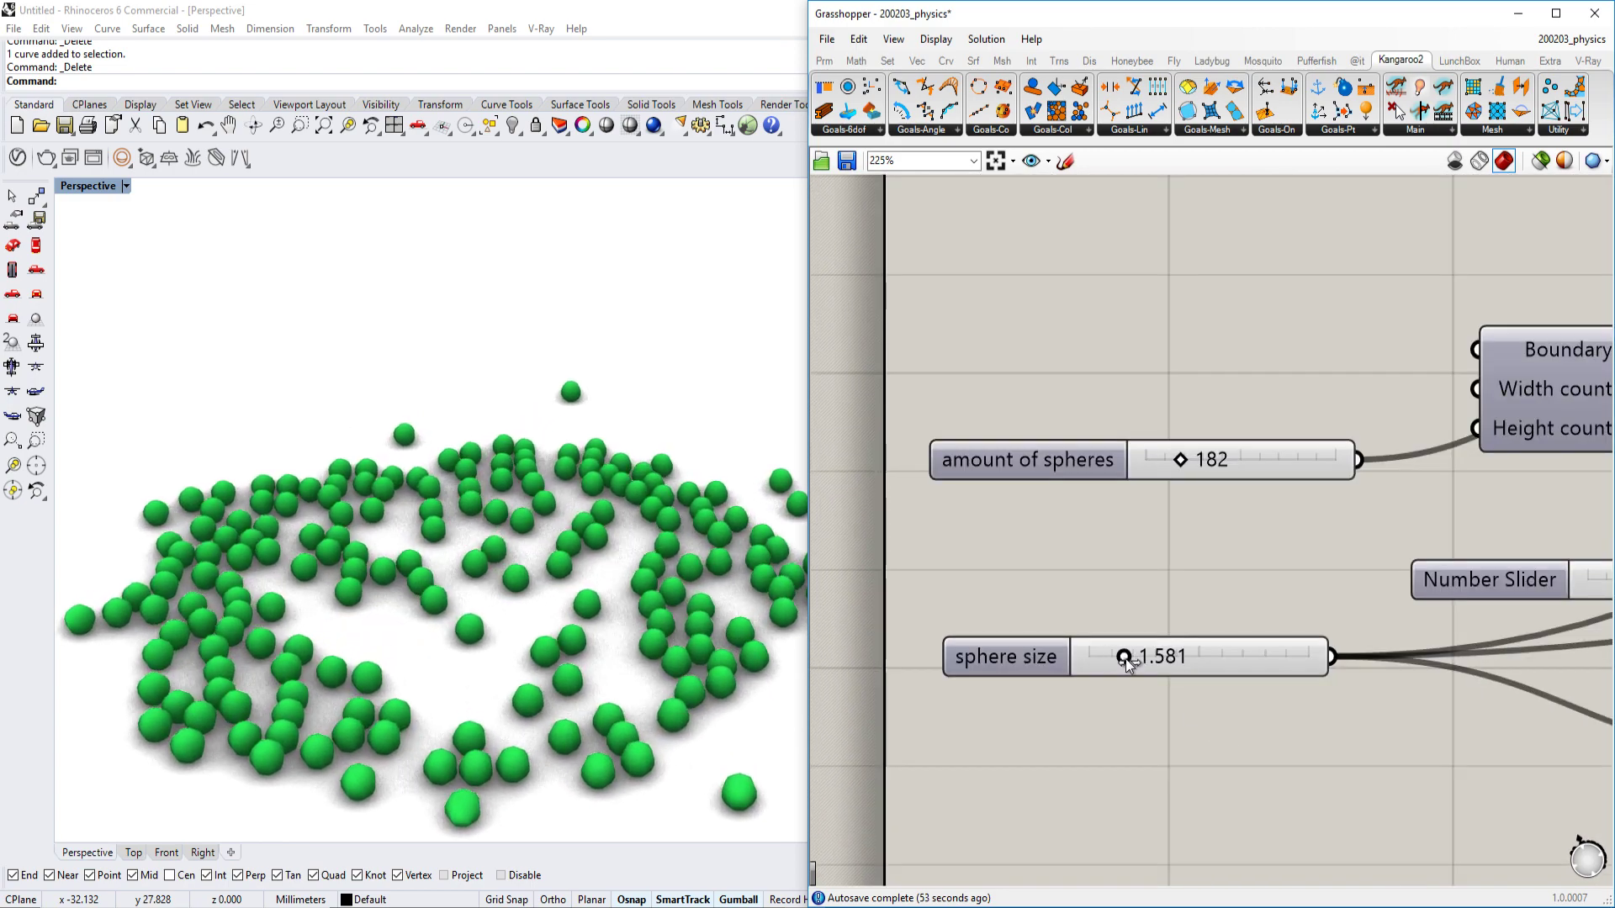
mouse_move(1123, 656)
mouse_down()
mouse_move(1249, 661)
mouse_move(1118, 667)
mouse_up()
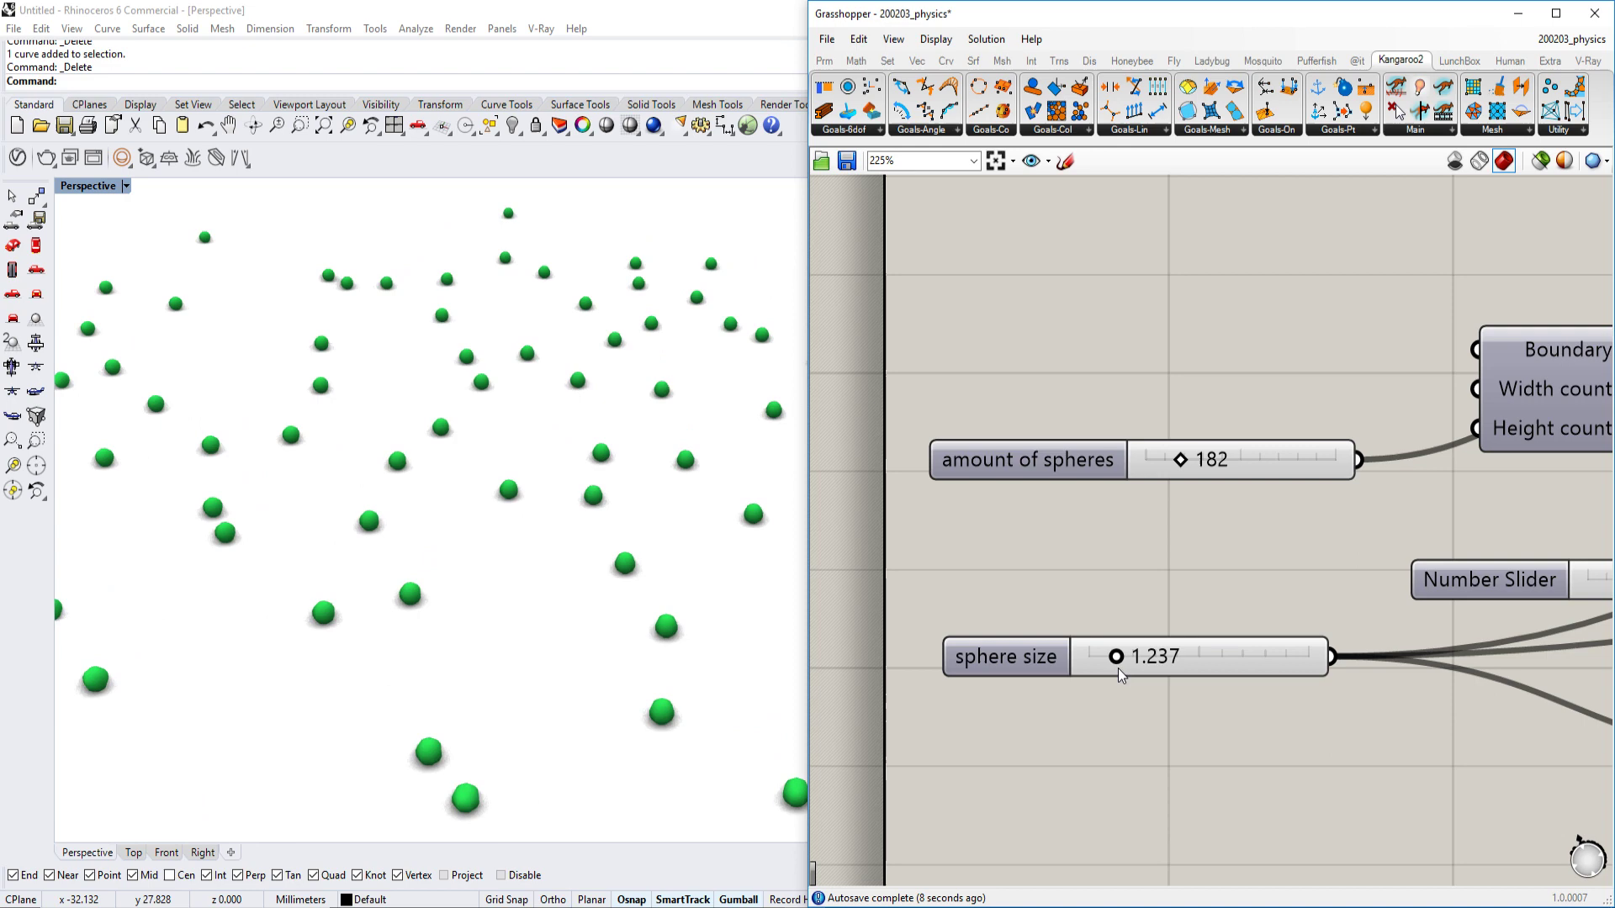
scroll(1139, 659, down, 3)
scroll(1115, 592, down, 2)
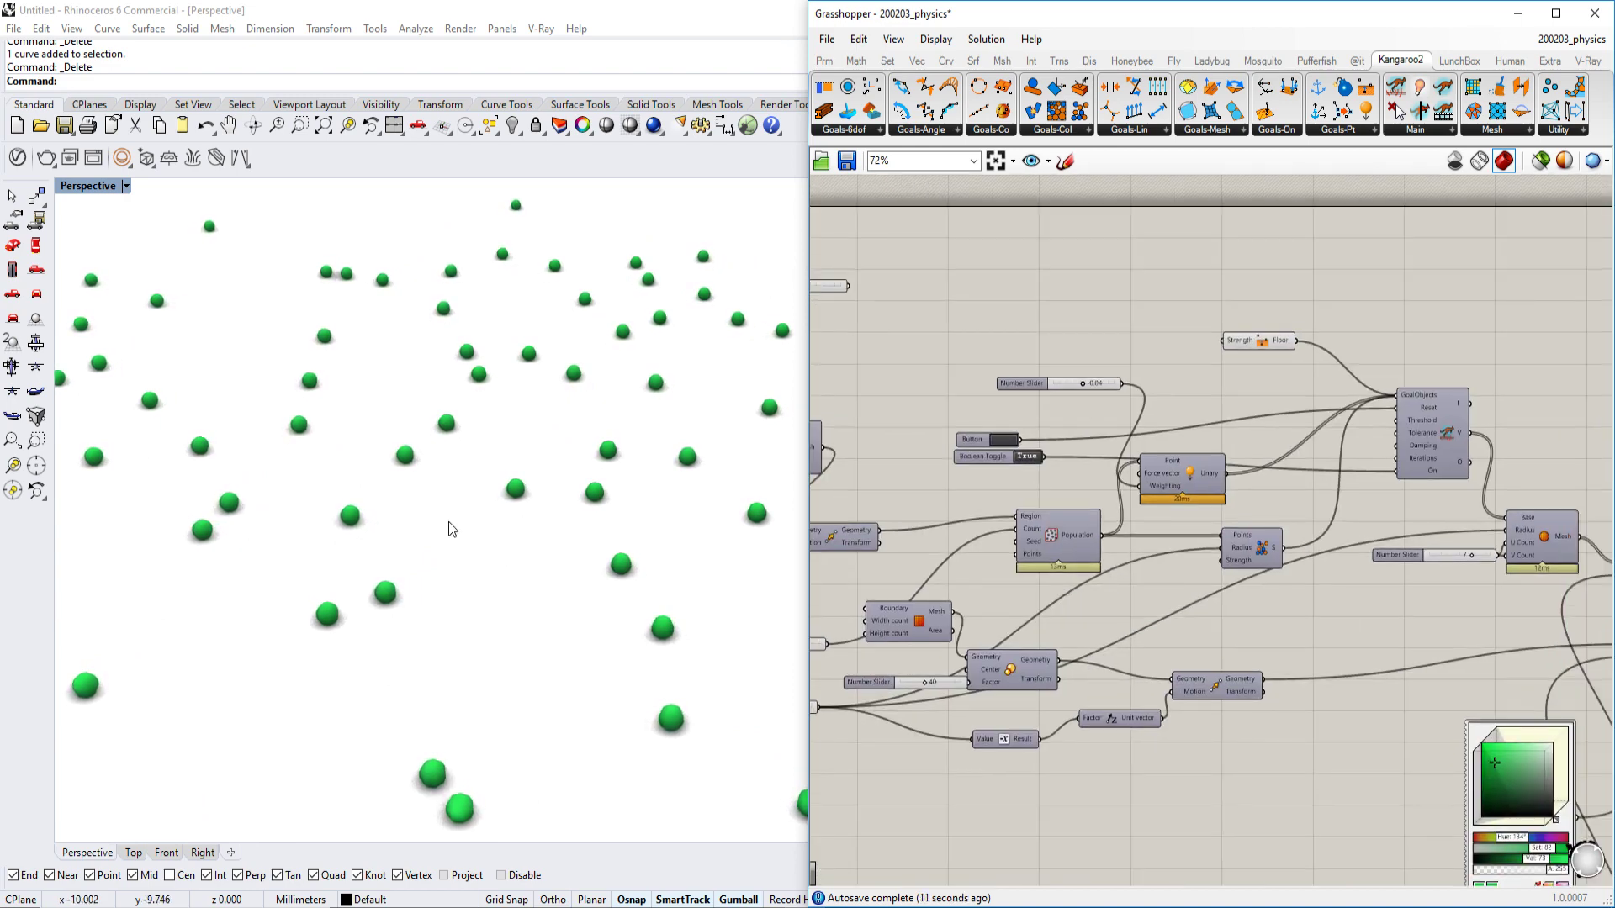
scroll(450, 530, down, 3)
scroll(450, 530, down, 2)
scroll(448, 524, up, 3)
scroll(448, 522, up, 2)
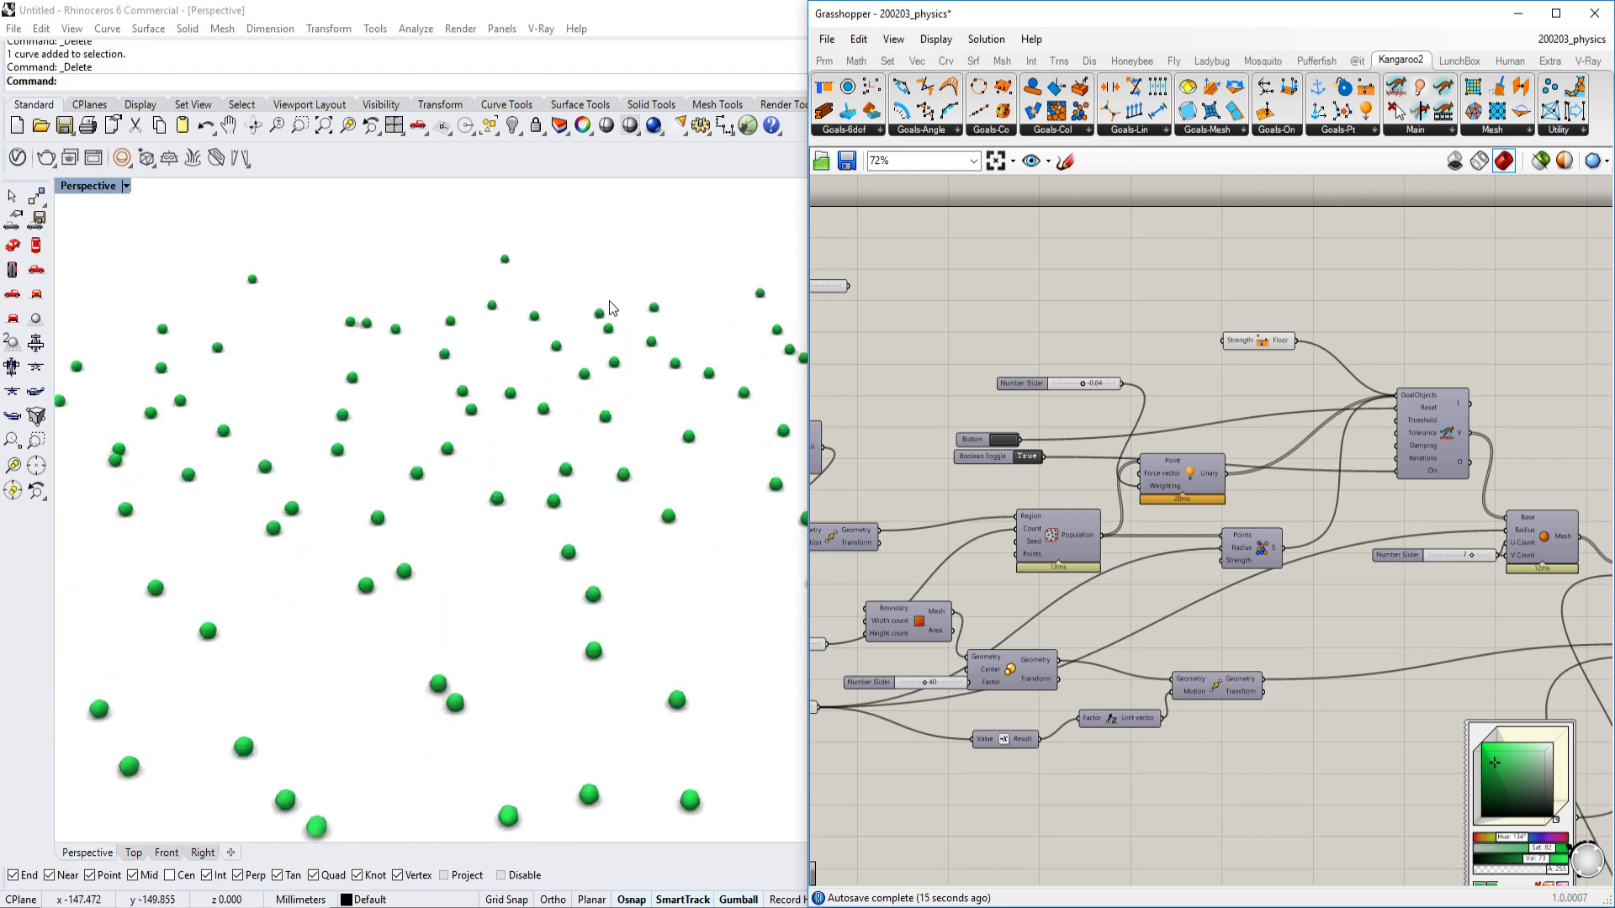
- Set the Rhino viewport to Shaded, re-toggle the simulation, and bring up Windows search
click(91, 190)
click(95, 248)
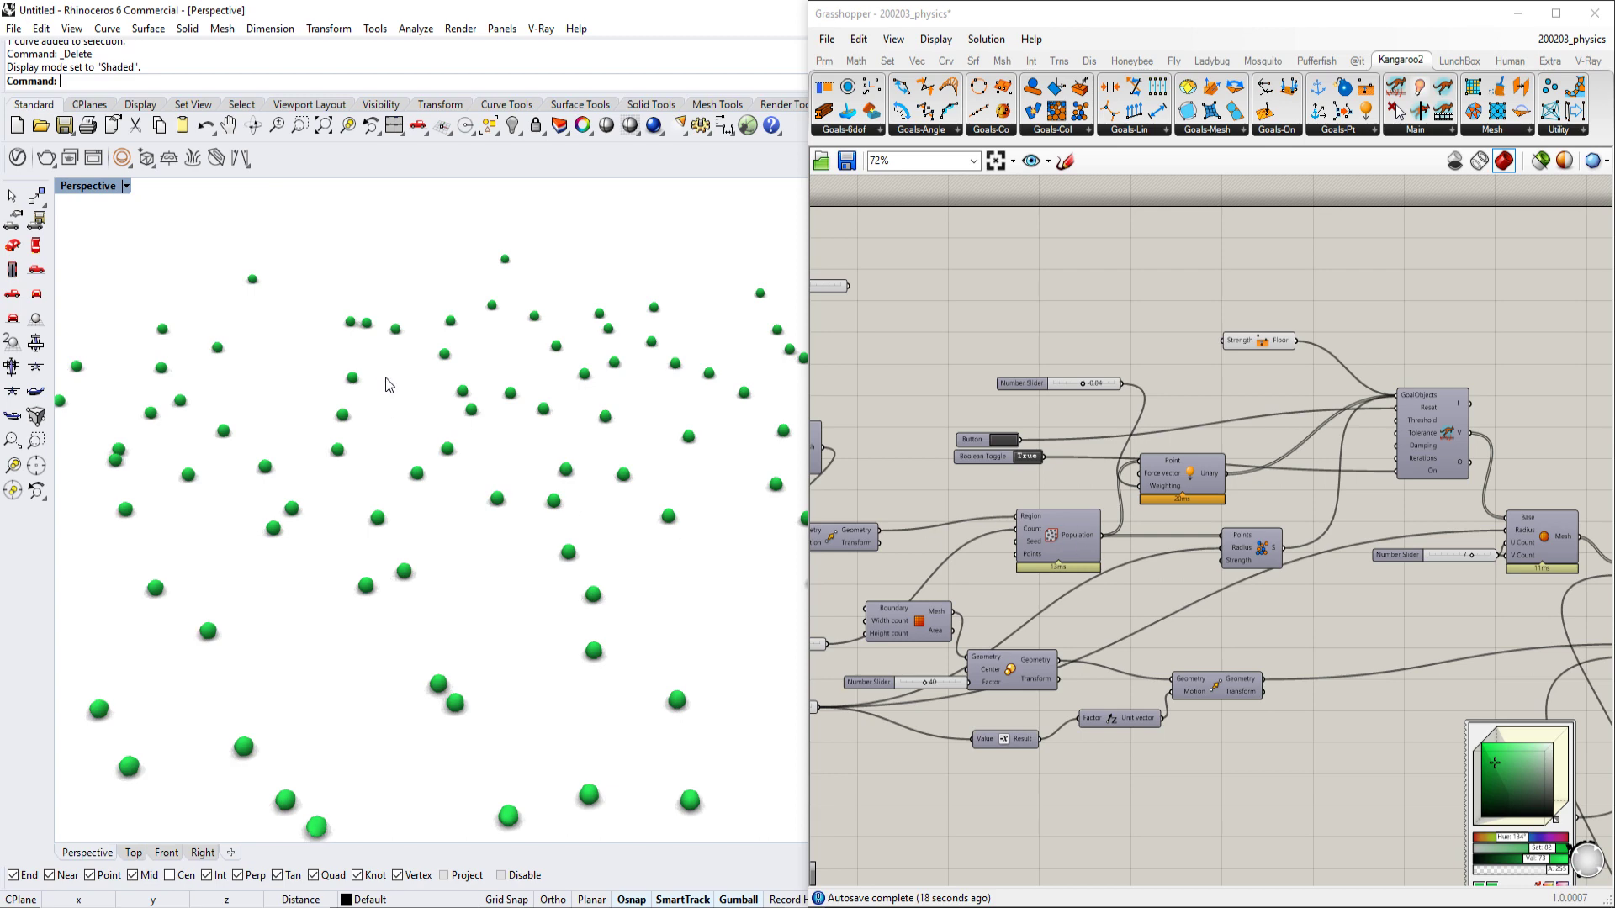
double_click(1027, 459)
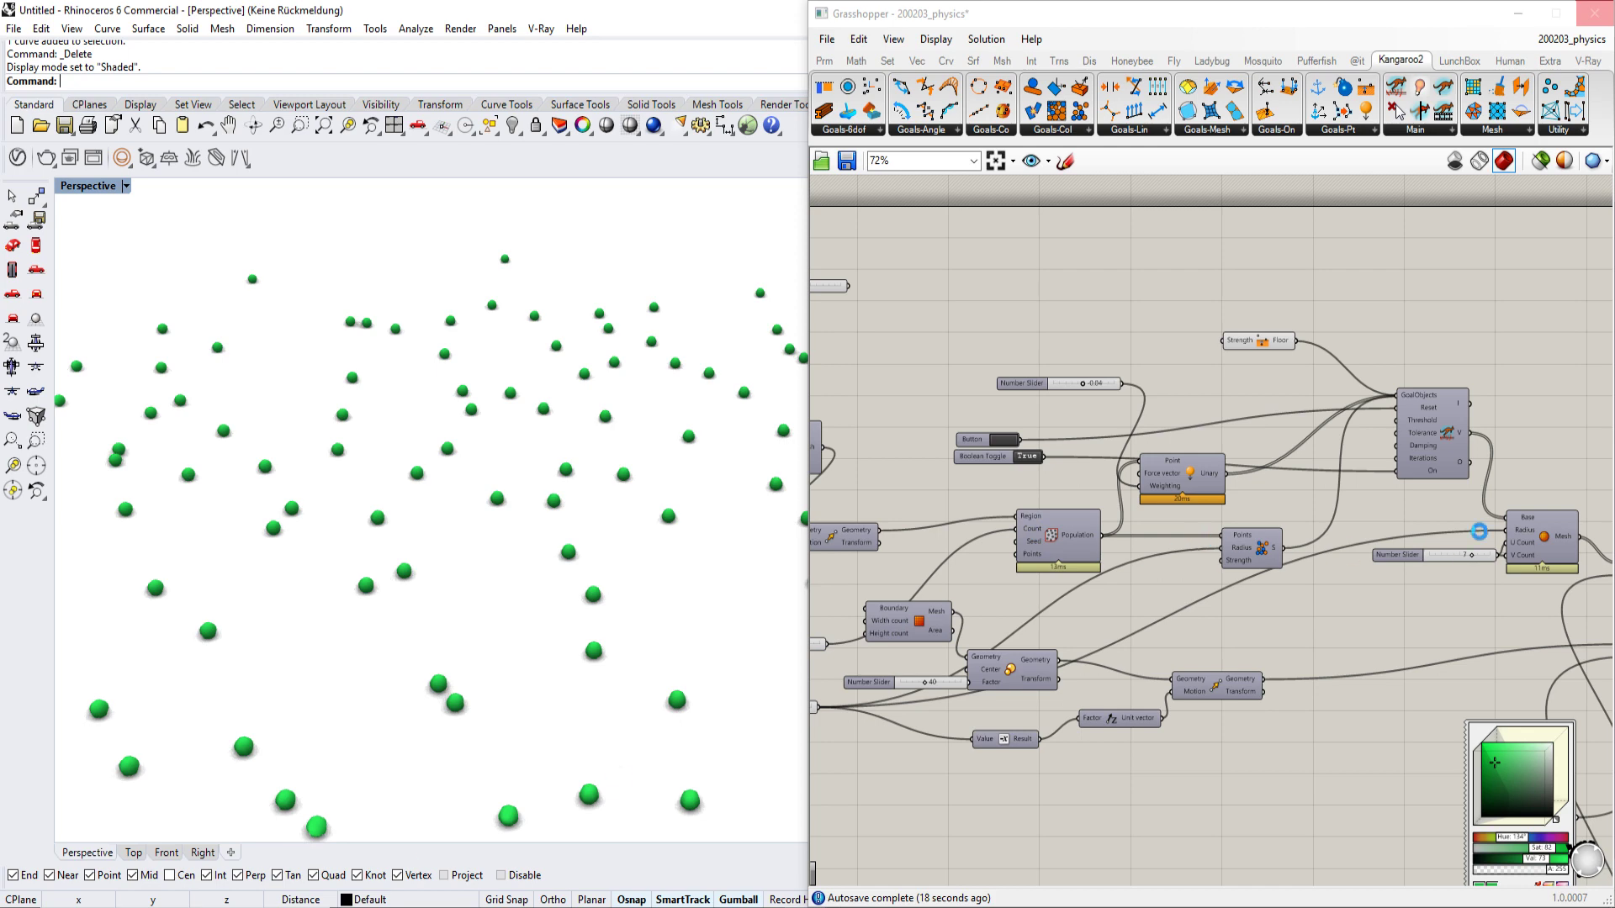
key(super+s)
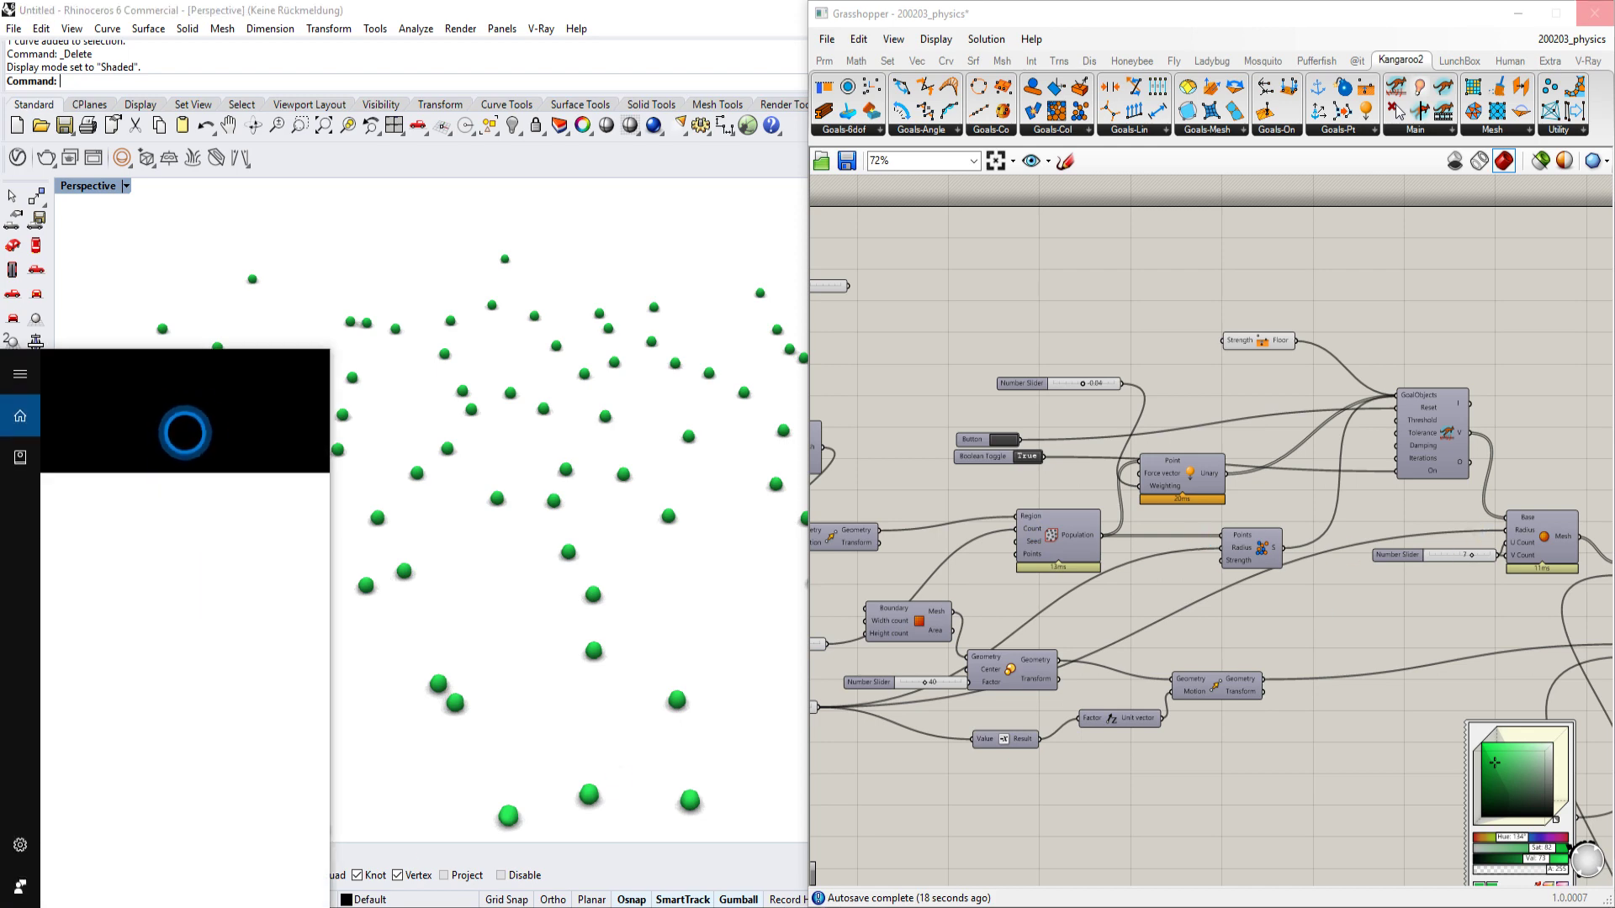
text(paint)
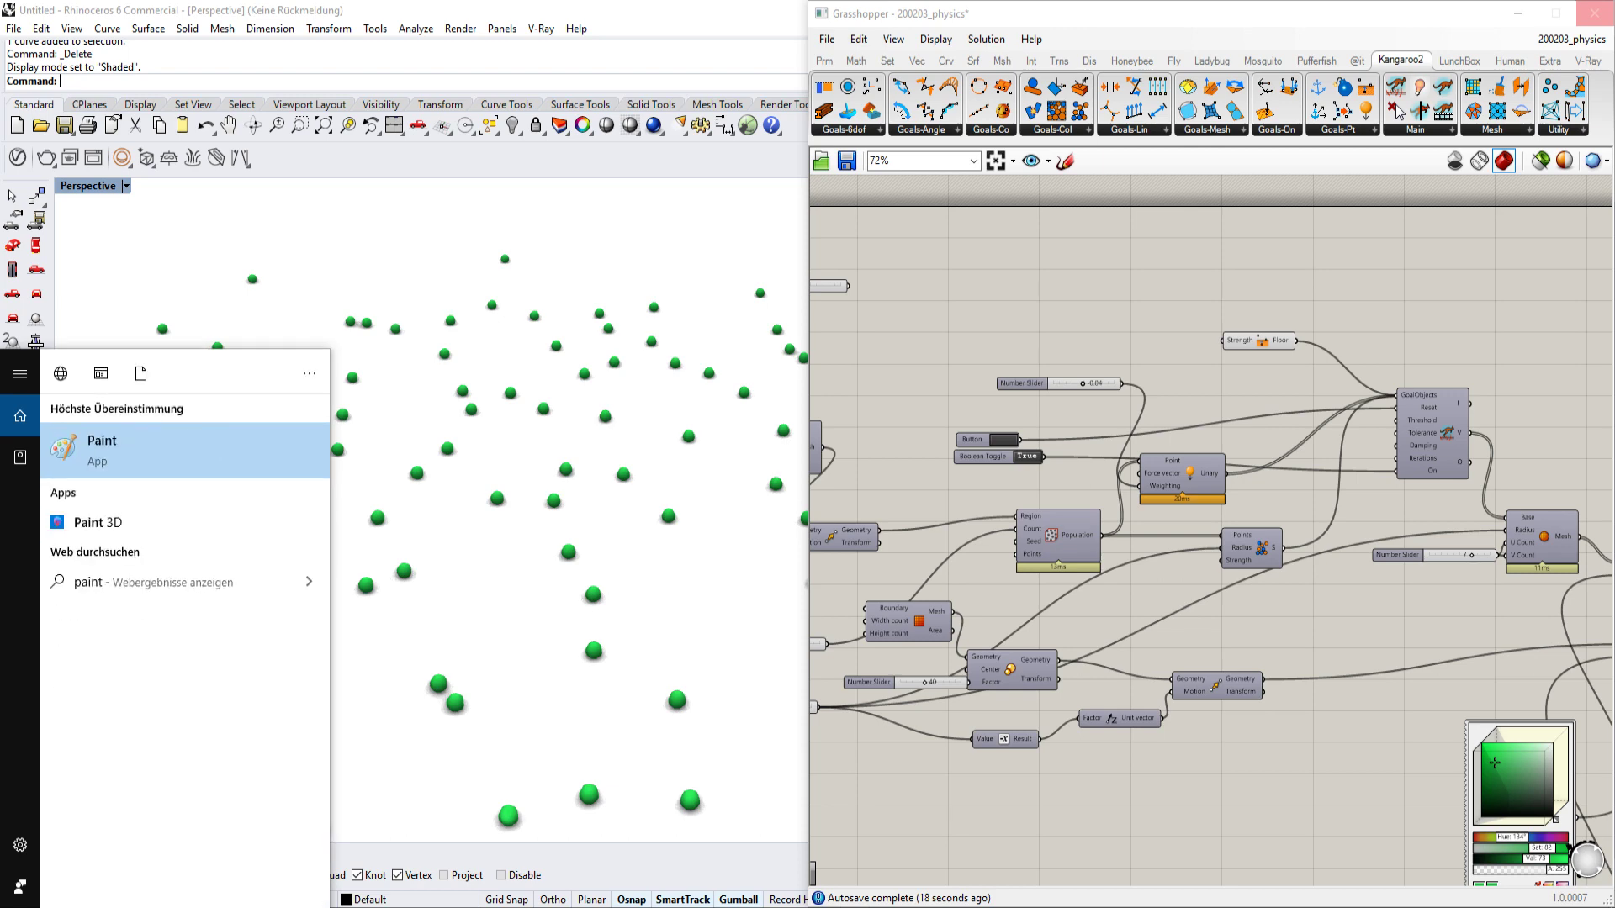
- Launch Paint and brush a black quadrilateral floor outline
key(Return)
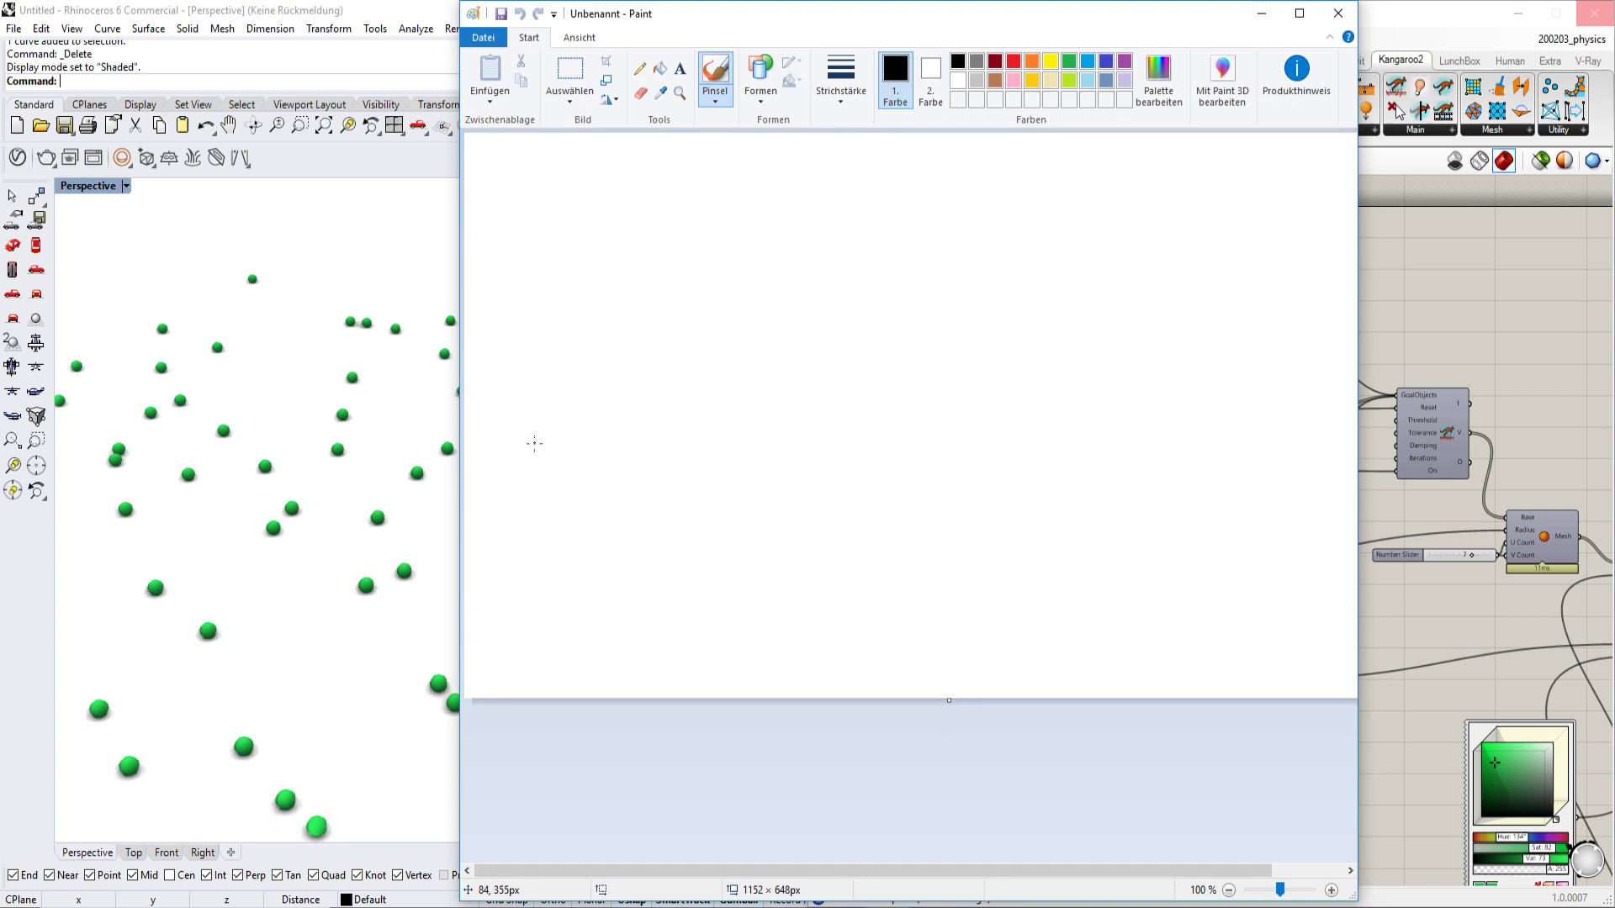
mouse_move(532, 445)
mouse_down()
mouse_move(784, 248)
mouse_move(1170, 441)
mouse_up()
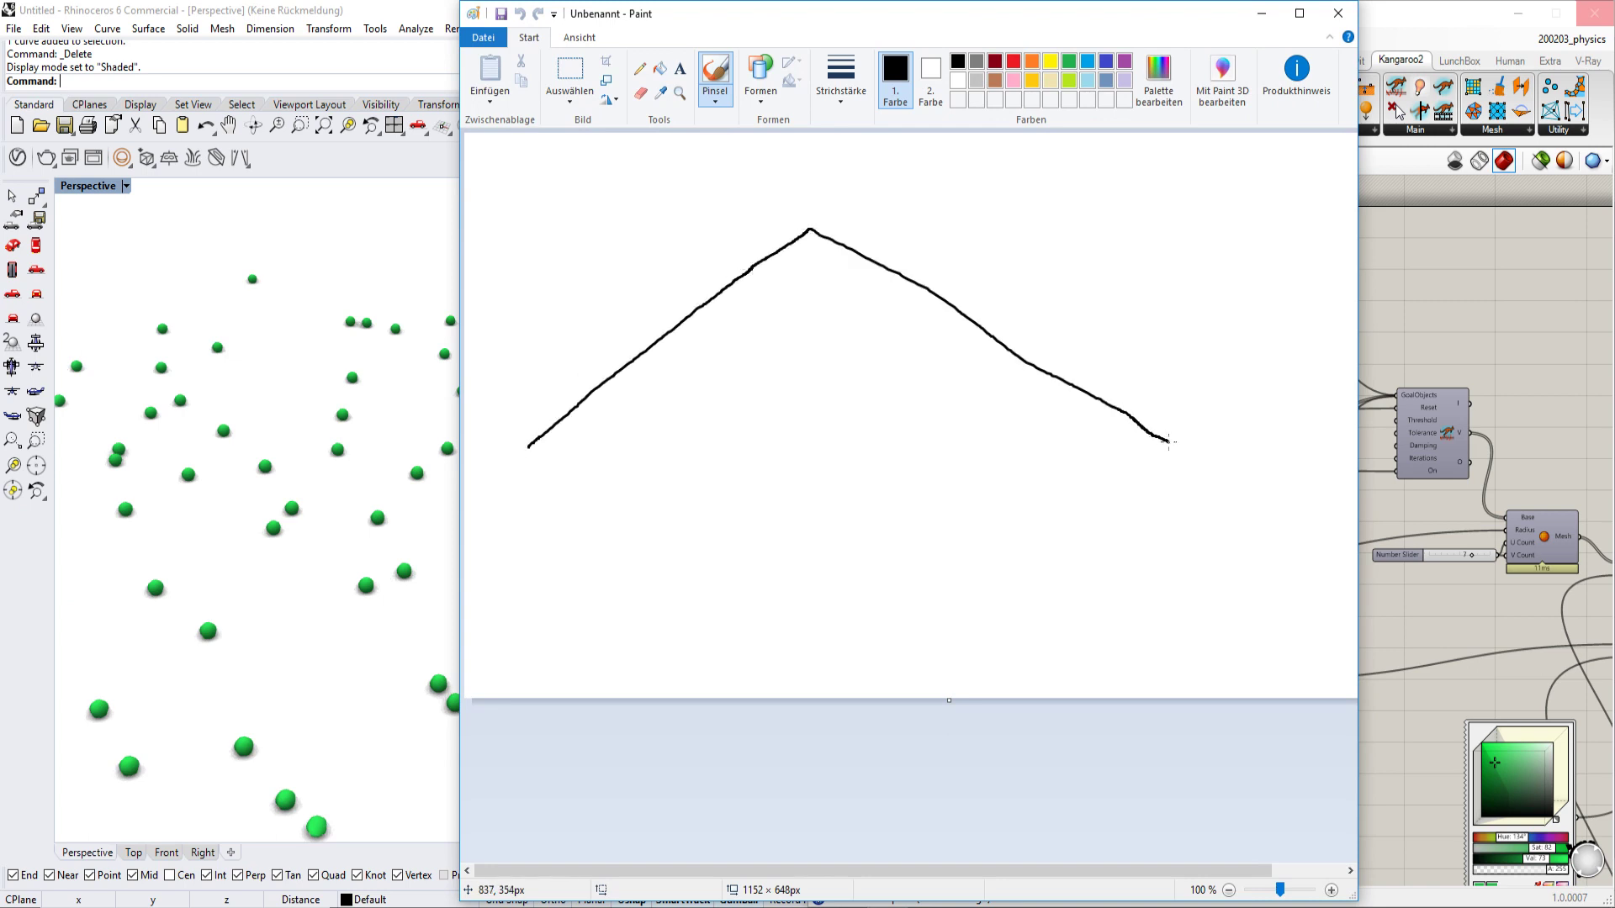
mouse_move(520, 449)
mouse_down()
mouse_move(917, 640)
mouse_move(1178, 437)
mouse_up()
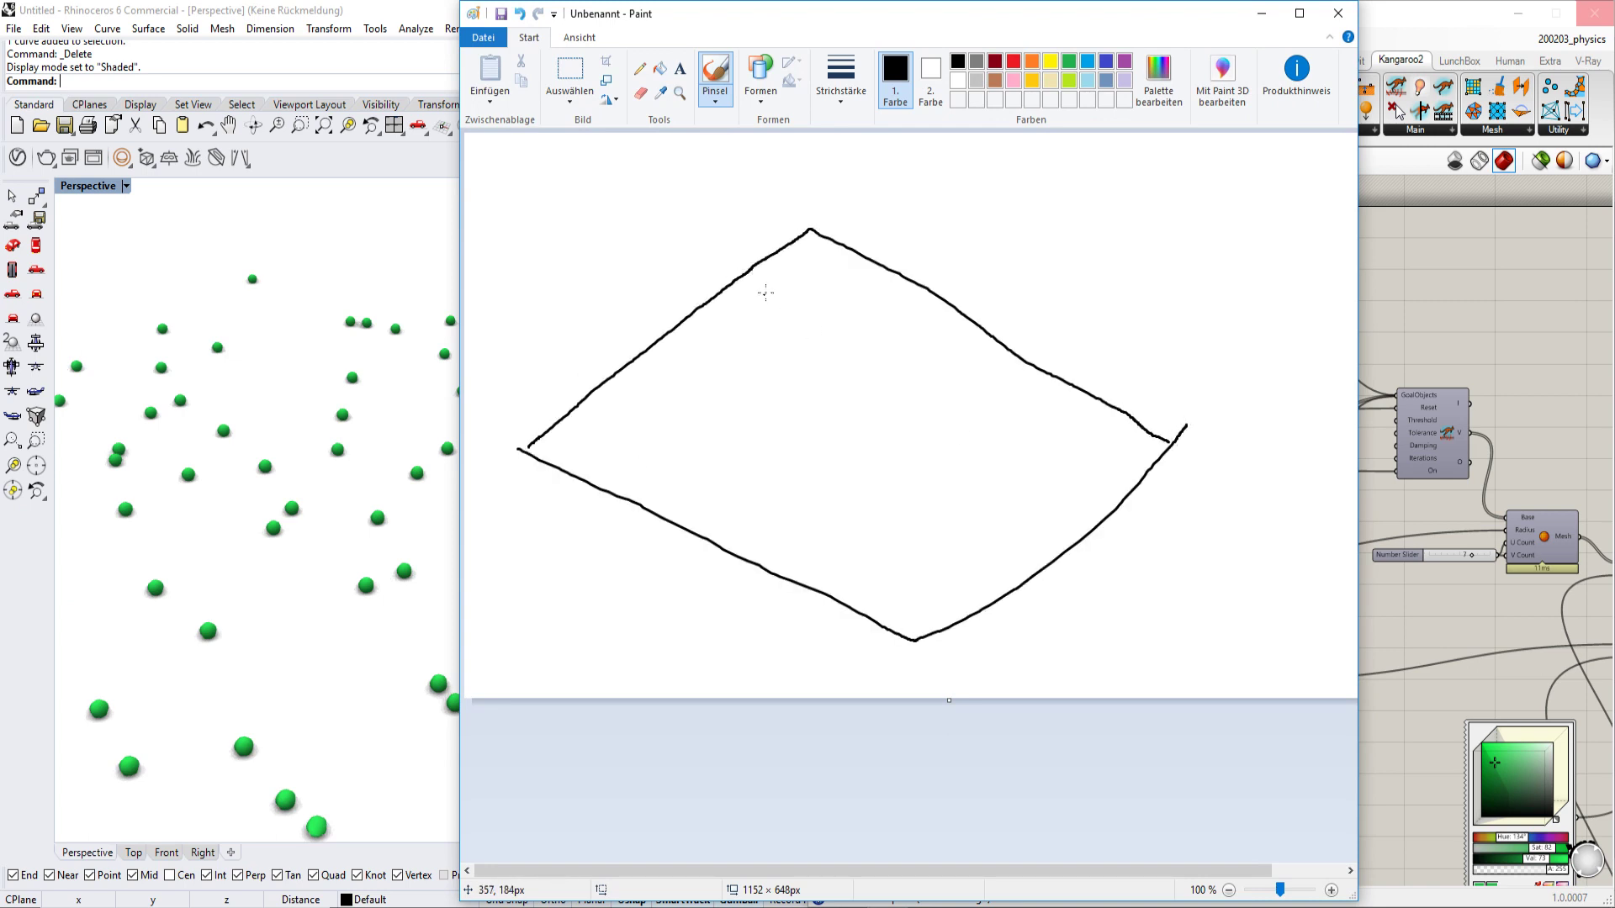
- Sketch a dark red box standing on the floor, with dashed hidden edges
click(996, 63)
mouse_move(794, 394)
mouse_down()
mouse_move(879, 430)
mouse_move(876, 340)
mouse_move(959, 307)
mouse_move(955, 411)
mouse_move(968, 367)
mouse_up()
drag(848, 320, 790, 399)
mouse_move(796, 312)
mouse_down()
mouse_move(859, 262)
mouse_move(934, 307)
mouse_up()
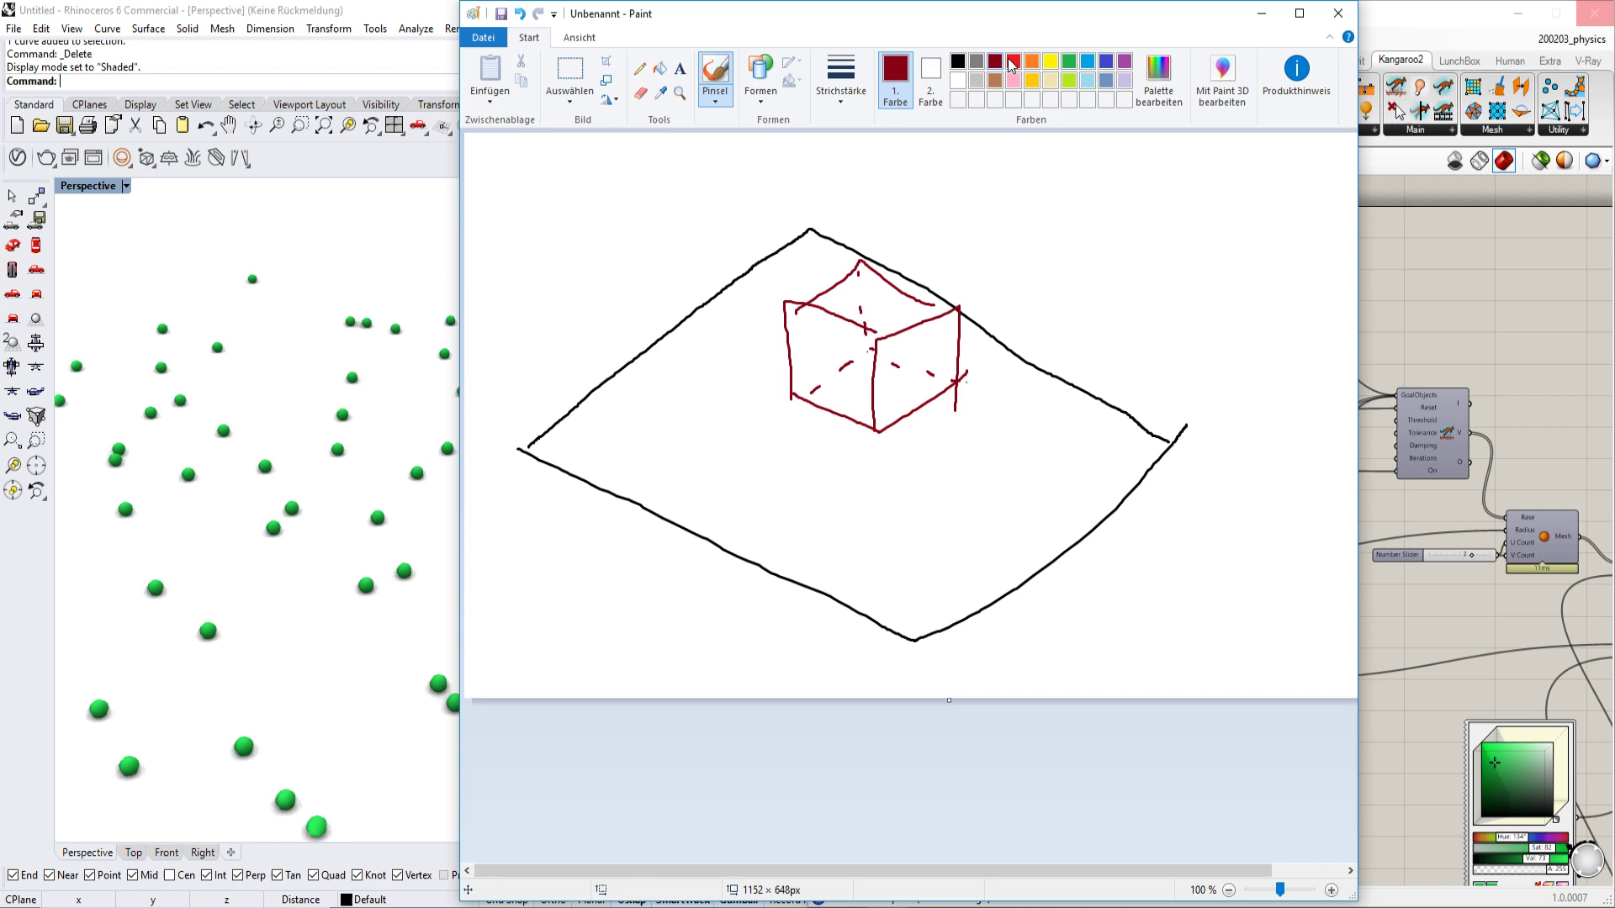
- Brush a green downward arrow below the box
click(1031, 63)
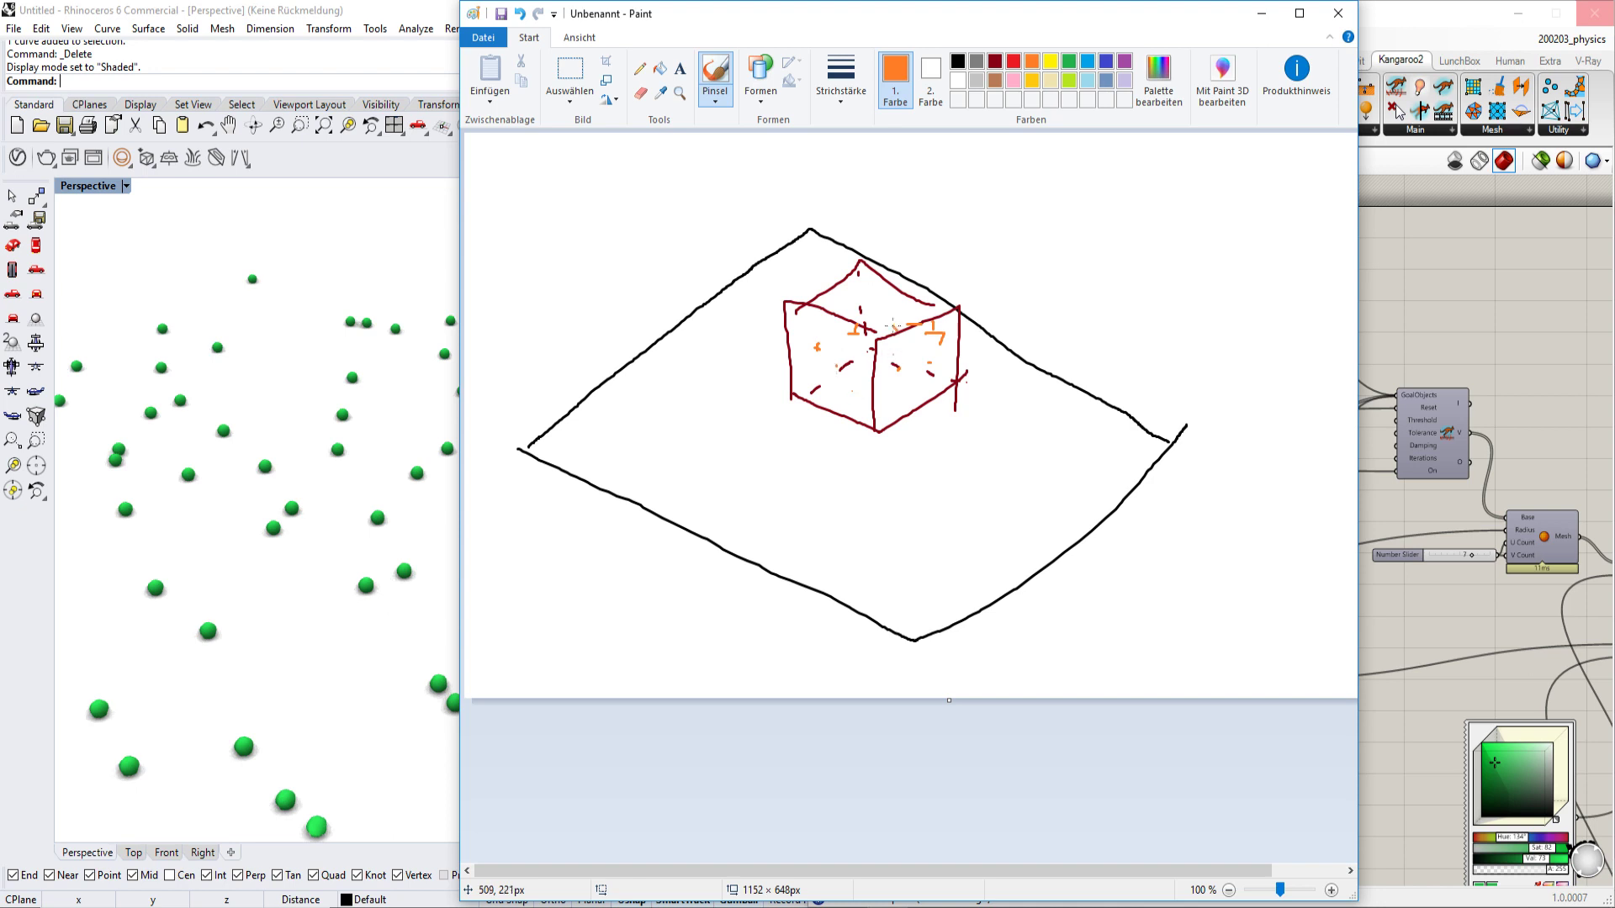
click(1069, 61)
drag(818, 350, 819, 427)
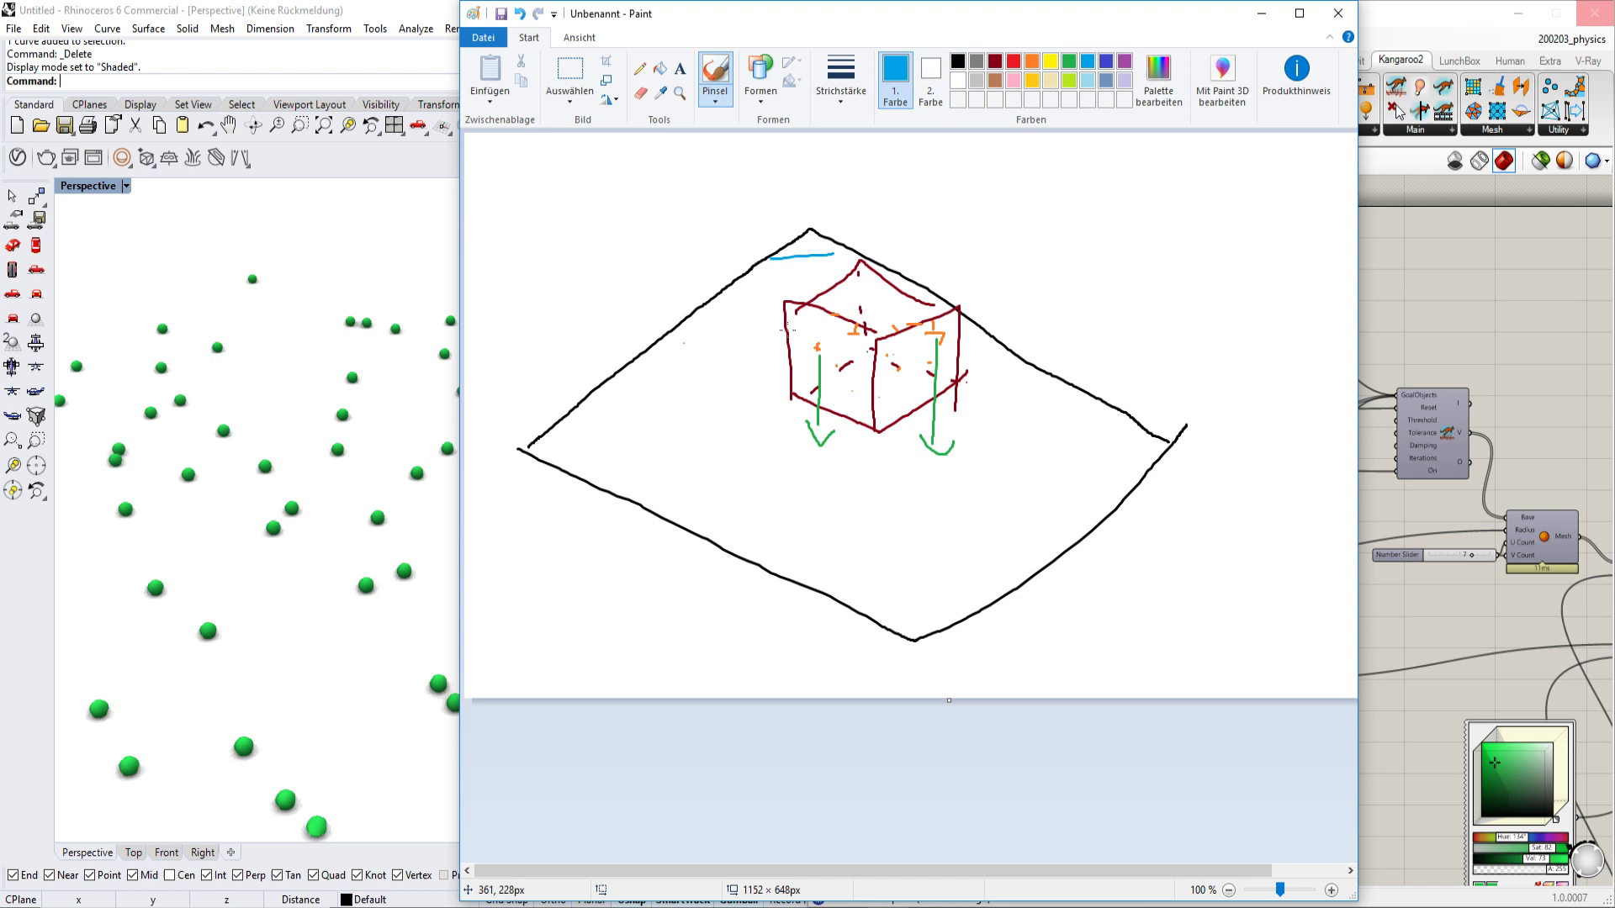
- Cross the floor with a blue grid of nine lines and add an orange arrow top right
drag(683, 340, 877, 323)
drag(661, 455, 989, 407)
drag(781, 538, 1016, 507)
drag(832, 625, 1019, 593)
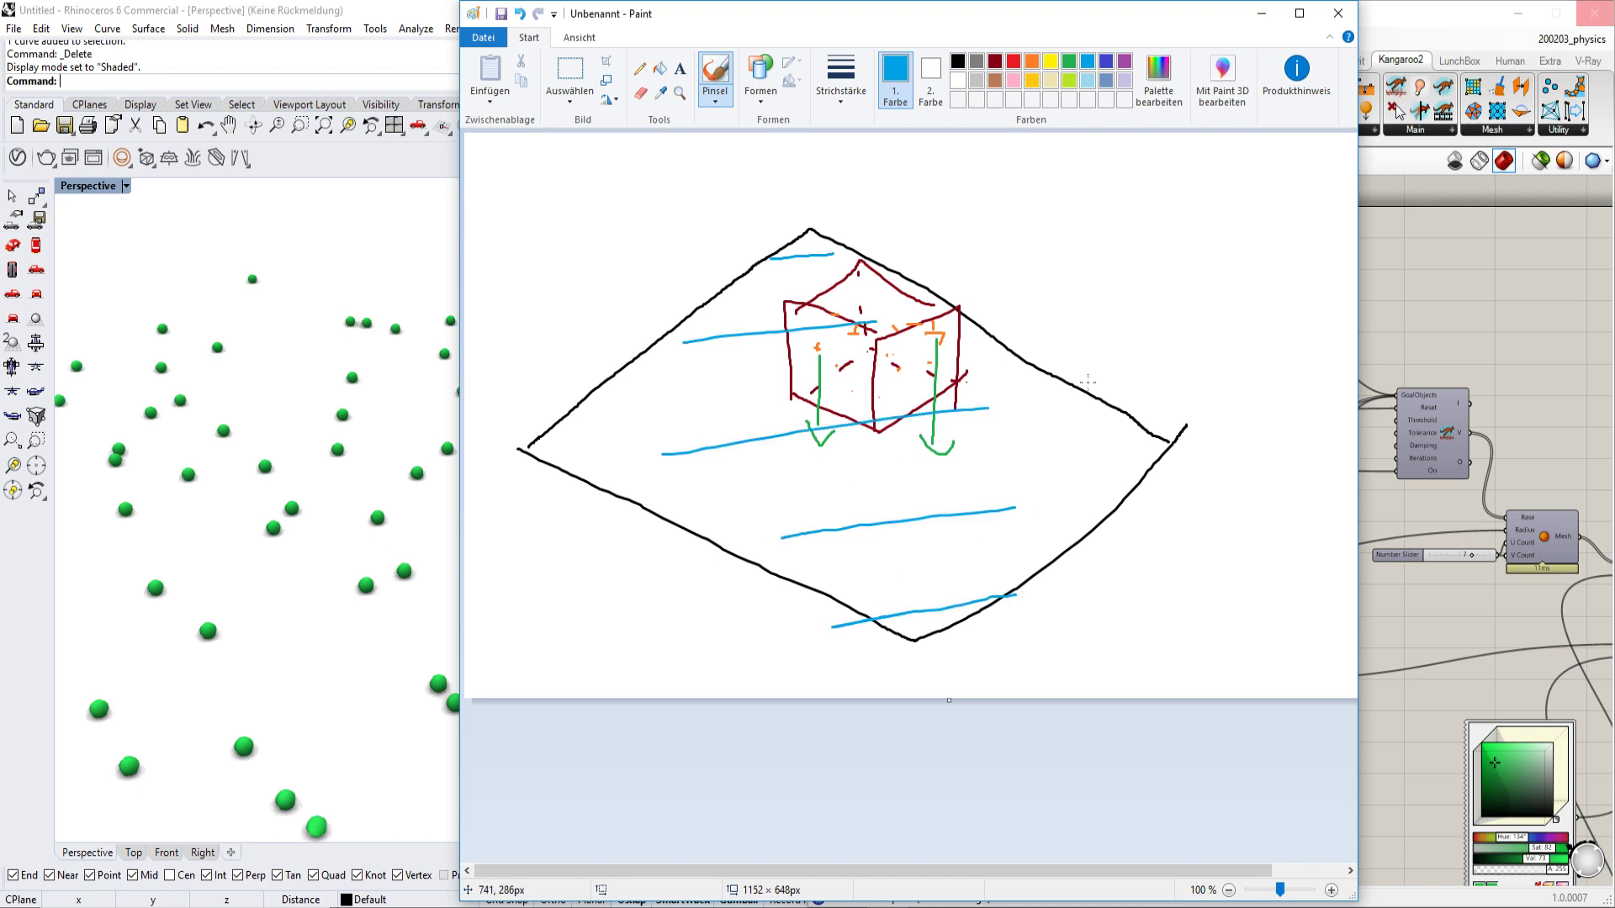
drag(1071, 401, 1085, 542)
drag(994, 374, 1017, 531)
drag(864, 281, 891, 548)
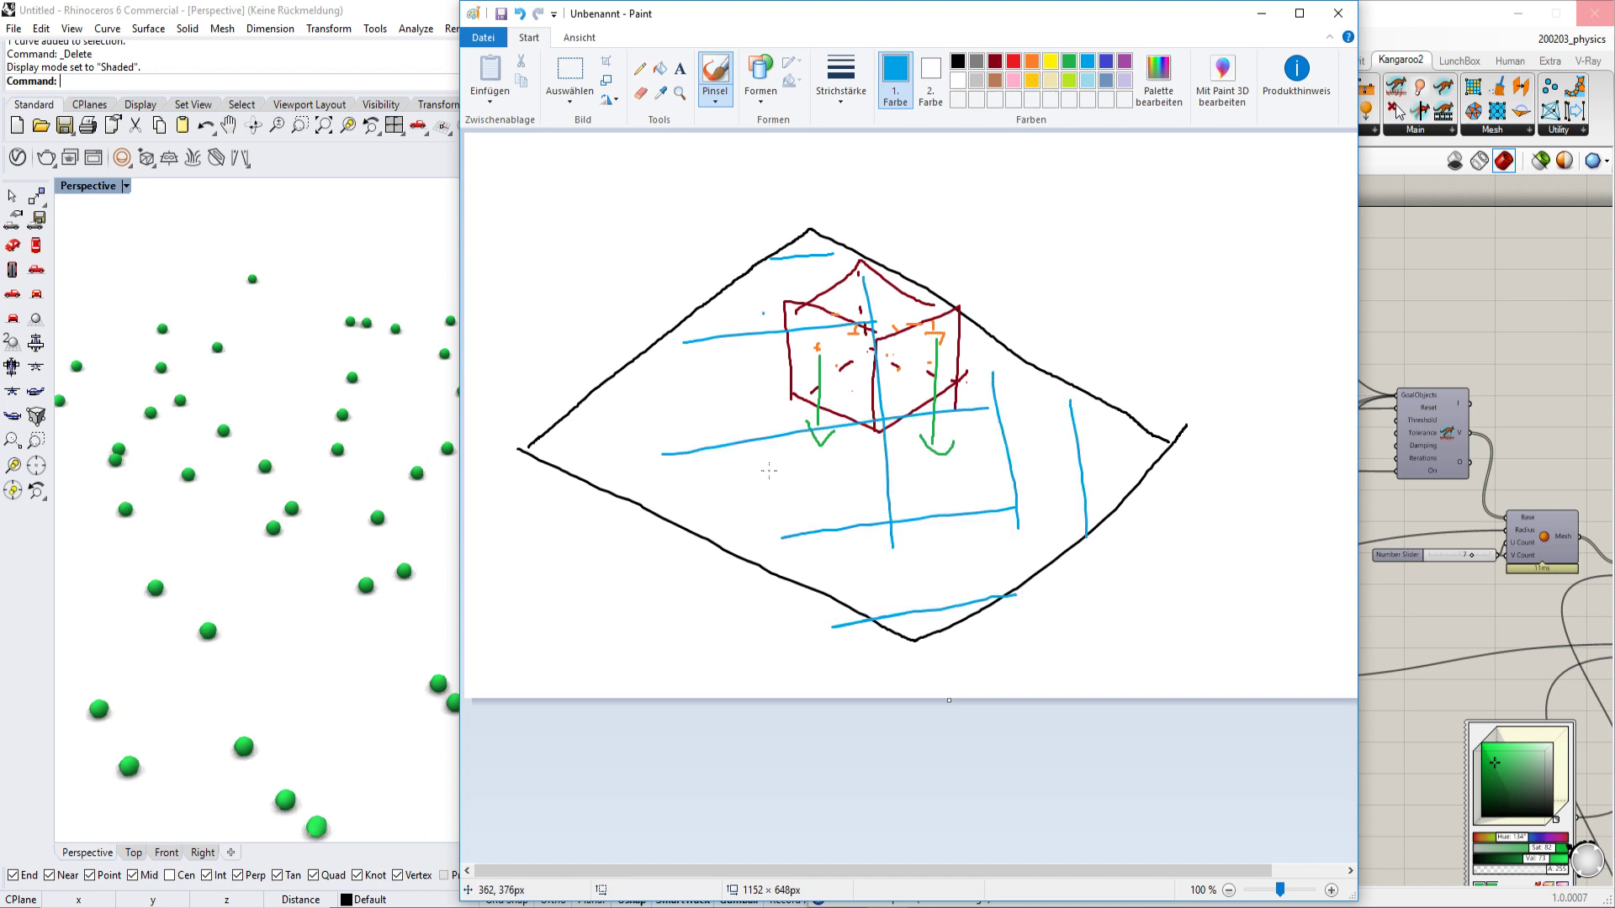
drag(764, 315, 770, 492)
drag(703, 352, 679, 507)
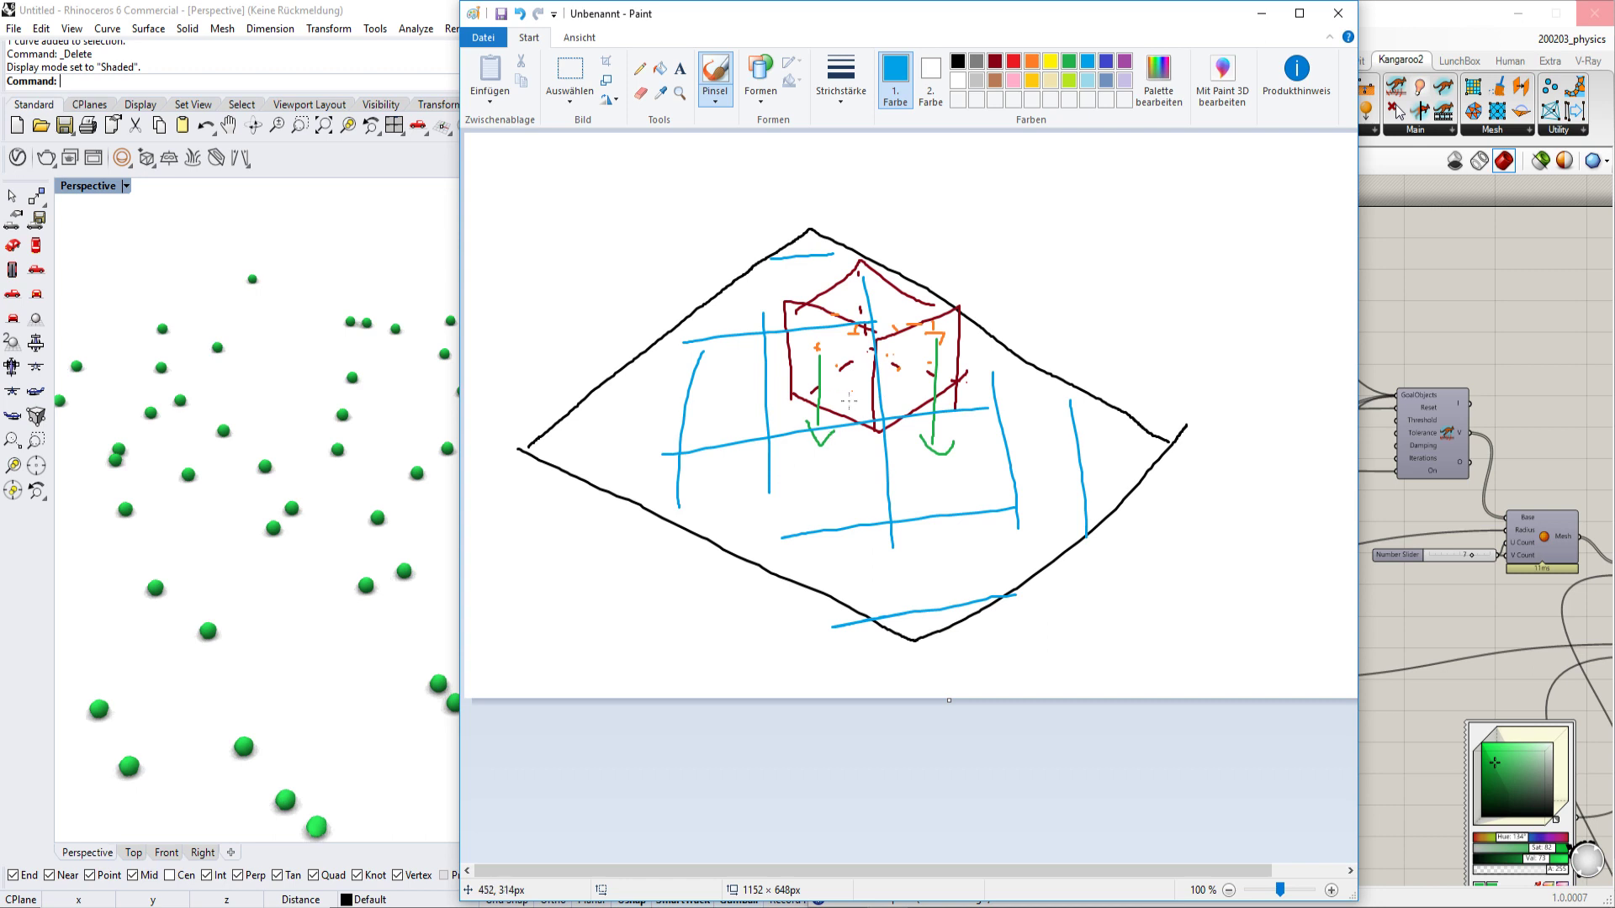
click(1032, 63)
drag(1131, 225, 1208, 237)
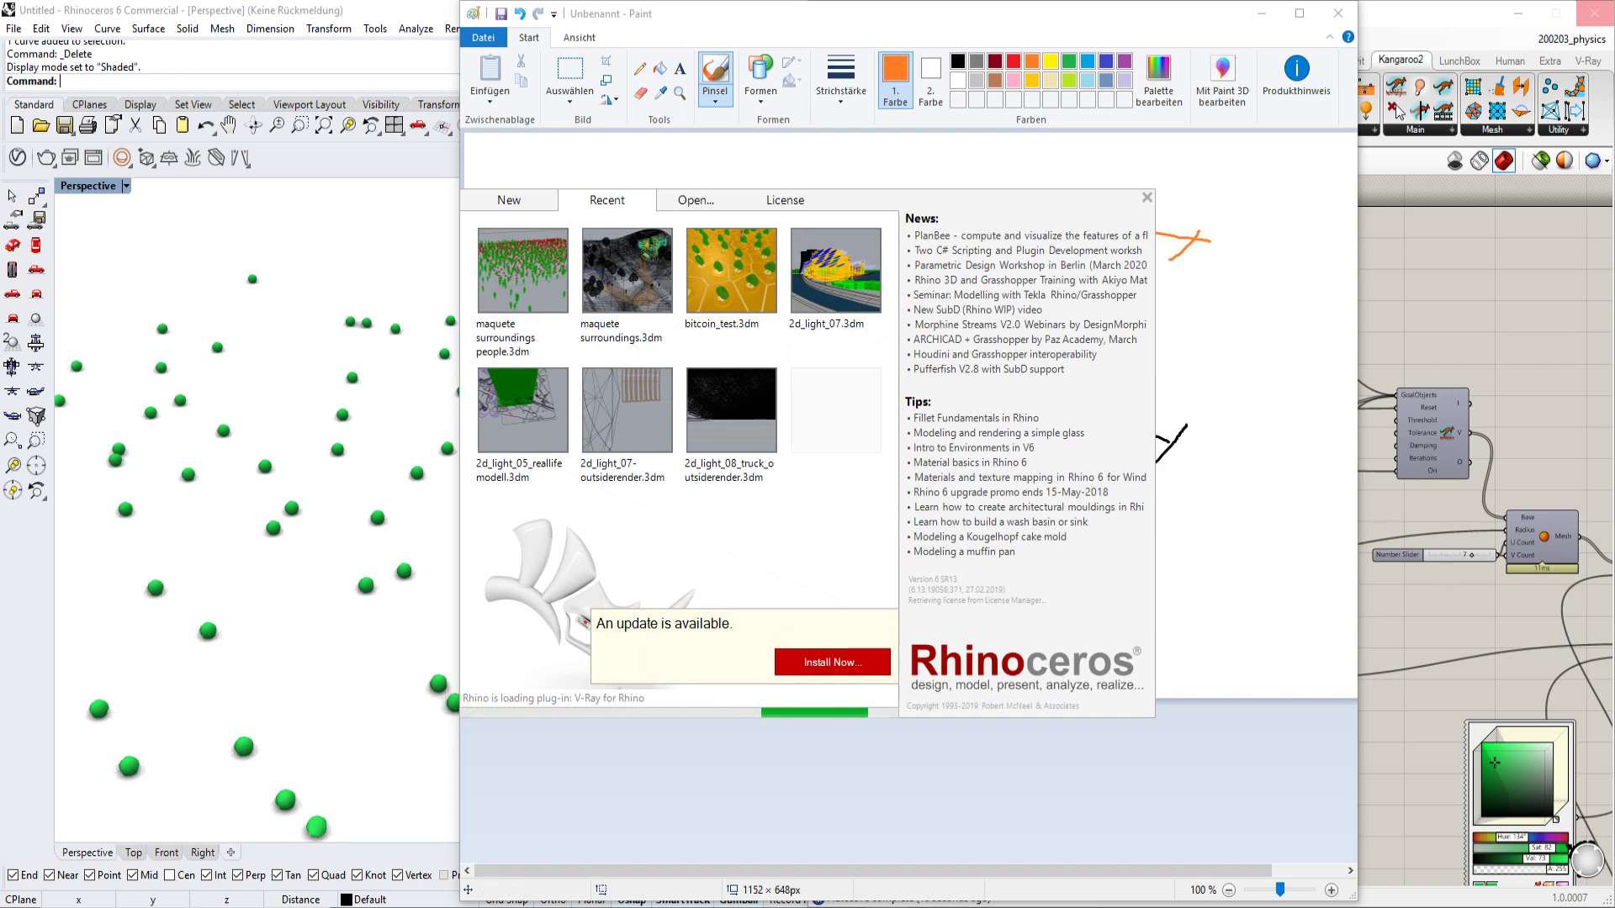
- Close the old Rhino 6 window with the taskbar's Fenster schließen and dismiss the start screen
right_click(803, 903)
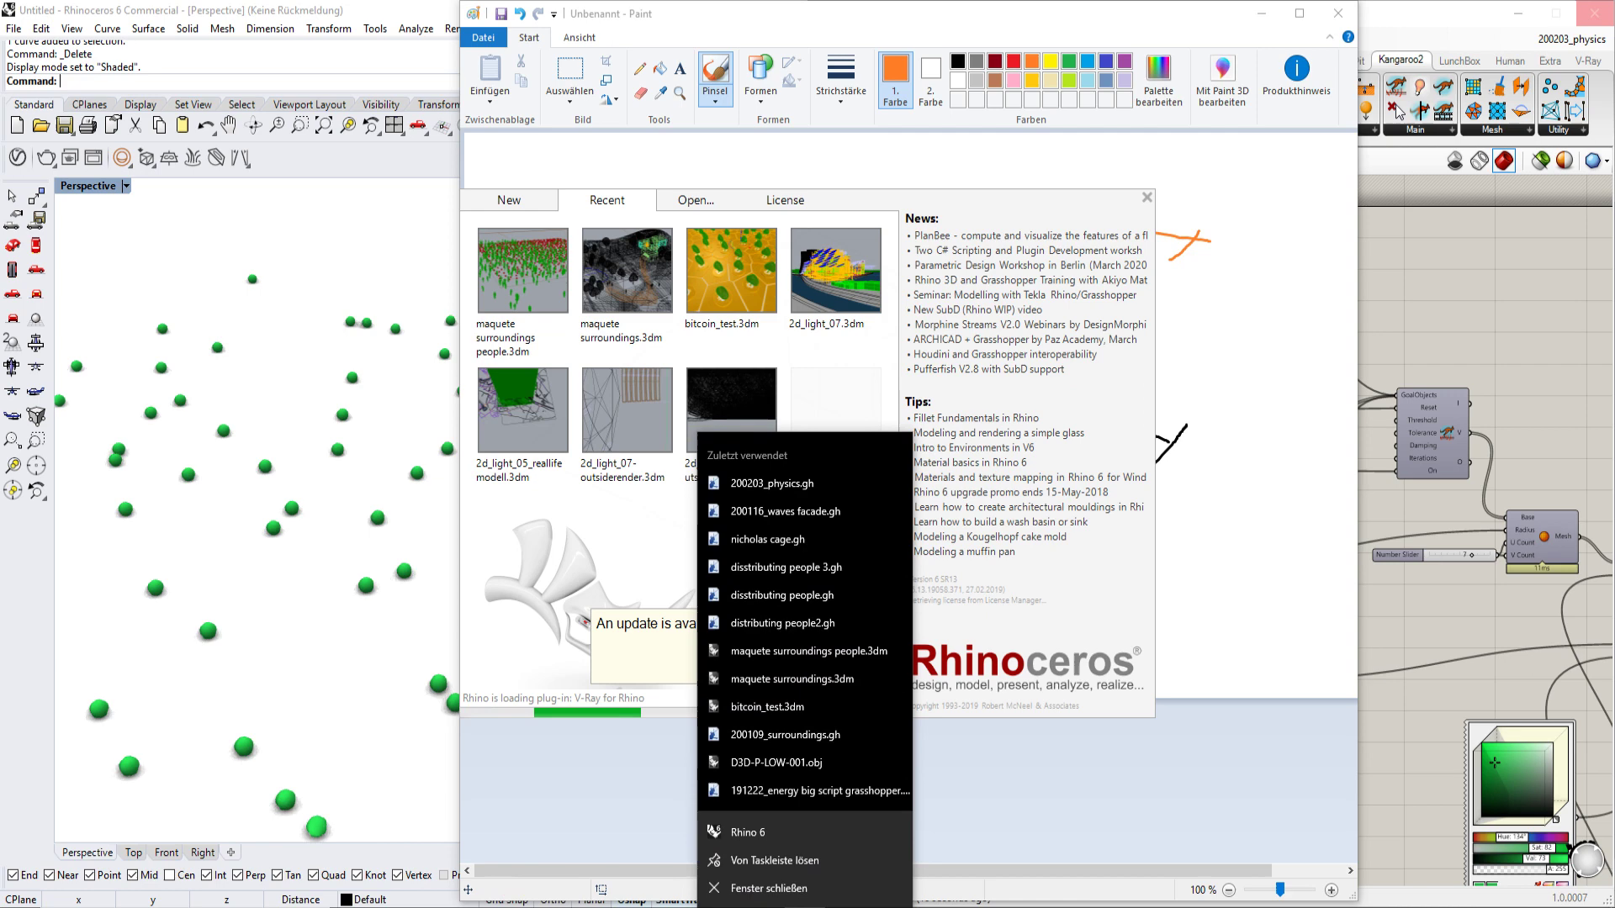
click(802, 888)
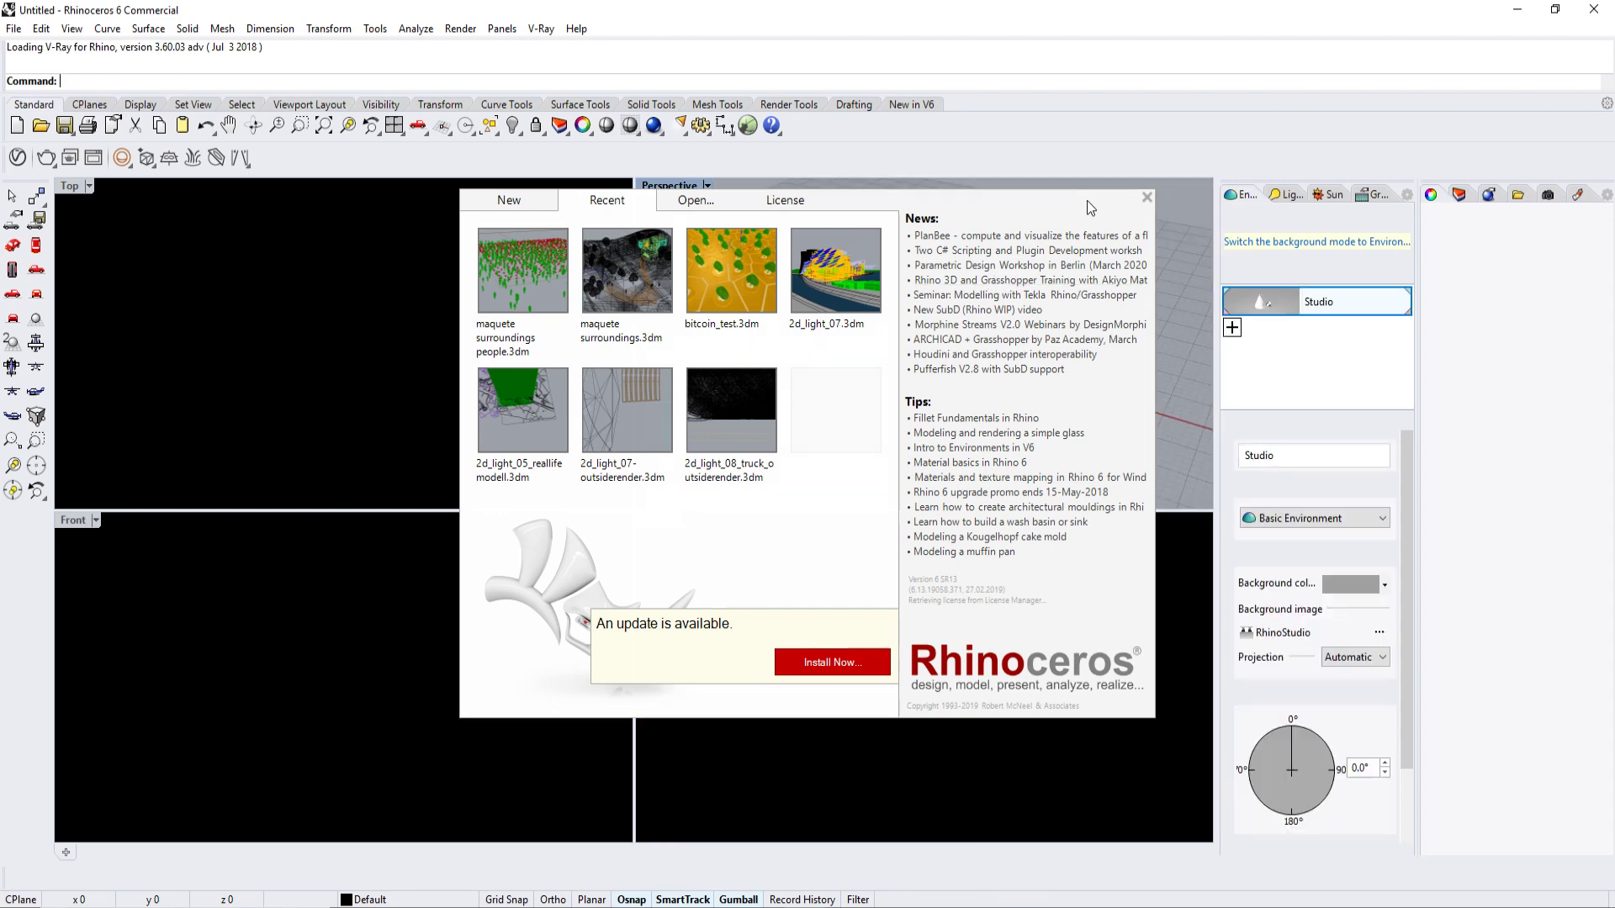
click(1148, 198)
- Maximize the Perspective view, start Grasshopper, close Getting Started, and browse Kangaroo2's Main components
double_click(680, 190)
text(Gra)
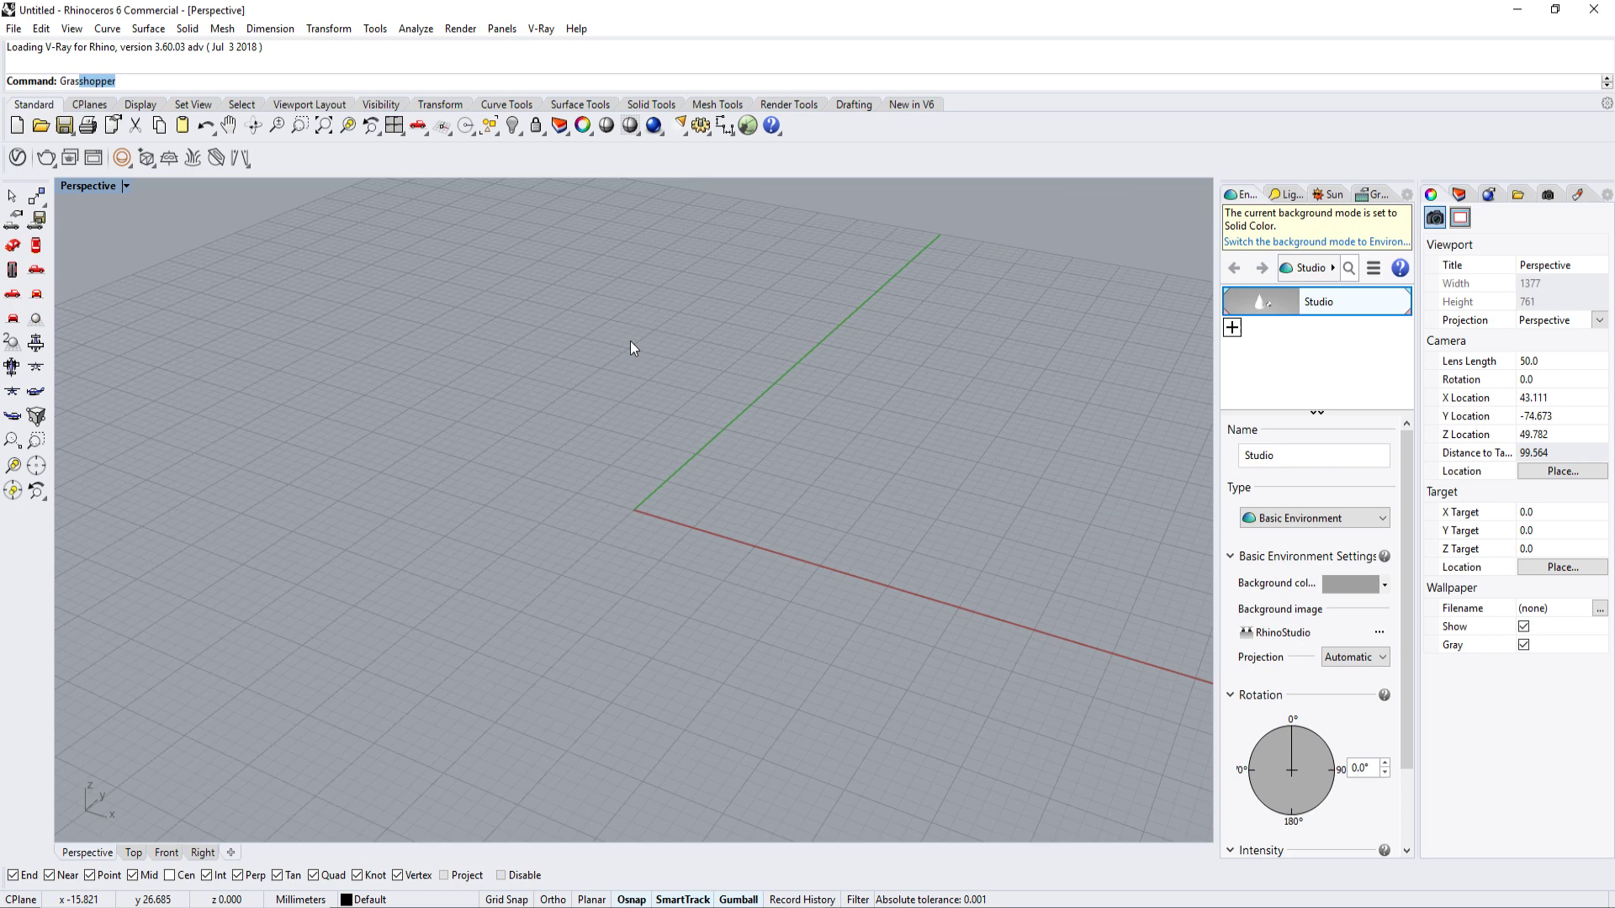
text(s)
key(Return)
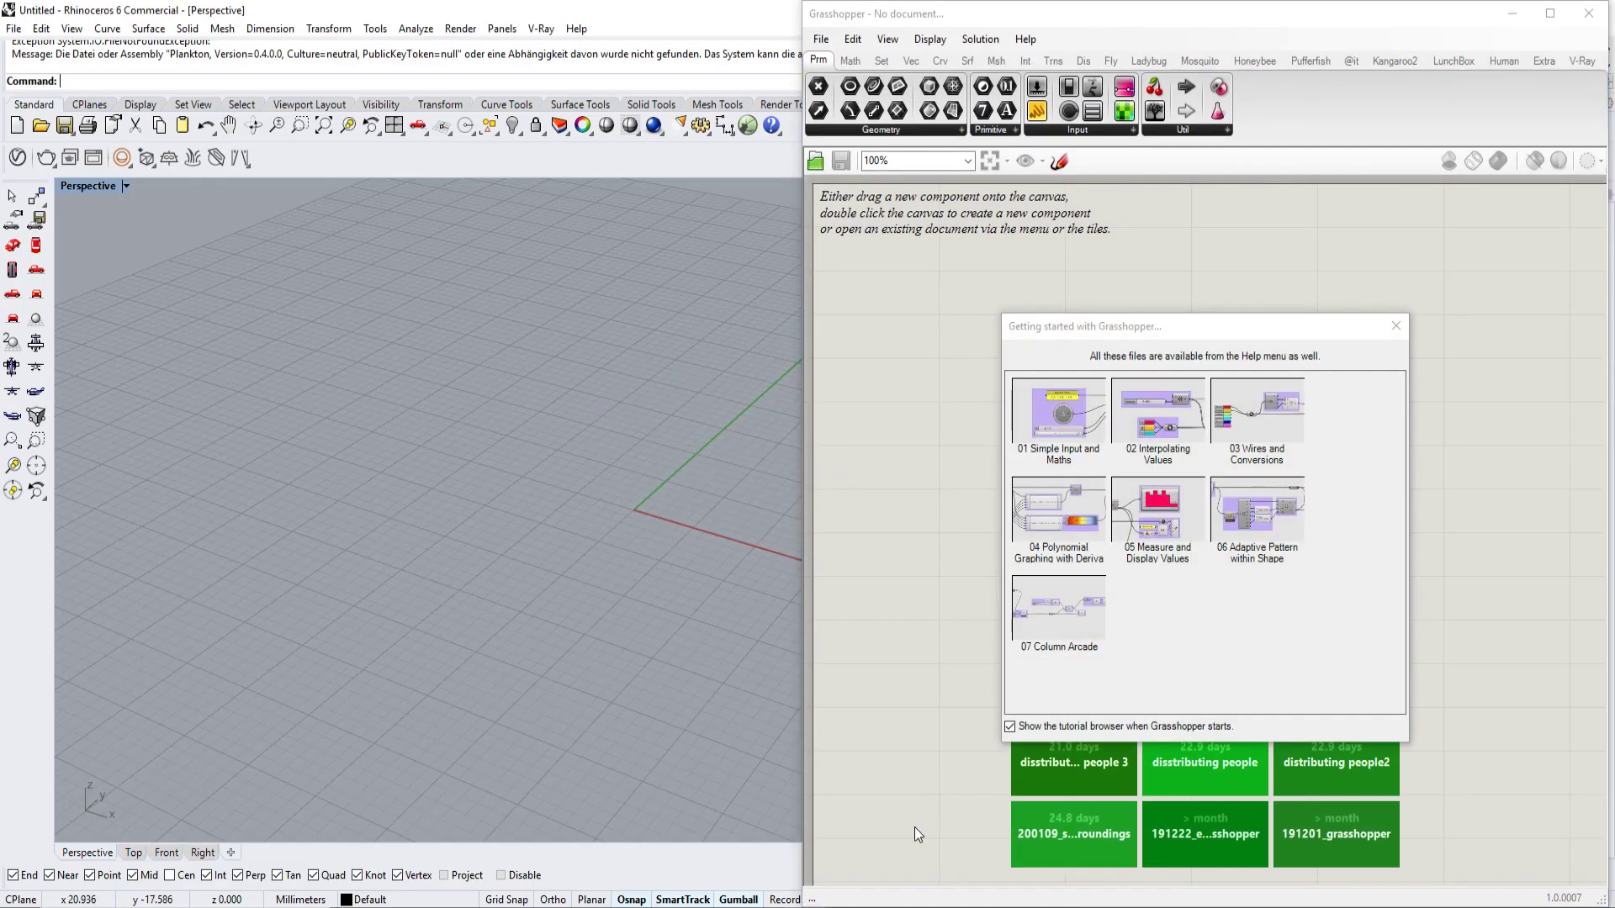
click(1391, 334)
right_drag(233, 286, 376, 413)
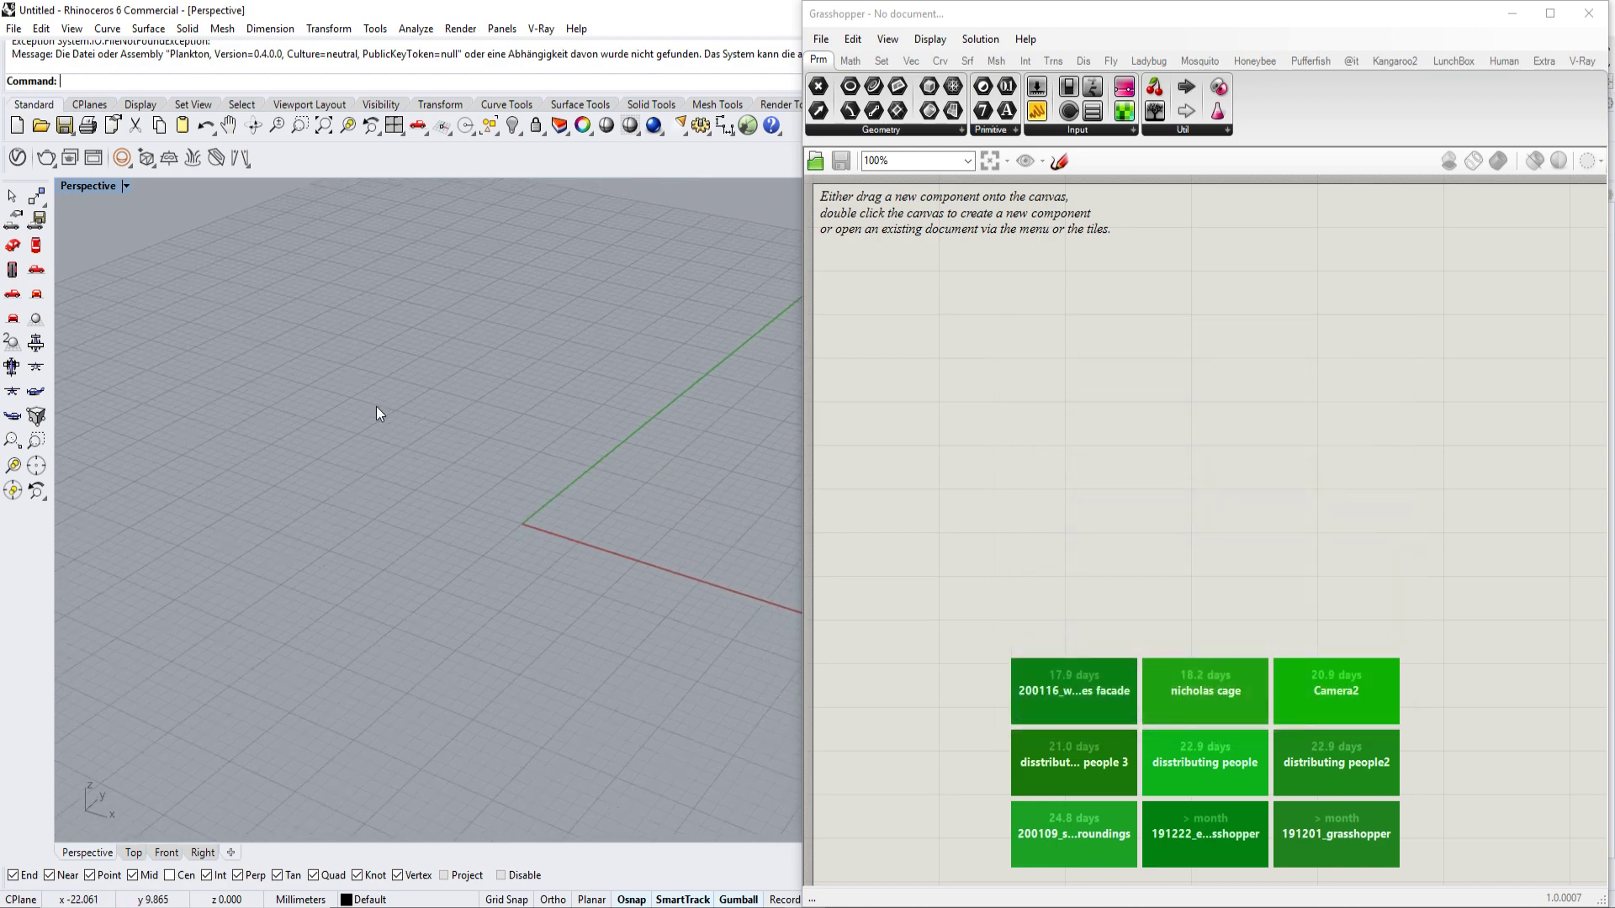
right_drag(554, 527, 557, 517)
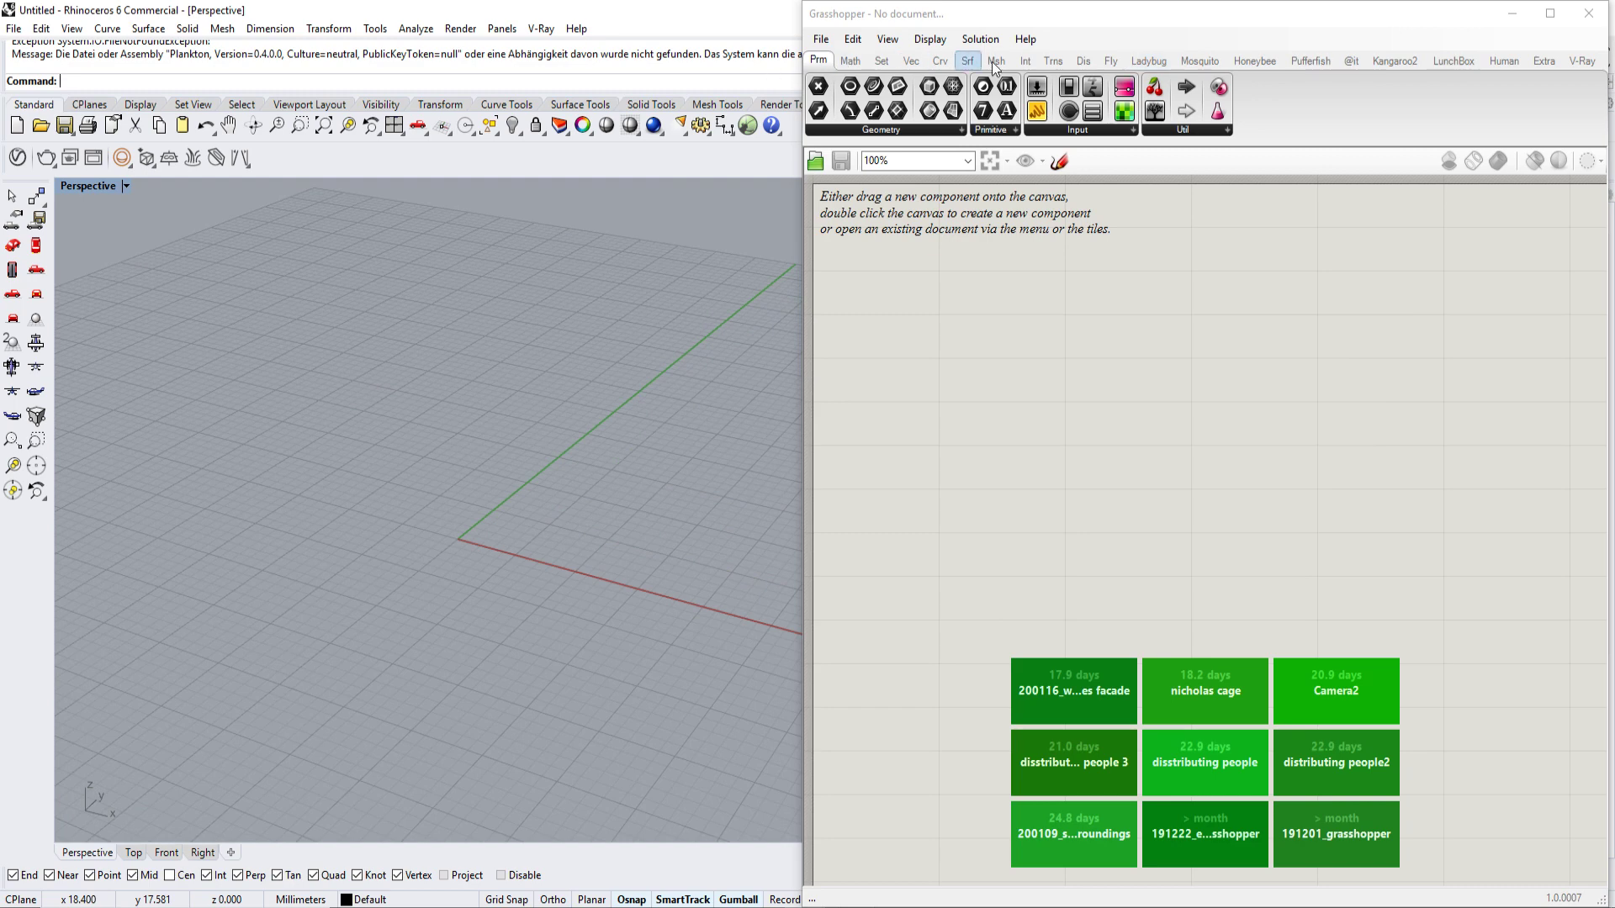
click(1417, 64)
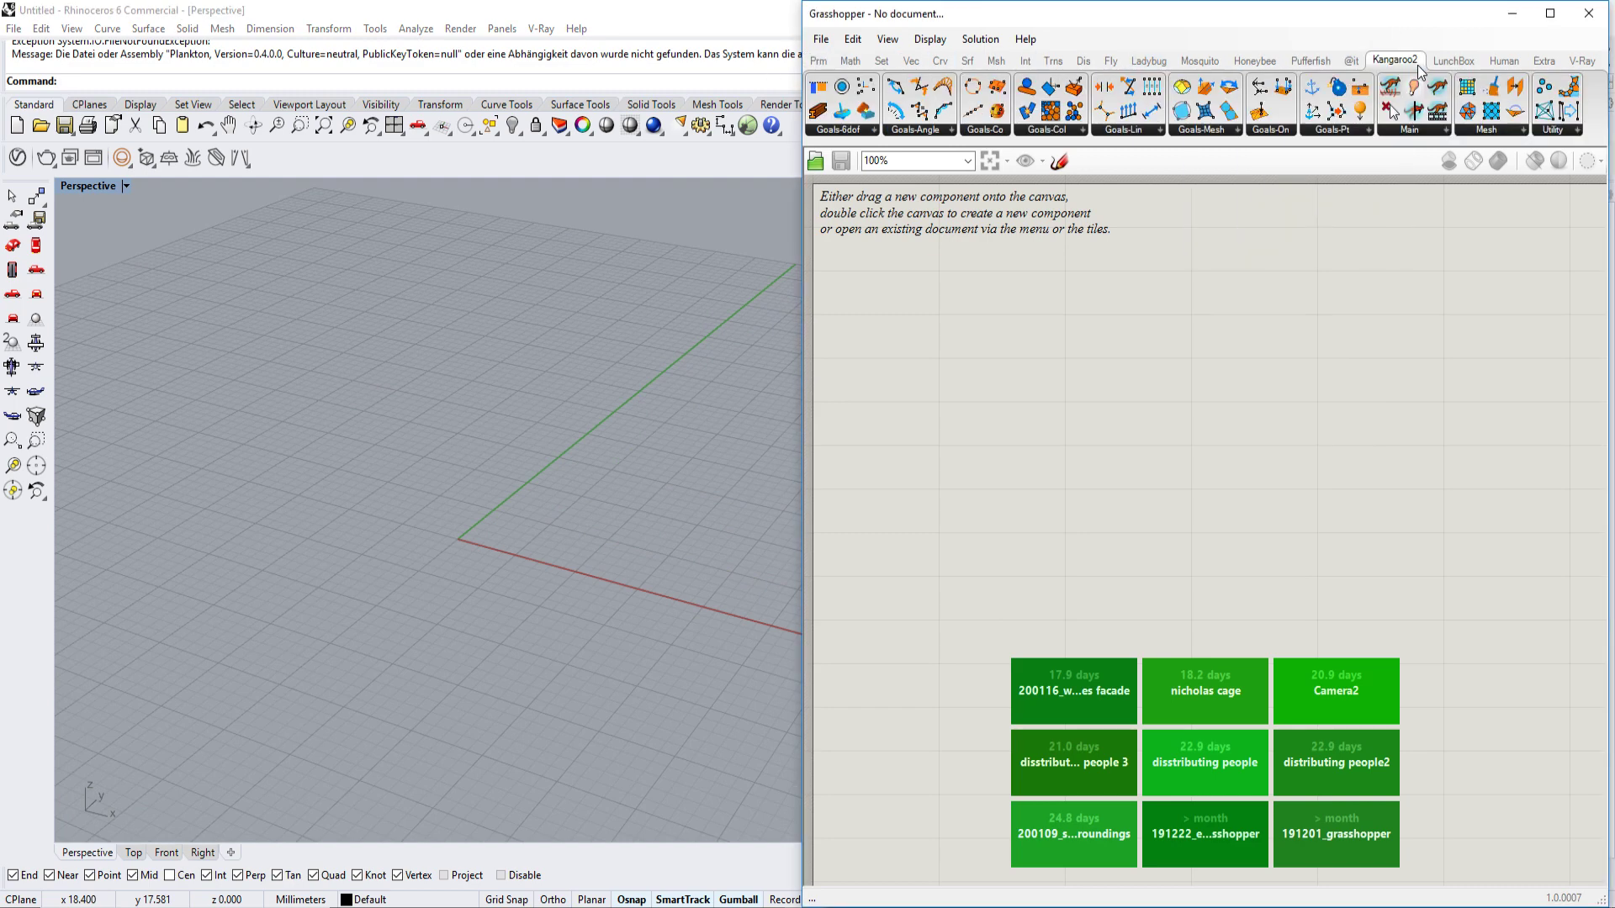
click(1410, 131)
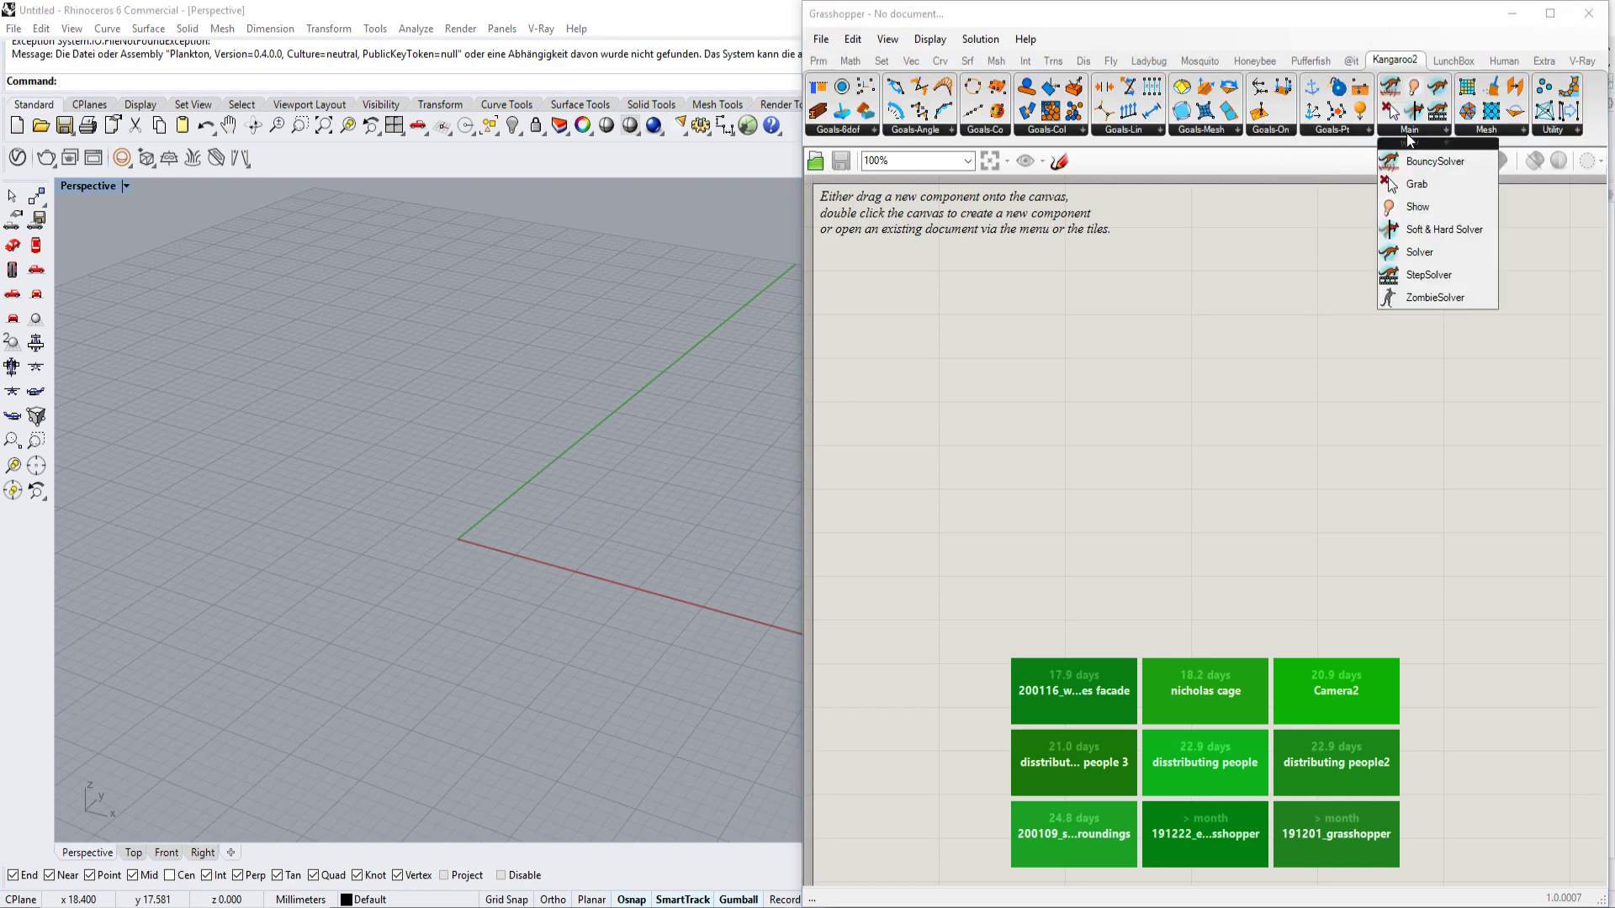
- Place the Kangaroo2 Solver, add a Mesh Box to its left, and orbit around the cube
drag(1430, 168, 1245, 441)
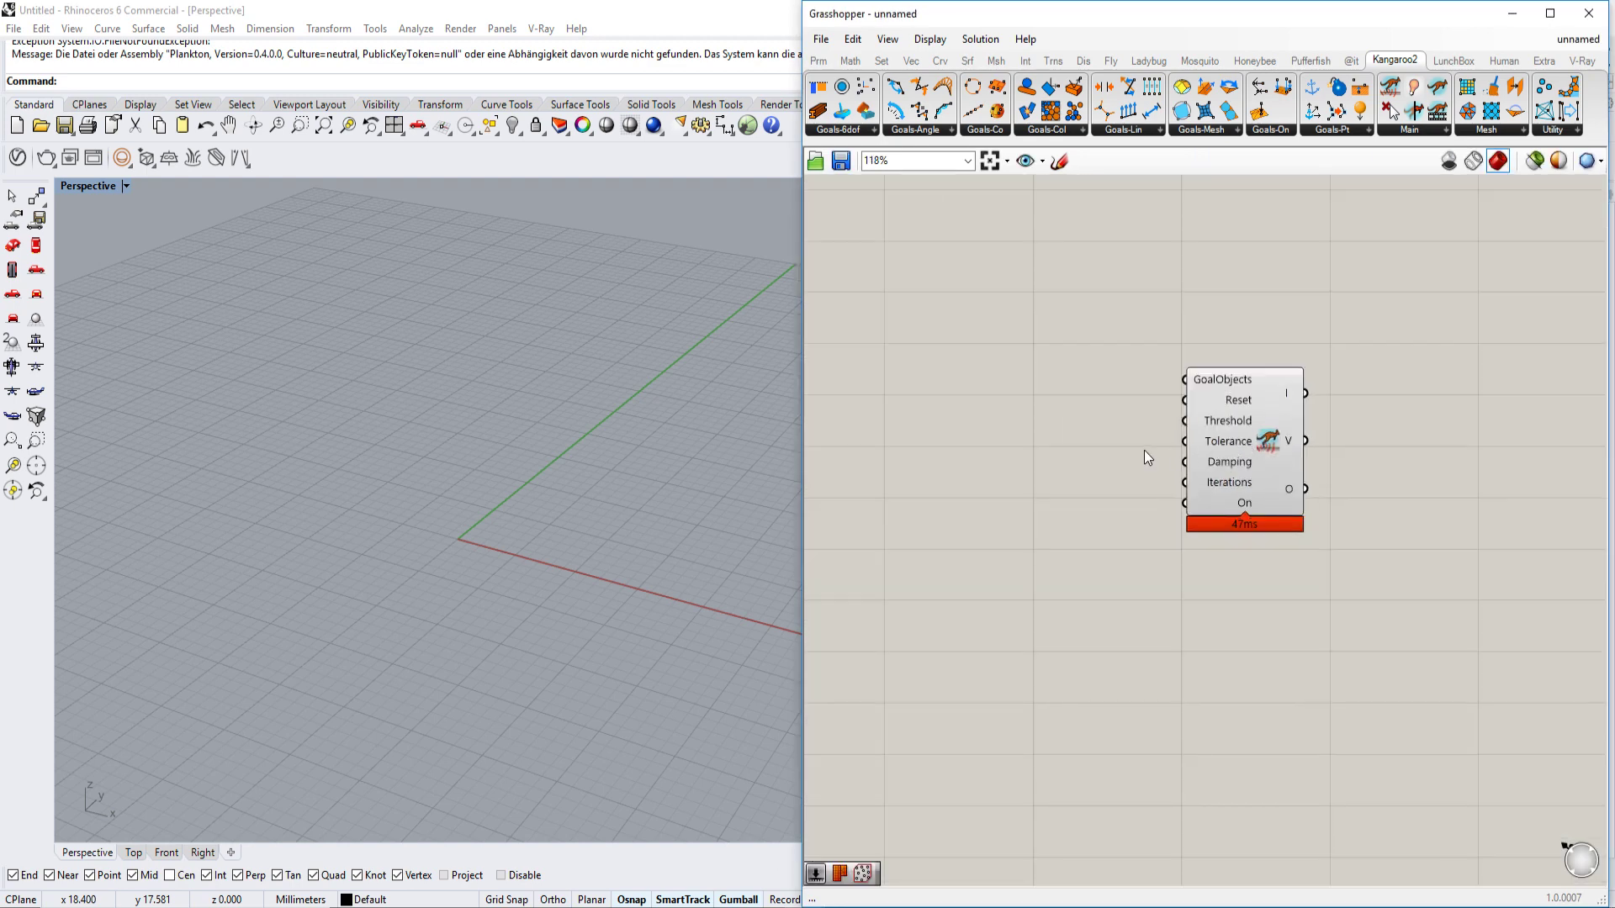
scroll(1315, 471, up, 2)
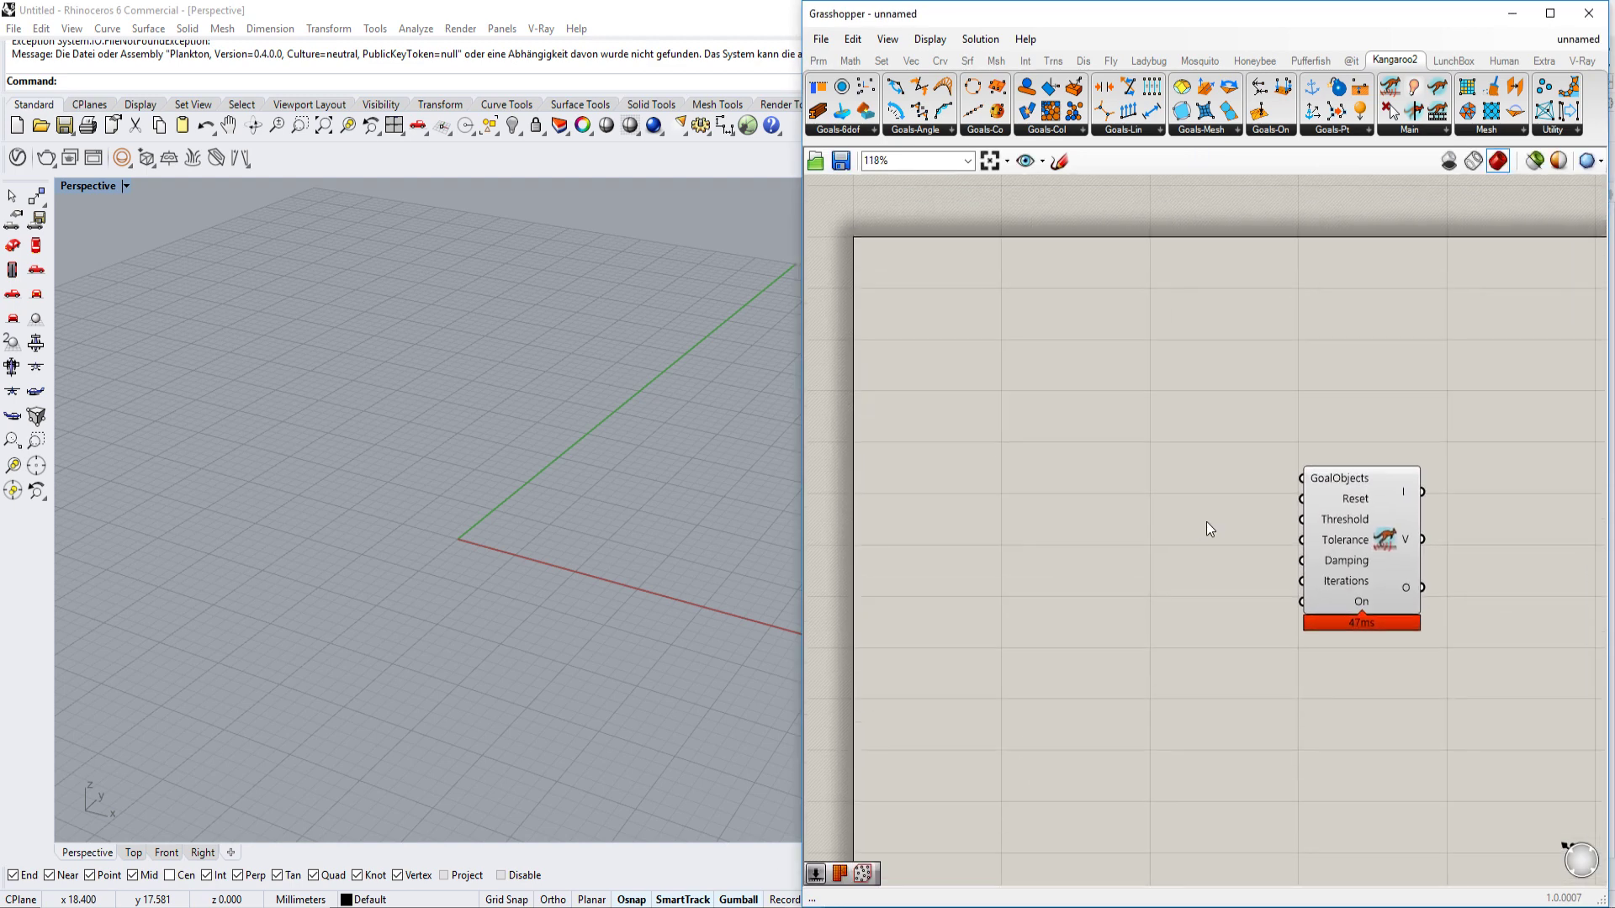
right_drag(1245, 440, 1209, 514)
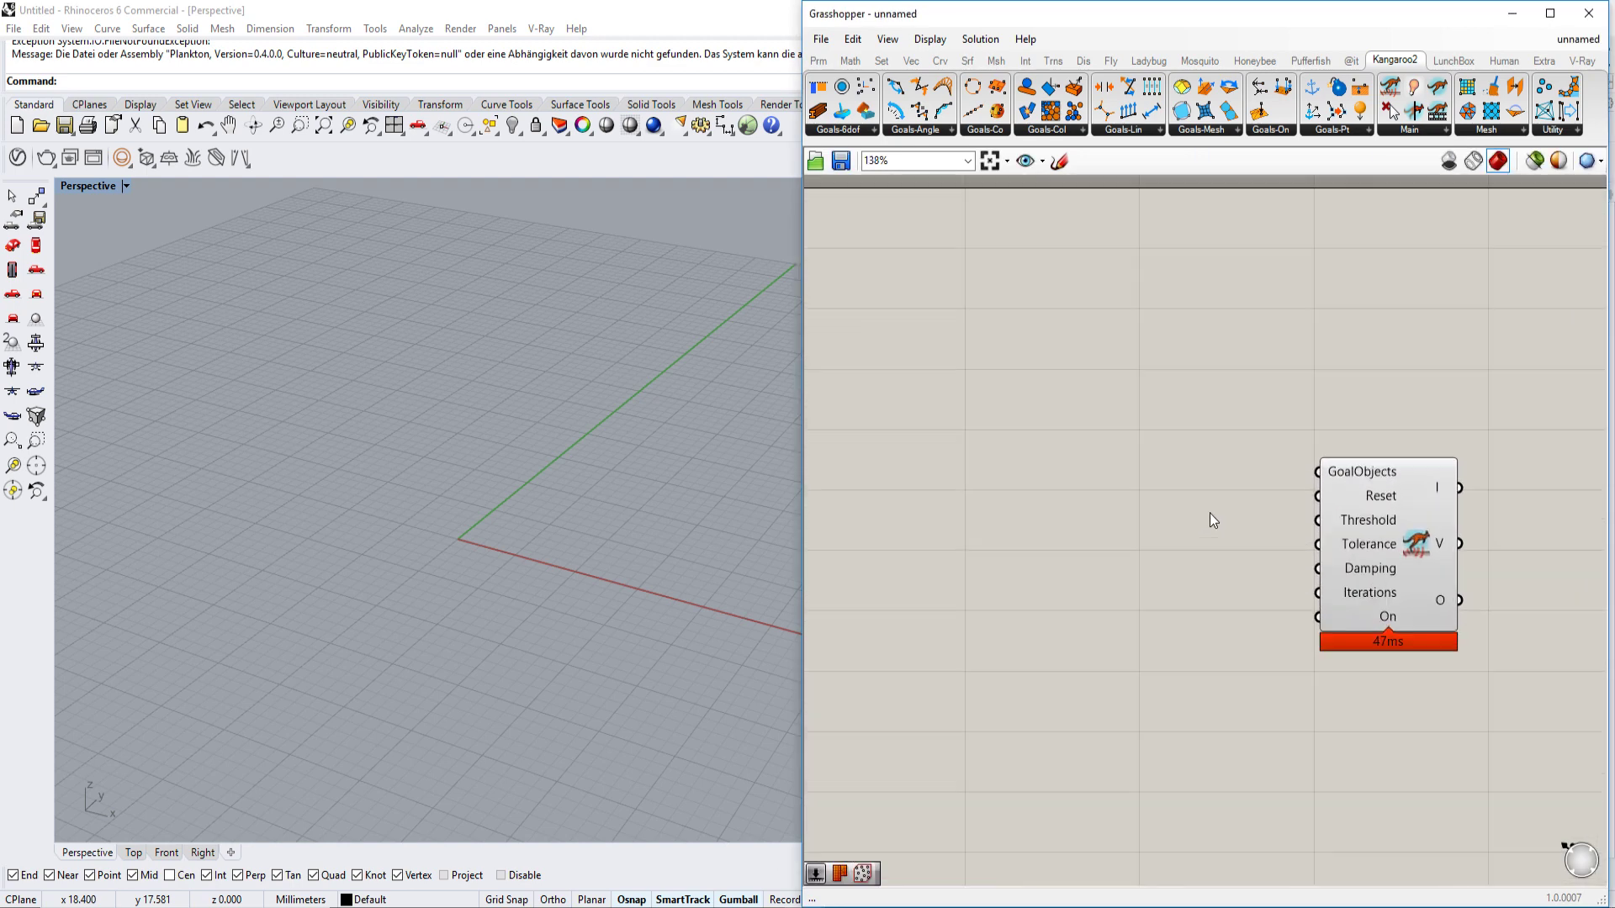
double_click(1033, 422)
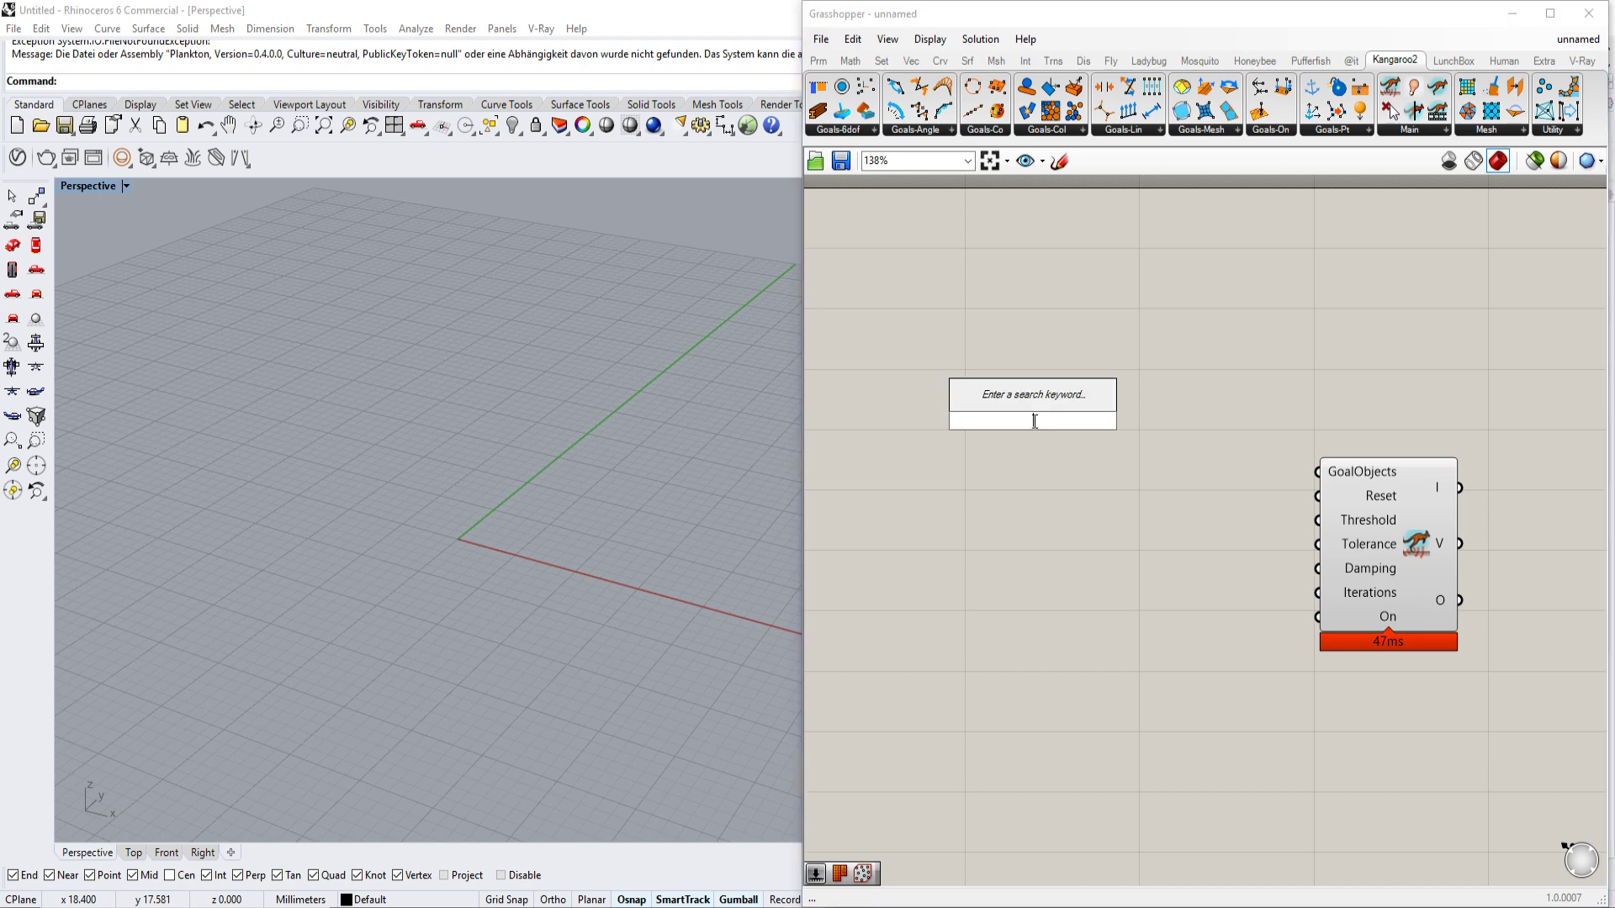
text(box)
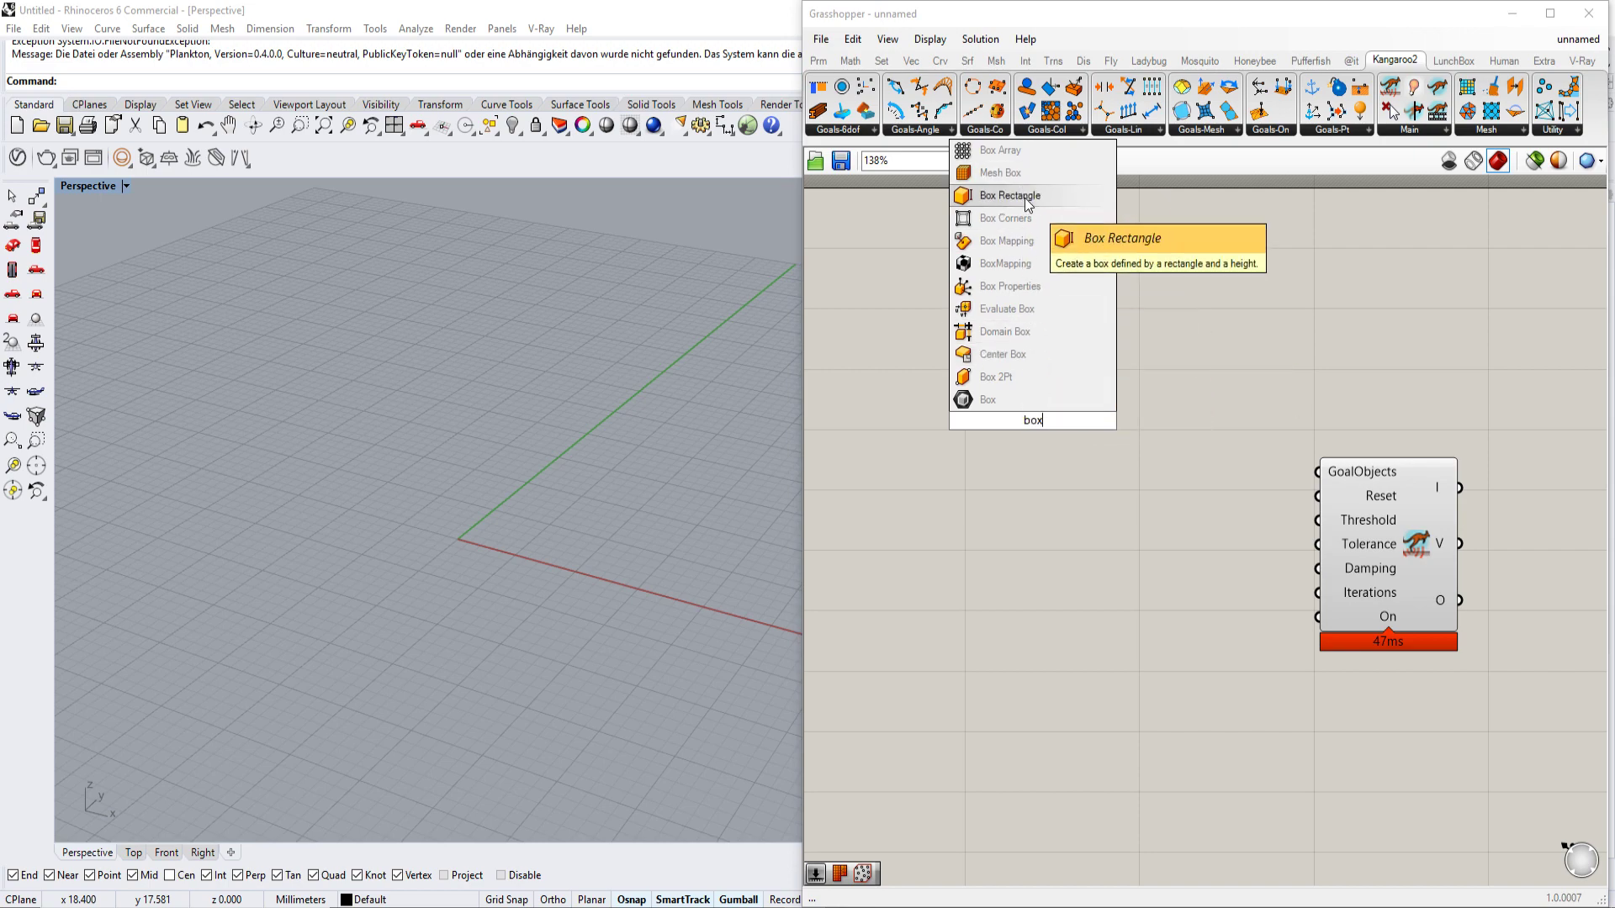
click(1015, 168)
drag(1016, 413, 1064, 460)
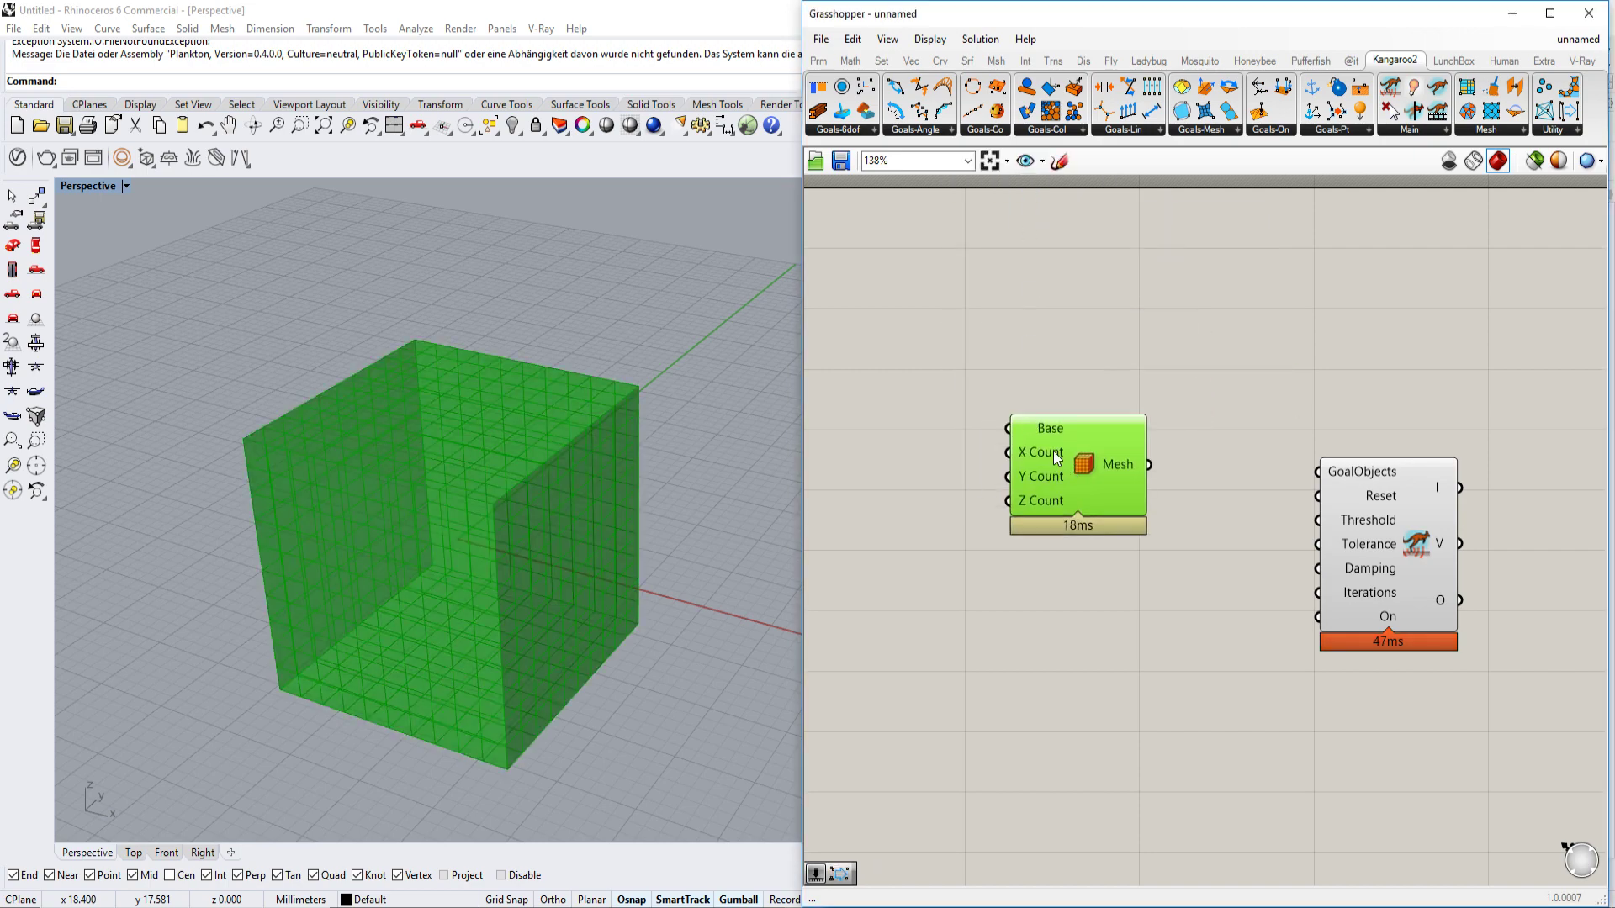
scroll(459, 526, down, 2)
scroll(382, 513, down, 3)
mouse_move(509, 521)
right_down()
mouse_move(551, 500)
mouse_move(551, 529)
mouse_move(567, 476)
mouse_move(506, 565)
mouse_move(445, 577)
right_up()
right_drag(970, 642, 1057, 685)
- Add an XY Plane component, orbit above the cube, and select the Mesh Box
double_click(1057, 684)
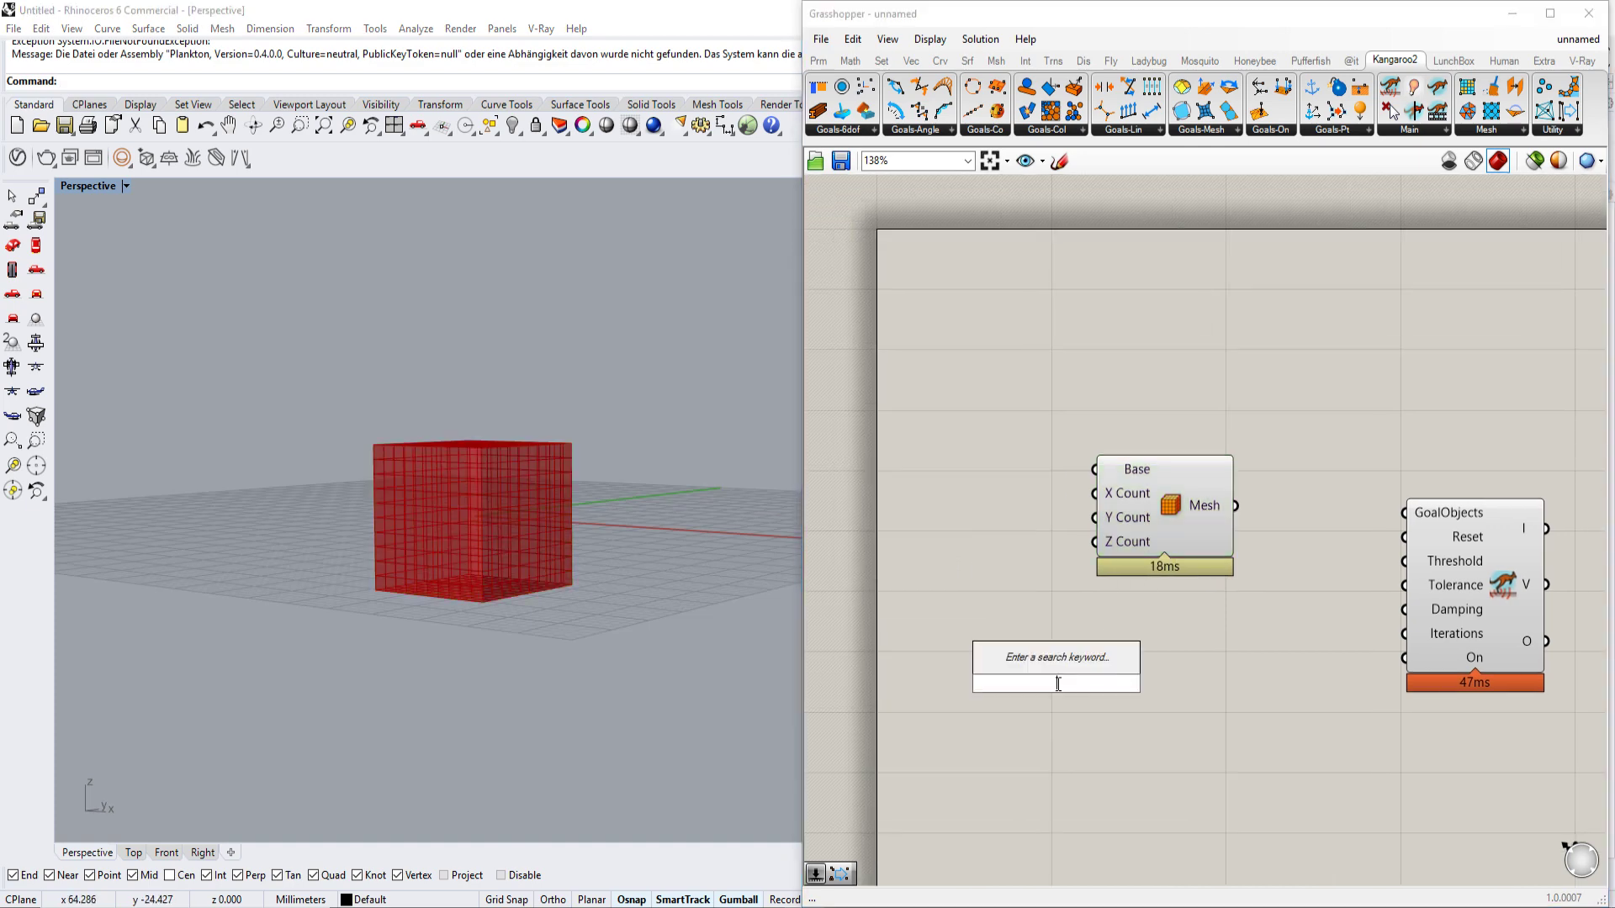
text(planxy)
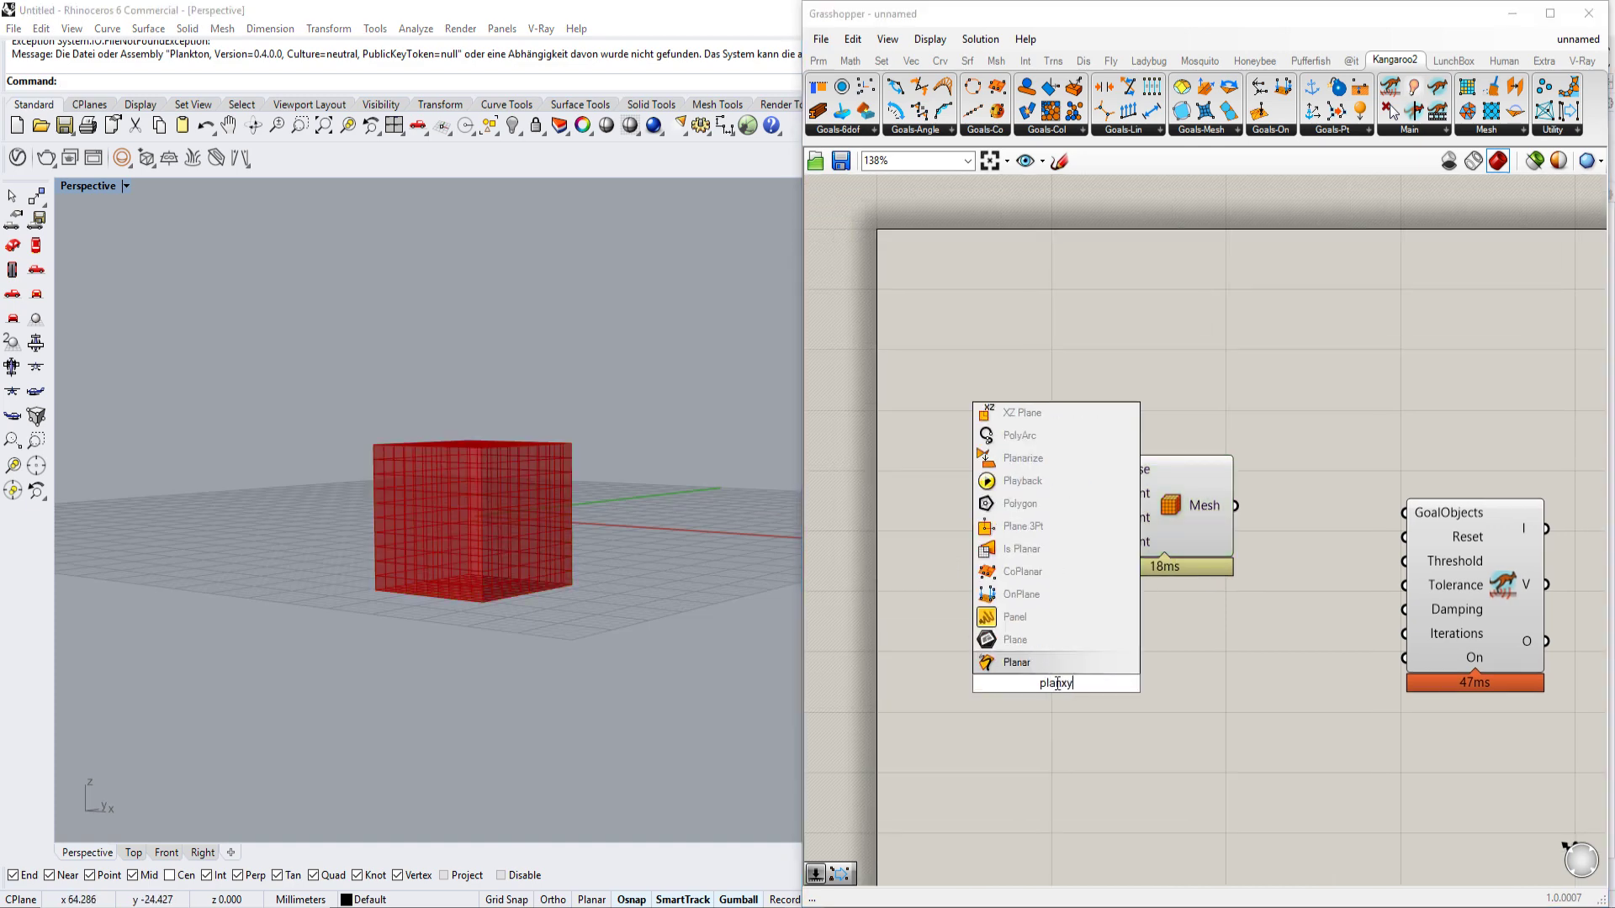
key(BackSpace)
key(BackSpace)
text(e)
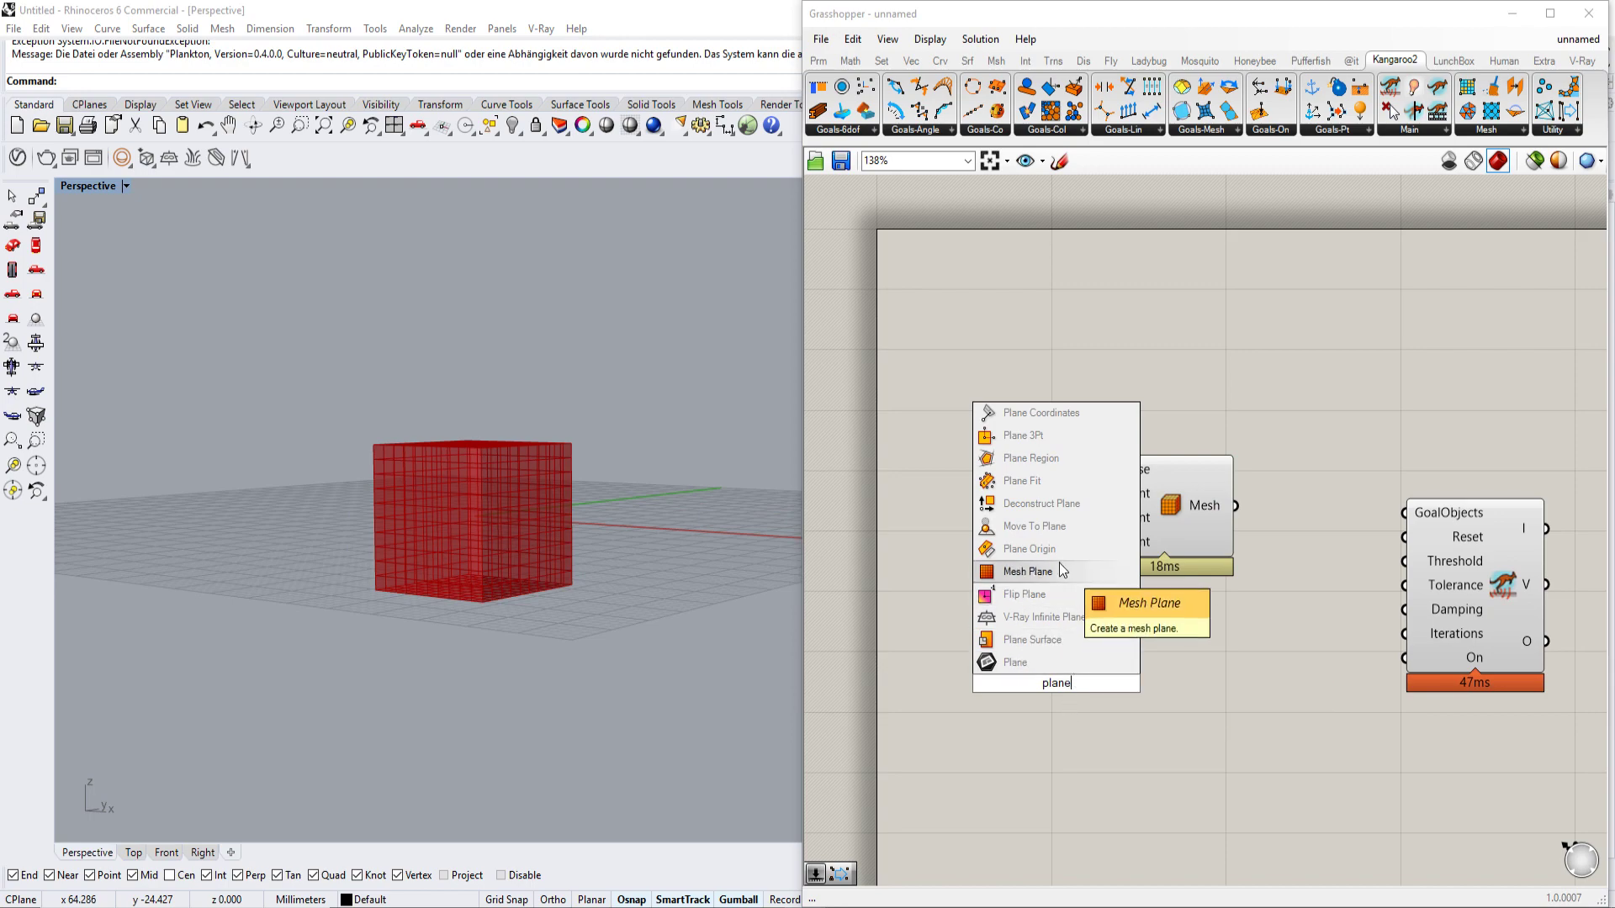
text( xy)
key(Return)
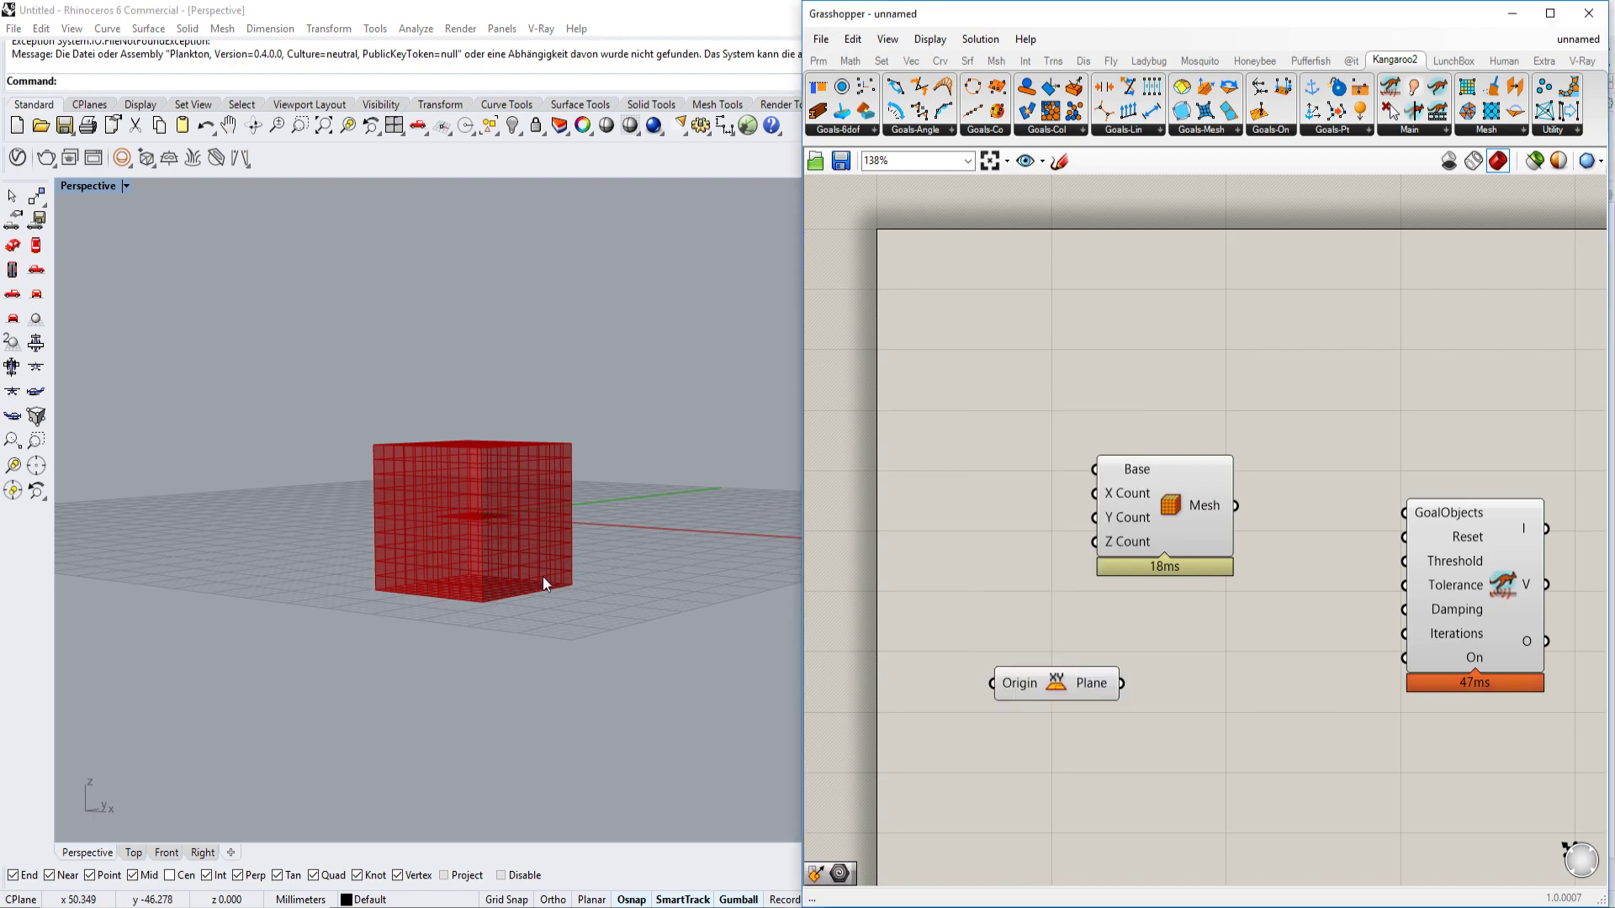
mouse_move(287, 517)
right_down()
mouse_move(497, 542)
mouse_move(545, 643)
right_up()
scroll(494, 547, down, 3)
scroll(544, 524, up, 3)
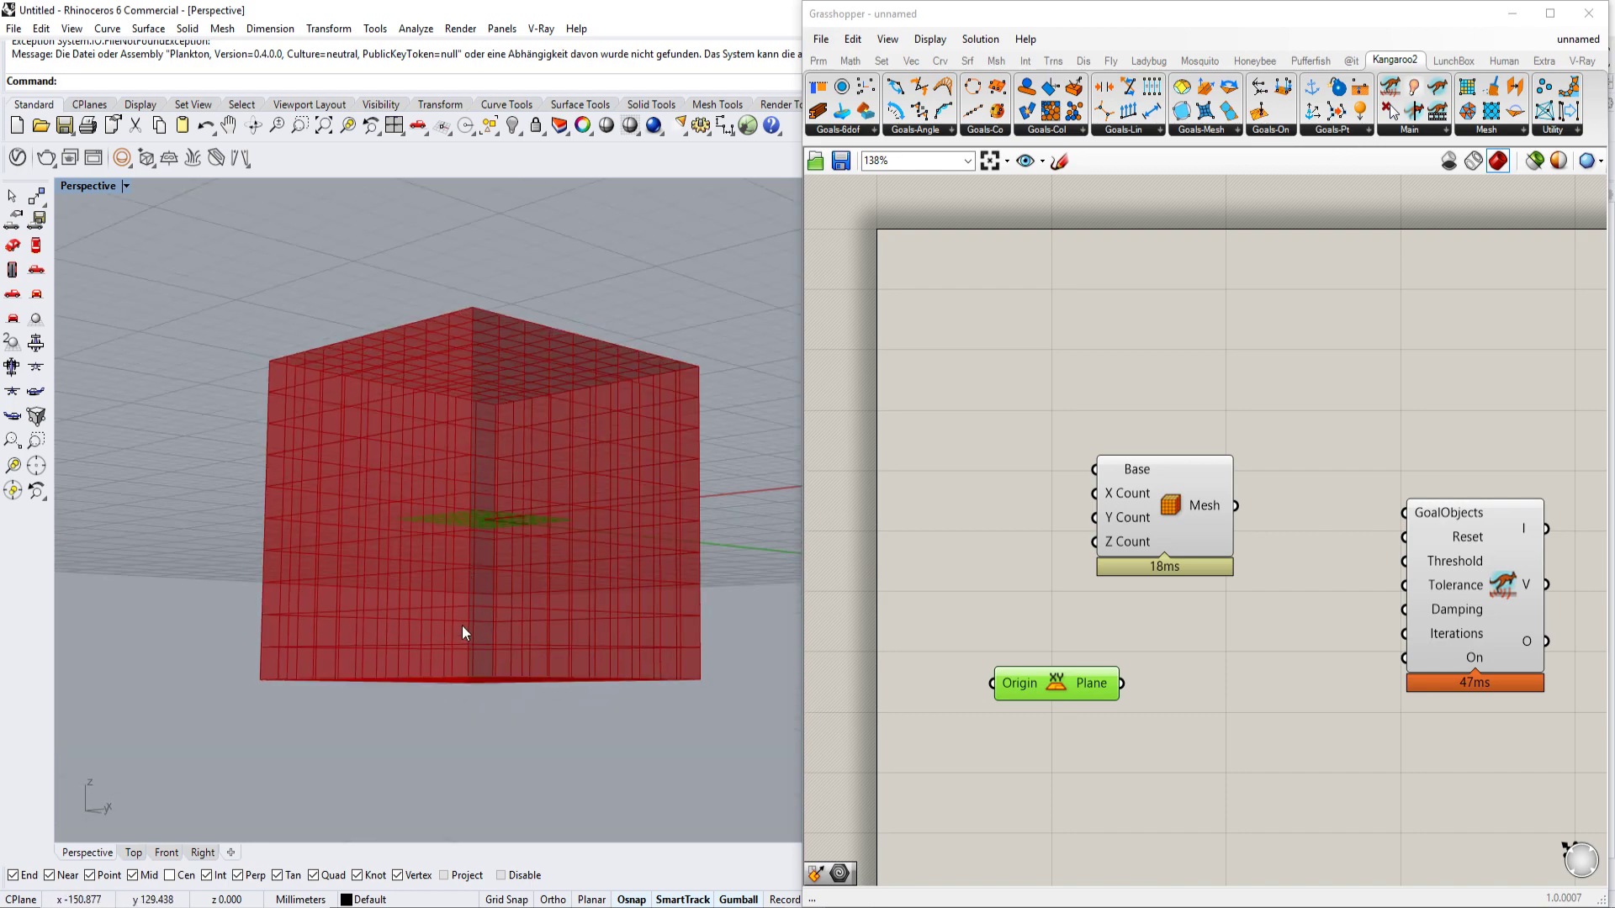
right_drag(431, 583, 455, 530)
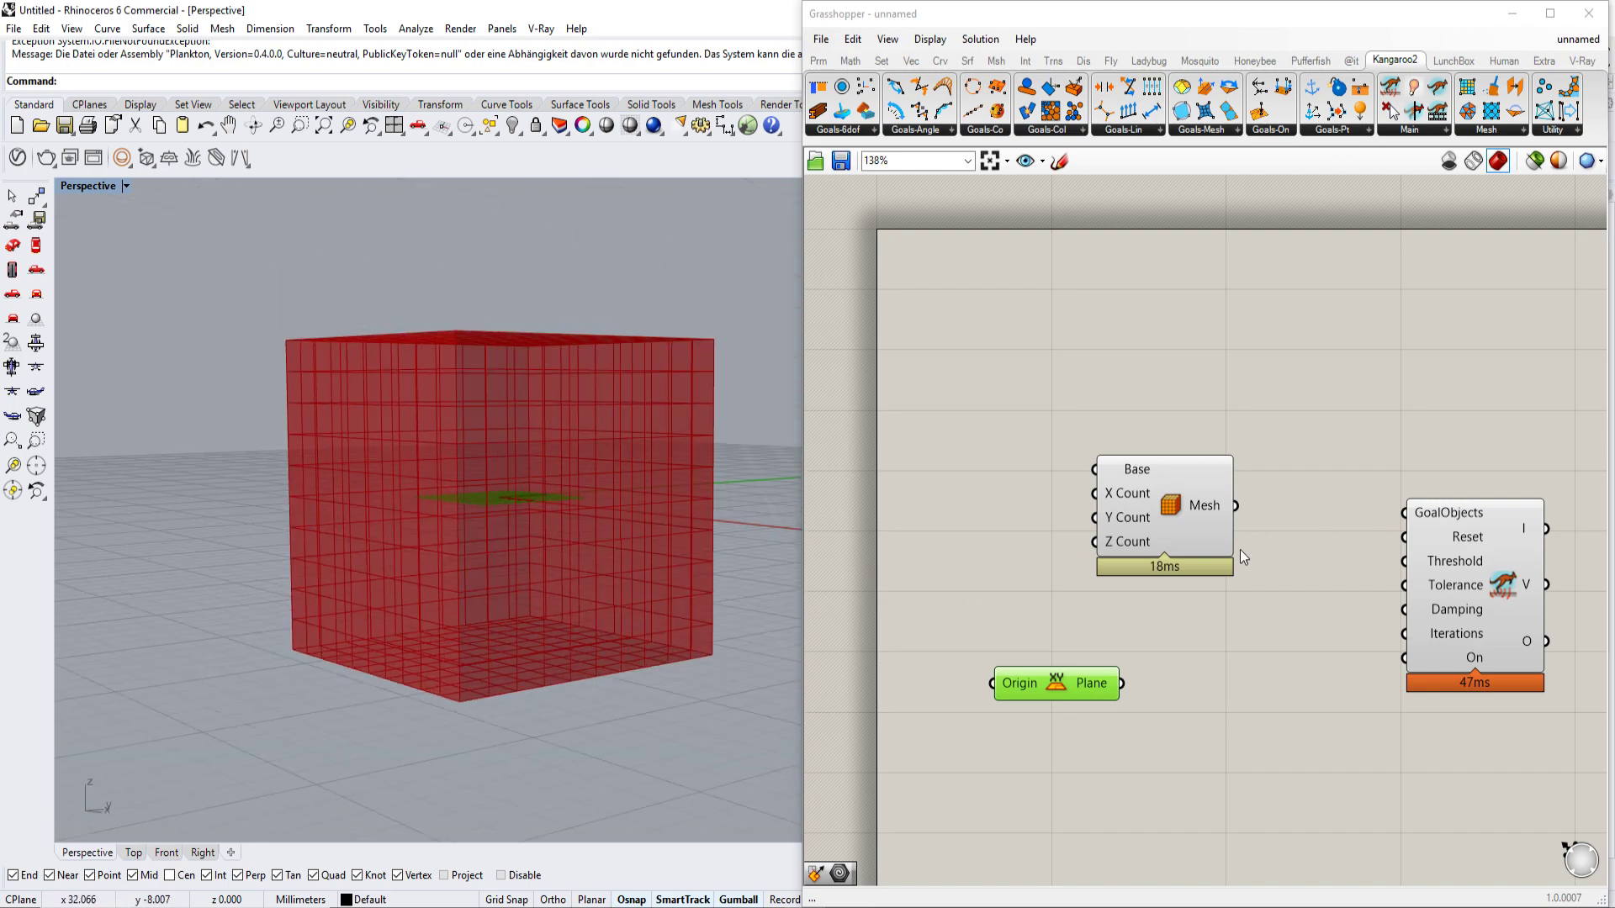
drag(1241, 551, 1095, 556)
- Add a Move component, delete the duplicate, and feed the box mesh into it
double_click(984, 480)
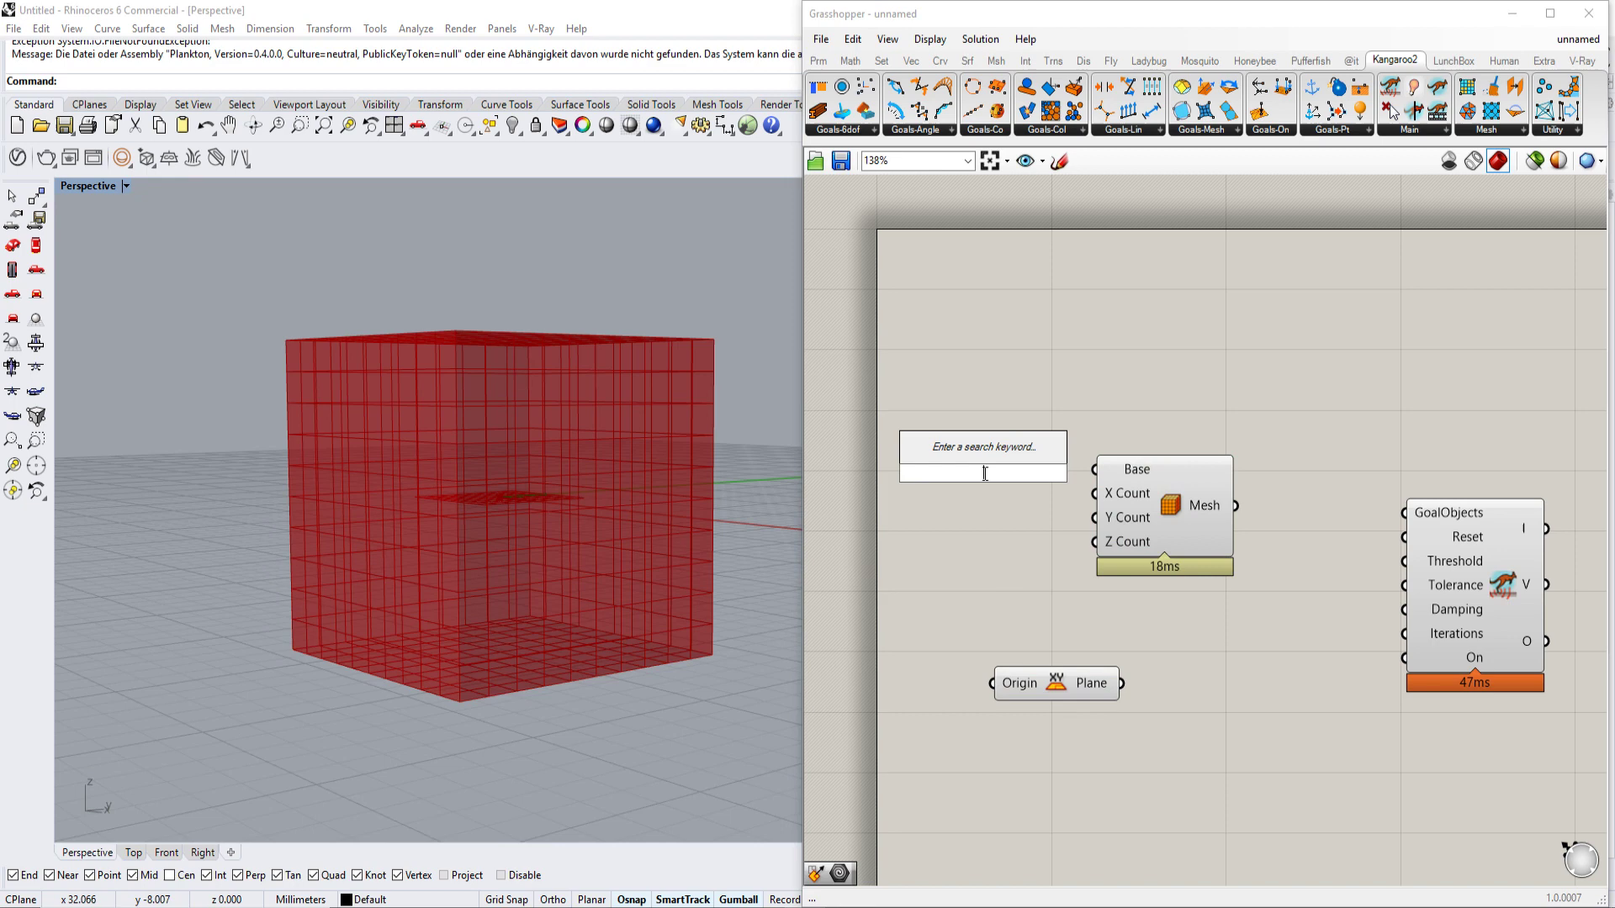
text(move)
click(966, 451)
double_click(1045, 344)
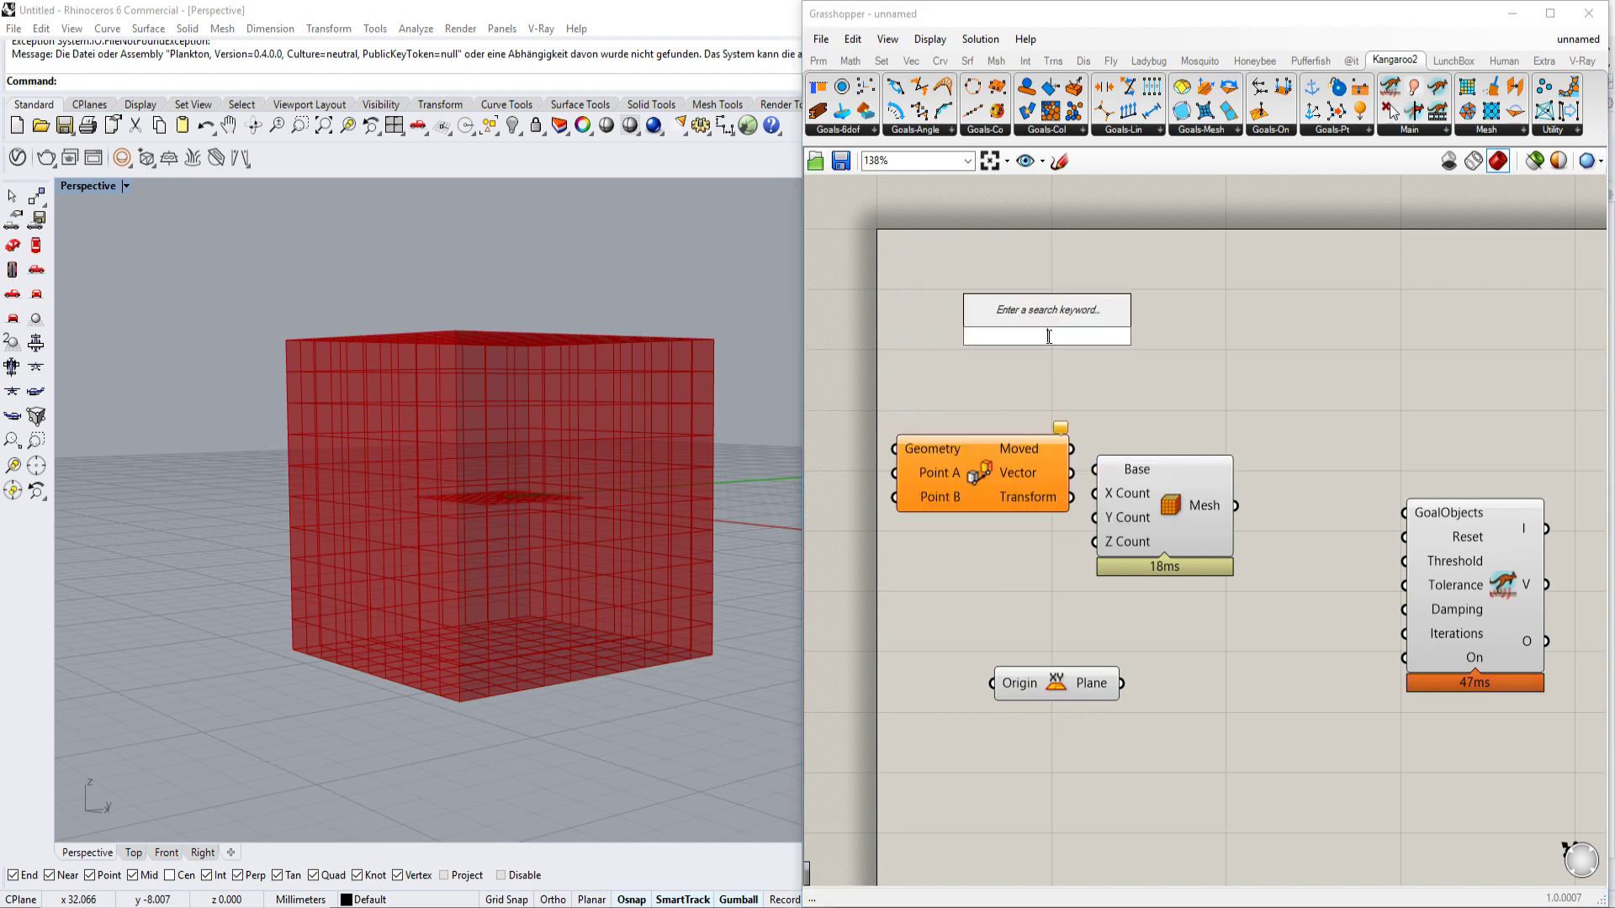
text(move)
click(1047, 345)
click(956, 467)
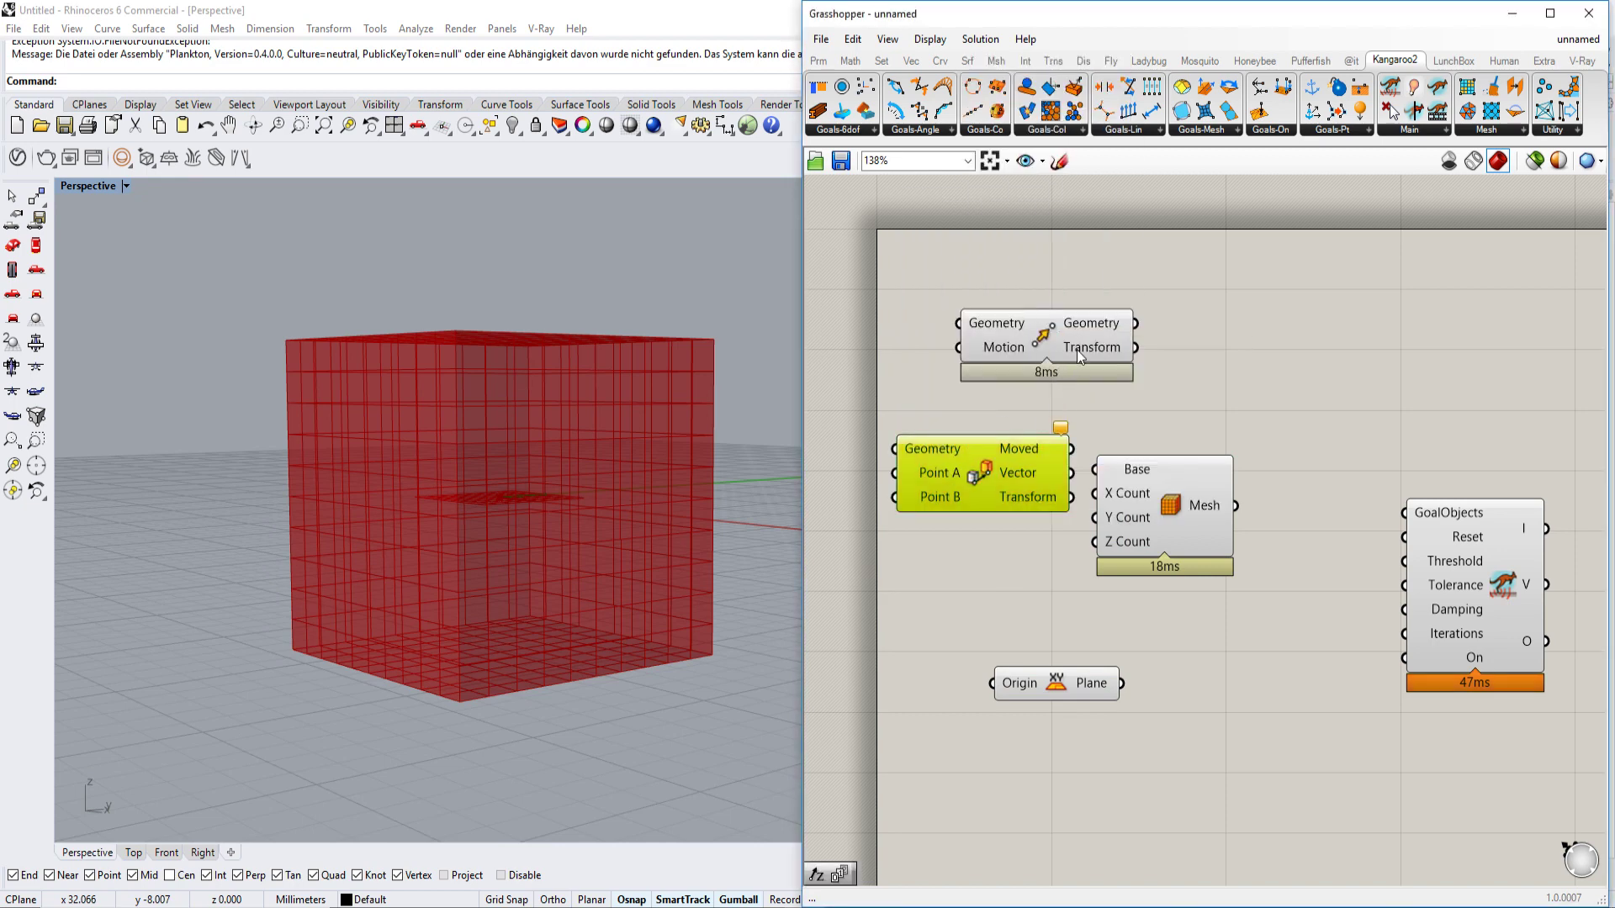
key(Delete)
drag(1066, 346, 1402, 424)
drag(1236, 505, 1296, 401)
- Drive the Move with a Unit Z vector whose factor slider reads 27
double_click(1059, 351)
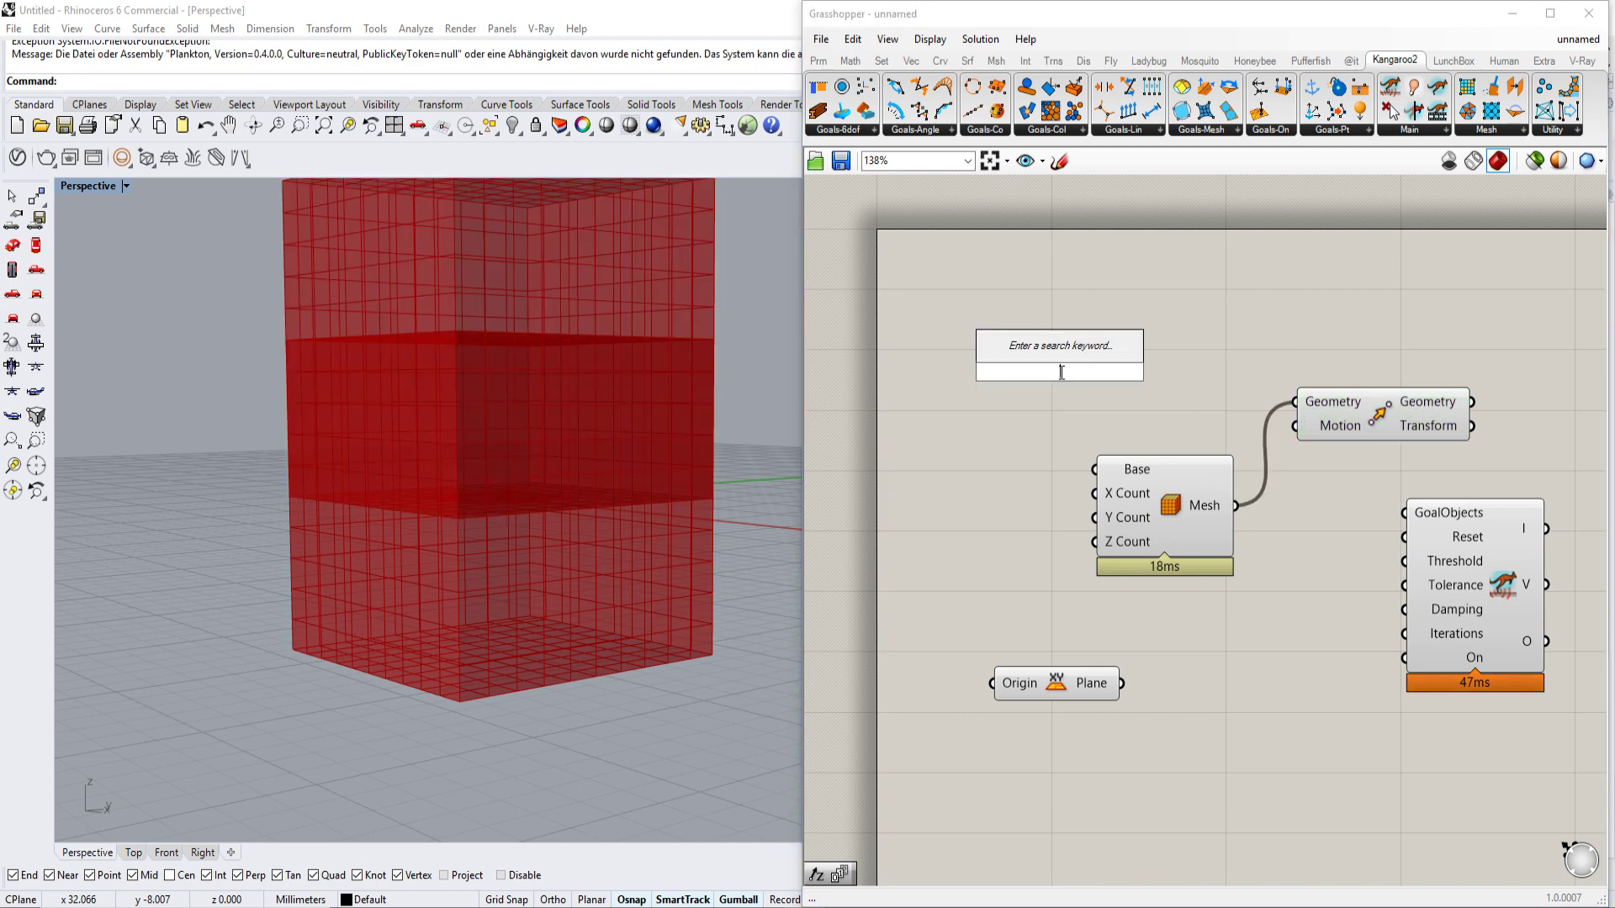
text(unit z)
click(1065, 356)
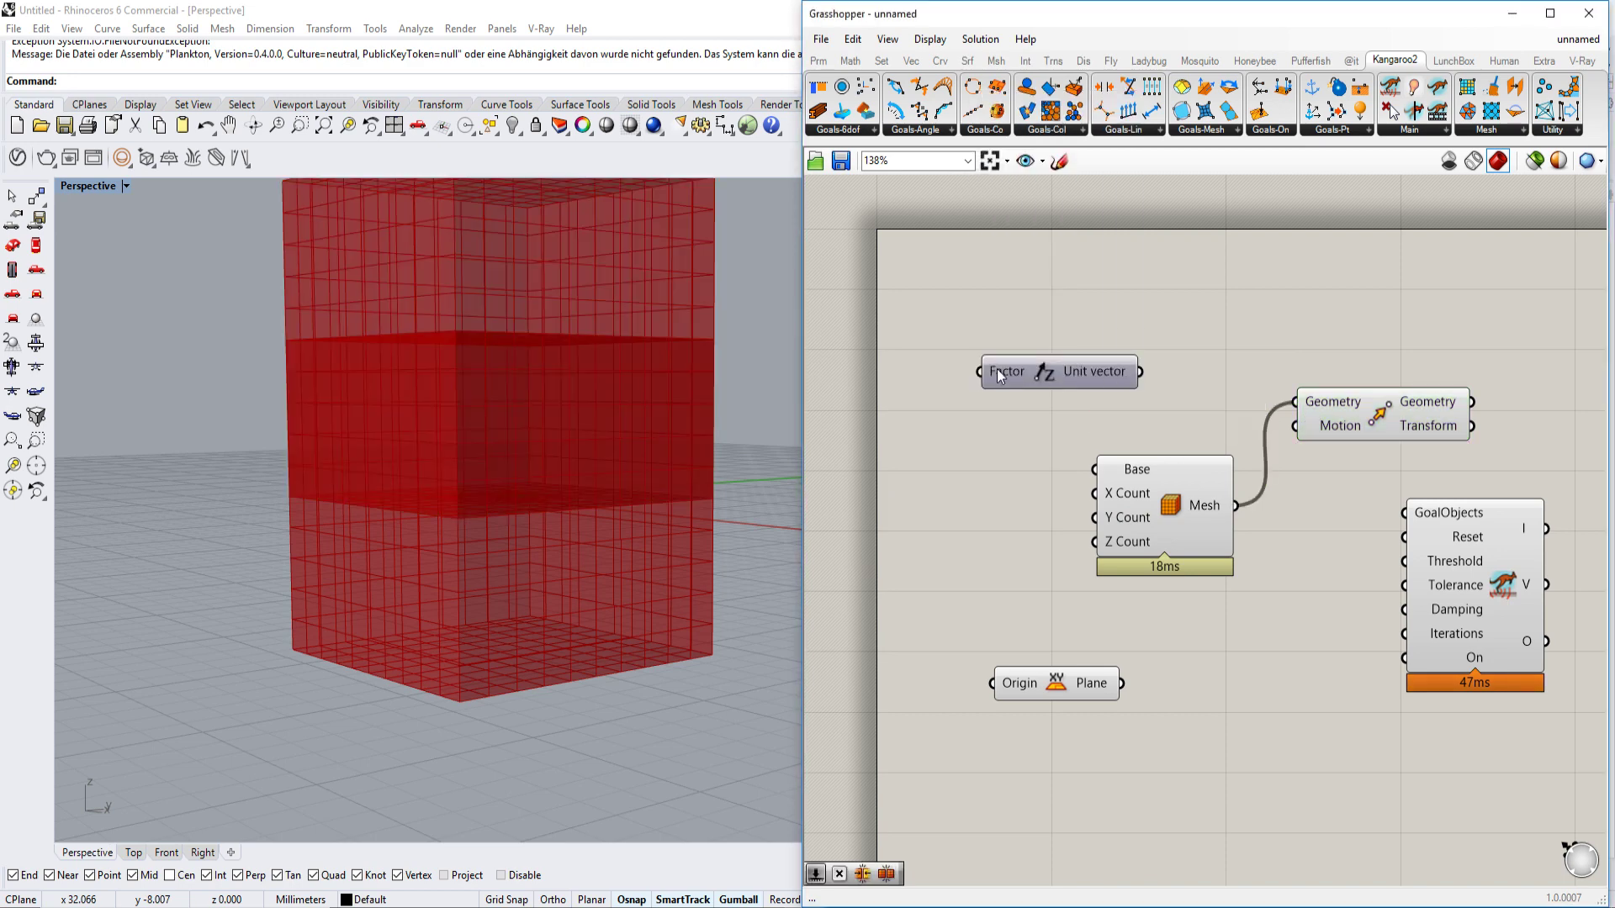
double_click(904, 384)
text(30)
key(Return)
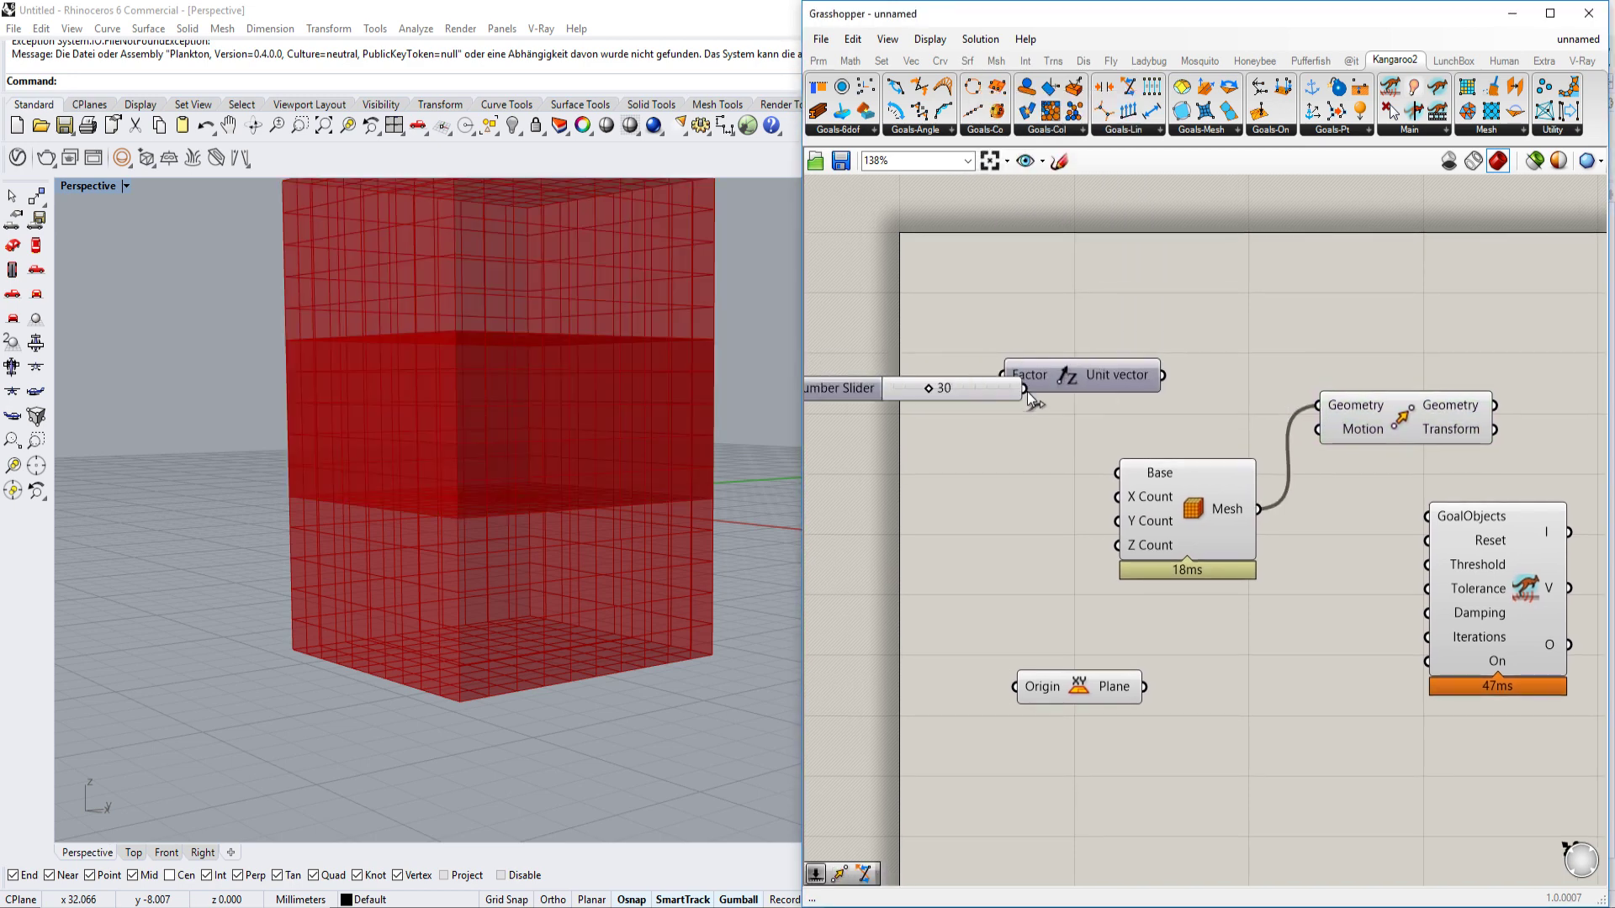
drag(1136, 375, 1319, 430)
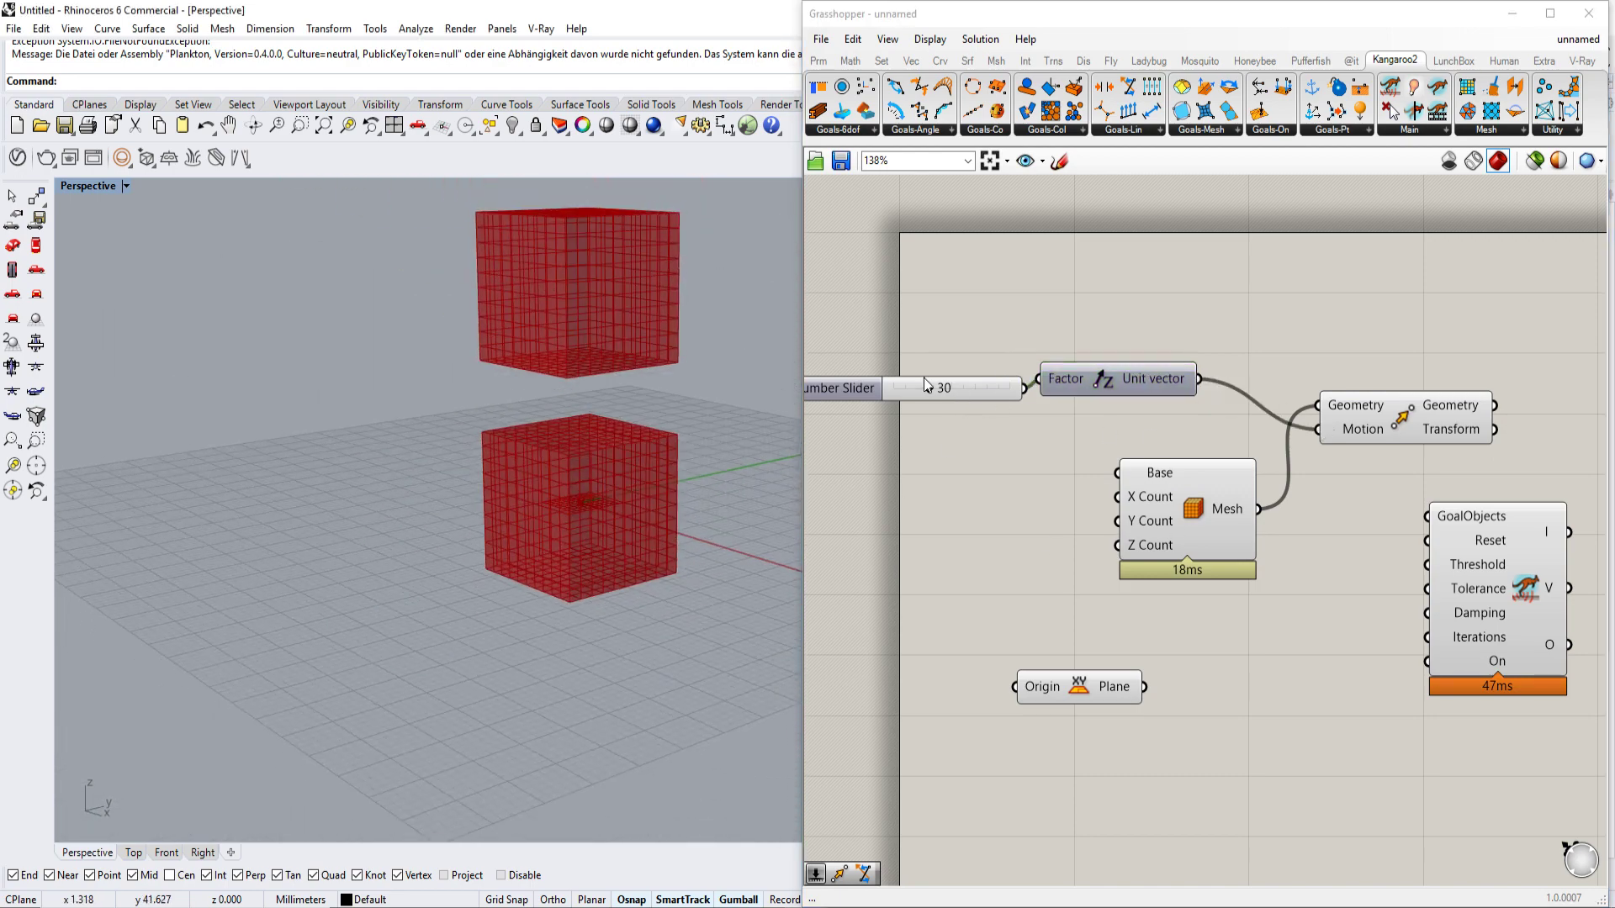
drag(929, 386, 929, 393)
- Inspect the Mesh Box options and move the Kangaroo solver further right
click(1198, 516)
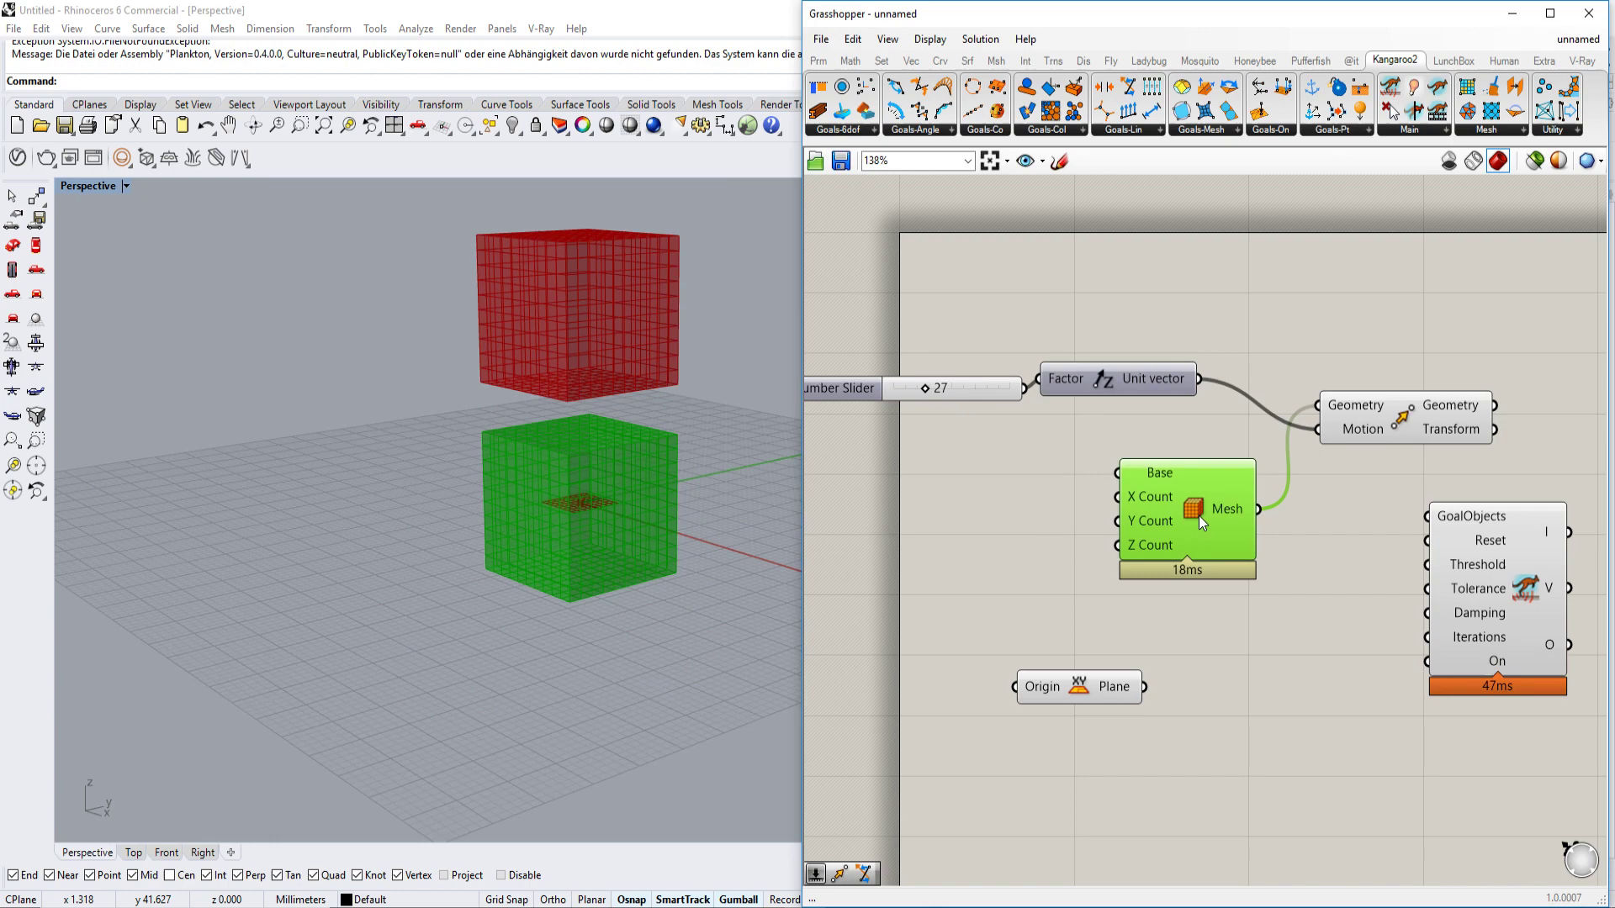
right_click(1224, 517)
right_drag(1252, 530, 1026, 534)
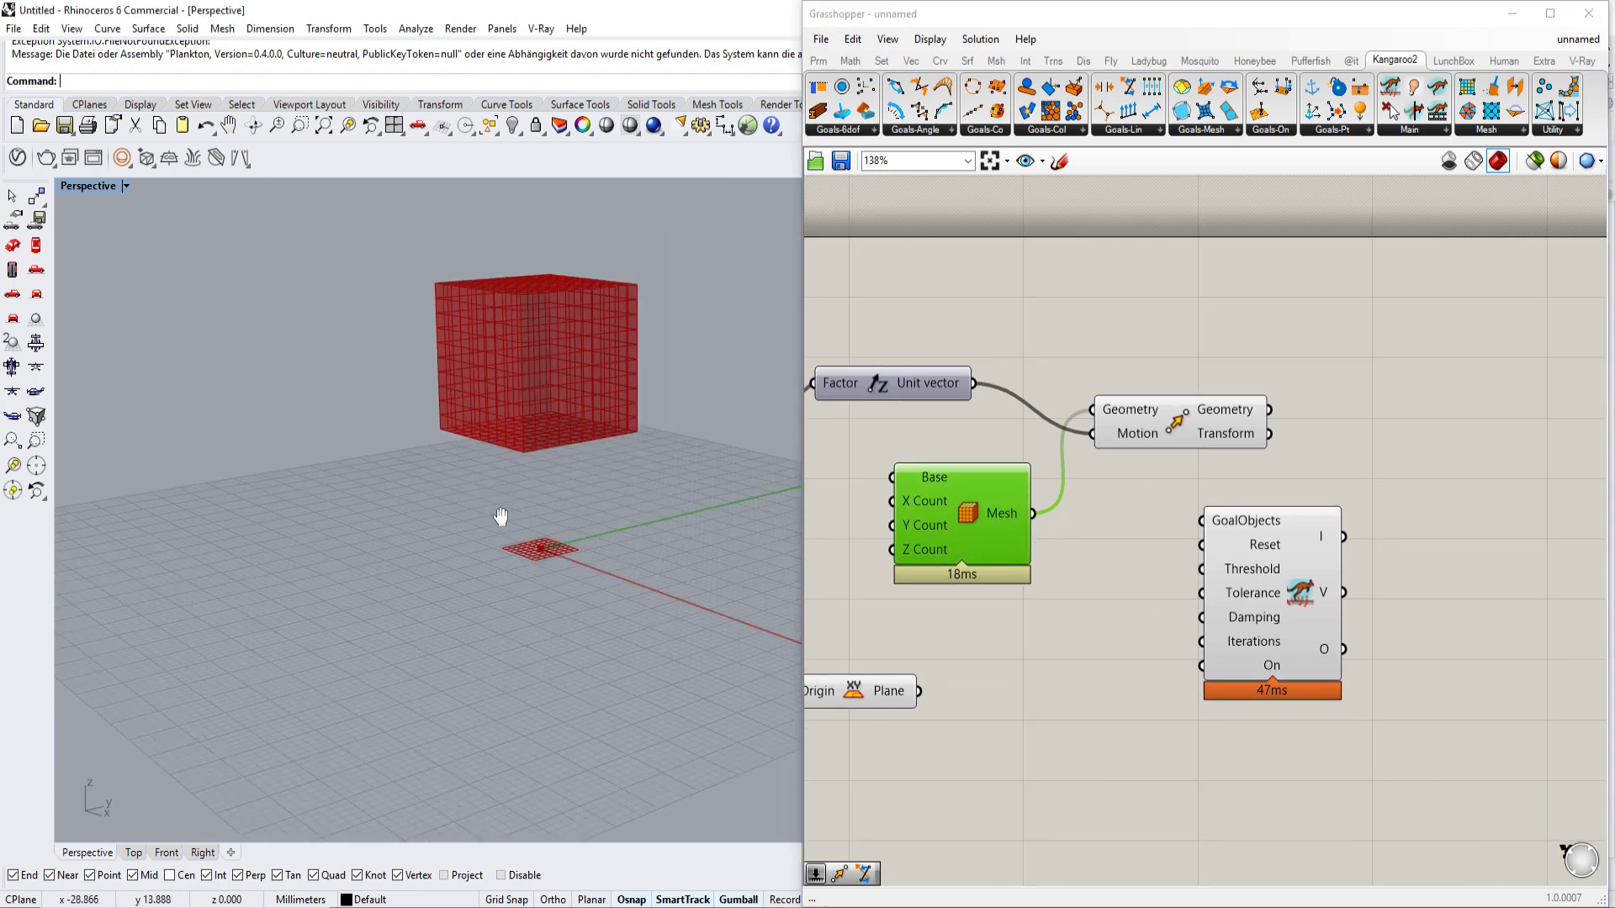
right_drag(690, 573, 544, 379)
drag(1271, 591, 1519, 574)
right_drag(1156, 657, 1026, 649)
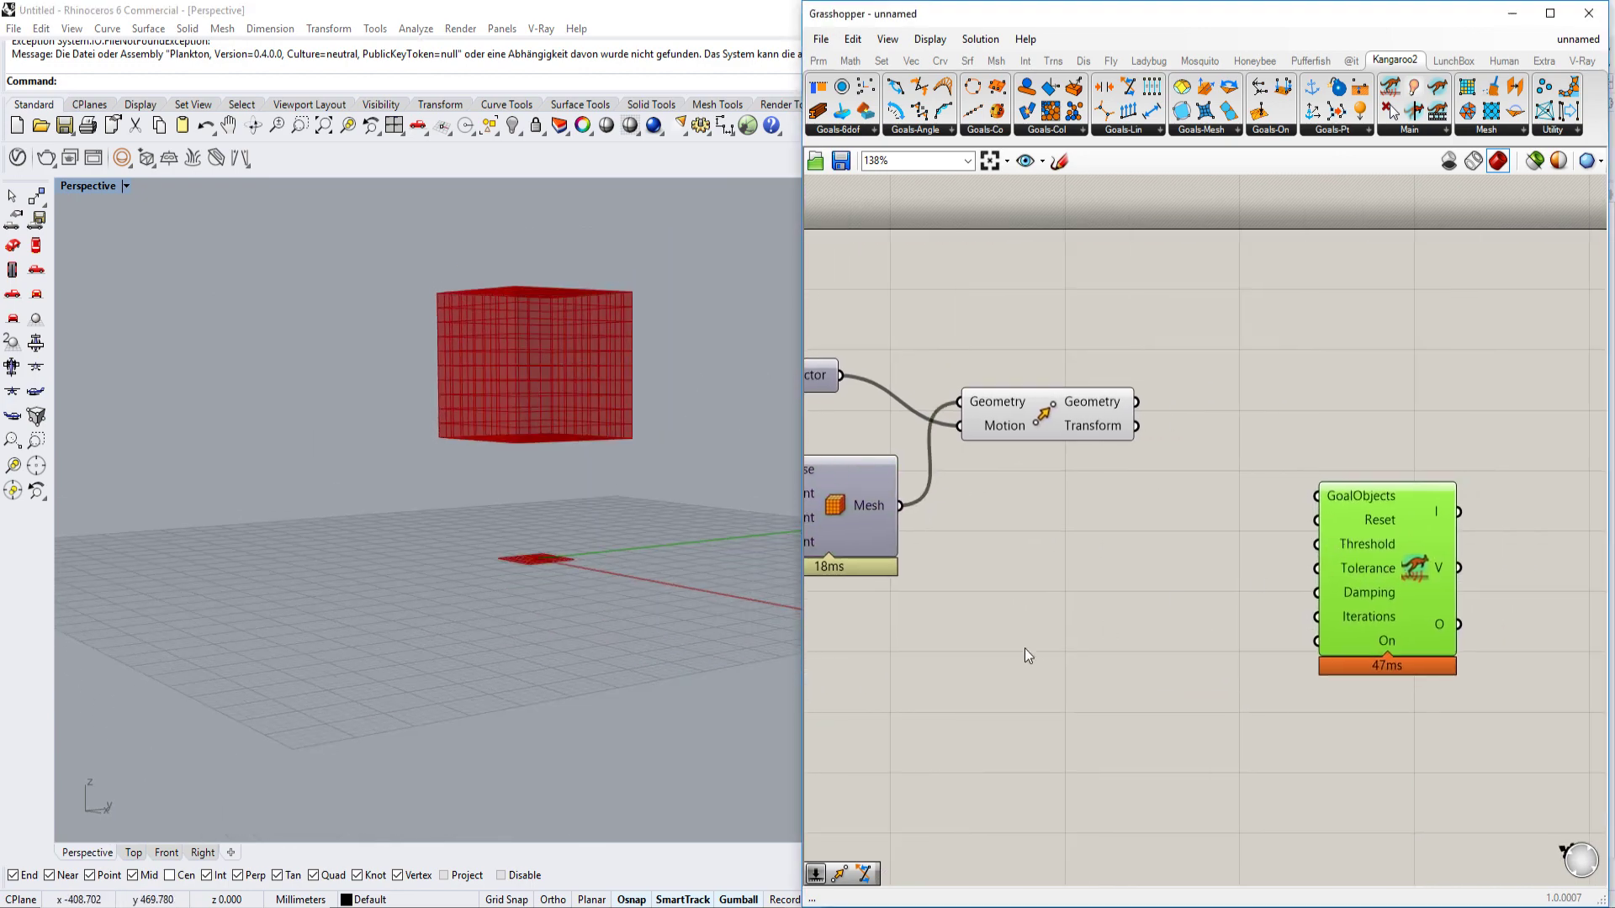
double_click(1025, 650)
text(popul)
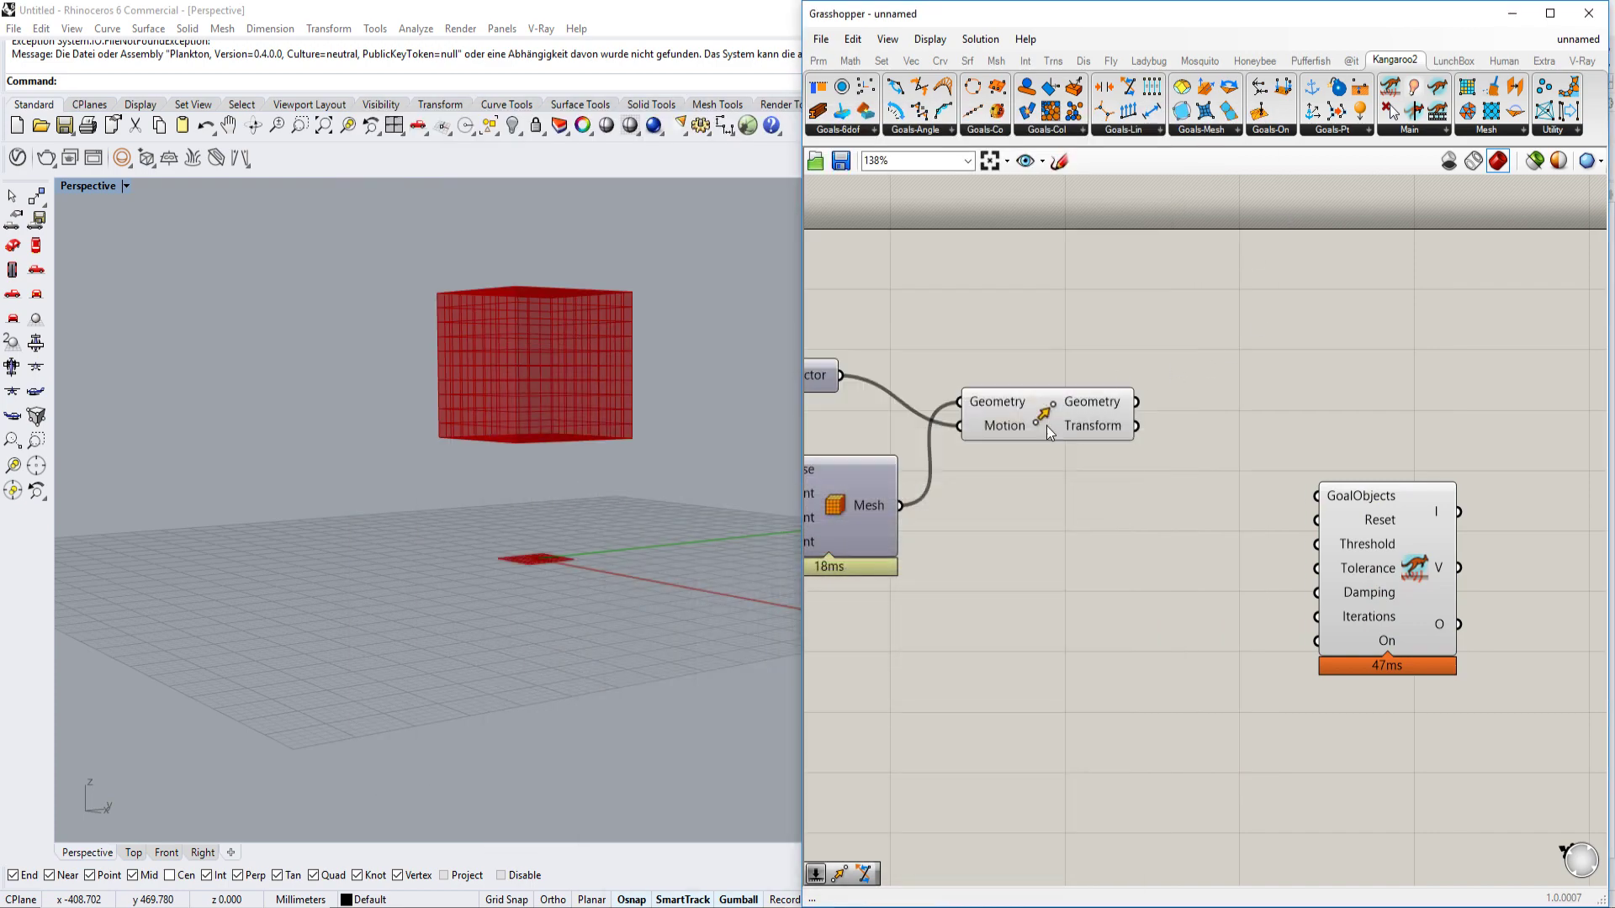
- Add a Populate 3D component with the moved box wired into its Region
click(1045, 426)
scroll(1163, 455, up, 1)
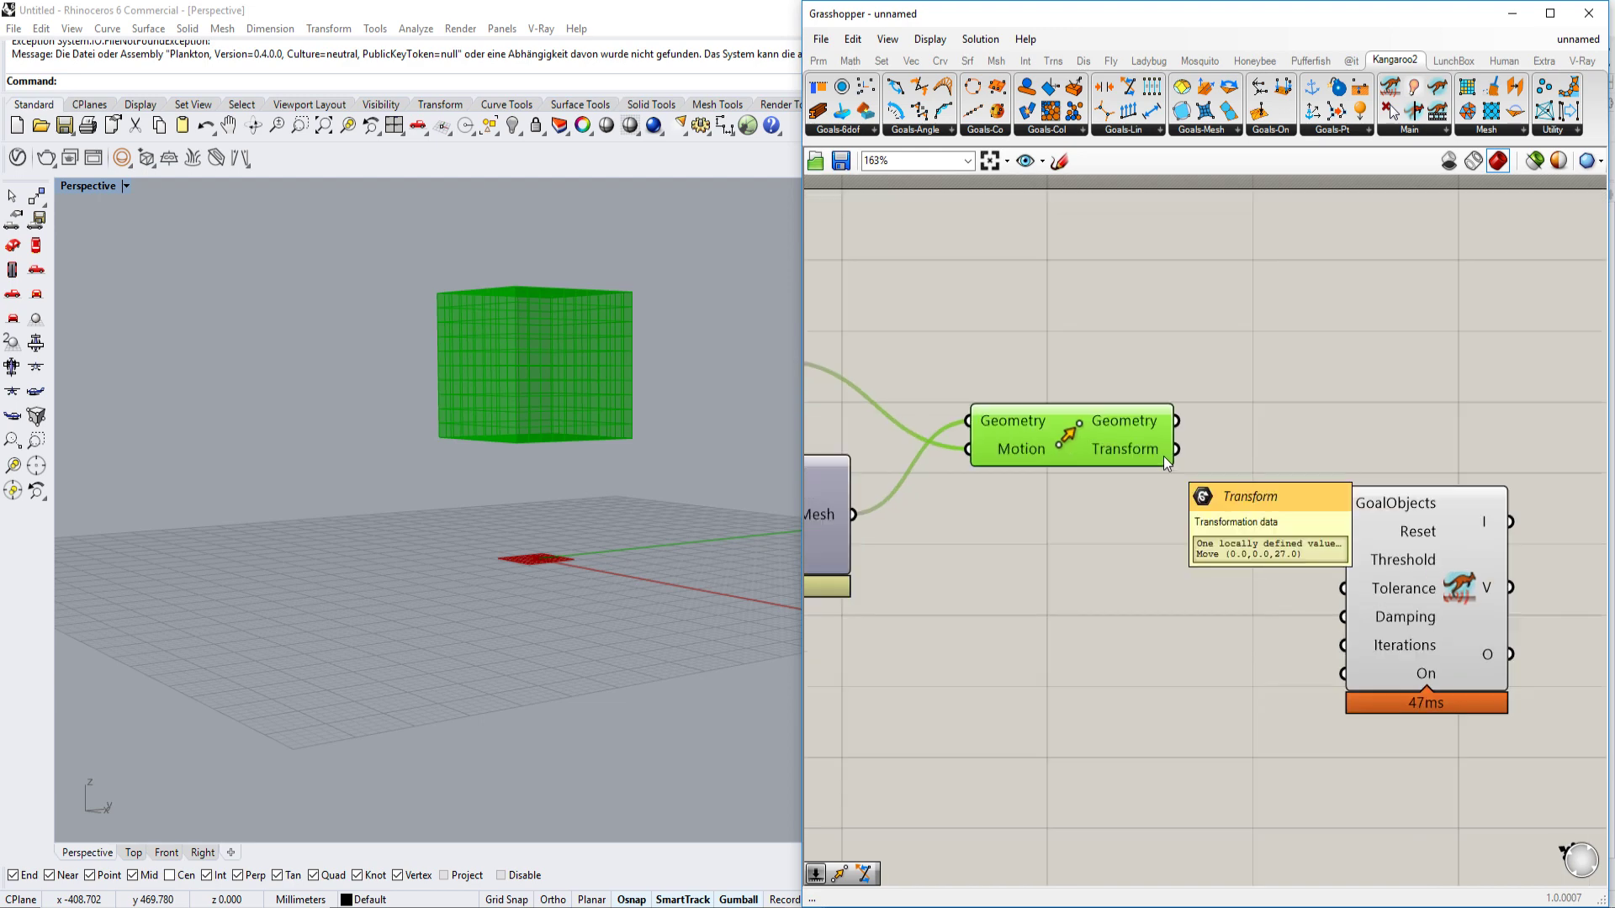
double_click(1217, 351)
text(popul)
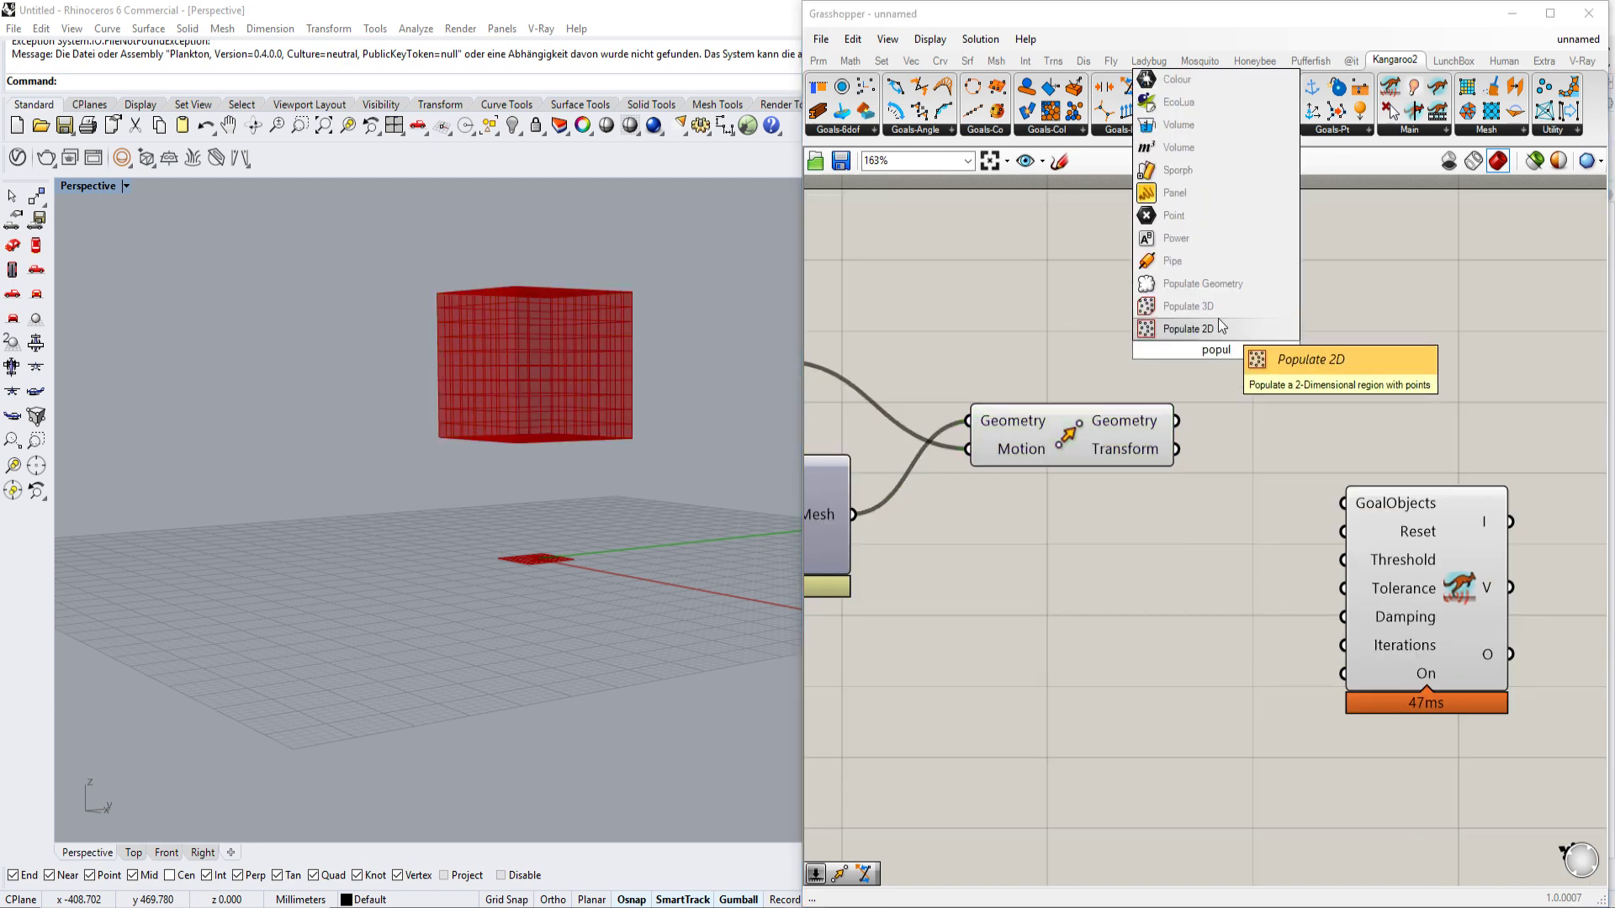
click(1220, 327)
click(1302, 402)
scroll(1159, 501, up, 1)
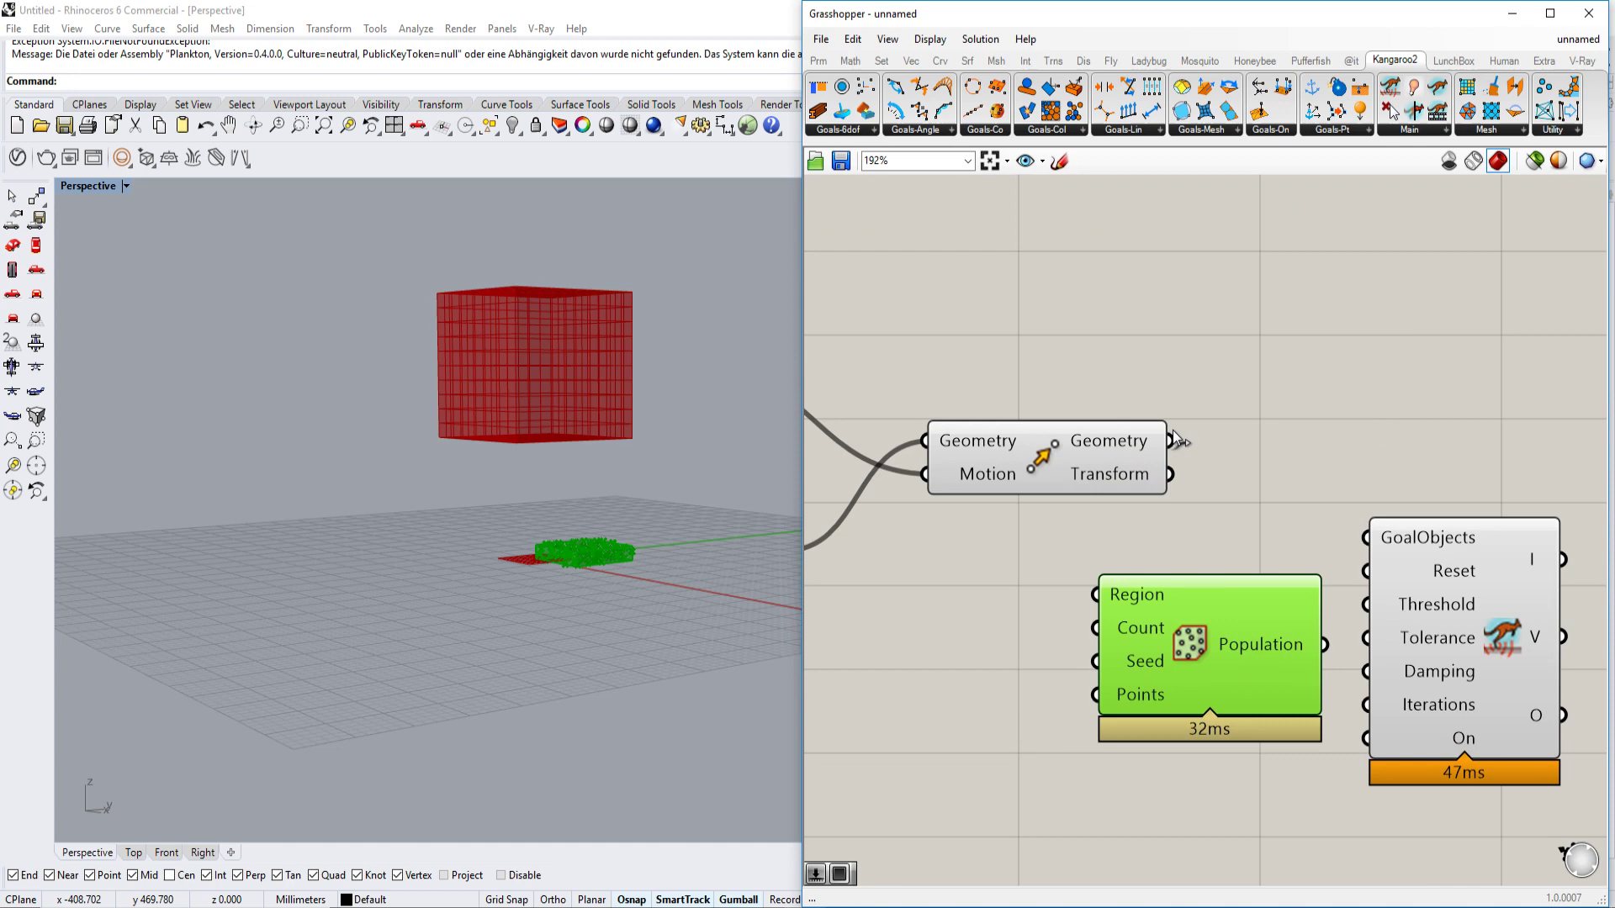
drag(1174, 439, 1098, 595)
right_drag(1175, 574, 1012, 477)
click(1272, 508)
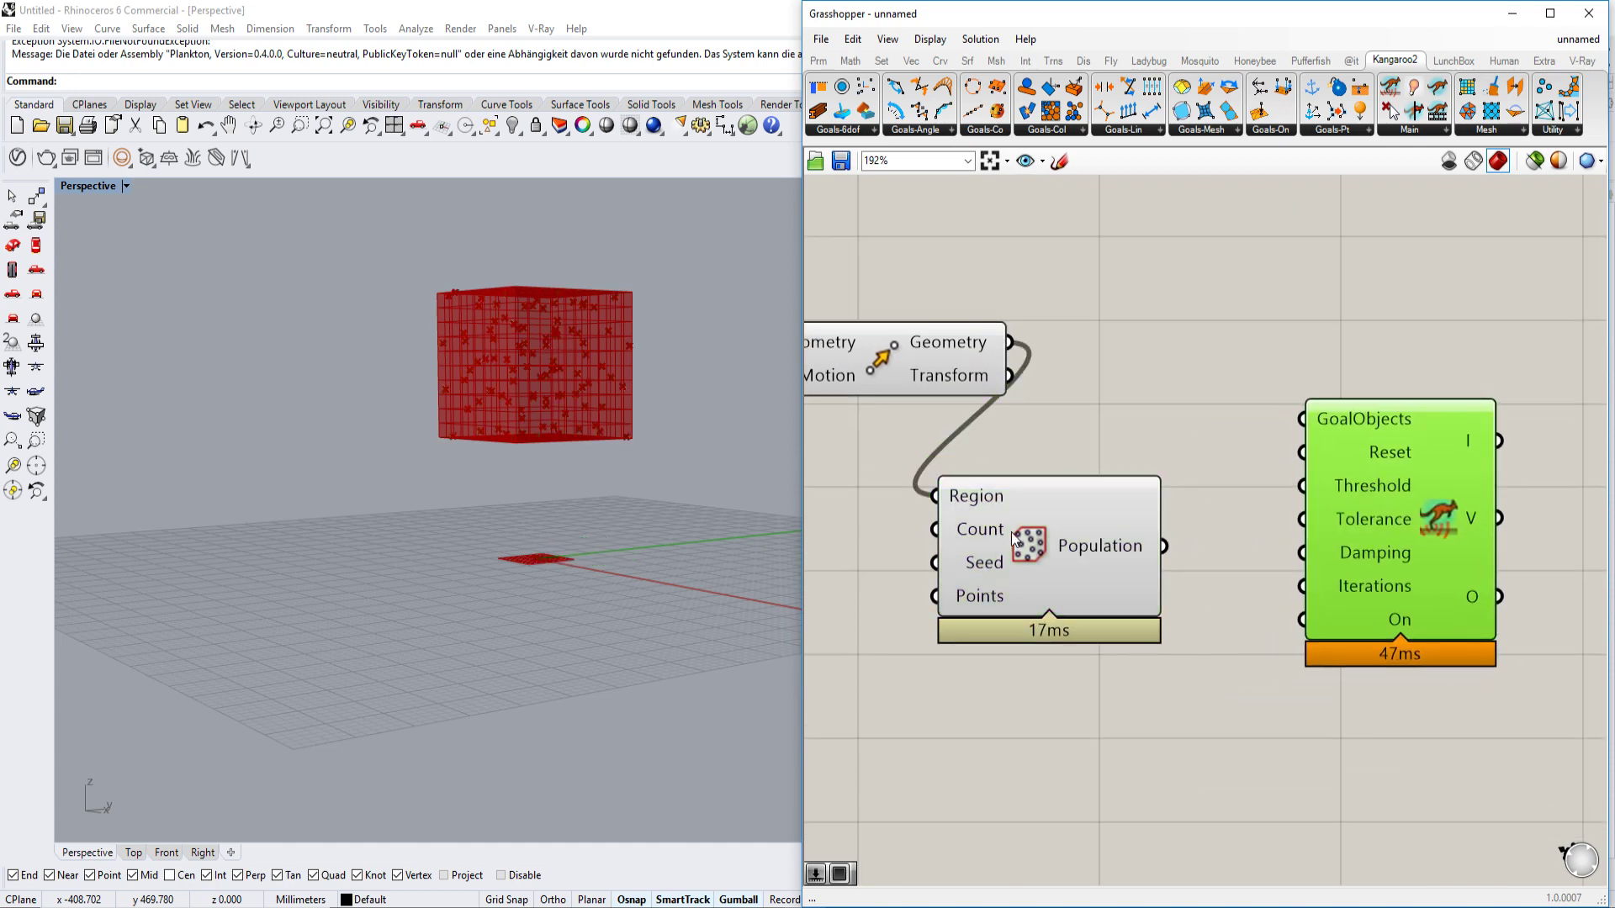
drag(1015, 540, 1121, 528)
- Feed a 111 number slider into Populate's Count and move the Kangaroo solver aside
right_drag(806, 603, 1033, 581)
double_click(962, 575)
text(111)
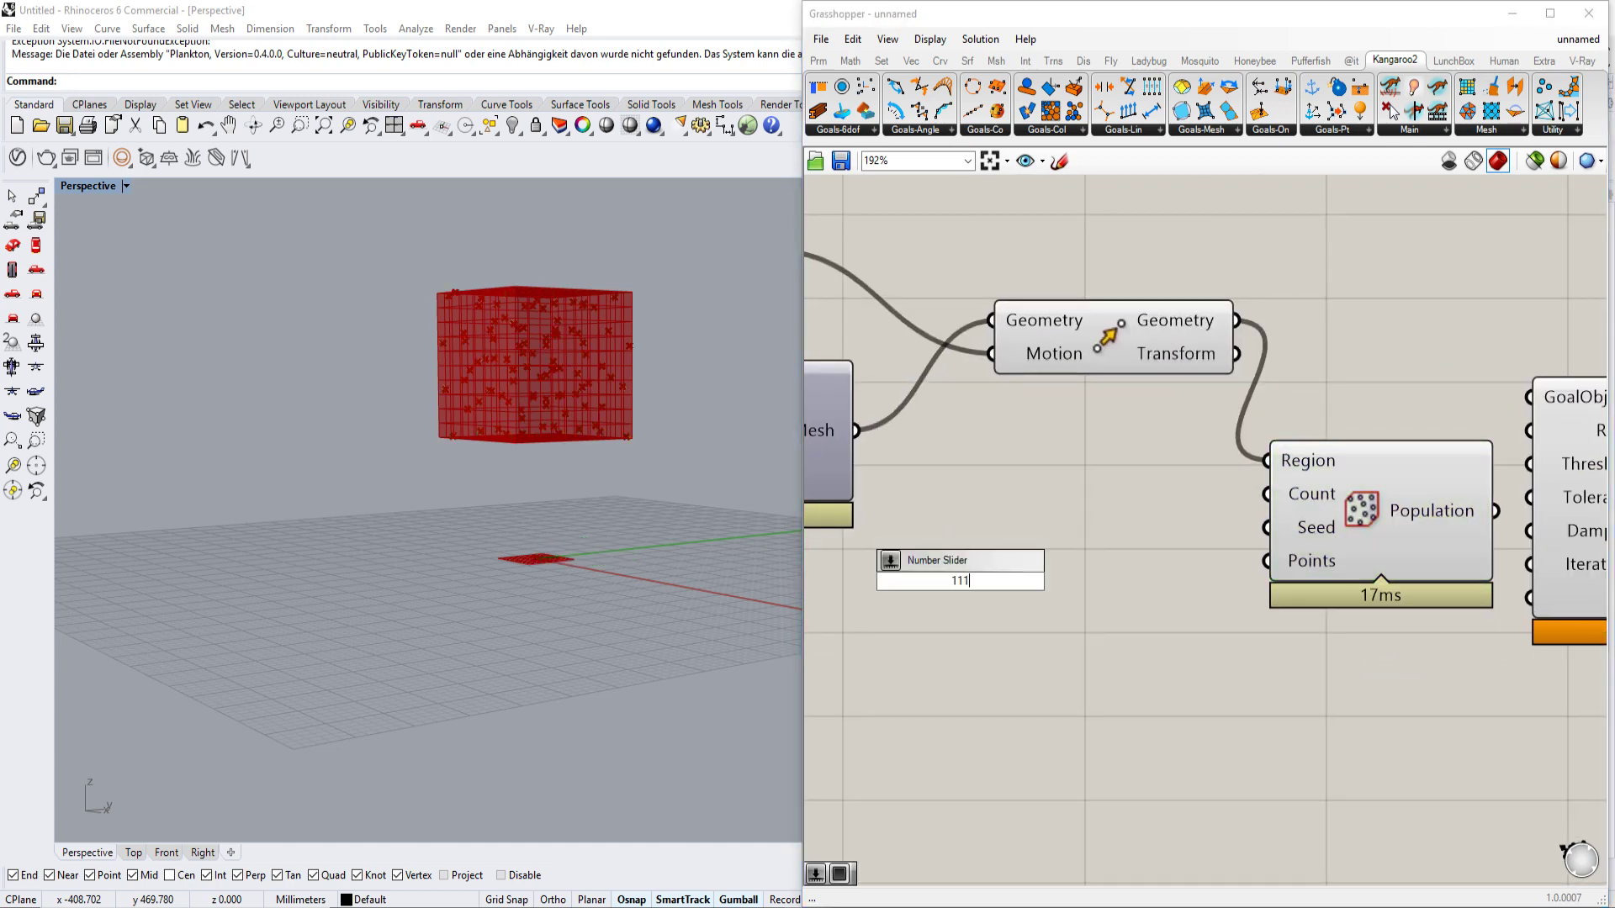
key(Return)
drag(1133, 584, 1267, 494)
right_drag(1267, 493, 1135, 550)
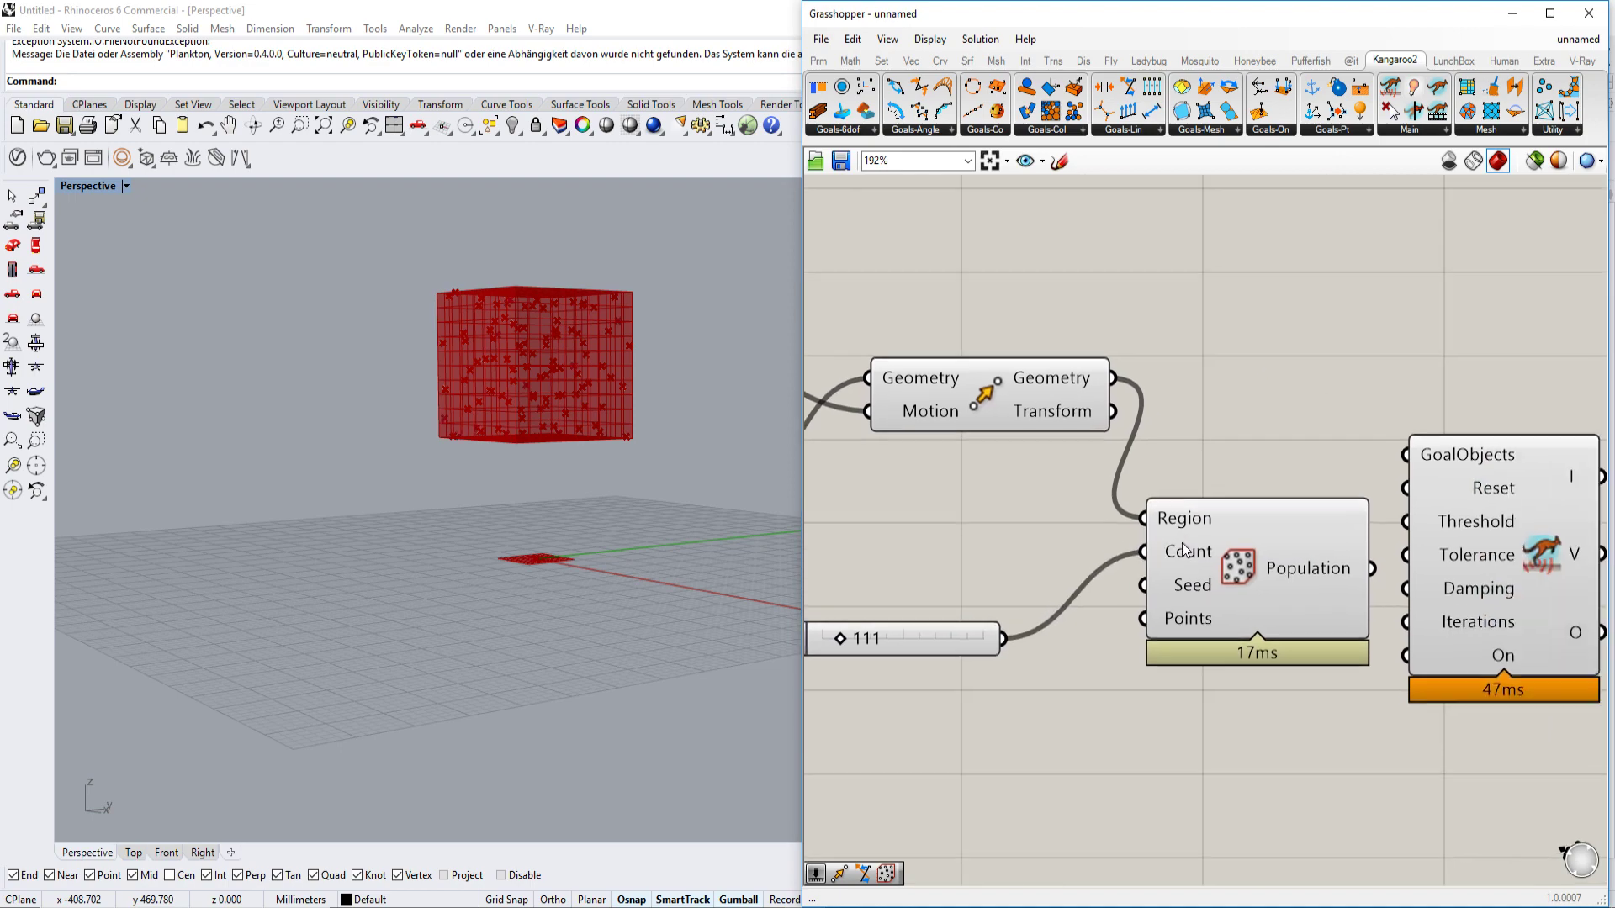
click(1302, 566)
right_drag(1302, 566, 1092, 583)
click(1304, 566)
scroll(1311, 568, down, 3)
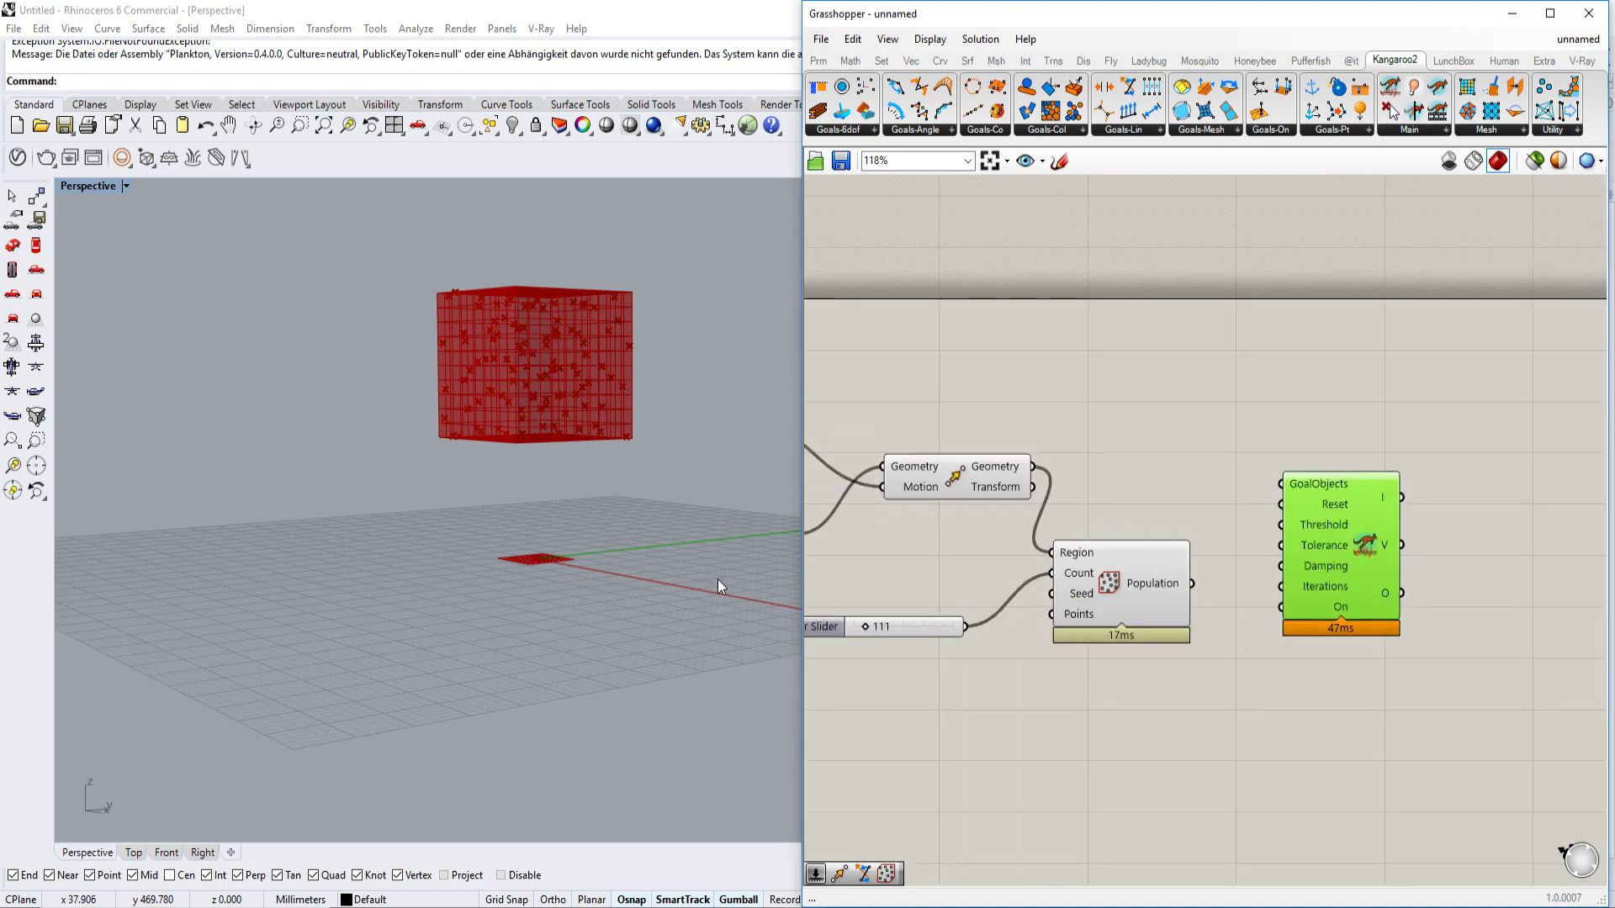
scroll(595, 268, up, 2)
scroll(474, 401, up, 3)
scroll(476, 402, up, 3)
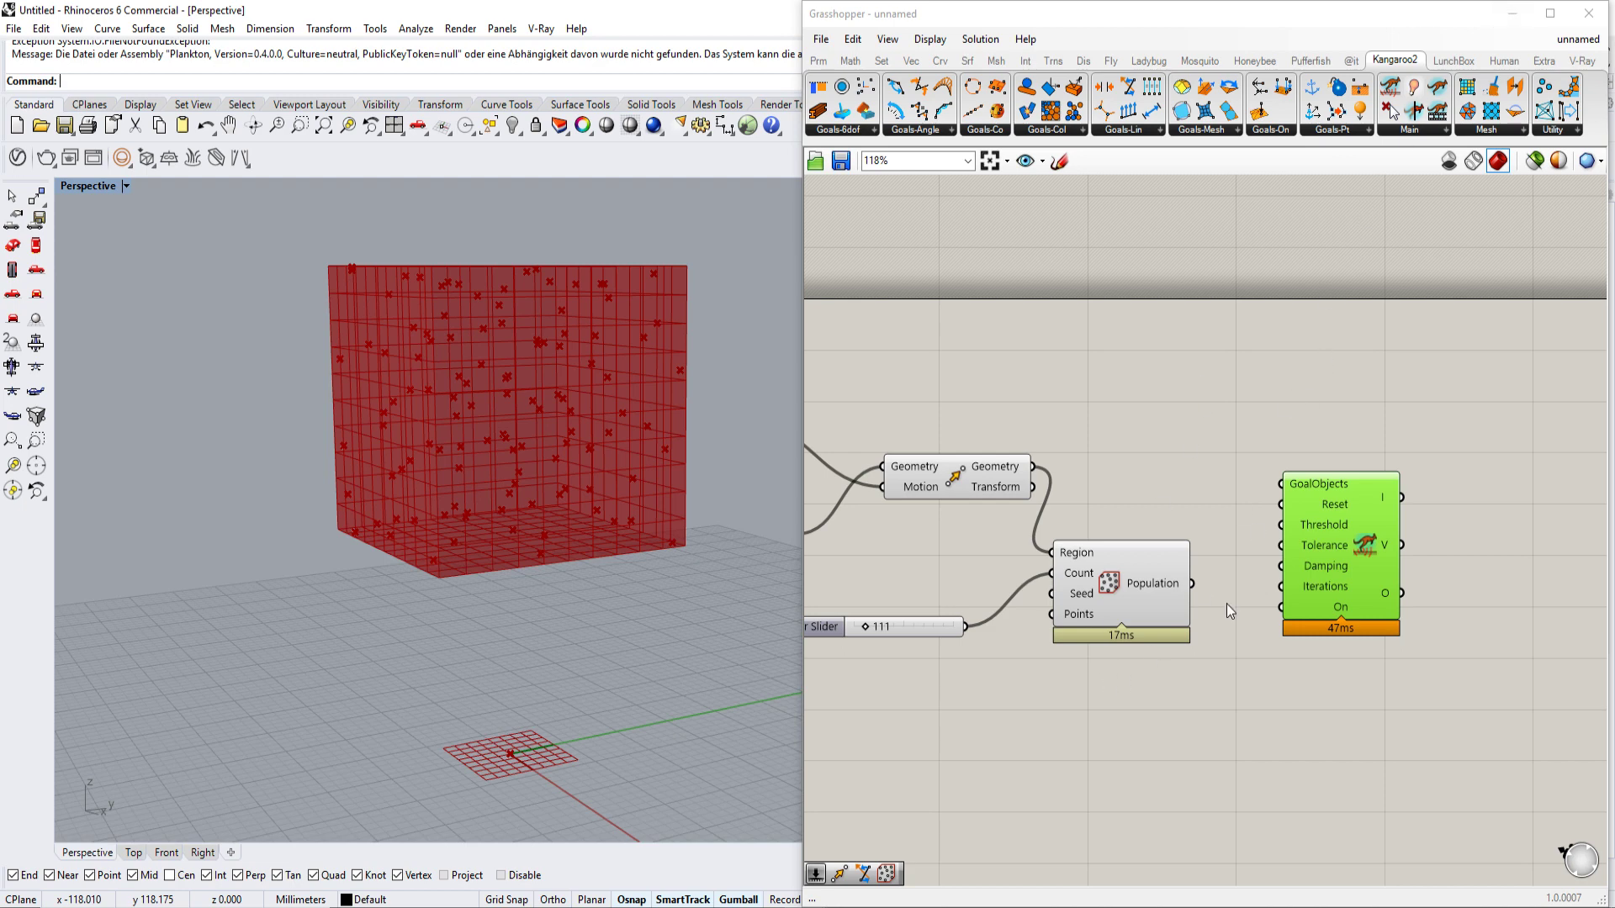
drag(1349, 565, 1409, 597)
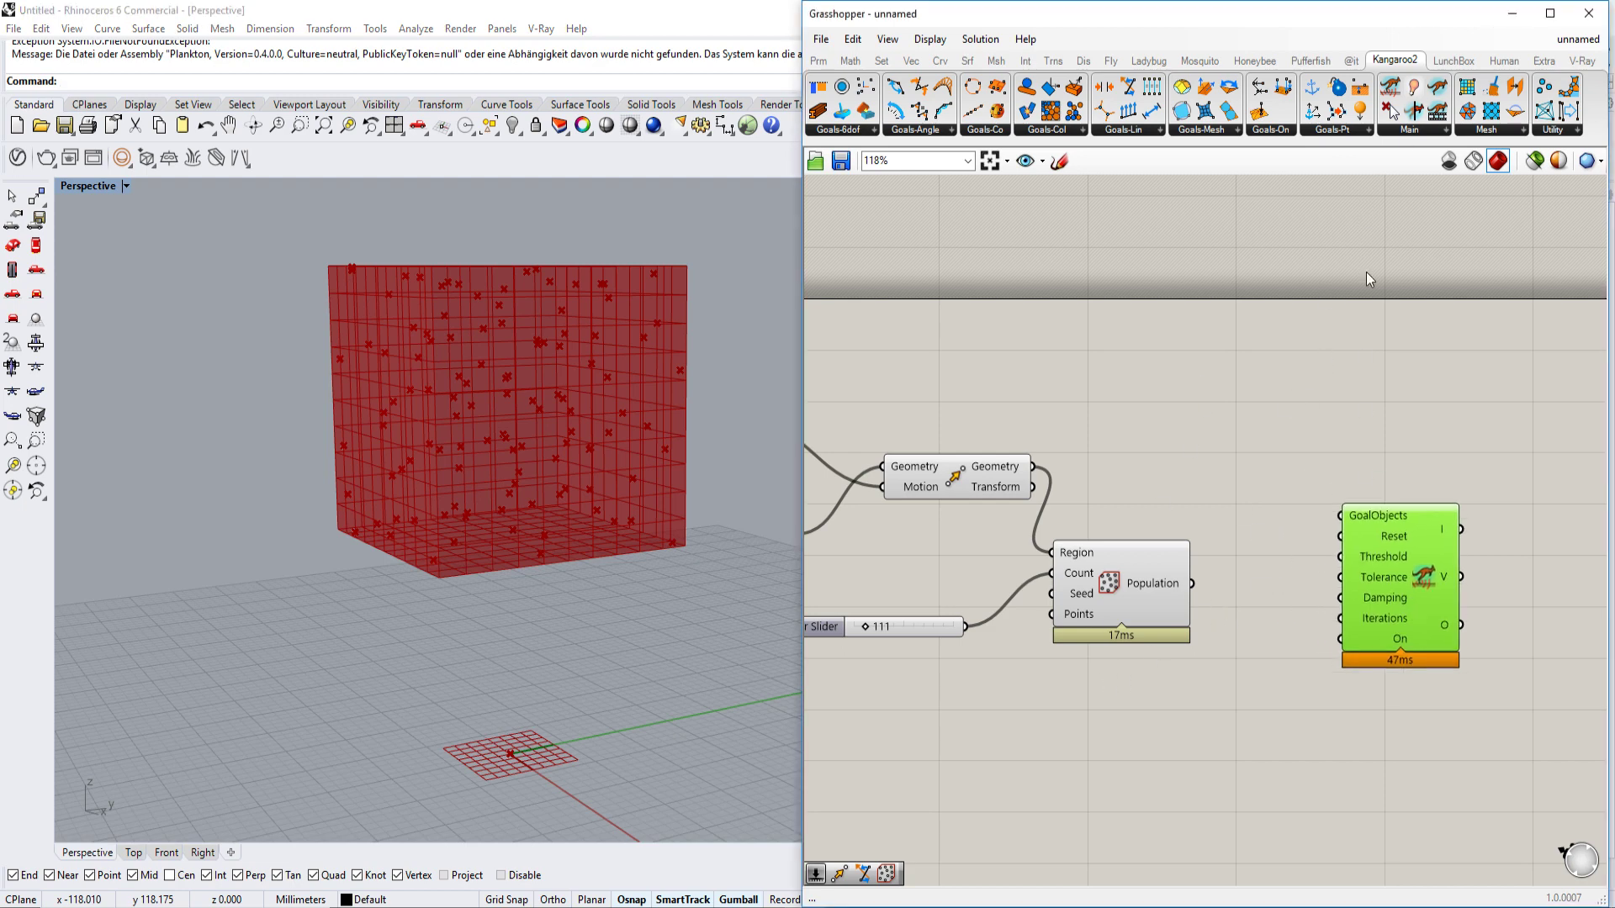
- Place a SphereCollide goal from Kangaroo2 Goals-Col with the population points wired into it
click(1069, 132)
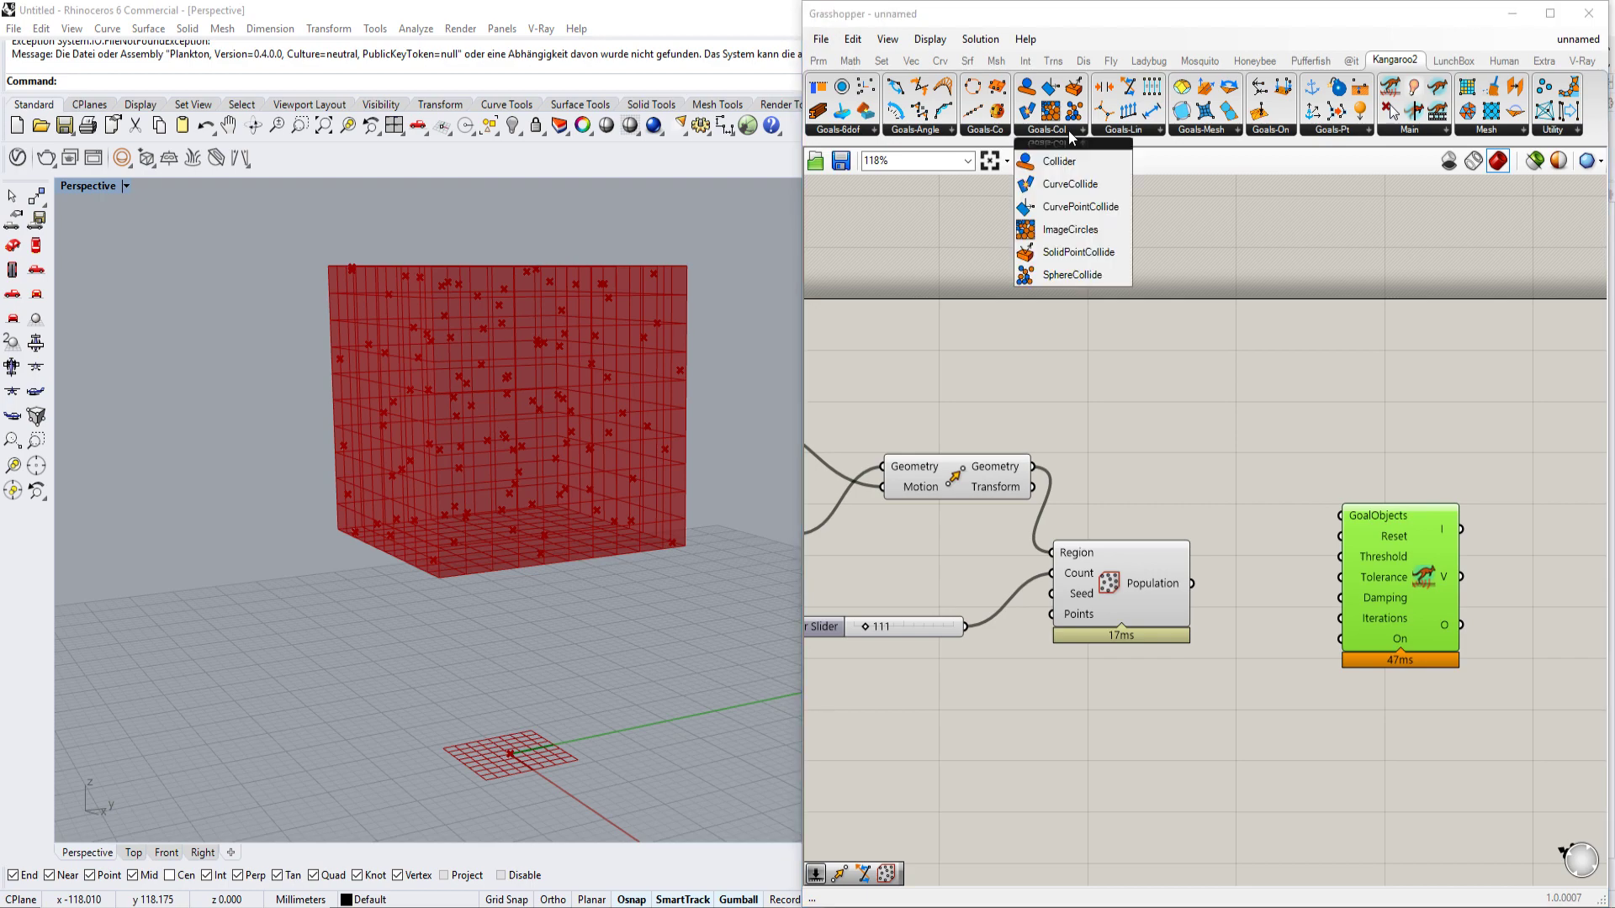
click(1085, 281)
click(1254, 433)
scroll(1254, 433, up, 1)
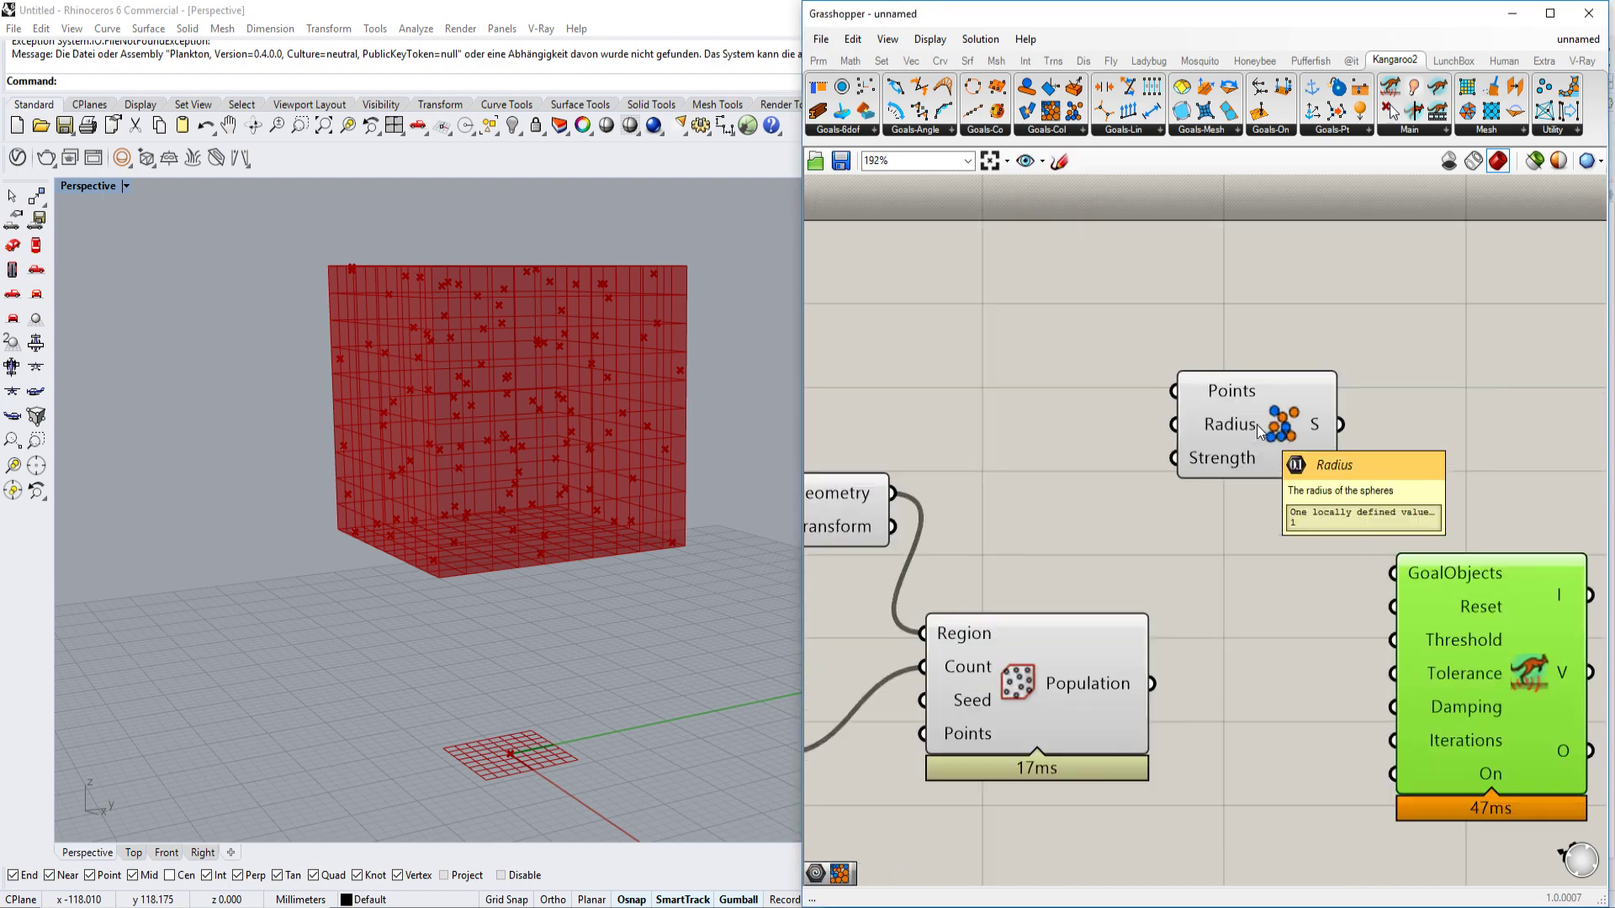
scroll(1148, 309, up, 1)
scroll(1276, 305, up, 1)
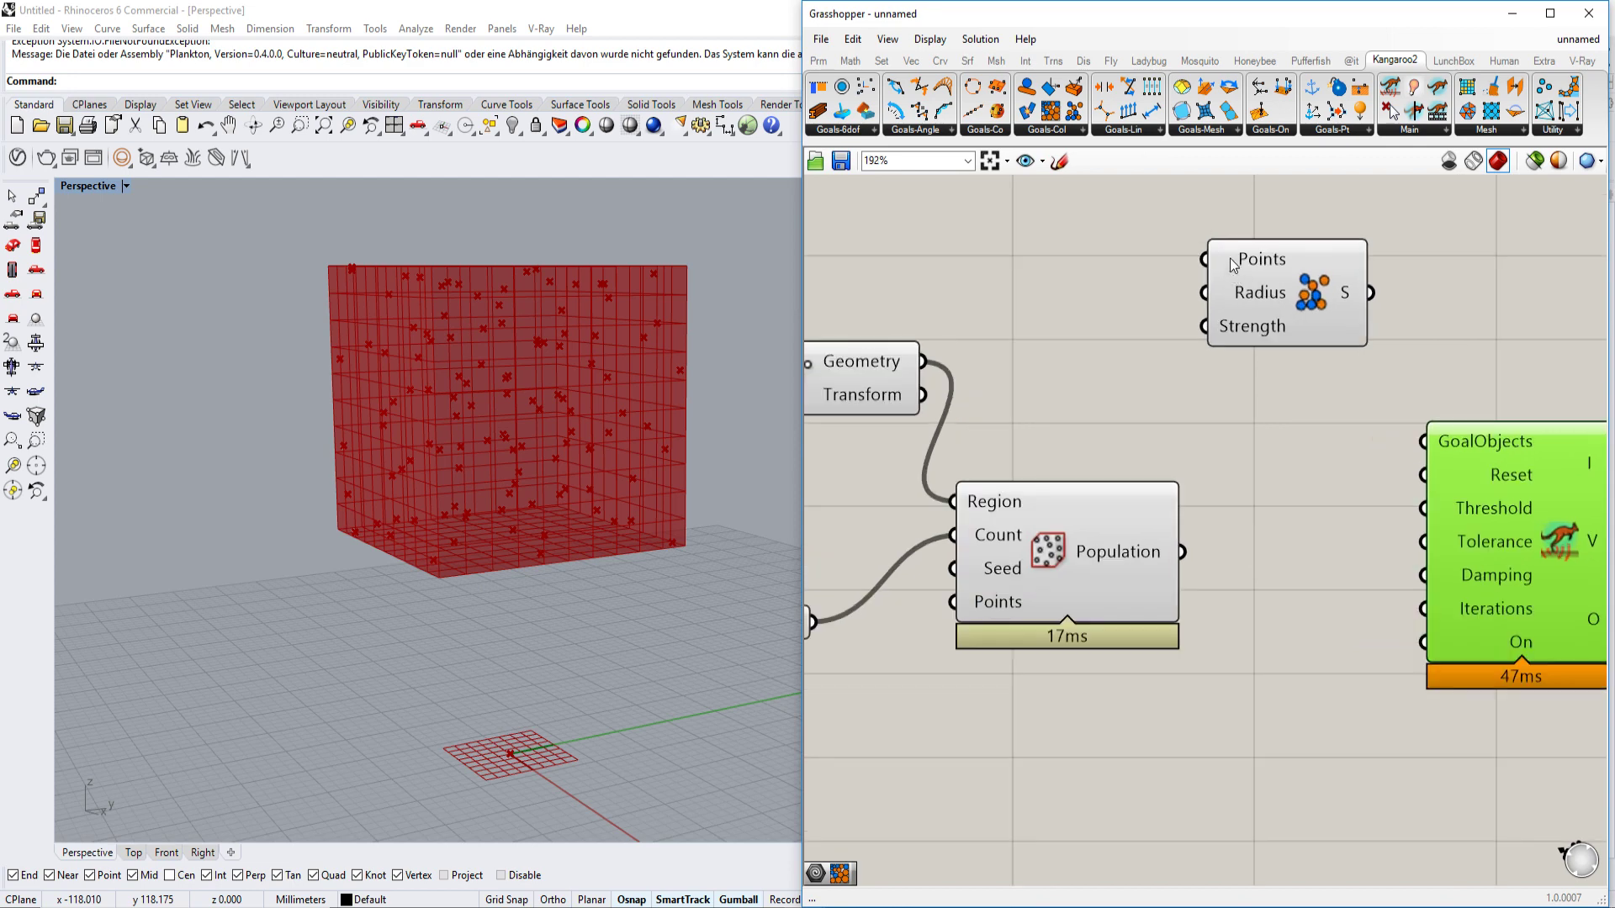
drag(1206, 260, 1181, 528)
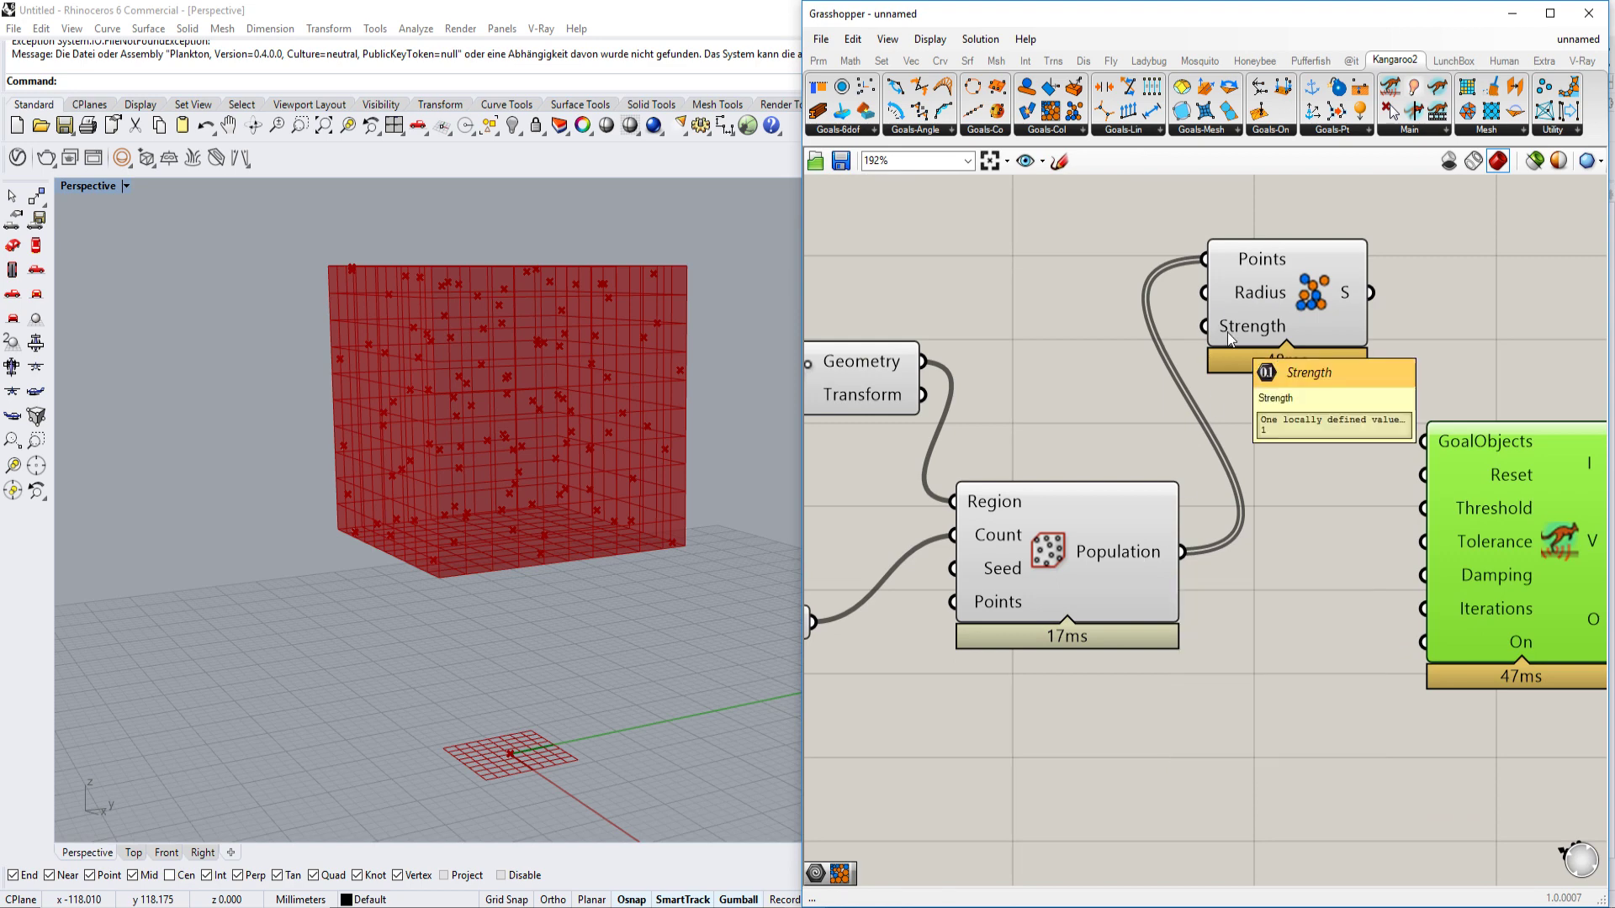
drag(1228, 333, 1273, 336)
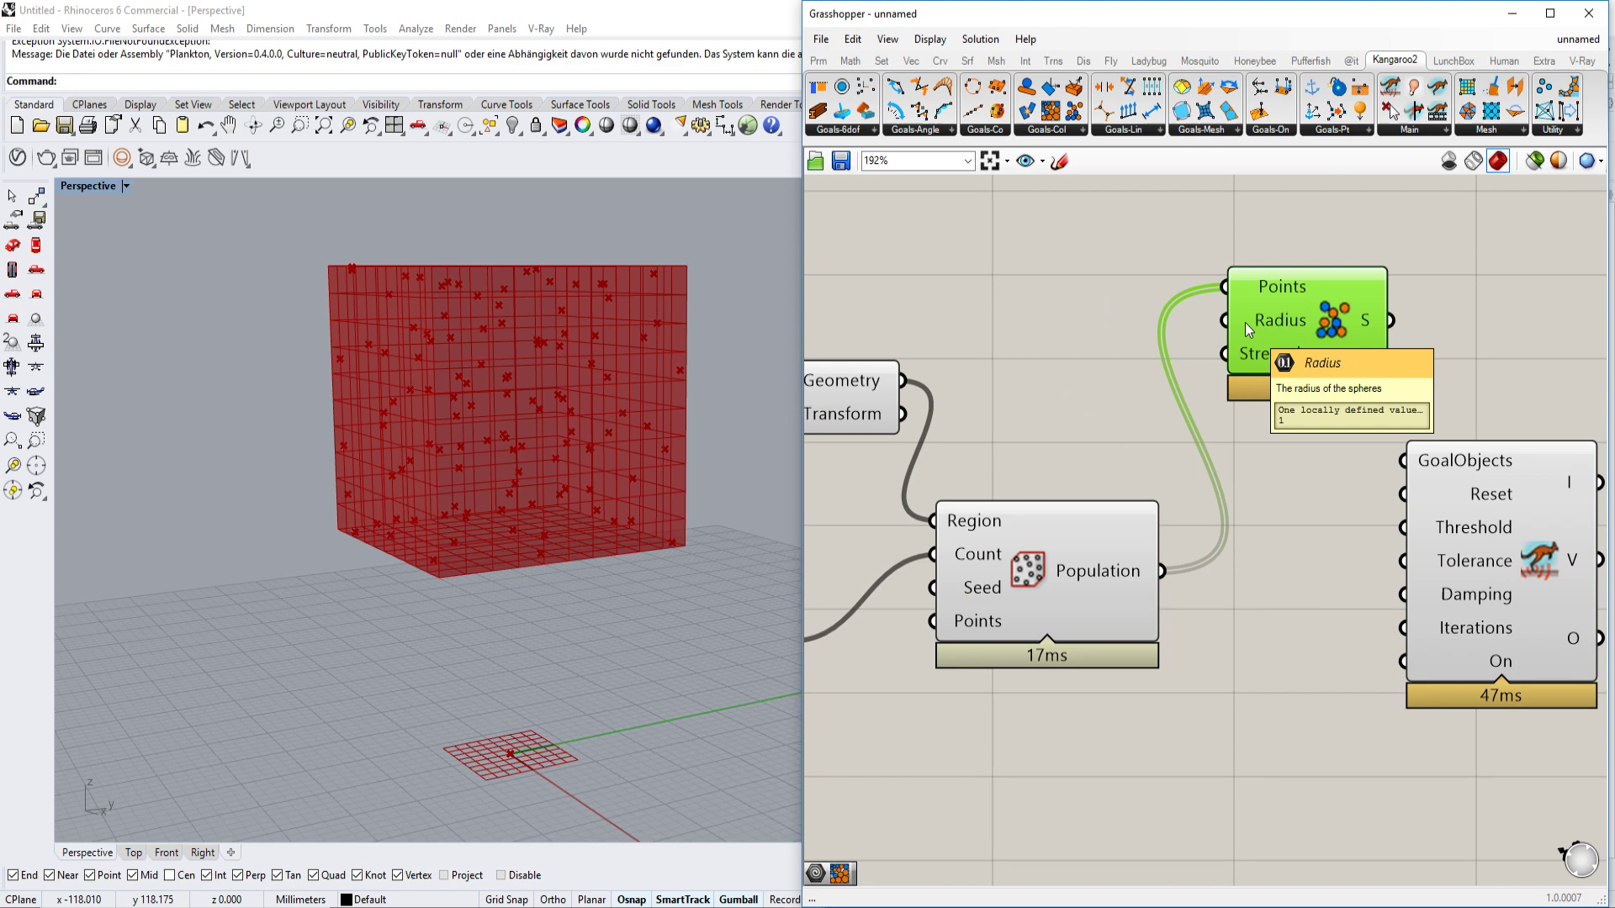
scroll(1246, 322, down, 2)
- Wire a 2.00 slider into SphereCollide's Radius and delete the unused 1.00 slider
click(1084, 342)
double_click(1083, 340)
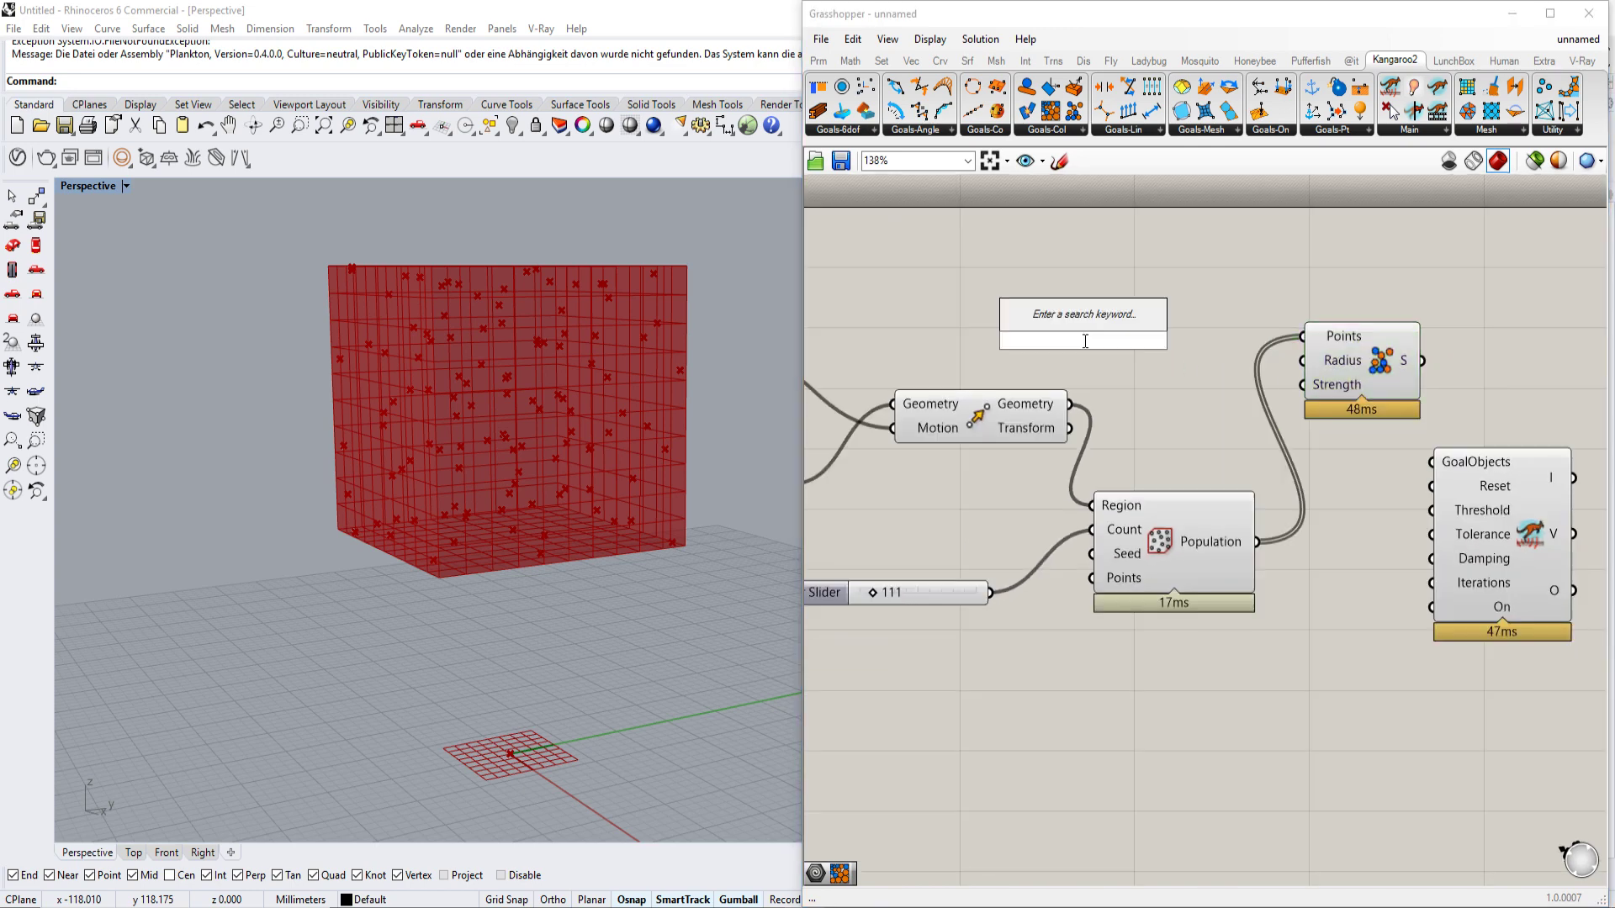
text(1.)
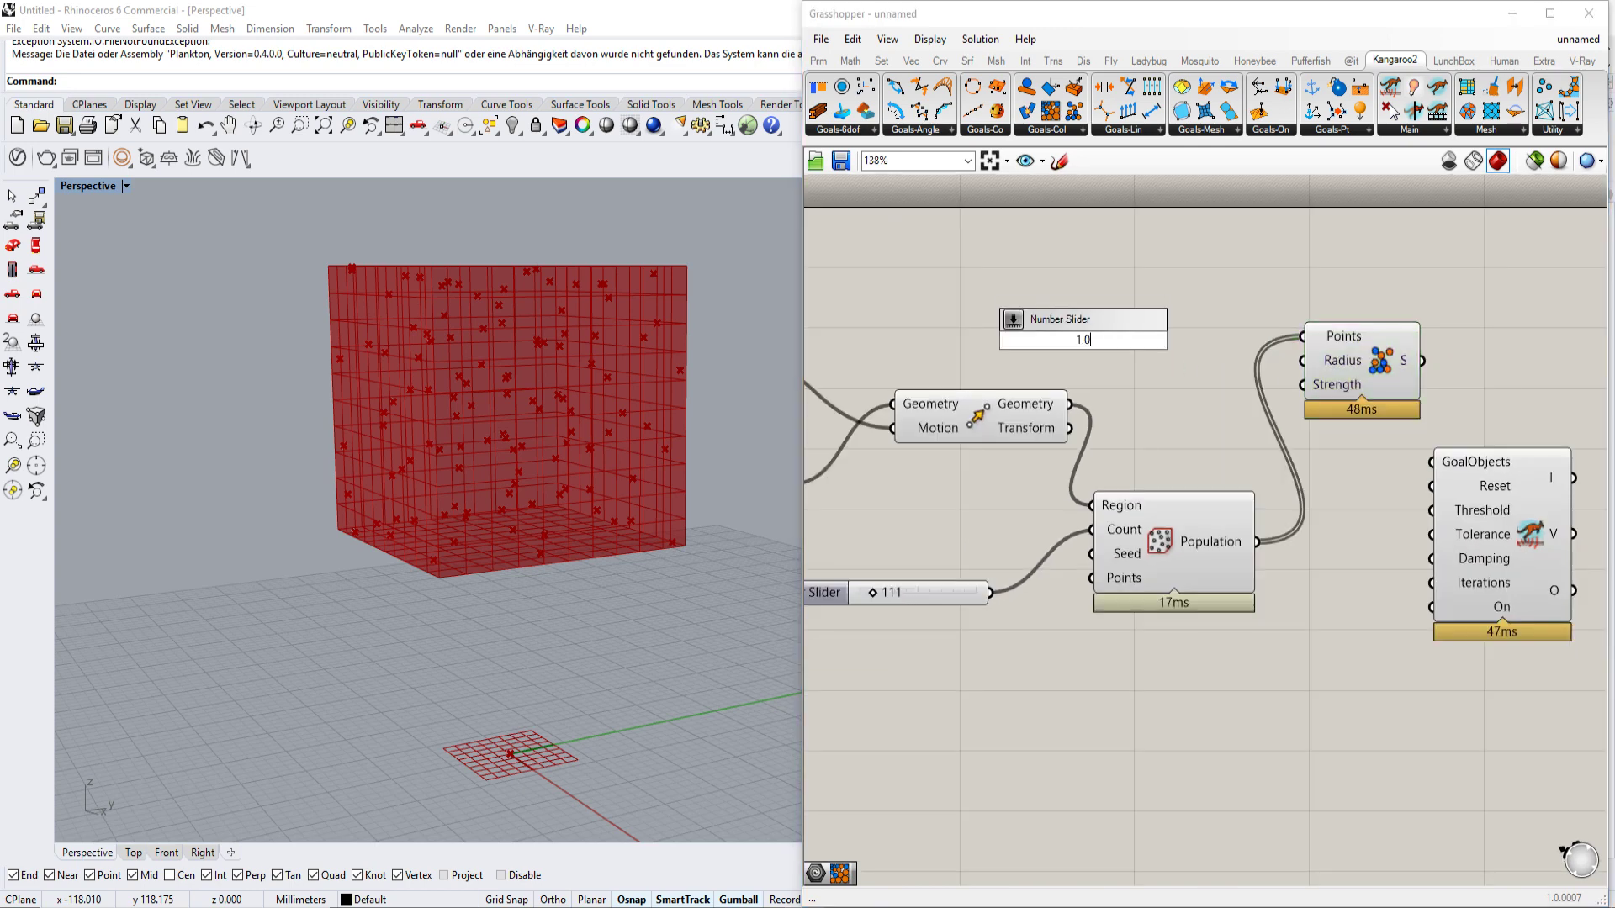
key(Return)
double_click(1091, 279)
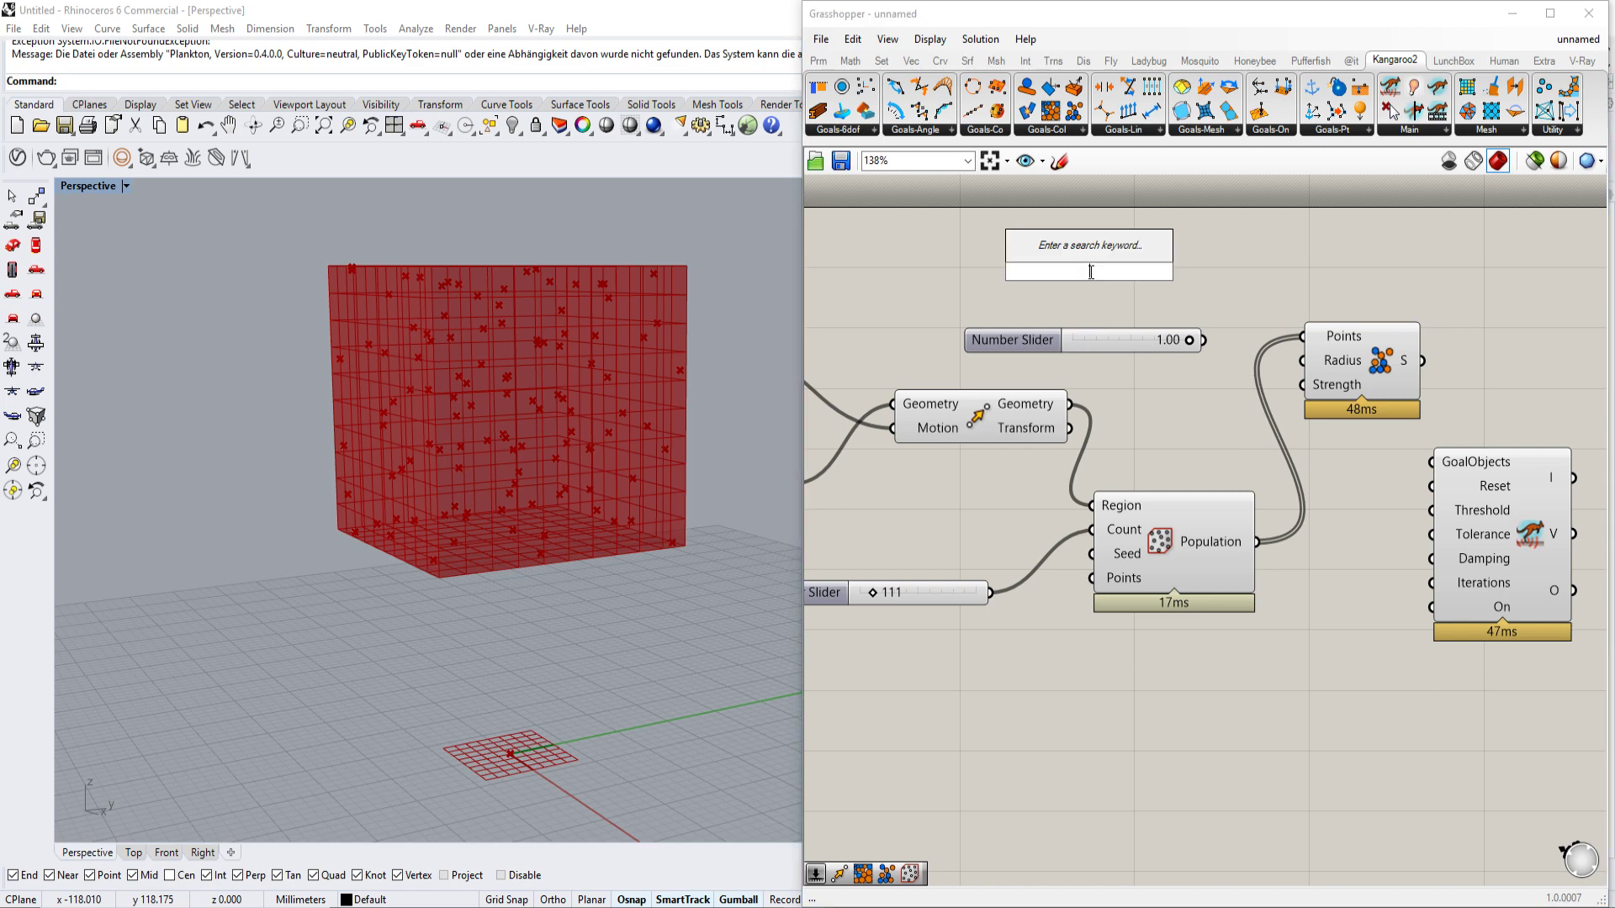
text(2)
key(Return)
drag(1209, 271, 1304, 361)
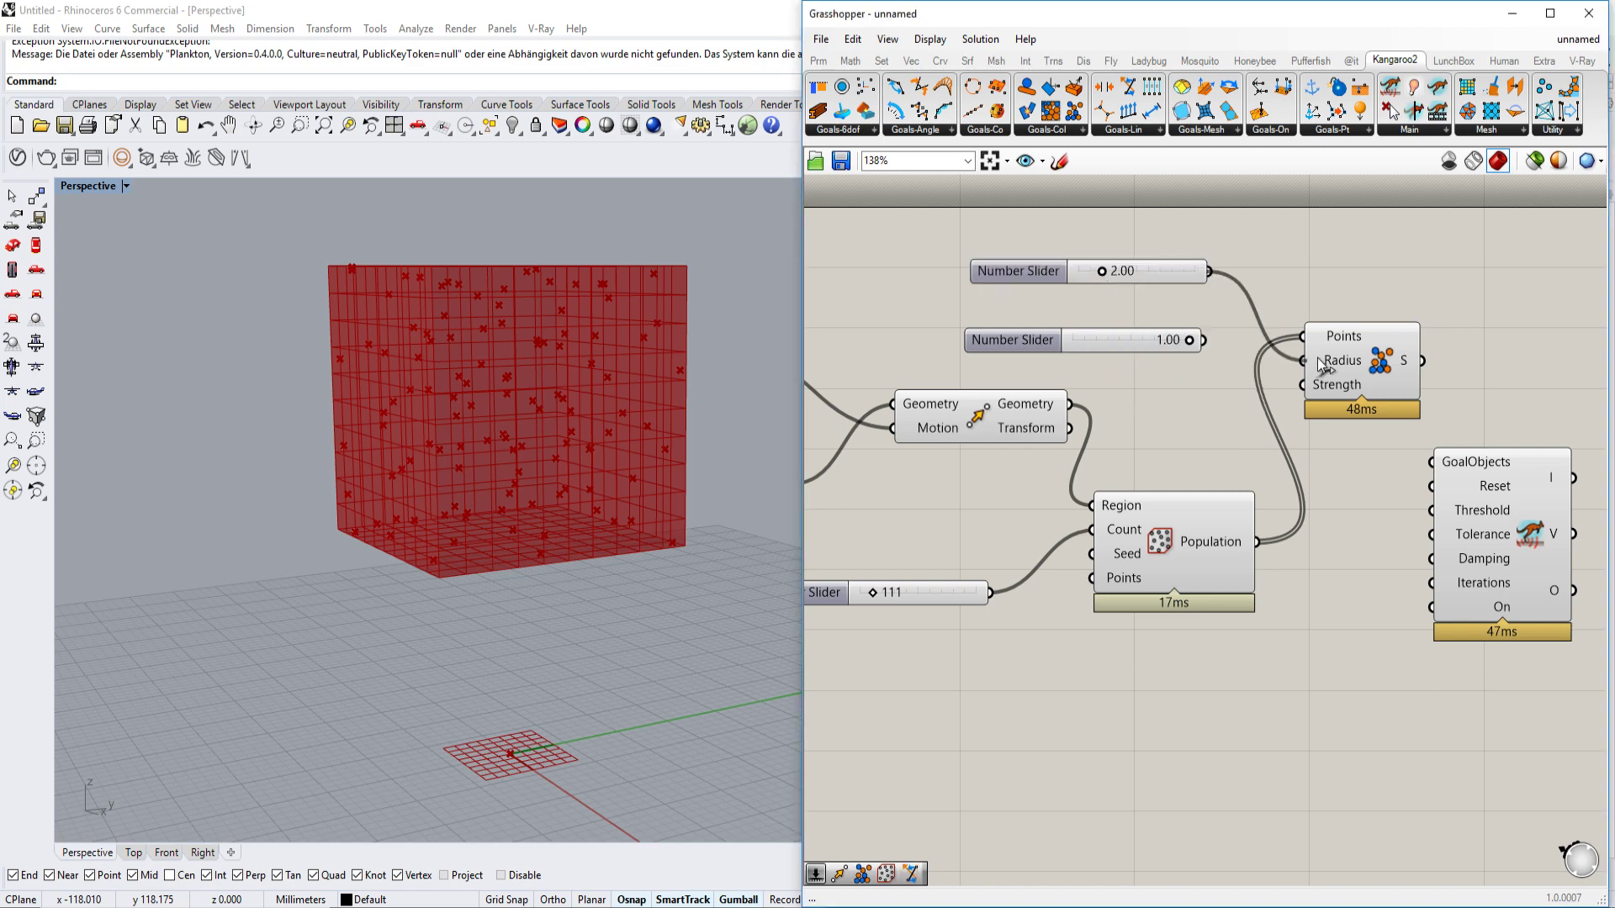
click(1011, 341)
key(Delete)
- Connect the SphereCollide output to the Kangaroo solver's GoalObjects
right_drag(1413, 350, 1294, 345)
scroll(1295, 346, up, 1)
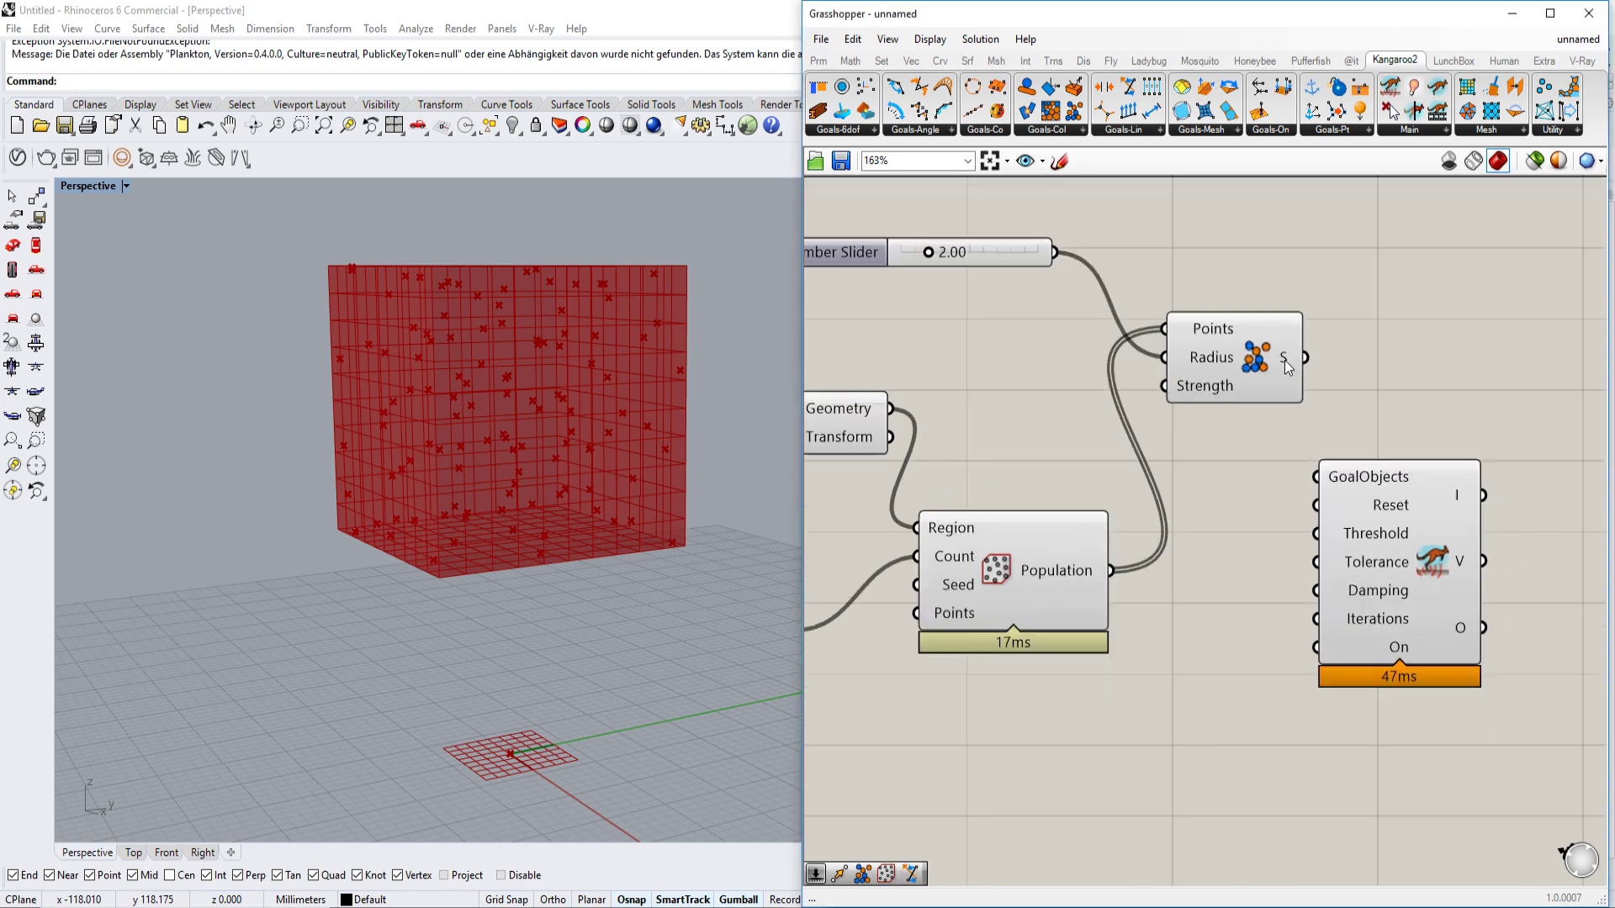
drag(1309, 358, 1318, 477)
scroll(1324, 540, down, 1)
right_drag(1326, 540, 1356, 498)
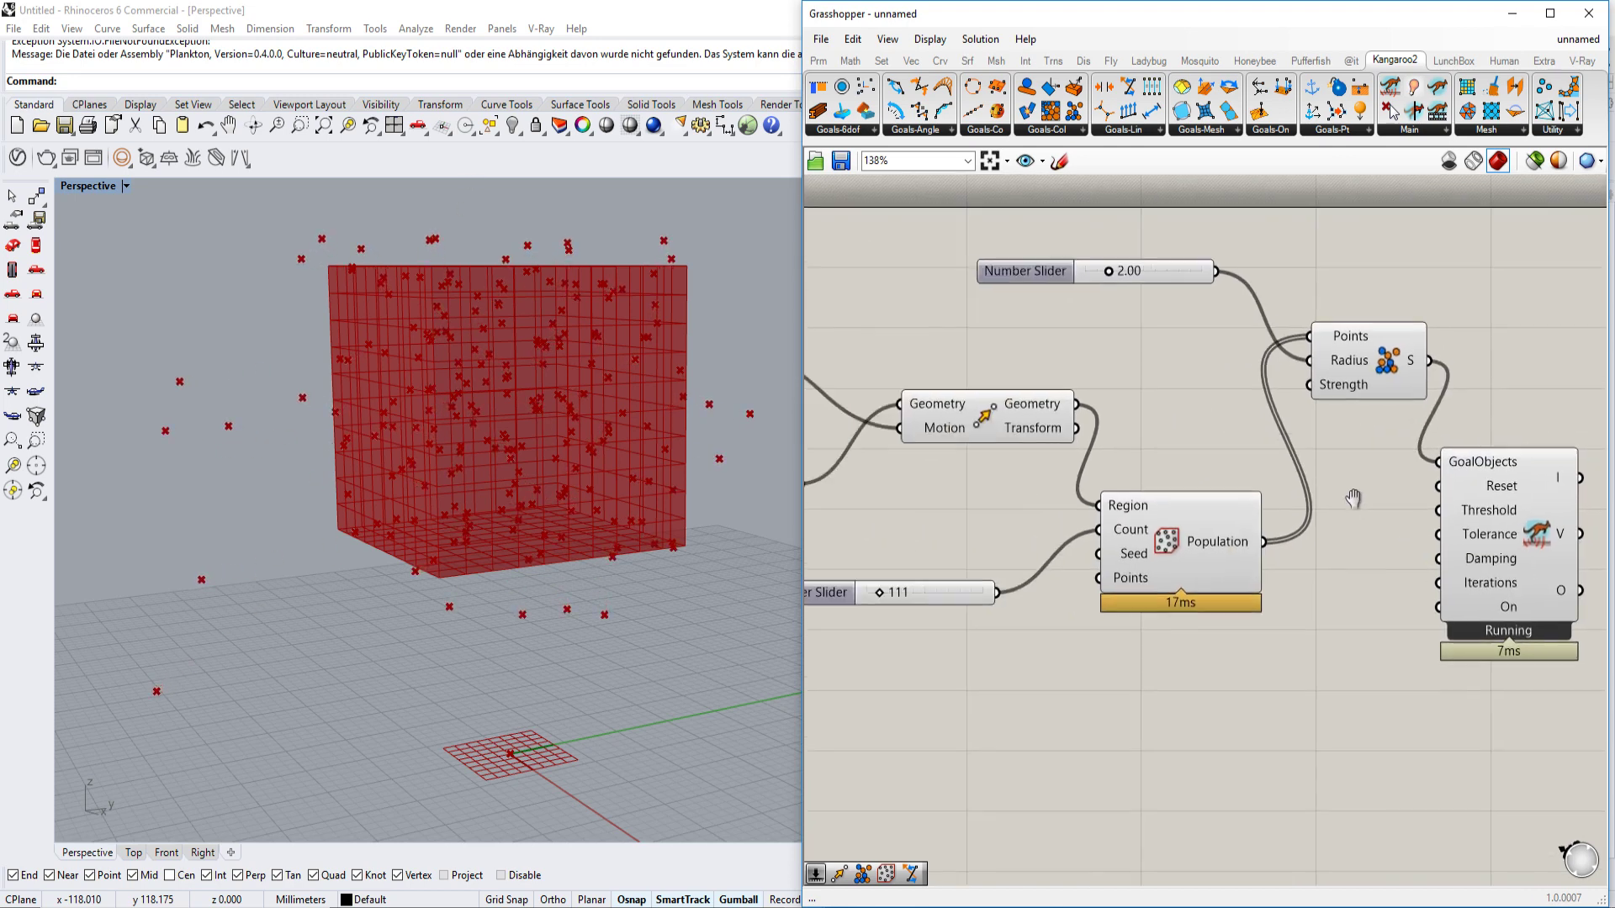
scroll(1355, 497, down, 1)
right_drag(1294, 594, 1283, 353)
- Add a Button wired to the solver's Reset and run the simulation
double_click(1286, 658)
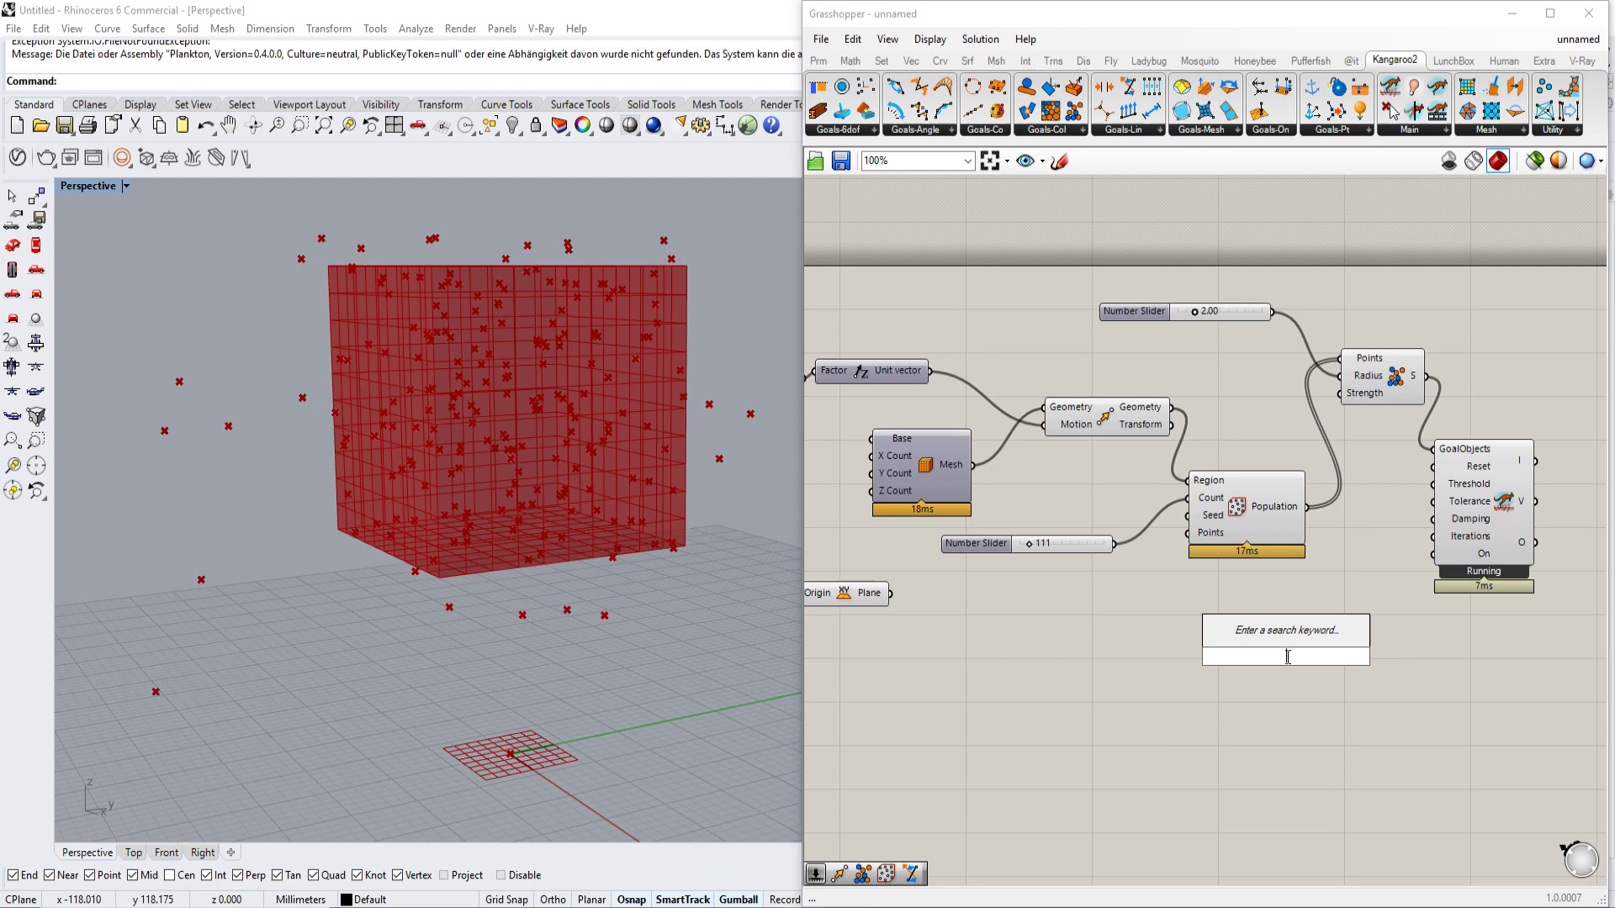
text(button)
key(Return)
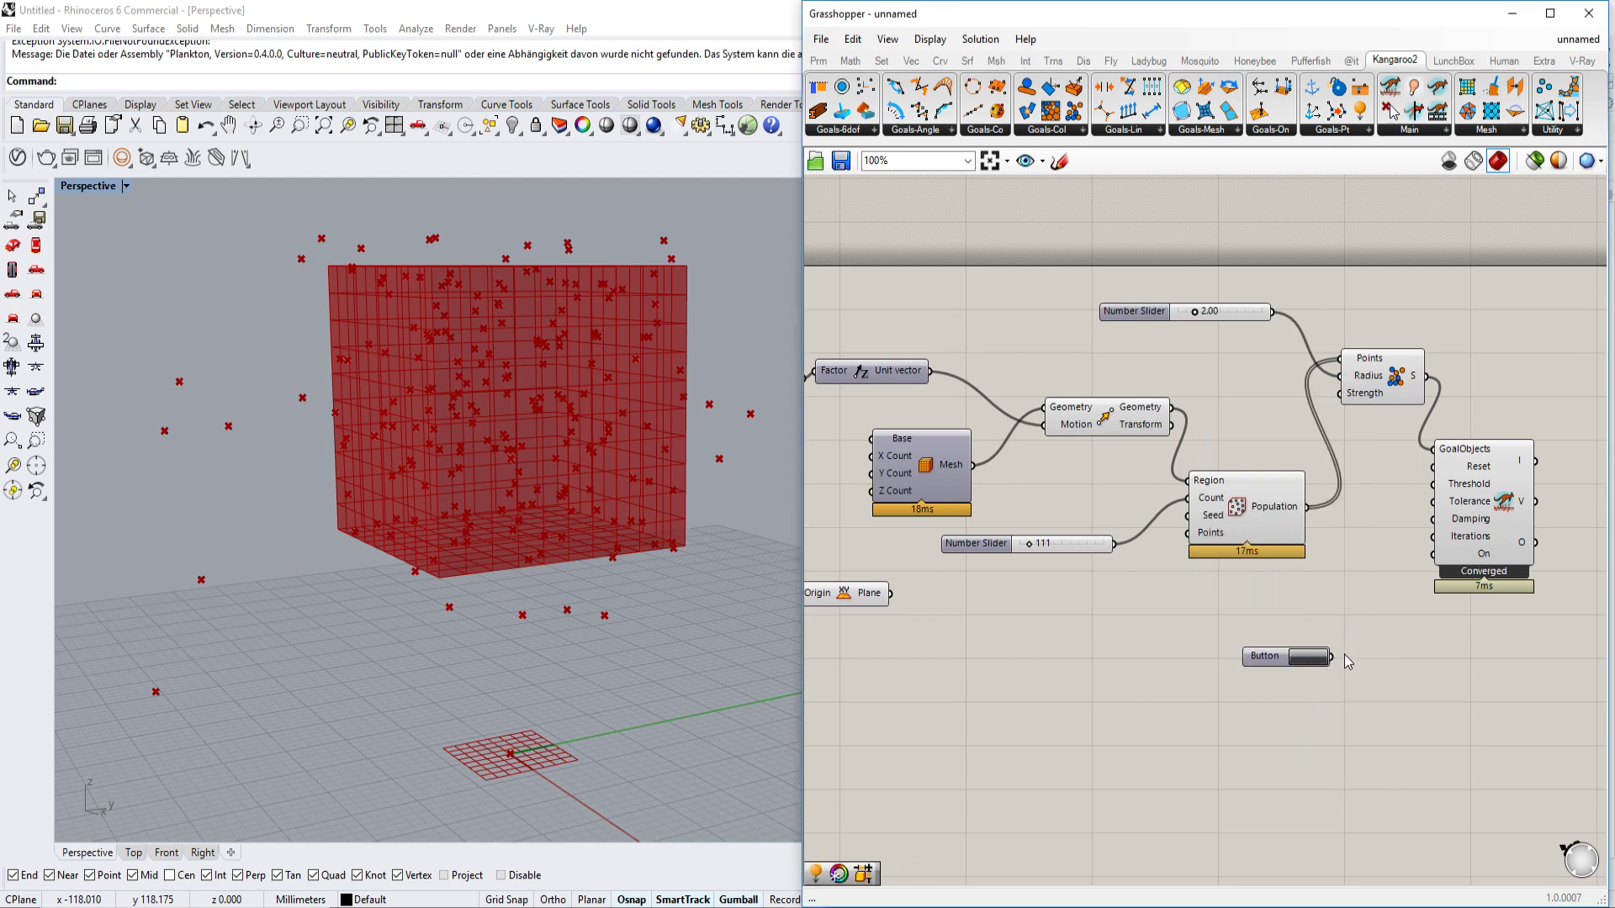
drag(1329, 657, 1433, 465)
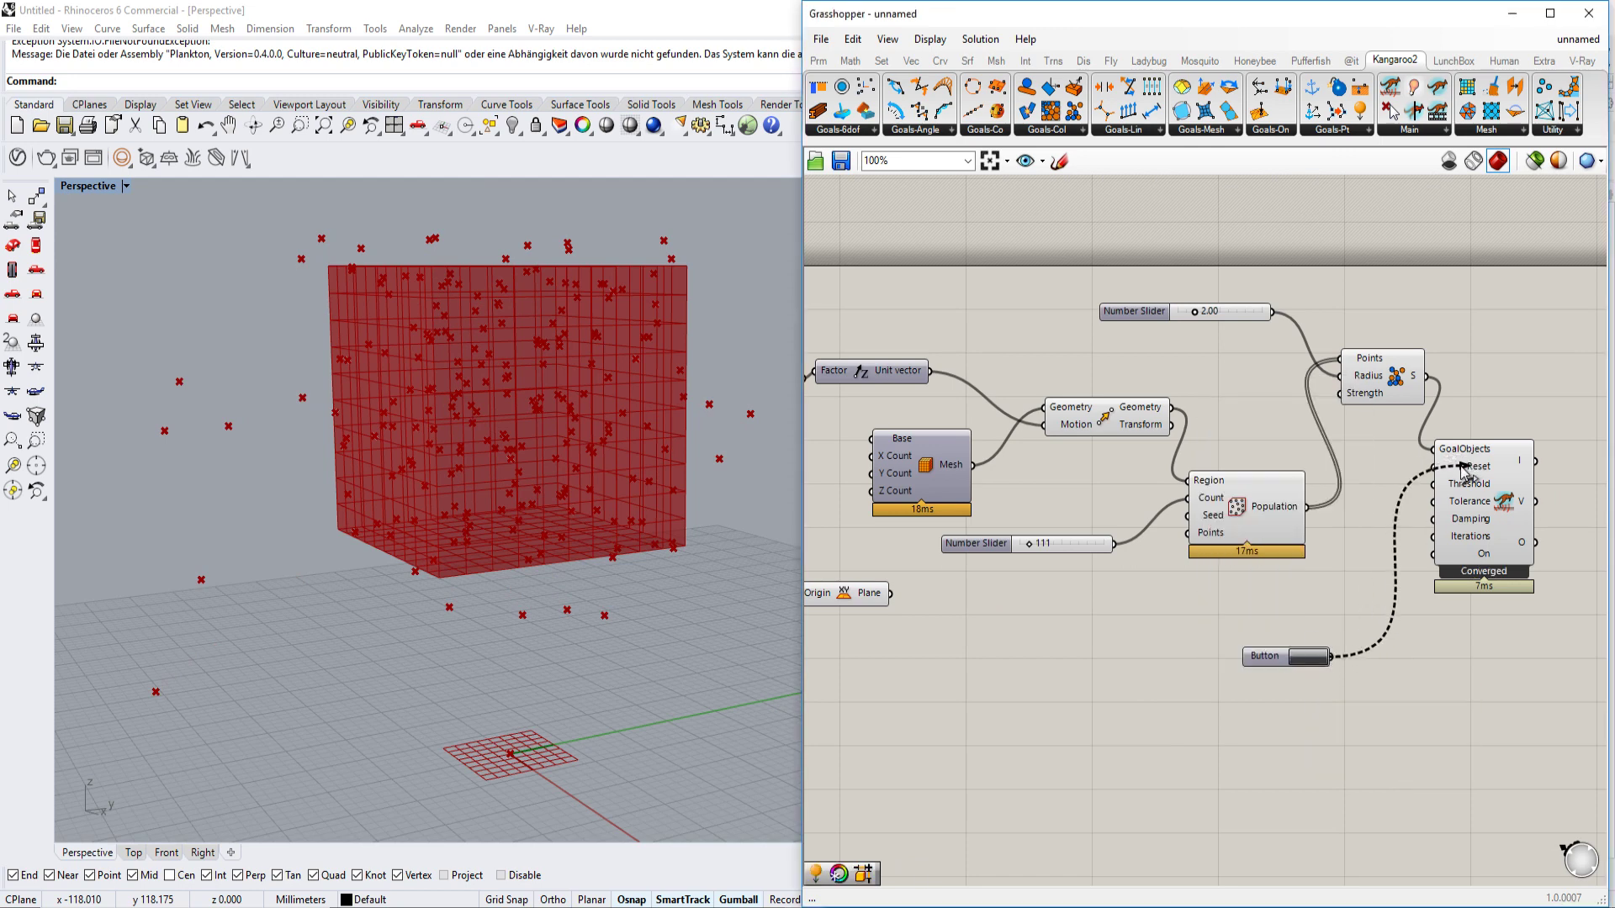
click(1312, 658)
- Hide the preview of the red box components and restart the simulation
right_drag(1239, 579, 1352, 581)
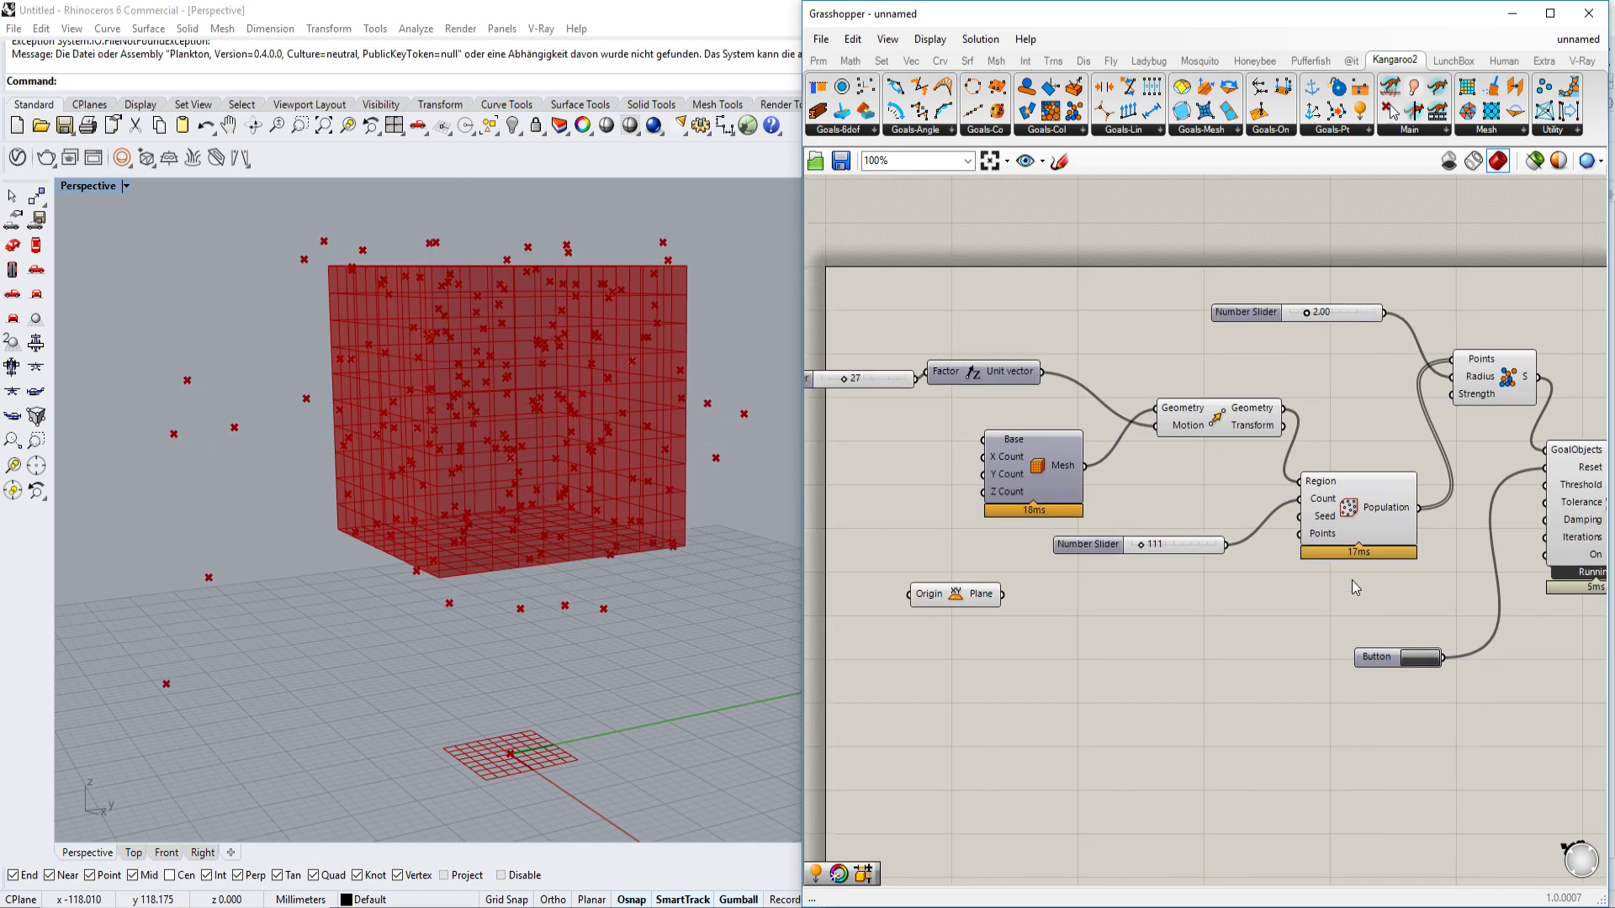
drag(1351, 581, 977, 402)
middle_click(1218, 431)
click(1313, 419)
right_drag(1427, 621, 1291, 622)
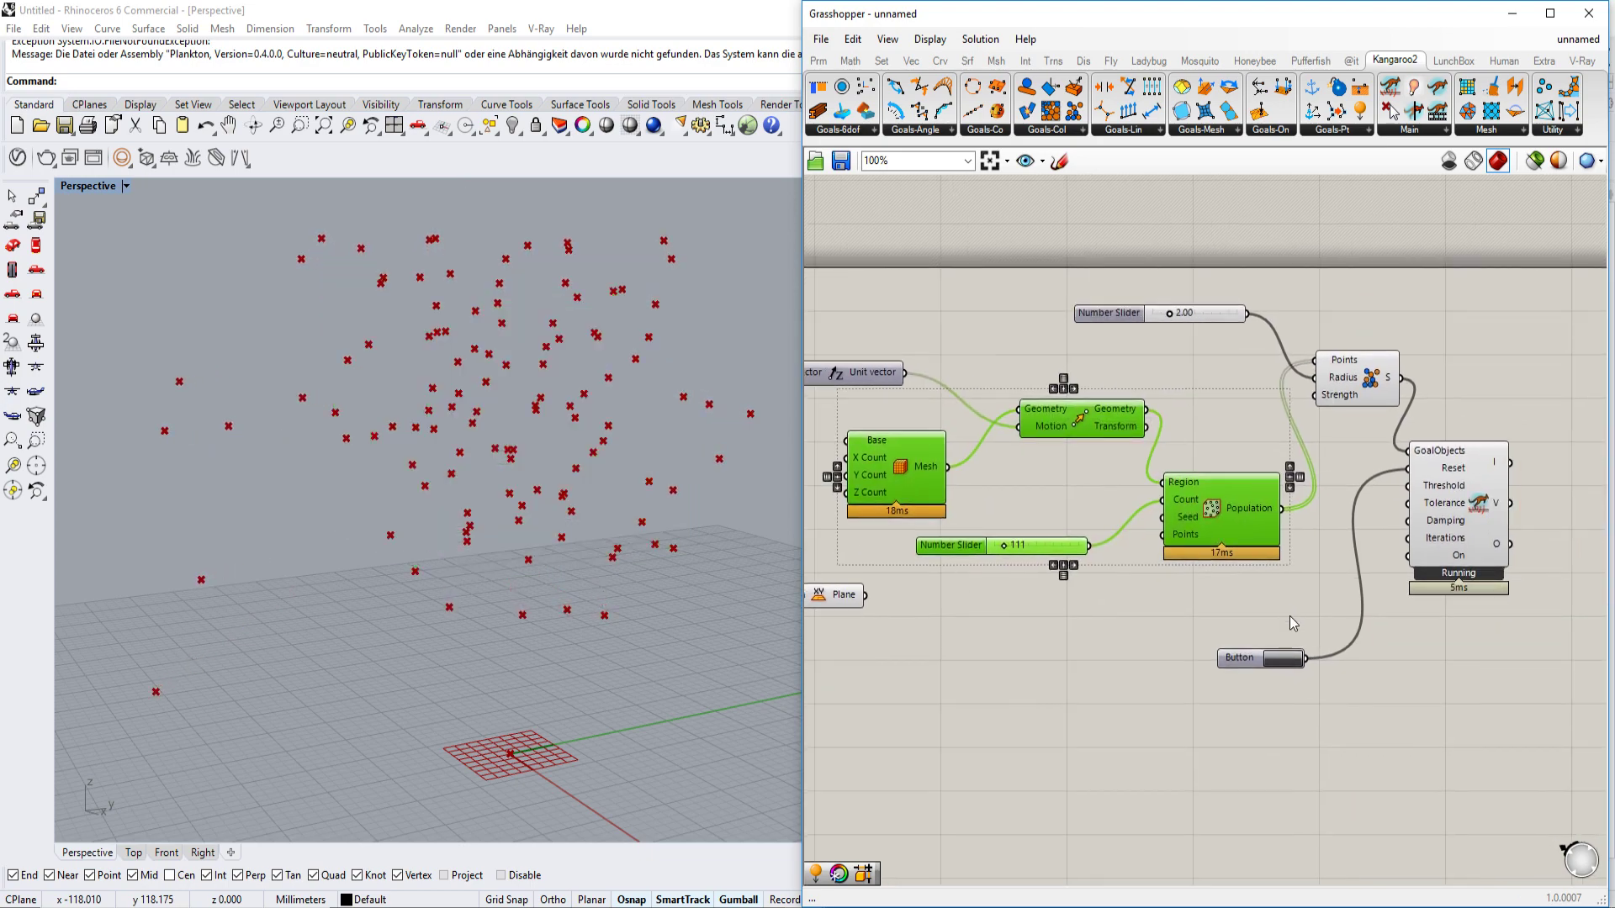
click(1284, 659)
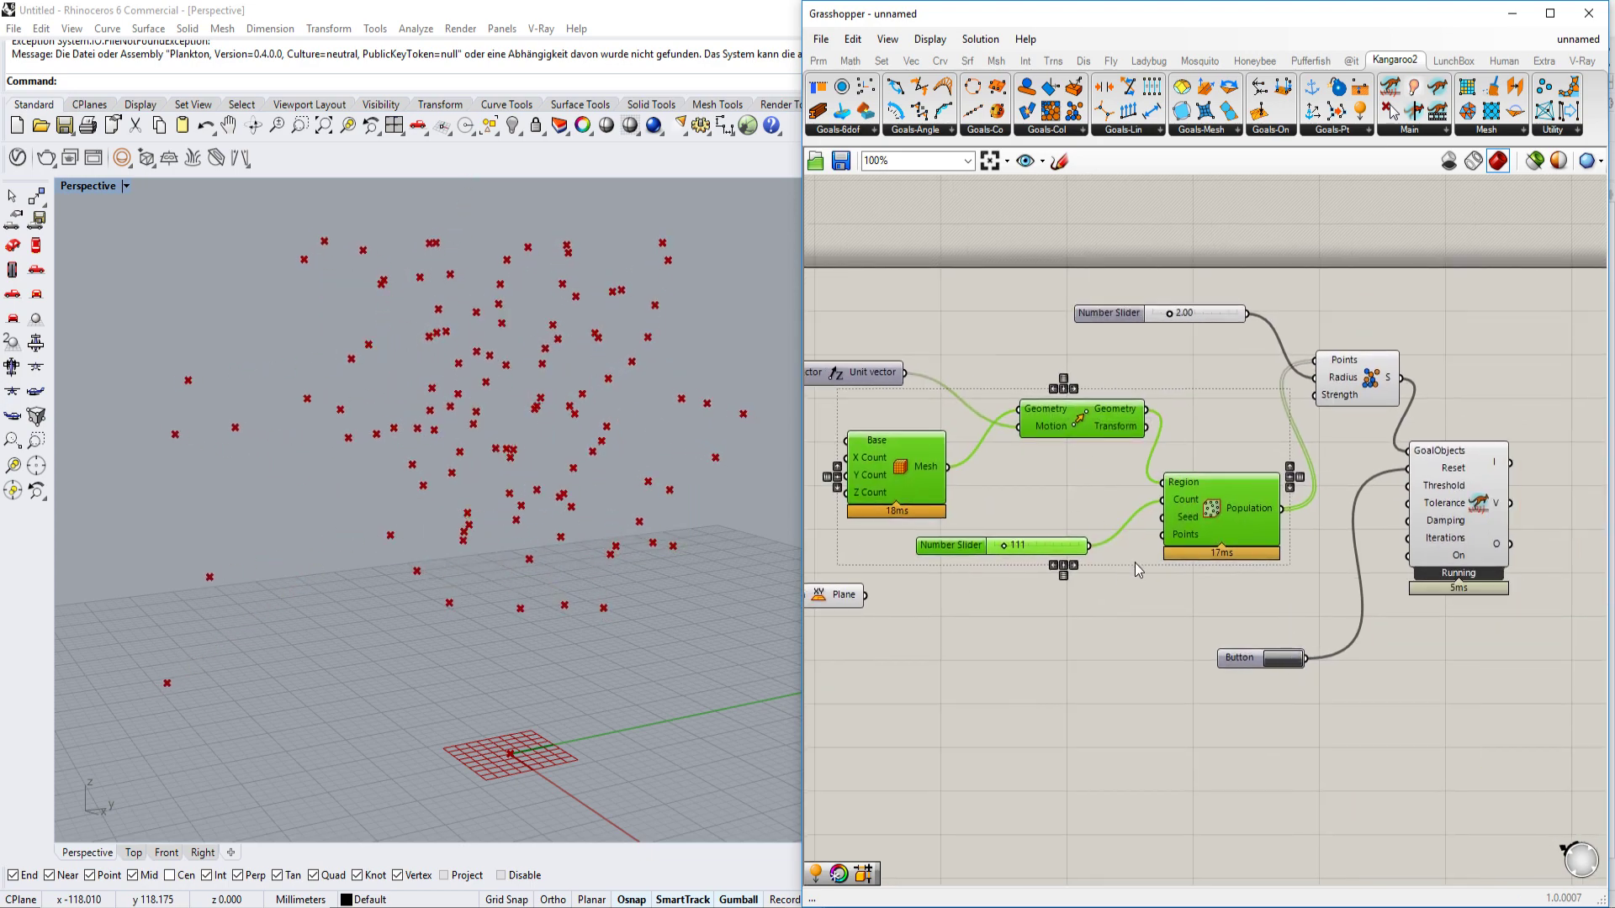
- Orbit the Rhino view to a lower angle and rerun the simulation
mouse_move(505, 593)
right_down()
mouse_move(493, 506)
mouse_move(476, 633)
right_up()
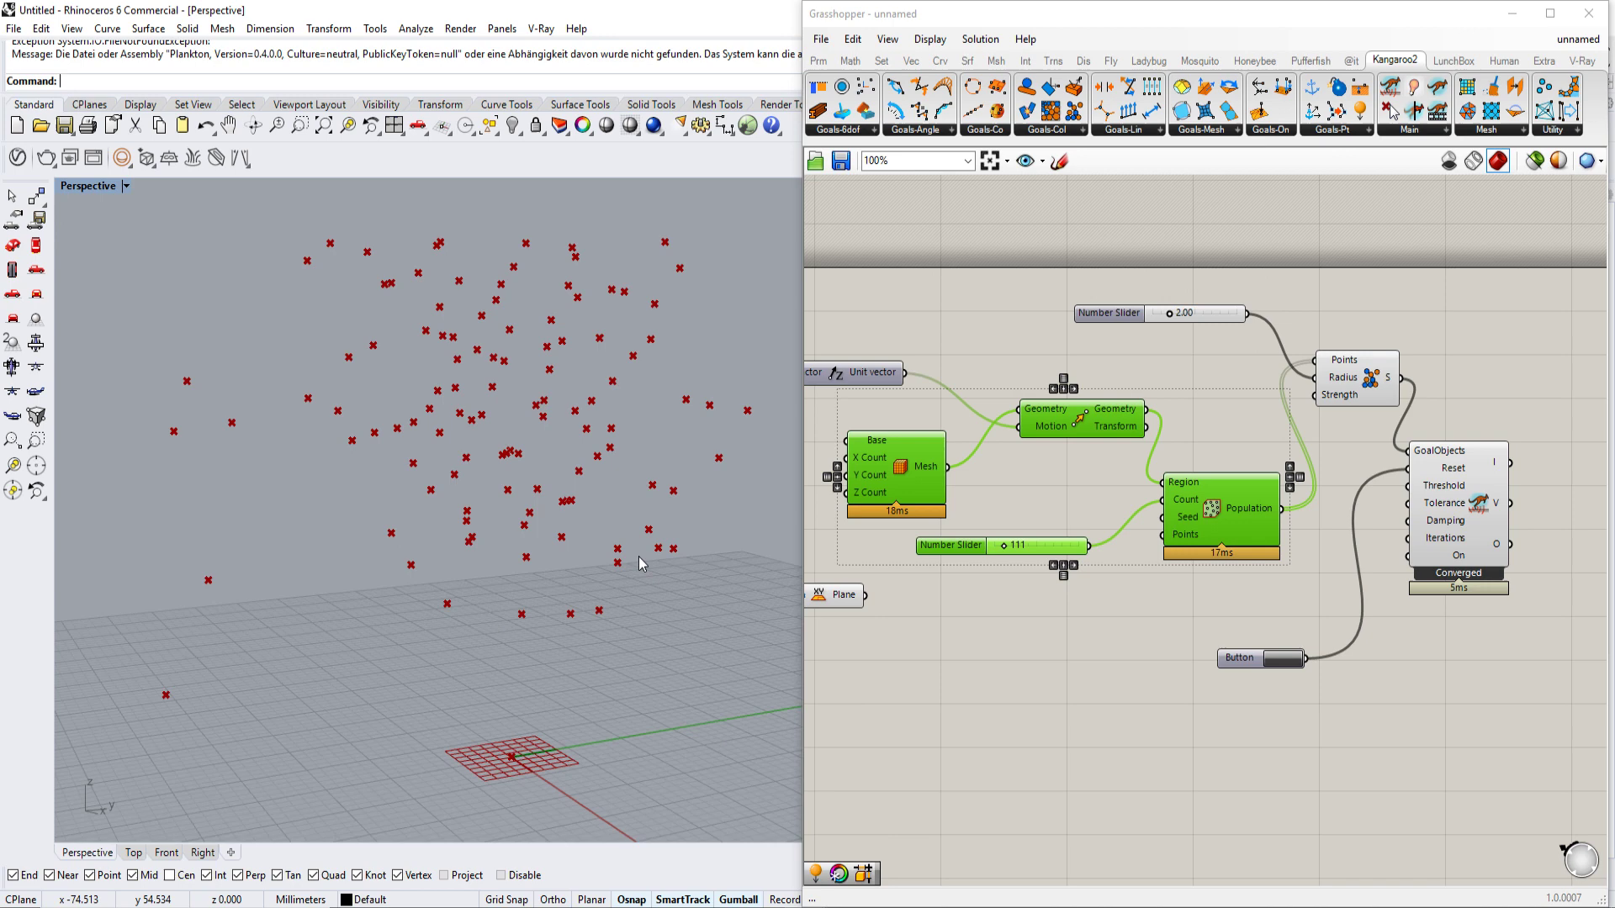
mouse_move(638, 557)
right_down()
mouse_move(610, 426)
mouse_move(560, 565)
right_up()
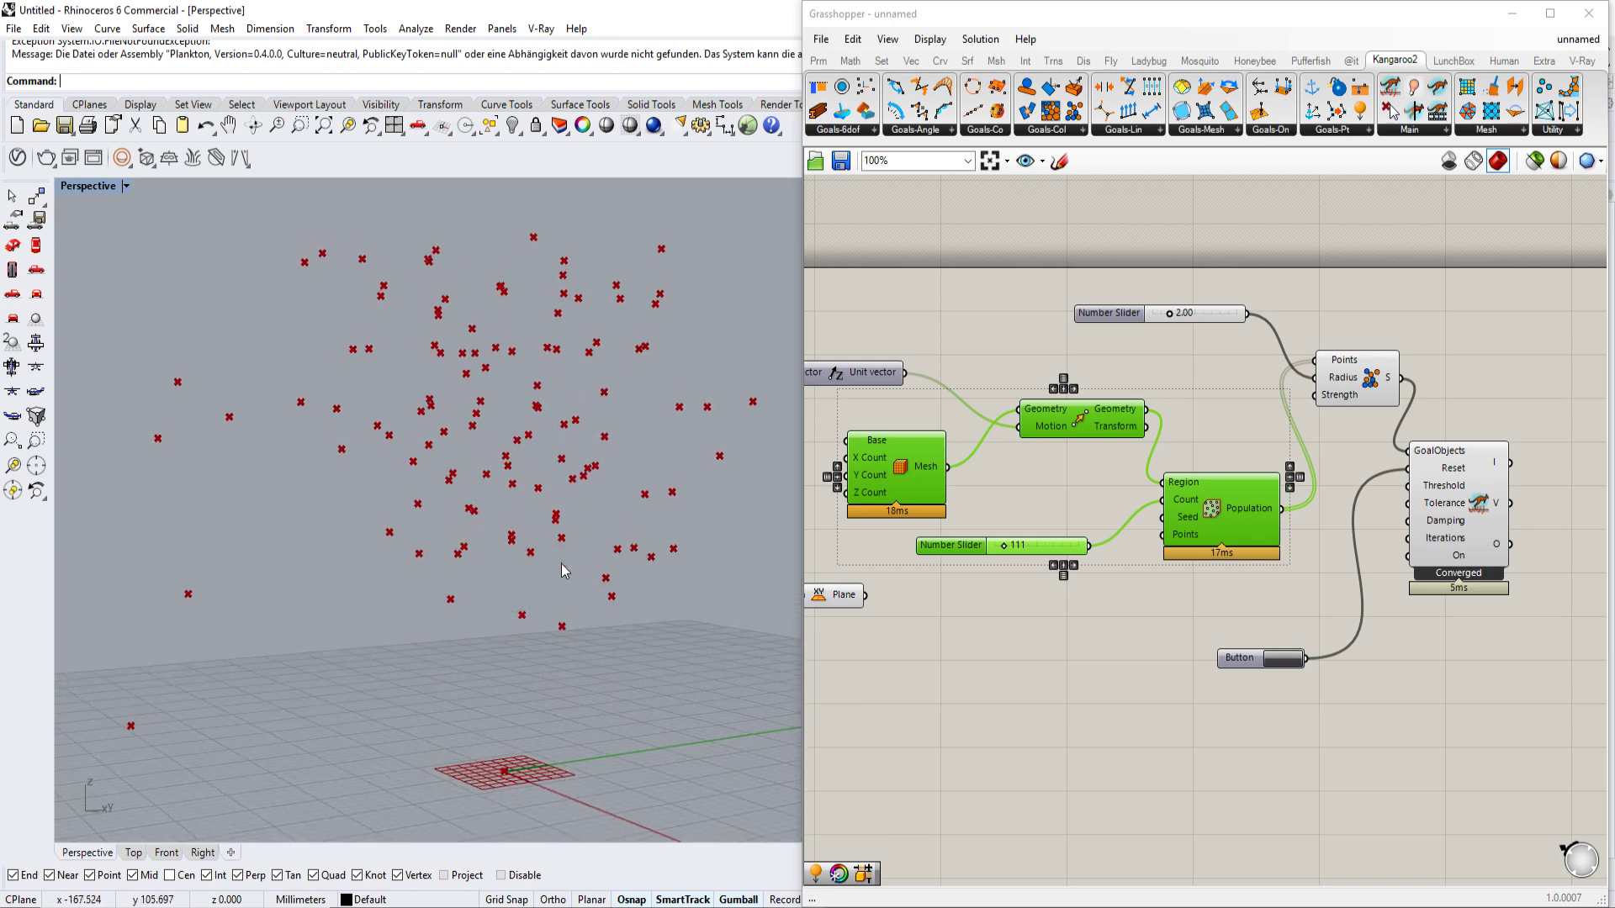
click(1270, 660)
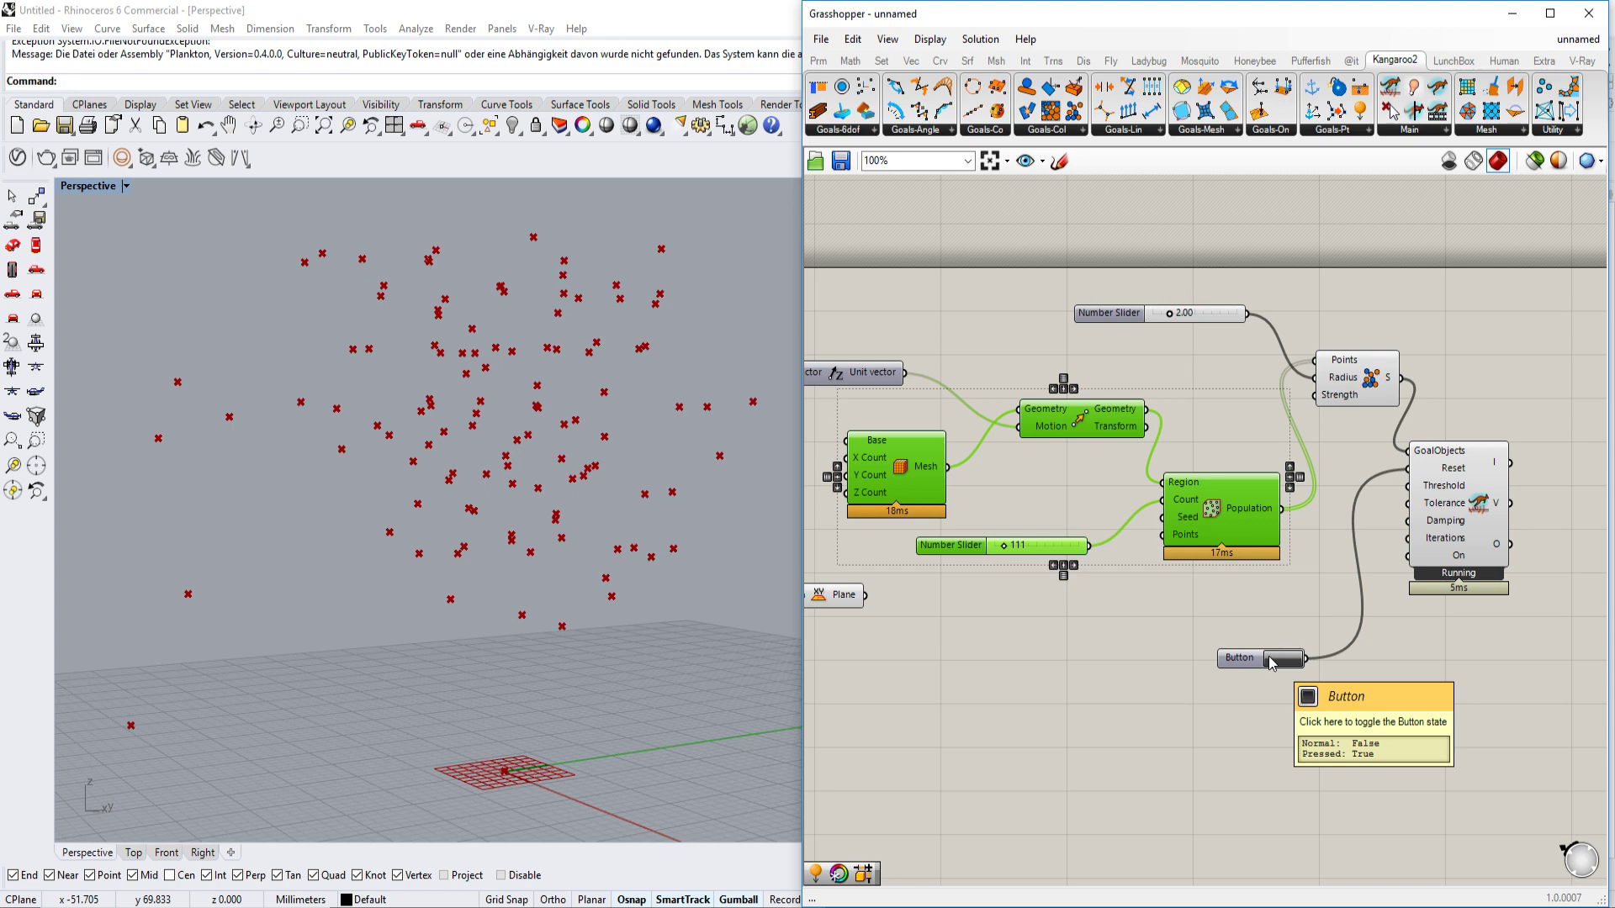
right_drag(1268, 656, 1042, 630)
- Place a Kangaroo2 Load goal and feed it the population points
click(1399, 493)
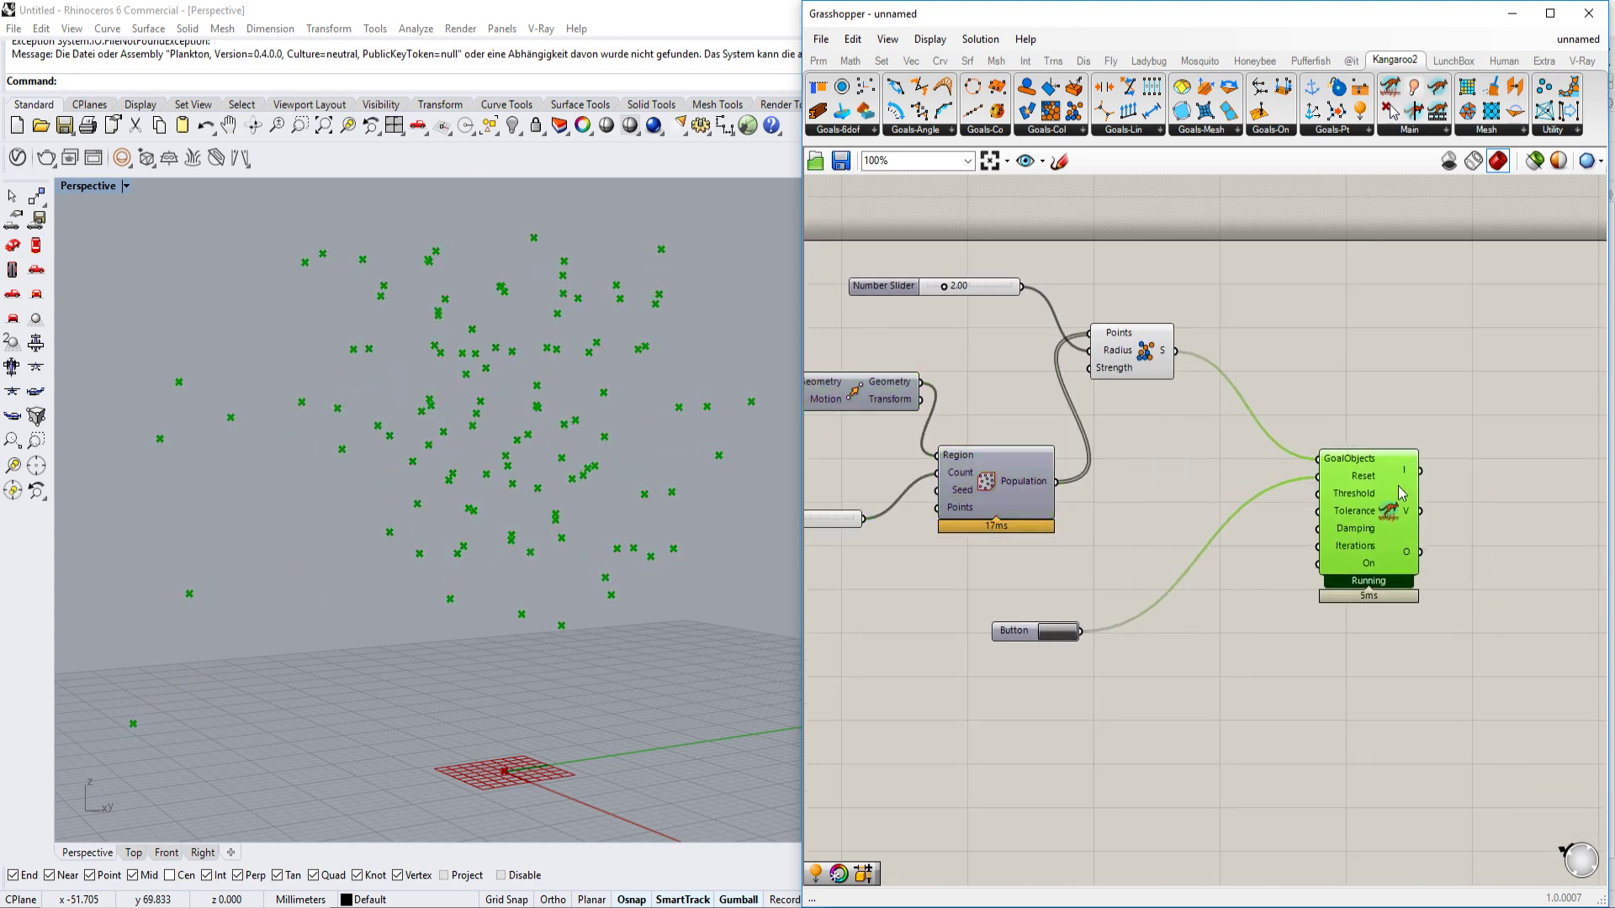
drag(1397, 492, 1425, 494)
click(1351, 131)
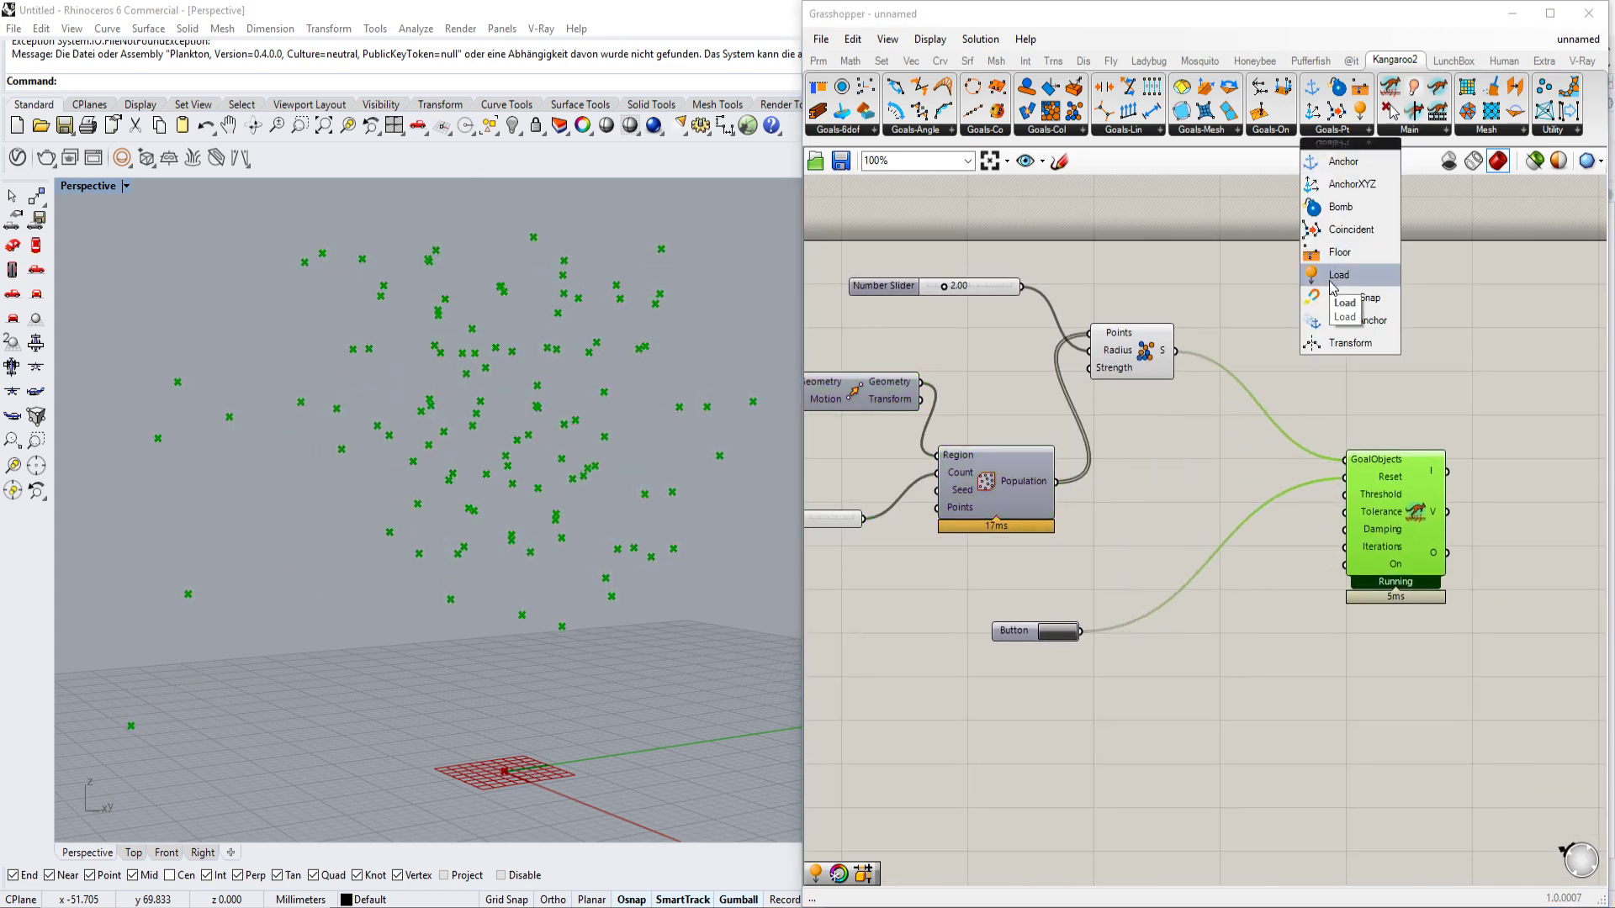
drag(1331, 288, 1341, 349)
scroll(1343, 341, up, 2)
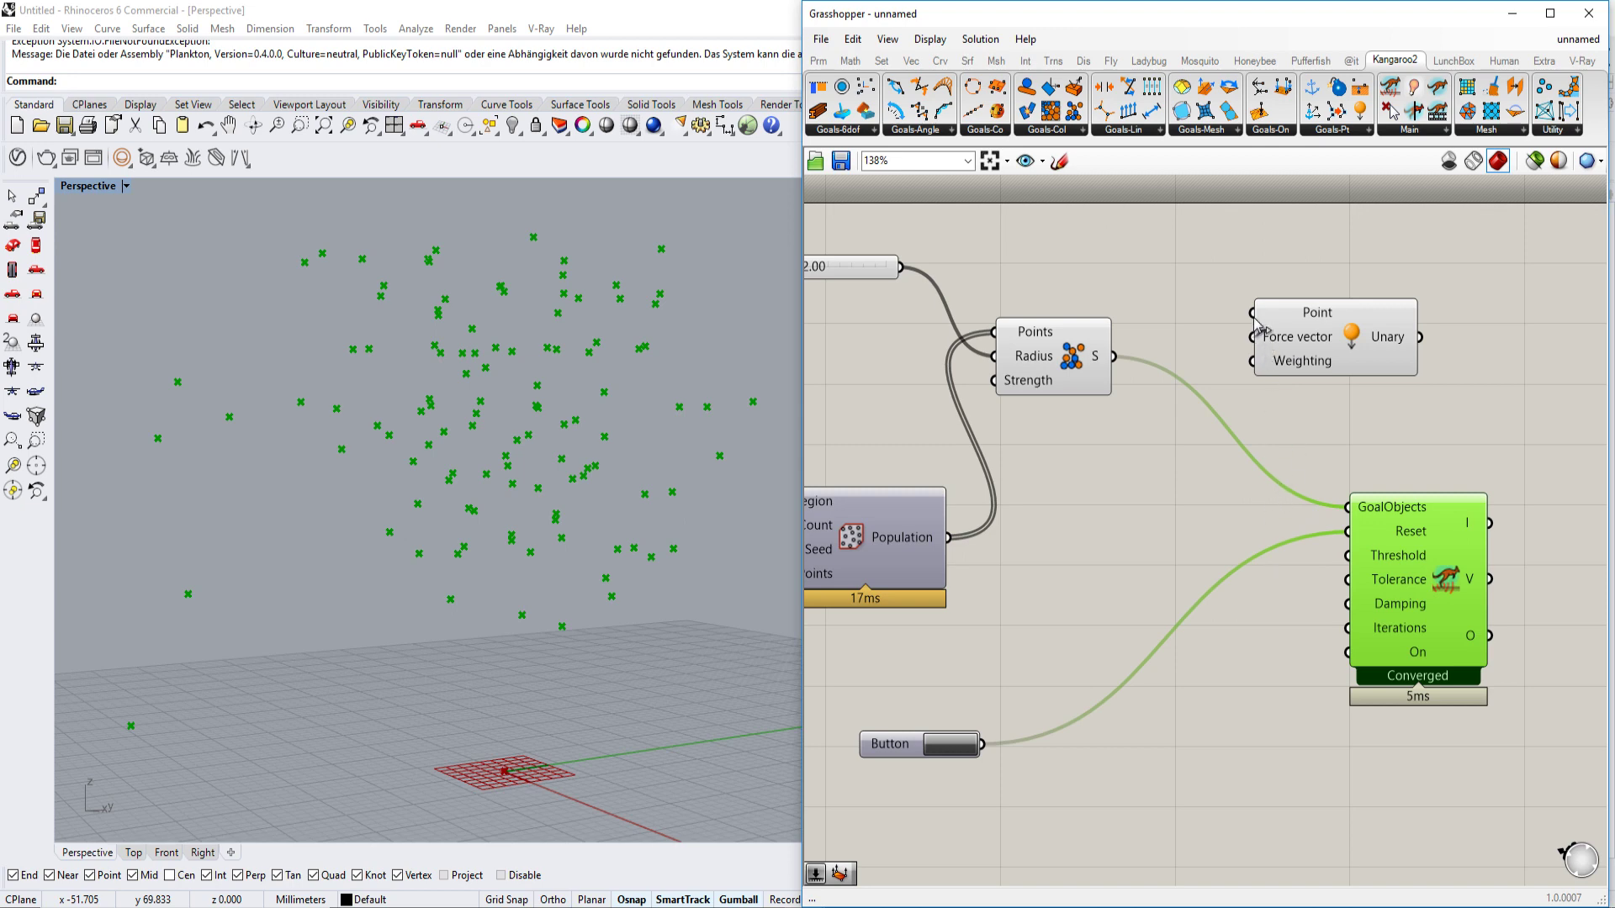
drag(1253, 314, 948, 538)
- Position the Load goal below the collision goal and reset the simulation
click(1329, 349)
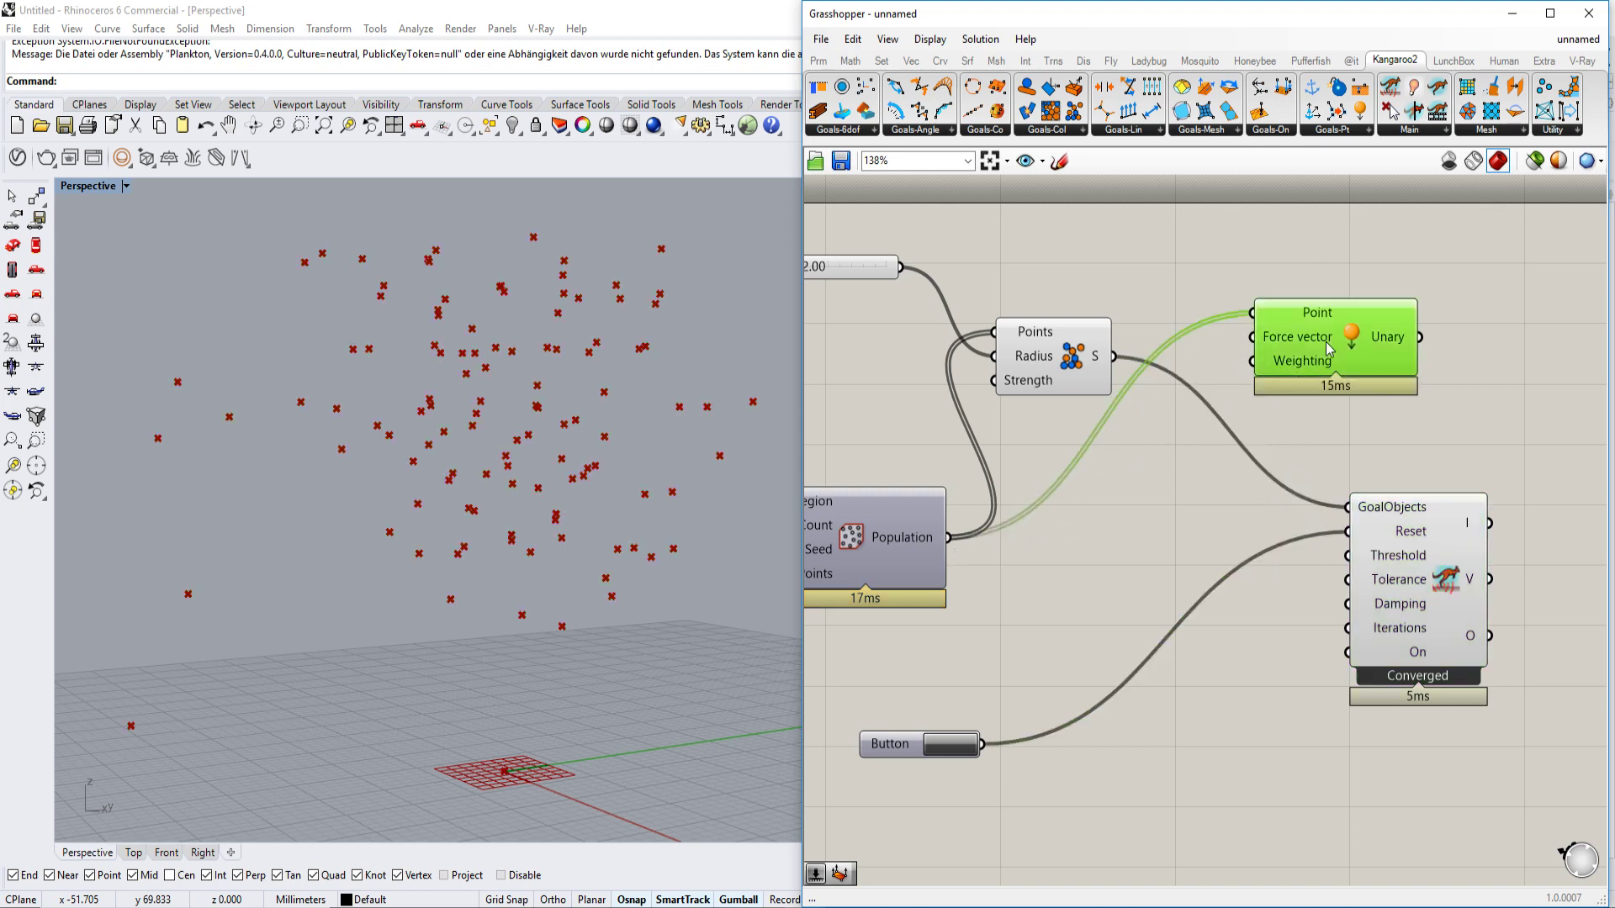
mouse_move(1329, 350)
mouse_down()
mouse_move(1090, 535)
mouse_move(1356, 504)
mouse_up()
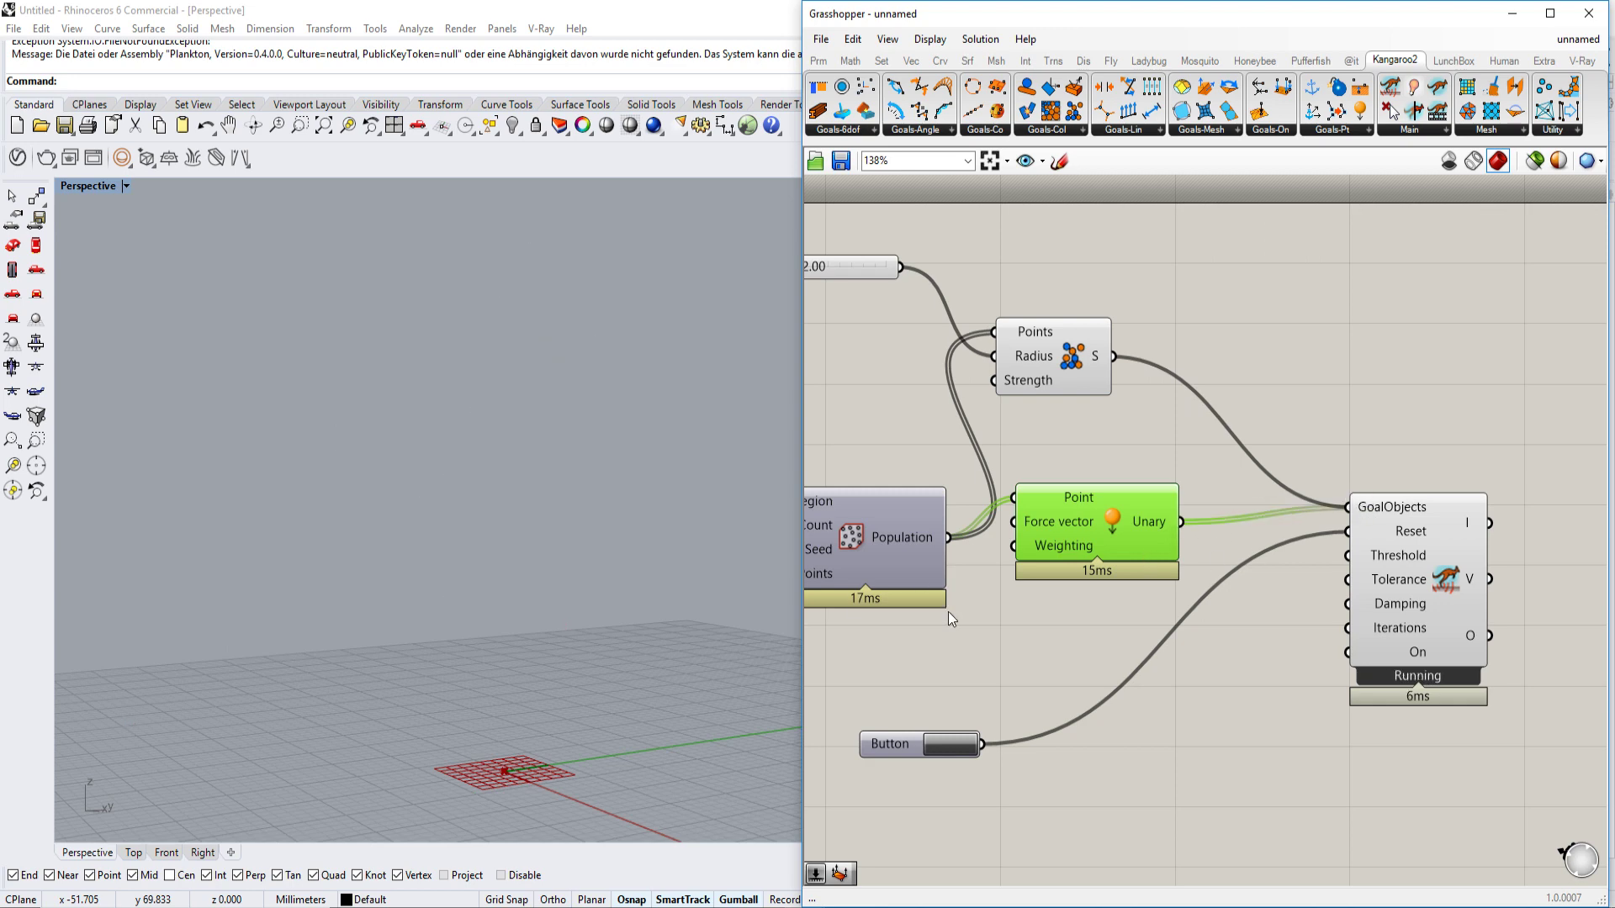
click(953, 743)
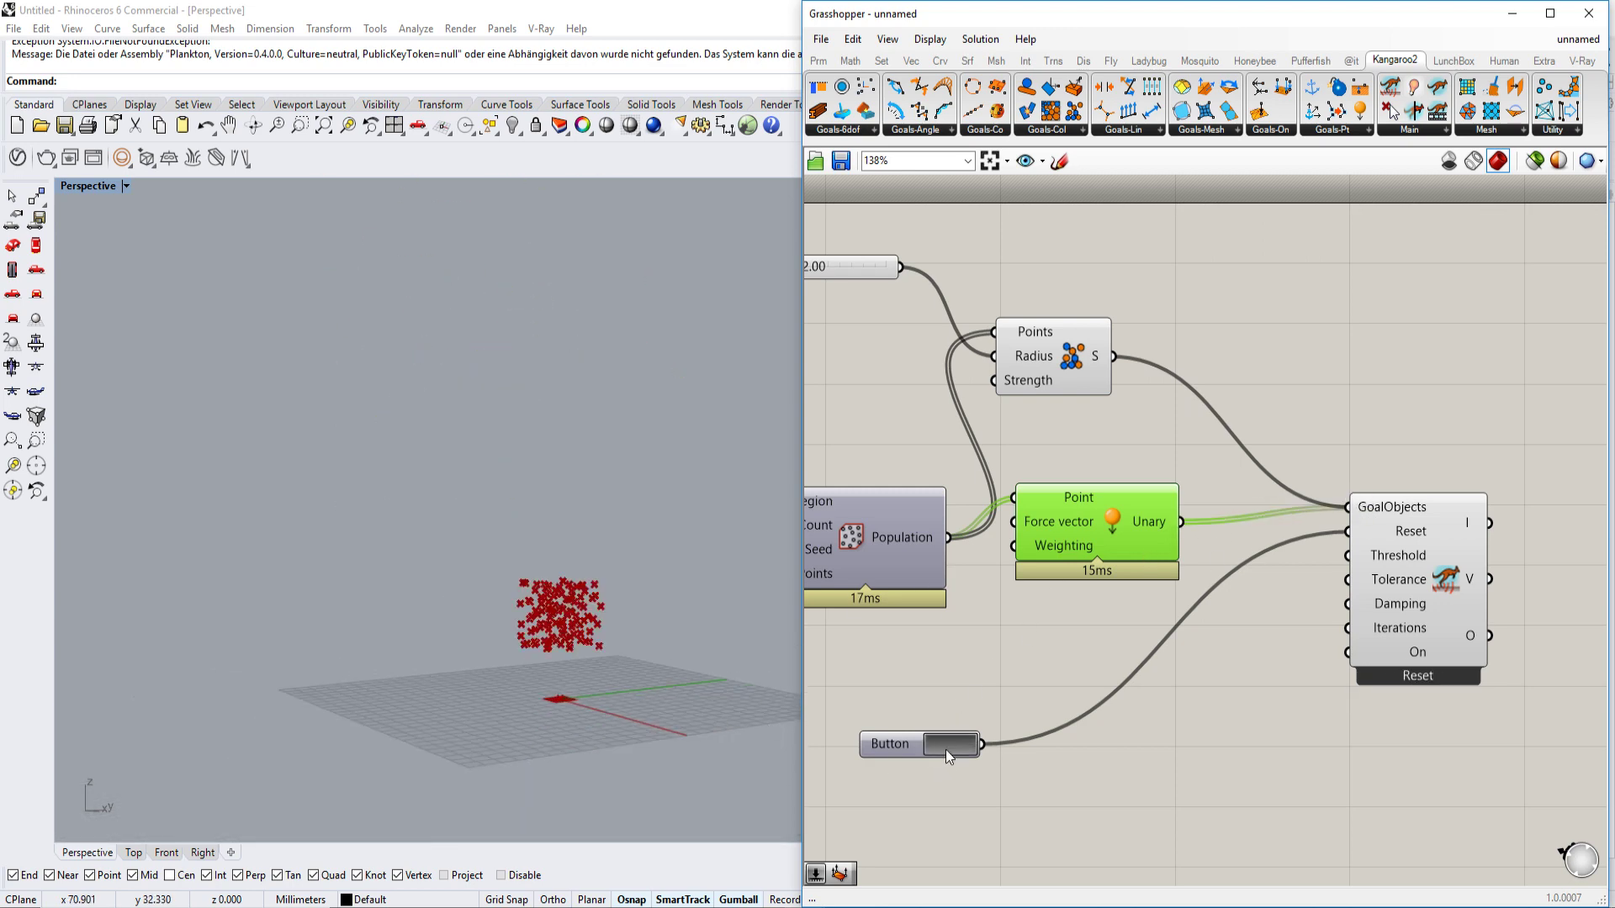
scroll(1206, 628, up, 3)
scroll(1067, 577, down, 1)
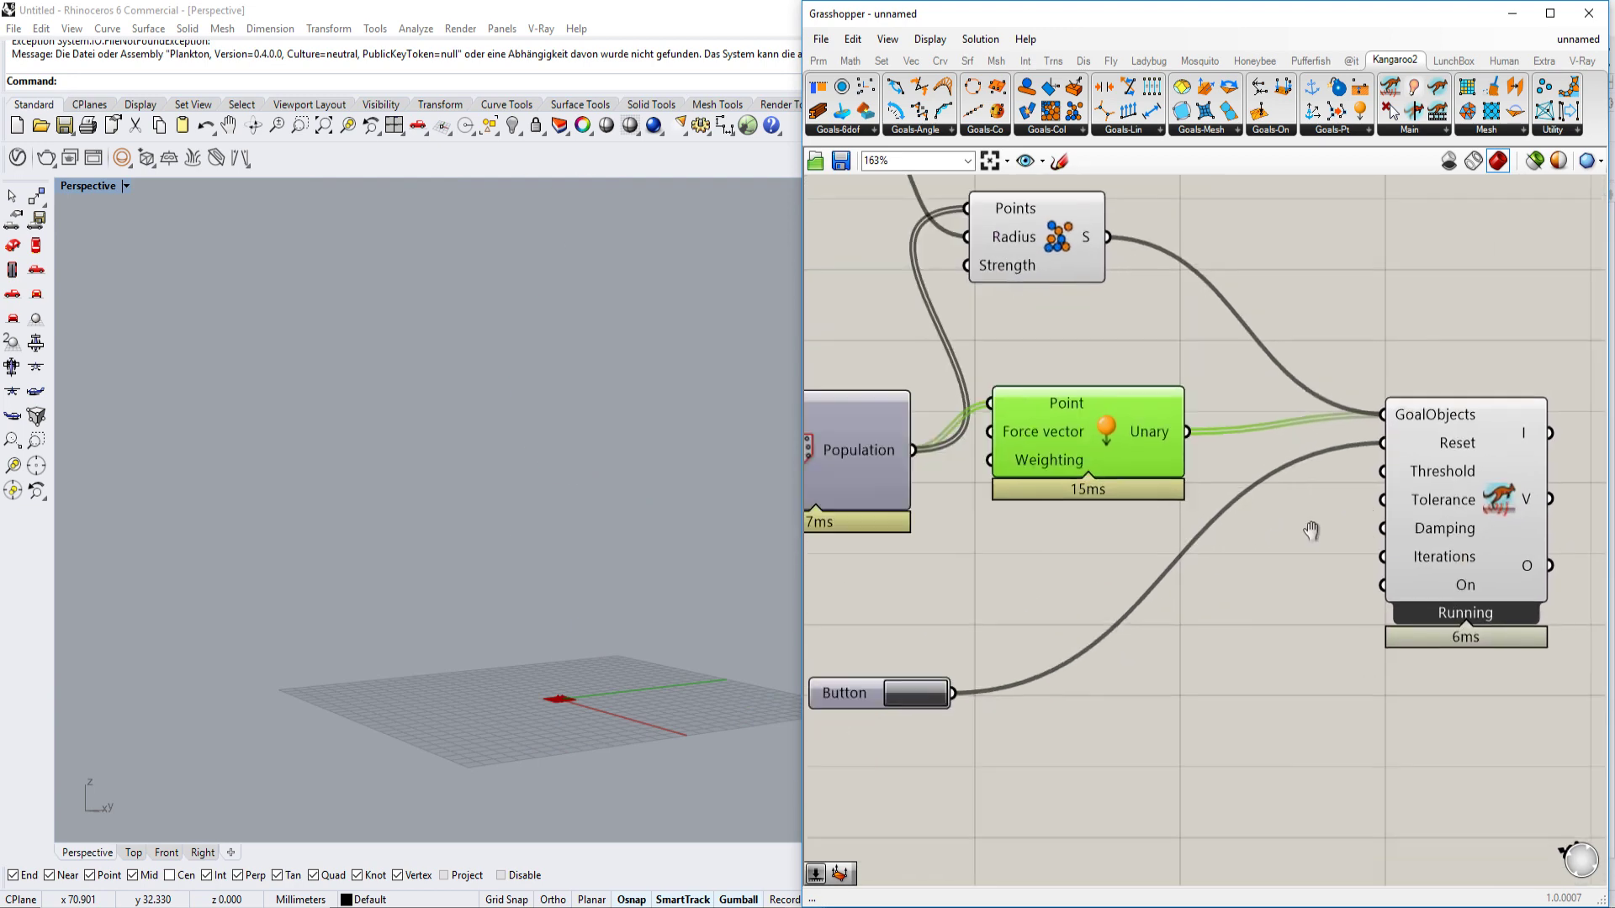
drag(1170, 447, 1218, 502)
right_drag(1133, 517, 1263, 486)
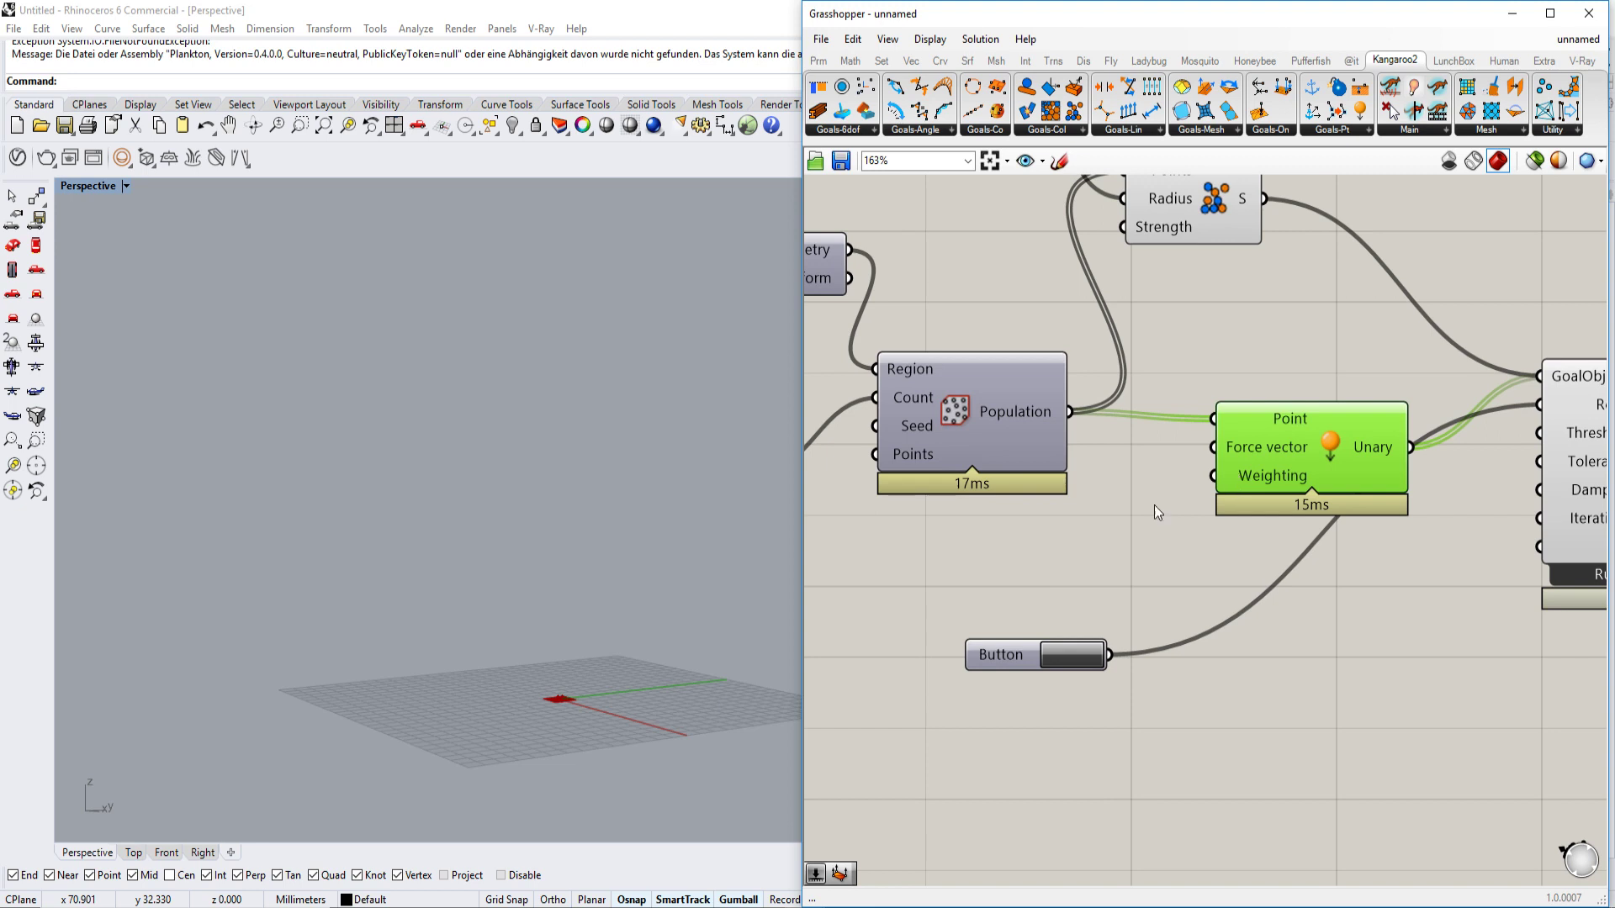
- Create a number slider for the Unary Force load set to -0.09
double_click(1093, 539)
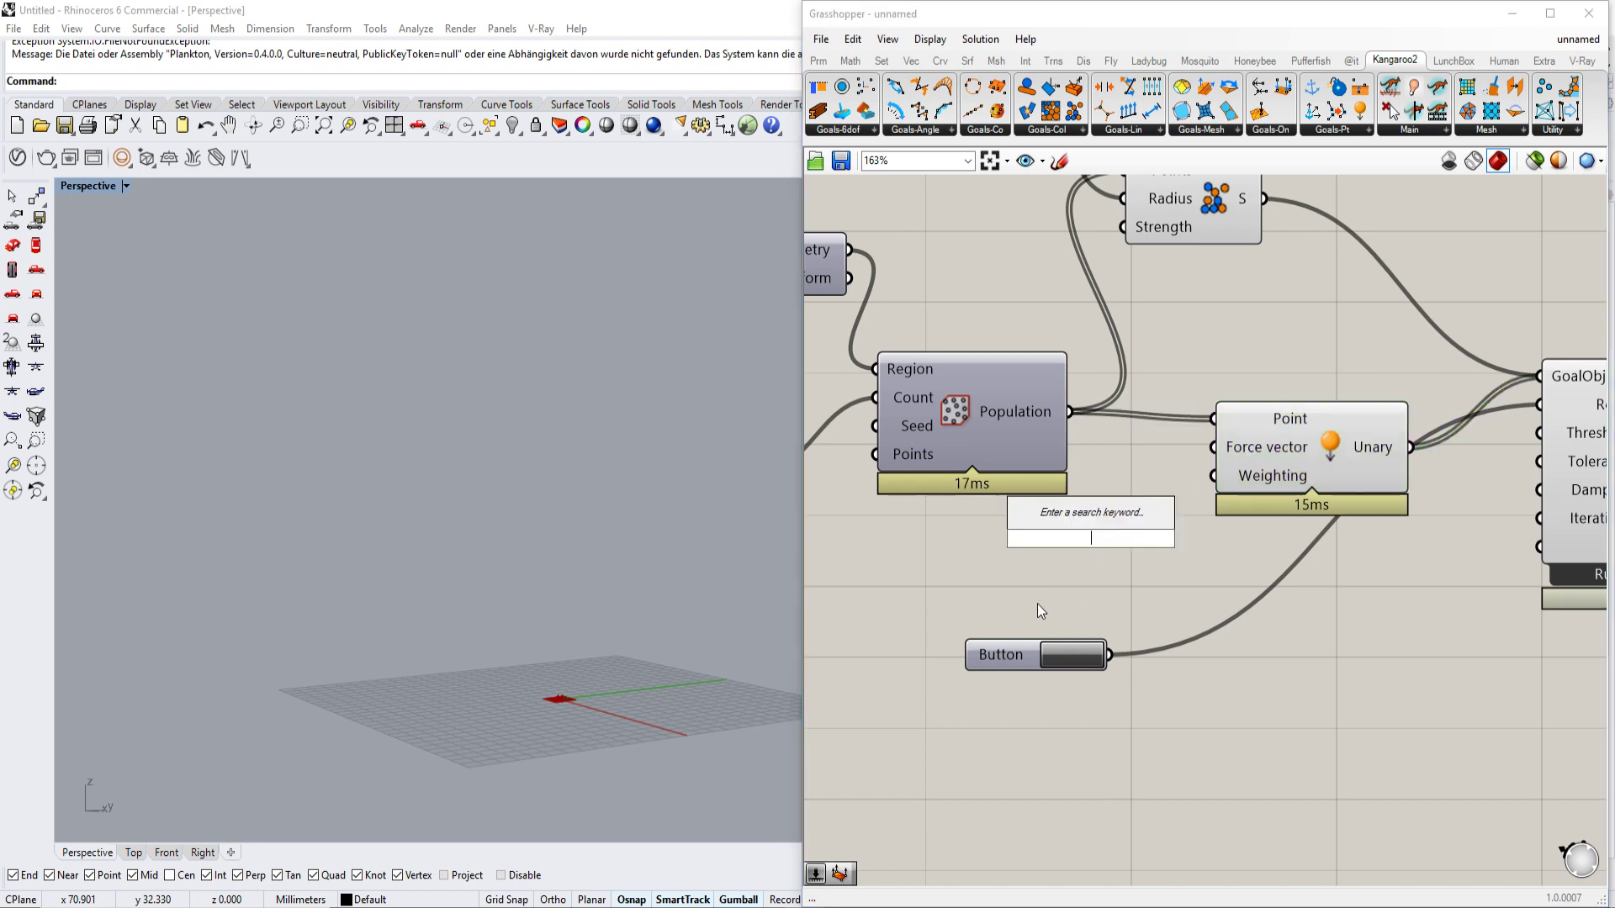
text(1.)
key(Return)
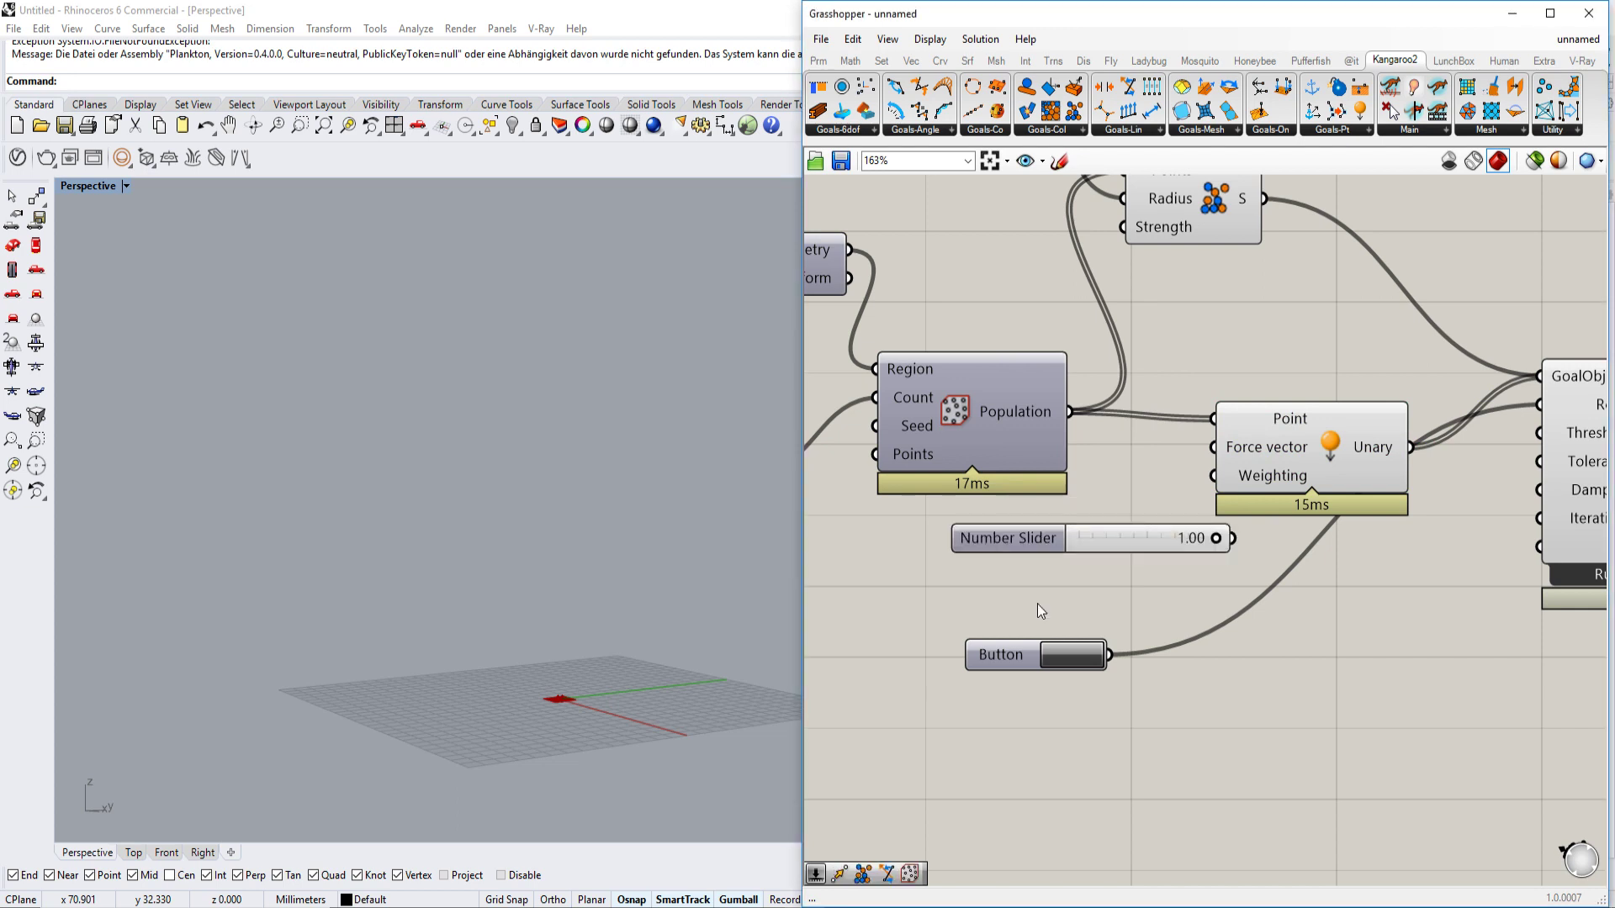
double_click(998, 531)
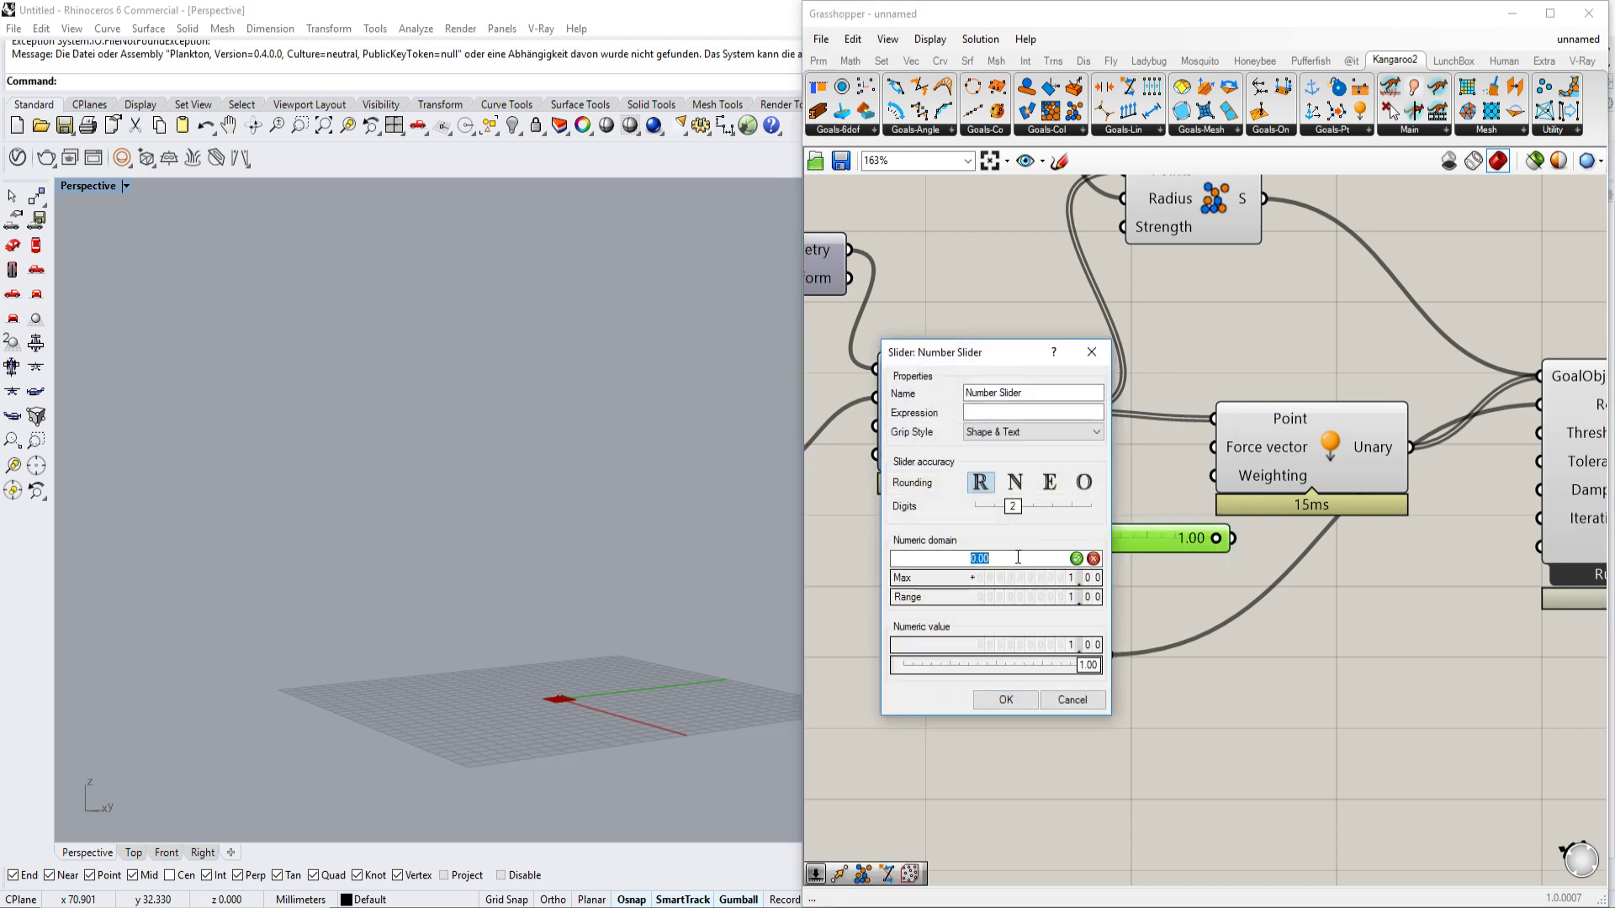
click(1006, 698)
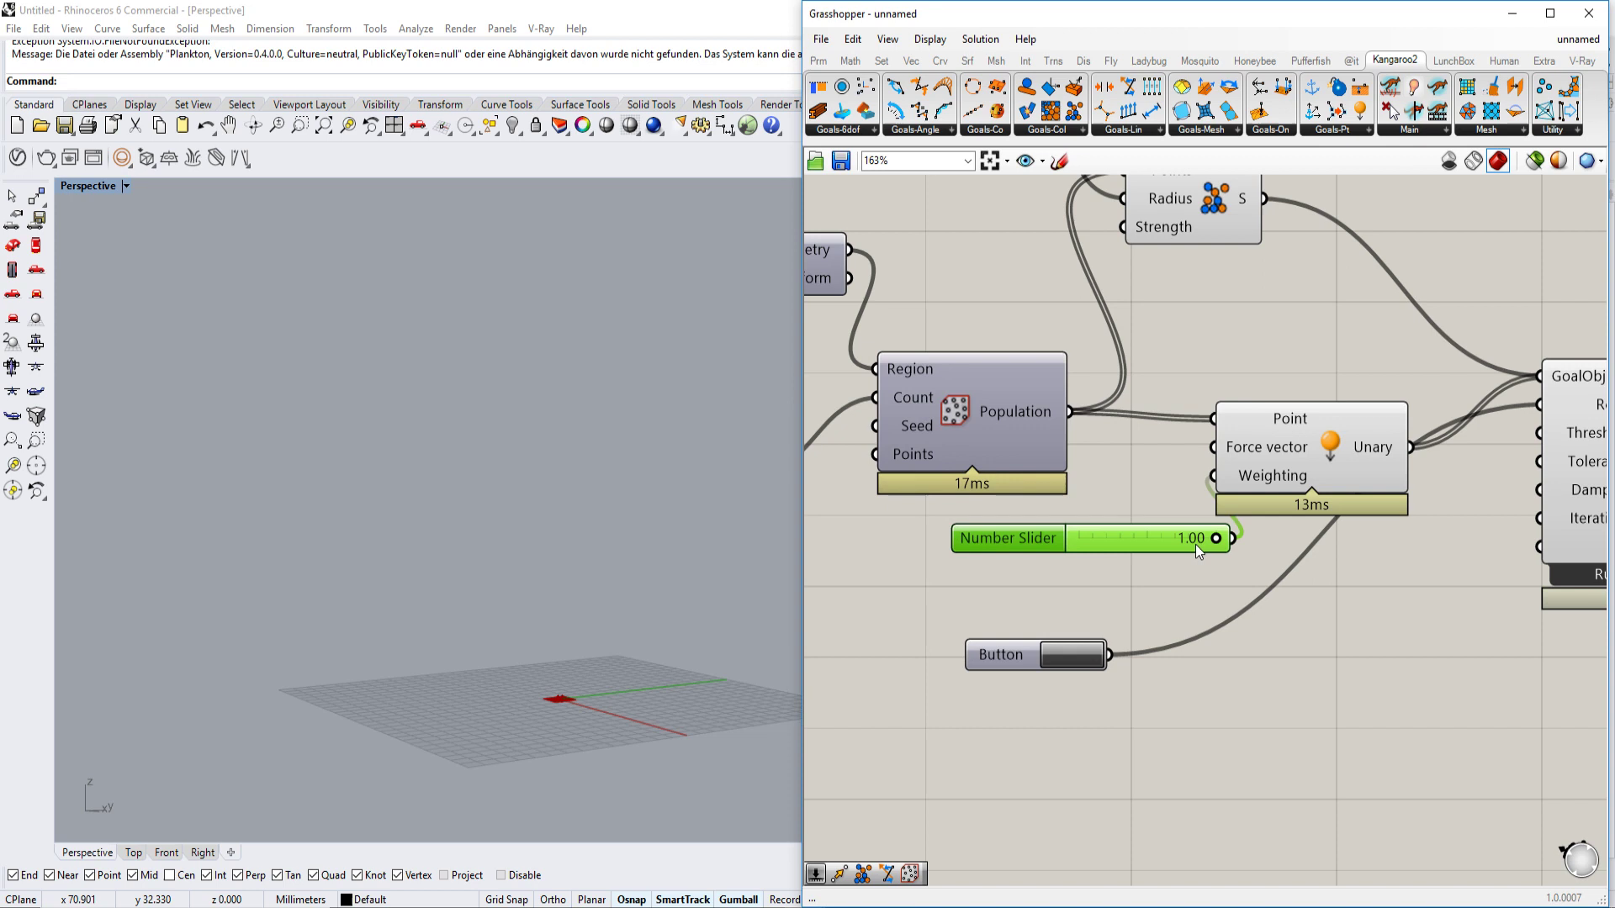
drag(1150, 544, 1140, 542)
- Reset the simulation and orbit the Rhino view to watch the points move
click(1079, 656)
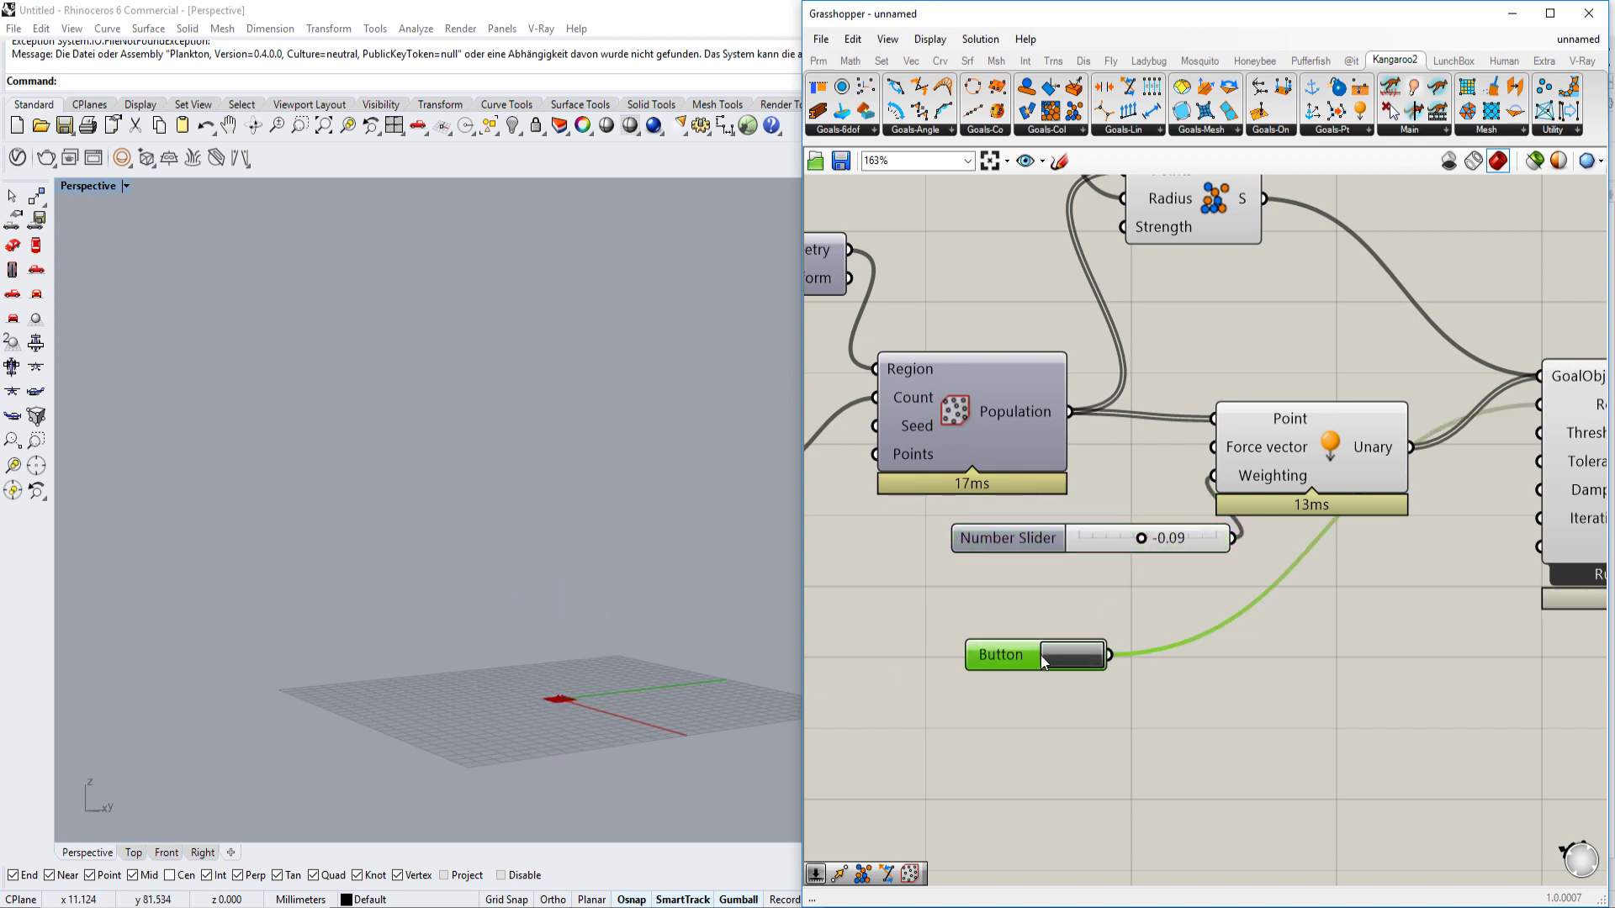
click(1044, 658)
scroll(555, 631, up, 3)
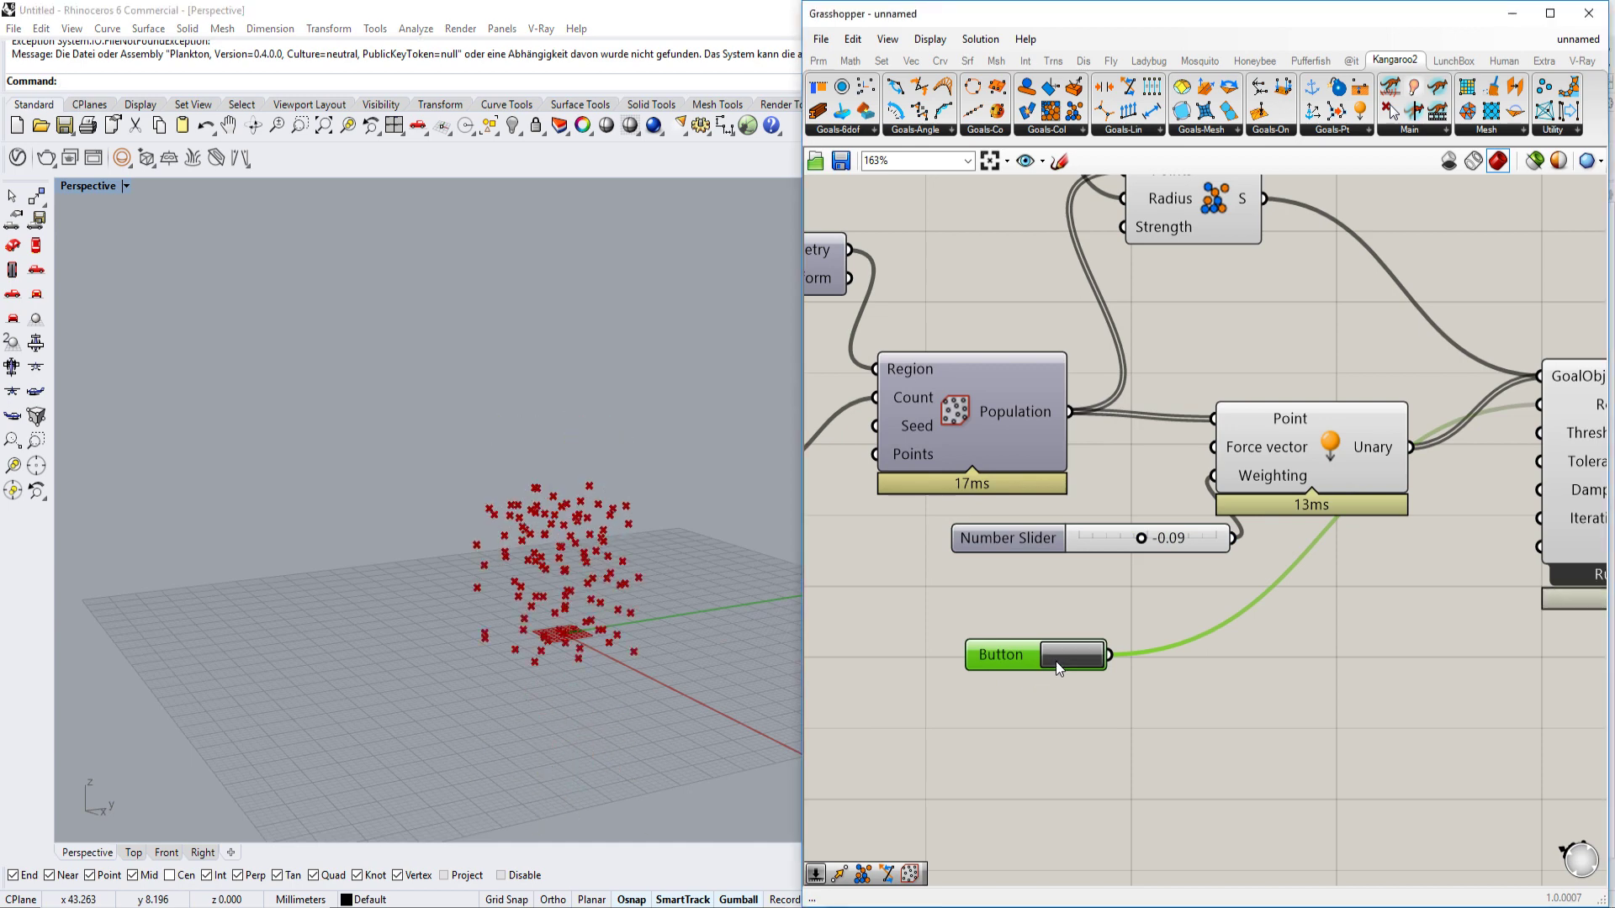
click(477, 697)
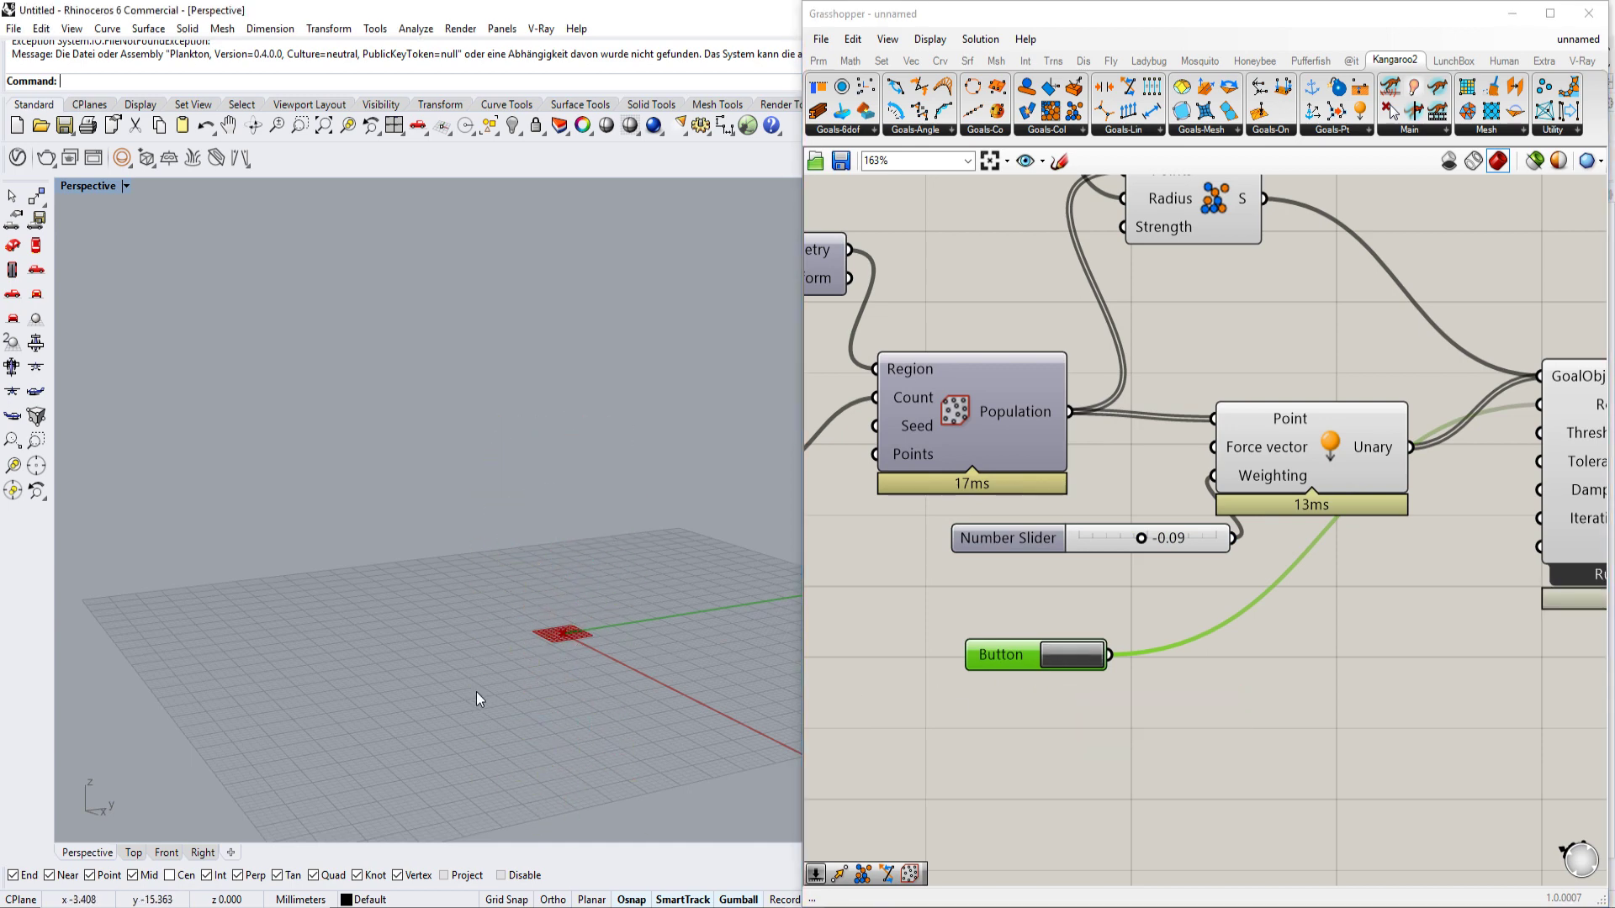
right_drag(477, 698, 478, 180)
click(1077, 640)
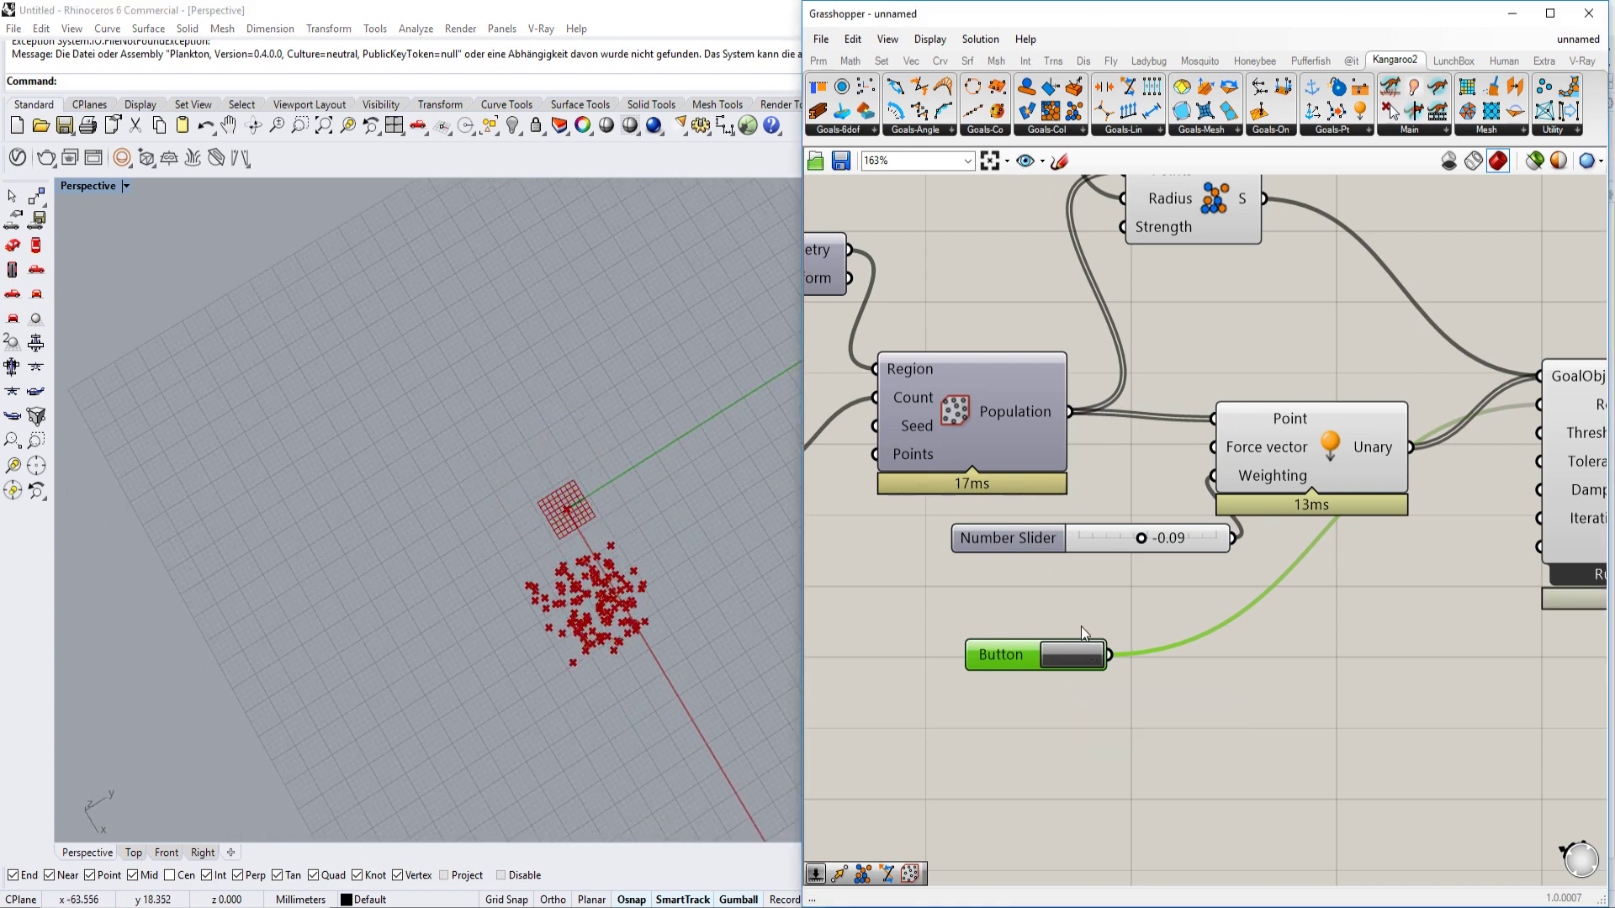
mouse_move(787, 586)
right_down()
mouse_move(750, 459)
mouse_move(642, 472)
mouse_move(642, 574)
mouse_move(530, 655)
right_up()
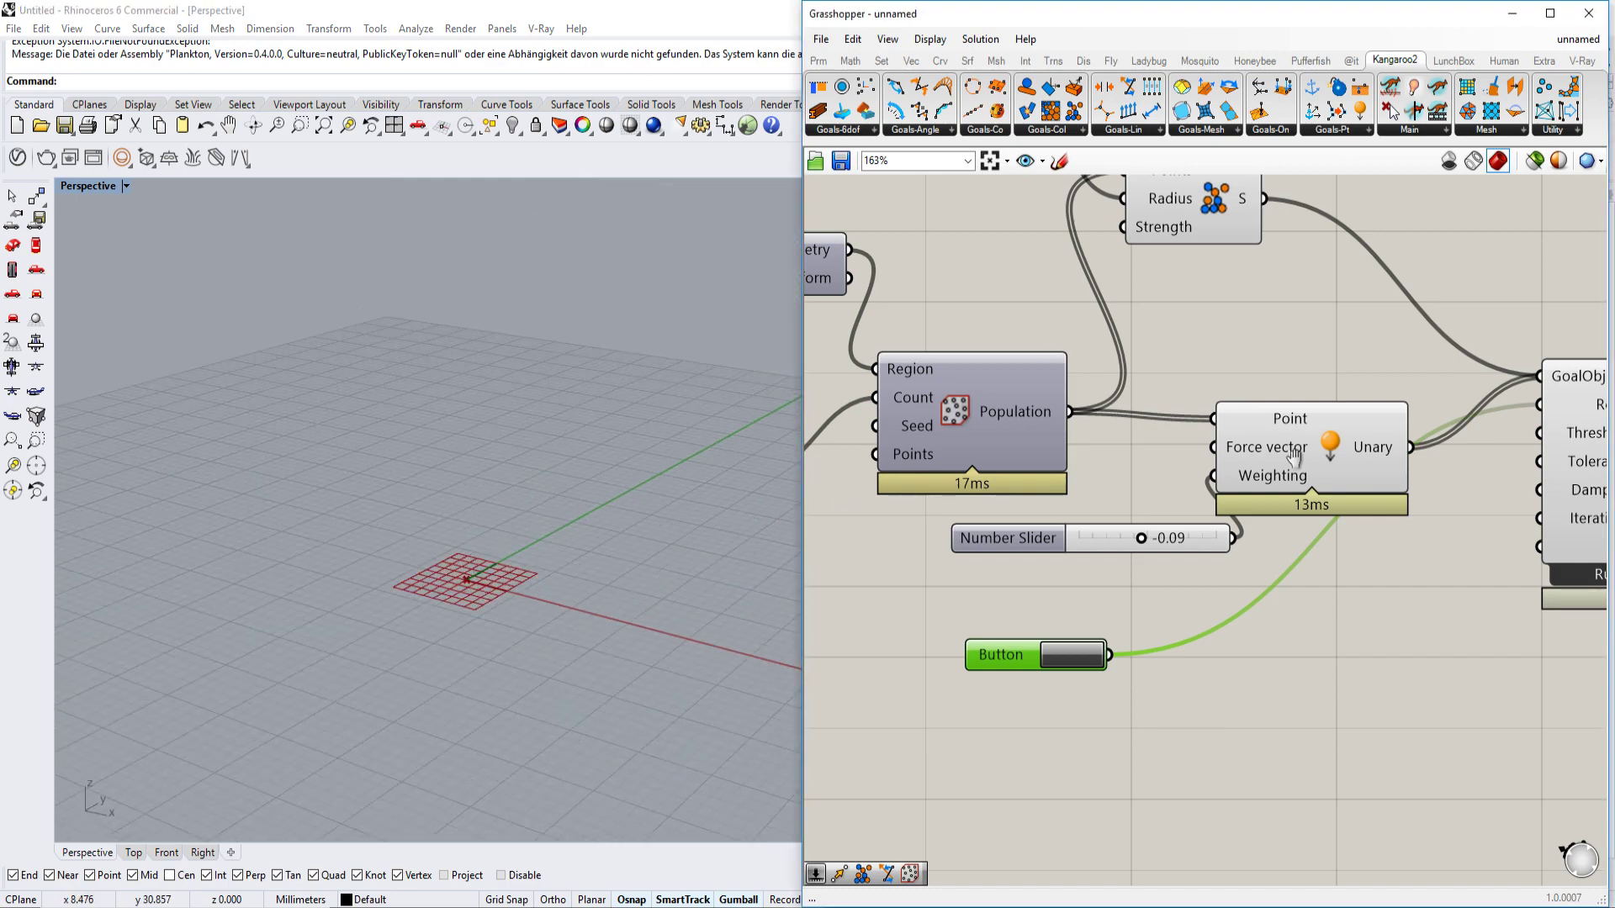
right_drag(1578, 435, 1301, 480)
click(1448, 537)
- Add a Kangaroo2 Floor goal into the solver's GoalObjects and reset the simulation
click(1014, 473)
drag(1013, 474, 1033, 438)
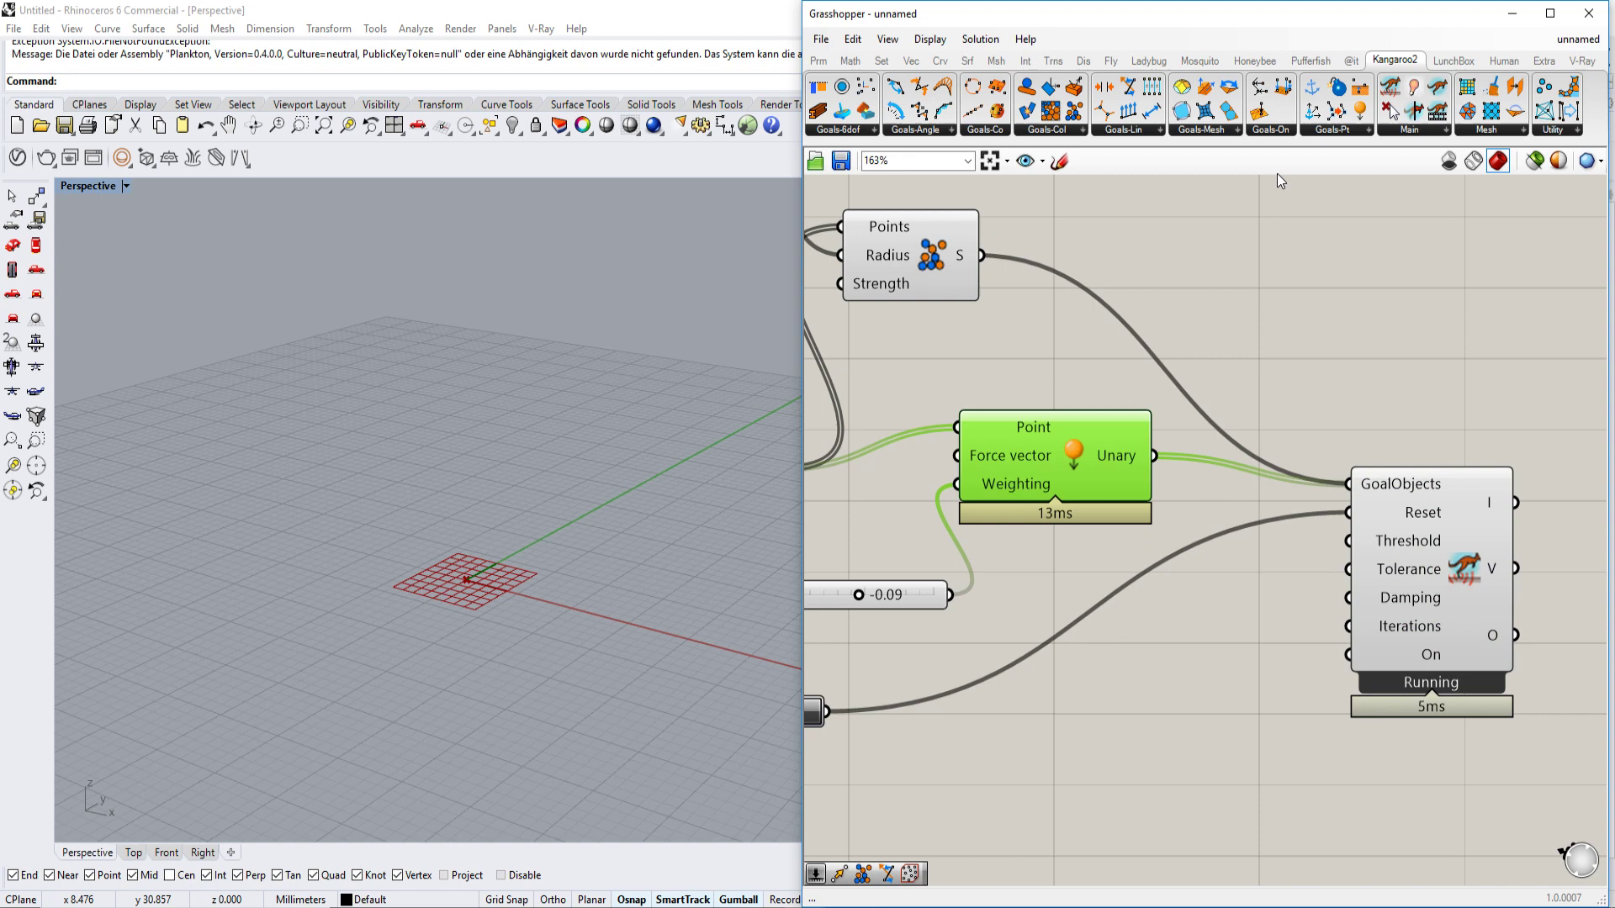
click(1331, 130)
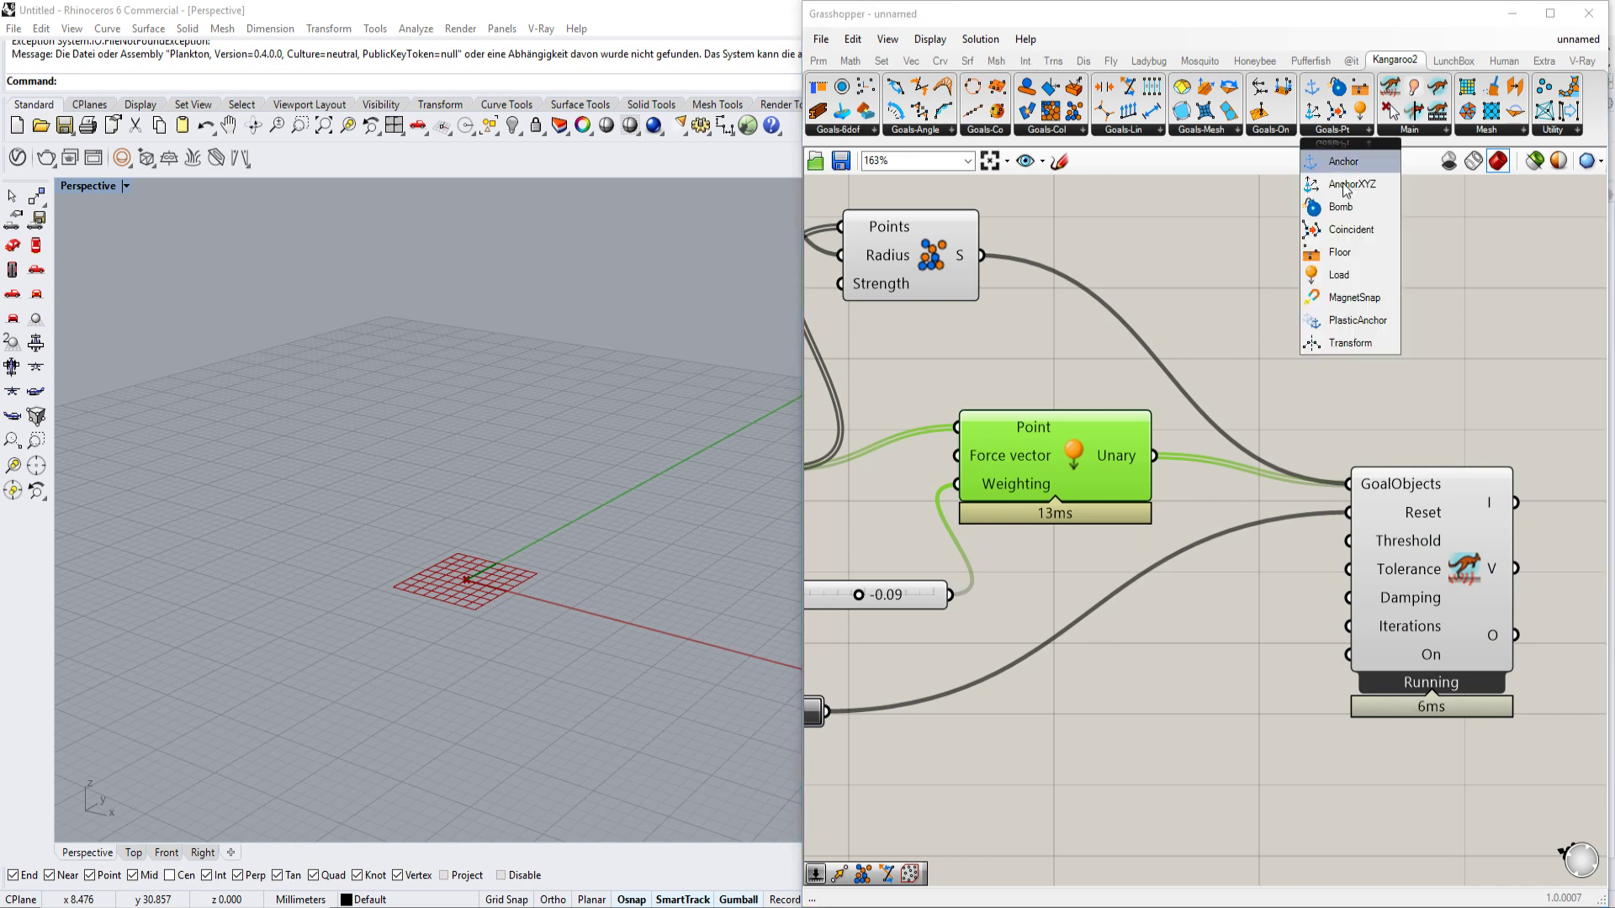
click(1356, 247)
click(1275, 234)
scroll(1298, 308, down, 1)
right_drag(1298, 308, 1278, 339)
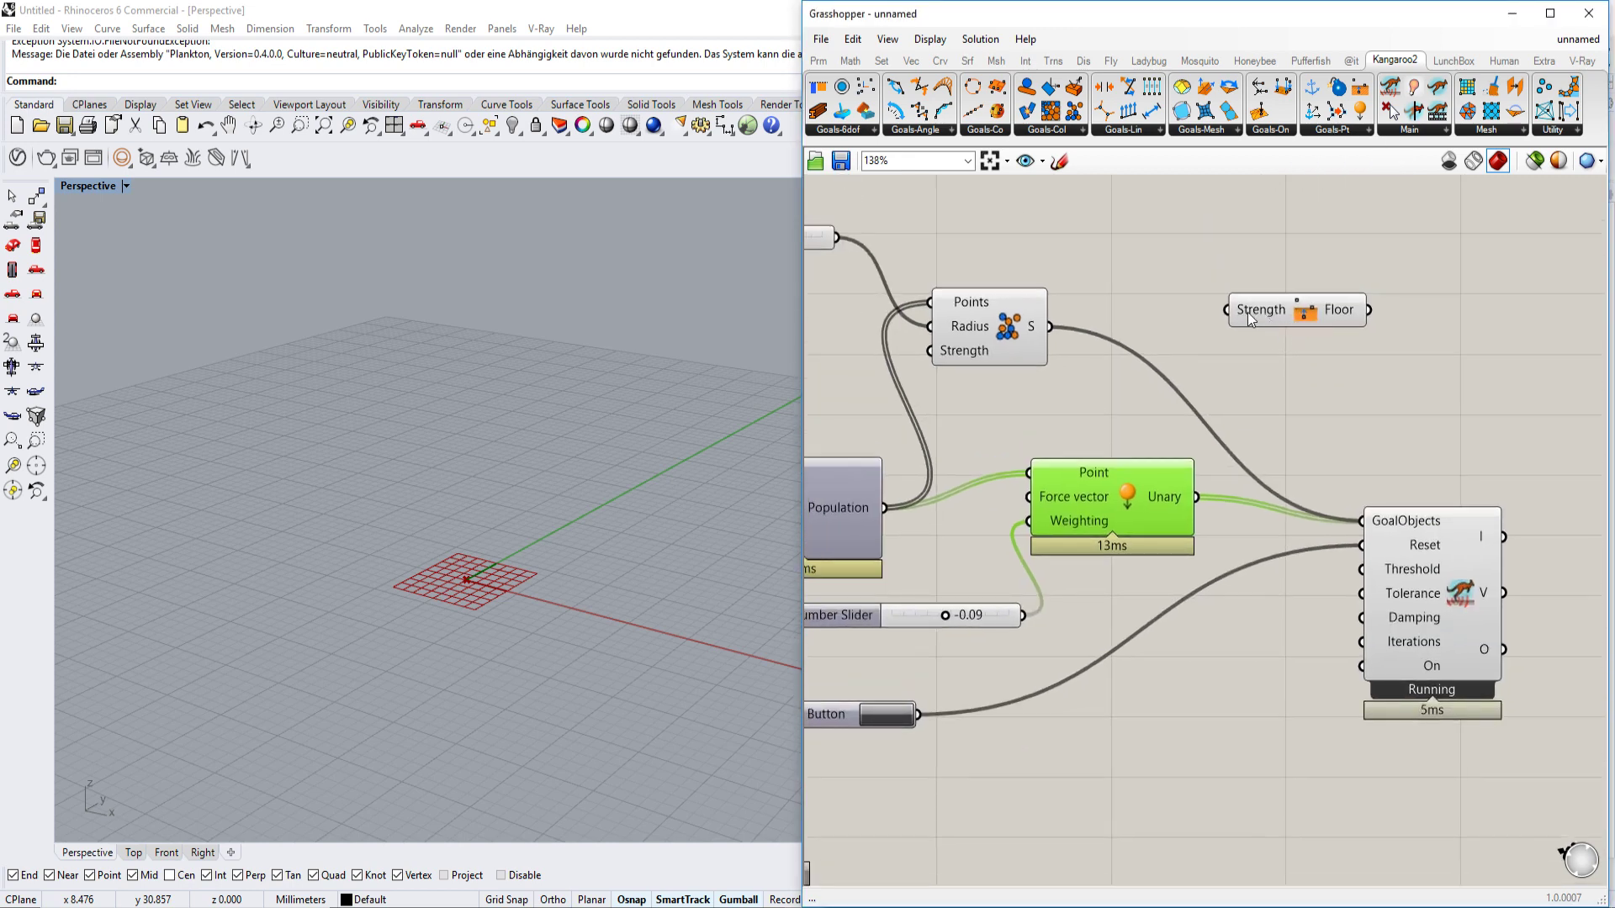
drag(1367, 310, 1365, 520)
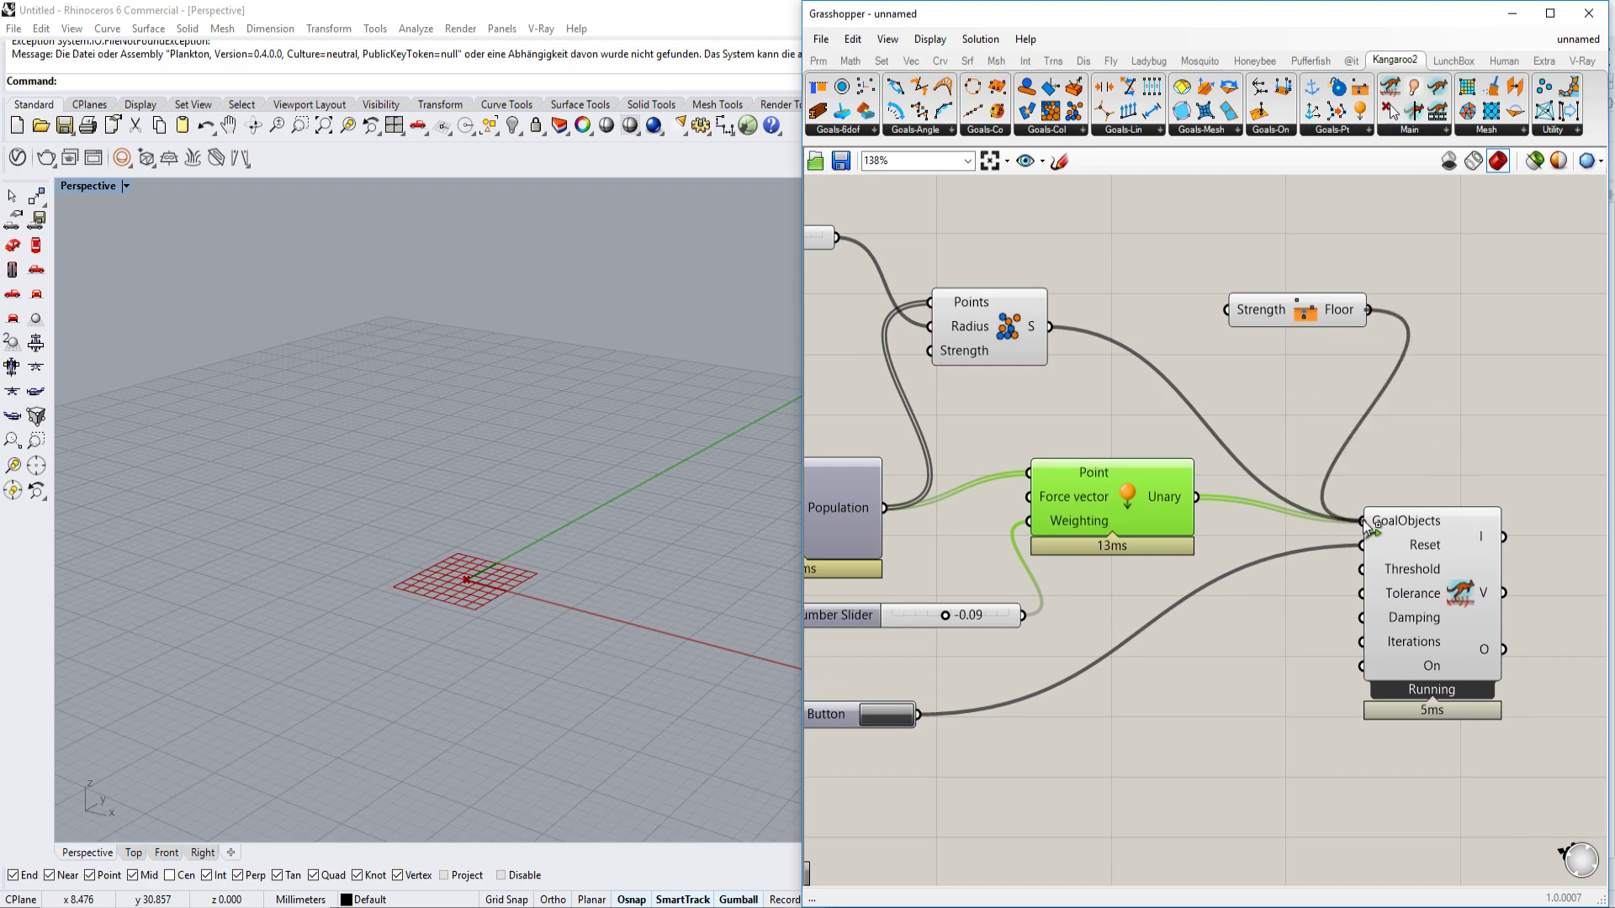
right_drag(953, 692, 1124, 665)
click(1063, 688)
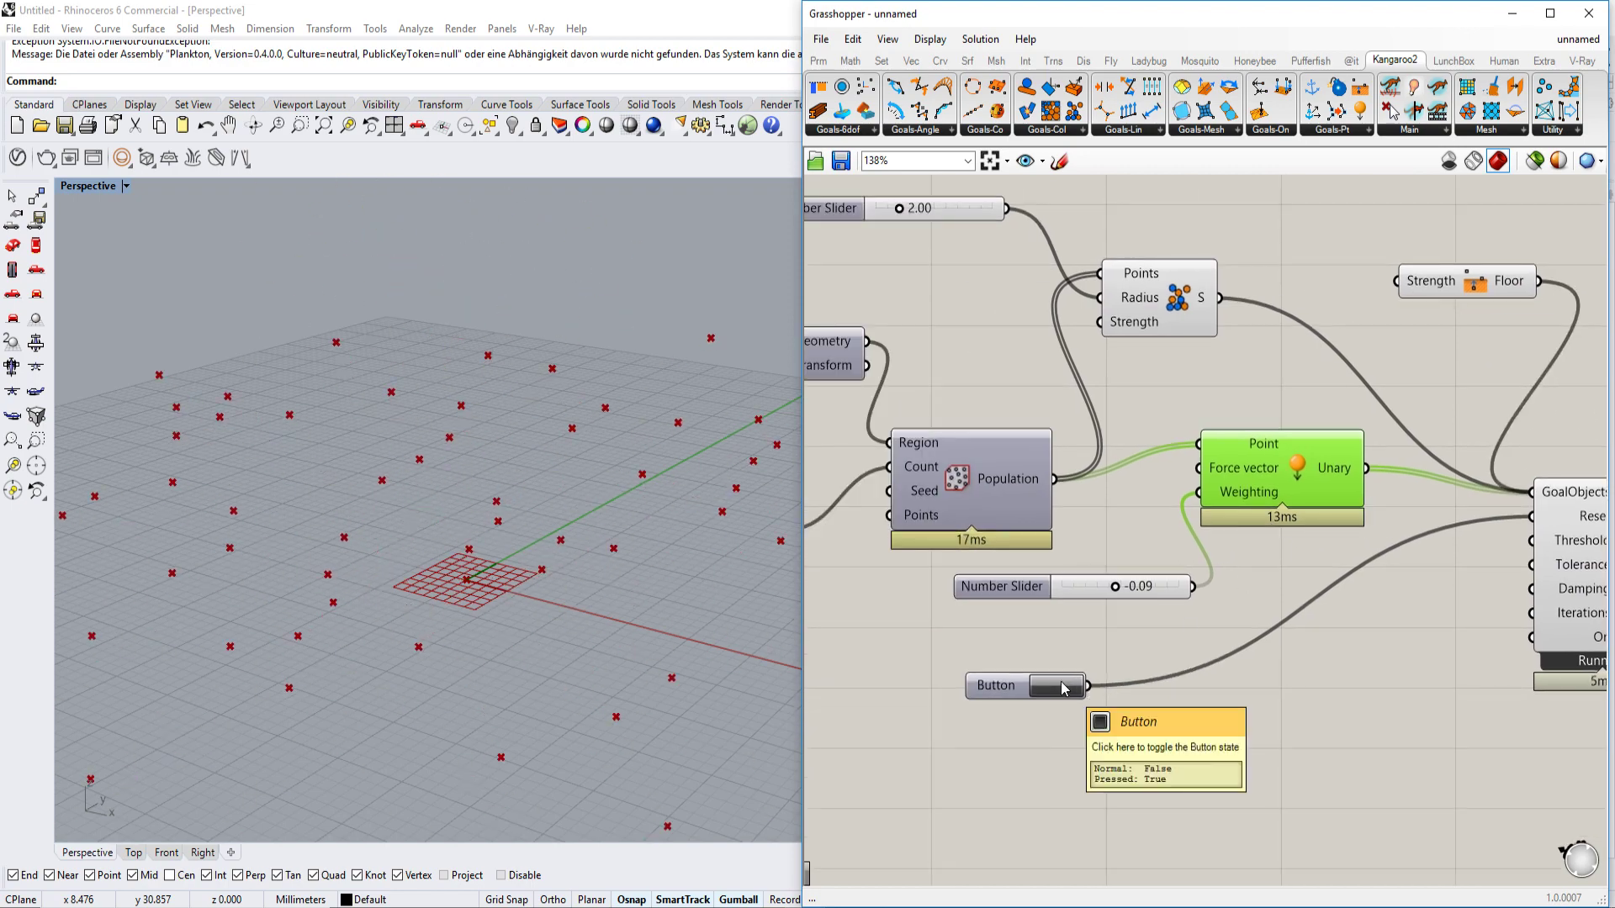
- Rerun the simulation several times with the reset Button
click(1077, 688)
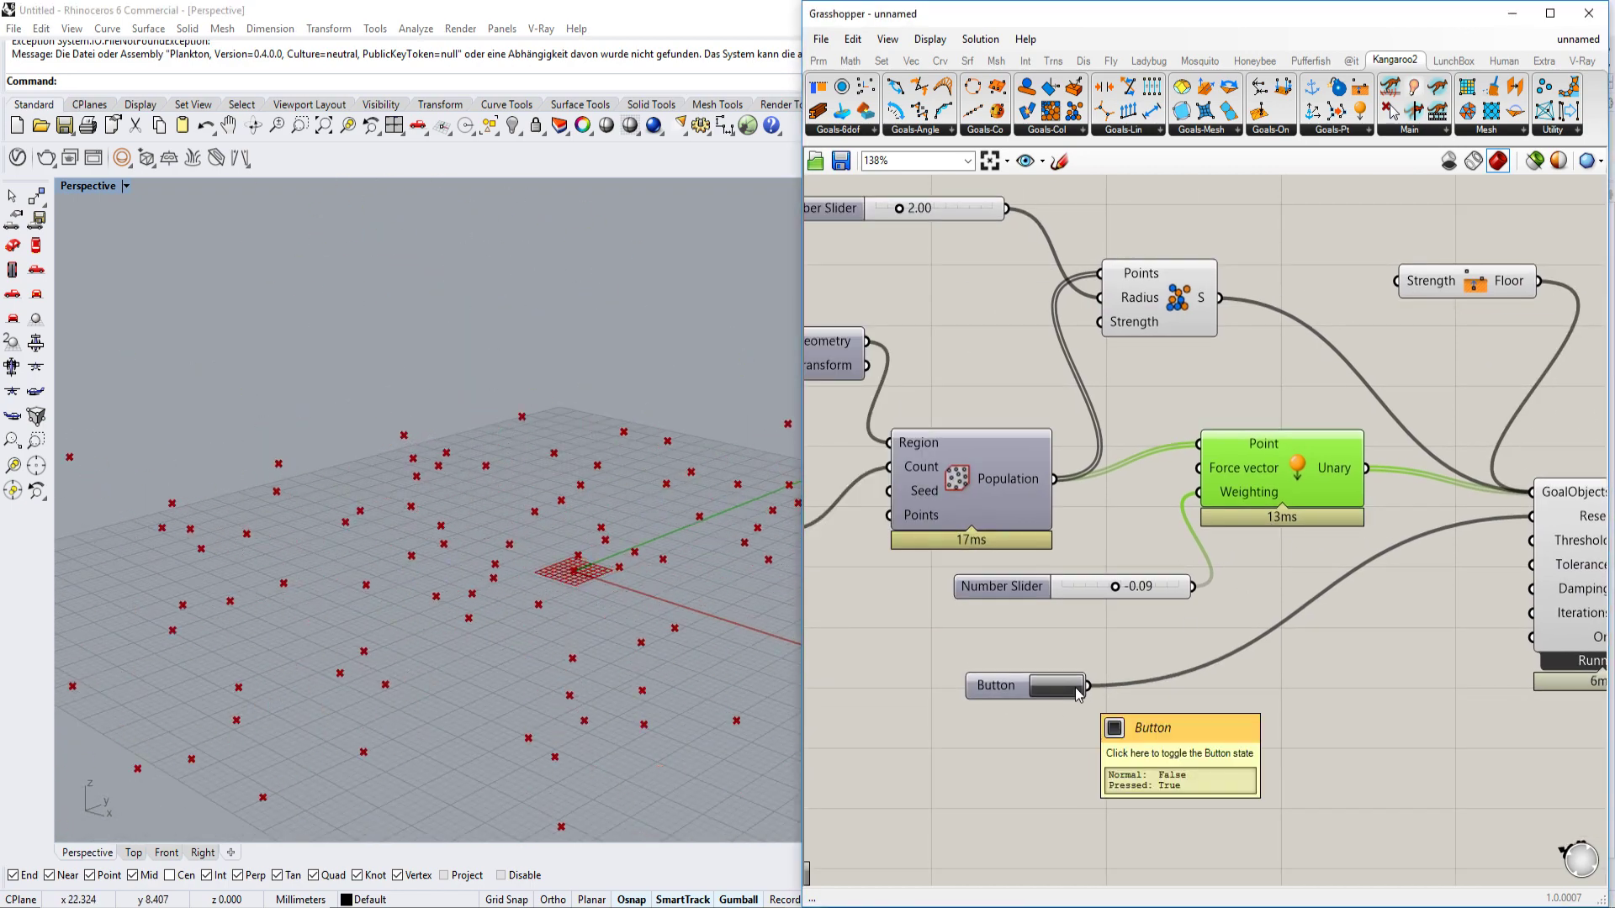
click(1076, 687)
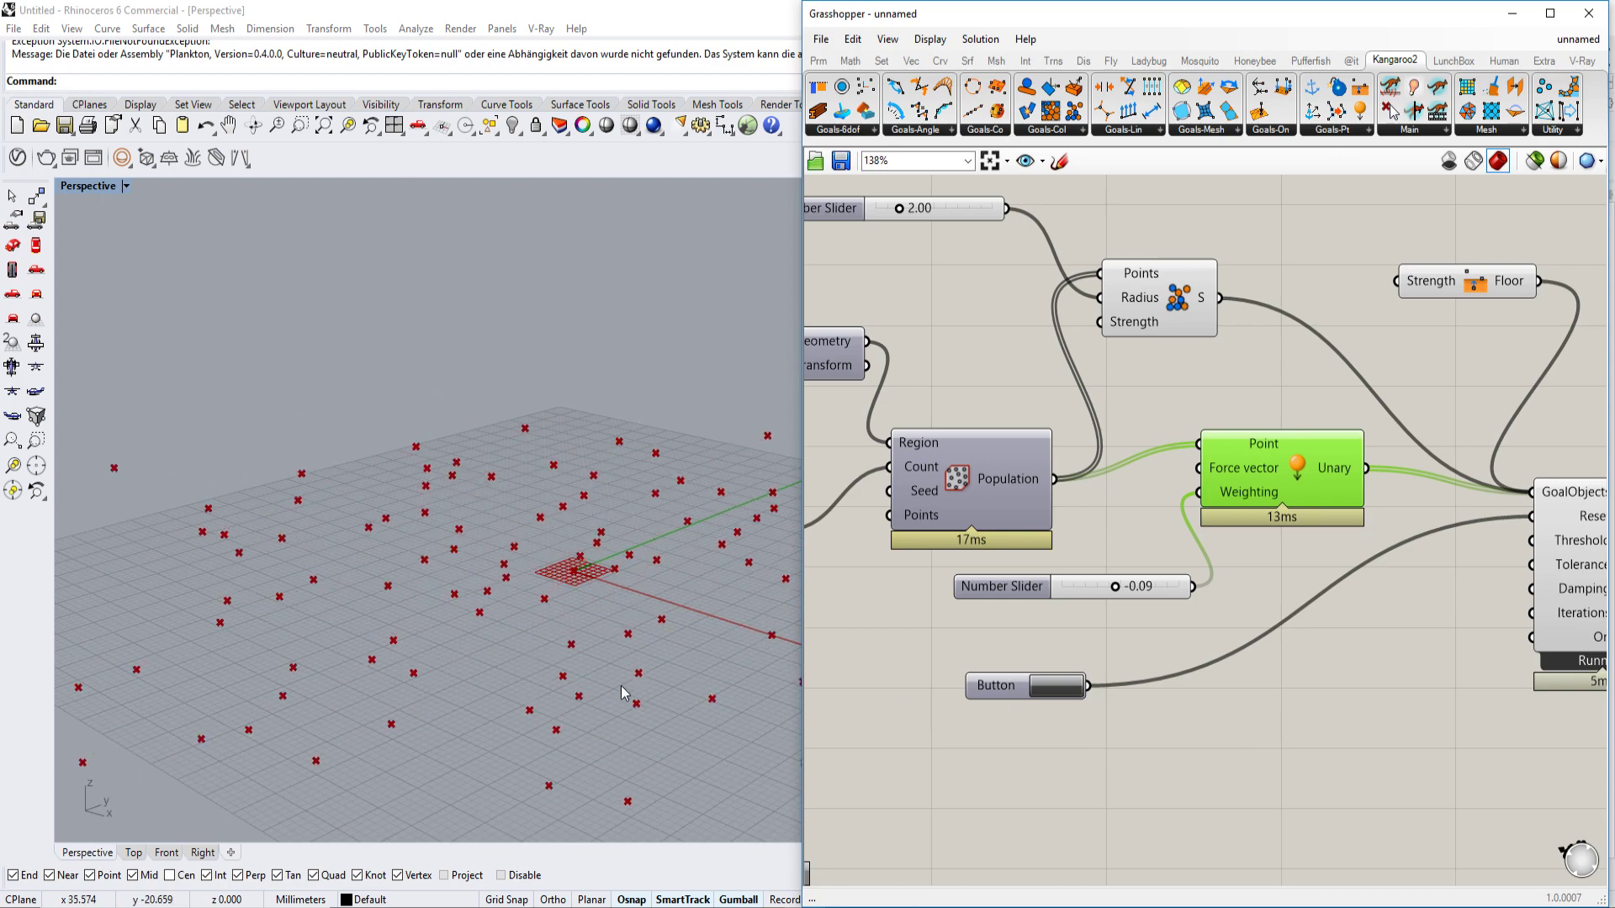
click(1055, 686)
right_drag(1055, 687, 1060, 719)
scroll(1132, 635, up, 1)
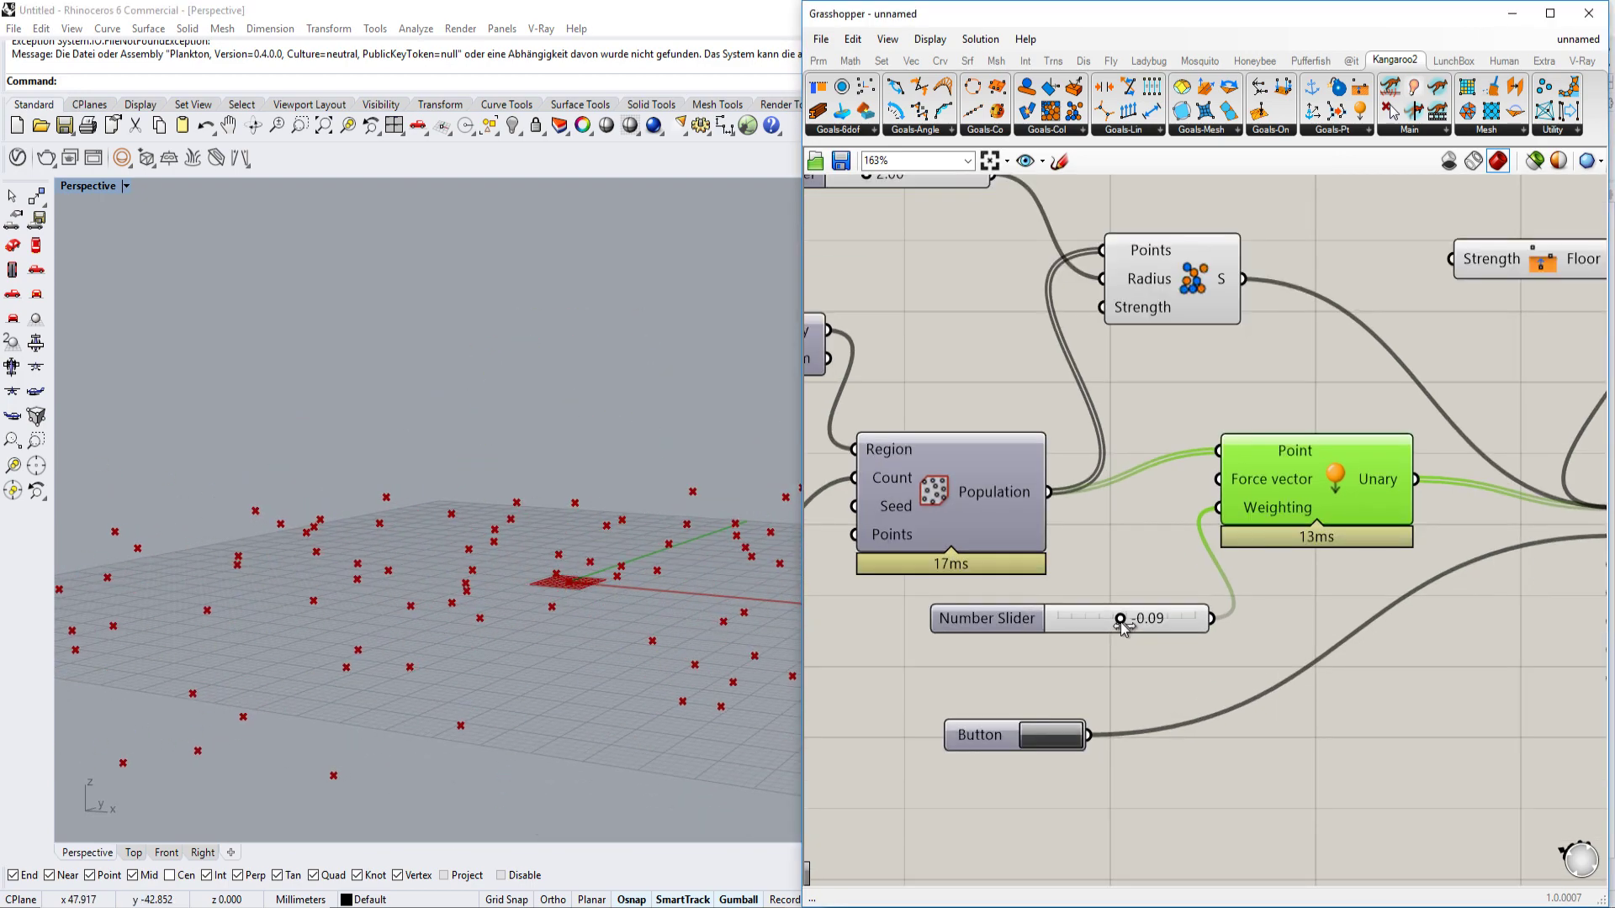
click(1046, 736)
scroll(1129, 624, up, 2)
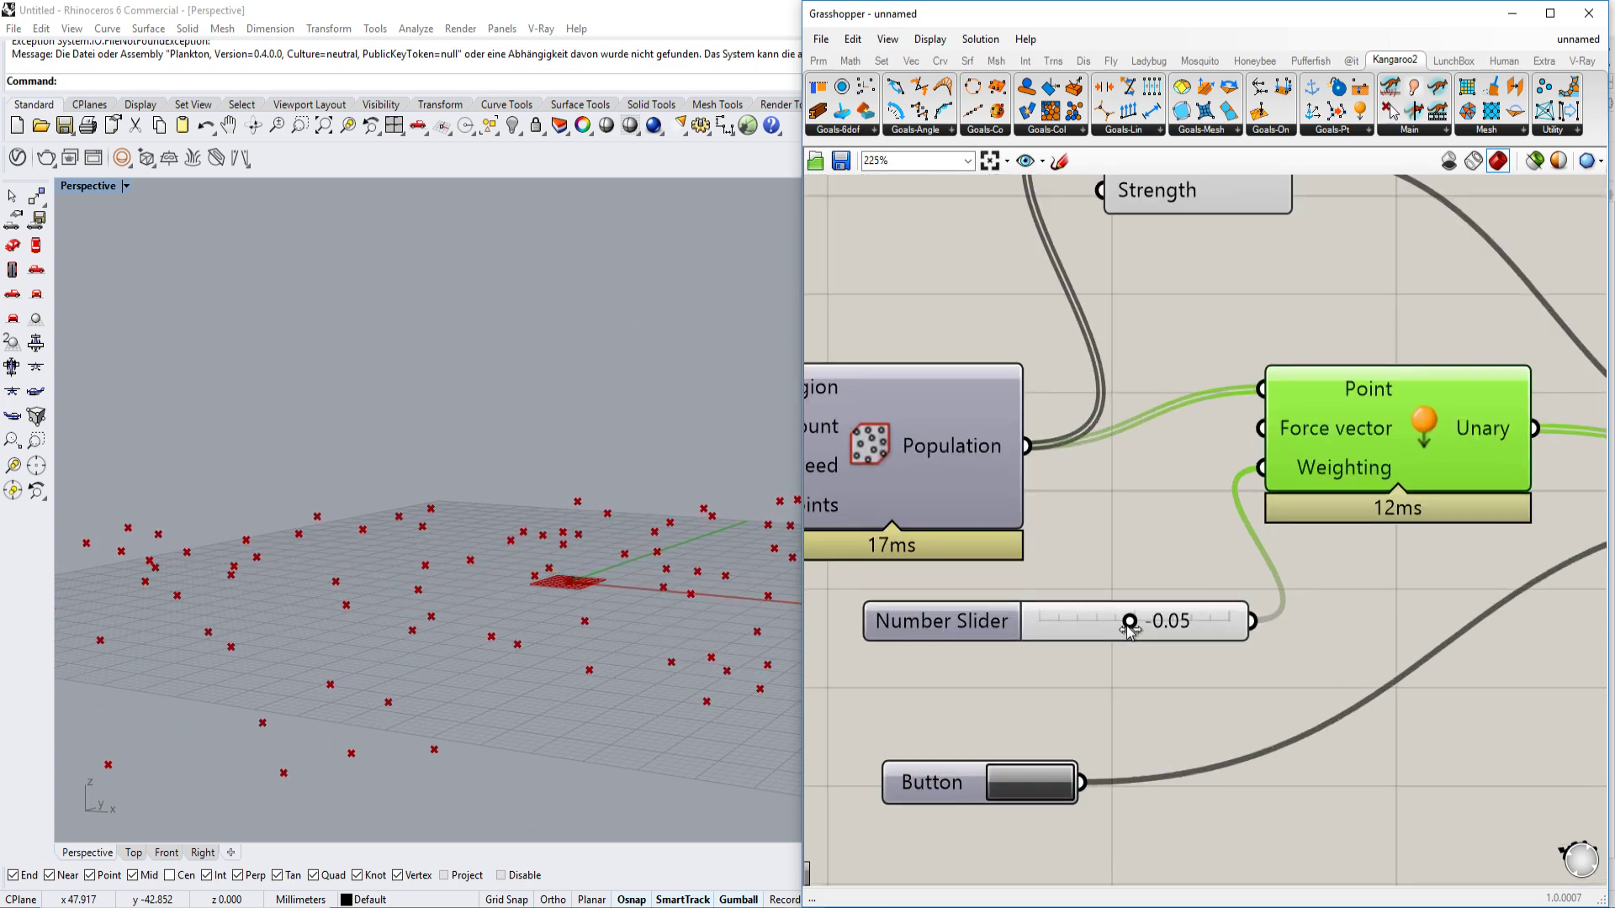
click(1027, 791)
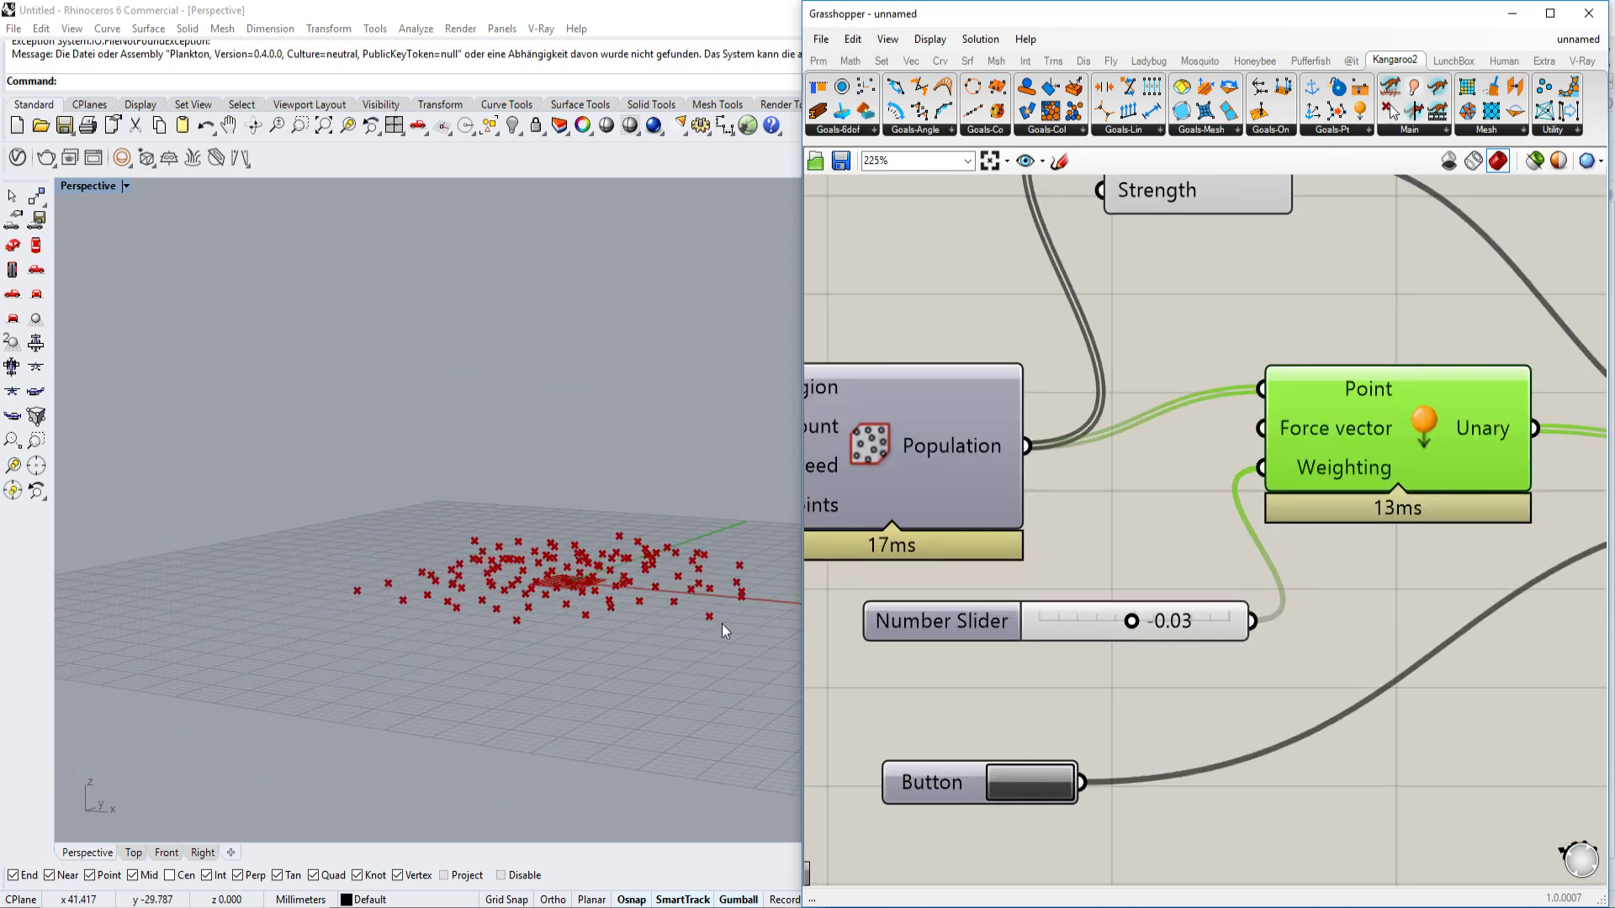
scroll(871, 563, down, 5)
scroll(871, 564, up, 4)
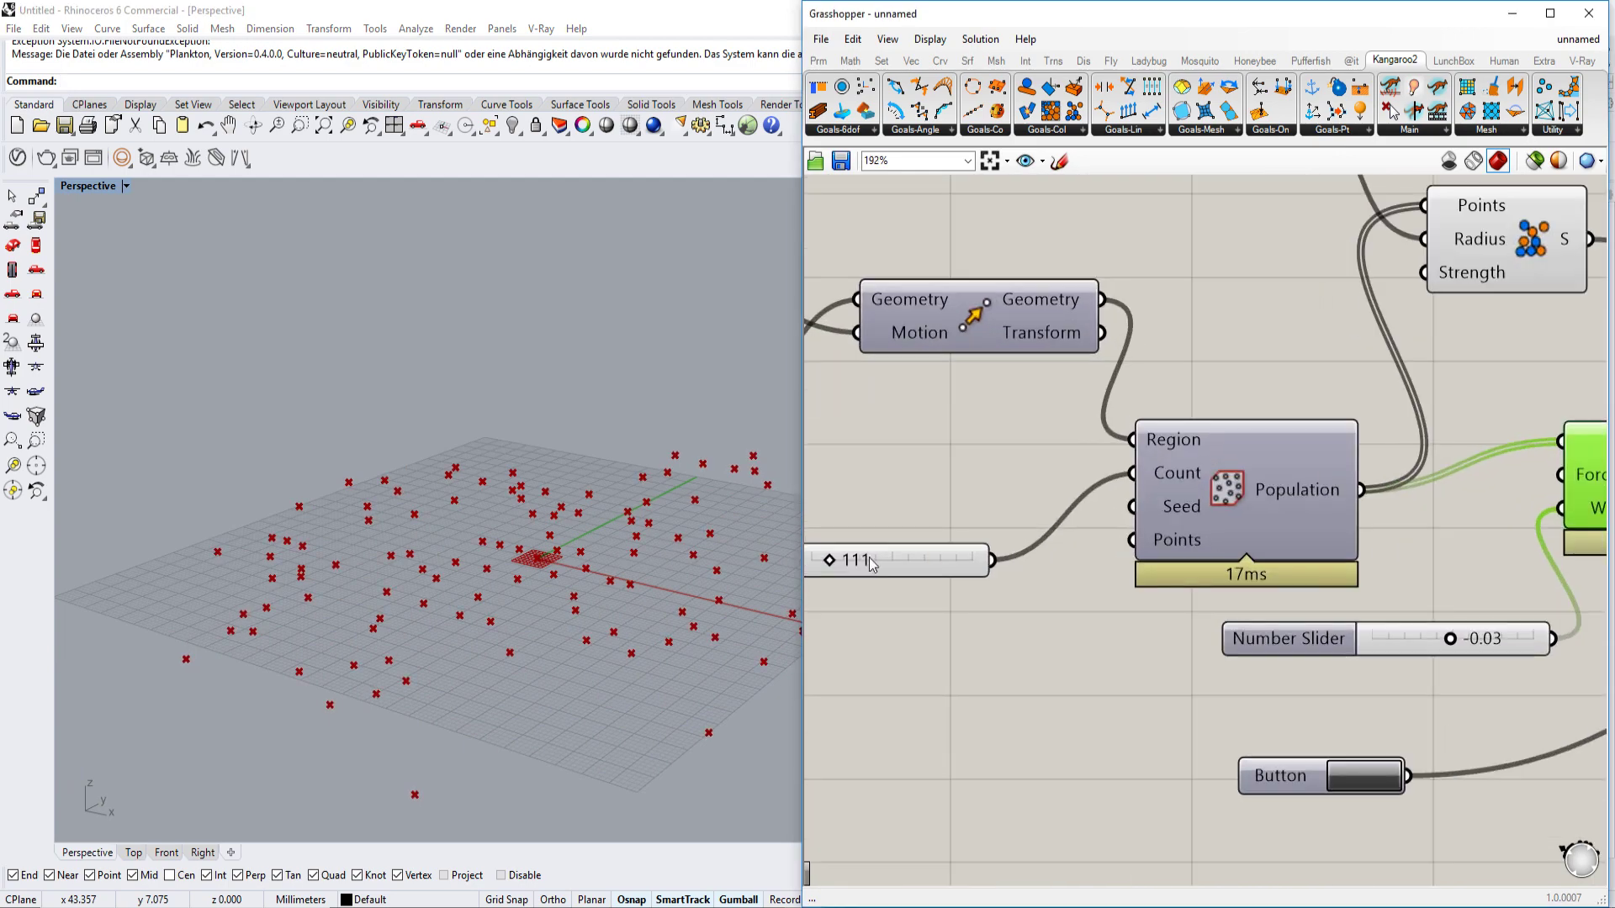
- Raise the population count from 111 to 299, then 555, and reset
drag(829, 563, 865, 565)
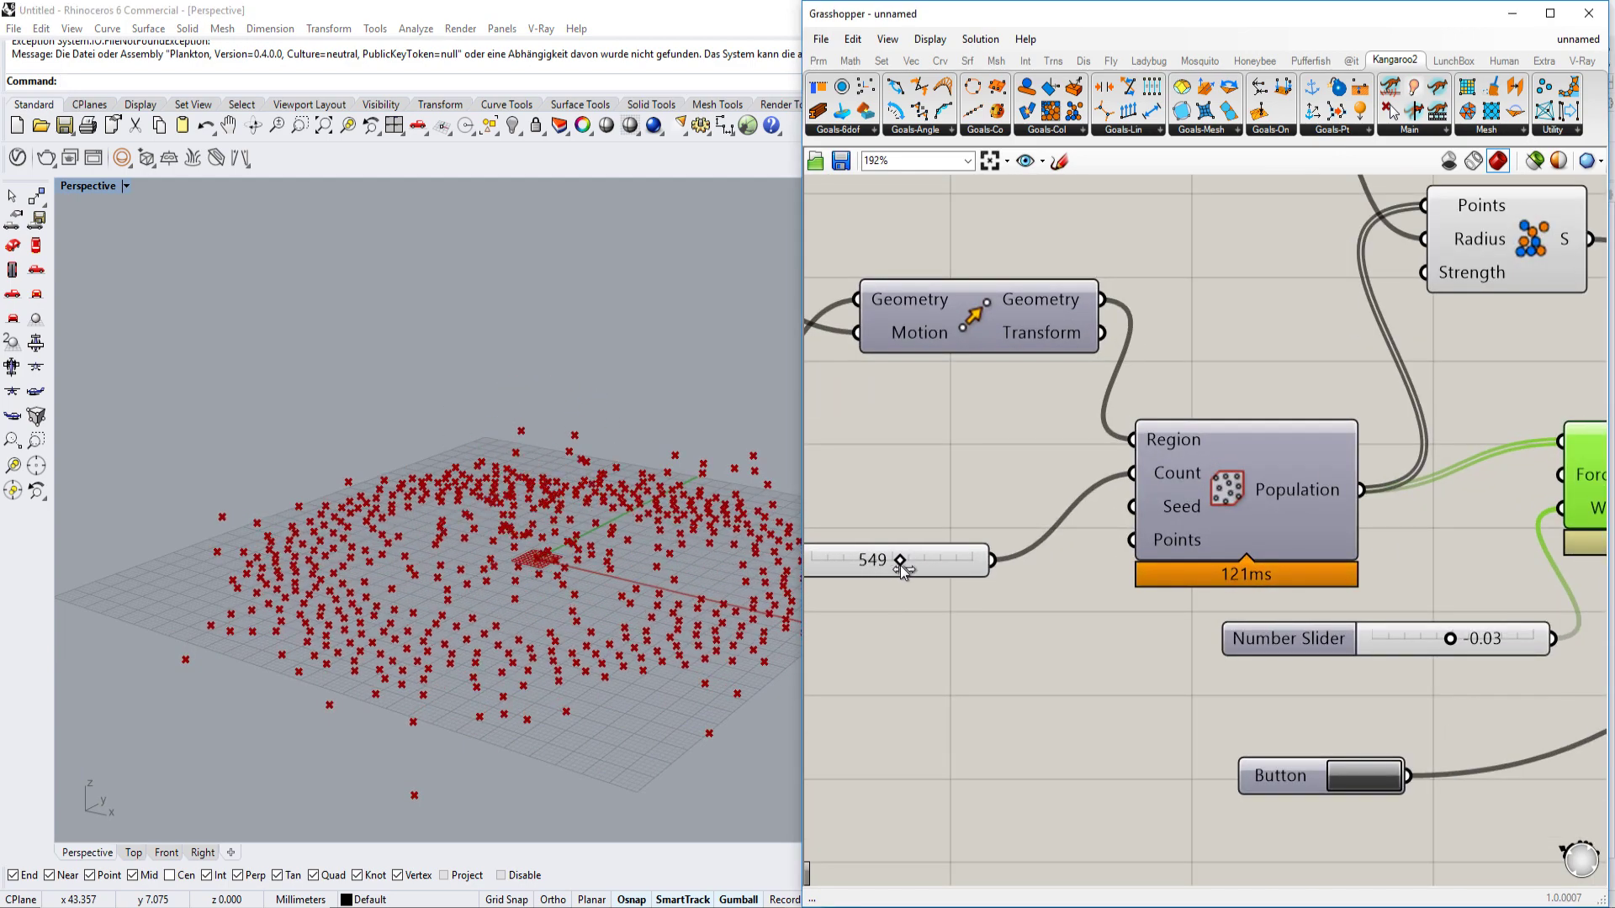
drag(892, 568, 901, 561)
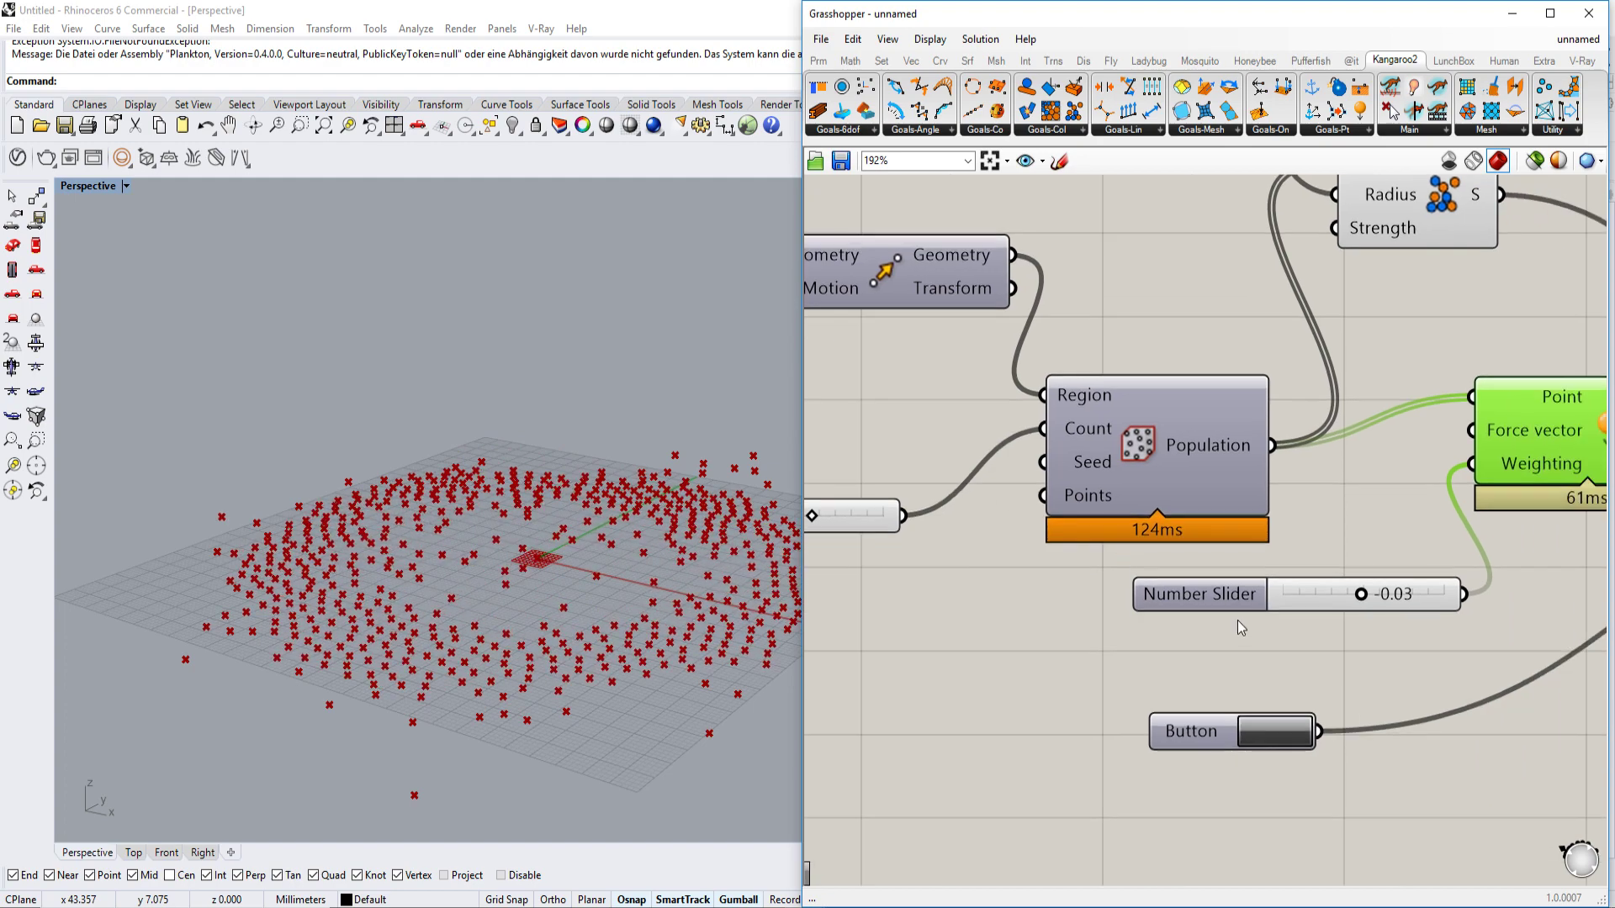
scroll(1238, 620, down, 4)
scroll(1404, 678, up, 2)
scroll(1181, 597, up, 1)
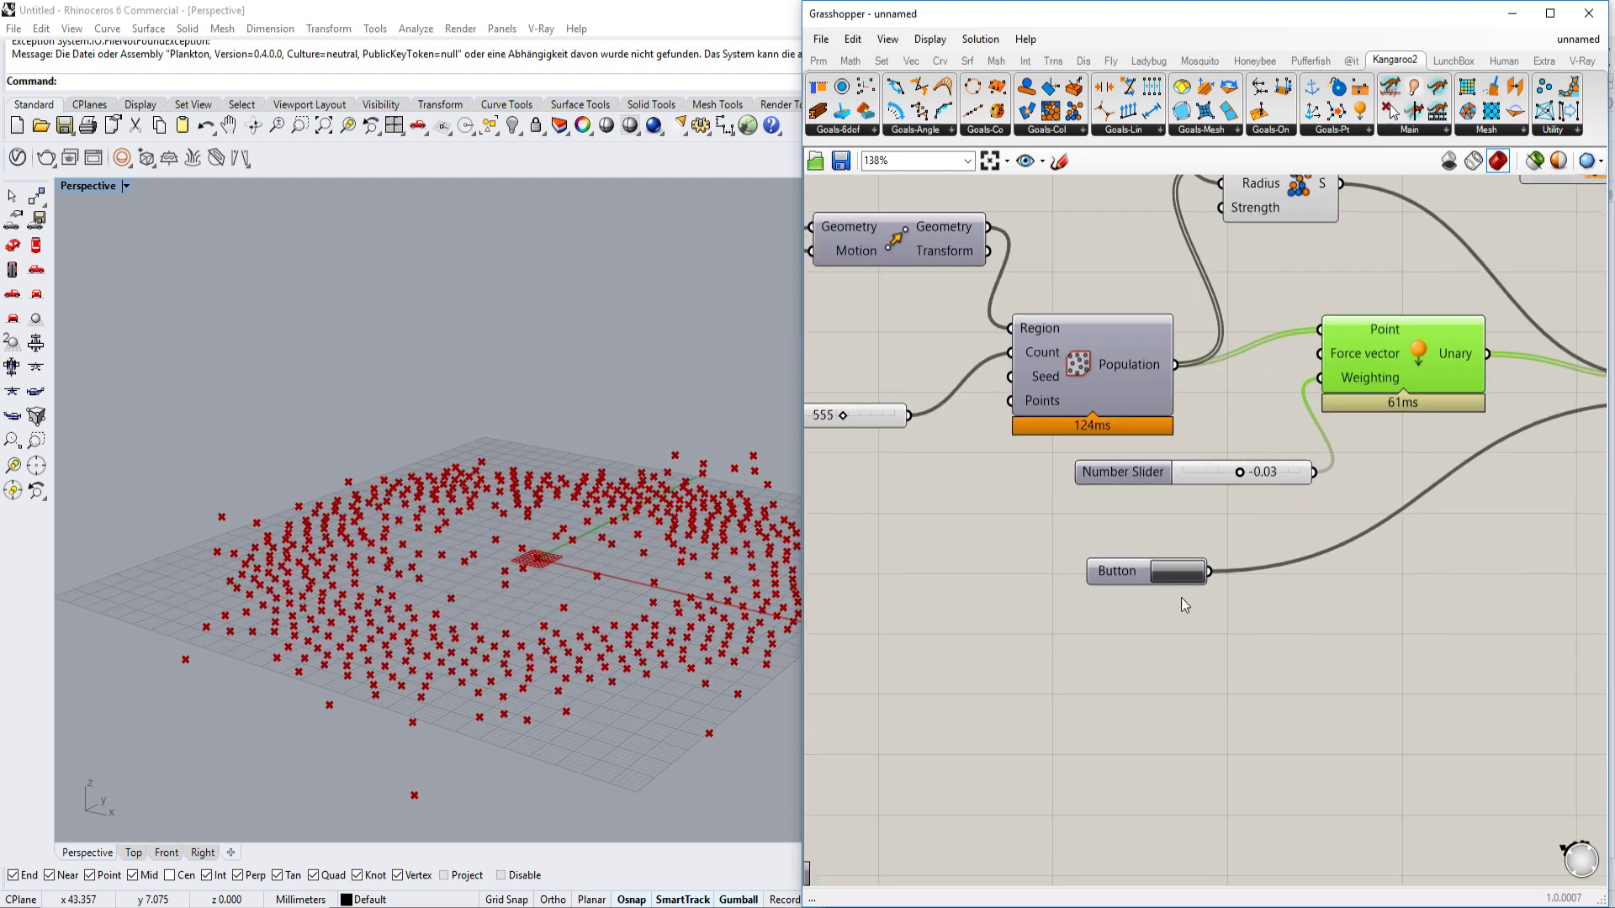
click(1175, 578)
scroll(1198, 492, down, 2)
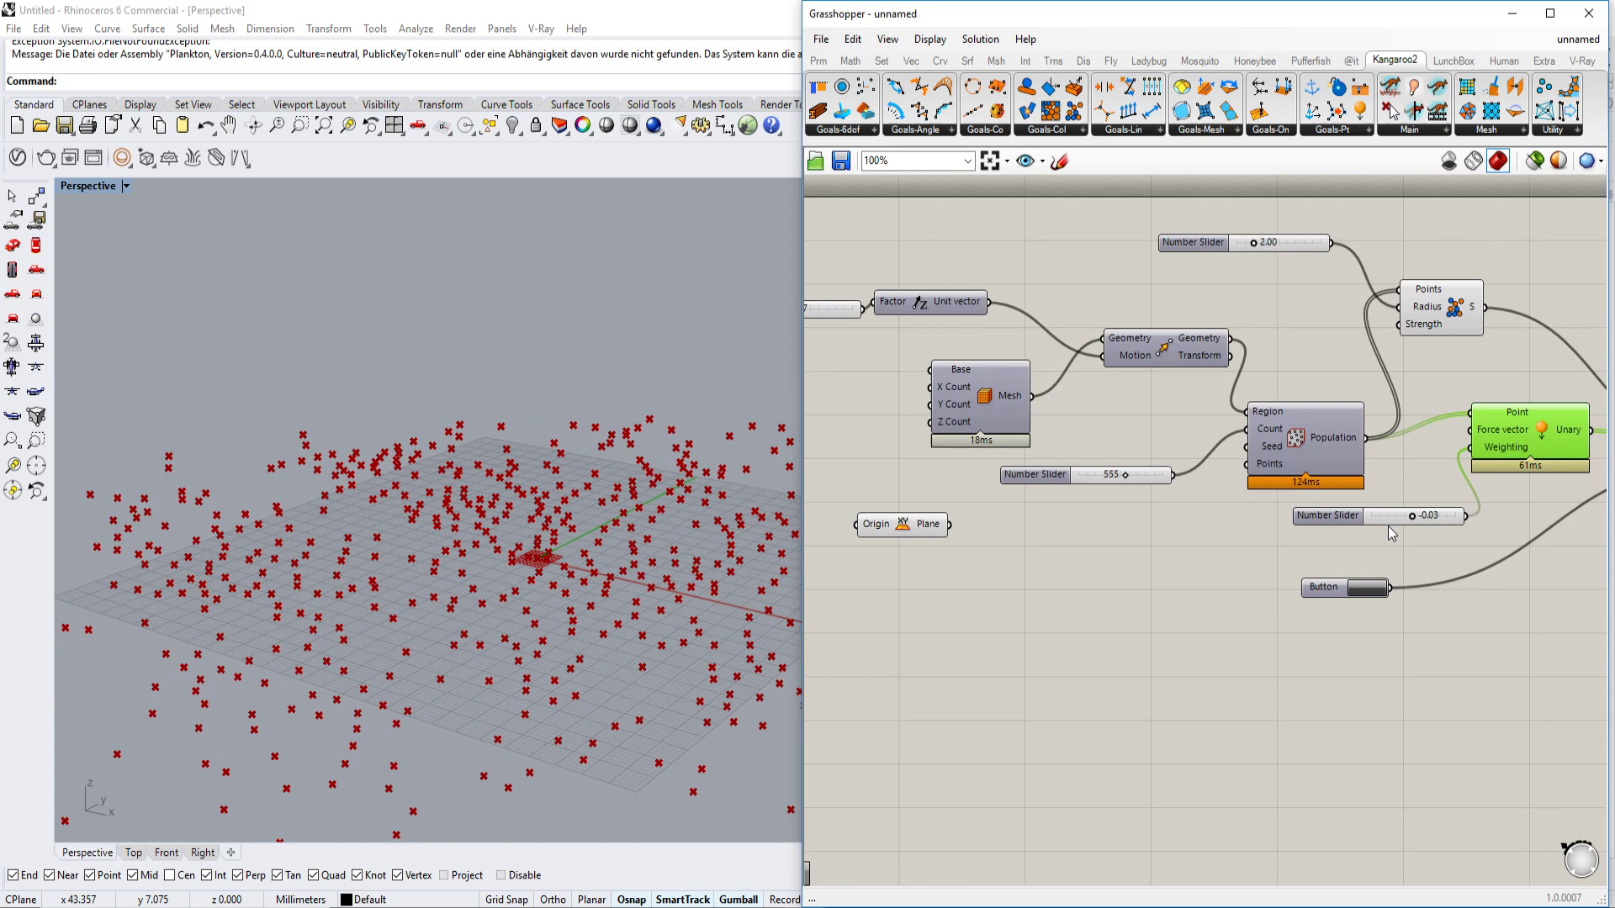
scroll(1114, 469, up, 3)
scroll(1096, 468, up, 1)
- Lower the Count slider to 80 and rerun the simulation
drag(1096, 468, 1008, 472)
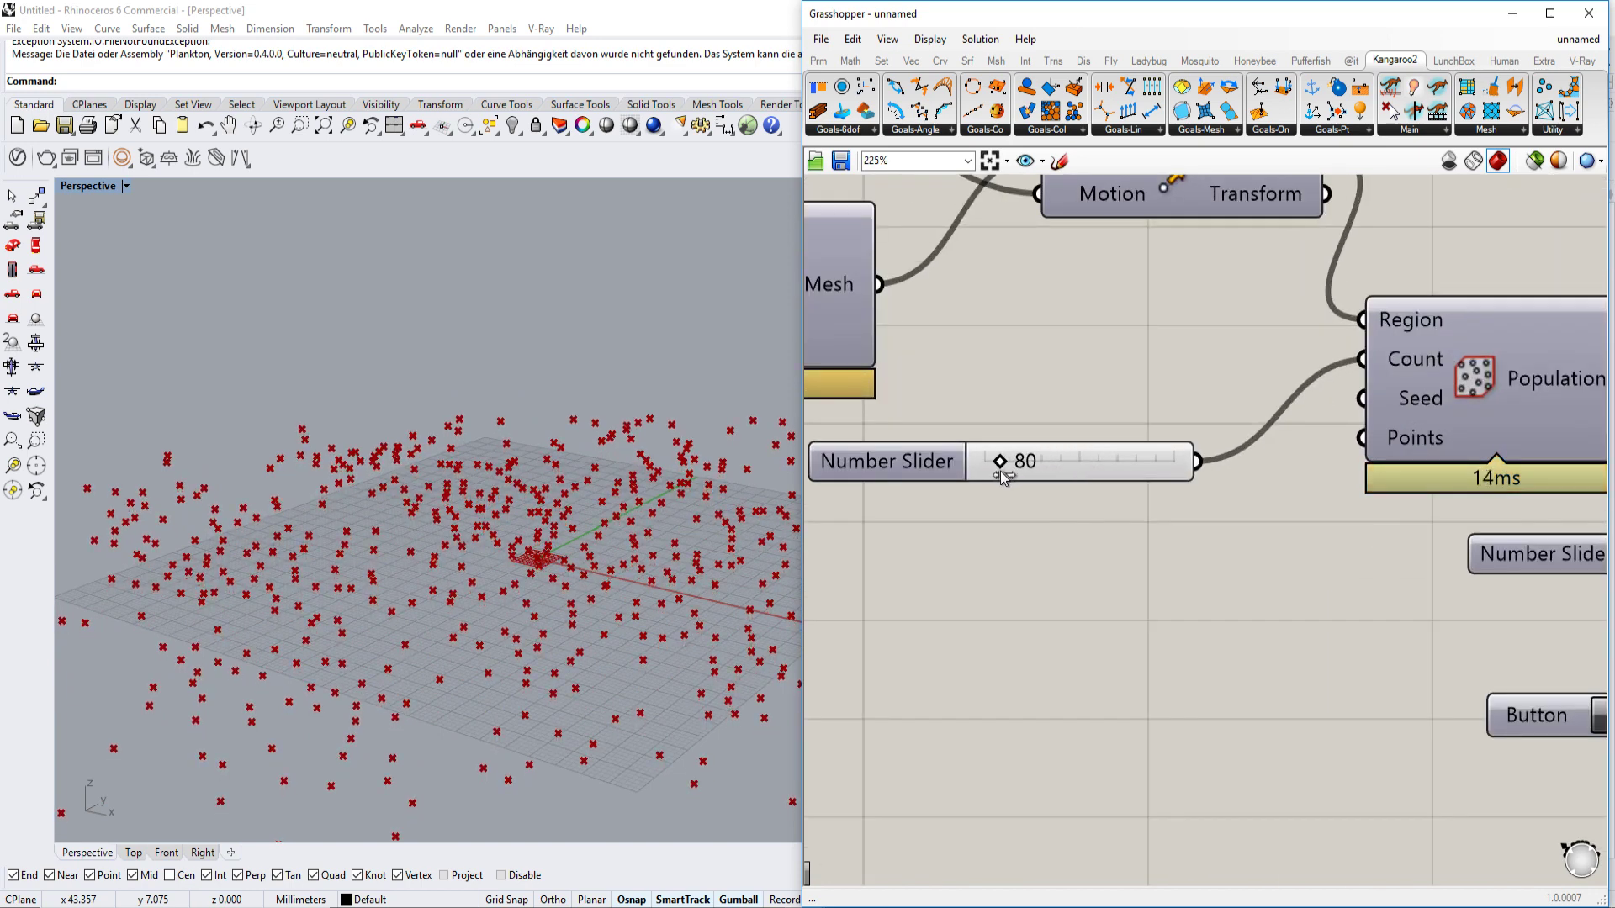
right_drag(907, 602, 760, 591)
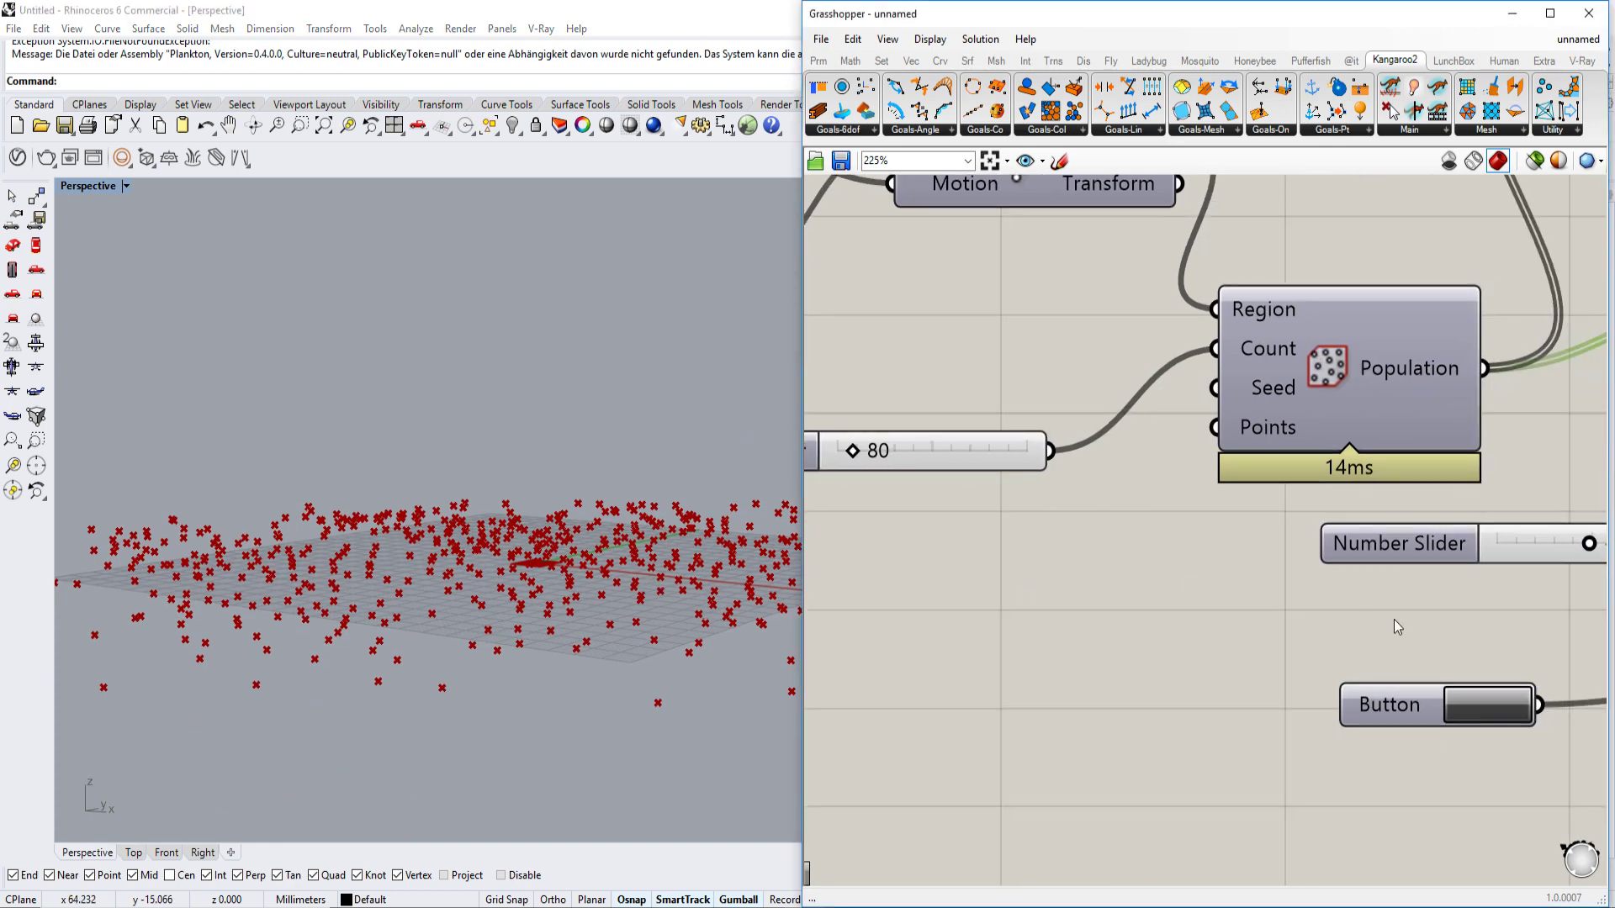
click(1482, 696)
scroll(1287, 541, down, 3)
scroll(1287, 540, up, 3)
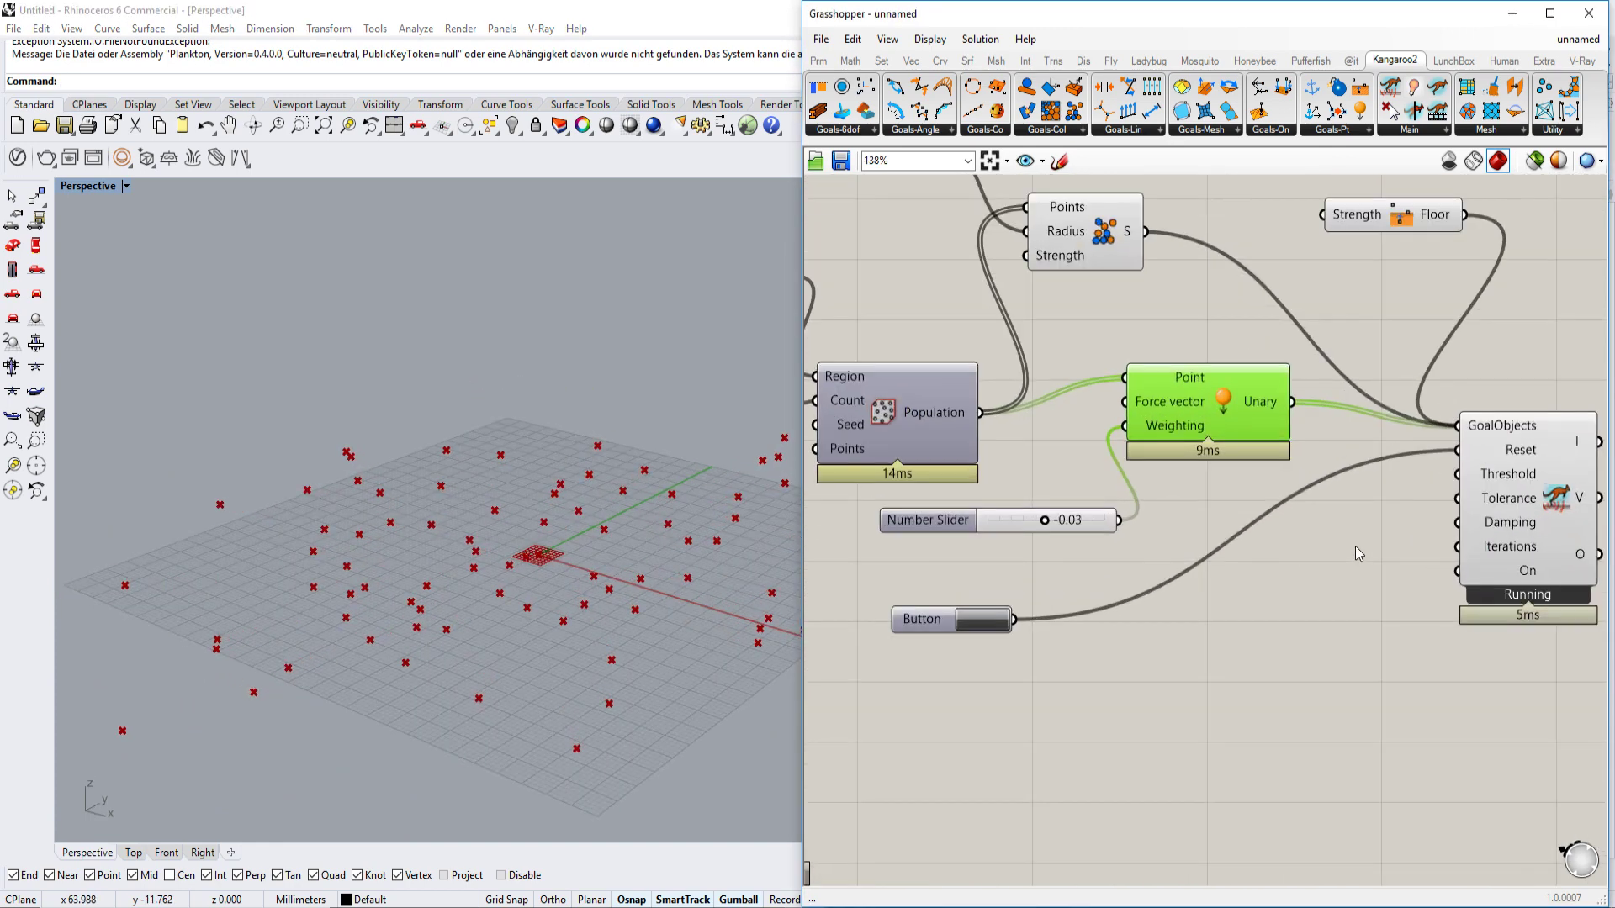
mouse_move(1356, 546)
right_down()
mouse_move(1213, 578)
mouse_move(1149, 625)
right_up()
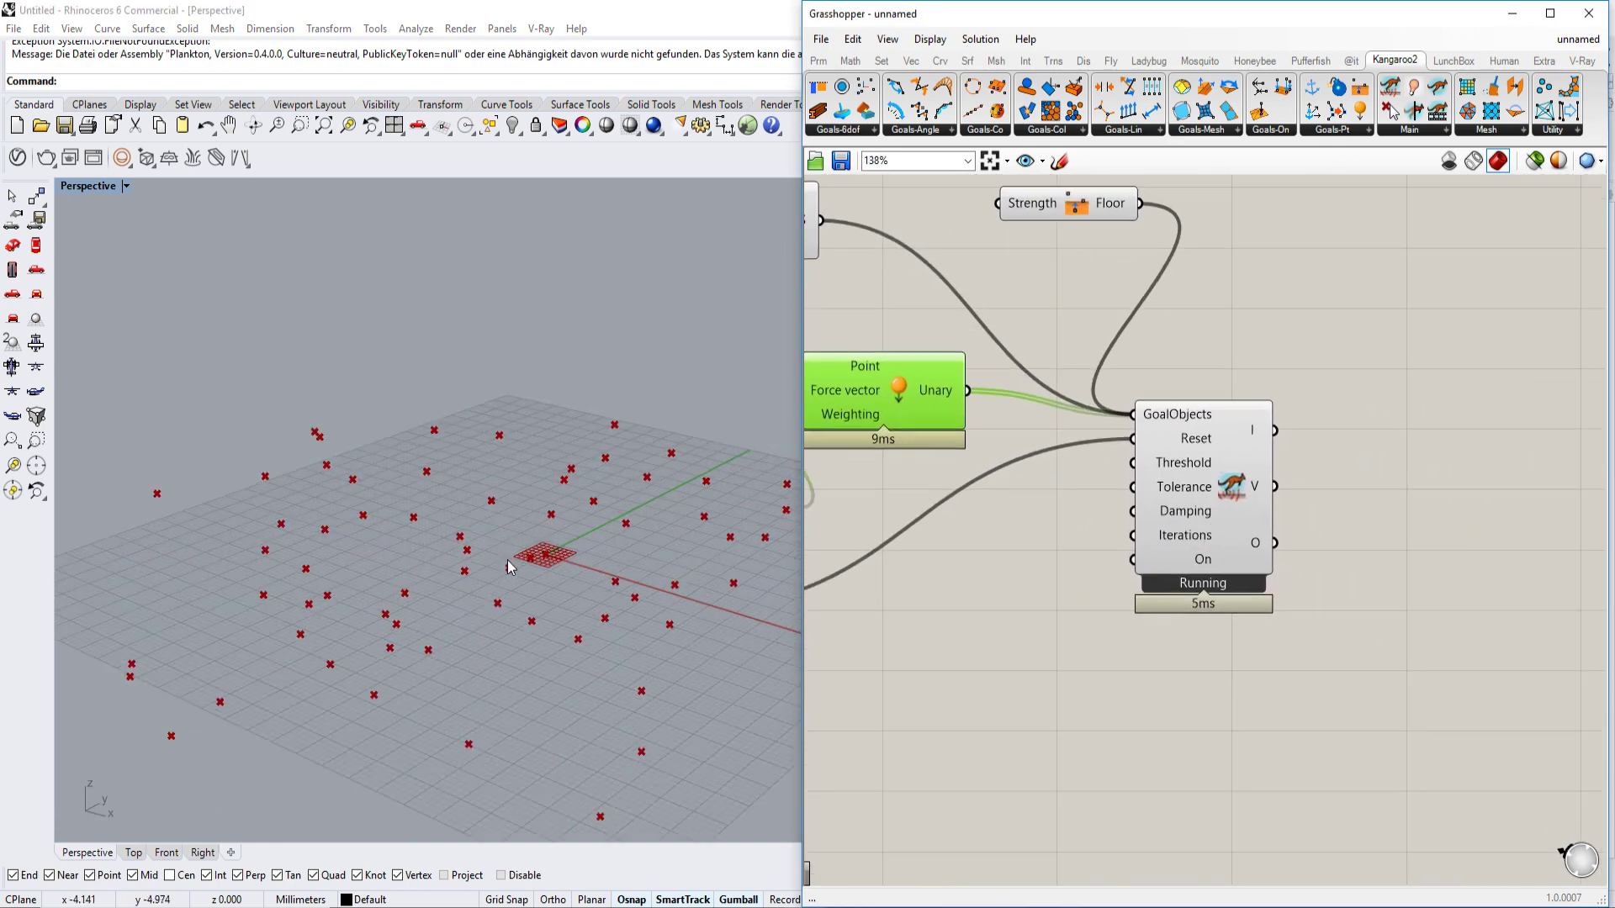
scroll(505, 569, up, 3)
scroll(1313, 596, down, 3)
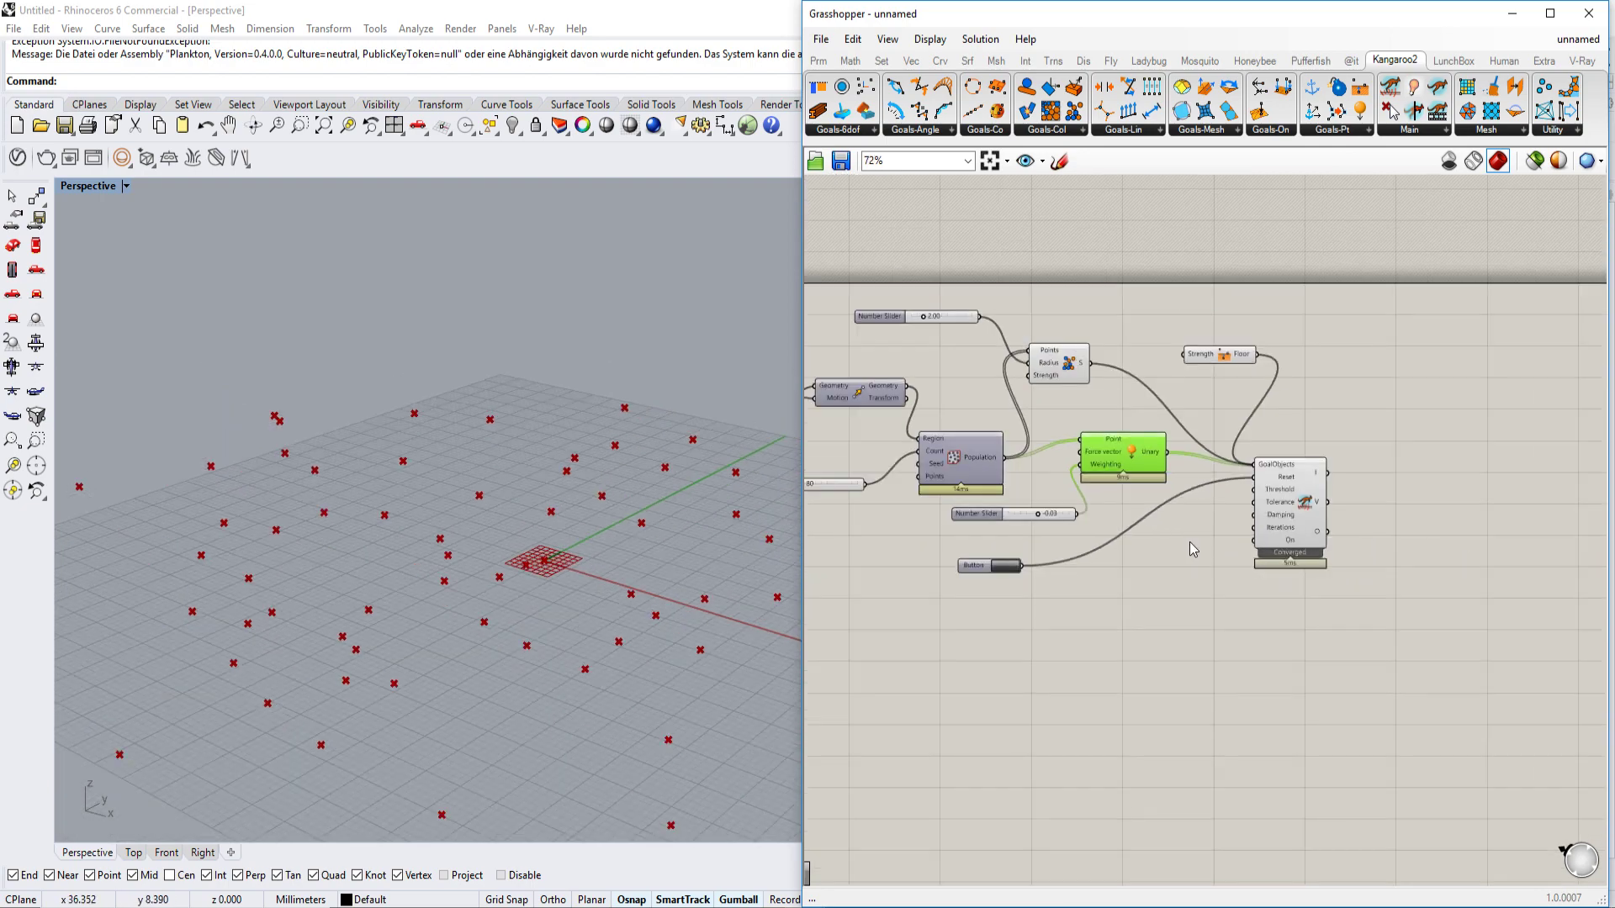
- Add a Mesh Sphere component found by searching 'sphere'
double_click(1511, 616)
text(sphere)
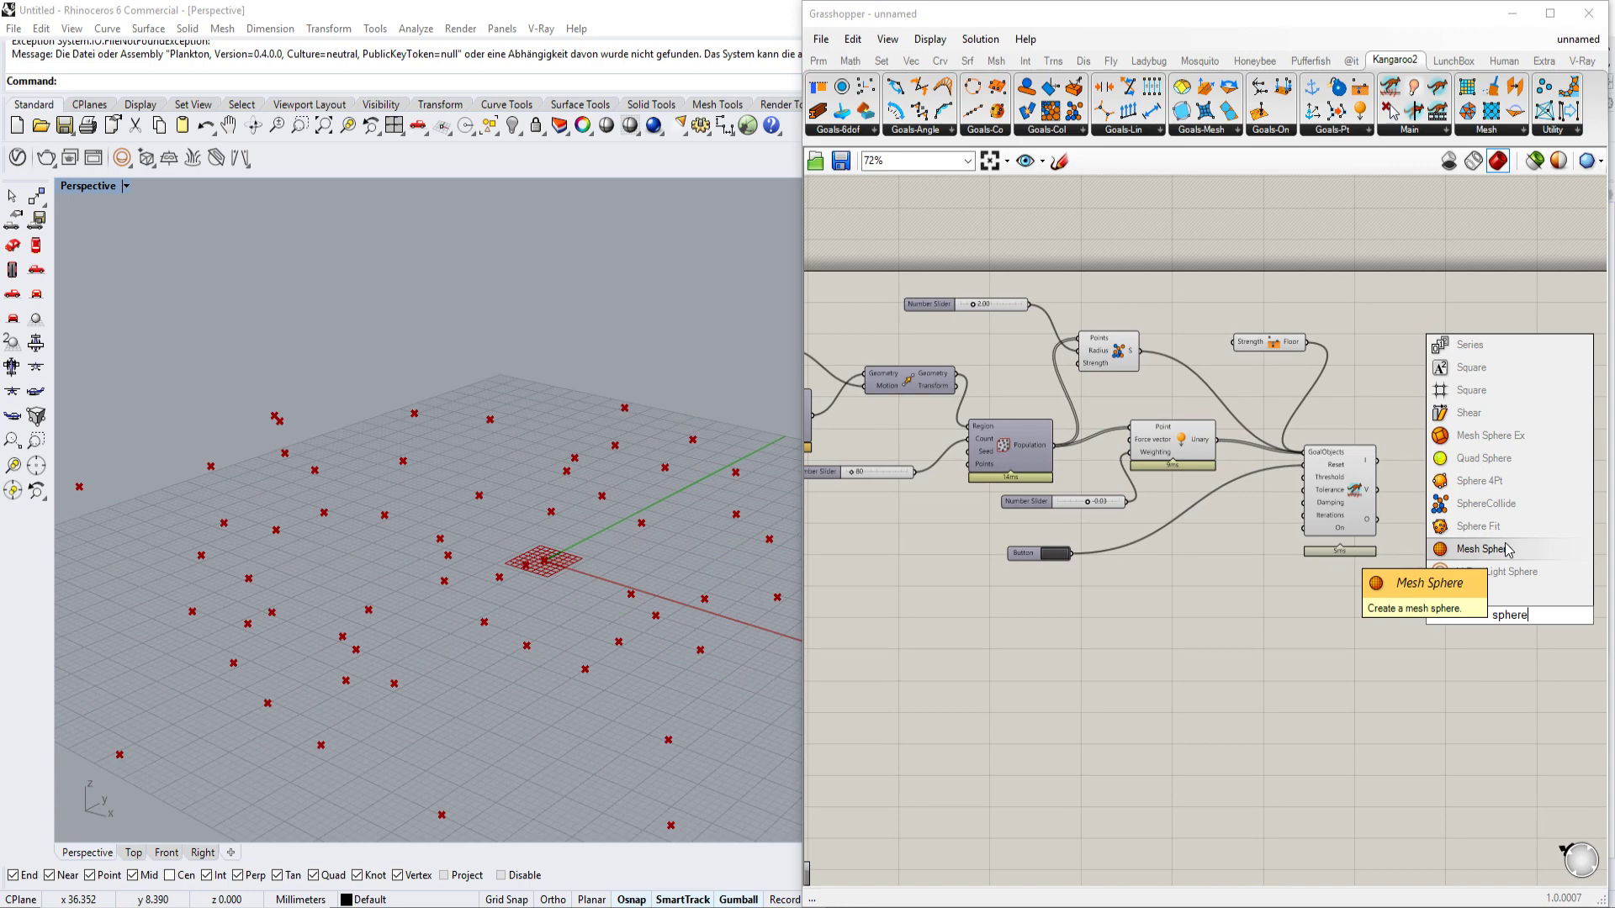
click(1508, 551)
scroll(1420, 583, up, 3)
scroll(1416, 582, up, 1)
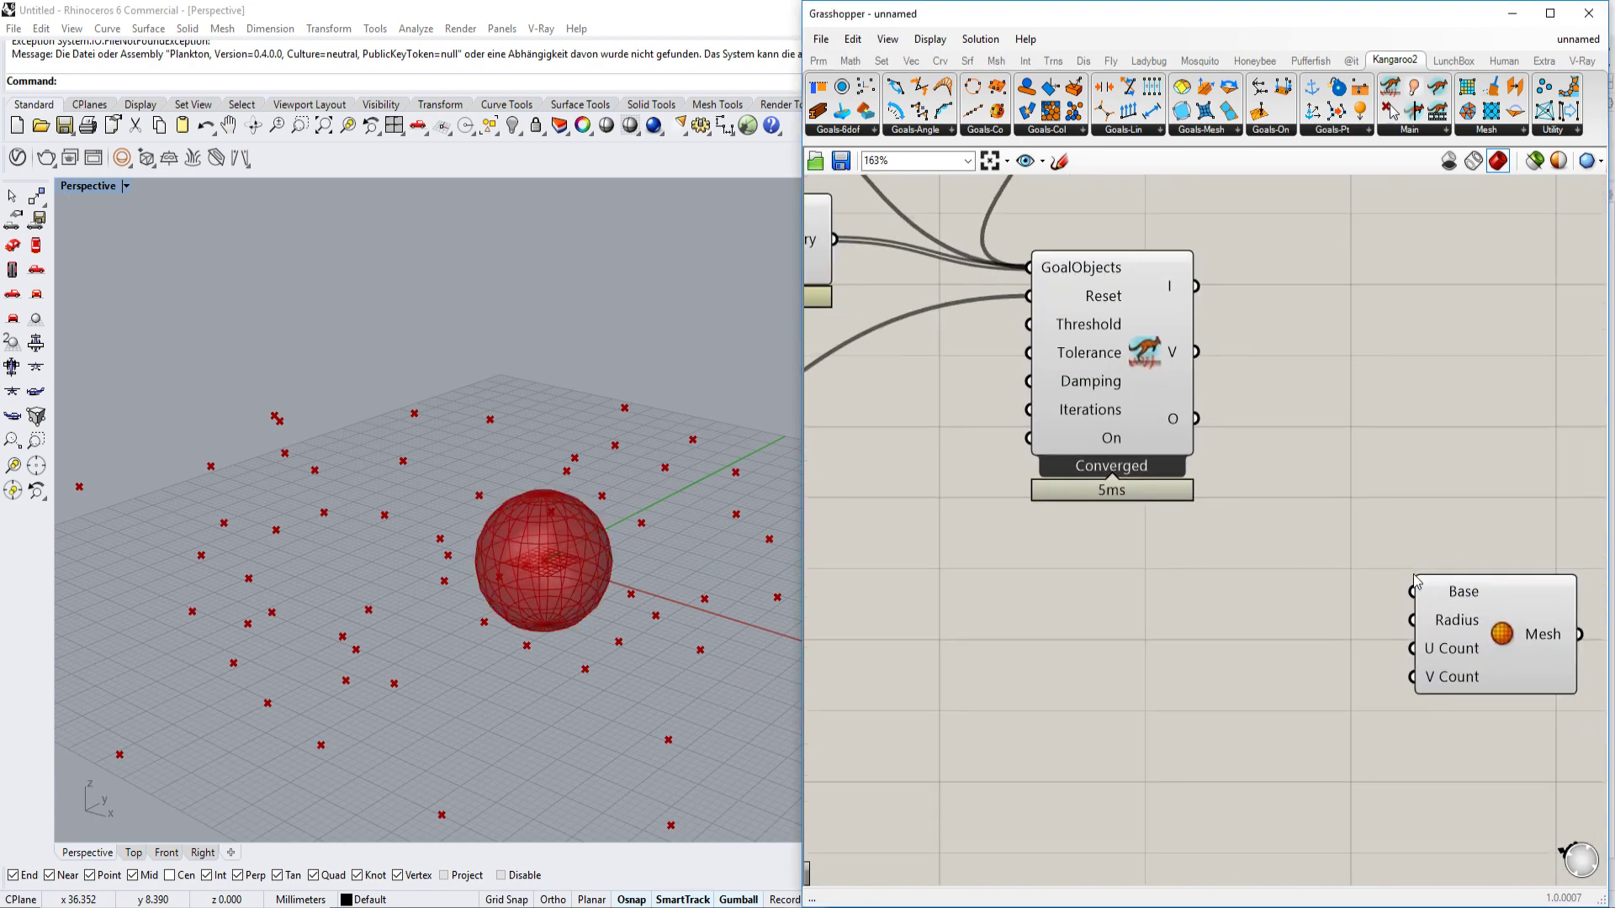
click(1493, 650)
scroll(1493, 650, down, 3)
- Add a Sphere component and move it lower on the canvas
double_click(1182, 676)
text(sphere)
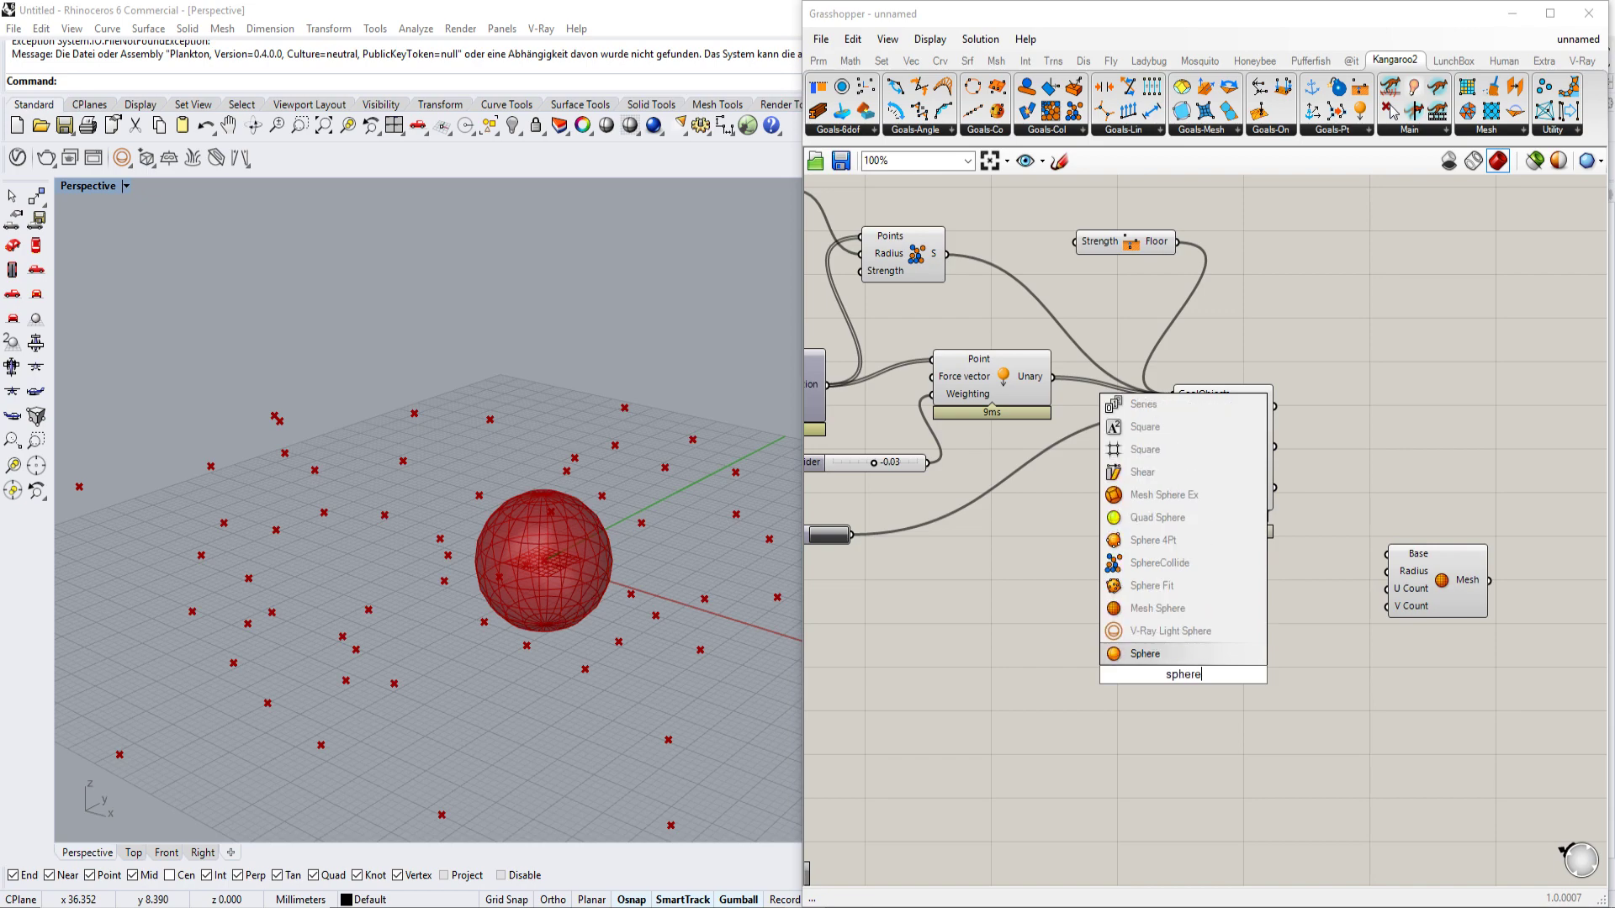
key(Return)
scroll(1186, 669, up, 2)
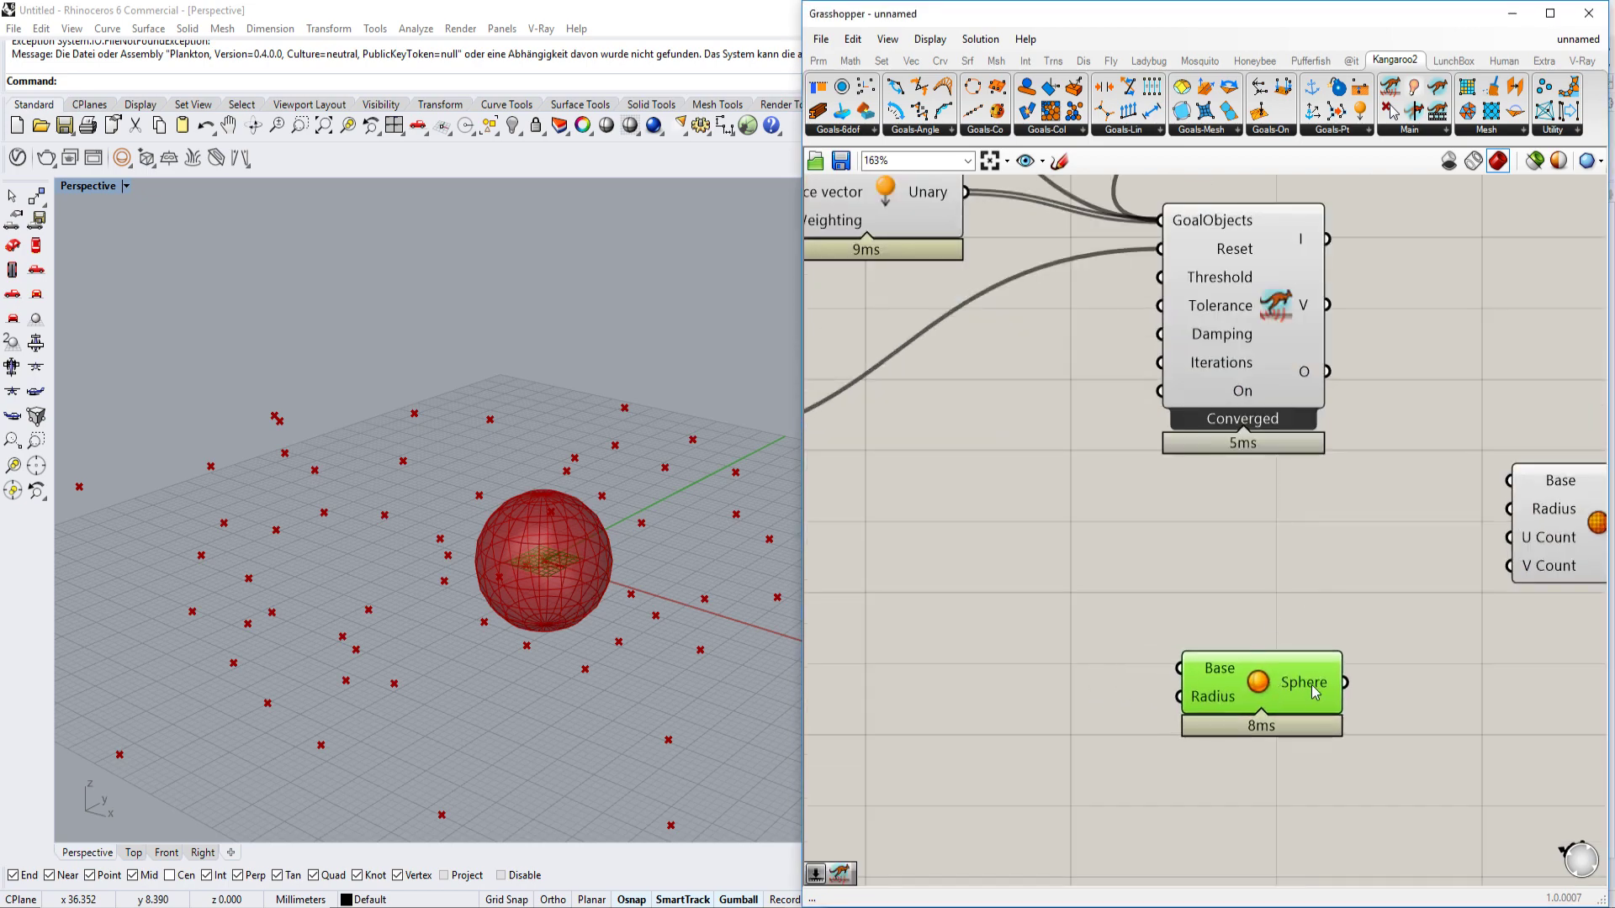
scroll(1315, 686, down, 1)
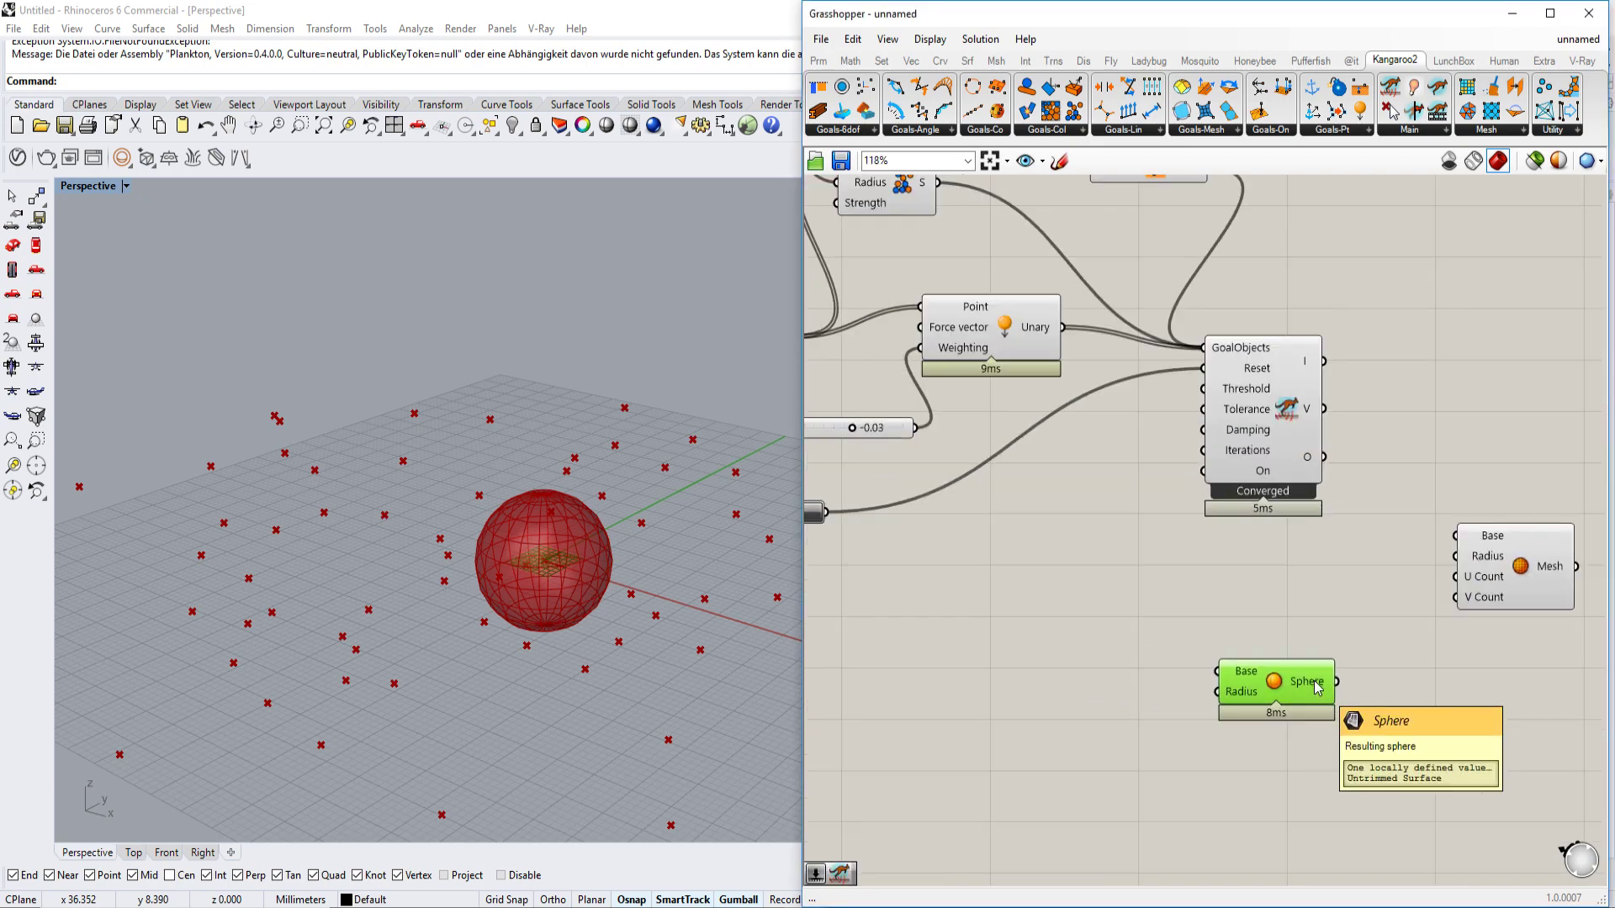
right_drag(1316, 687, 1286, 728)
drag(1285, 727, 1386, 778)
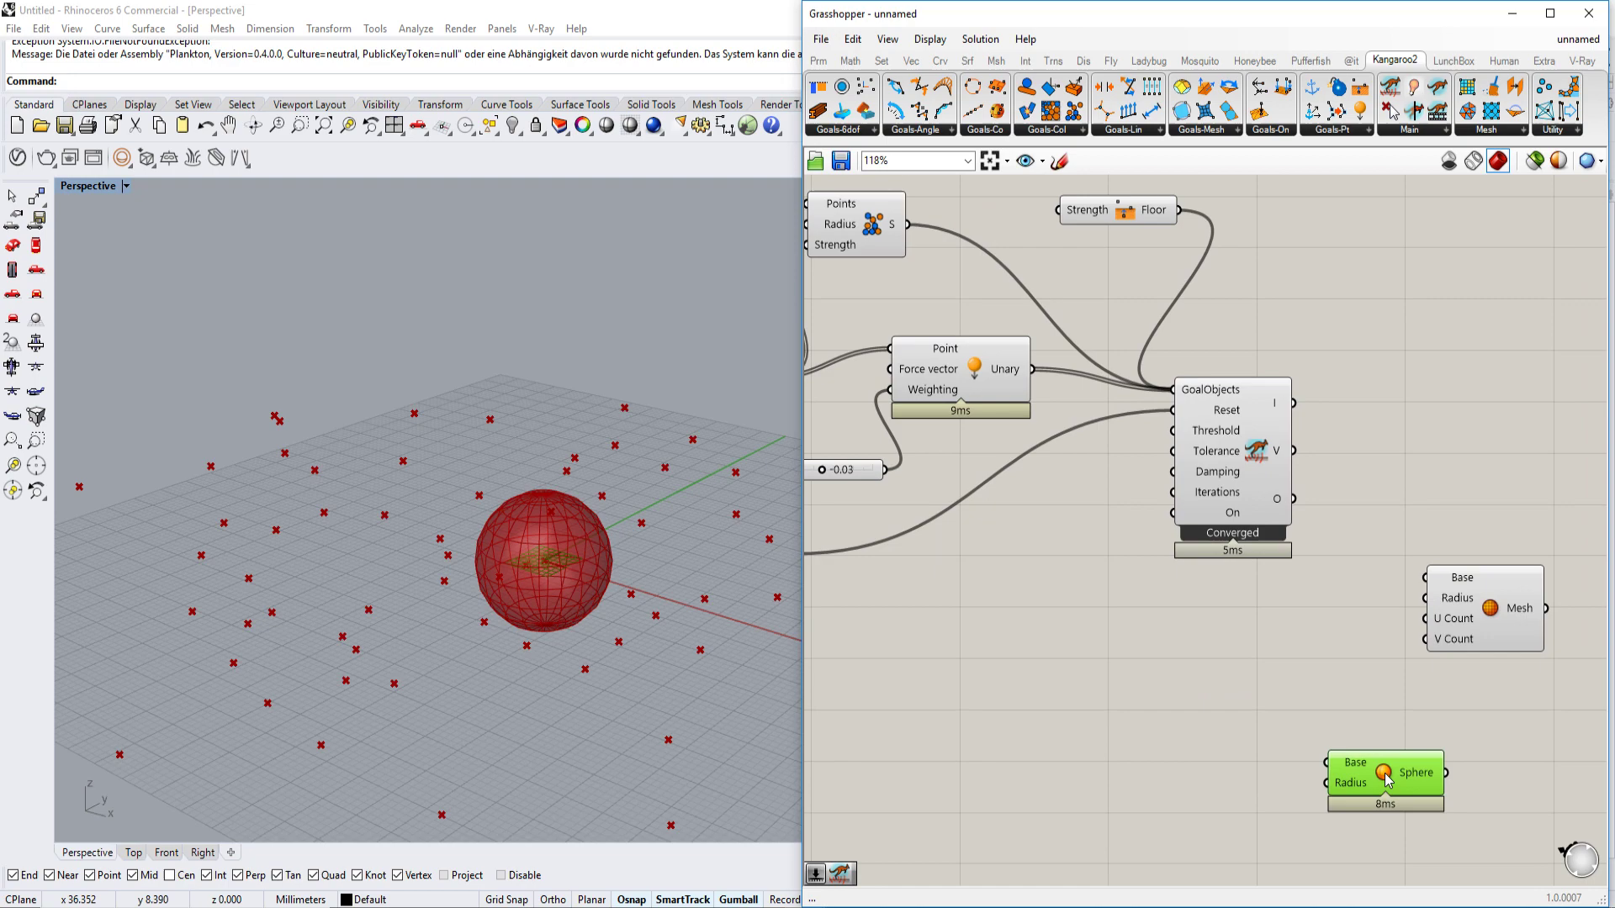
scroll(1407, 739, up, 1)
scroll(1386, 752, down, 1)
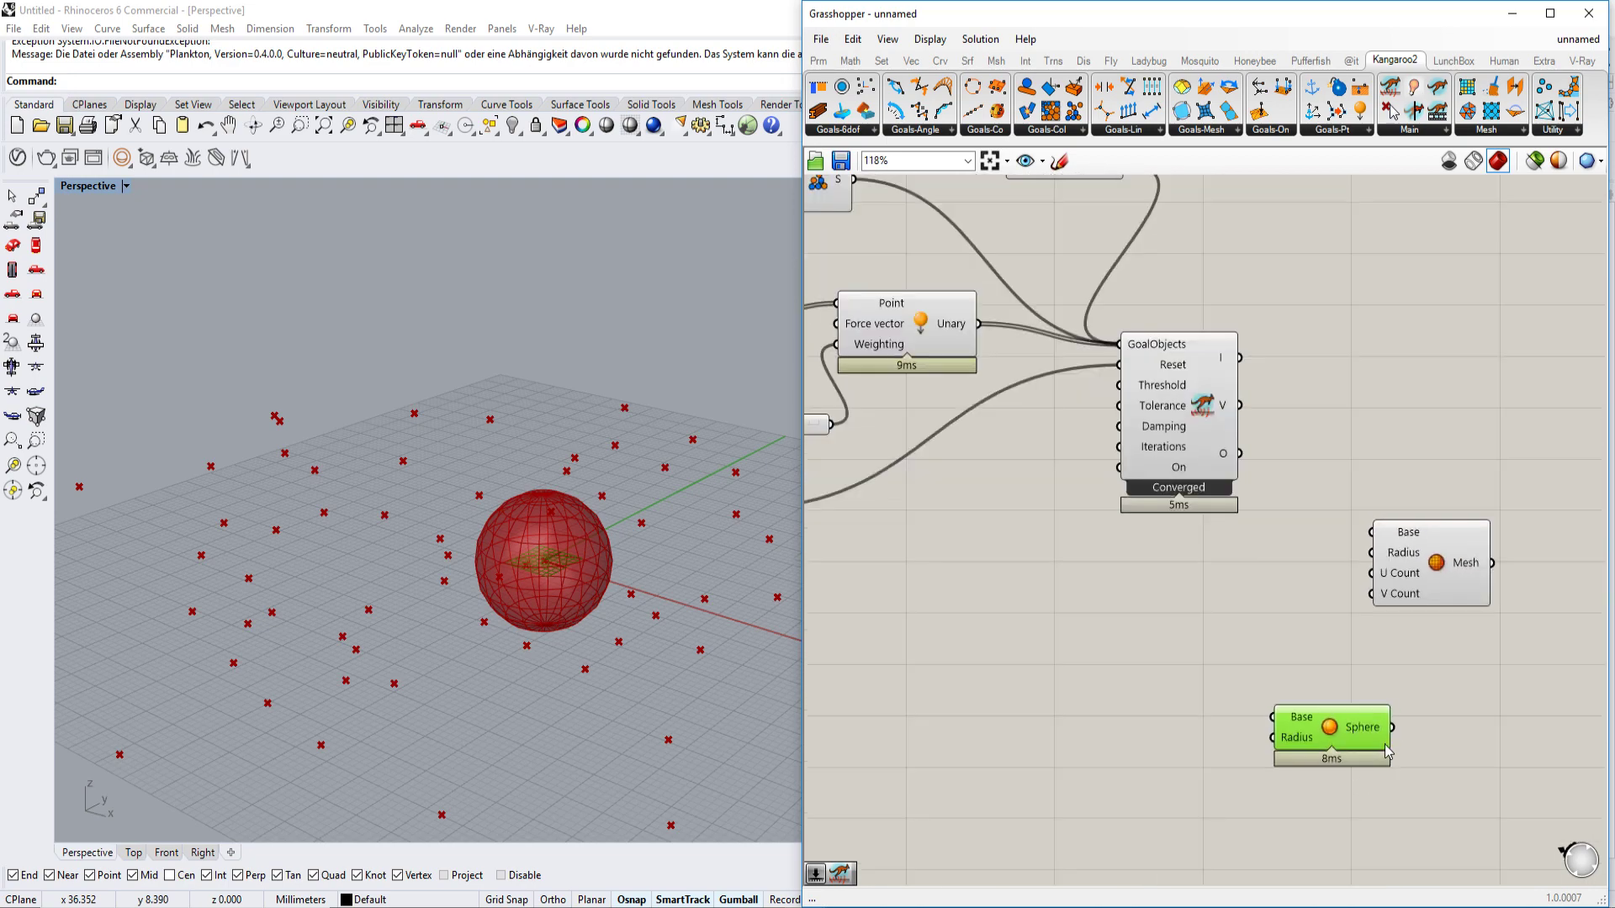
scroll(1337, 531, up, 1)
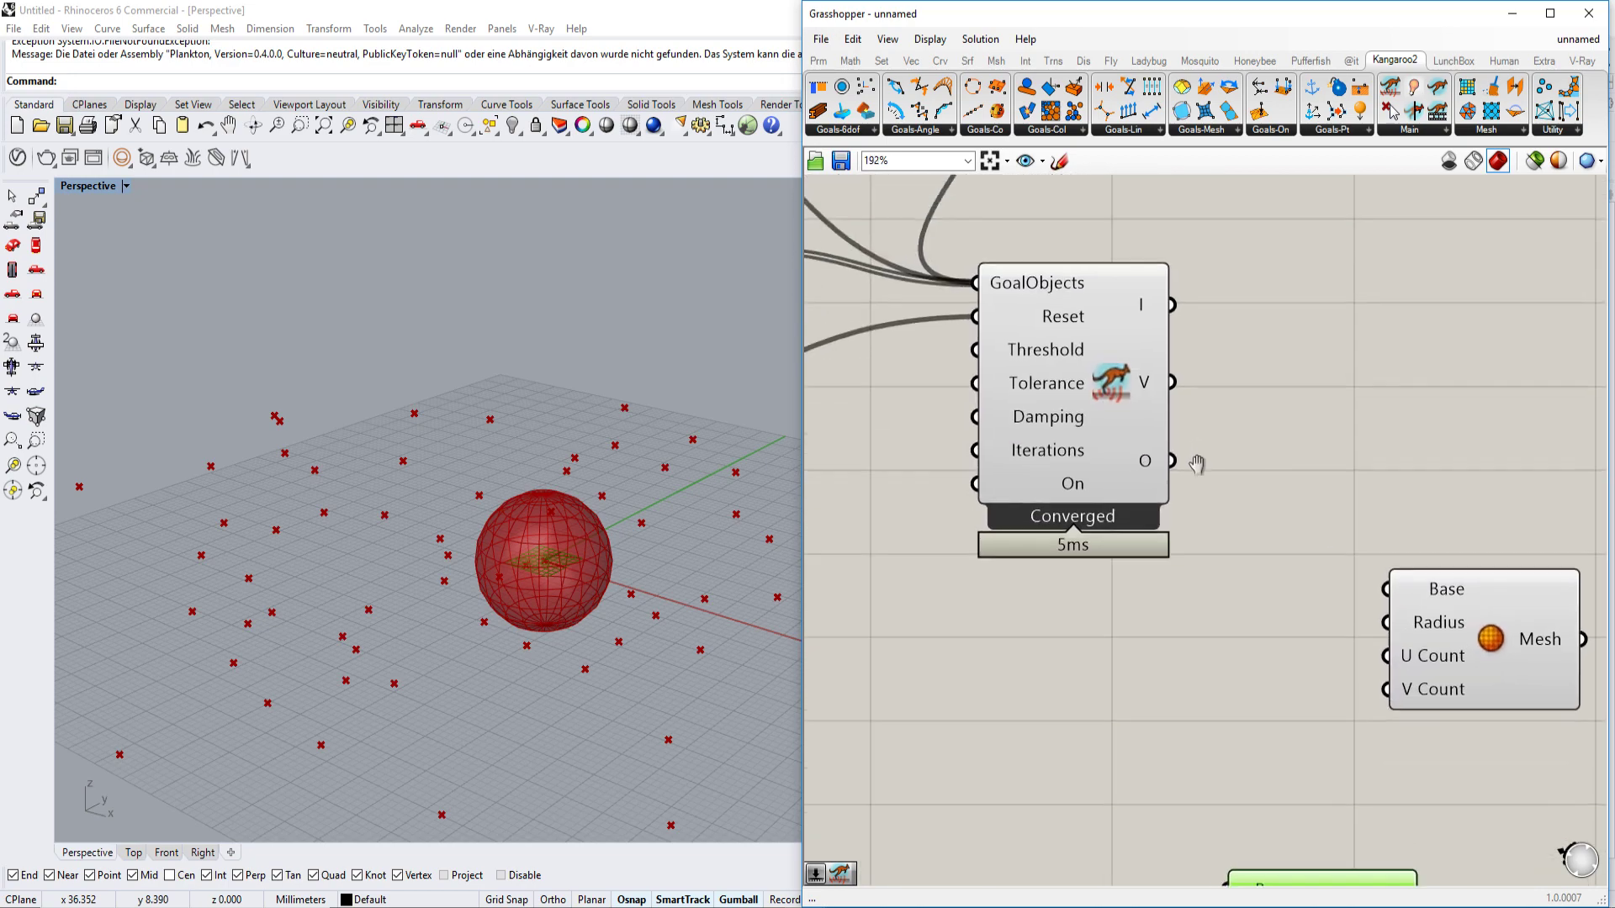
scroll(1199, 505, down, 1)
mouse_move(1172, 383)
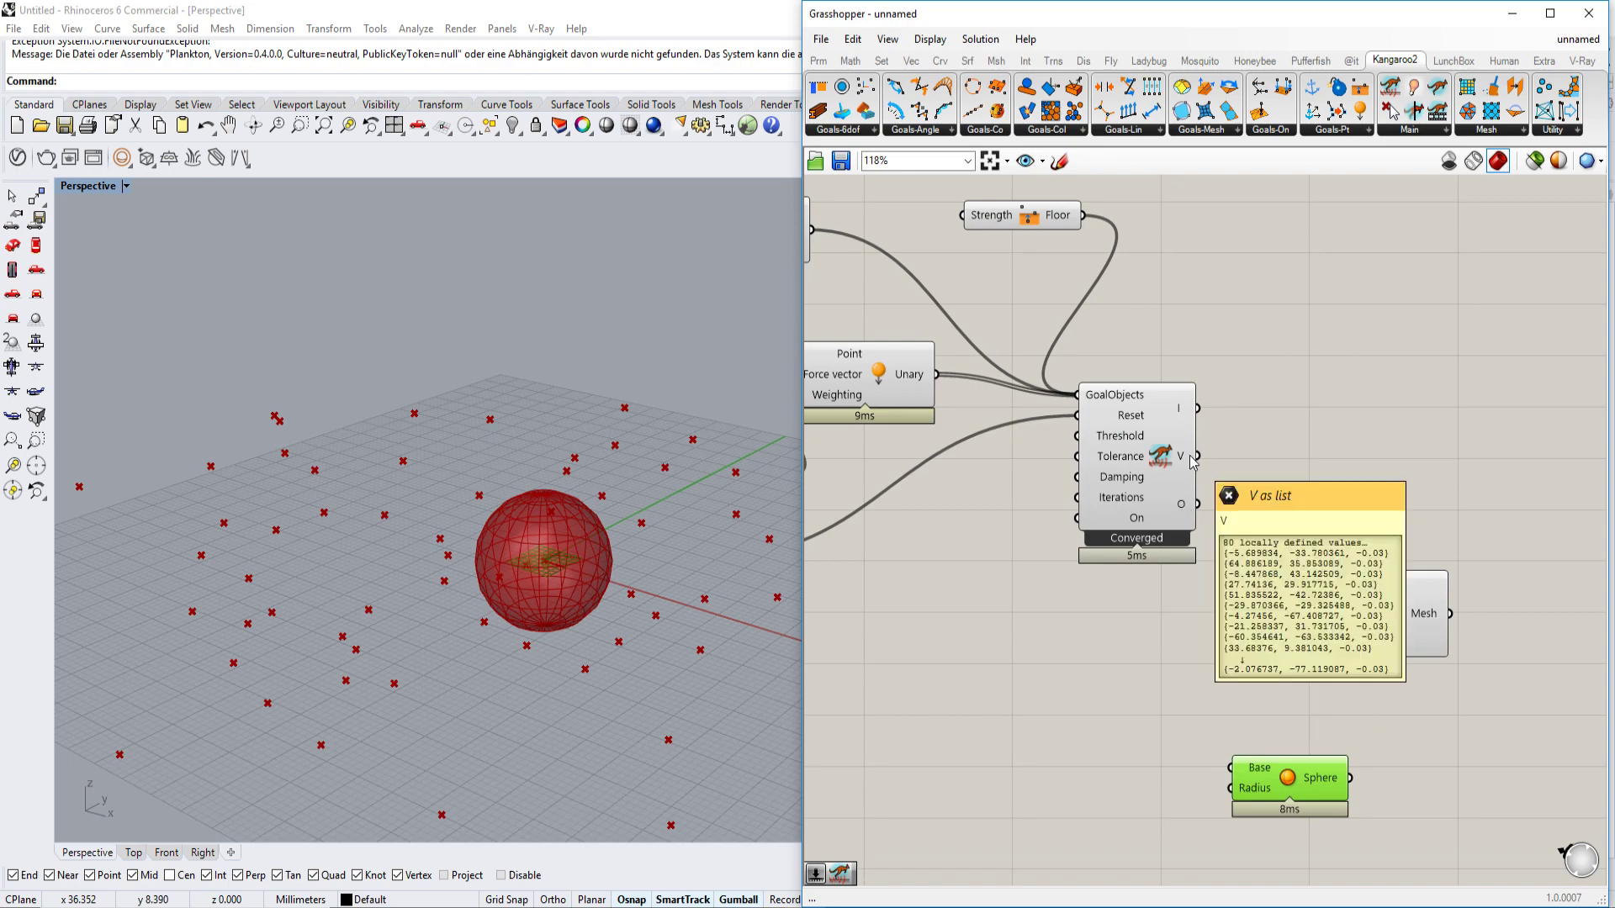
- Feed the solver's vertices into the Mesh Sphere base and reset the simulation
mouse_move(1189, 461)
mouse_down()
mouse_move(1332, 590)
mouse_move(1434, 502)
mouse_up()
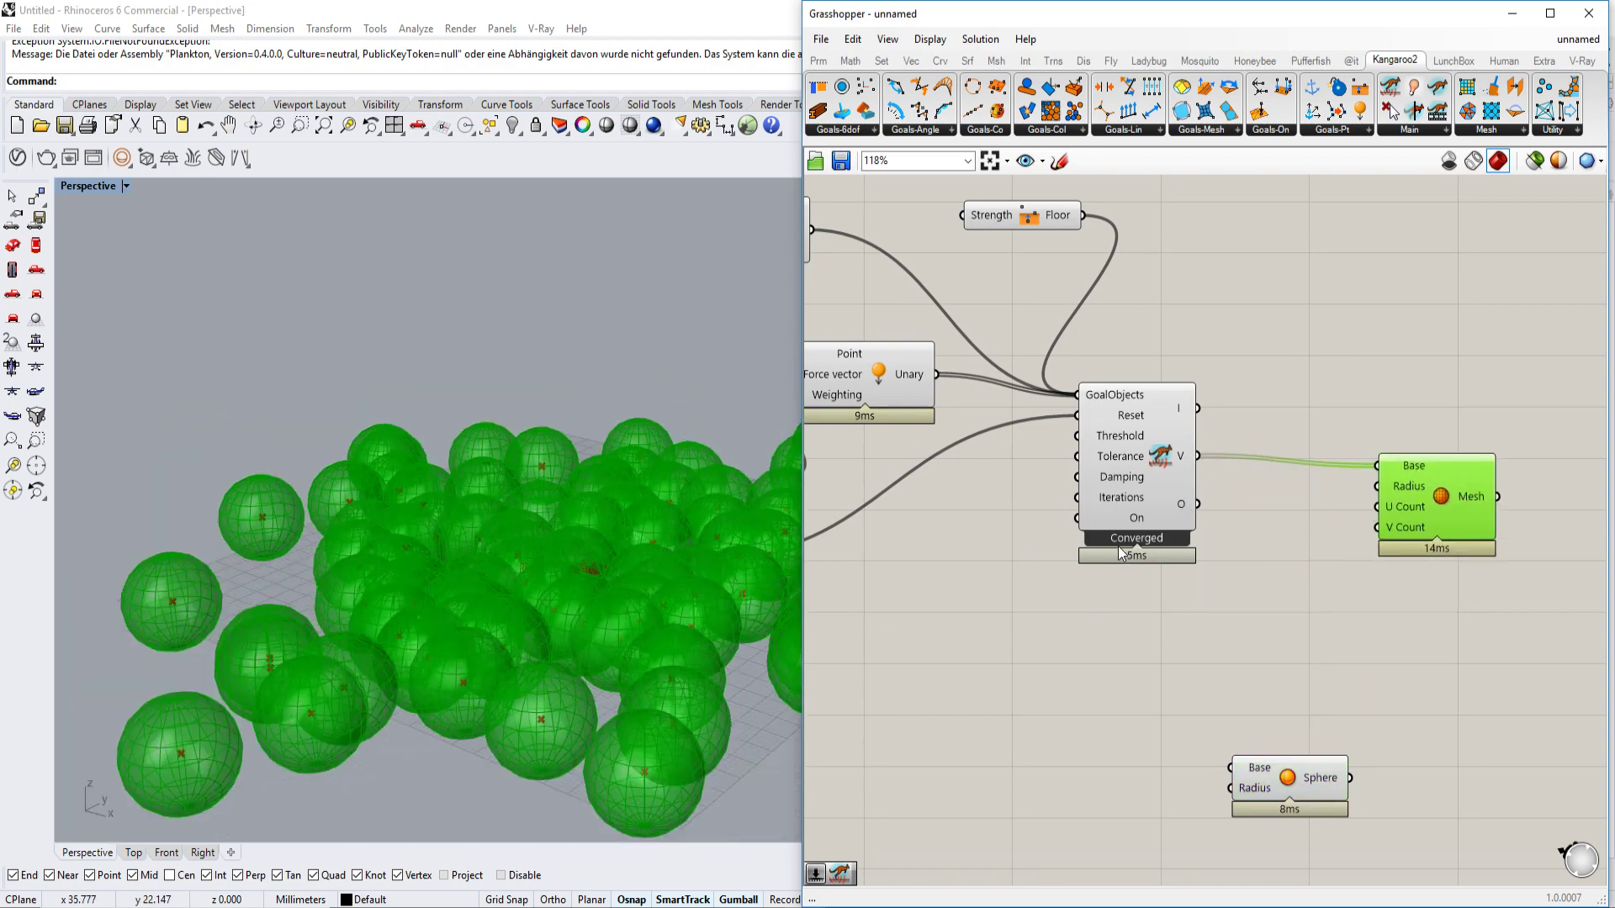
right_drag(834, 556, 1152, 537)
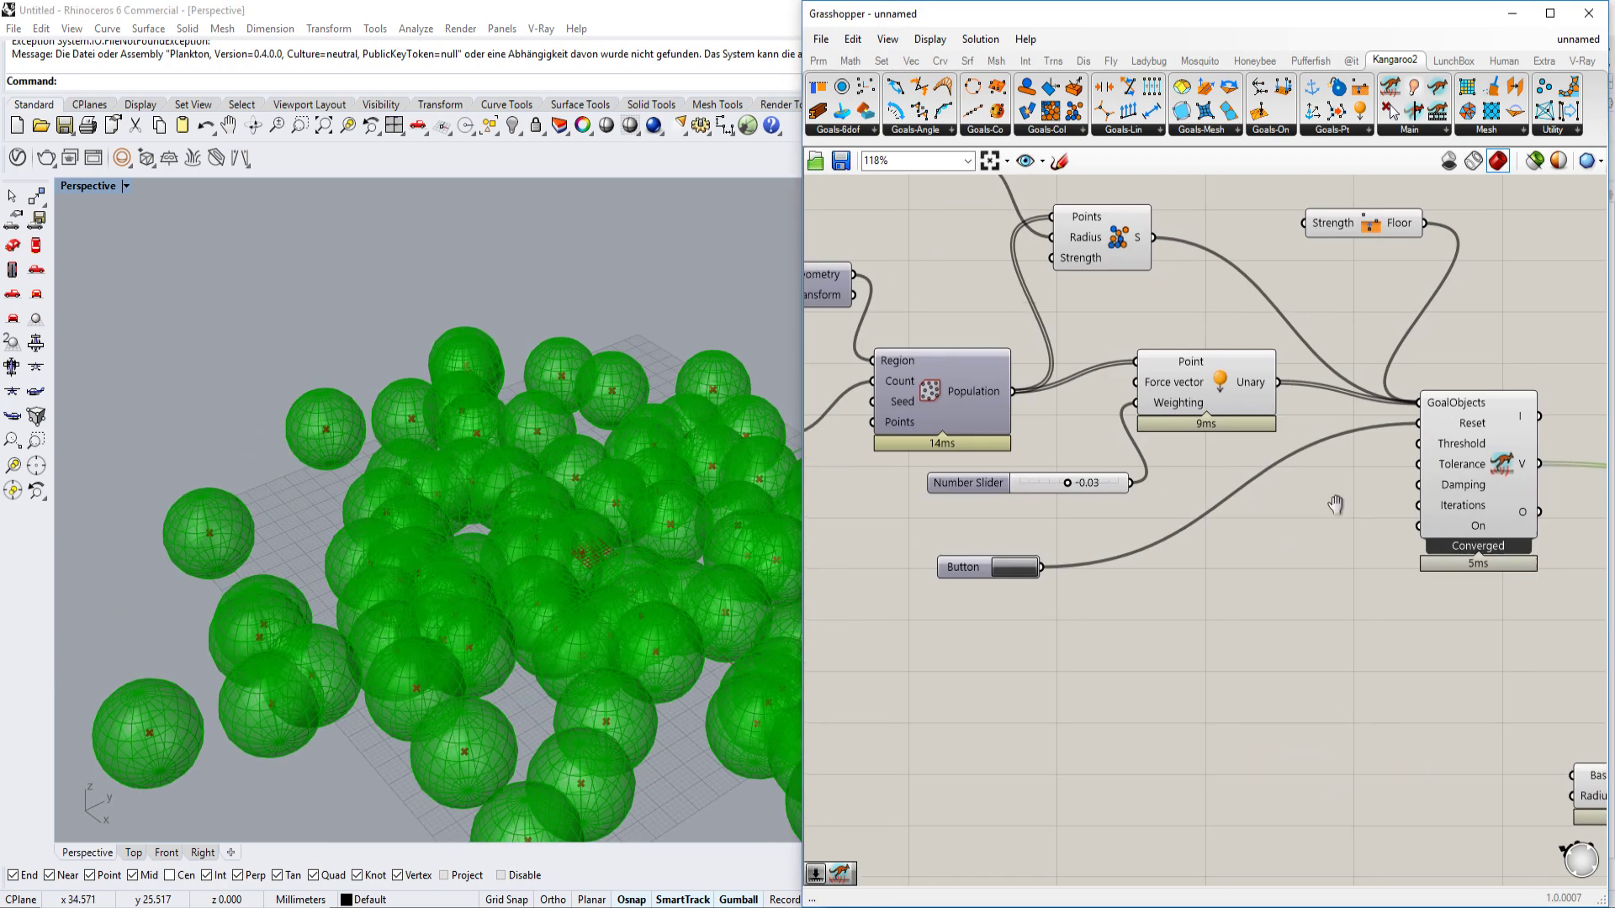
right_drag(996, 570, 1158, 552)
click(1159, 546)
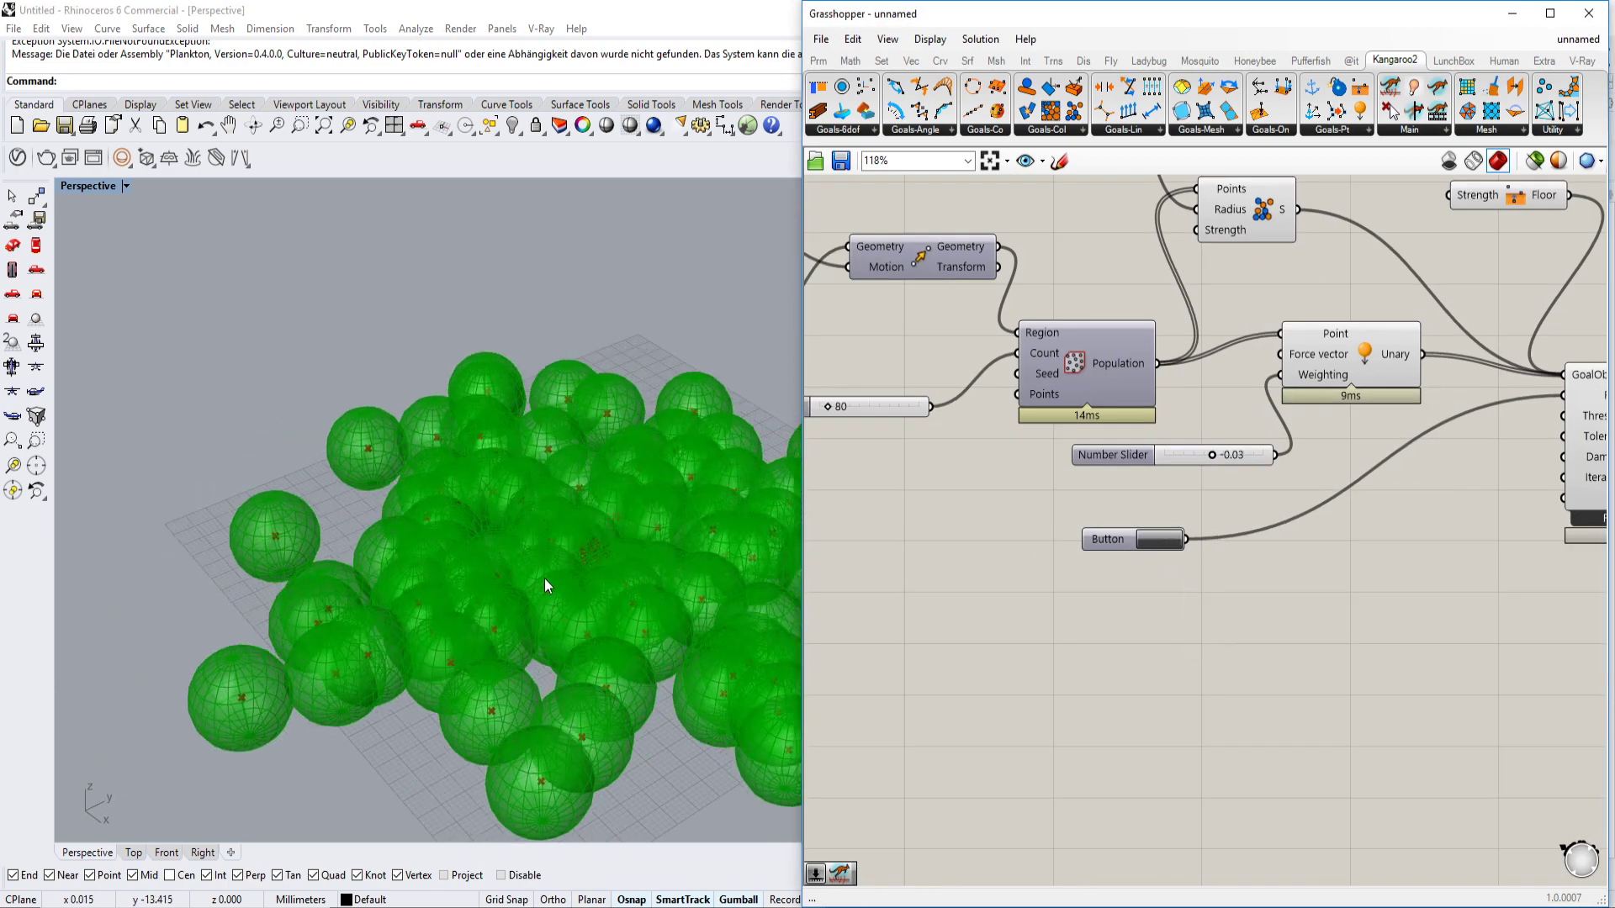
scroll(520, 590, up, 4)
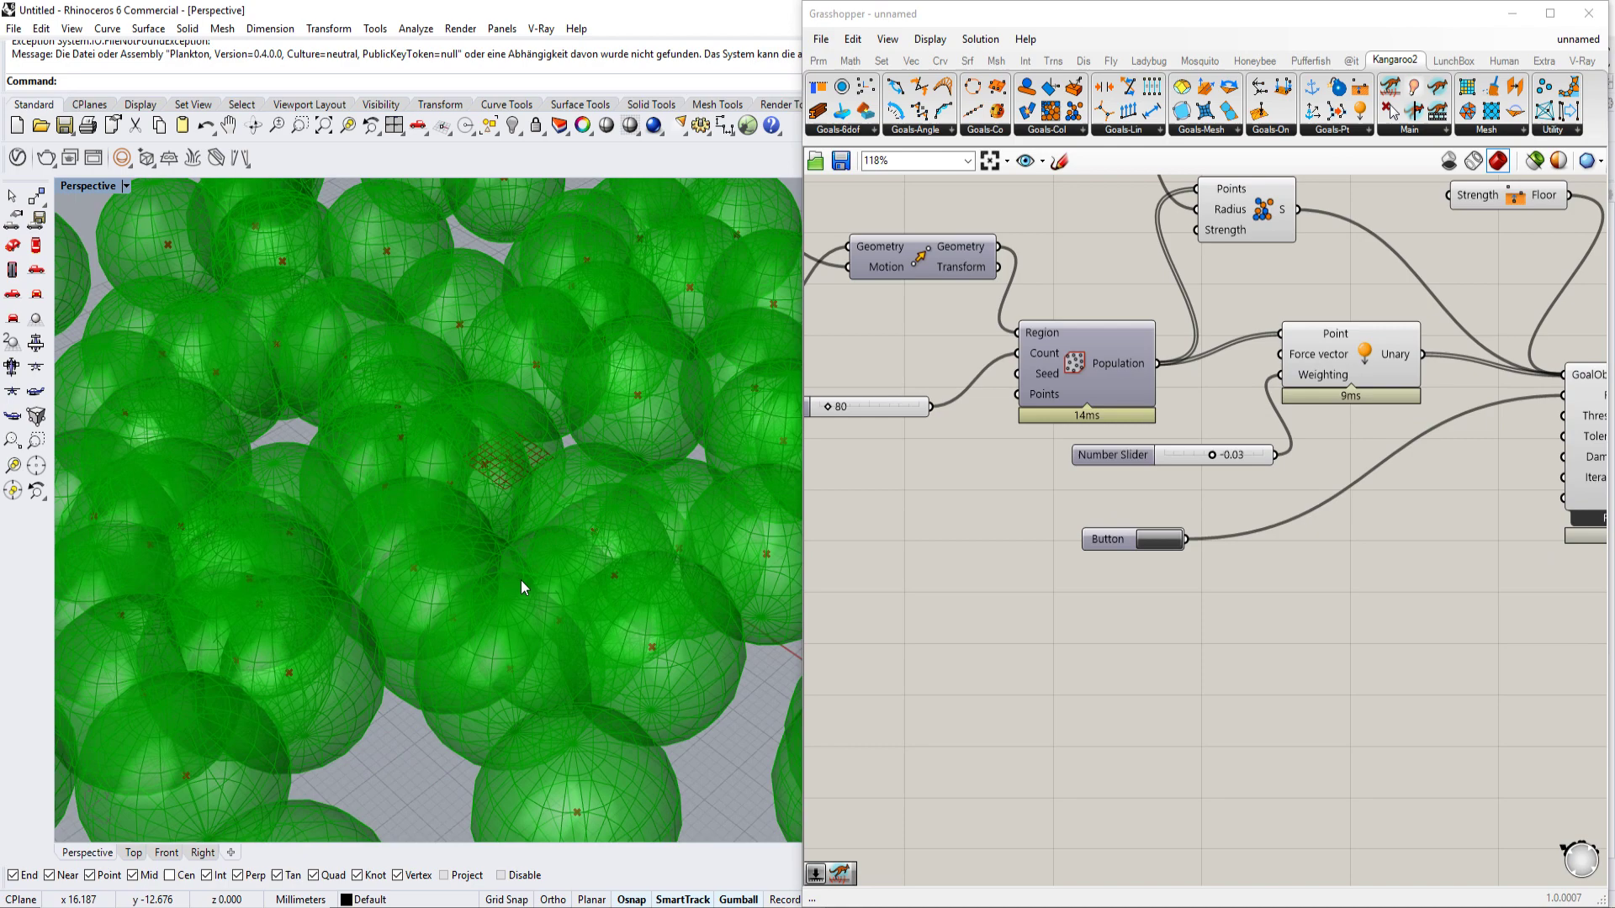
- Wire the 2.00 slider into the Mesh Sphere Radius input and restart the drop
right_drag(1073, 516, 1498, 438)
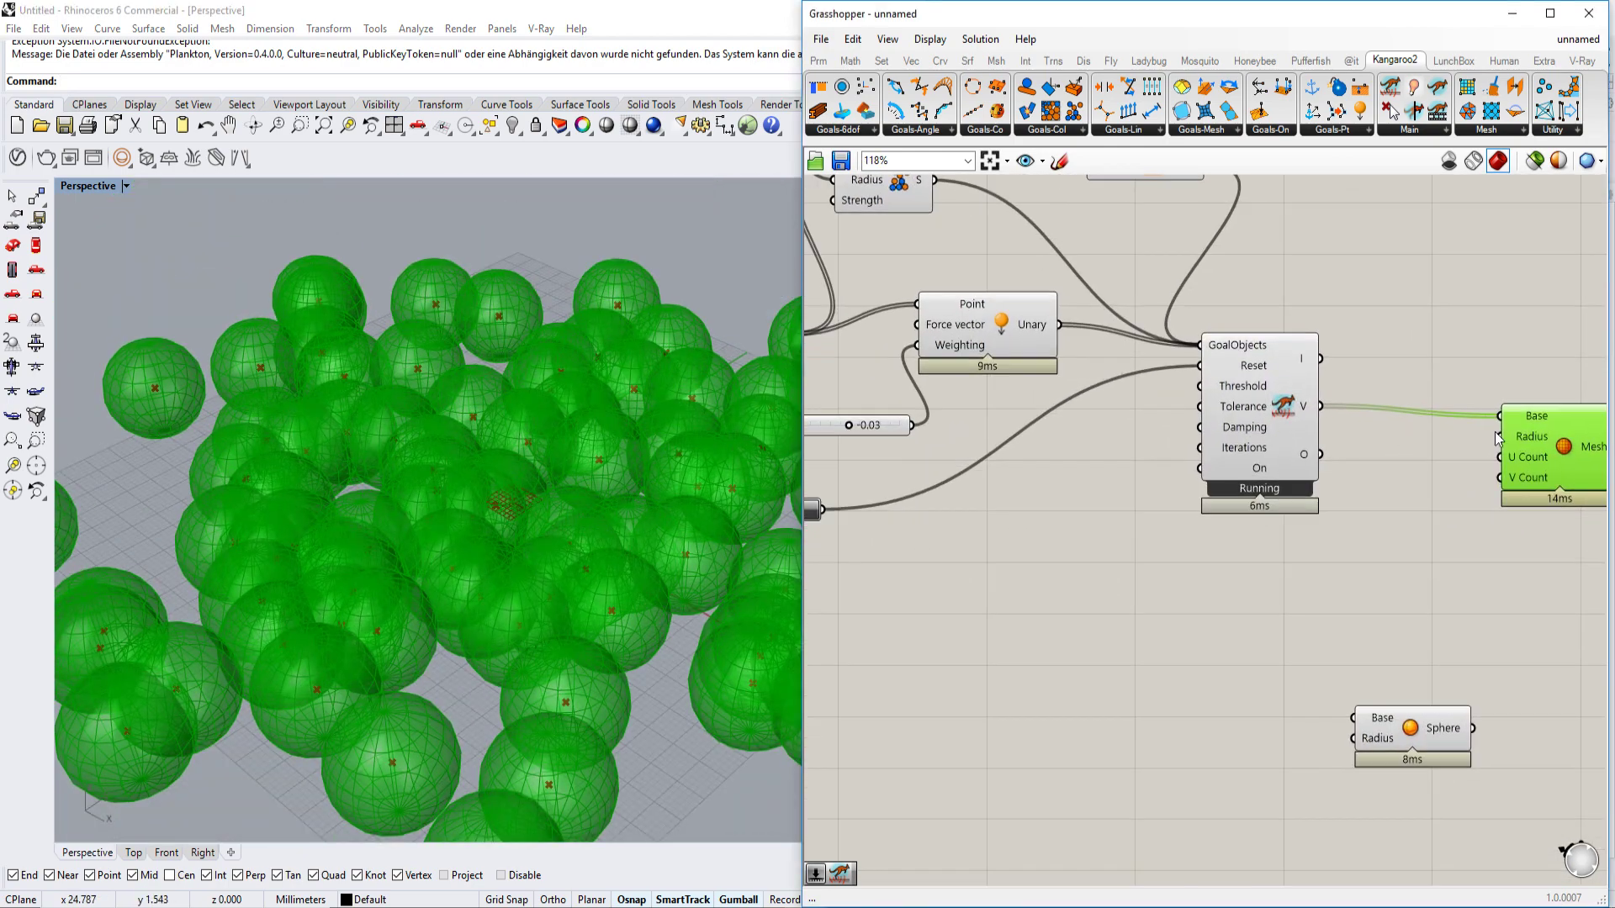
scroll(1506, 444, down, 3)
mouse_move(1571, 437)
mouse_down()
mouse_move(1258, 545)
mouse_move(1030, 197)
mouse_up()
scroll(1064, 247, up, 1)
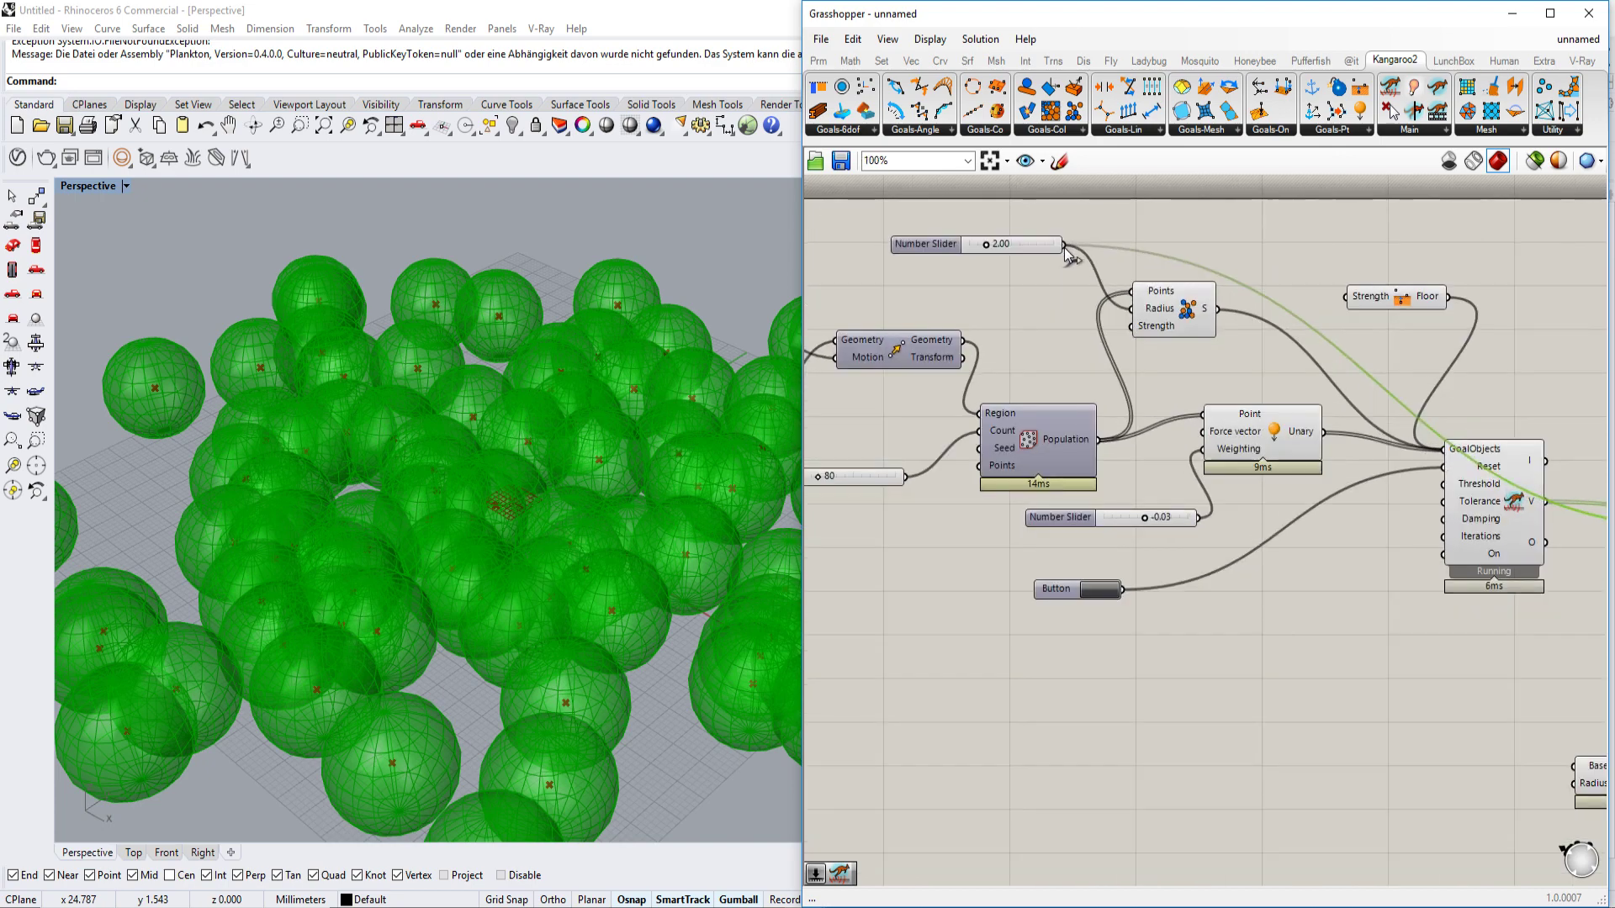
right_drag(1194, 527, 1219, 495)
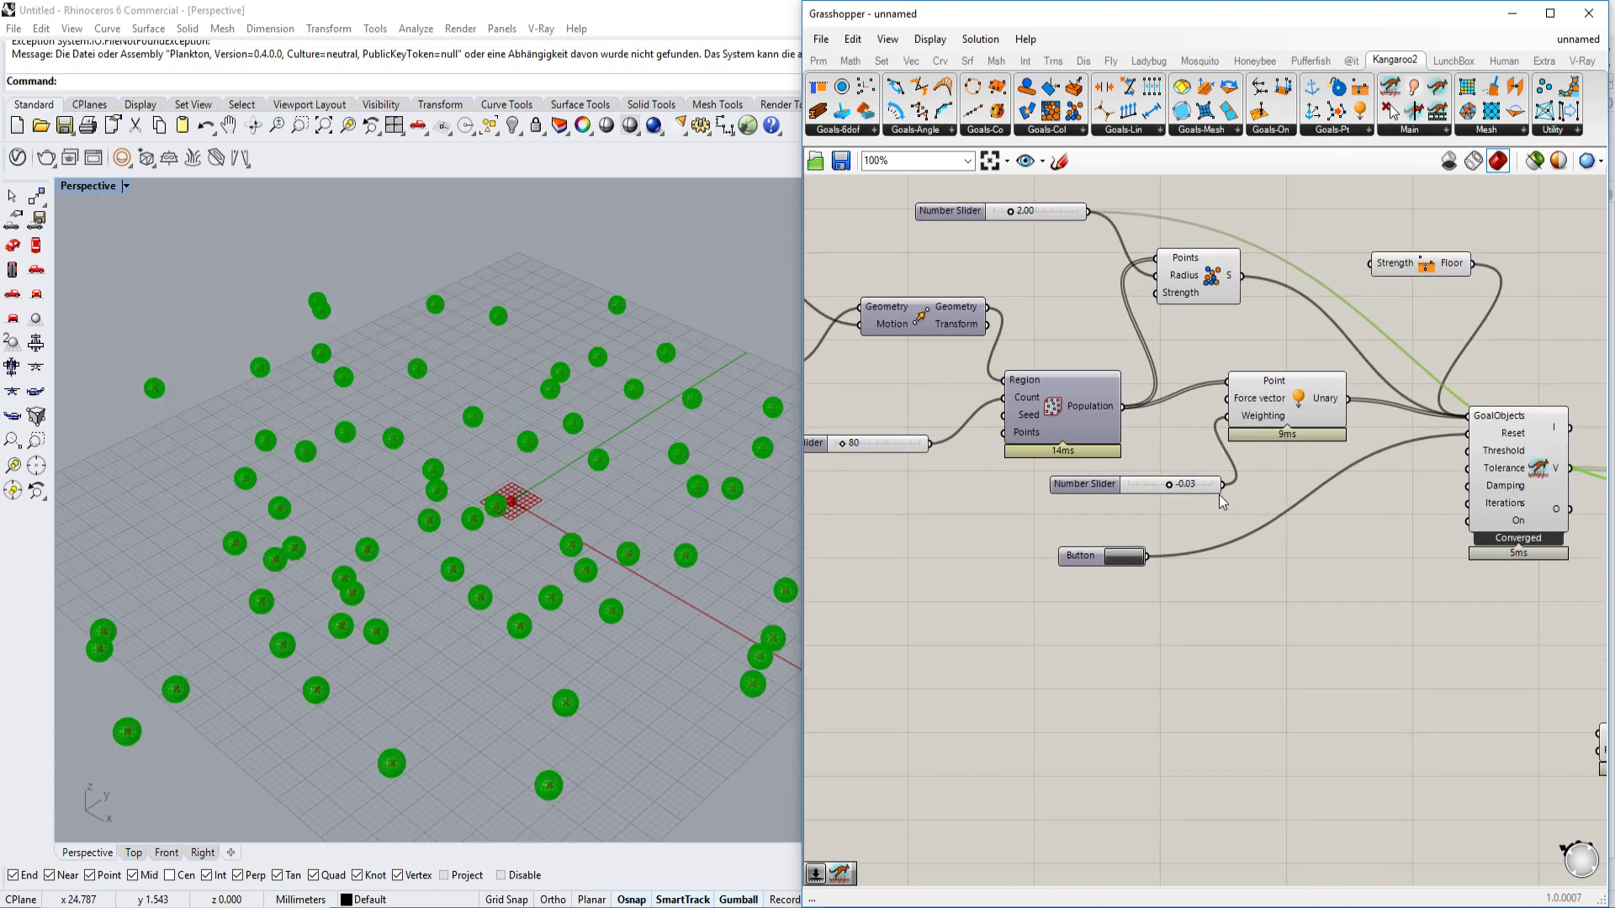
click(1109, 562)
scroll(480, 534, up, 2)
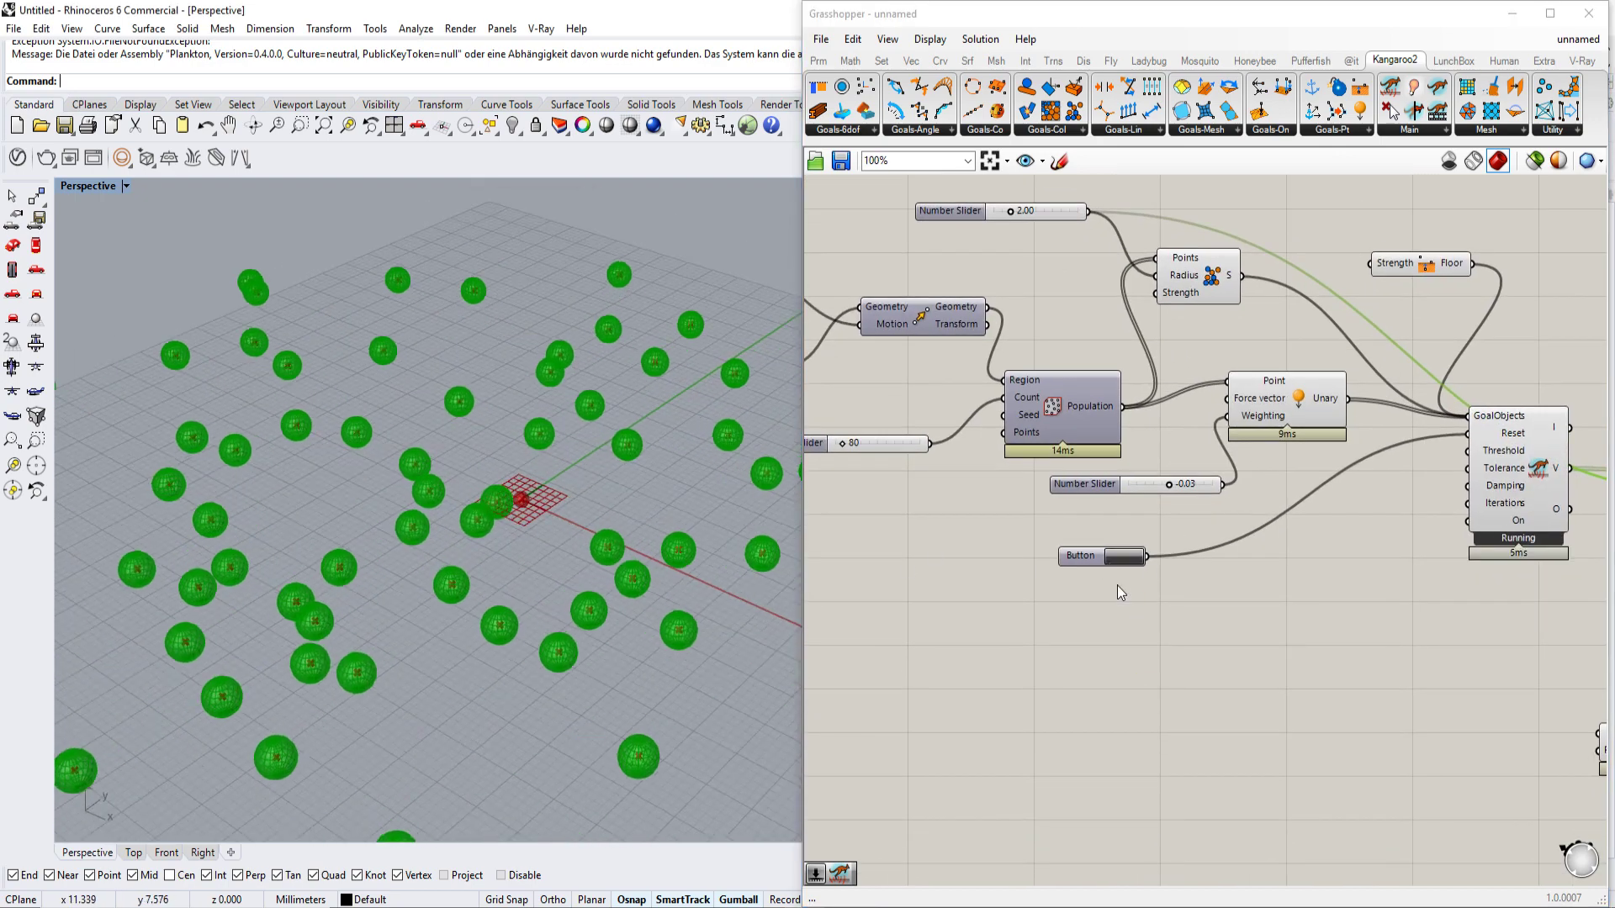
- Rerun the sphere drop several times while orbiting the perspective view to inspect the scatter
right_drag(480, 533, 660, 515)
click(1122, 562)
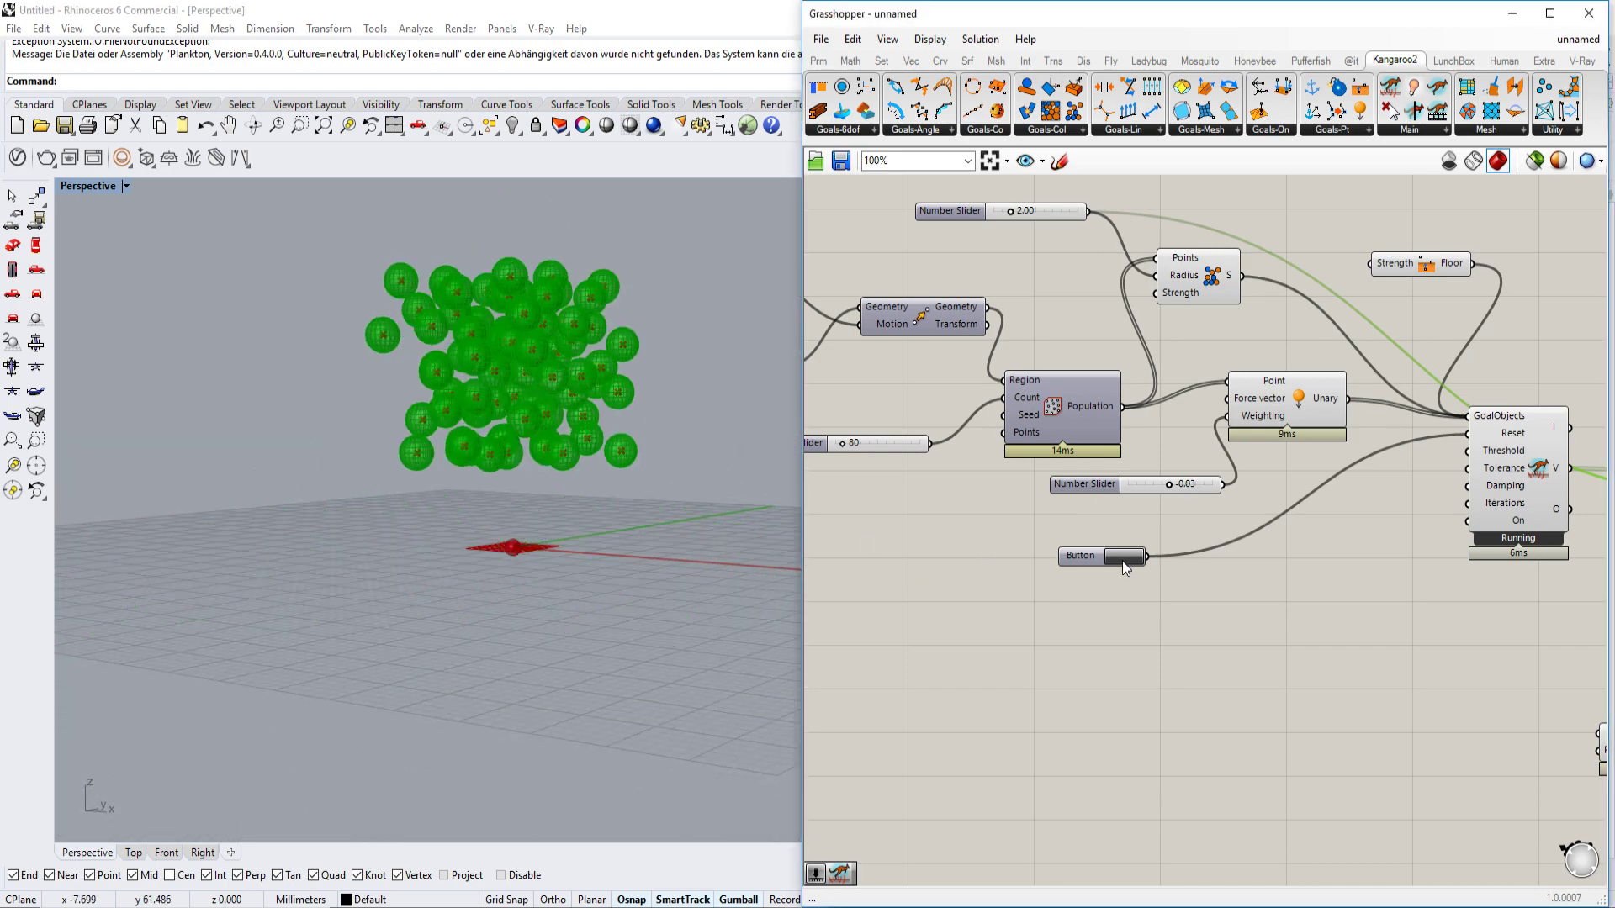
click(1122, 561)
right_drag(630, 567, 614, 612)
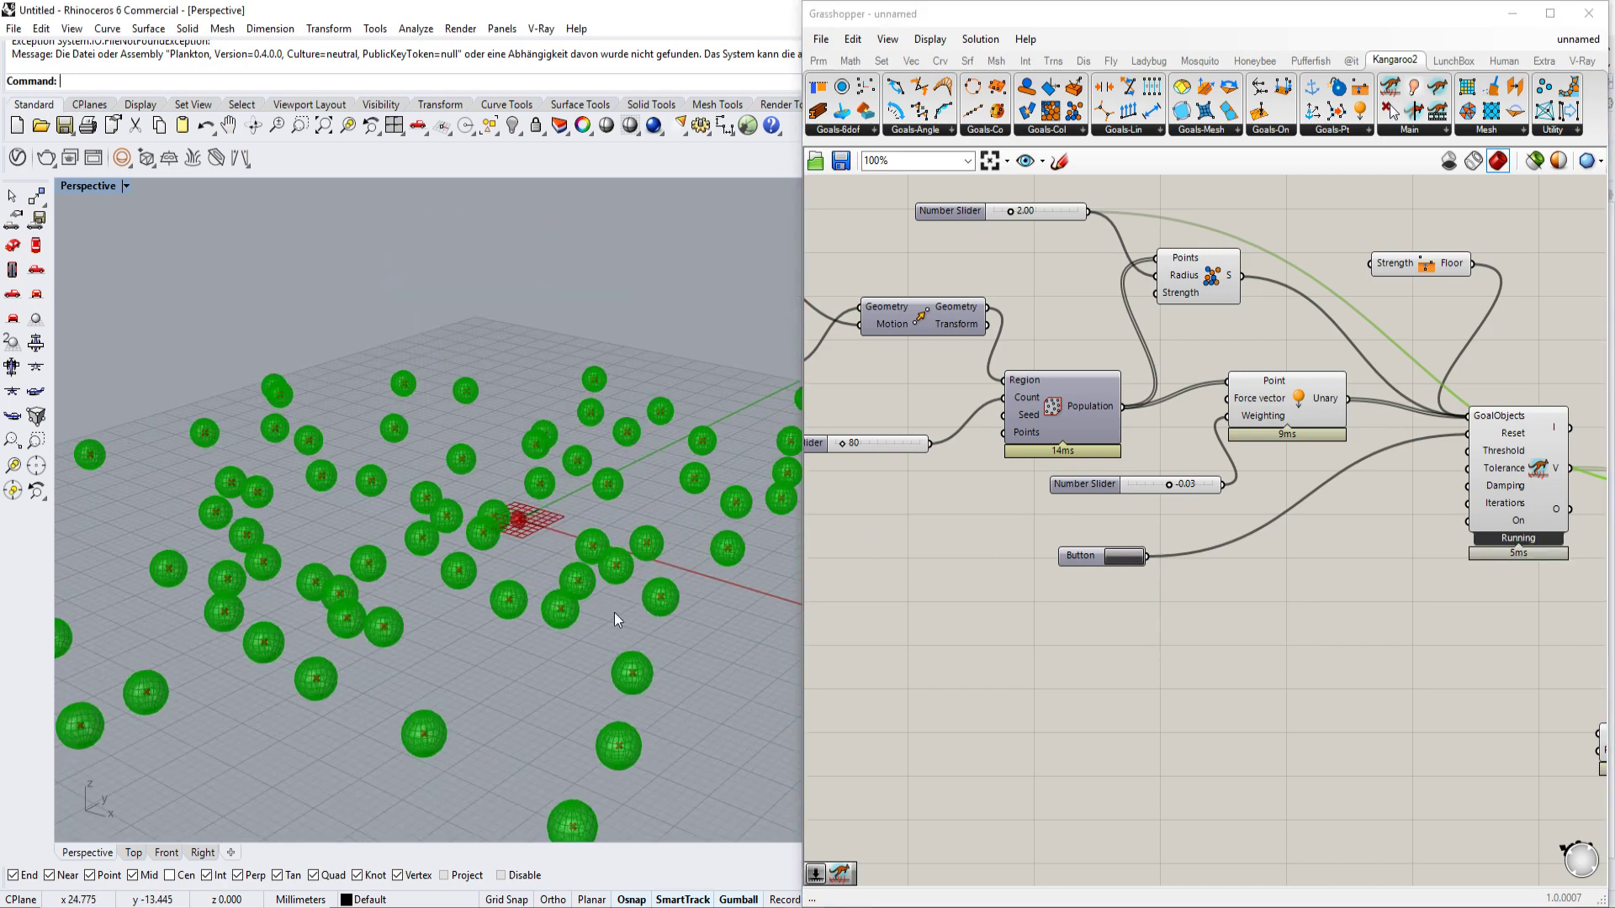
right_drag(471, 533, 492, 480)
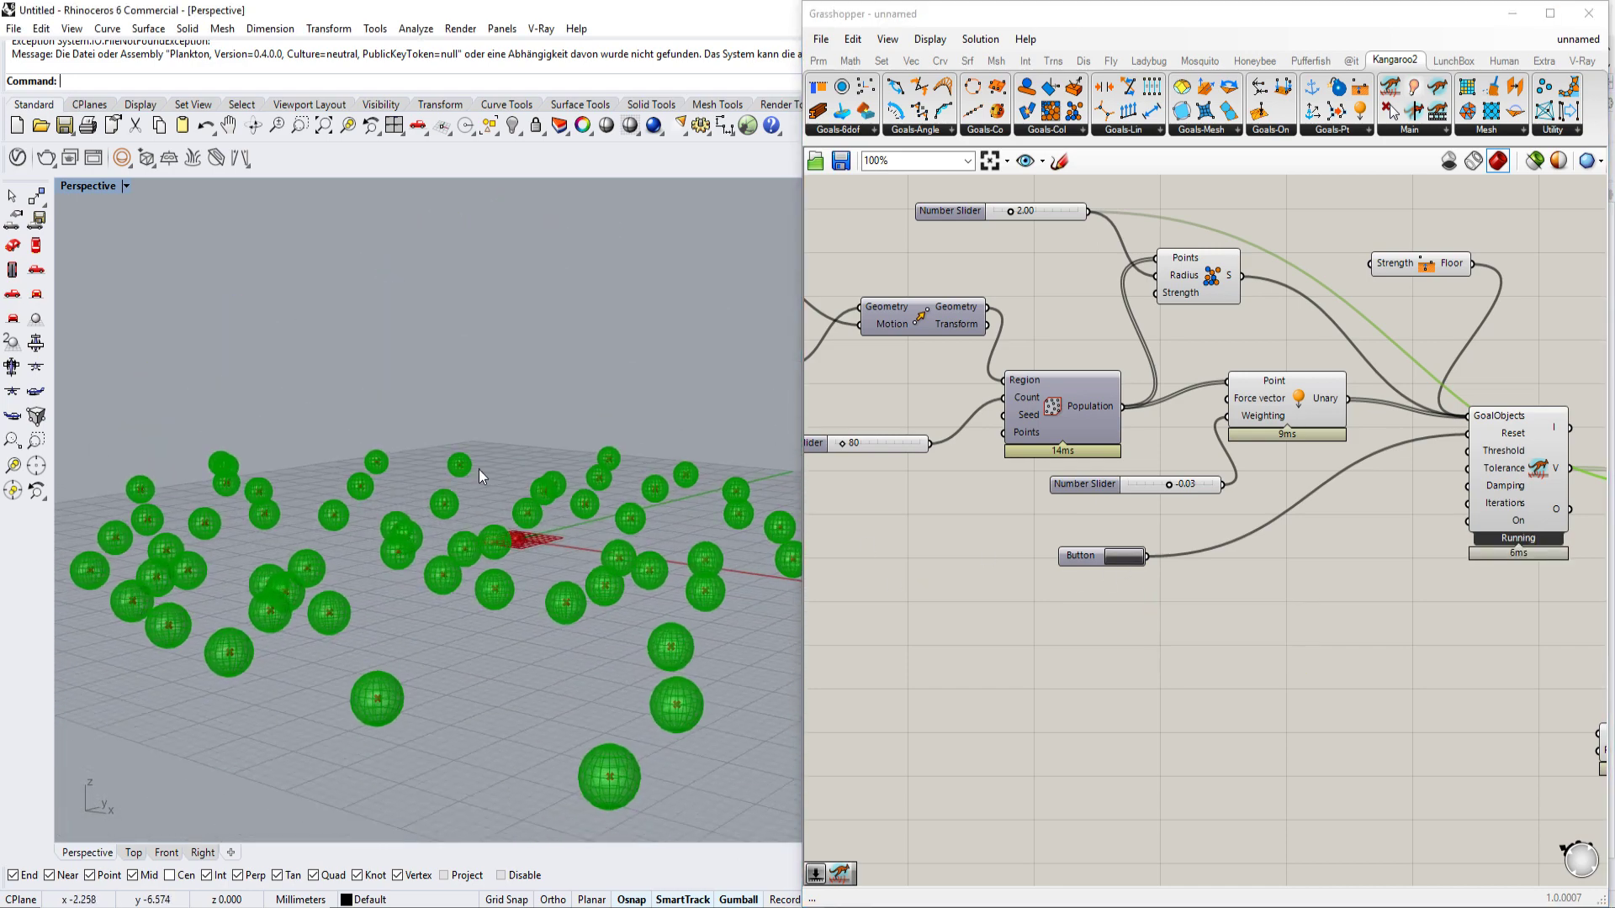
click(1112, 556)
right_drag(1111, 555, 1068, 638)
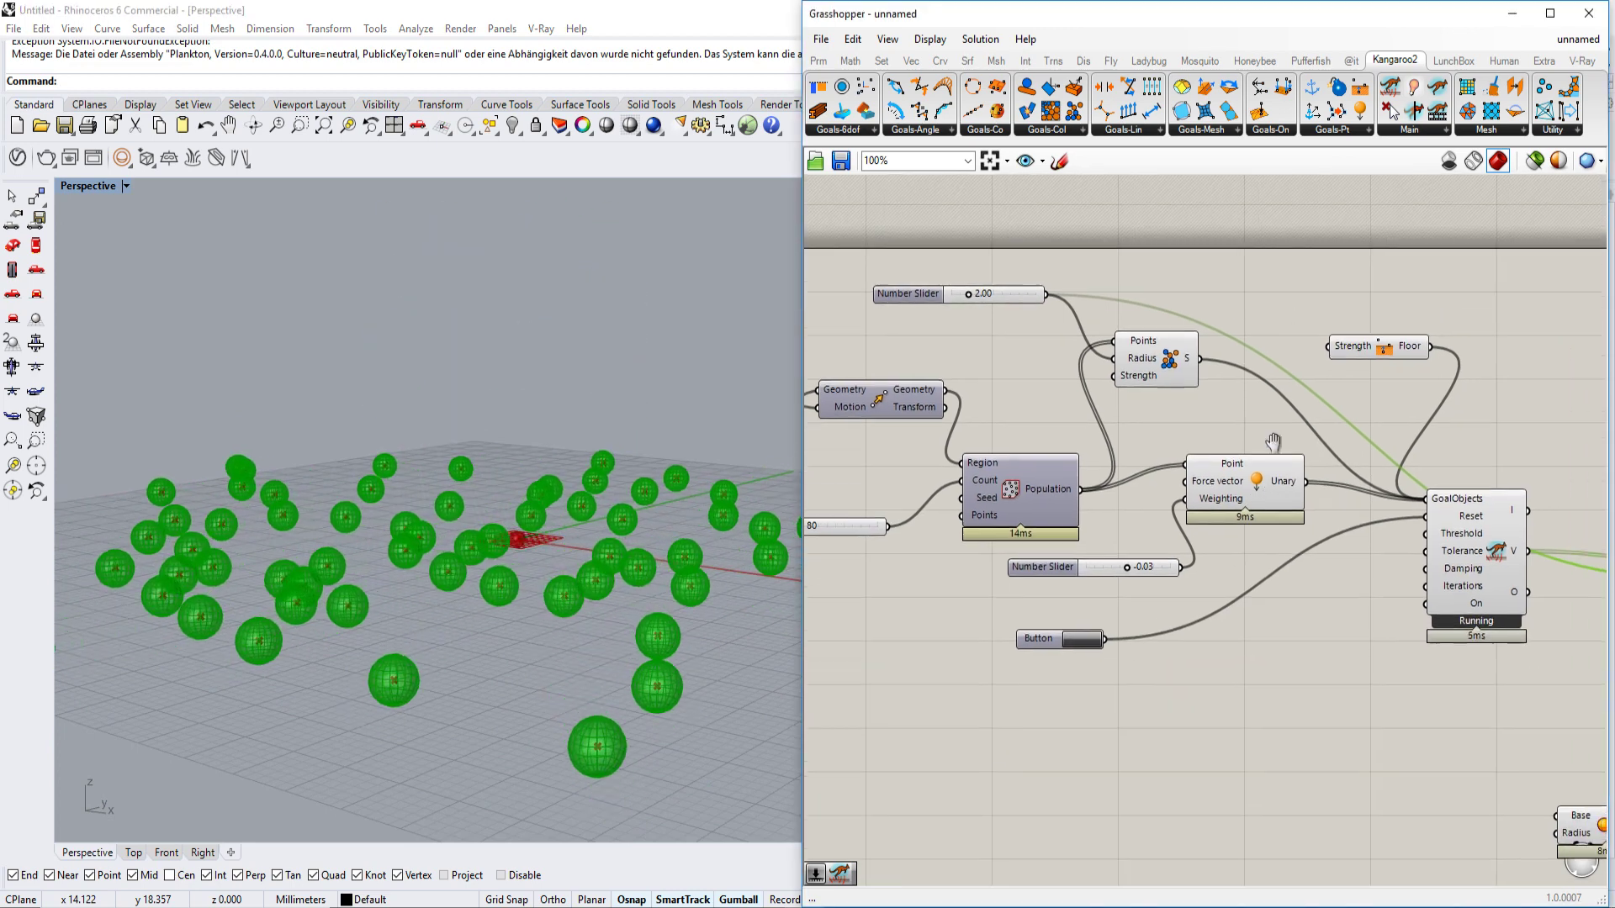
- Add a number slider wired to the Floor goal strength, set it to 5.63, and rerun
double_click(1277, 287)
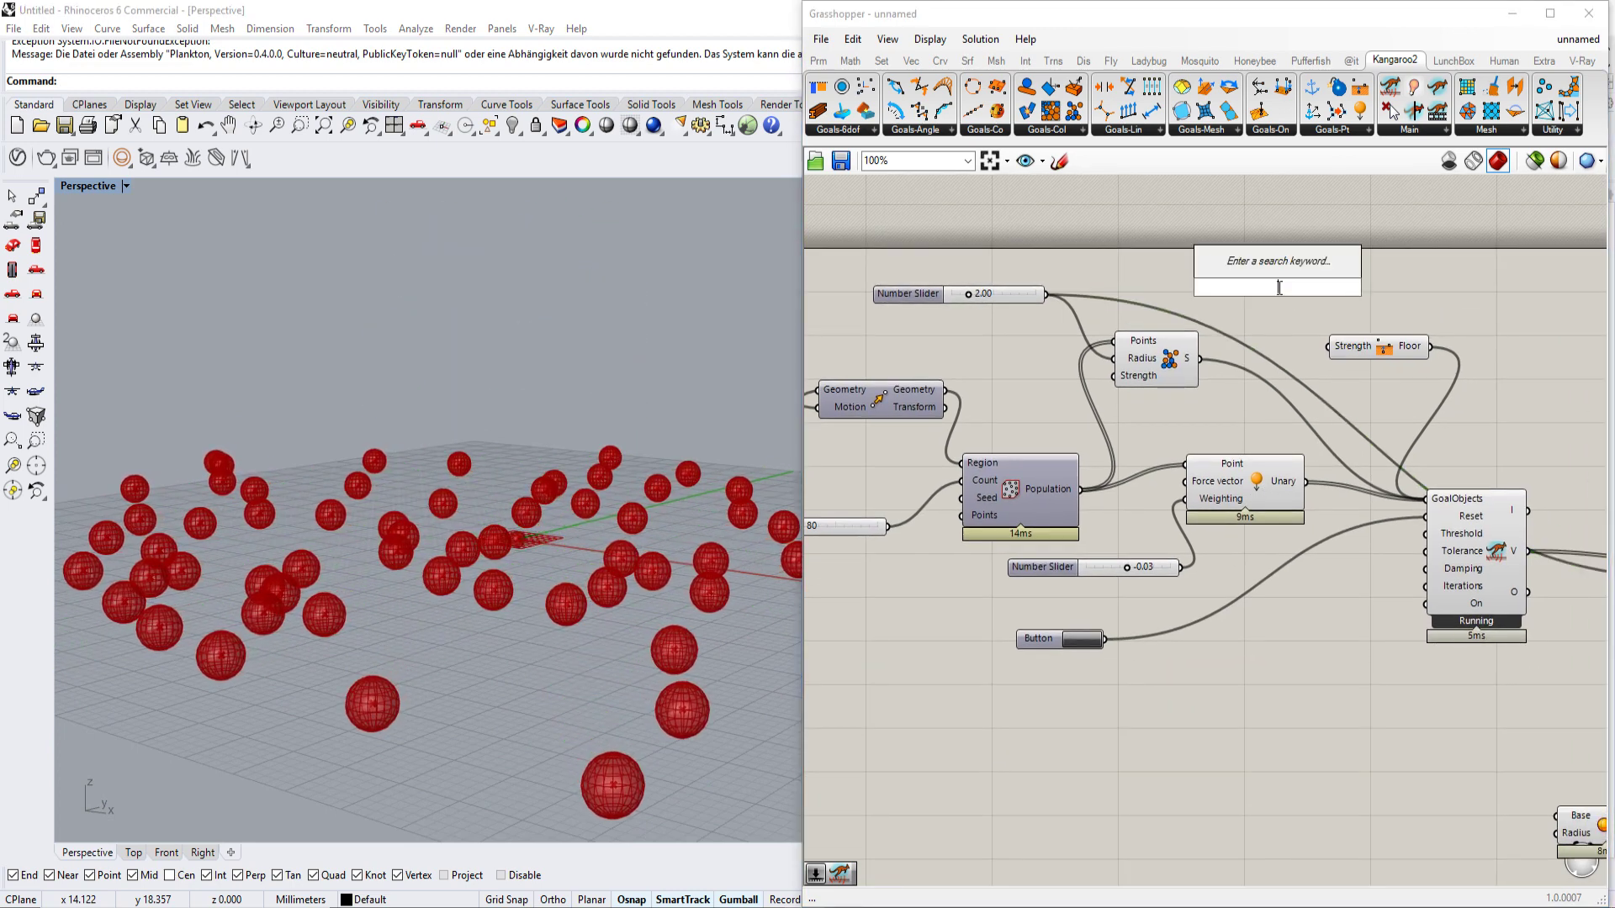
text(2)
key(Return)
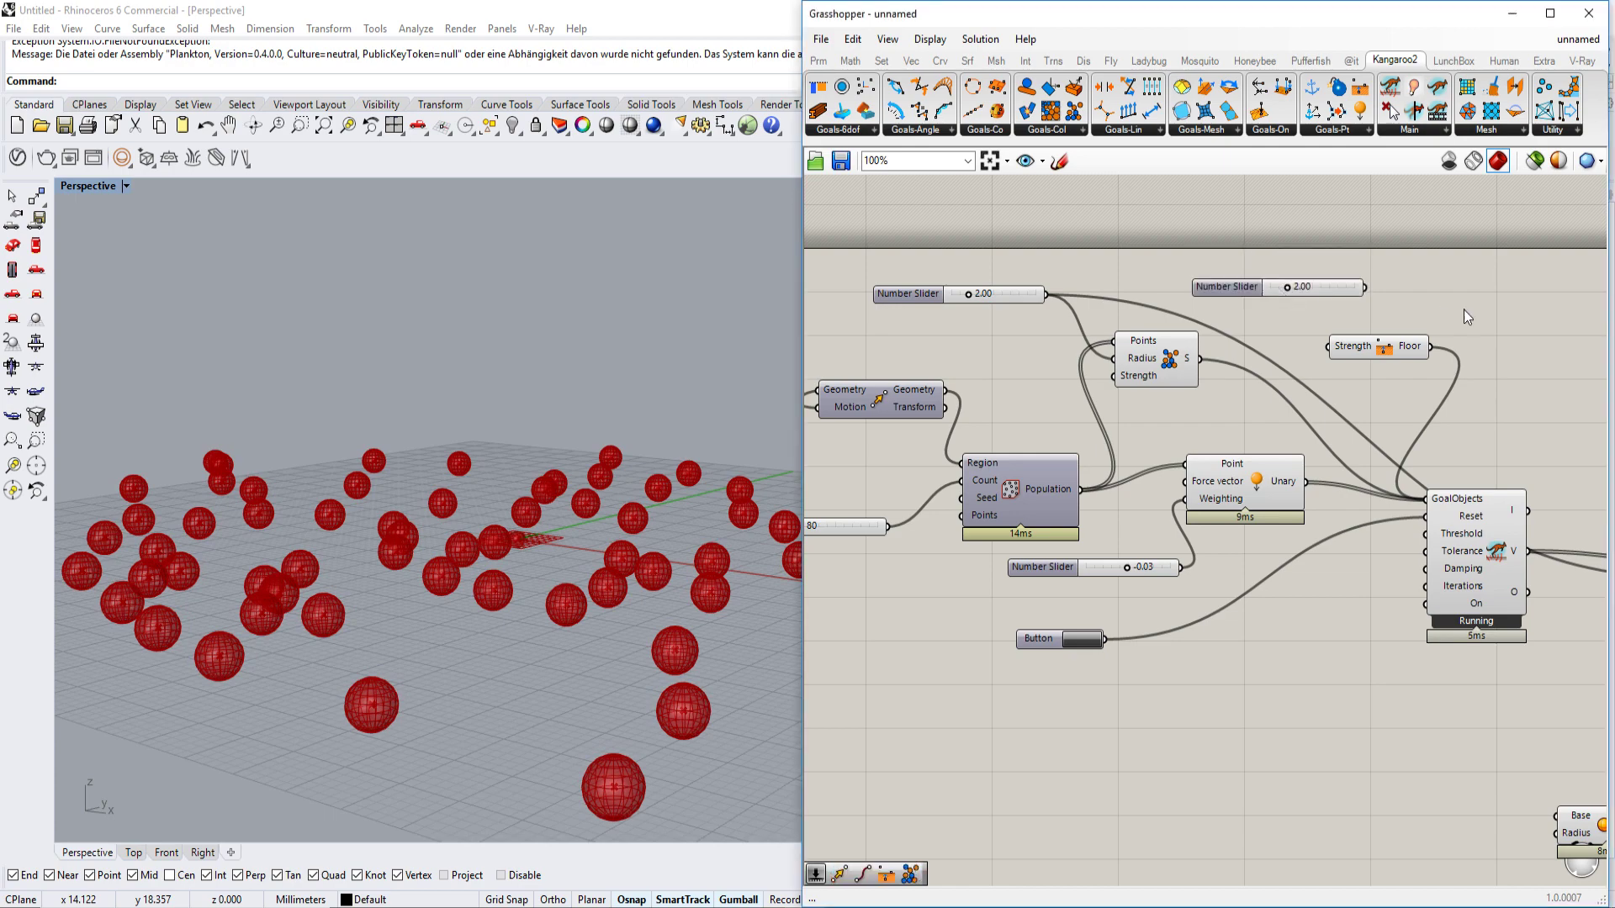
scroll(1451, 306, up, 2)
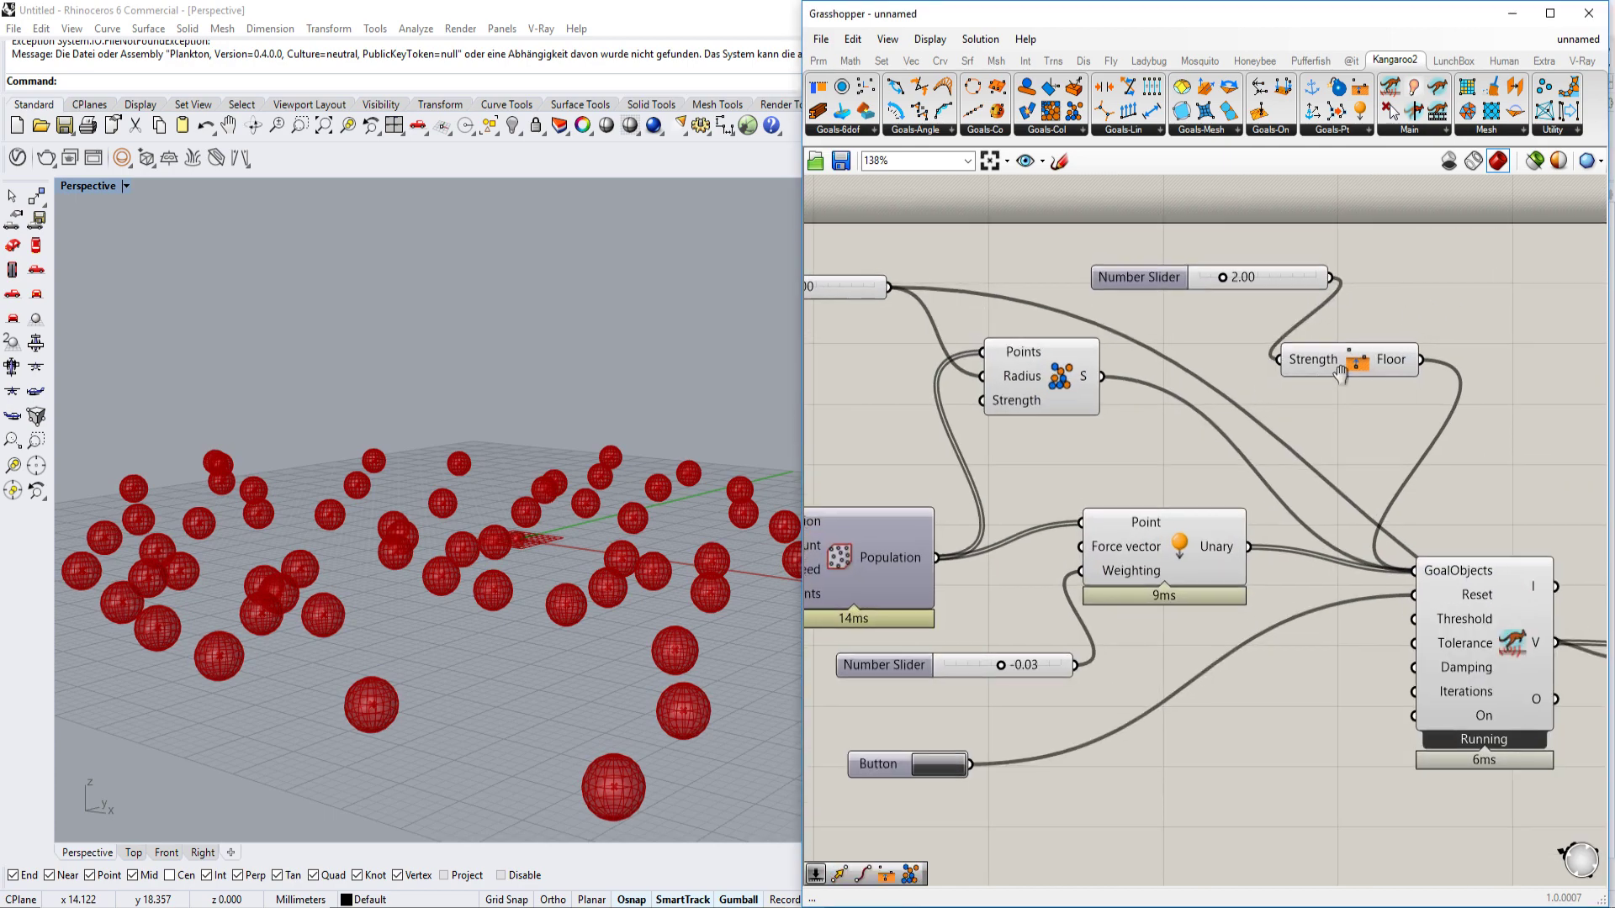
right_drag(1276, 365, 1345, 223)
scroll(1354, 230, up, 1)
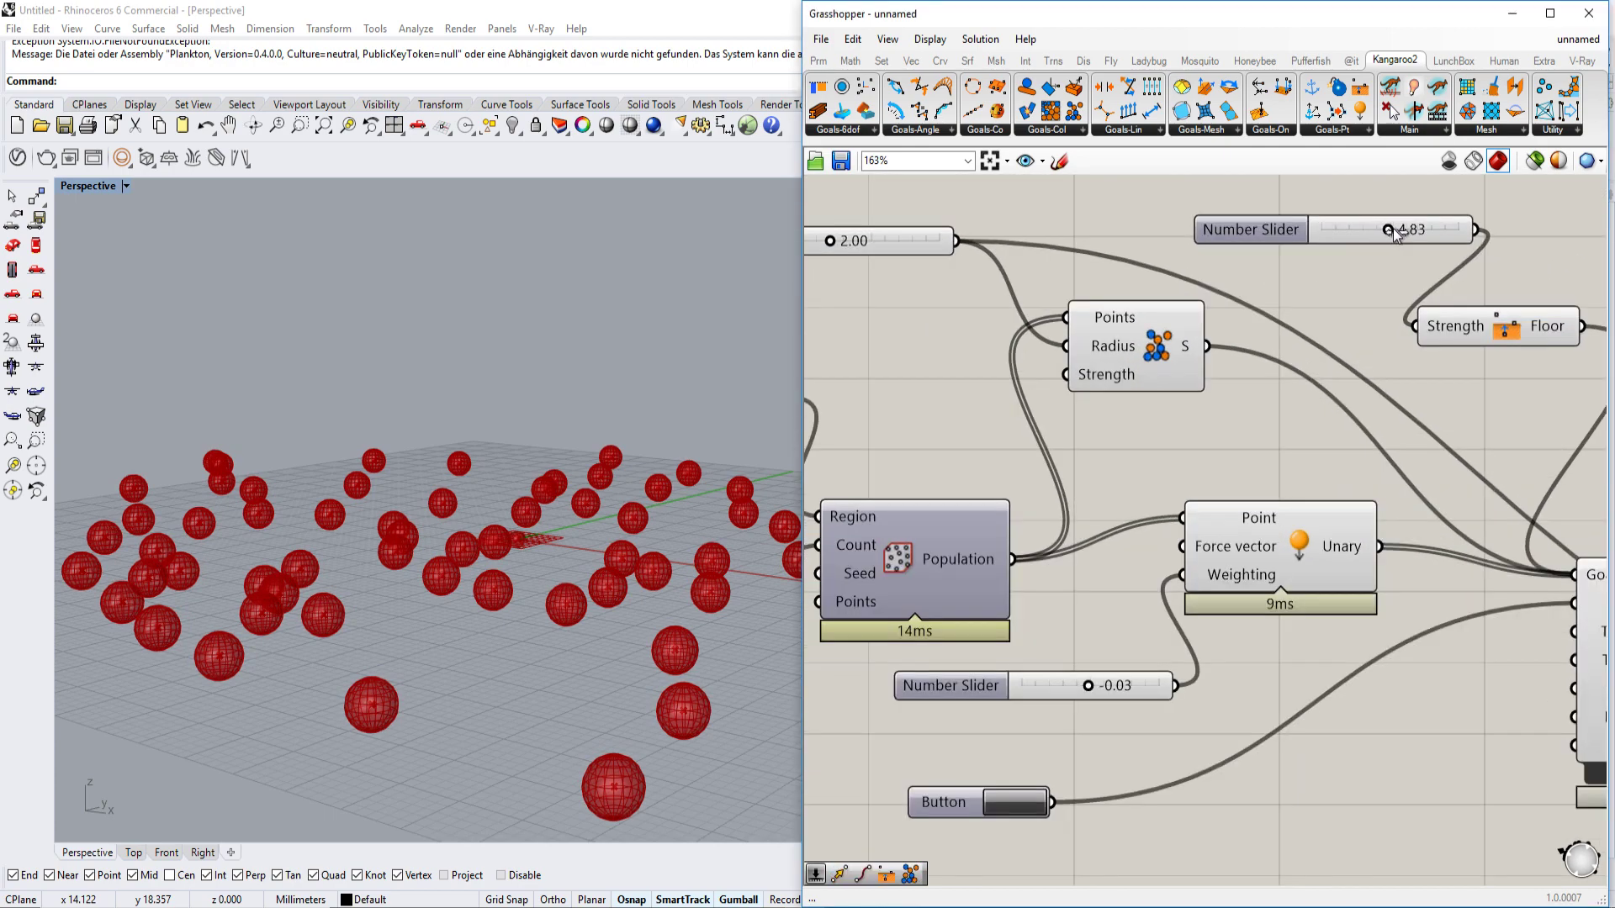
drag(1354, 230, 1399, 229)
click(1013, 797)
click(1013, 797)
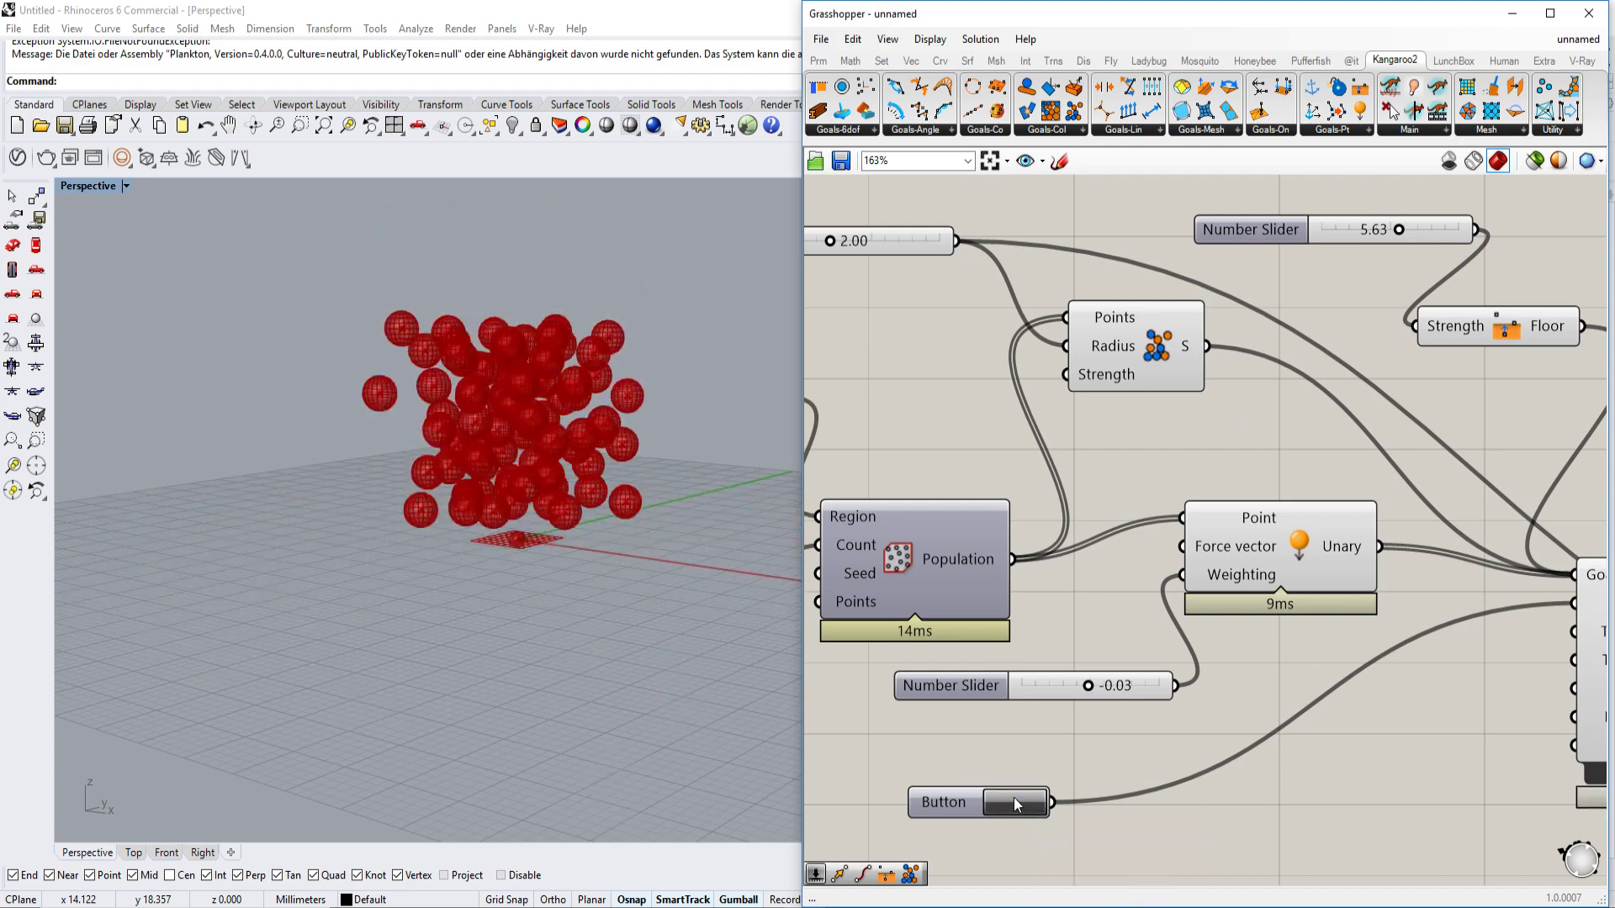
- Try floor strength 10.00 and then lower values, rerunning the drop after each change
drag(1398, 229, 1458, 231)
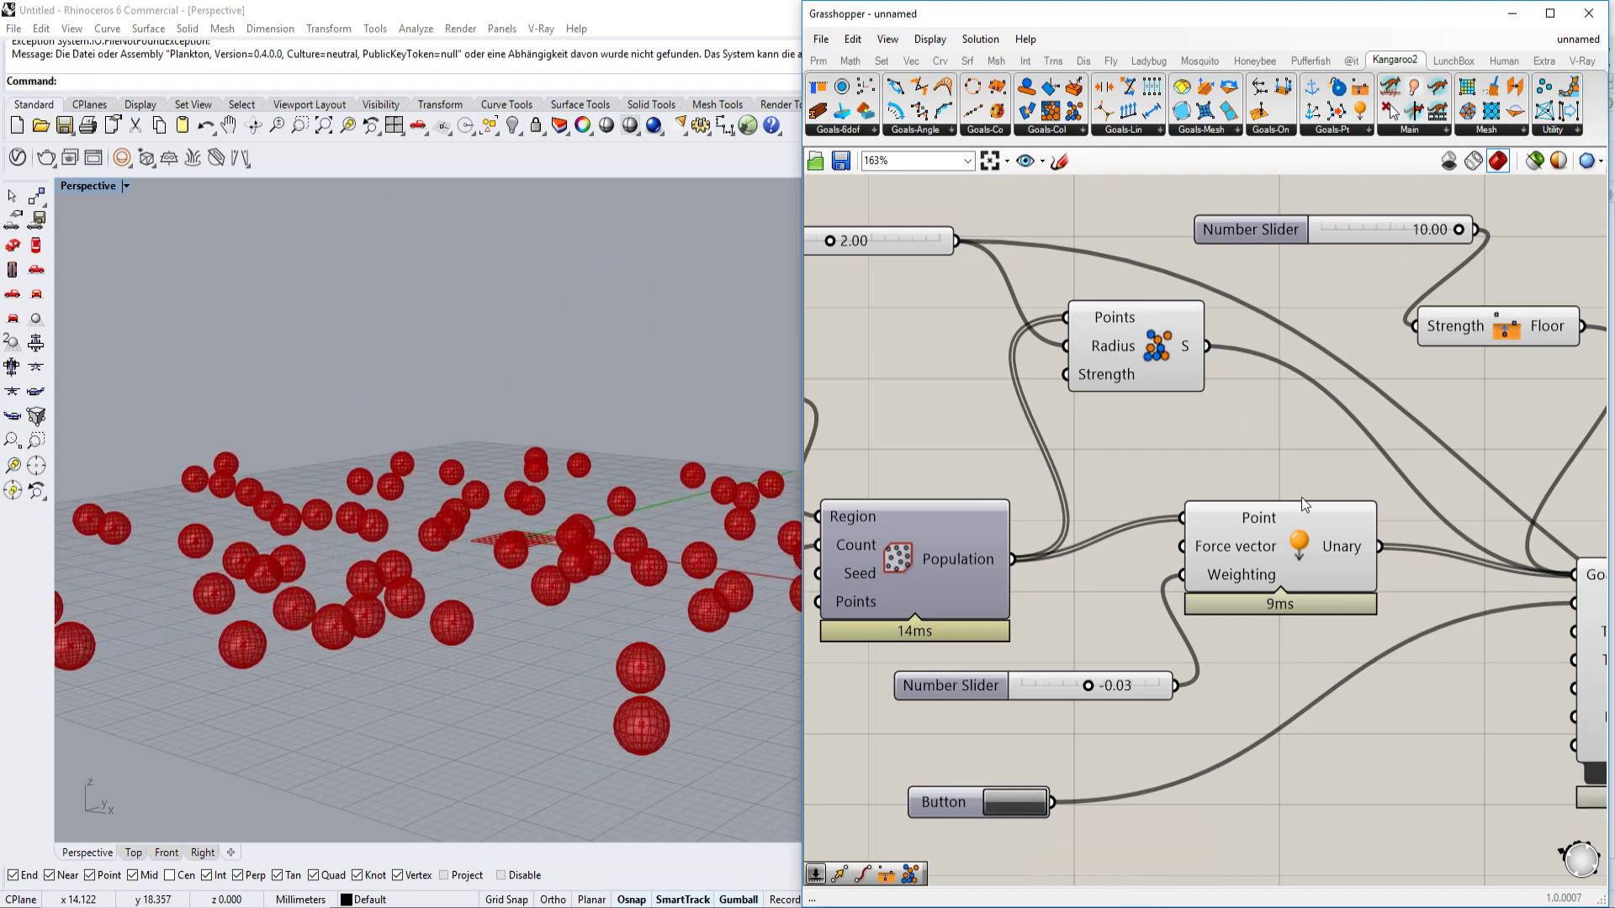
click(1018, 800)
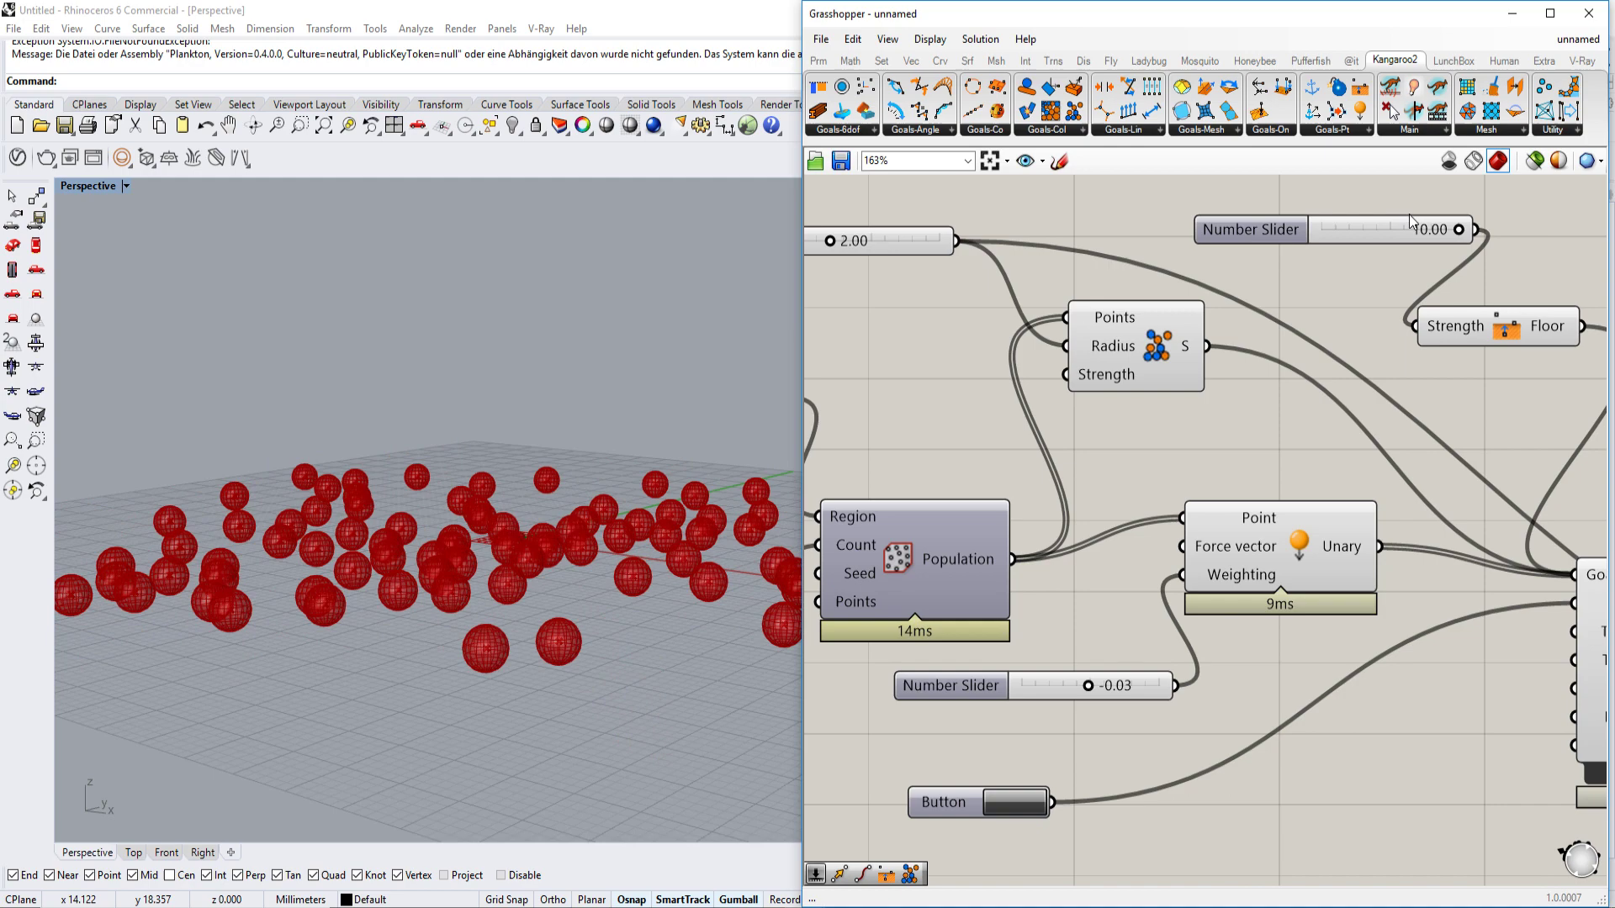
drag(1459, 229, 1331, 237)
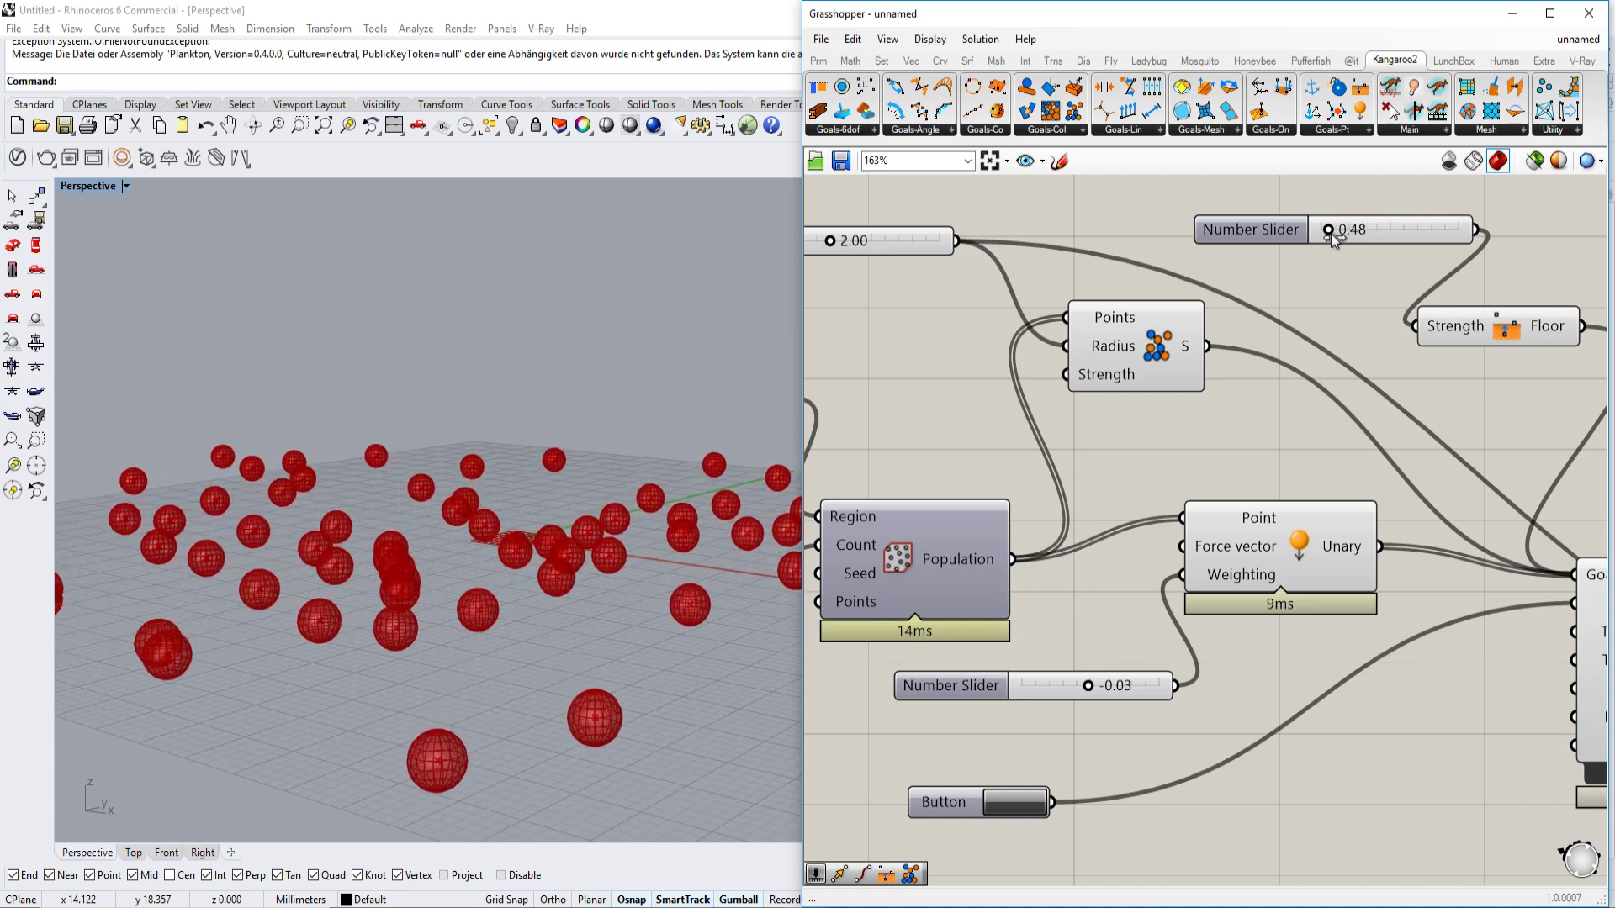
click(1023, 809)
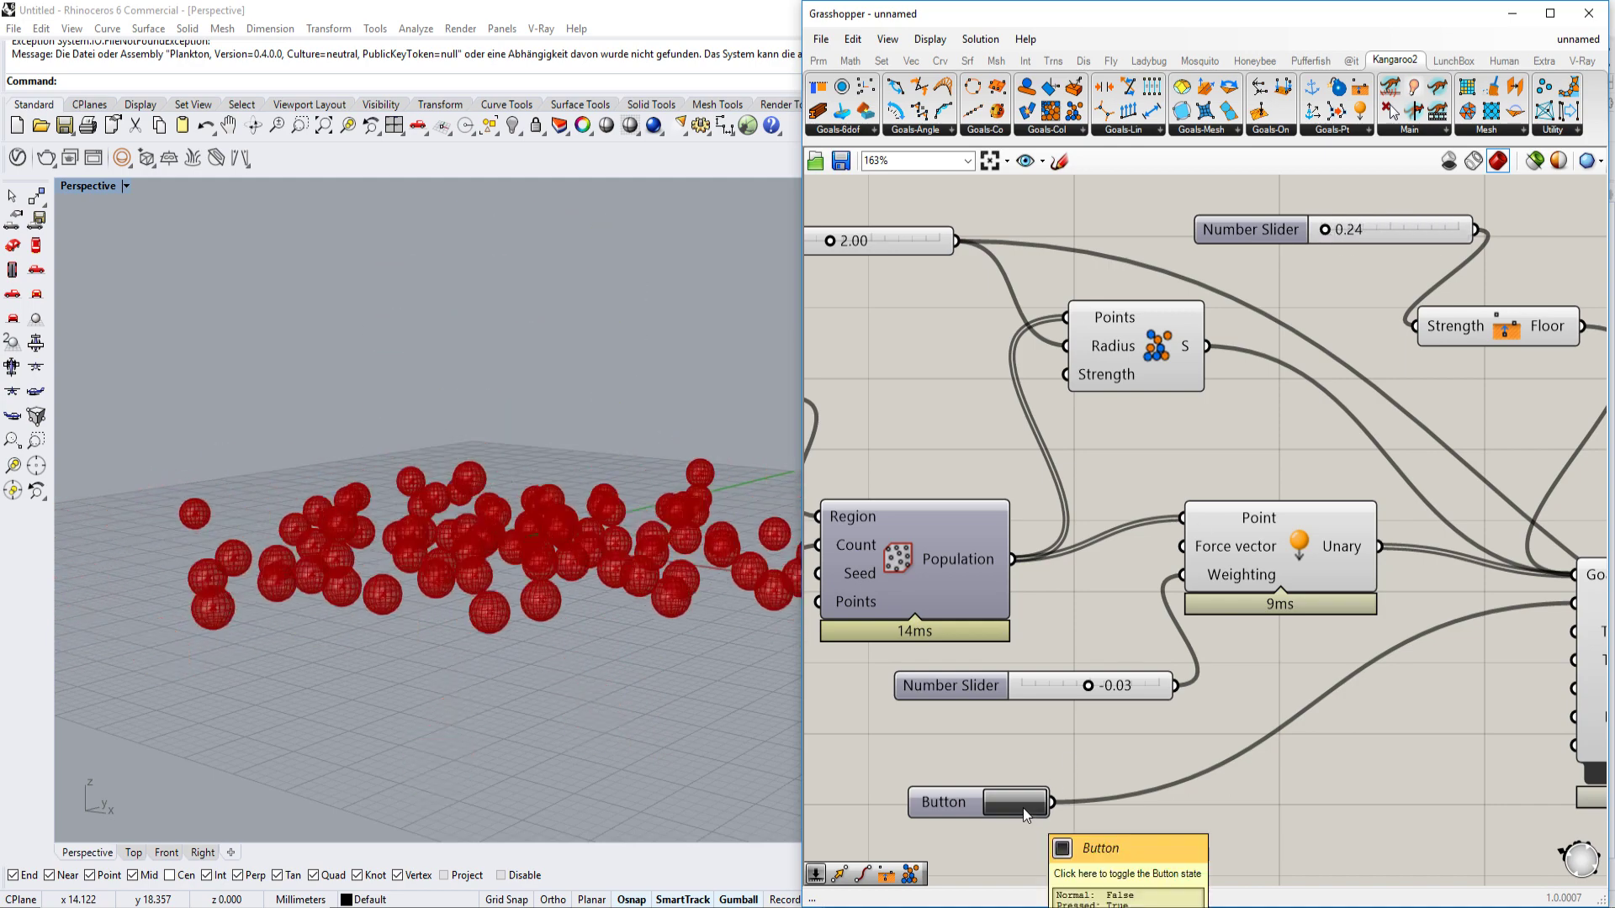
right_drag(639, 537, 625, 584)
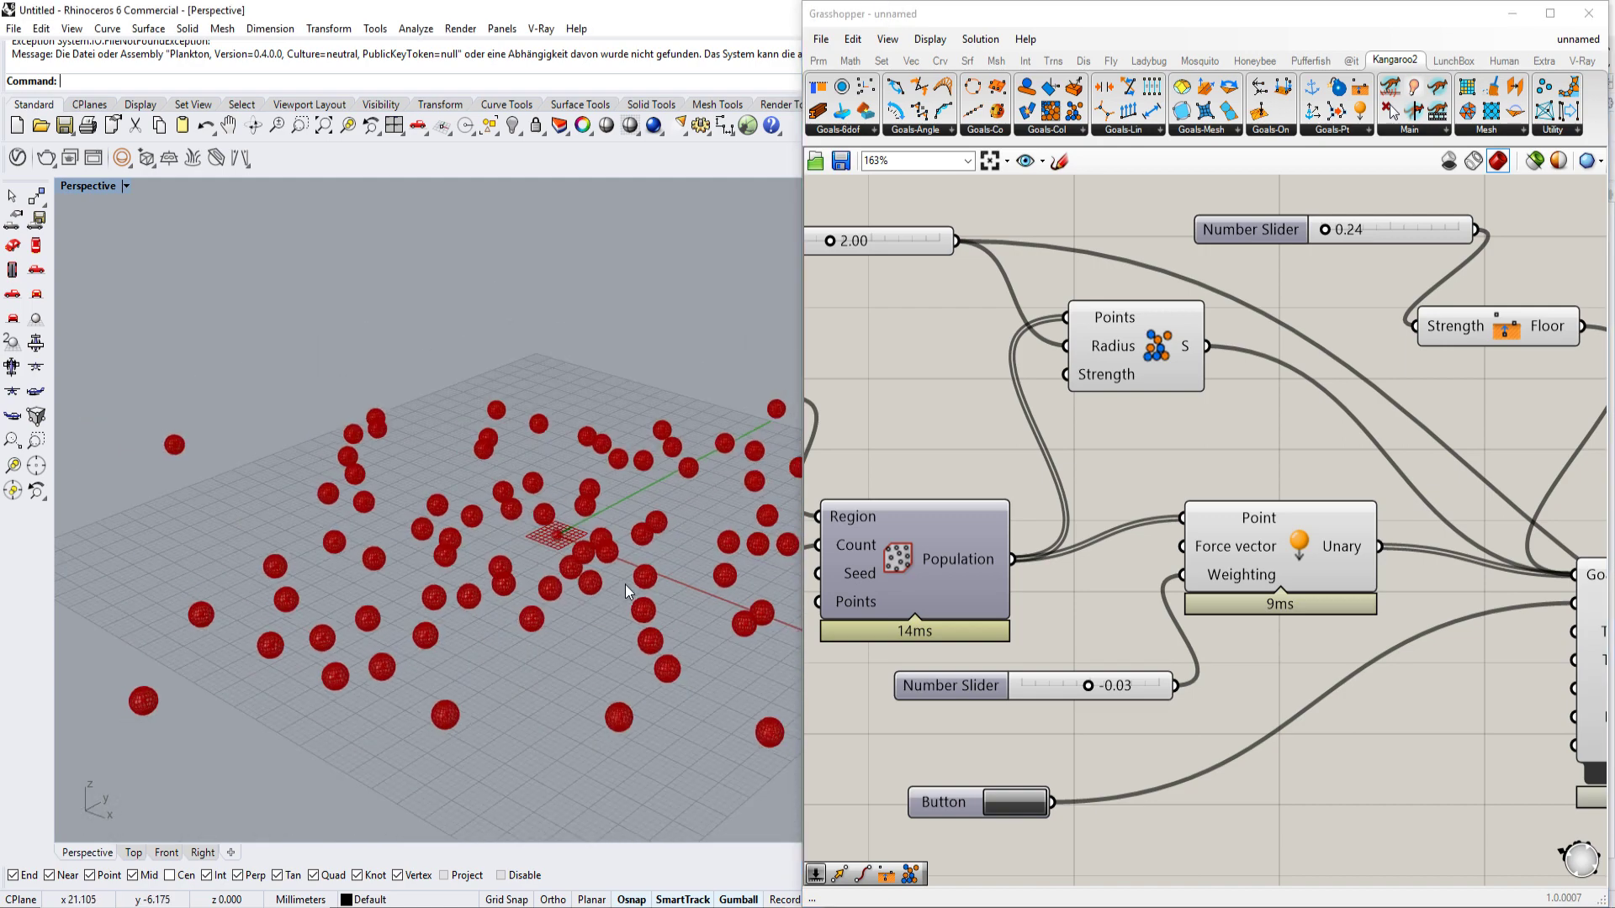
click(997, 797)
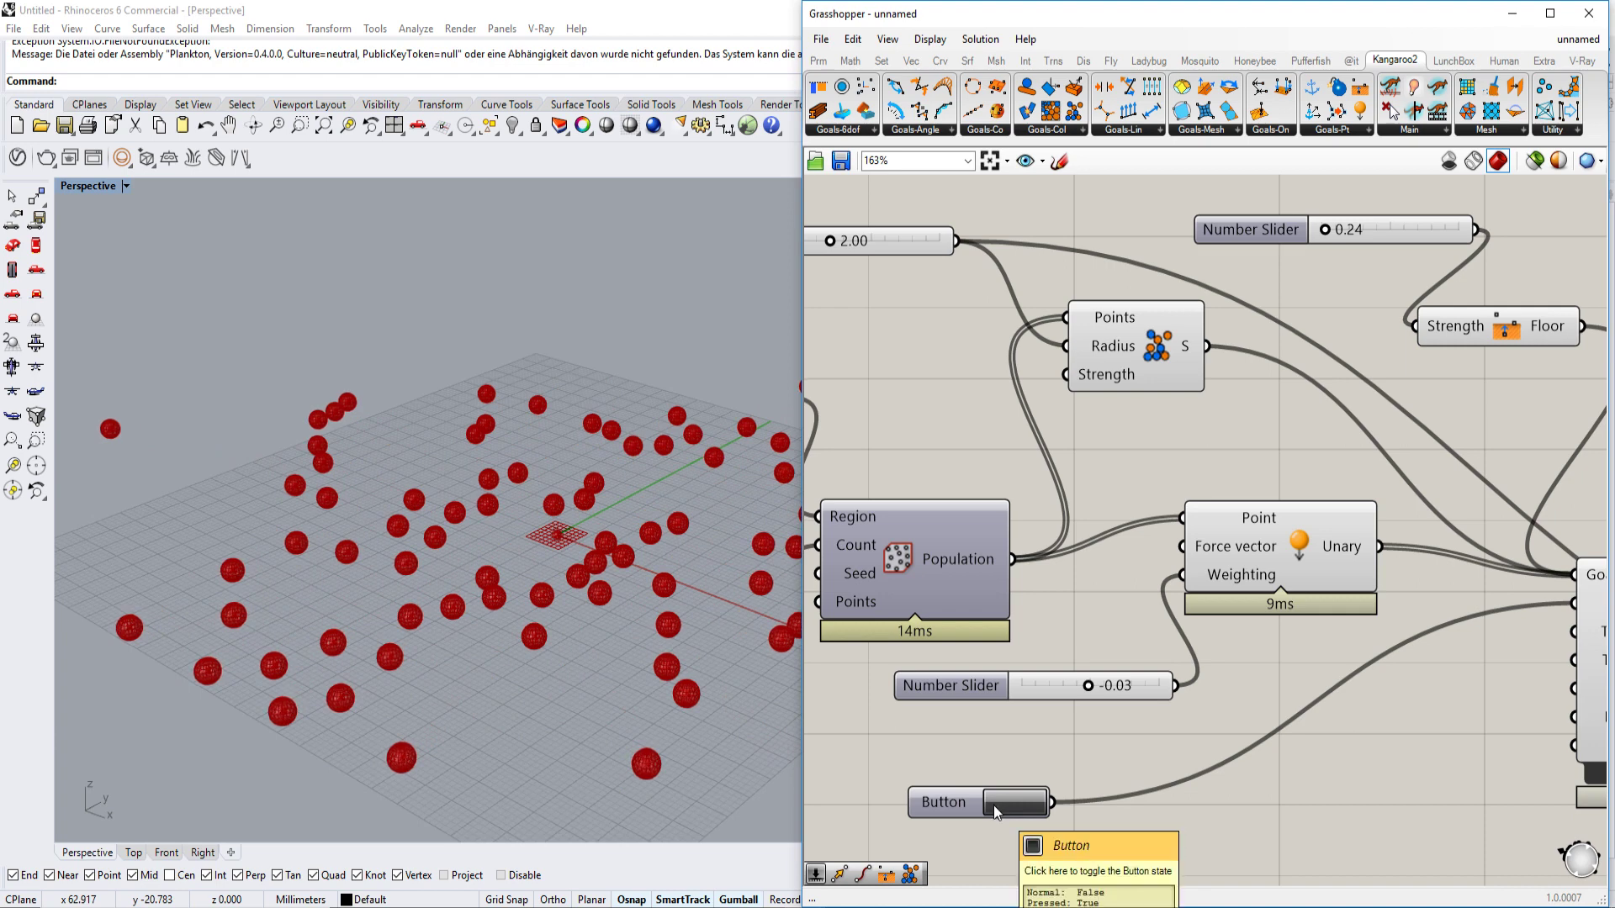
click(993, 806)
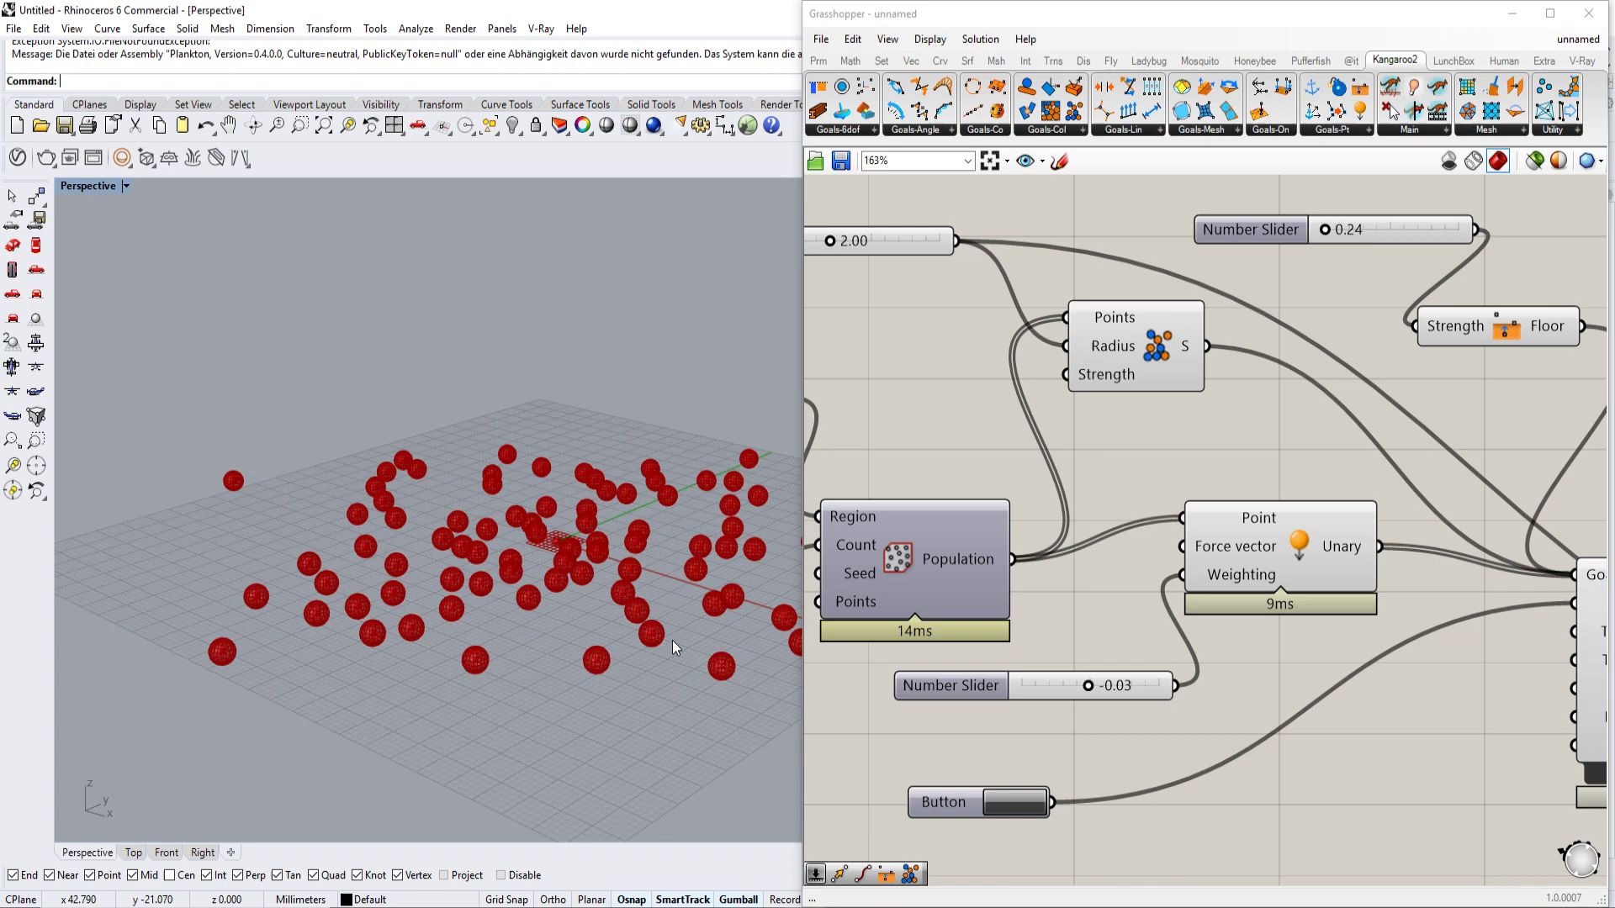
scroll(1332, 251, up, 3)
- Lower the floor strength to 0.09 and rerun the sphere drop
drag(1339, 217, 1322, 218)
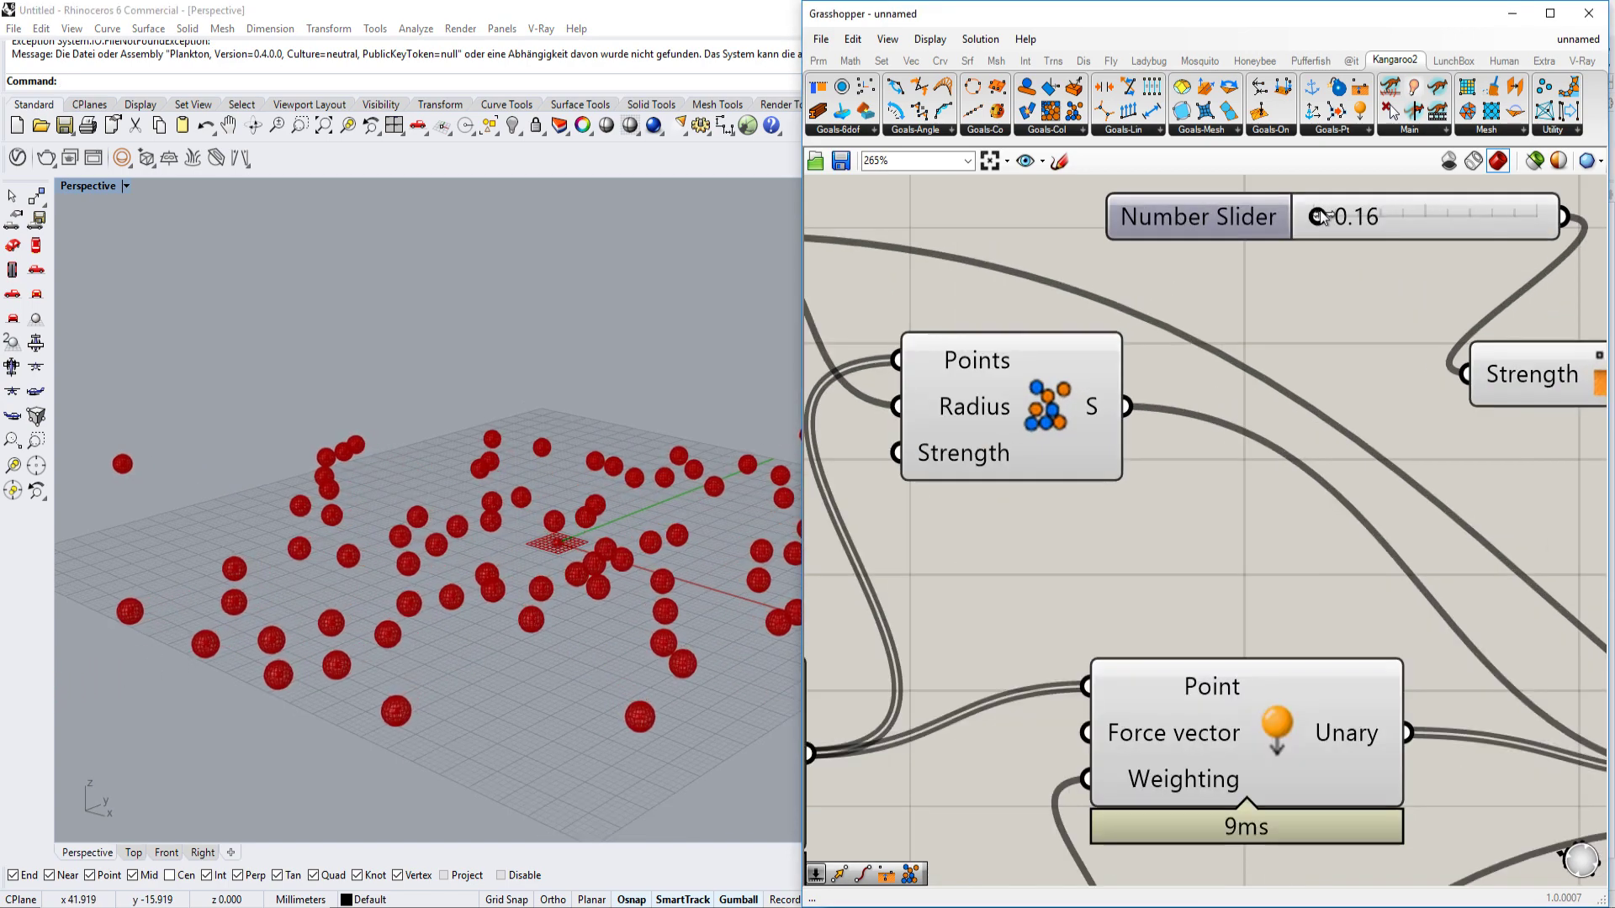
scroll(1325, 237, down, 3)
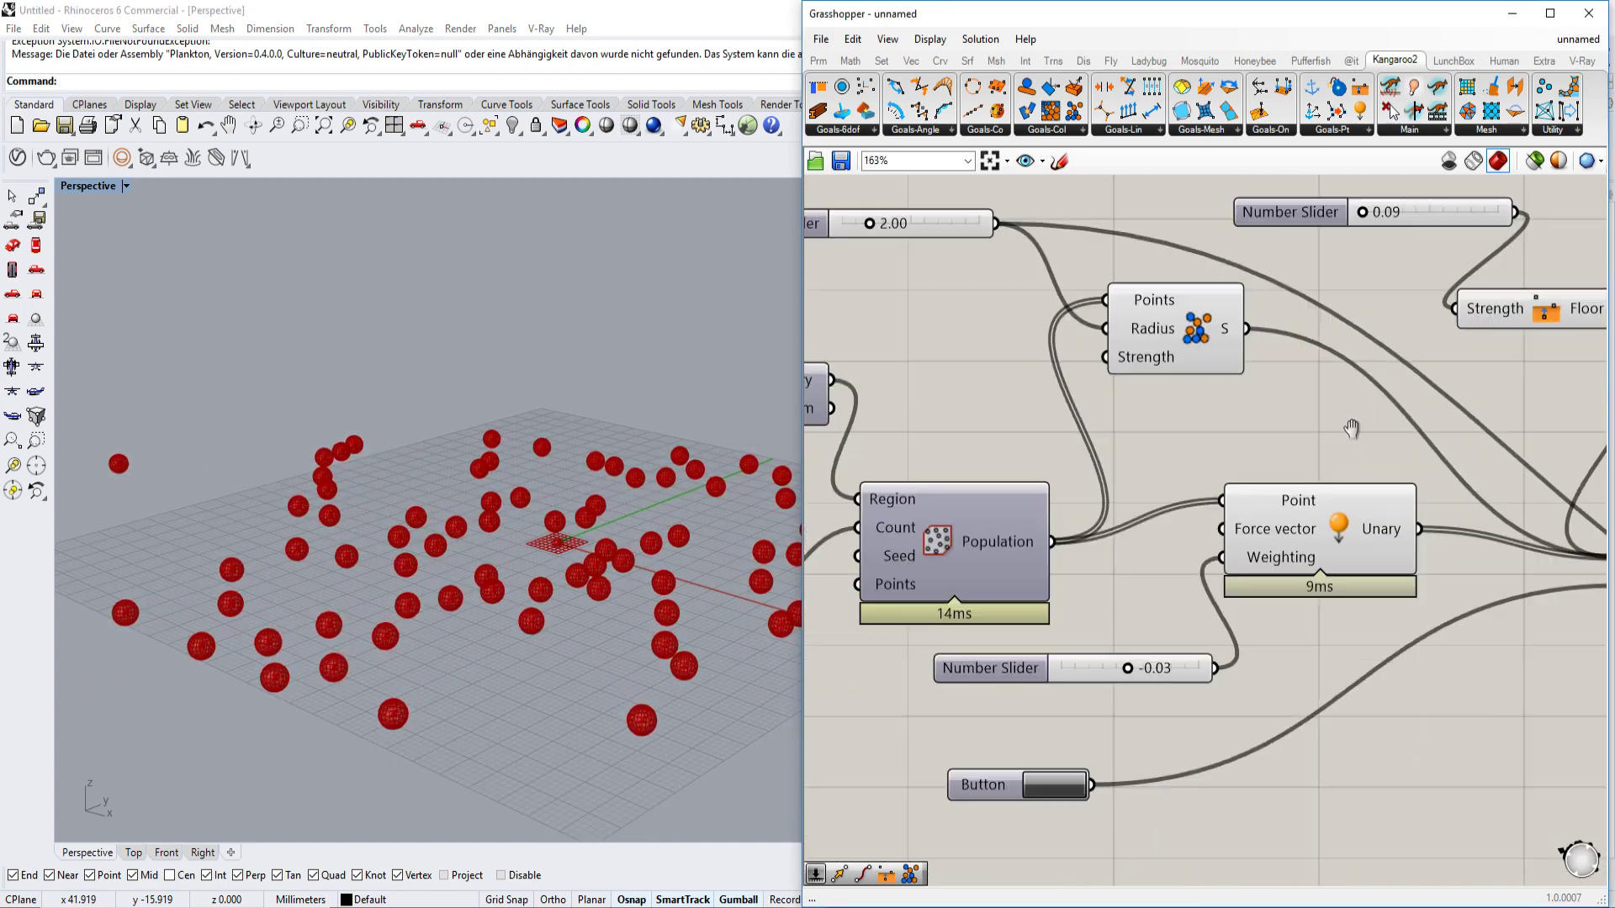
click(1049, 790)
click(1048, 790)
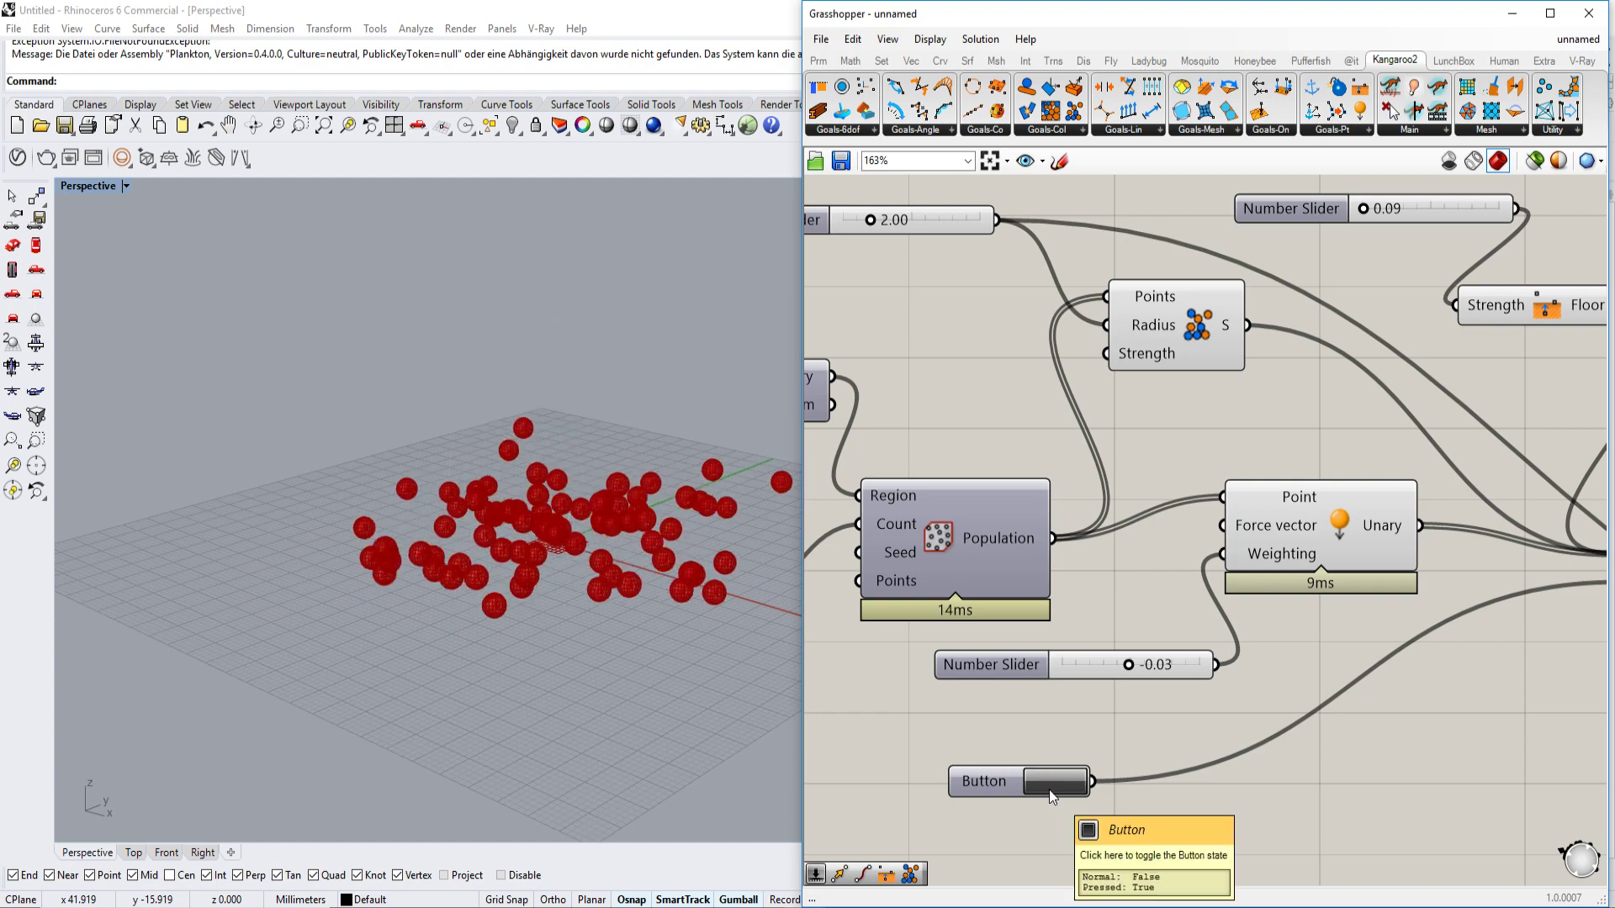
click(1049, 790)
scroll(1403, 570, down, 2)
scroll(1351, 514, up, 2)
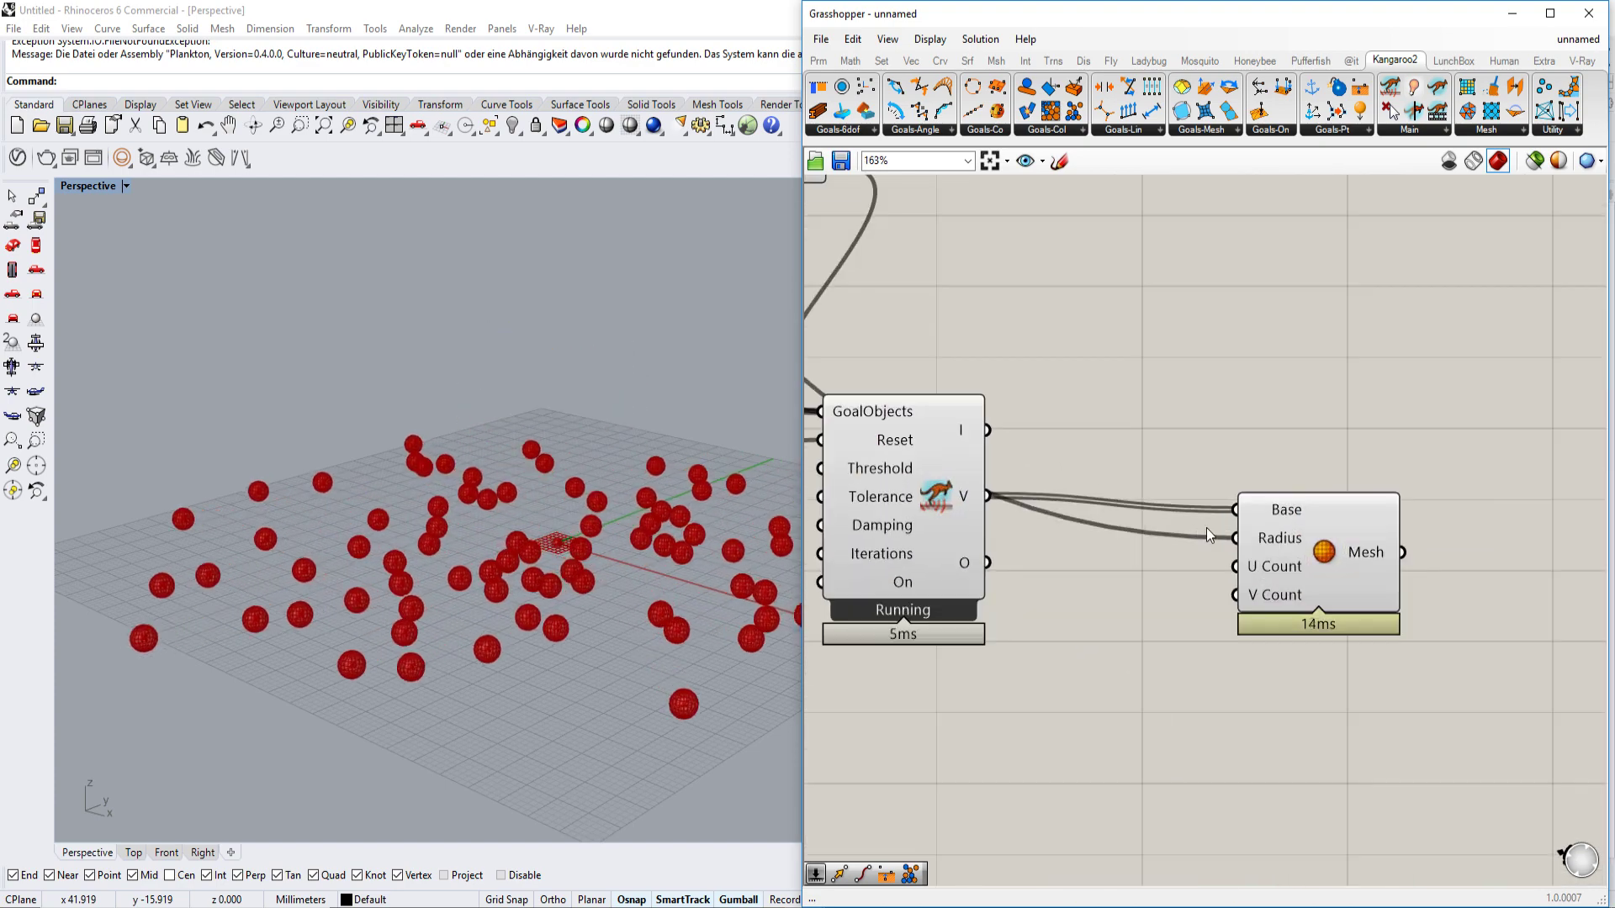
- Orbit the perspective view to a low angle and switch it to Rendered display
click(1325, 467)
right_drag(1330, 424, 1532, 339)
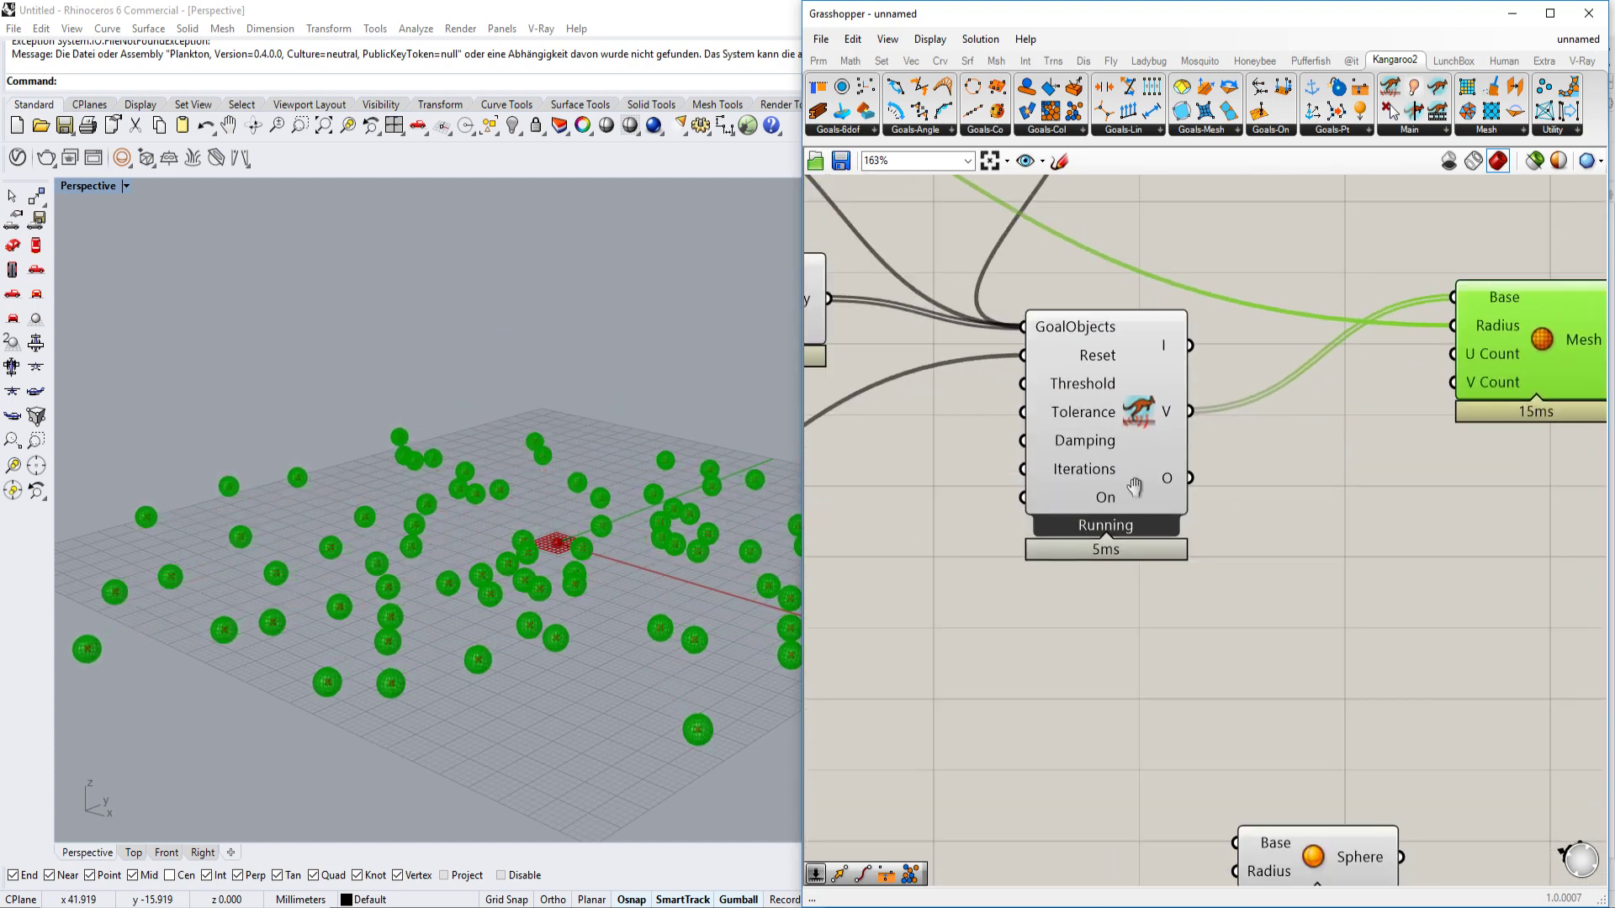
mouse_move(530, 637)
right_down()
mouse_move(631, 652)
mouse_move(579, 653)
right_up()
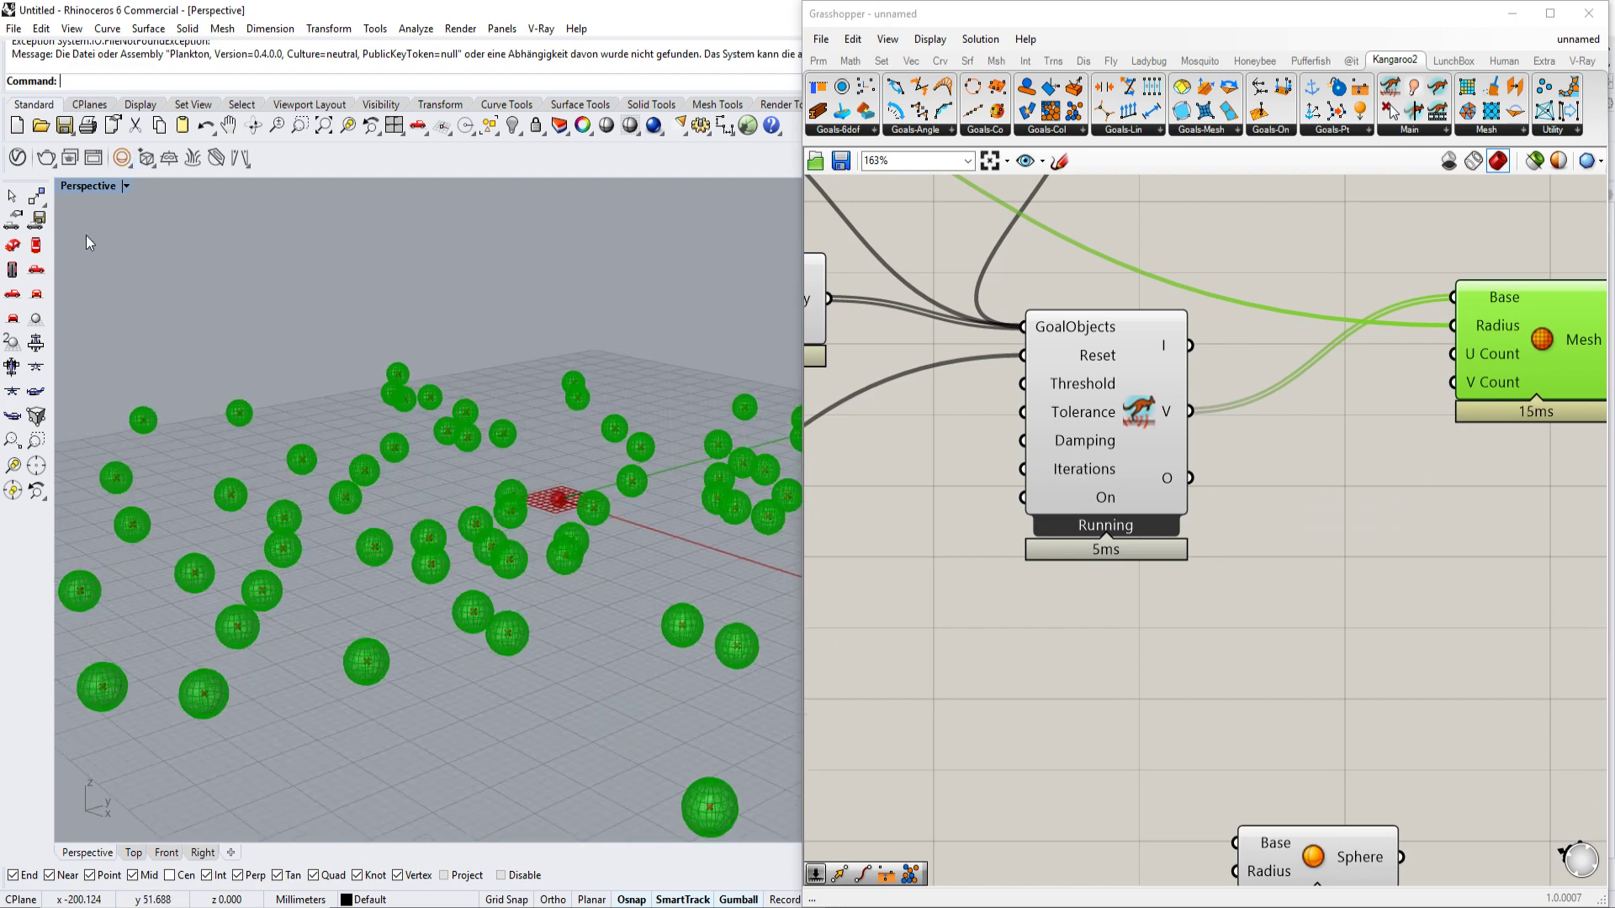
click(86, 185)
click(126, 268)
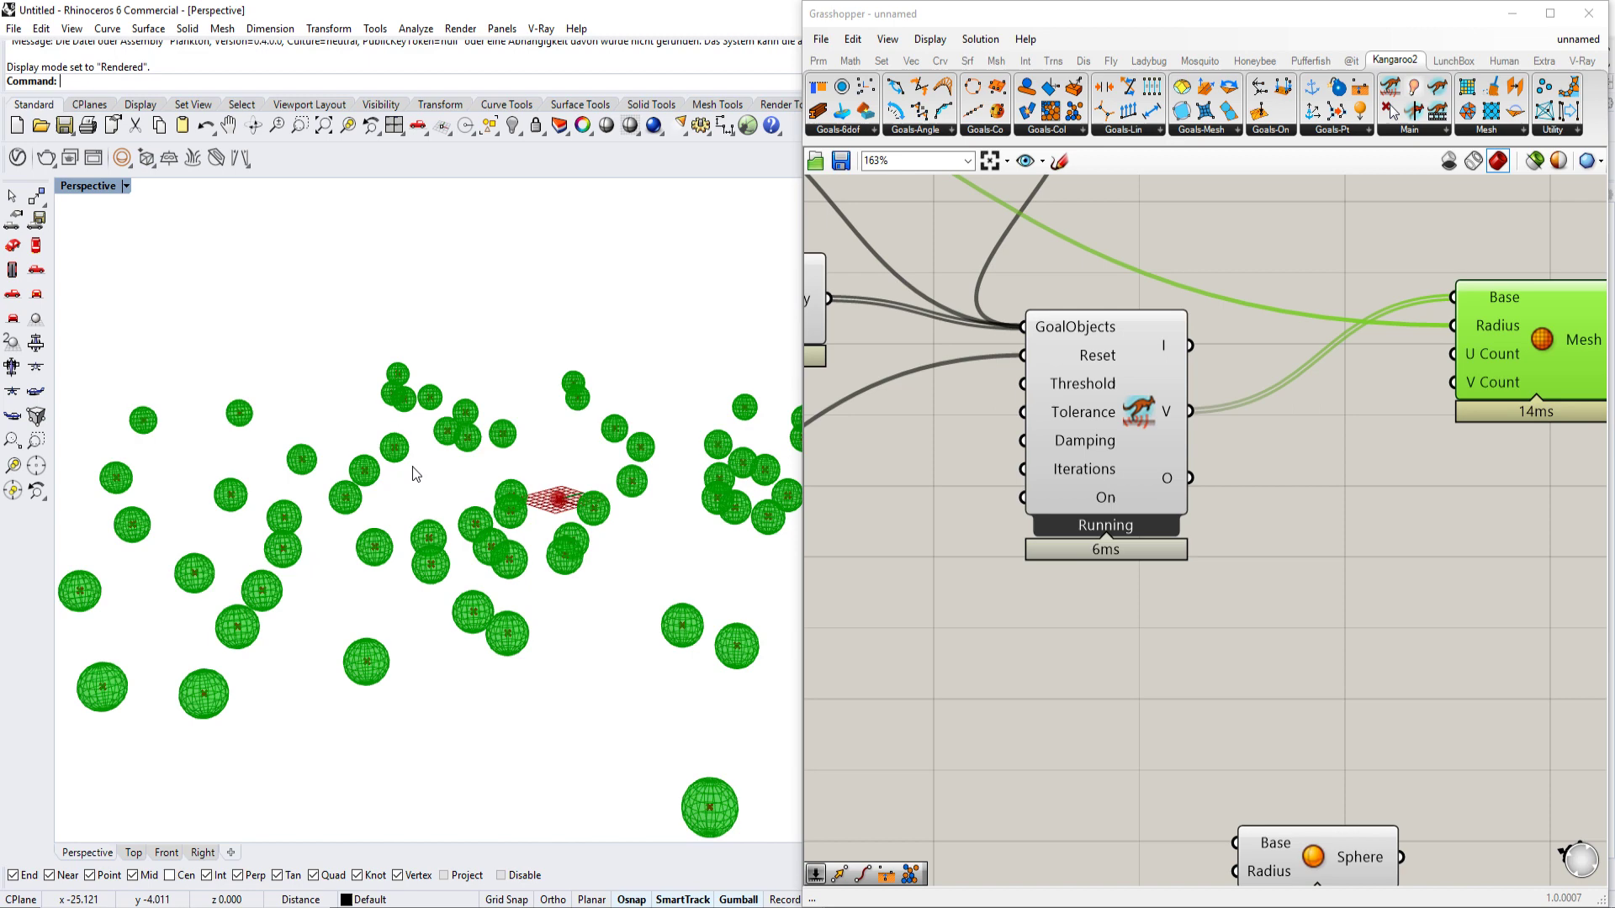
scroll(572, 596, up, 4)
scroll(522, 584, up, 2)
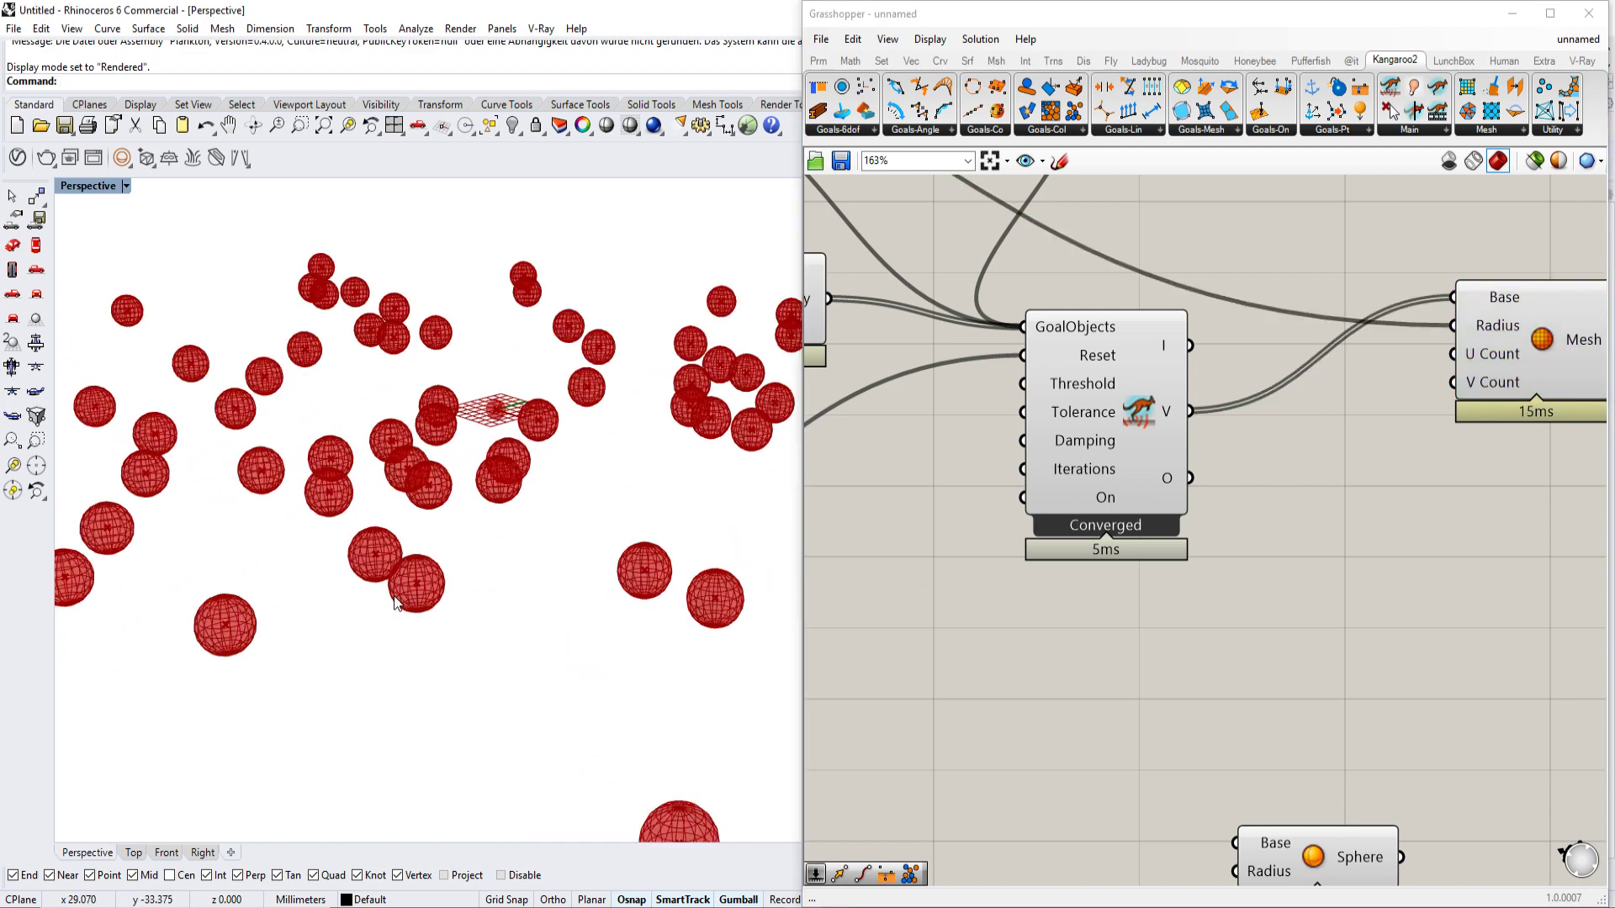
scroll(1349, 493, down, 3)
- Switch the near-horizontal perspective view to Shaded display, with the component search started
click(1414, 442)
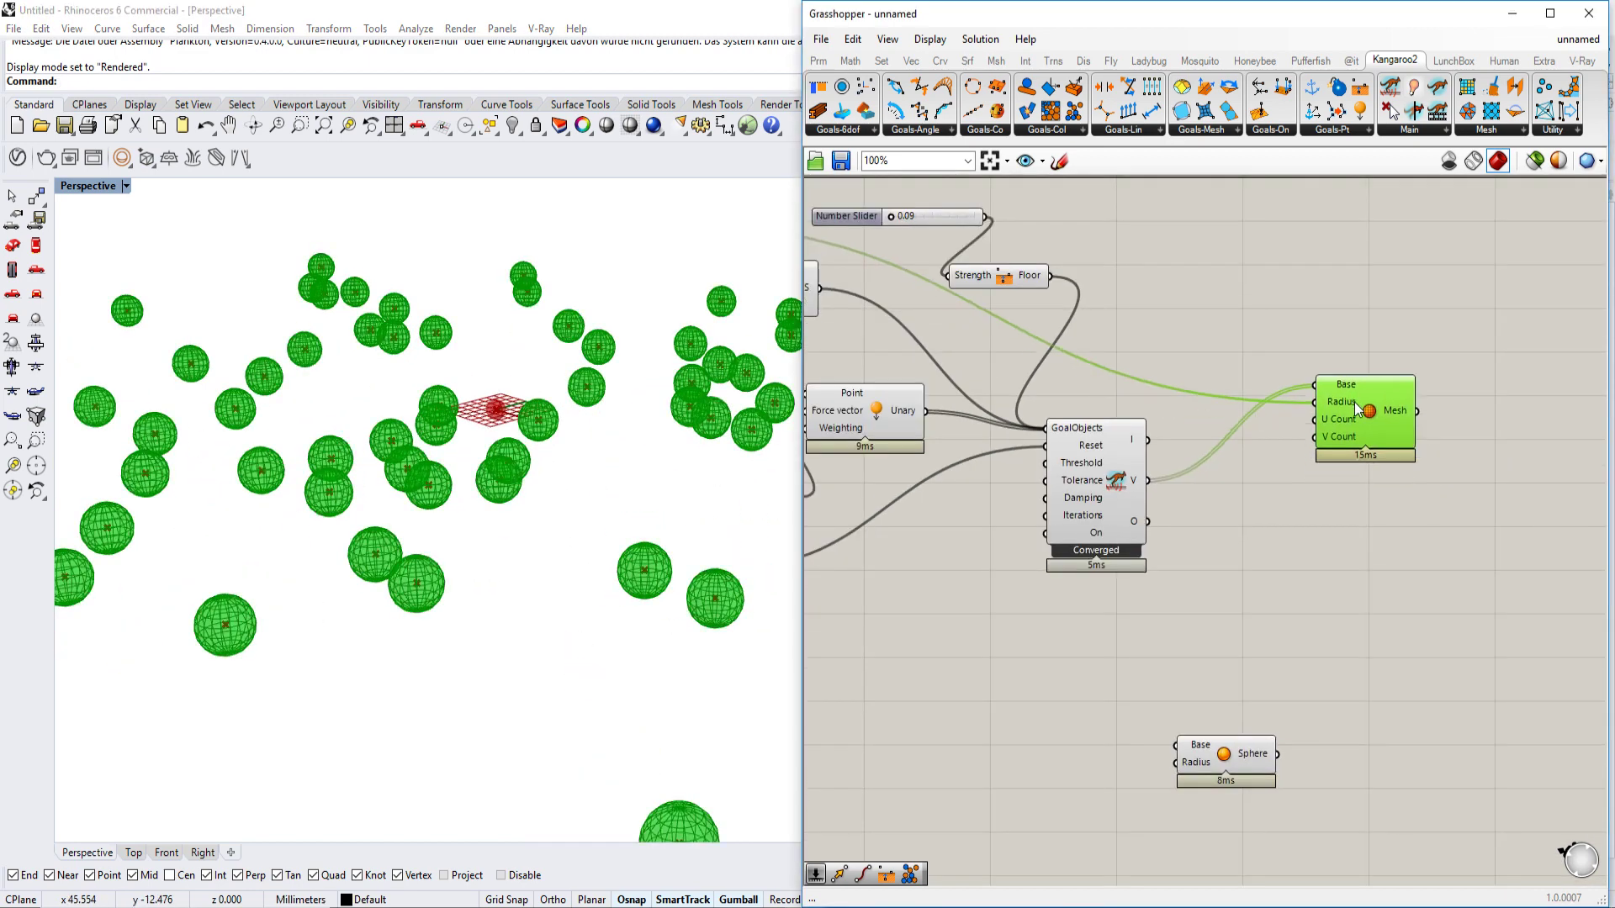
double_click(1321, 560)
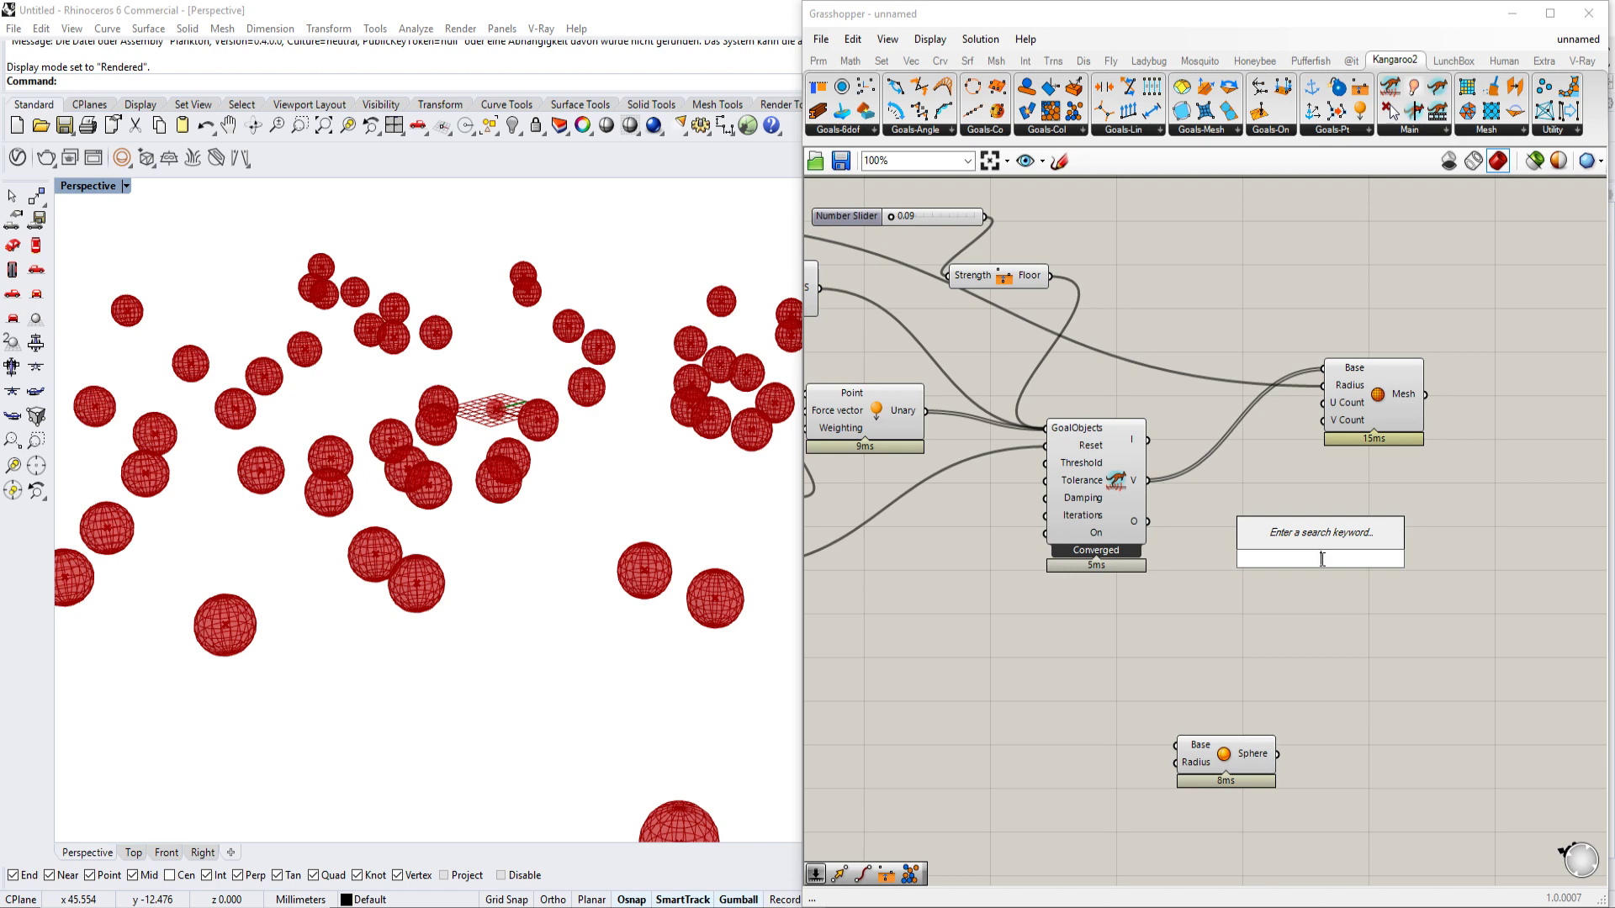
mouse_move(600, 523)
right_down()
mouse_move(380, 478)
mouse_move(434, 494)
mouse_move(418, 513)
mouse_move(327, 526)
mouse_move(561, 380)
mouse_move(563, 520)
right_up()
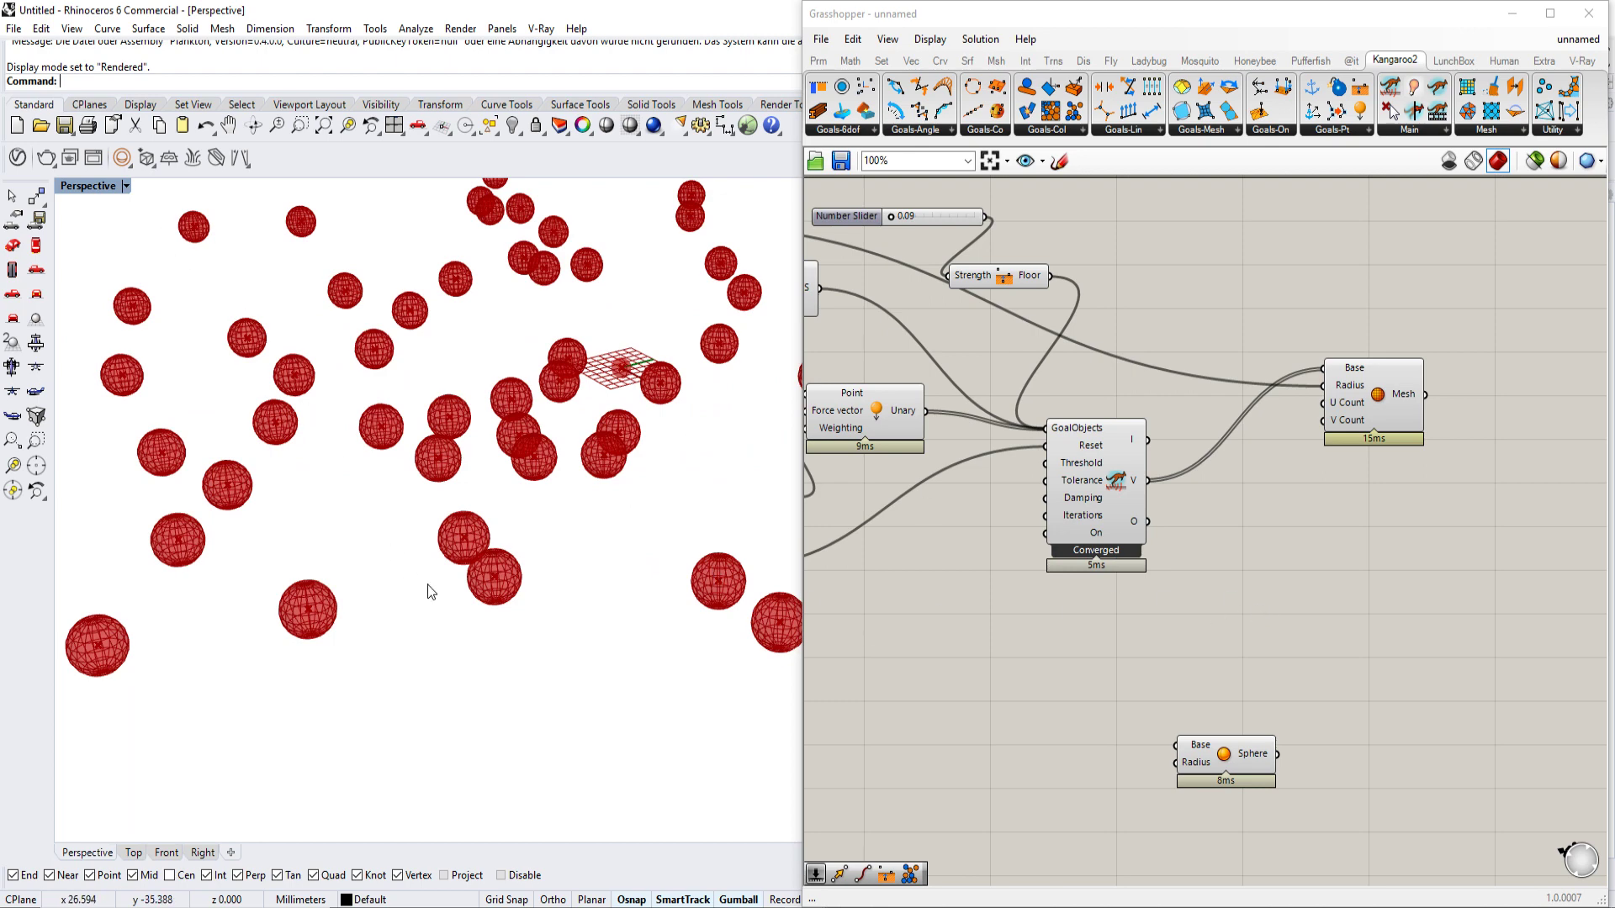
scroll(1173, 378, down, 3)
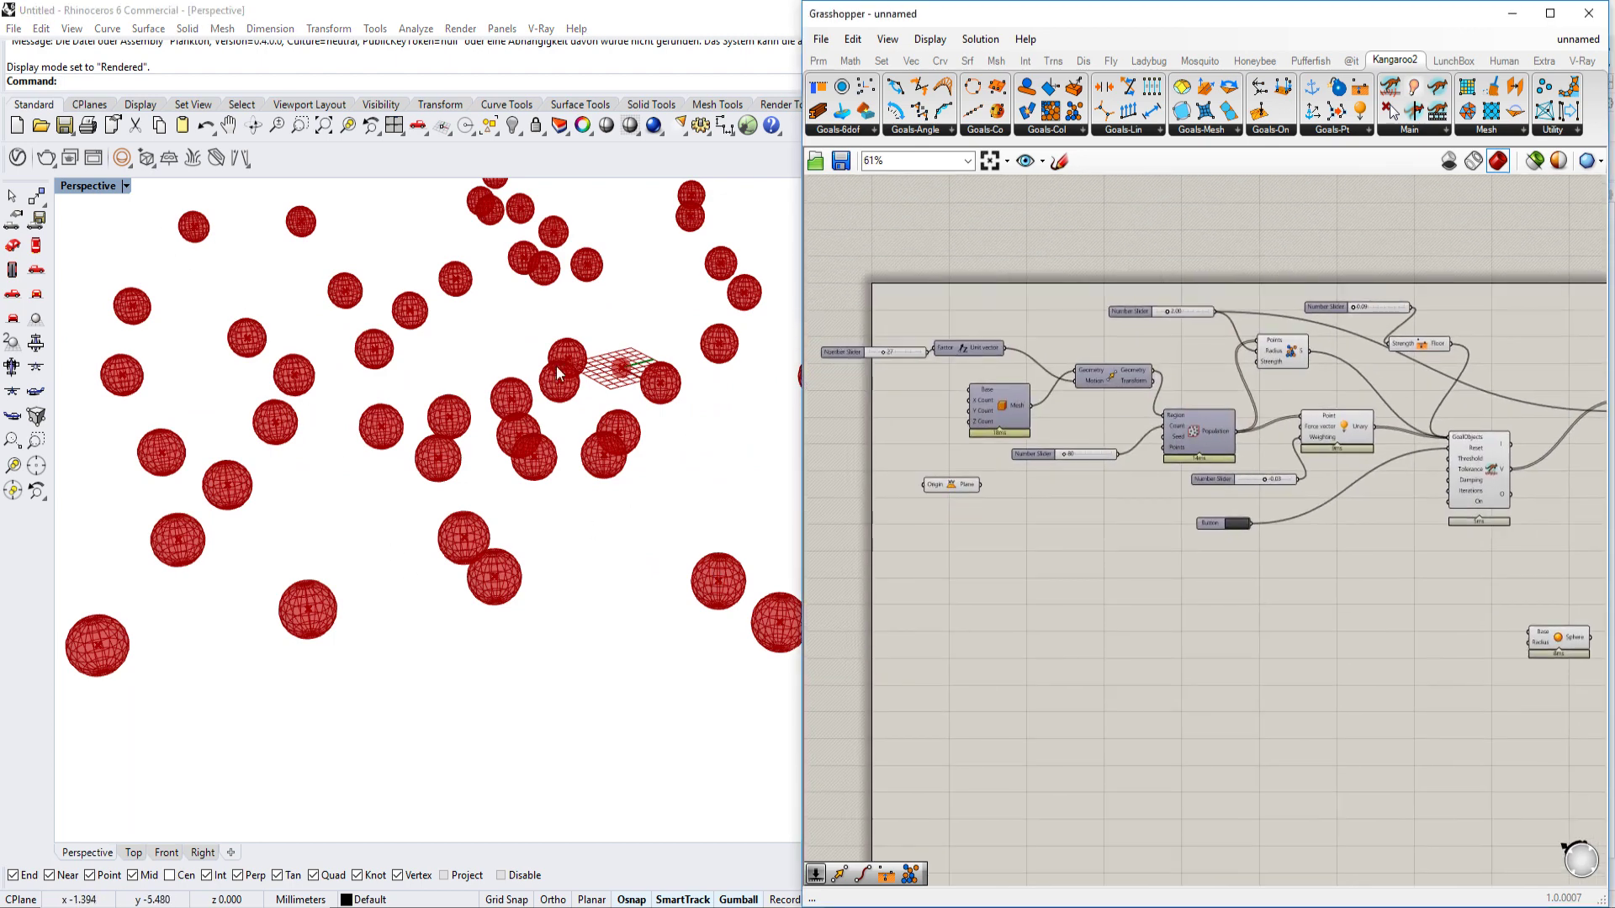
click(101, 187)
click(107, 254)
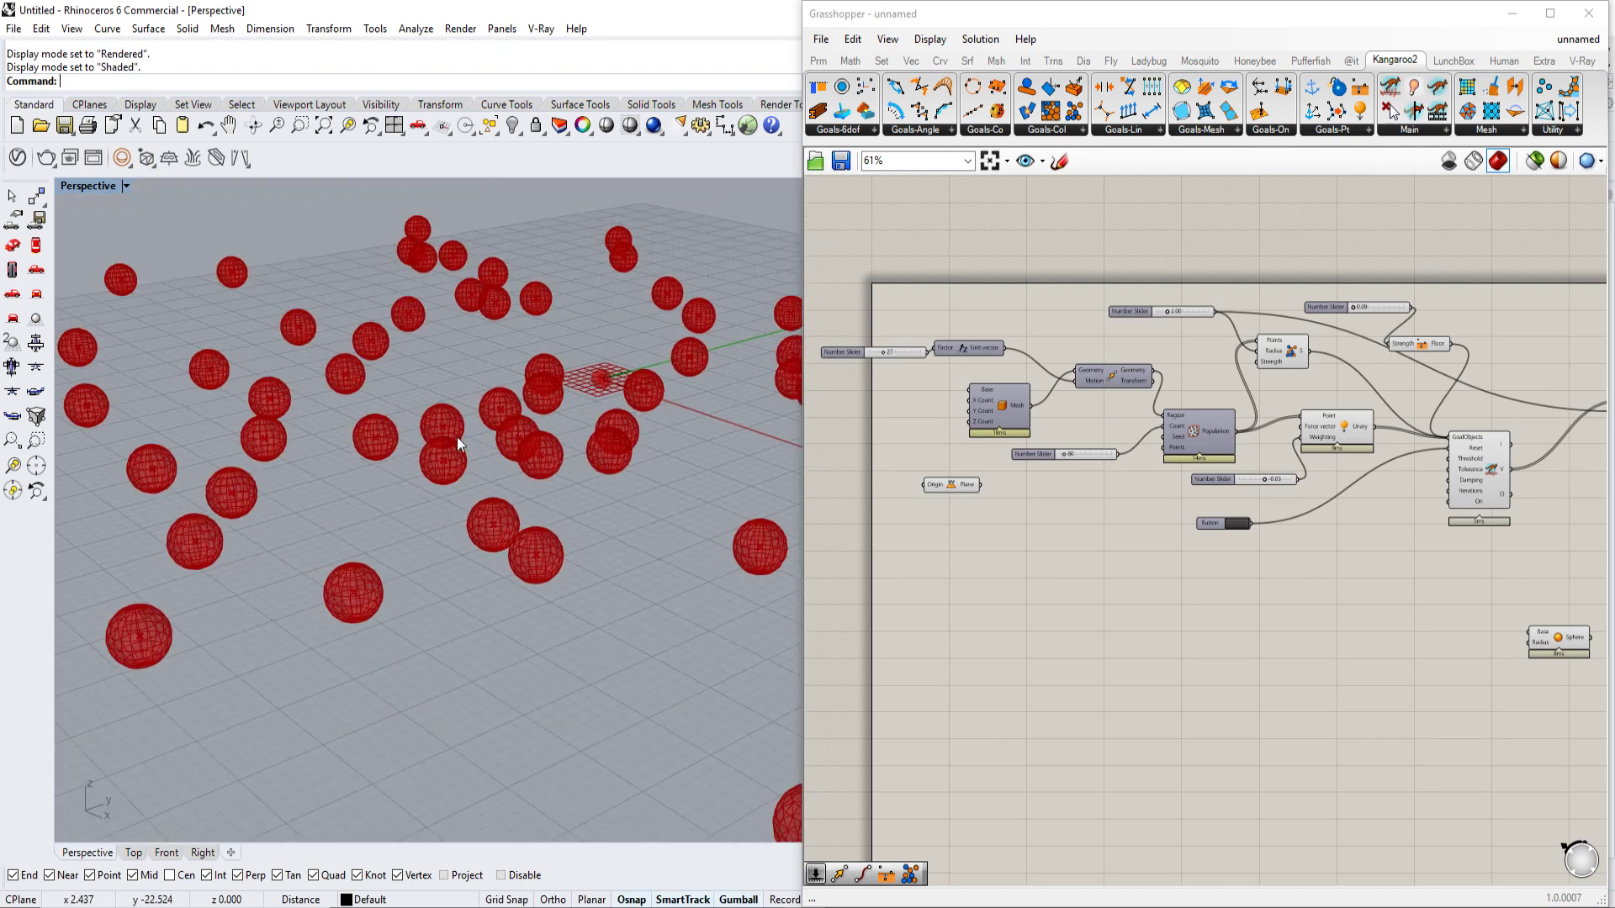
- Add a Custom Preview component fed by the Mesh Sphere's mesh output
double_click(1315, 507)
text(cus)
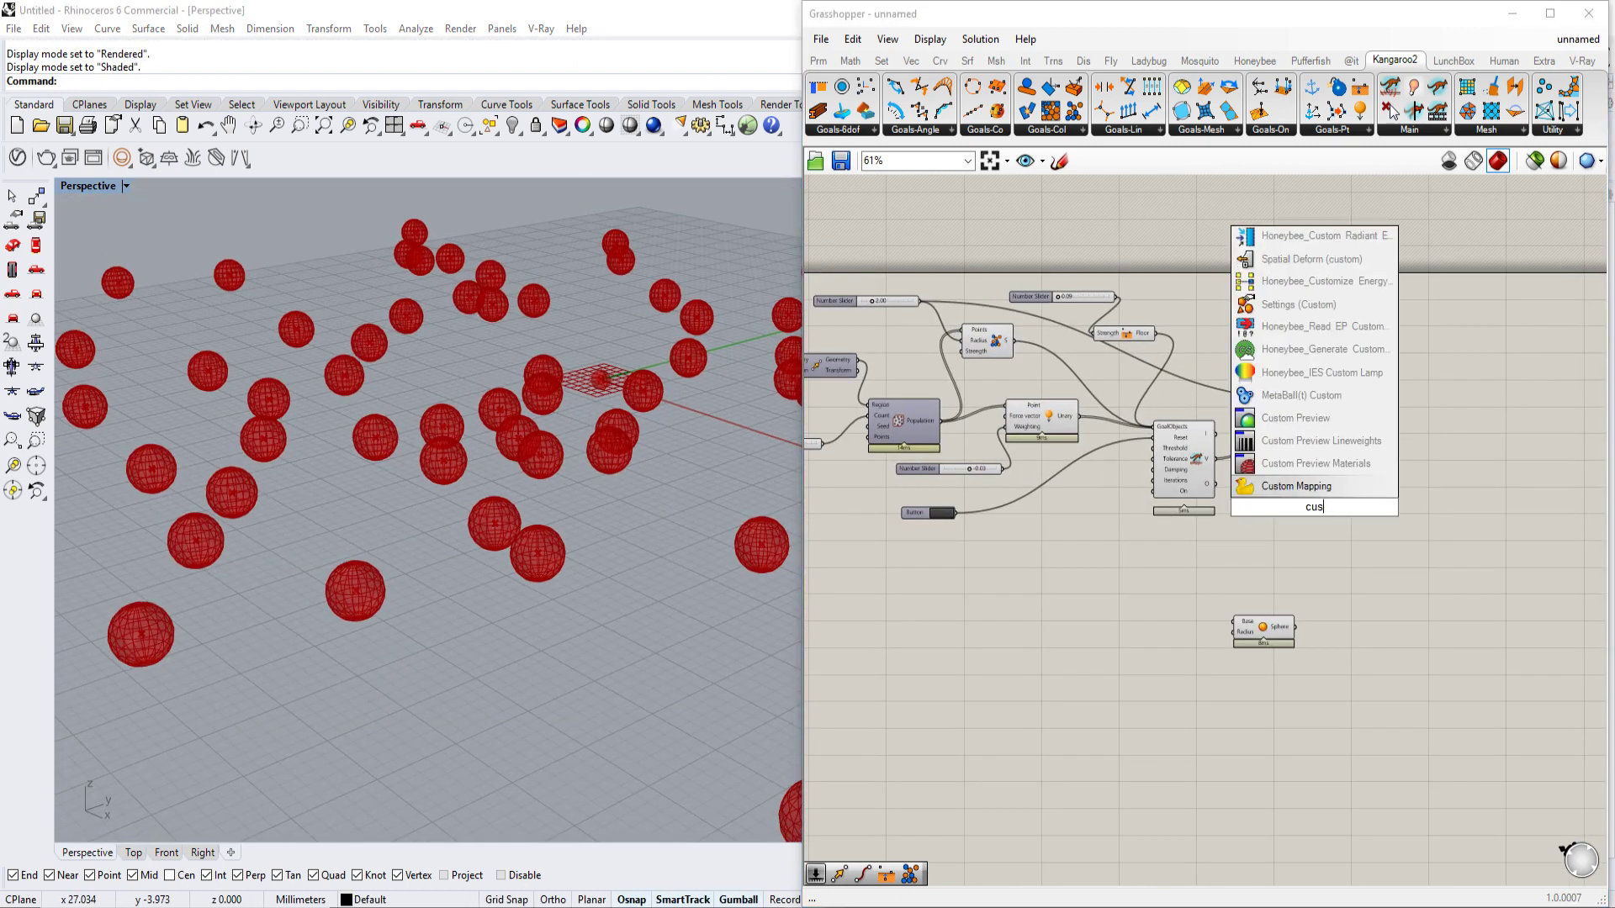
key(Return)
scroll(1314, 504, up, 3)
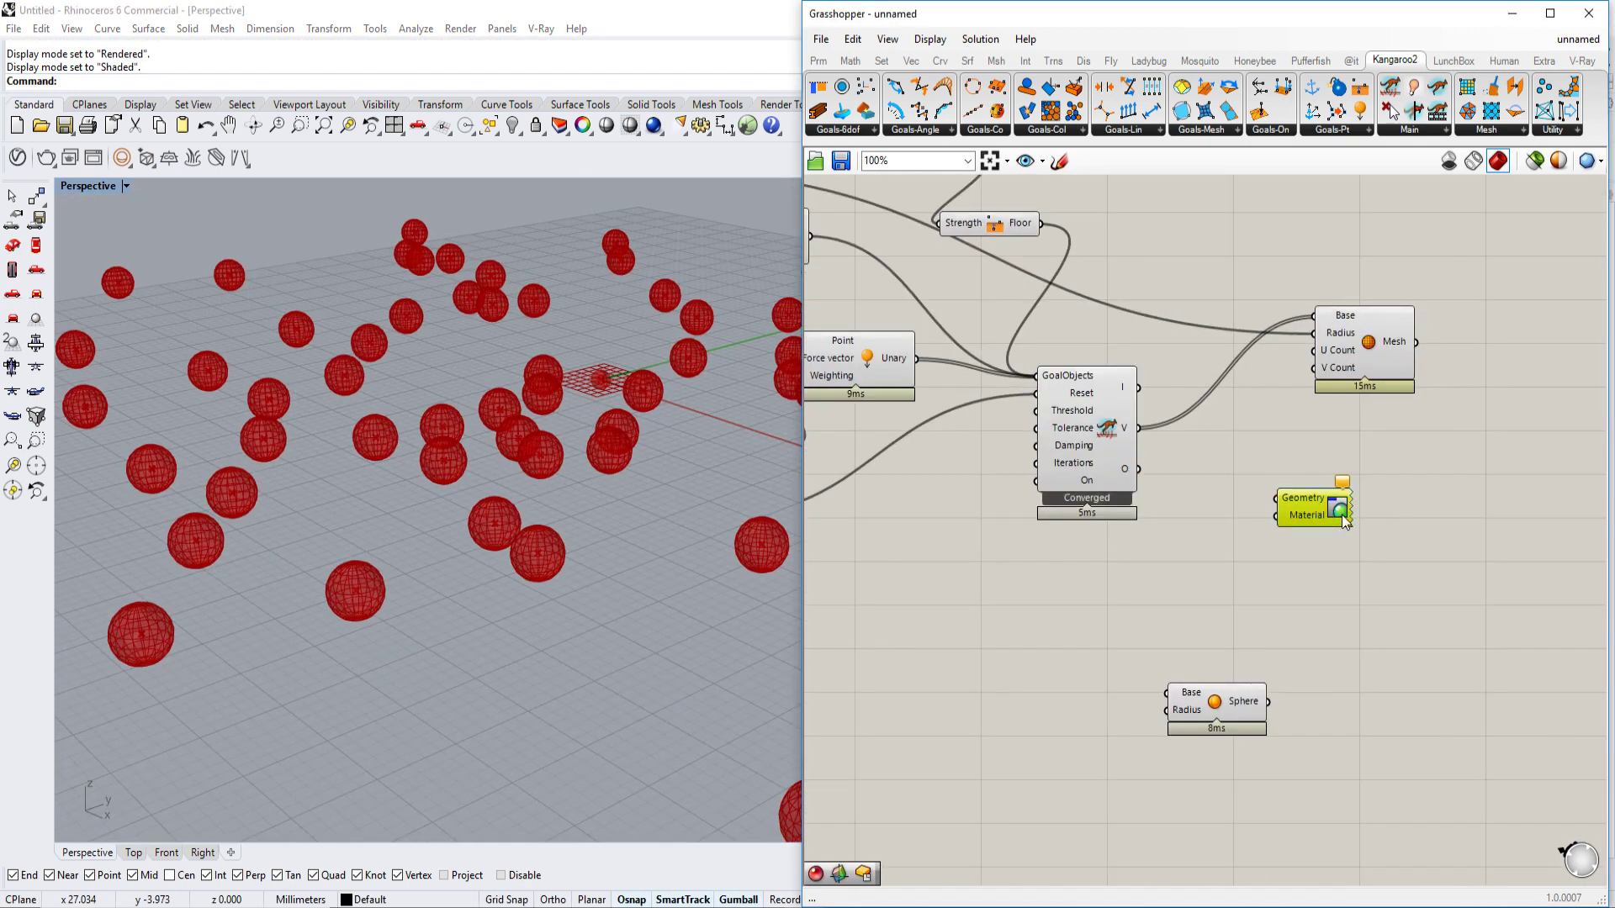
click(1363, 354)
scroll(1303, 436, up, 2)
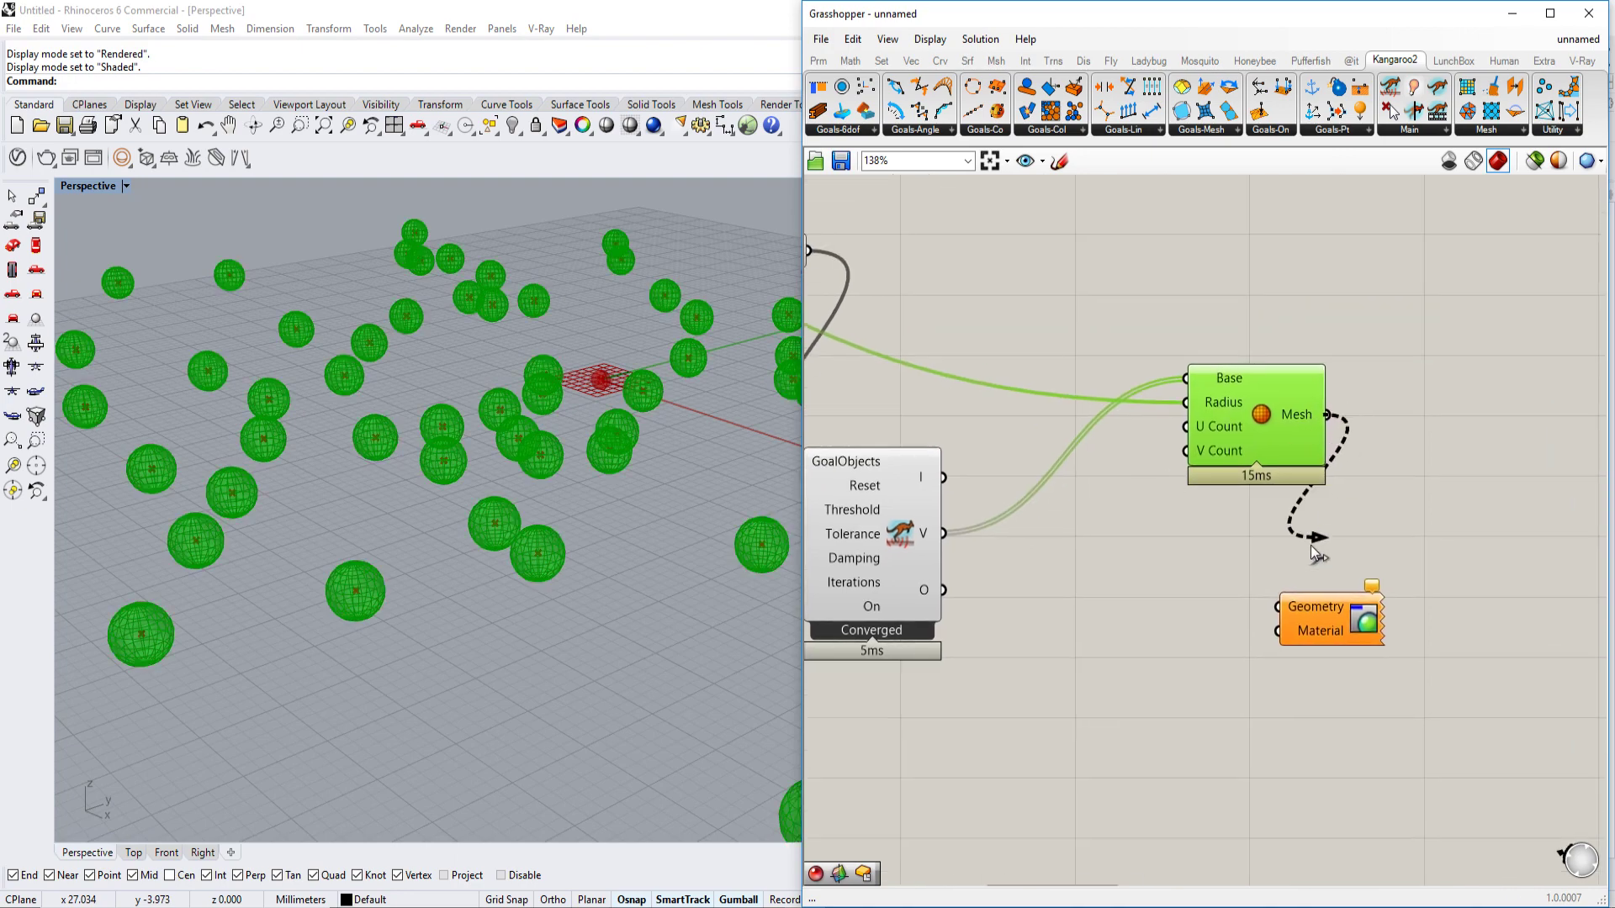
mouse_move(1311, 545)
mouse_down()
mouse_move(1279, 607)
mouse_move(1459, 584)
mouse_up()
click(1089, 590)
right_drag(1088, 589, 1027, 561)
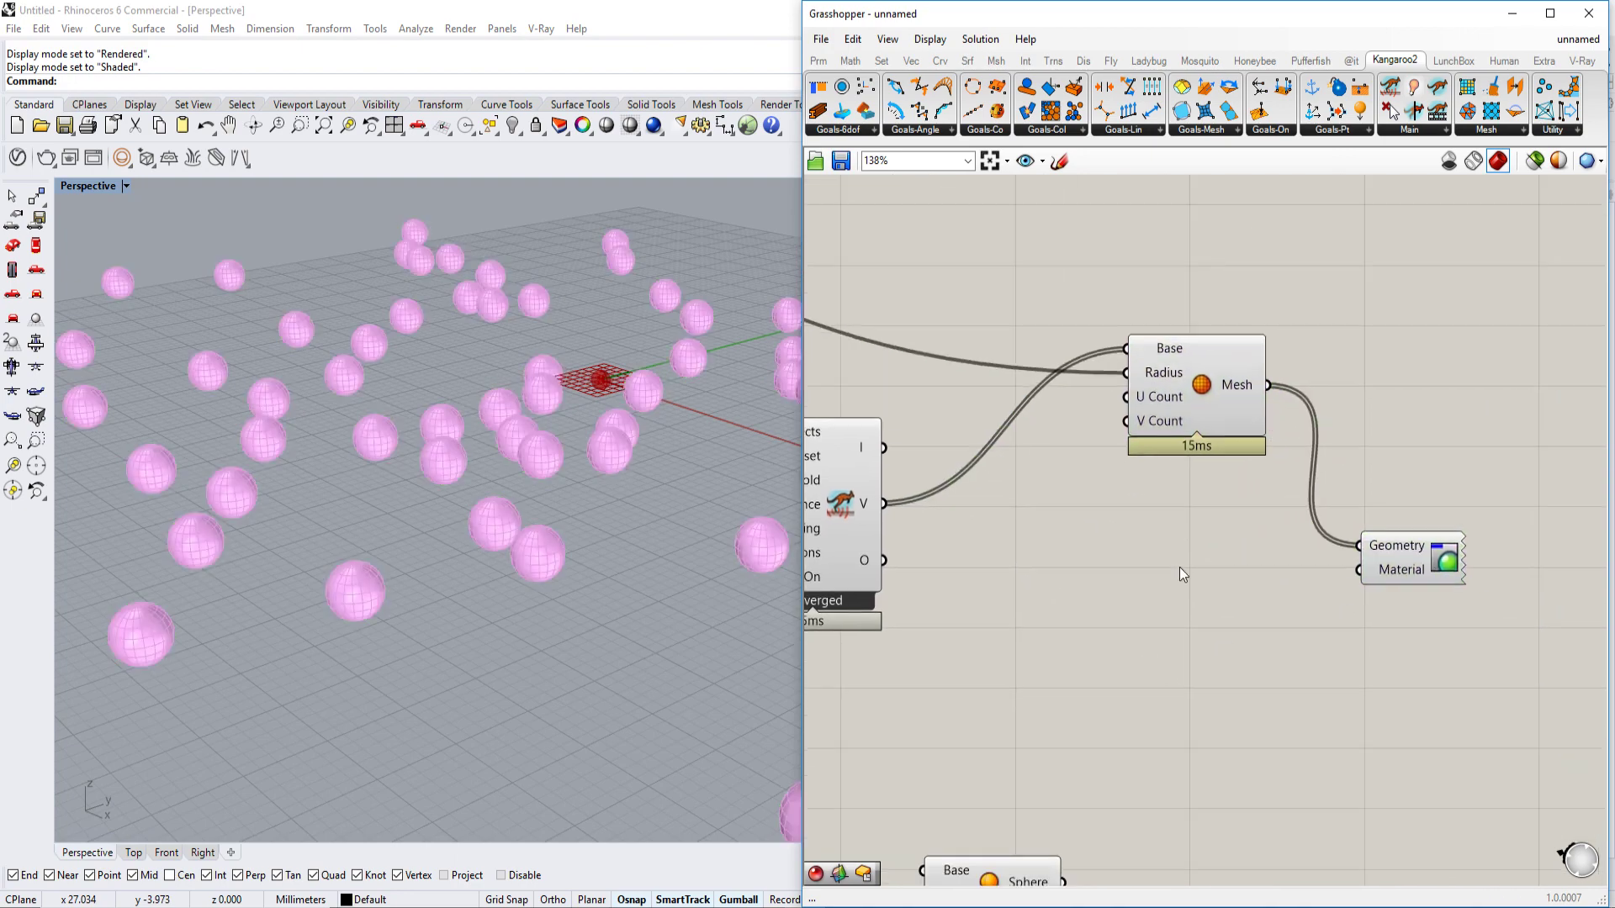
- Switch the perspective view back to Rendered display and pan the canvas
click(88, 186)
click(113, 267)
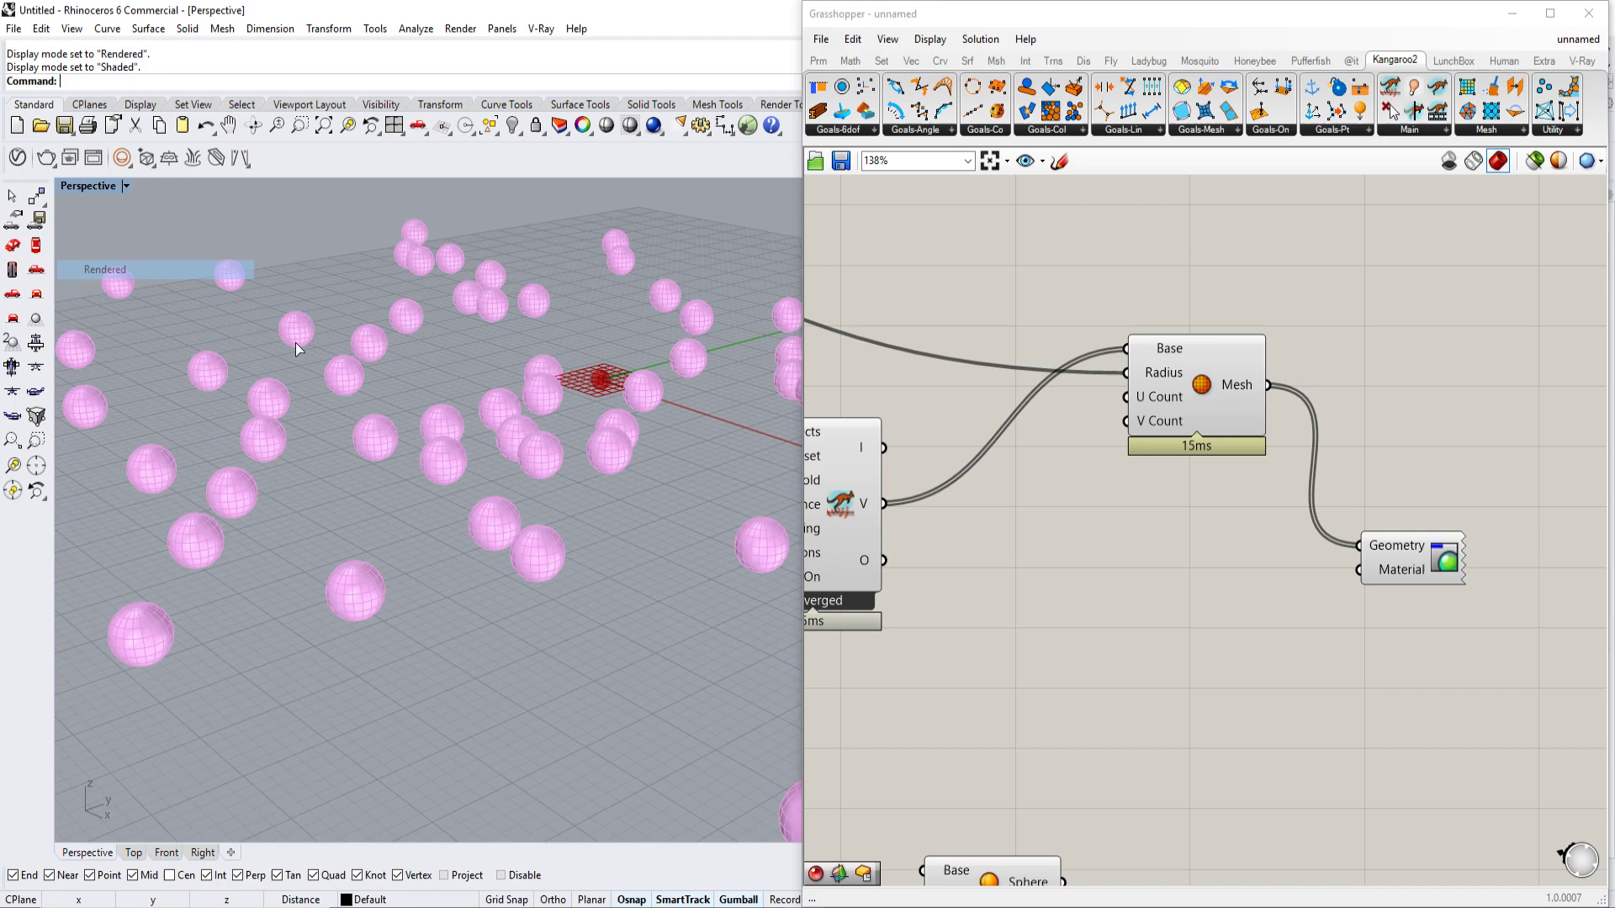
right_drag(1207, 640, 1131, 588)
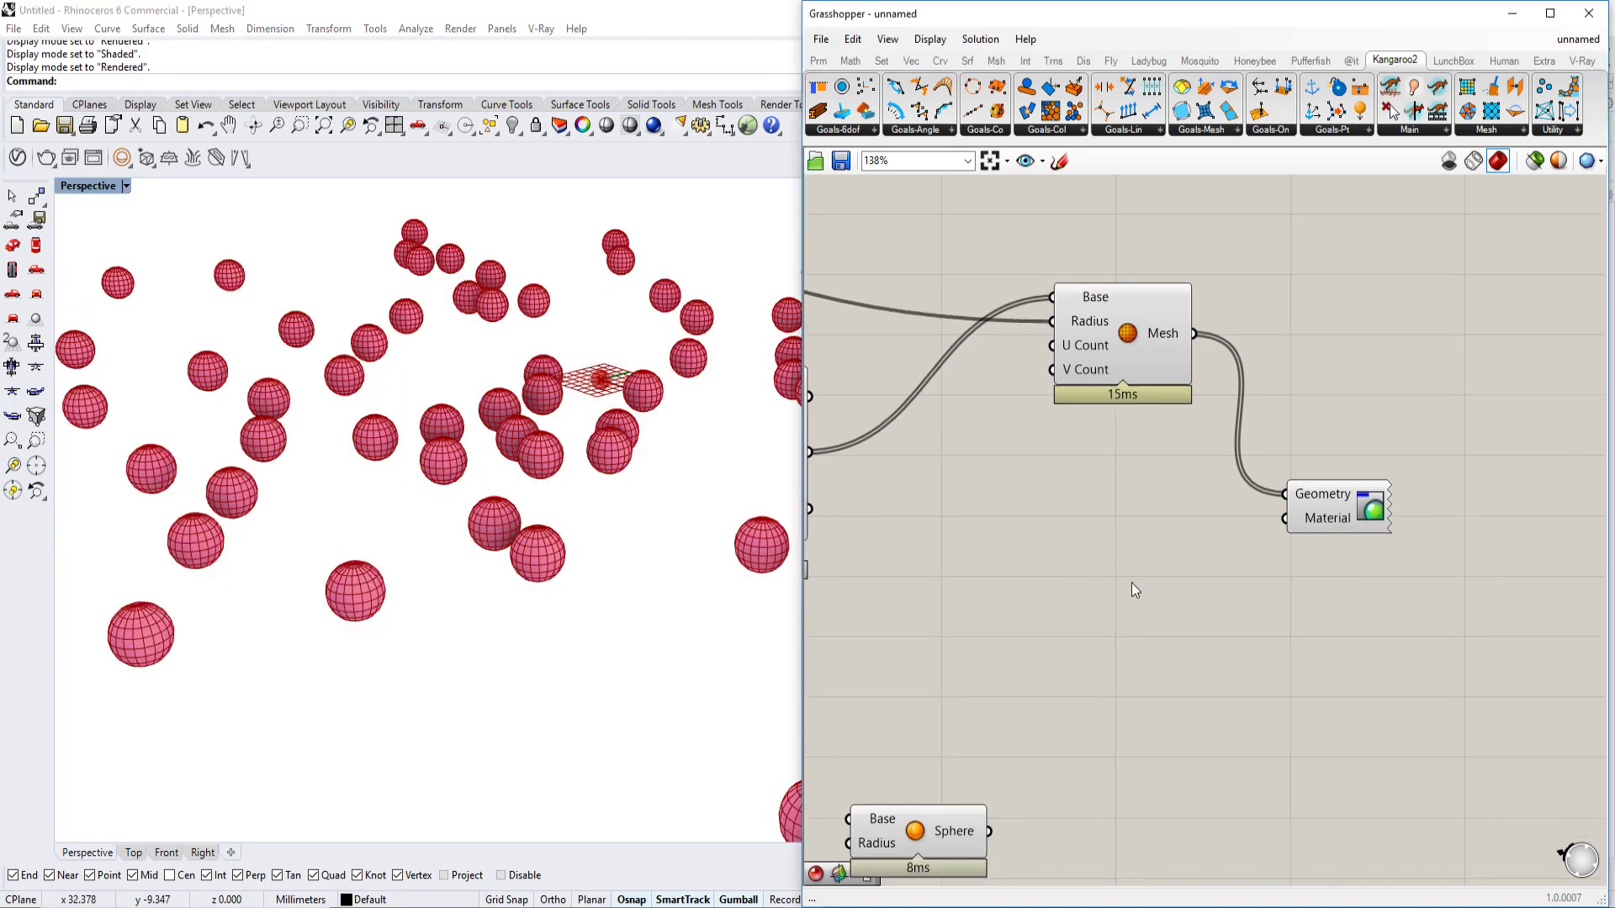
double_click(1132, 583)
text(col)
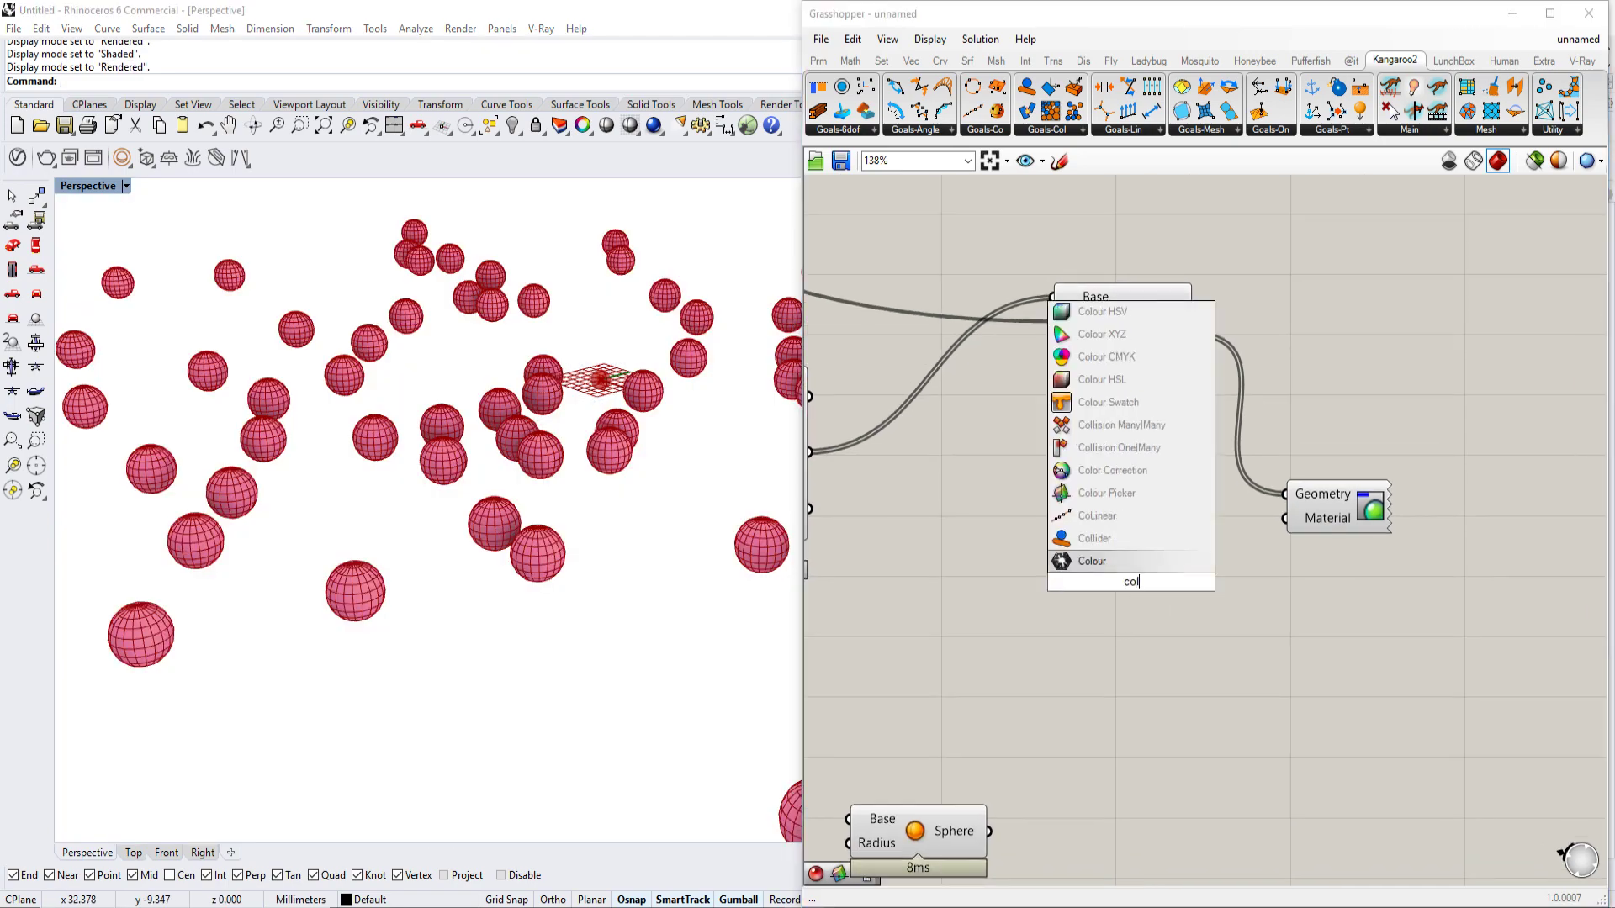
text(or pick)
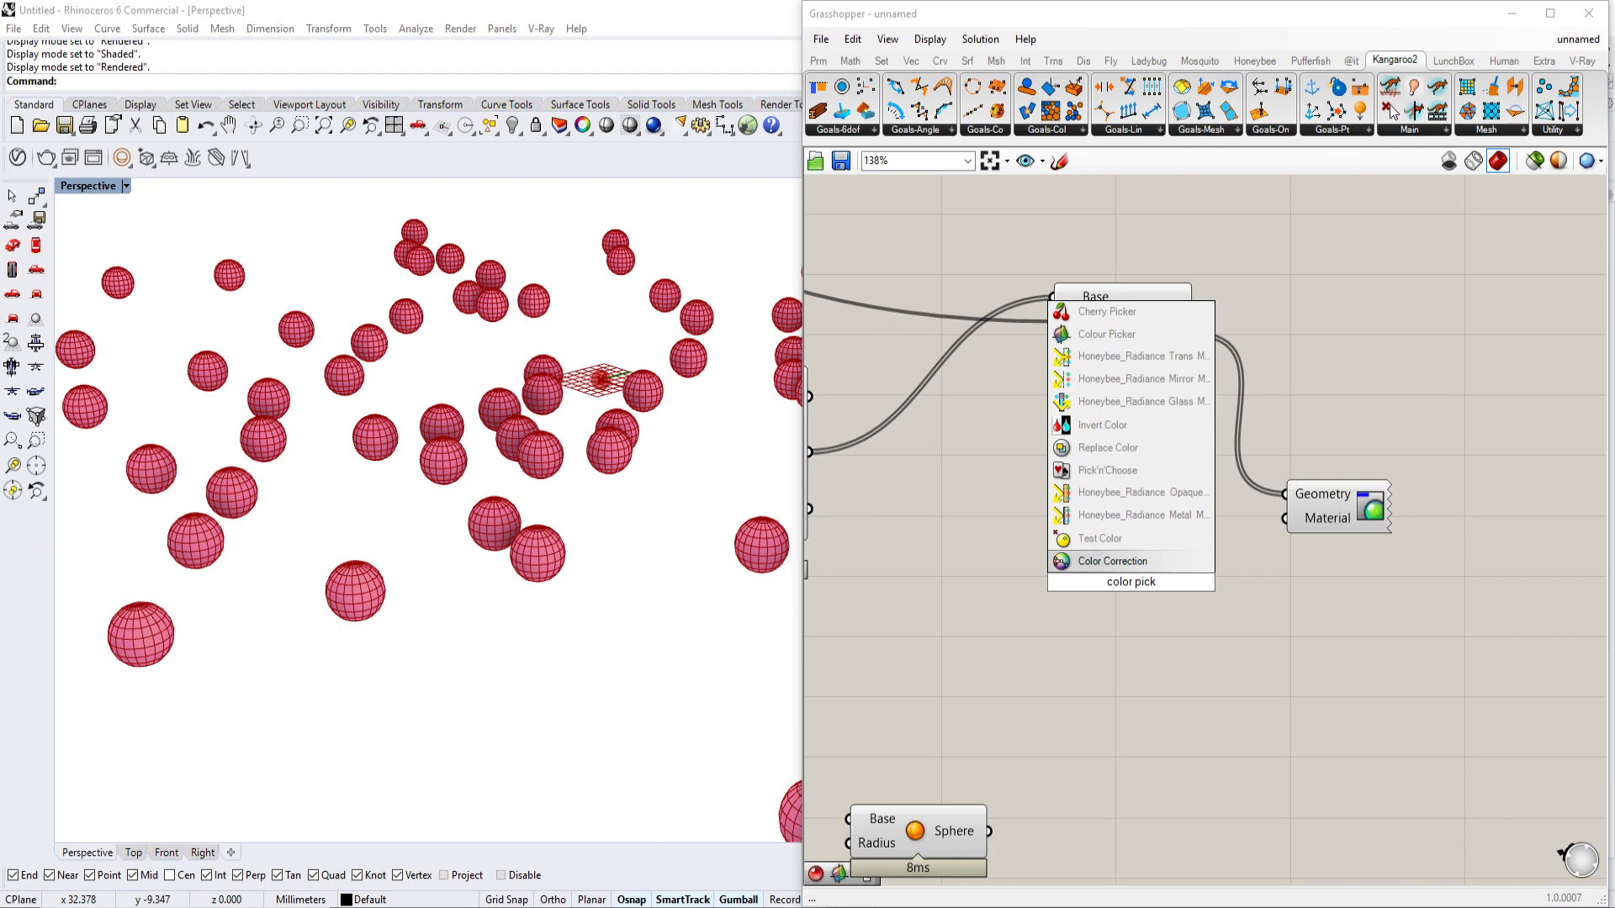
- Insert a Colour Picker set to green (hue 114, saturation 72, value 62)
key(Escape)
double_click(1129, 593)
text(color)
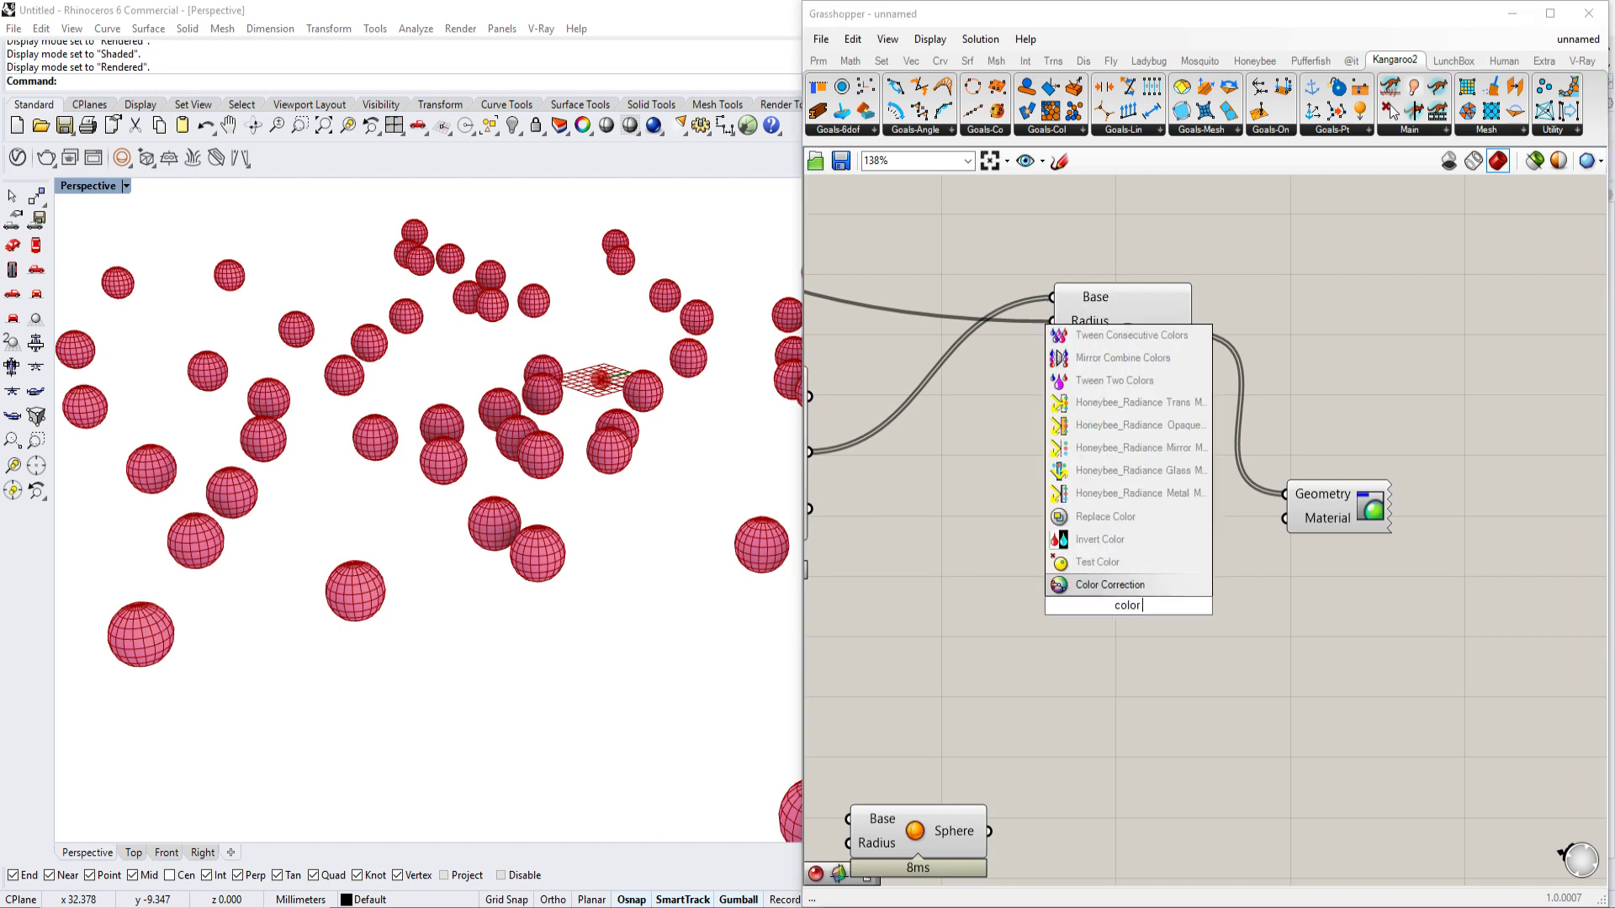
text( pick)
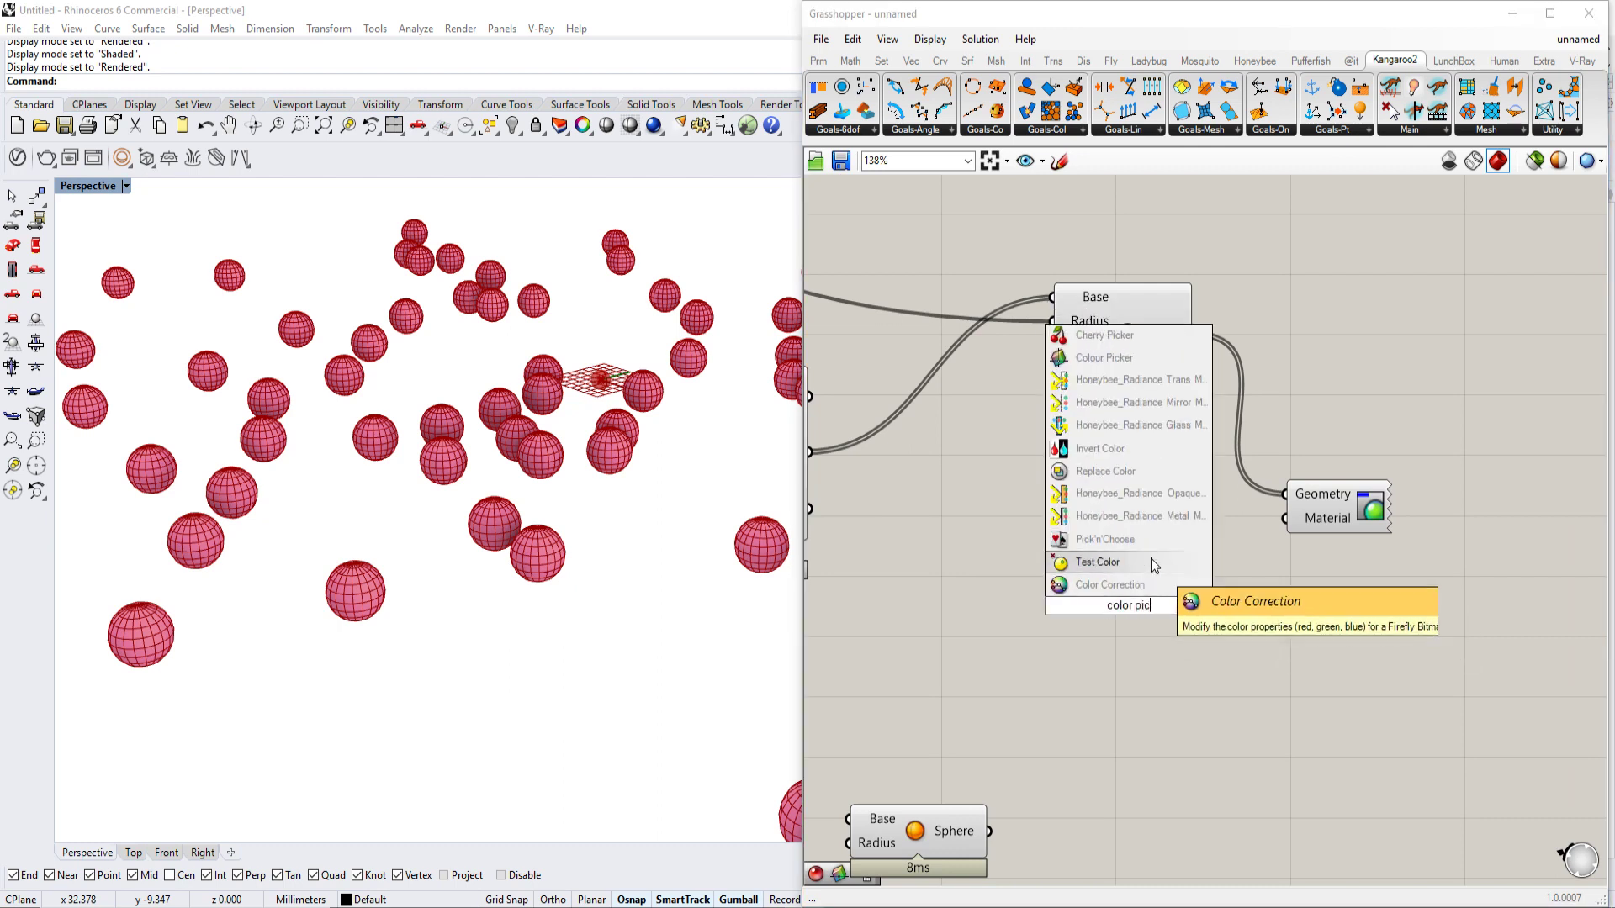
click(1142, 360)
scroll(1194, 639, up, 1)
scroll(1193, 639, up, 1)
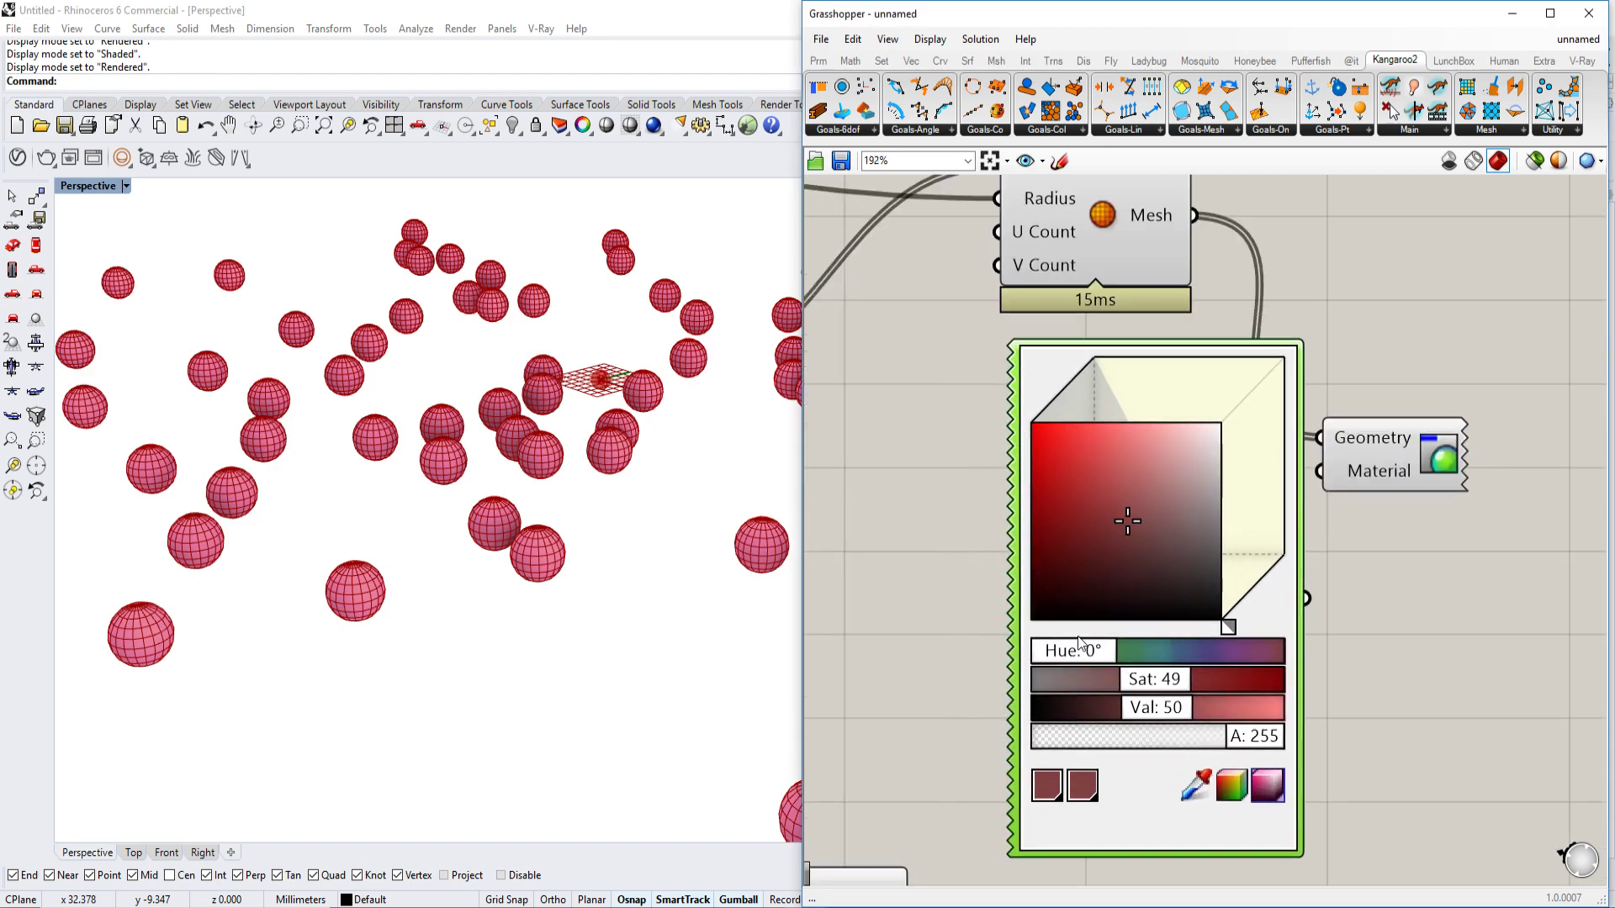
drag(1075, 652, 1129, 656)
click(1103, 476)
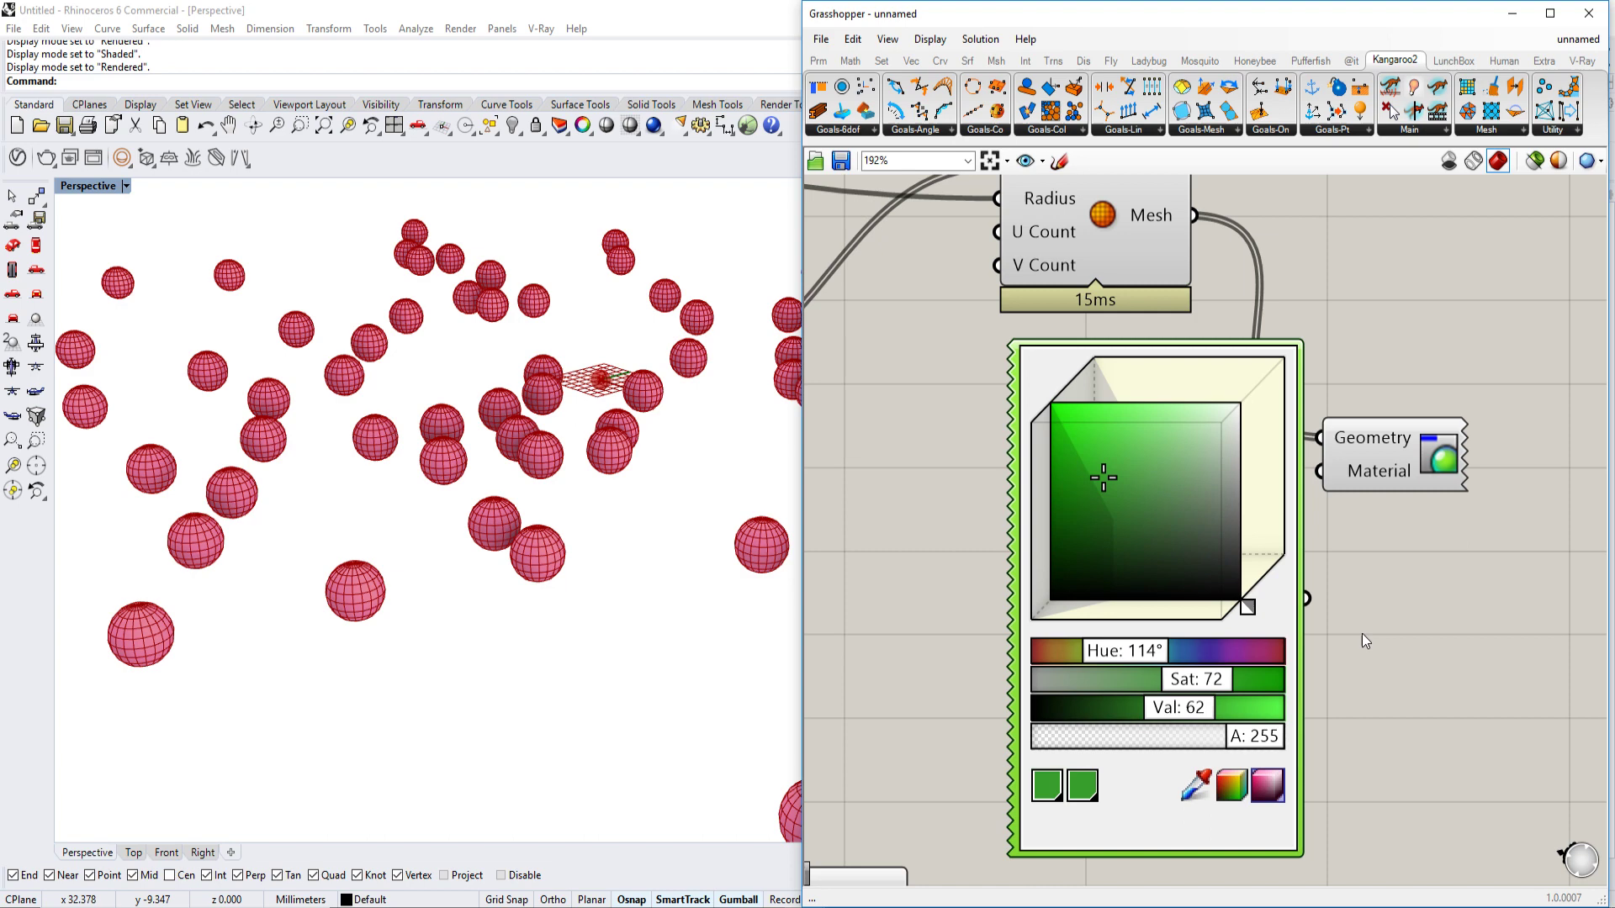
scroll(1331, 475, down, 1)
scroll(1332, 475, down, 3)
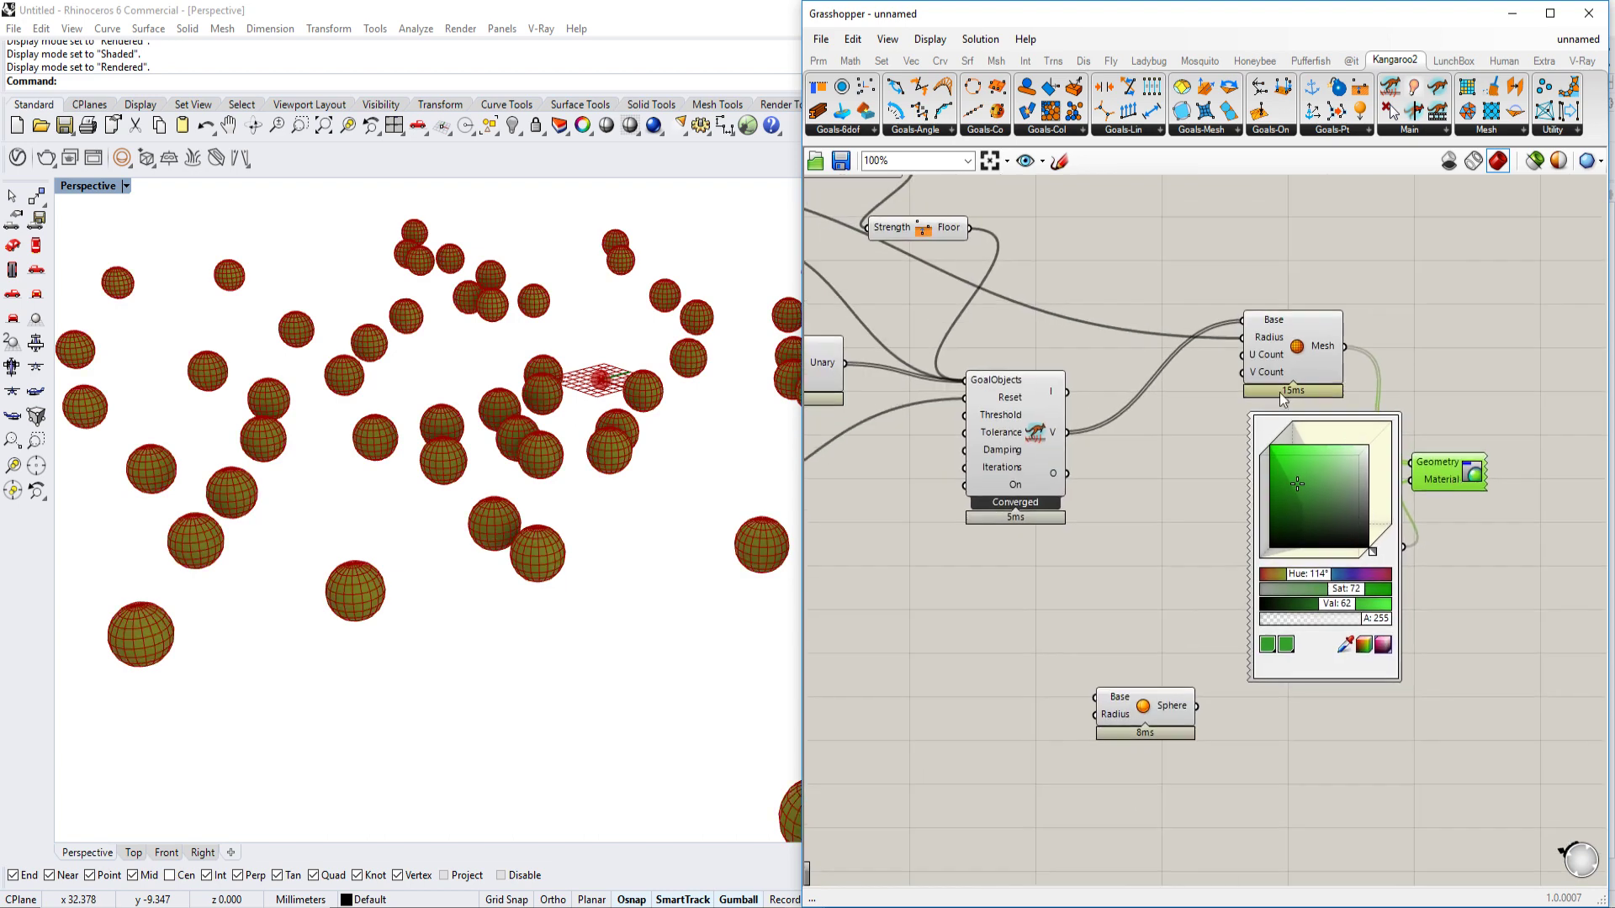
- Turn off the Mesh Sphere preview and place the colour picker near the mesh component
middle_click(1265, 364)
click(1324, 300)
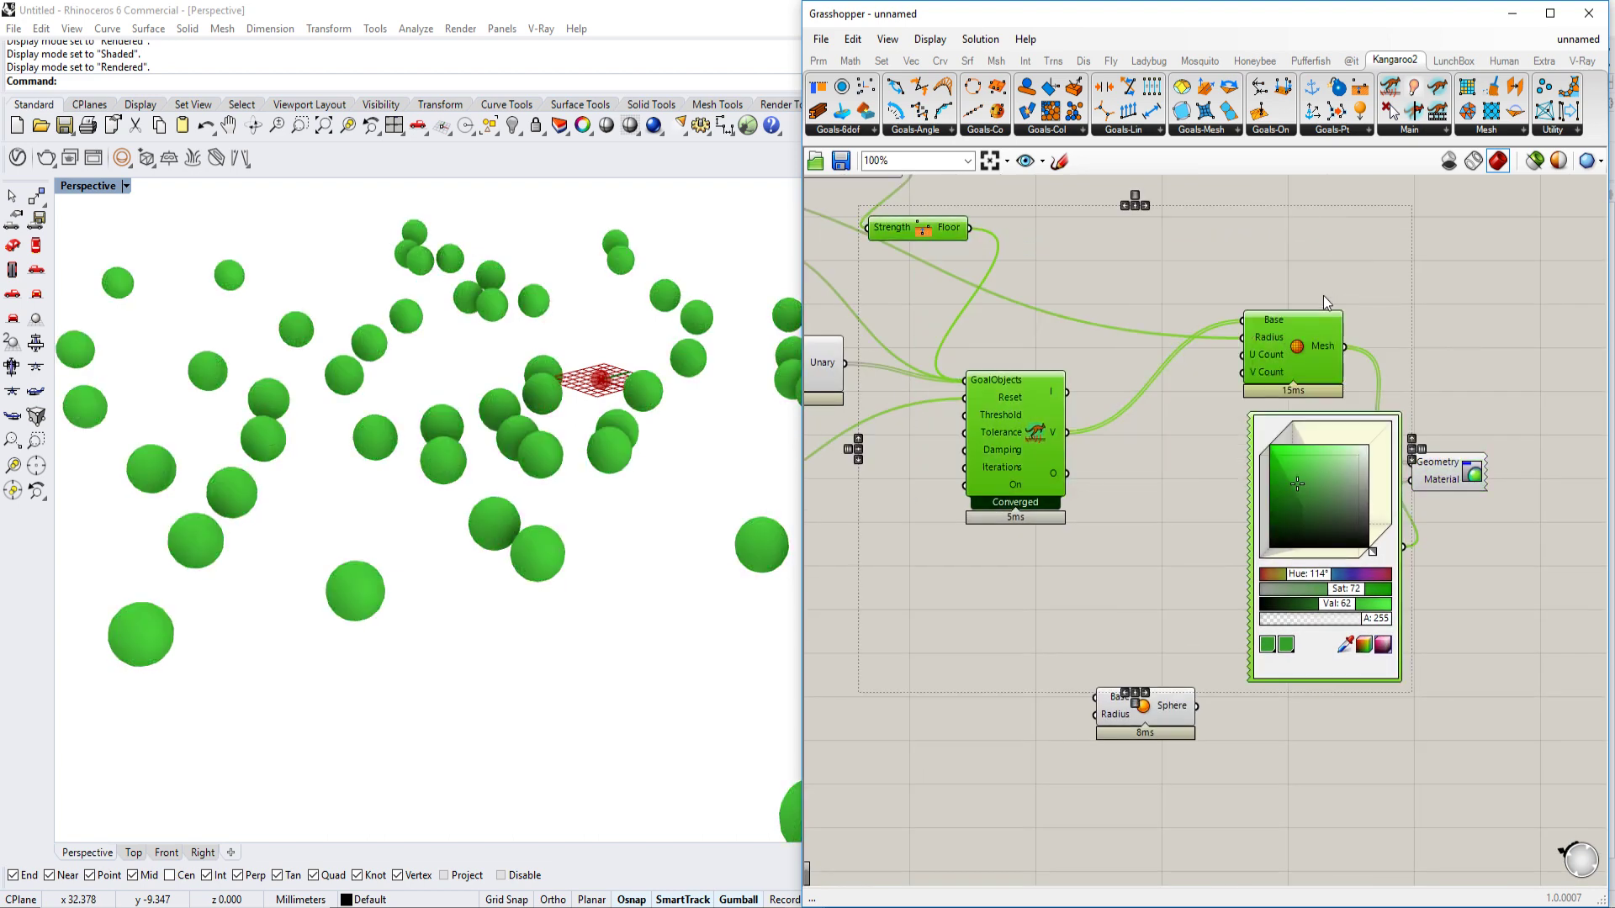
mouse_move(685, 516)
right_down()
mouse_move(704, 533)
mouse_move(593, 388)
mouse_move(506, 507)
right_up()
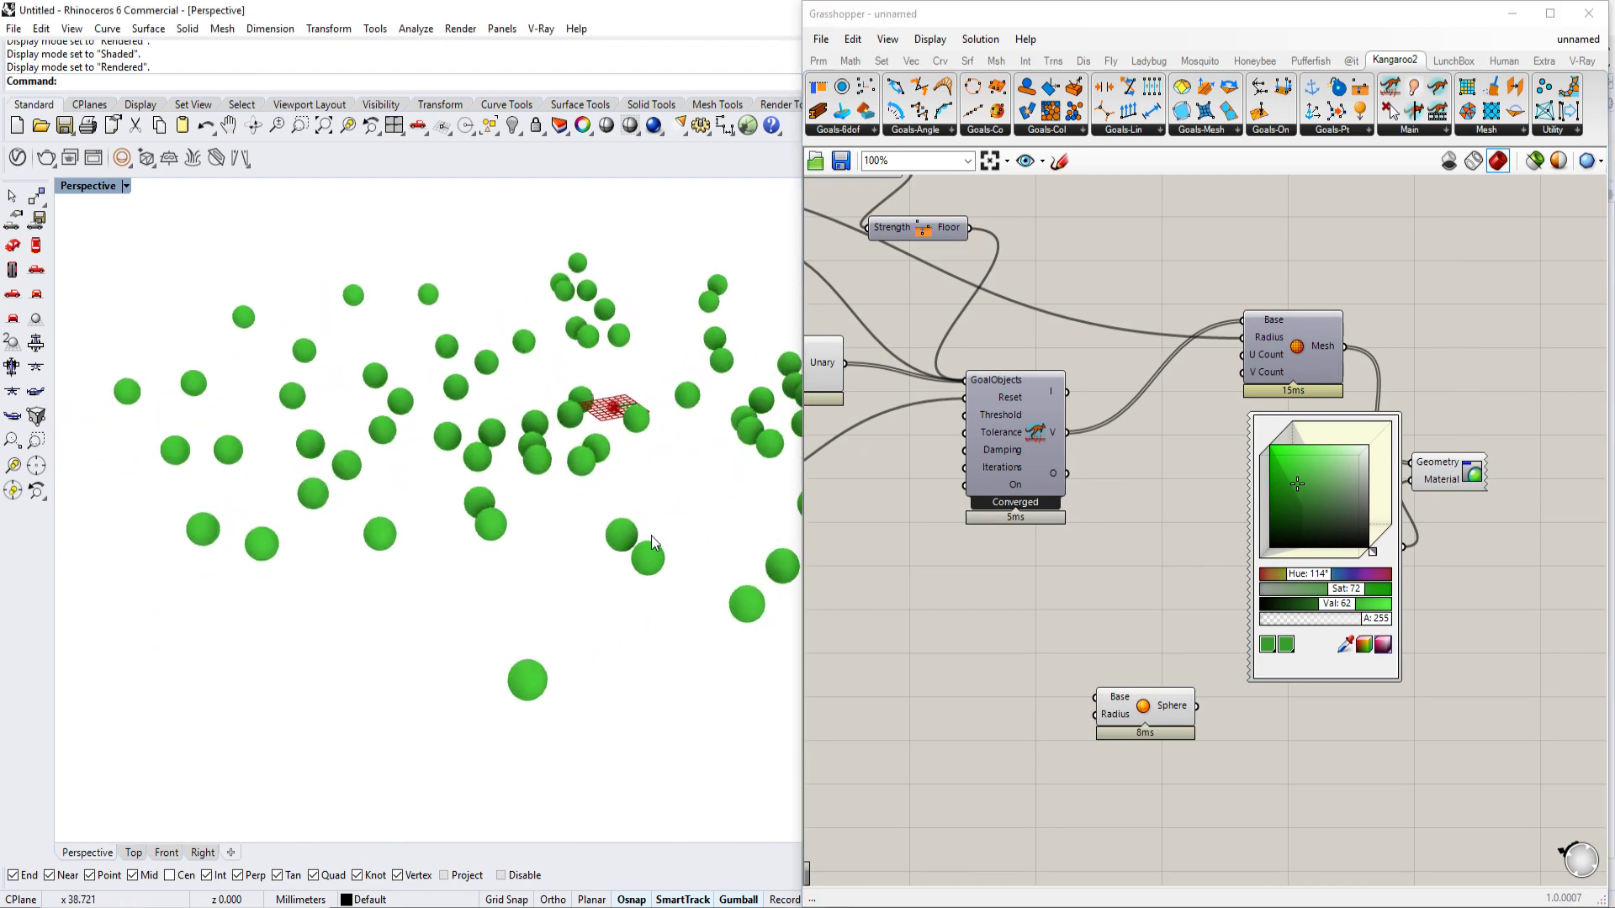
scroll(1308, 501, up, 2)
drag(1338, 562, 1243, 518)
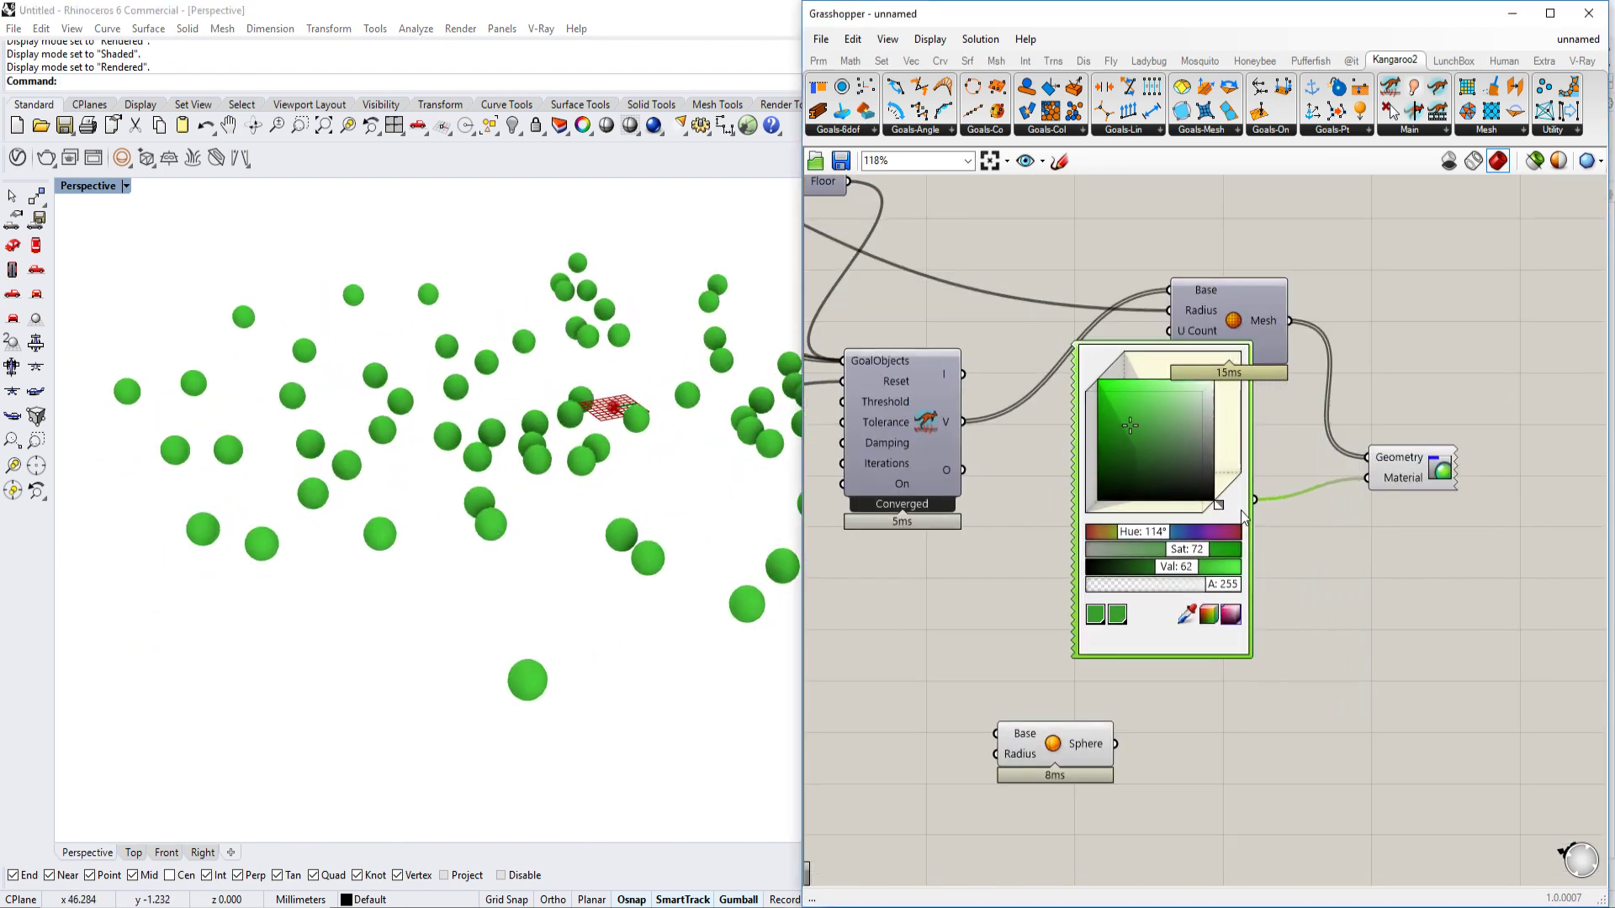
right_drag(1244, 519, 1200, 410)
- Insert a Mesh Plane component and place it to the left on the canvas
double_click(1278, 621)
text(plane)
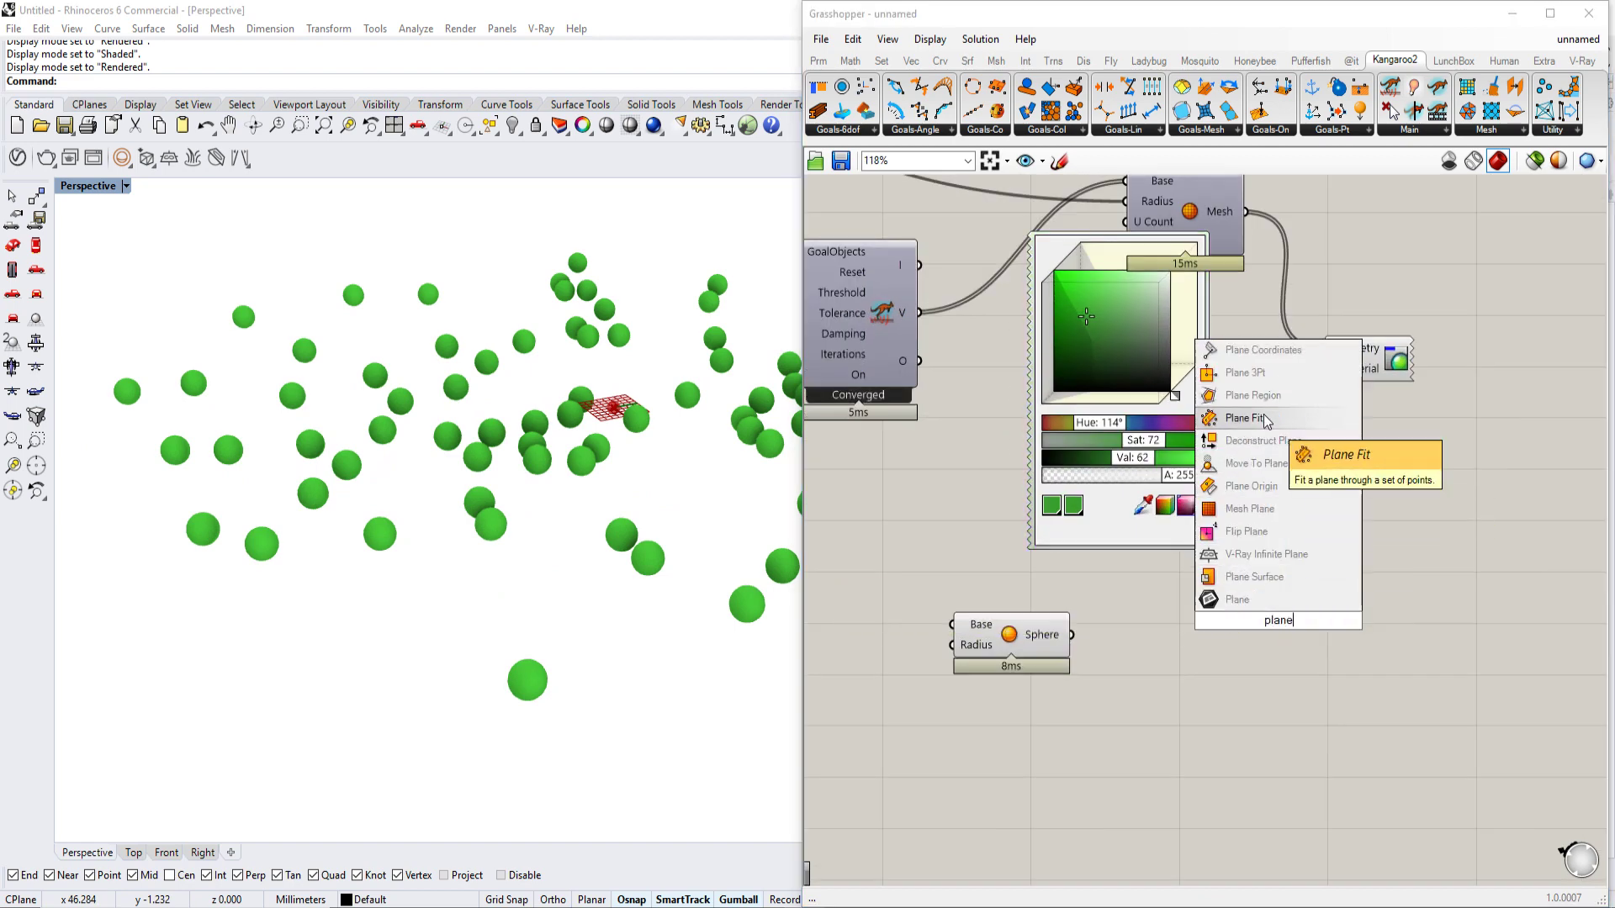
click(1261, 557)
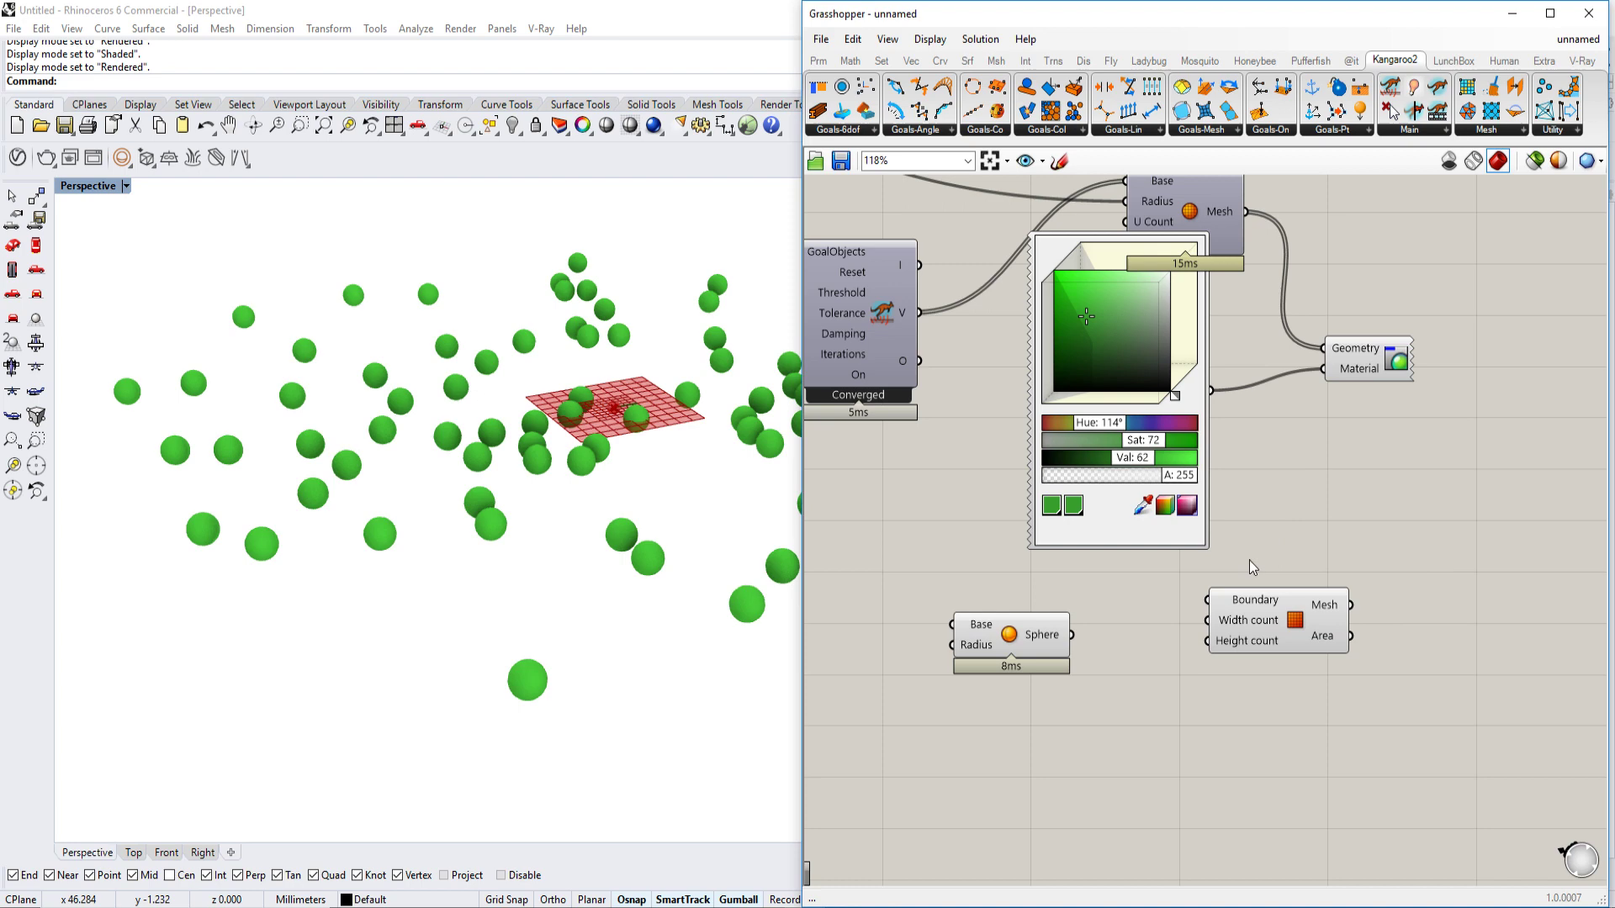
scroll(1249, 560, down, 4)
drag(1351, 590, 1031, 579)
scroll(1283, 593, up, 2)
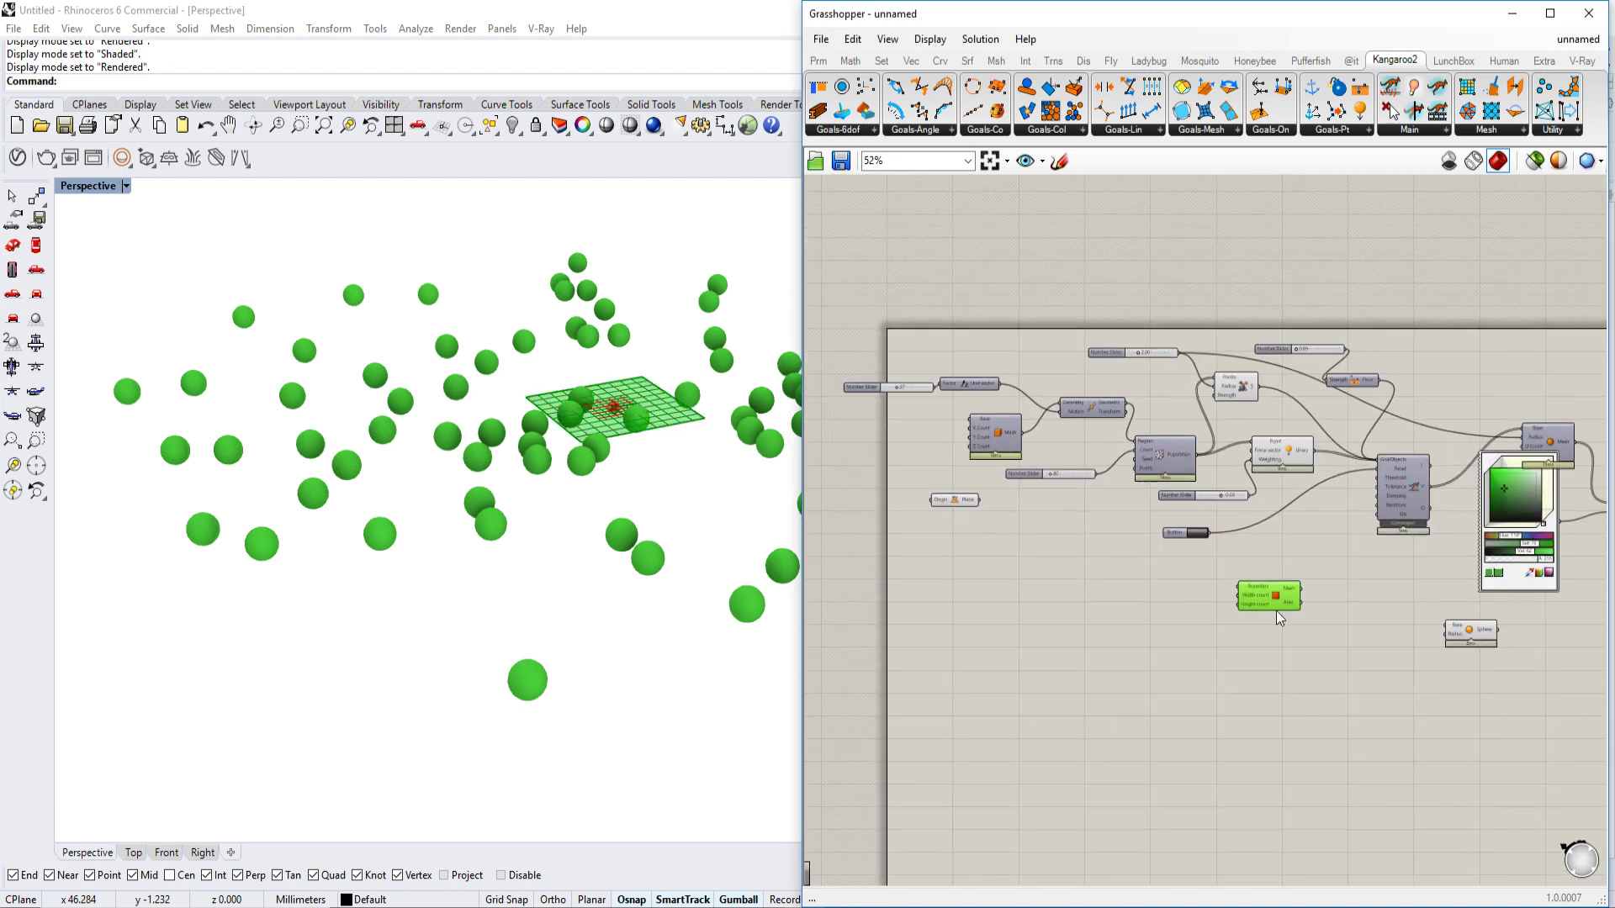
double_click(1213, 688)
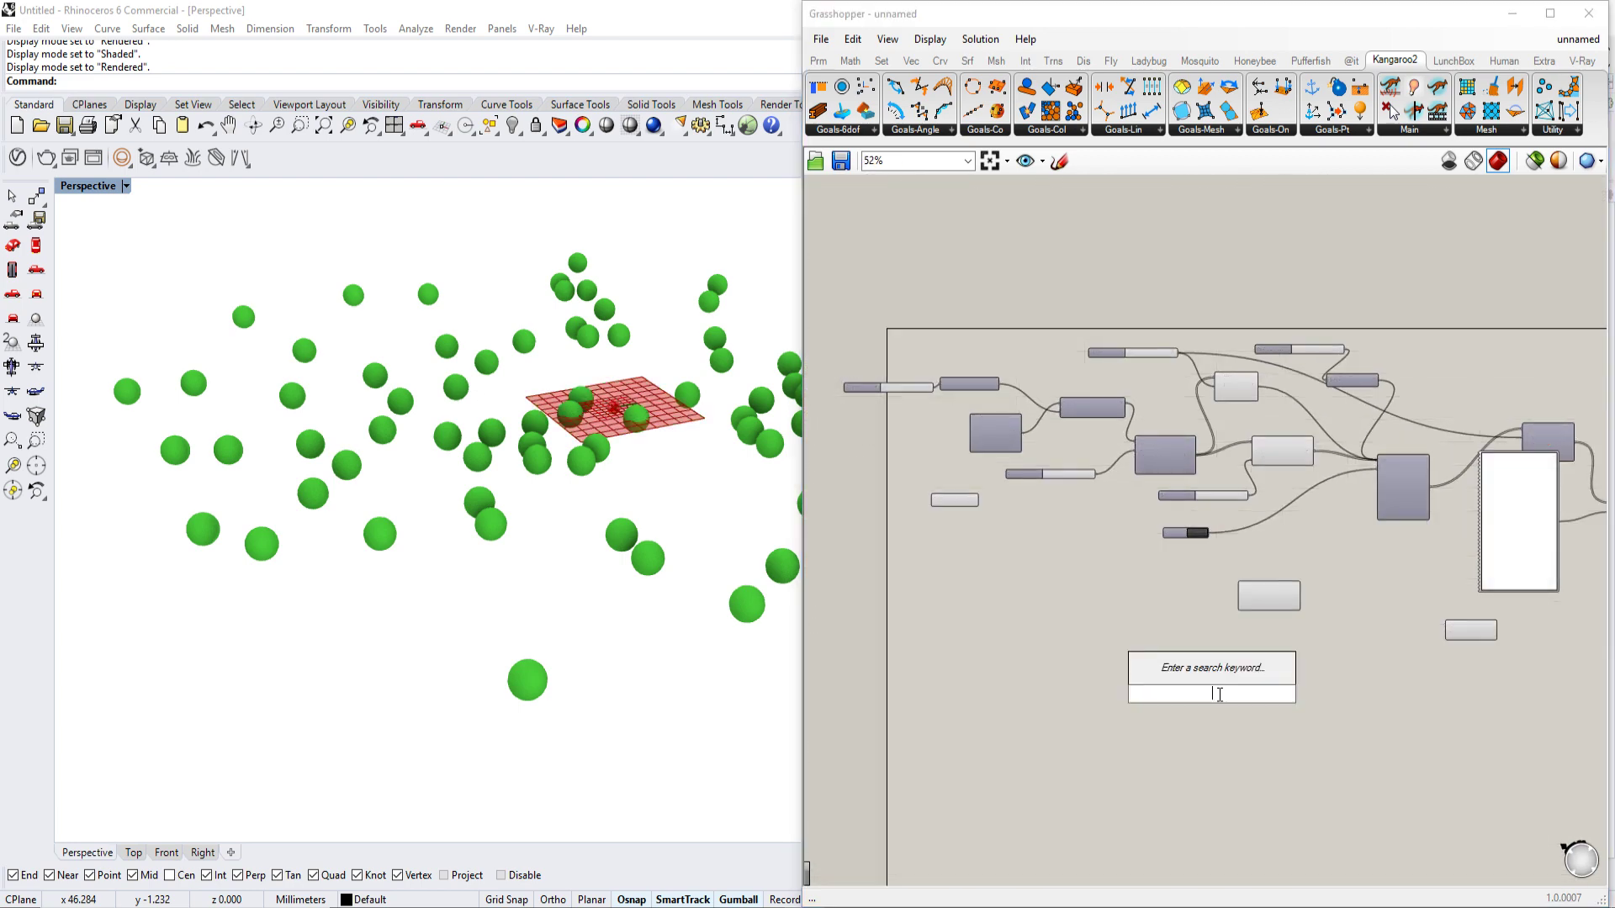
key(Escape)
scroll(1242, 607, up, 2)
scroll(1090, 570, up, 2)
scroll(1033, 564, up, 1)
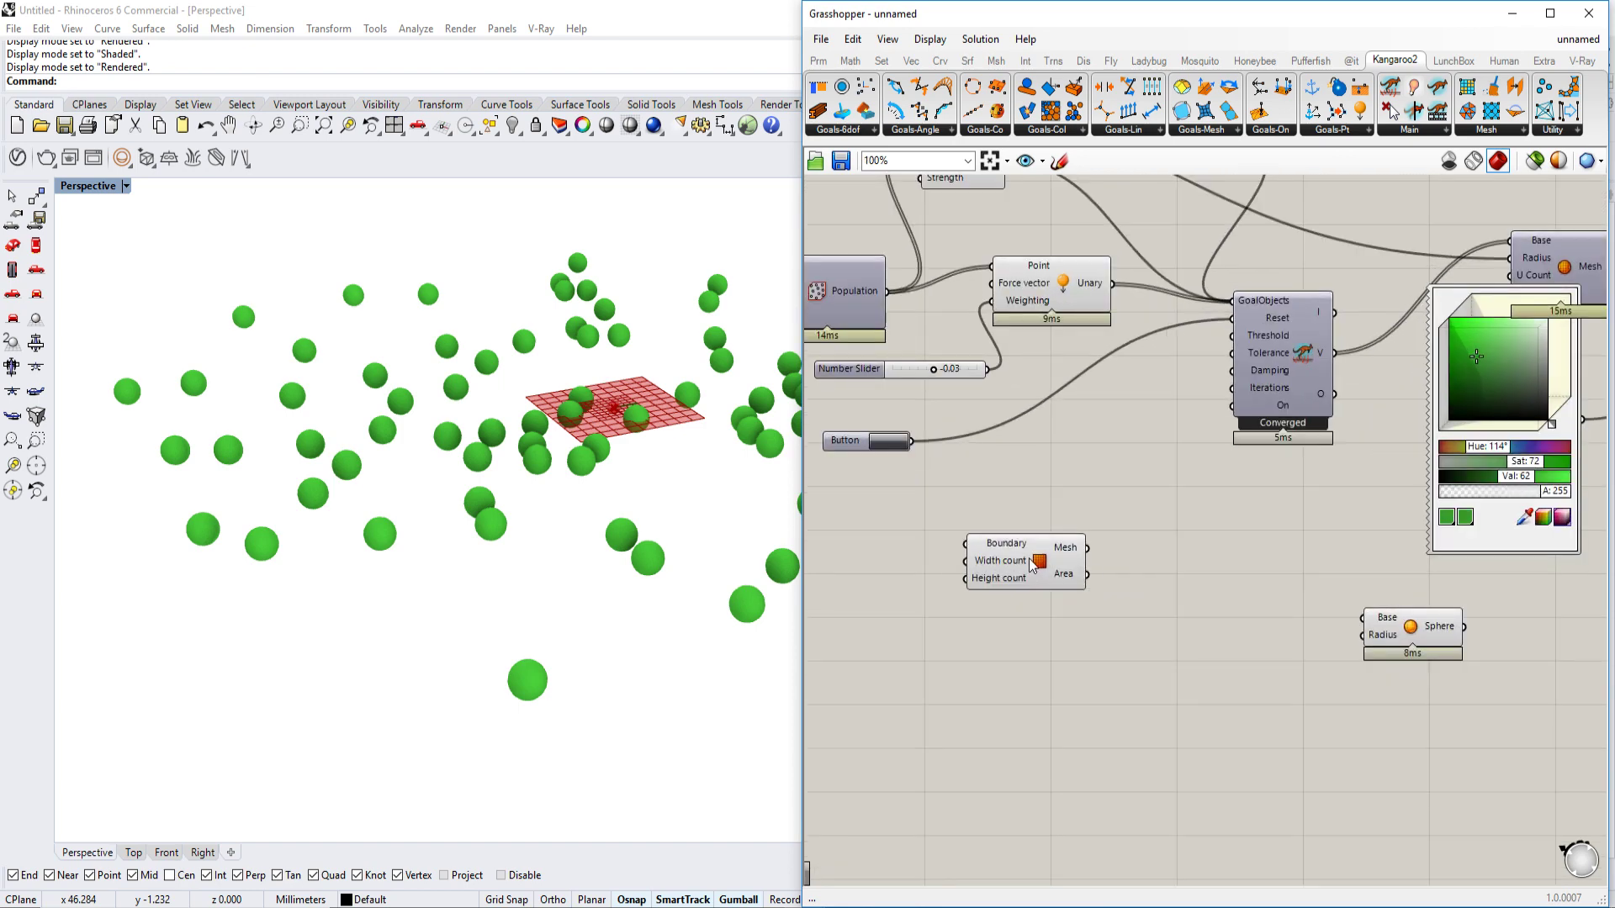
scroll(1067, 561, down, 1)
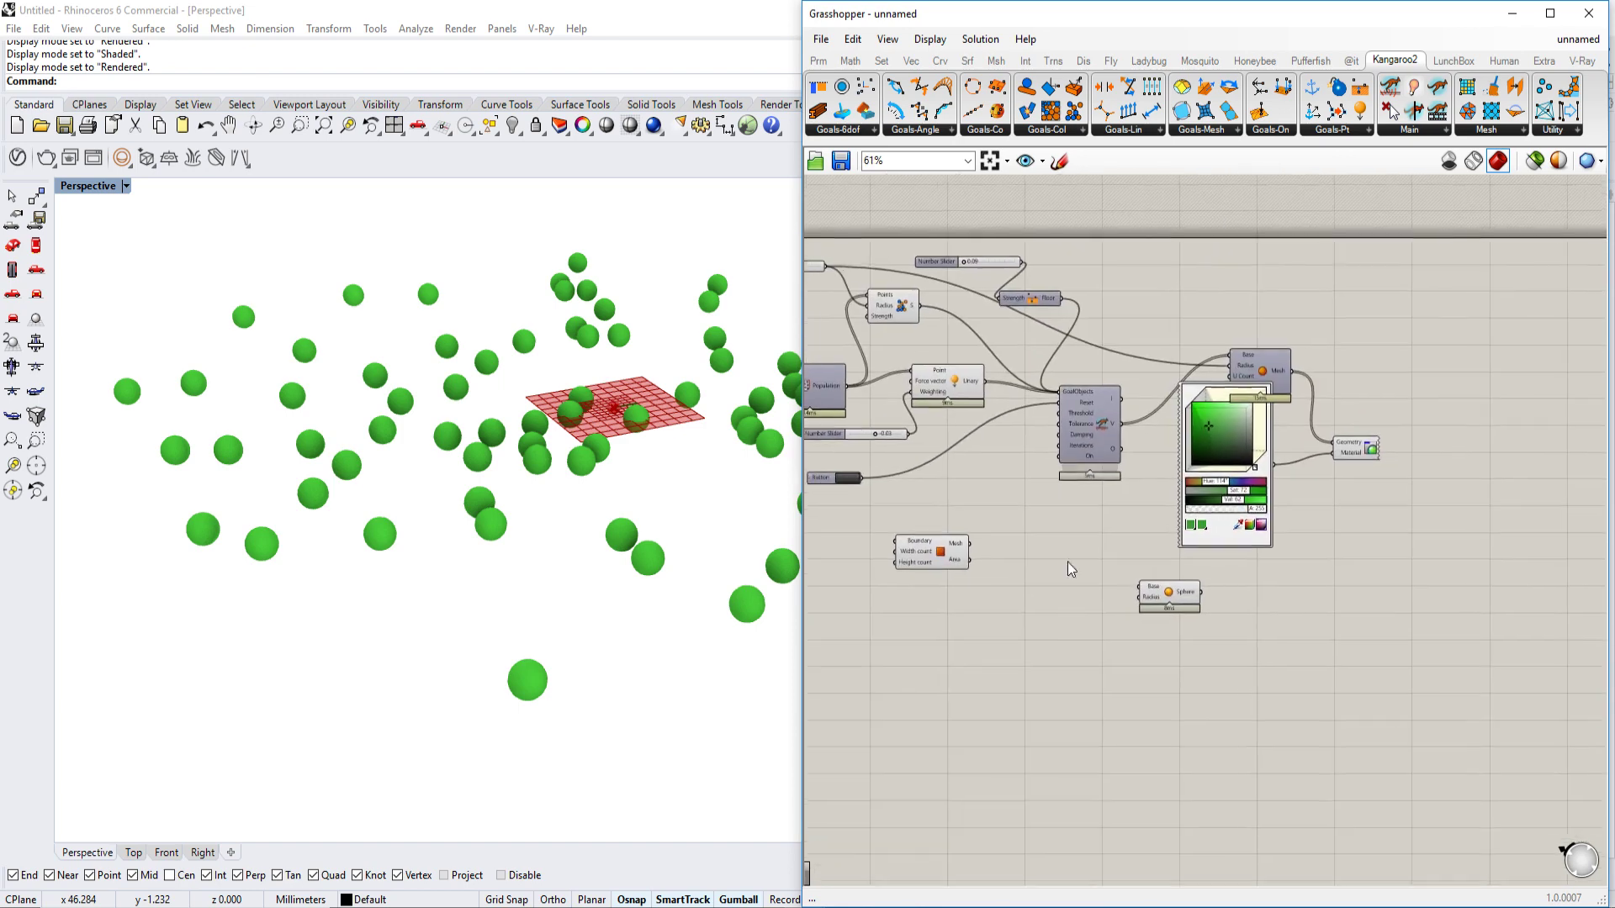
scroll(1023, 584, up, 1)
double_click(1023, 585)
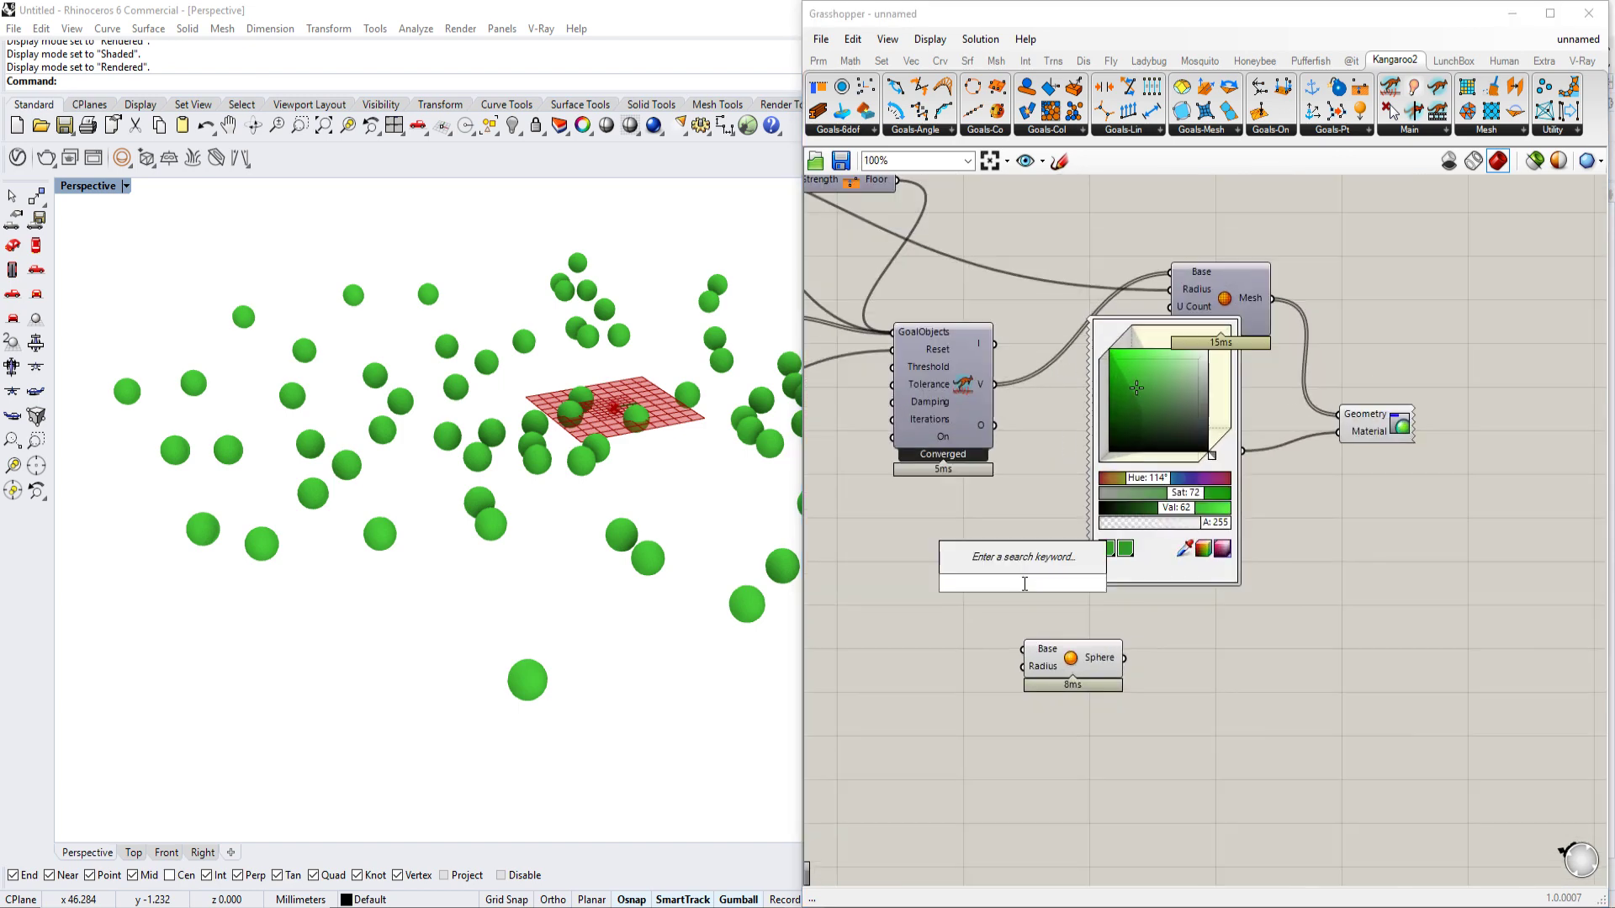
text(bound)
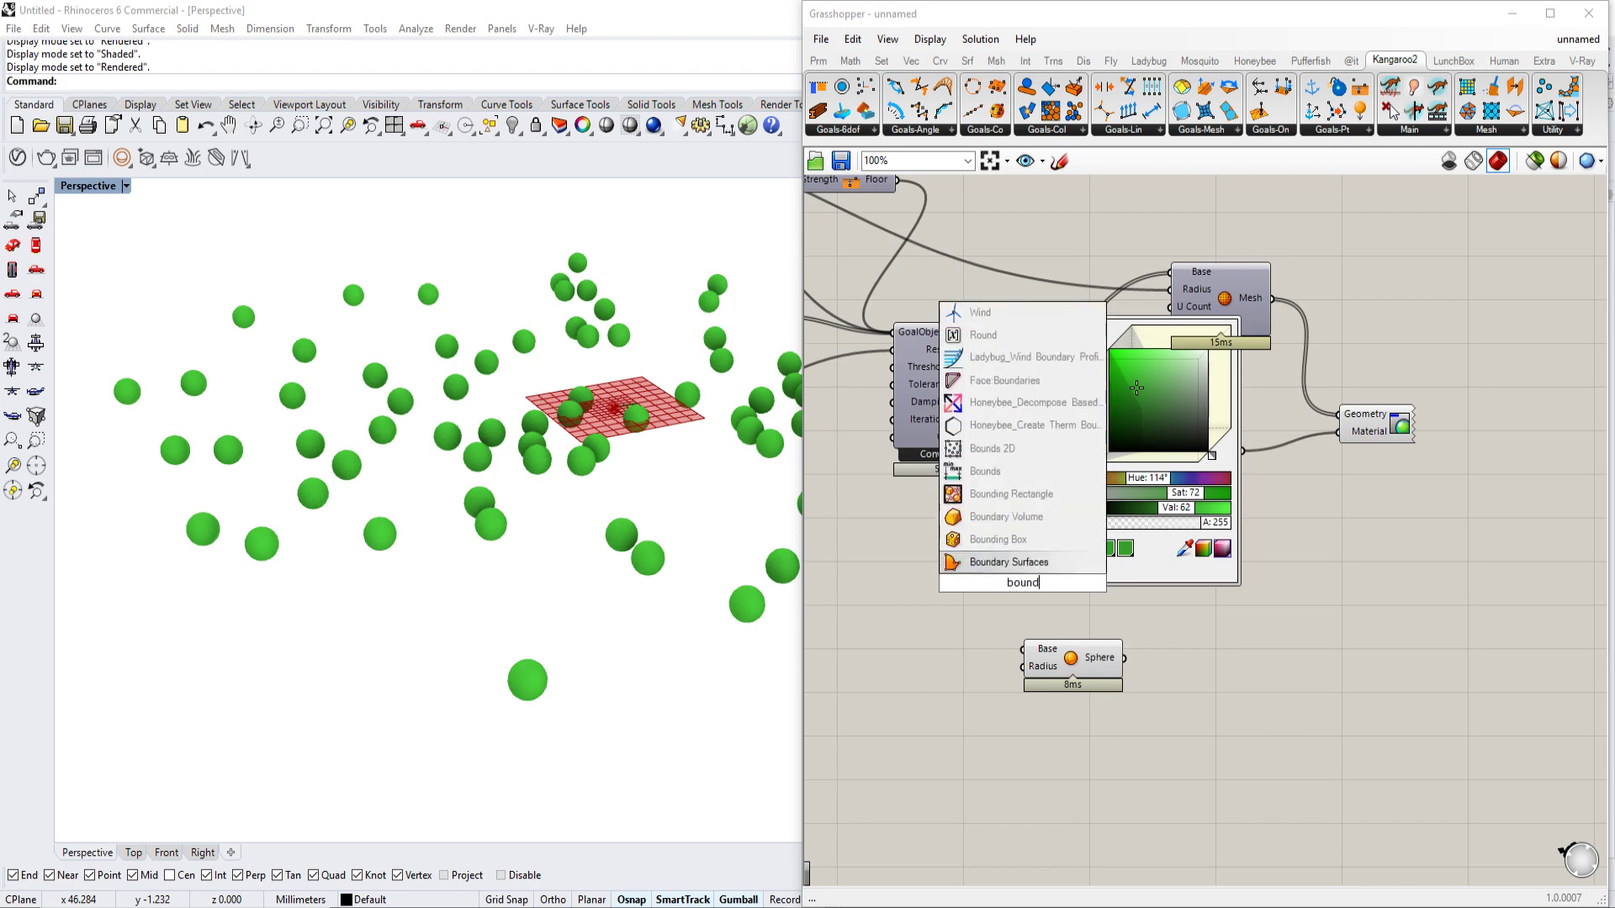
- Add Boundary Surfaces and Bounding Box components, feeding solver geometry into the Bounding Box
click(1020, 563)
double_click(904, 584)
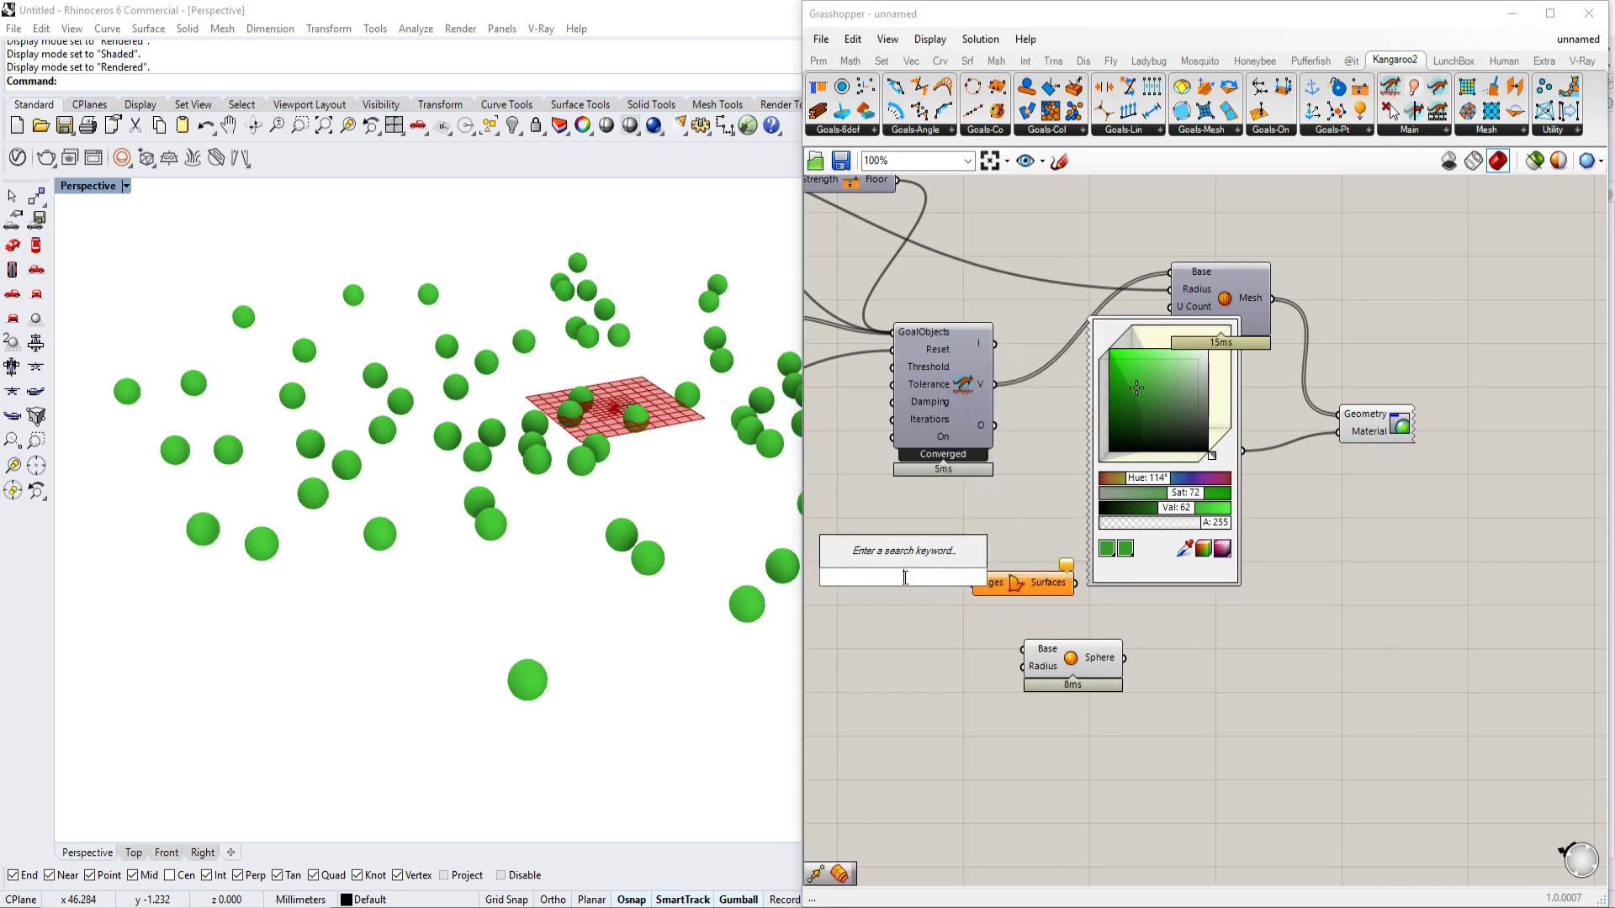
text(boundin)
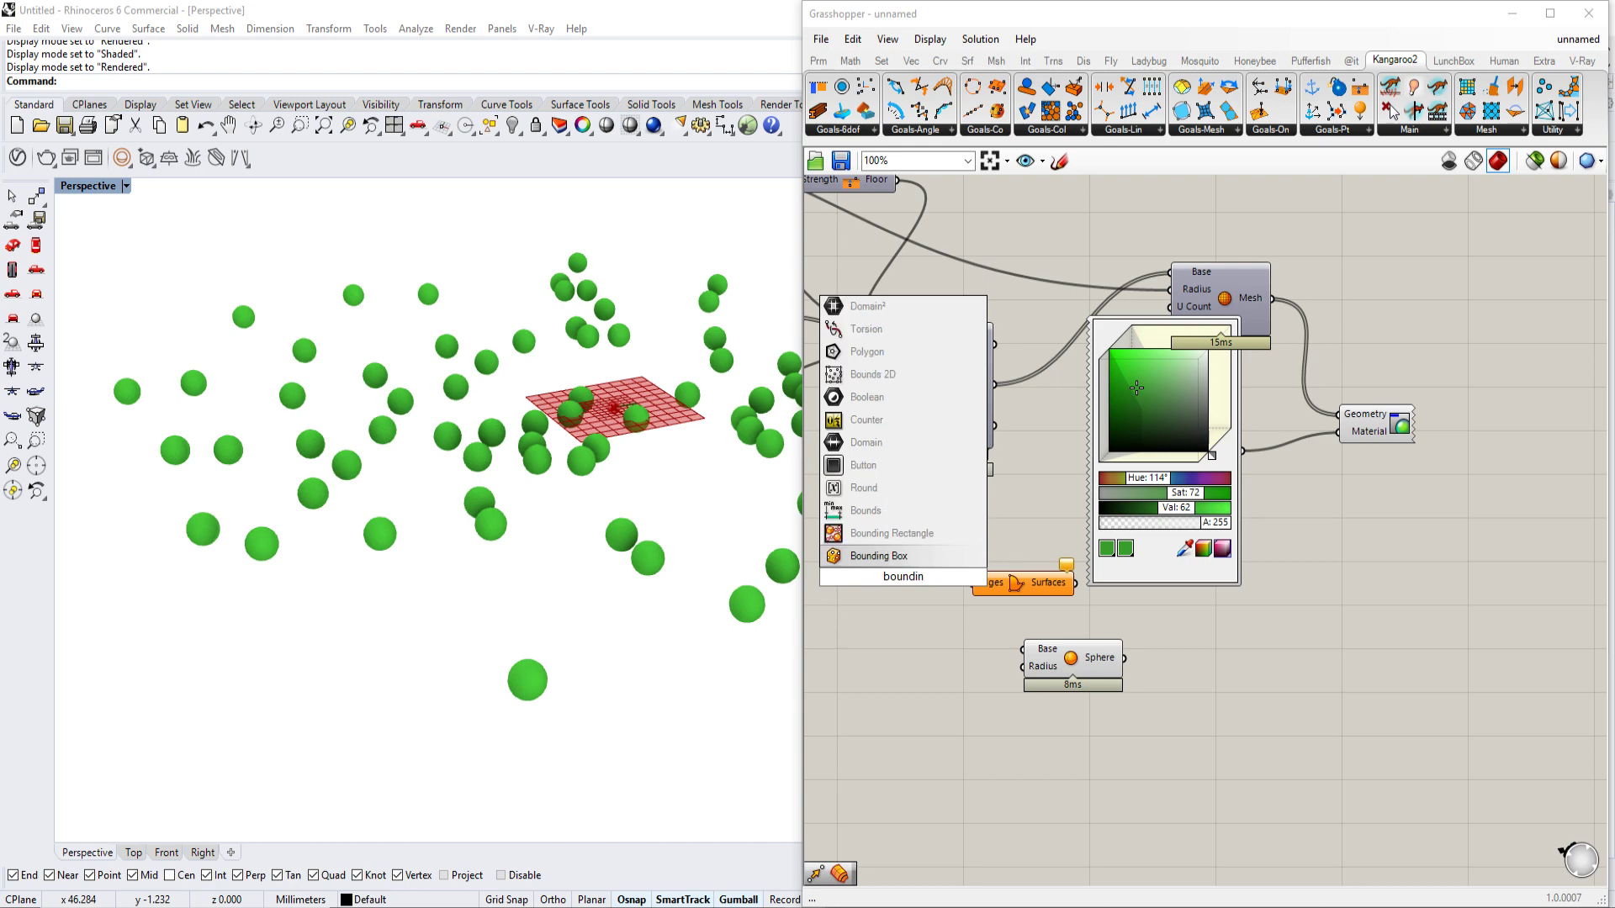
click(899, 564)
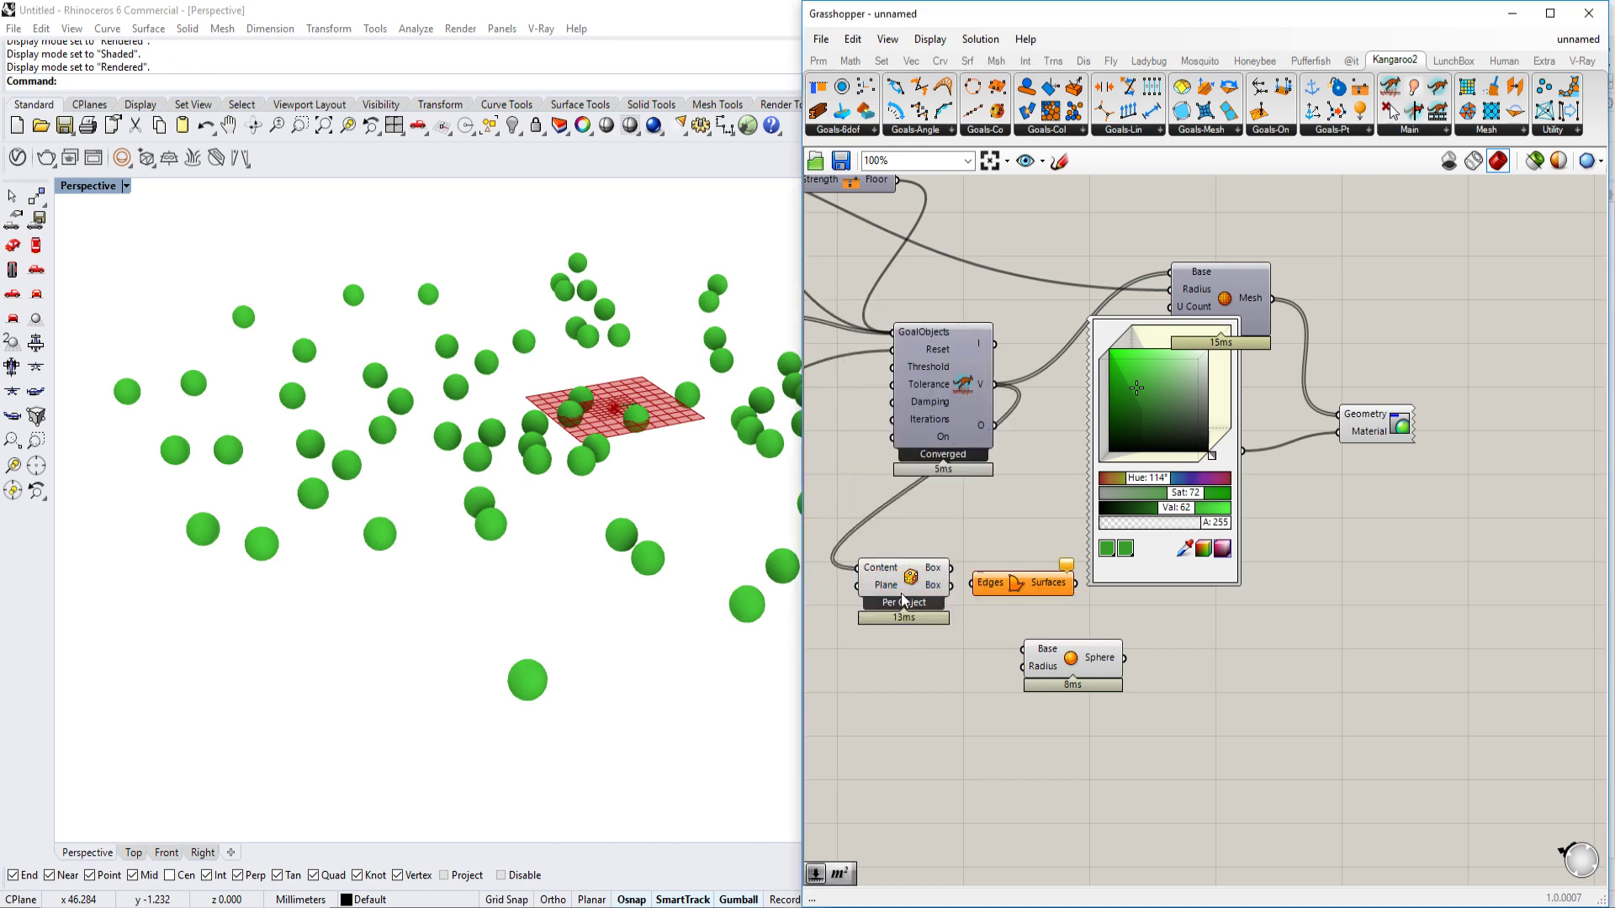
drag(904, 603, 1027, 582)
right_drag(984, 555, 1118, 500)
scroll(1119, 500, down, 1)
click(1084, 504)
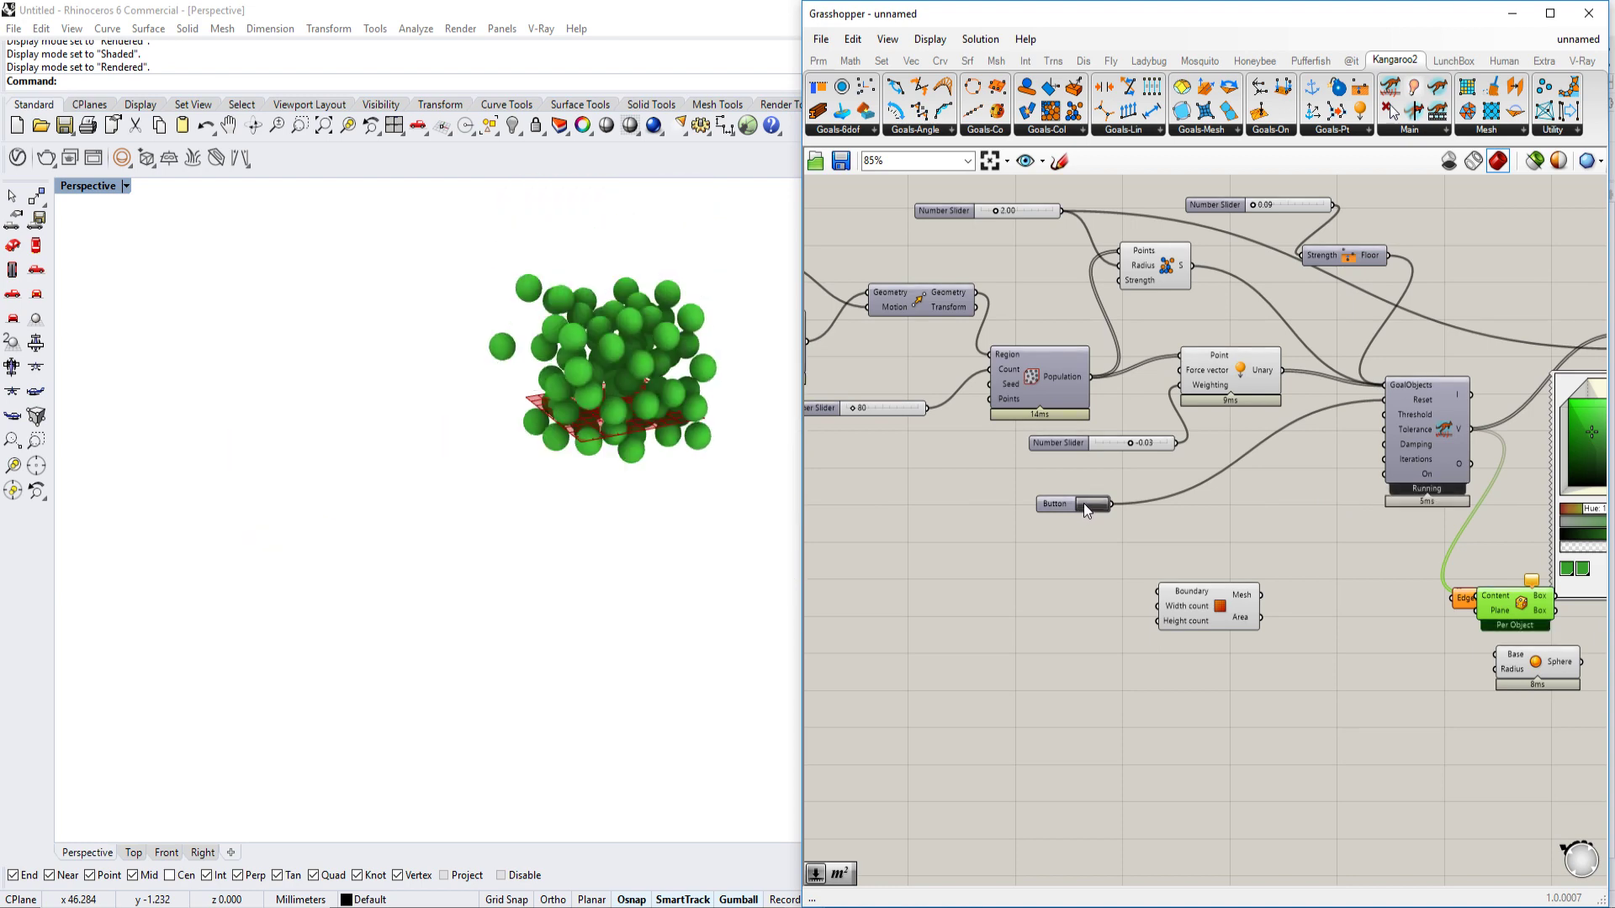
scroll(1261, 530, up, 2)
- Set the Bounding Box to Union Box and rerun the simulation
right_drag(1564, 555, 1281, 524)
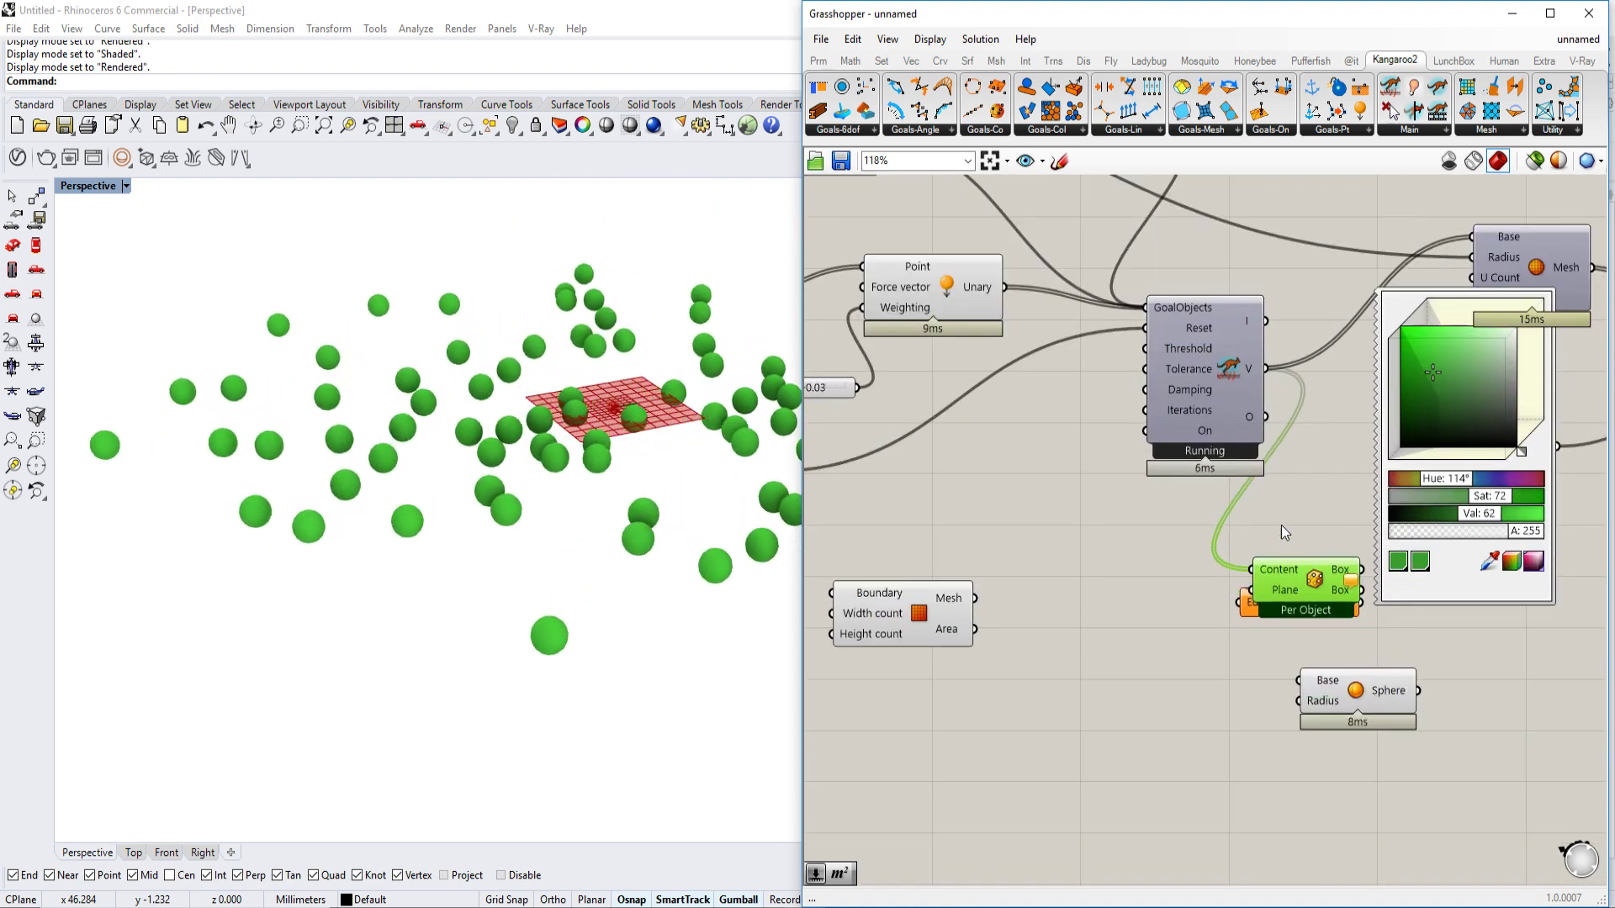
drag(1276, 578, 1194, 656)
scroll(1234, 599, down, 2)
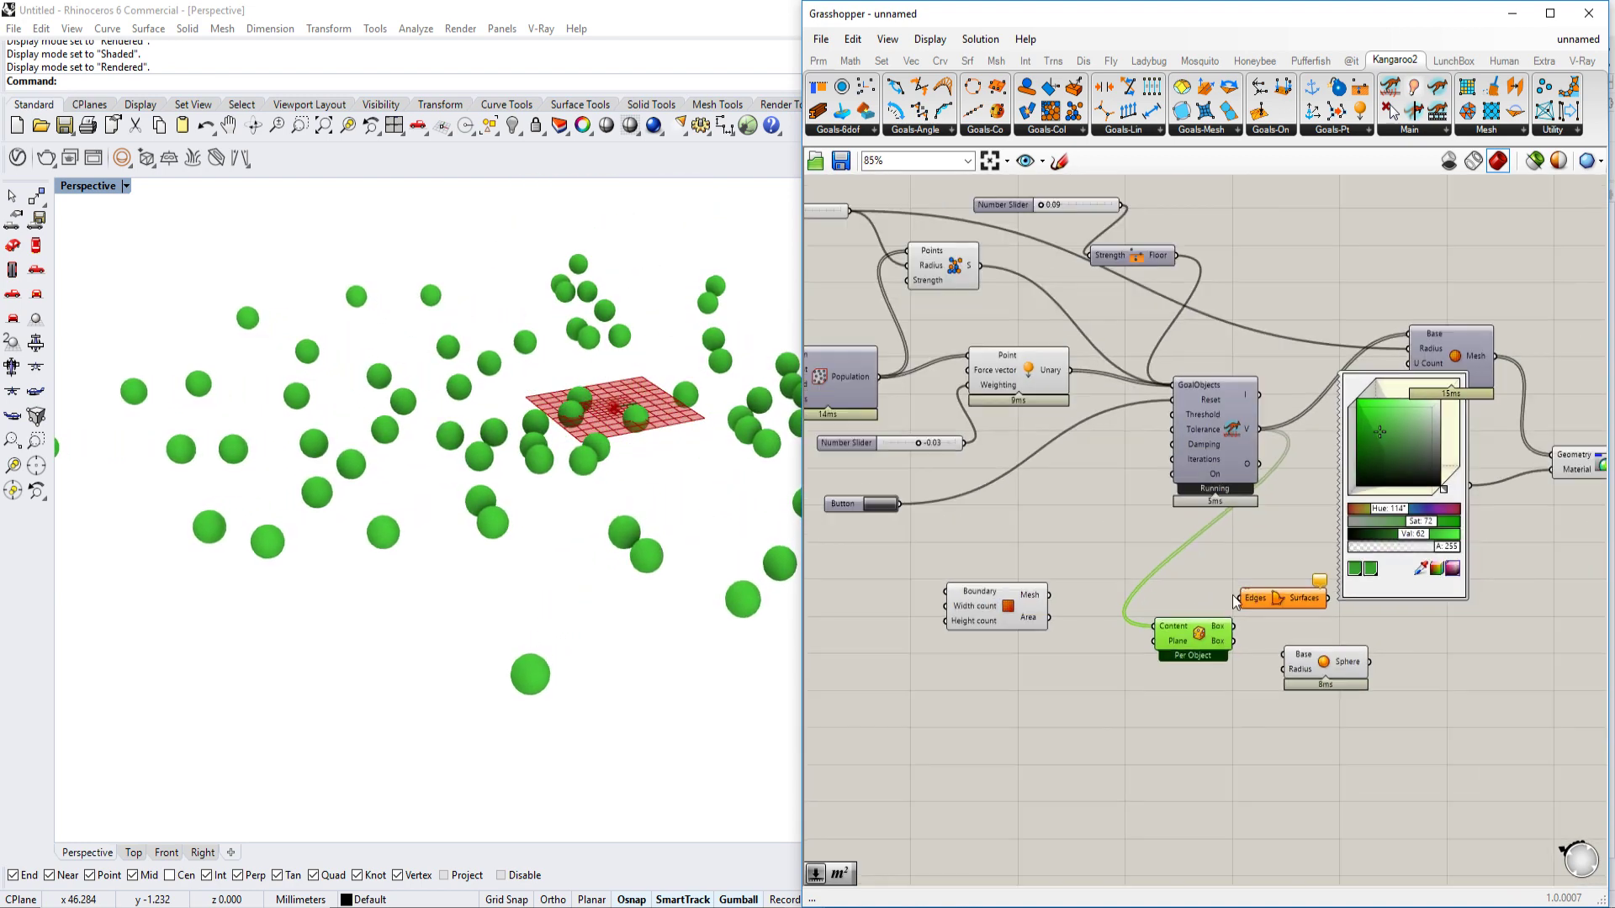
scroll(1211, 593, up, 3)
right_click(1190, 617)
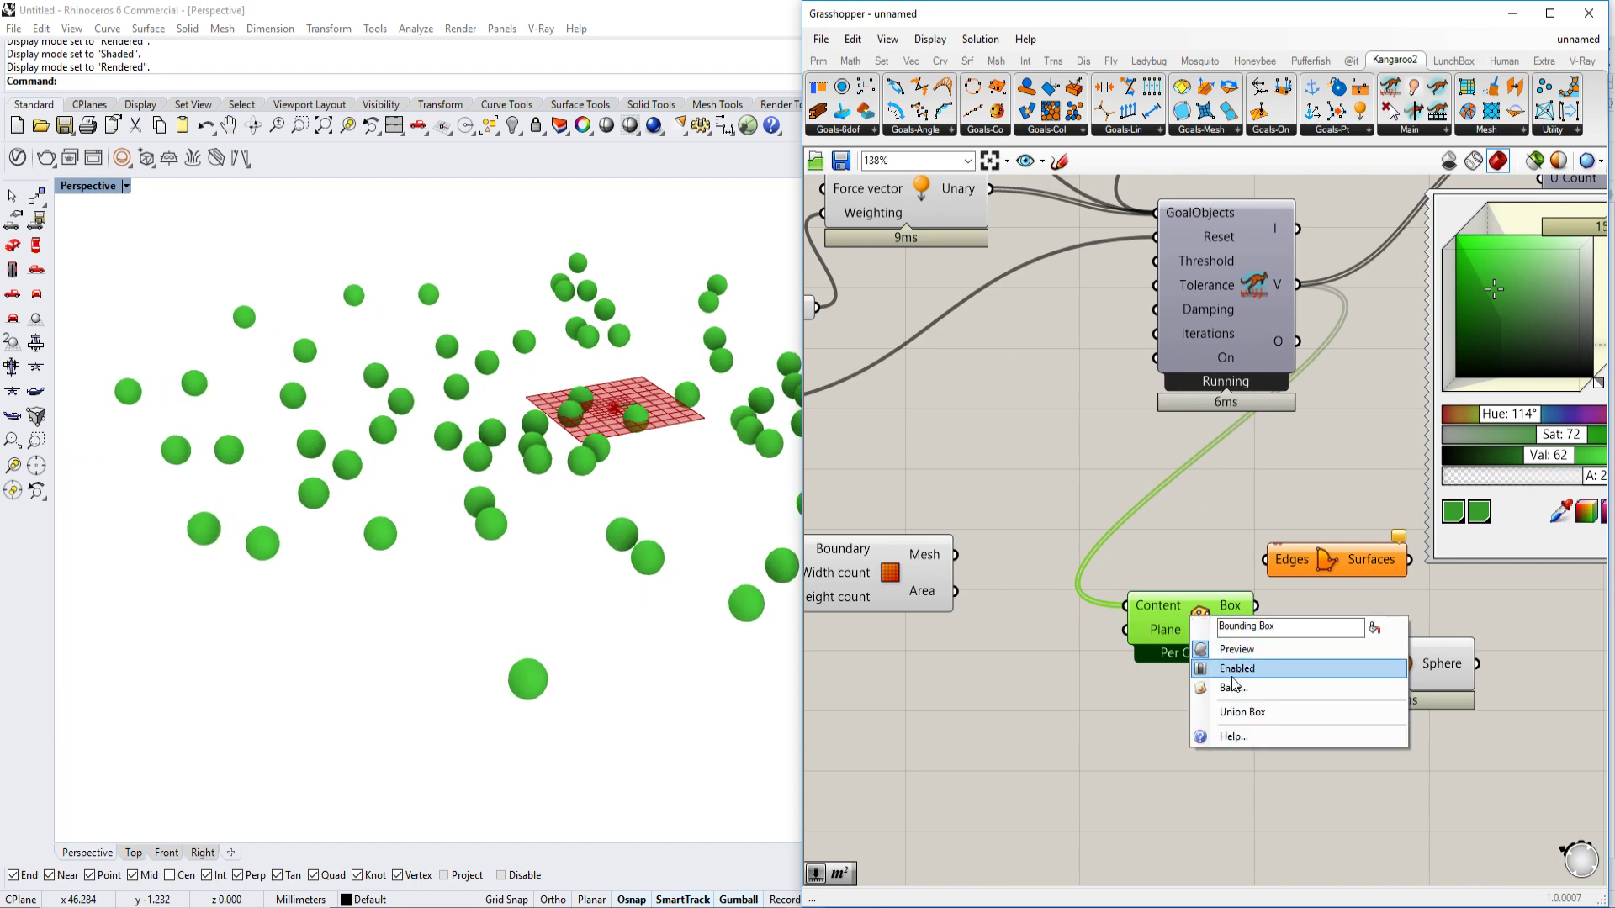
click(1242, 712)
scroll(1117, 495, down, 3)
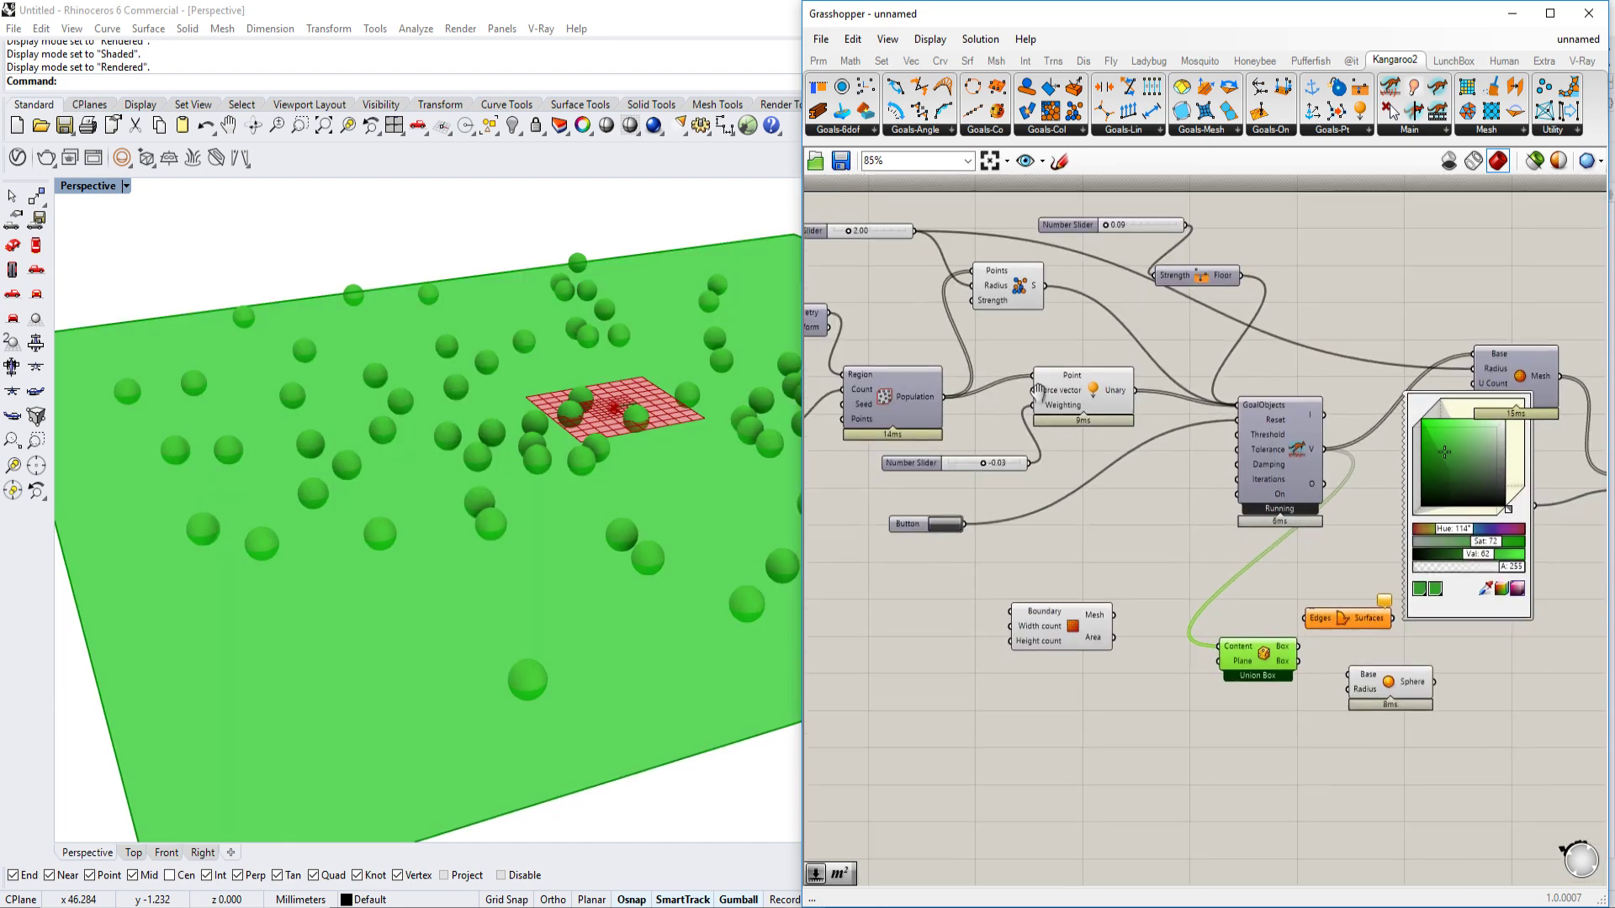
click(950, 525)
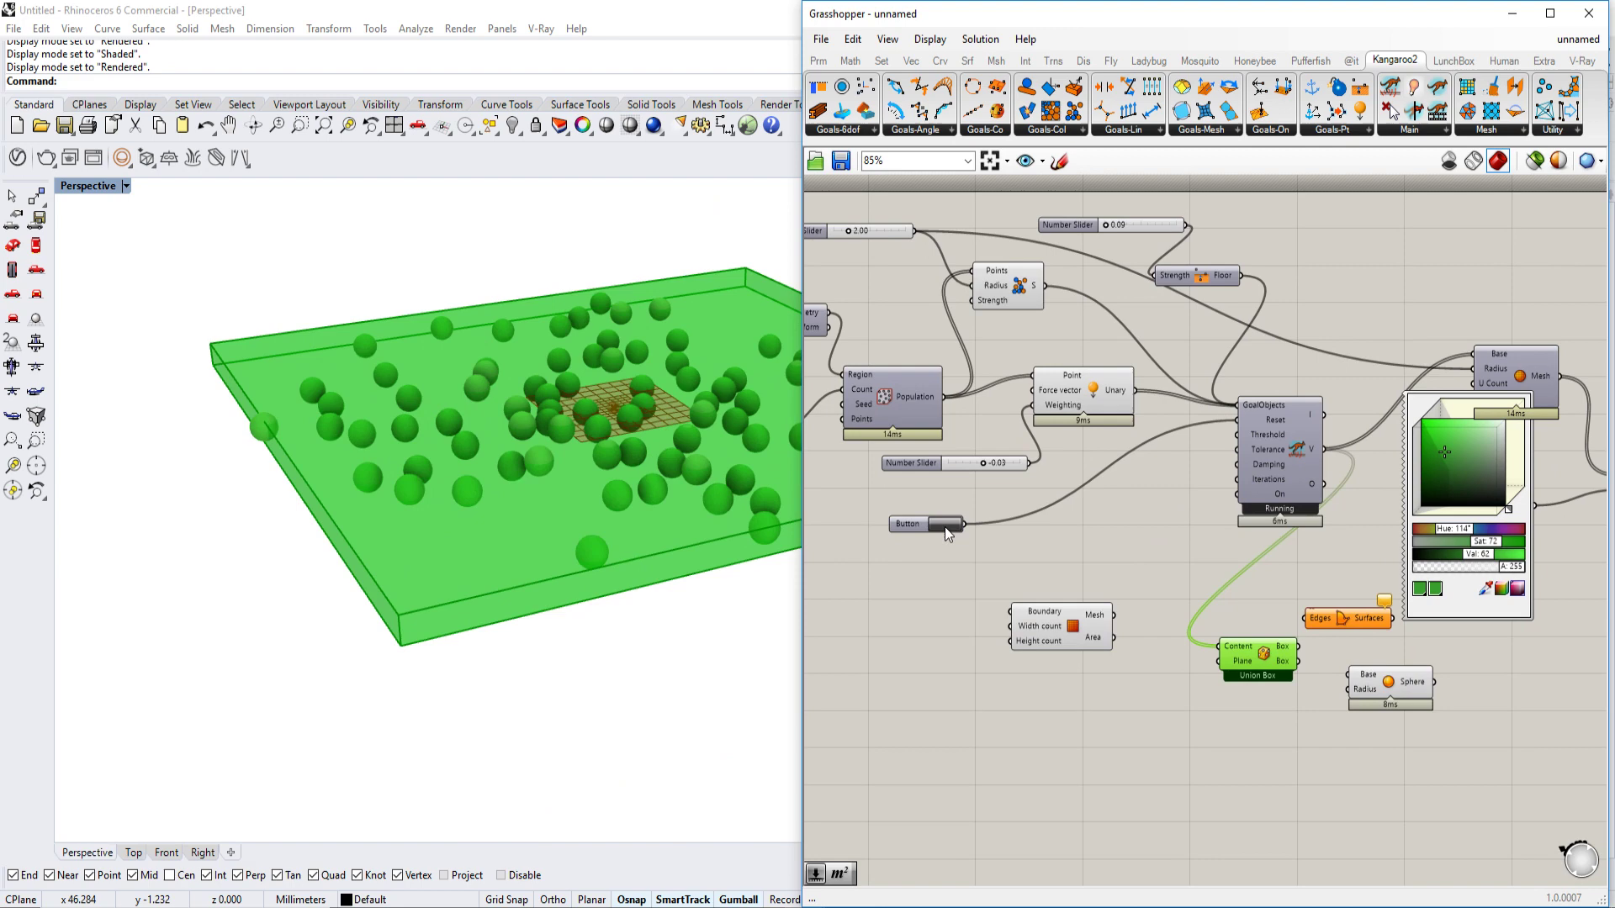
scroll(589, 581, up, 3)
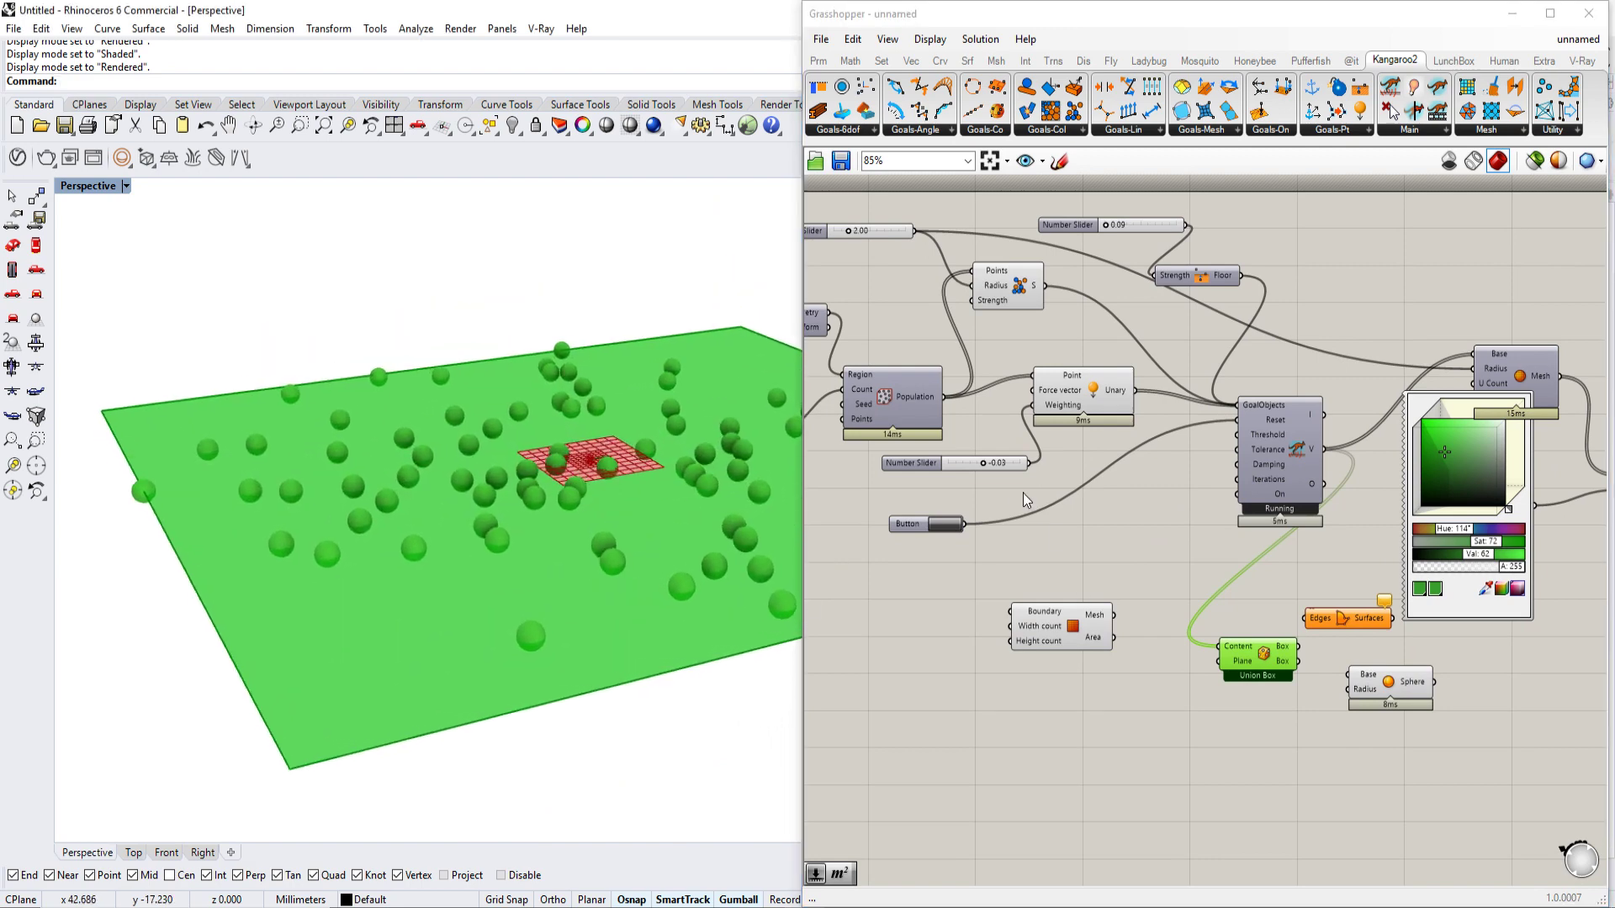
click(942, 522)
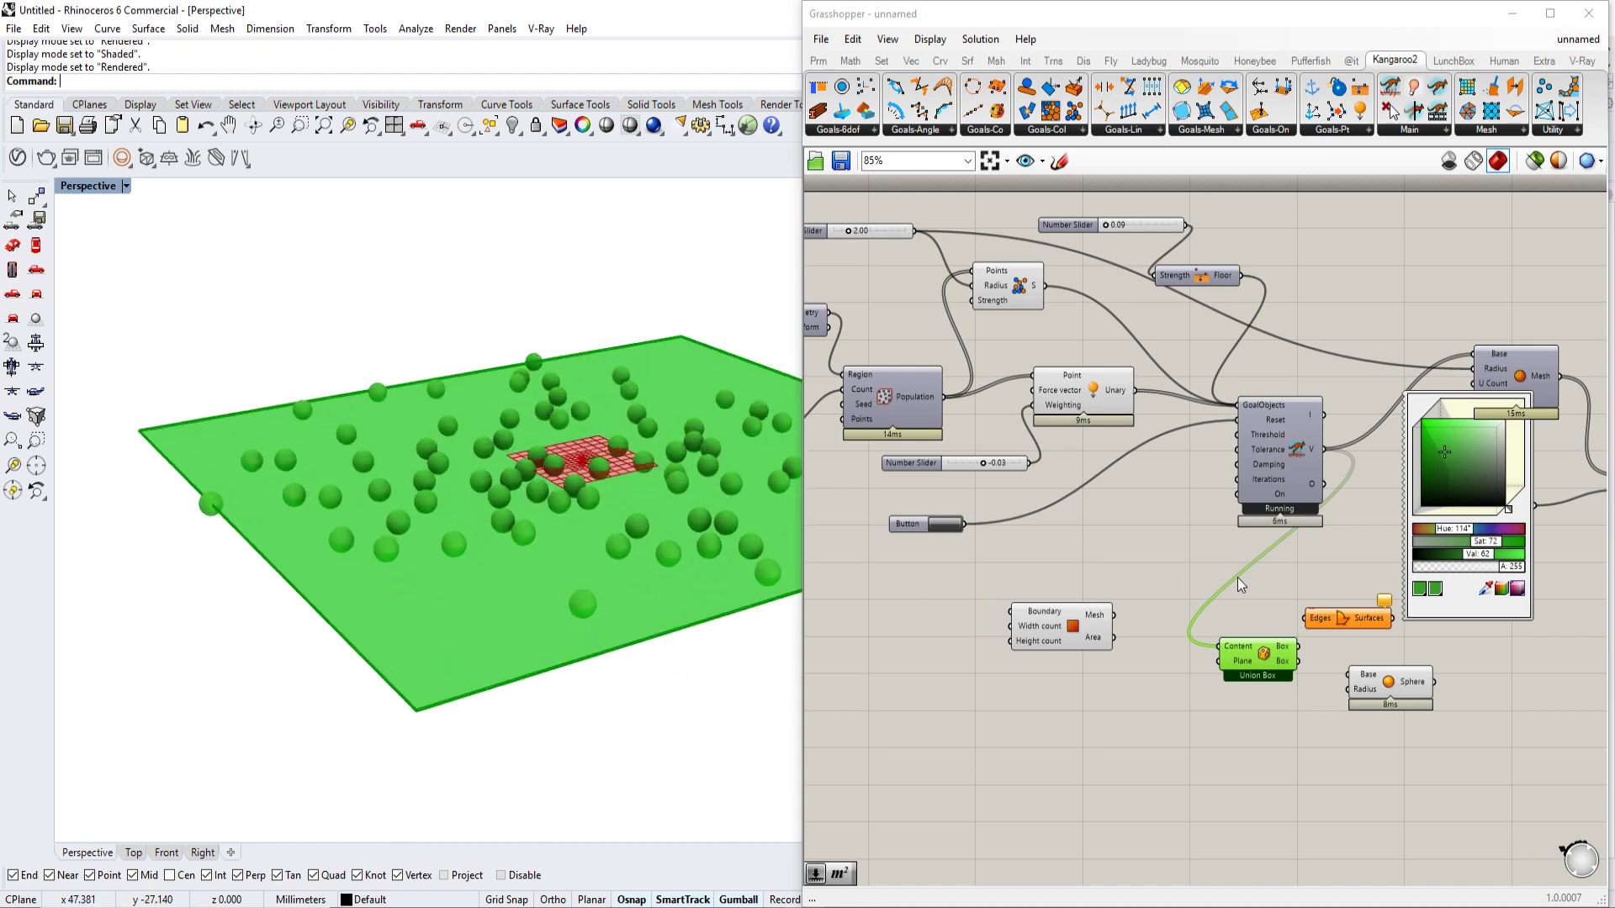
scroll(1271, 640, down, 1)
scroll(1271, 640, up, 1)
- Add a Scale component beside the mesh surface component
click(1068, 611)
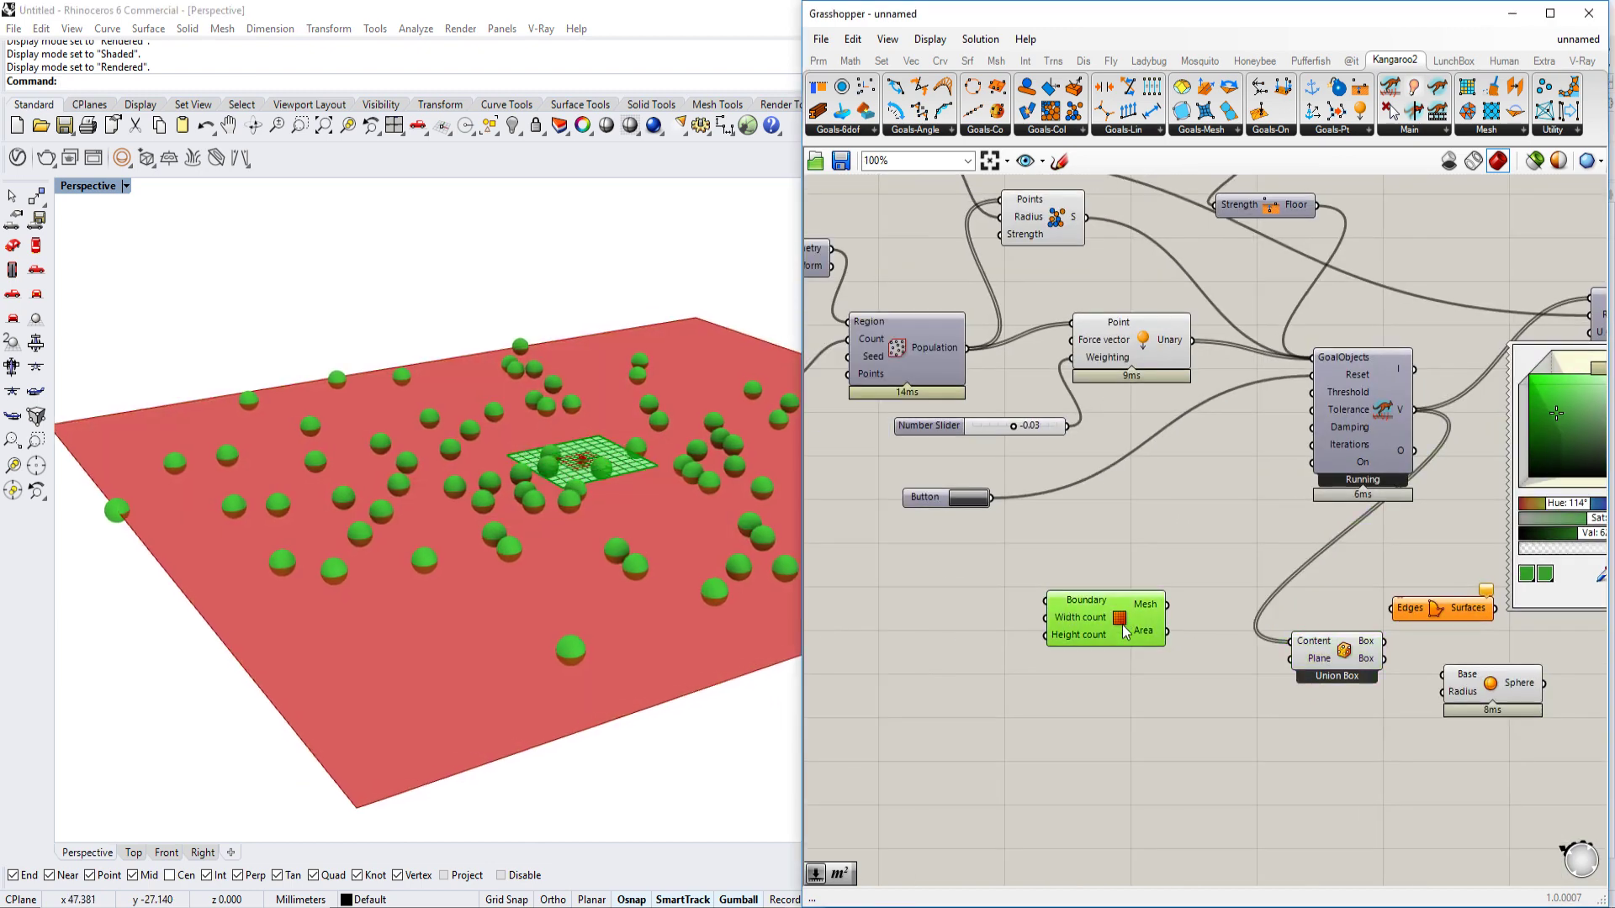
scroll(1214, 678, up, 1)
right_drag(1213, 677, 1207, 677)
double_click(1054, 698)
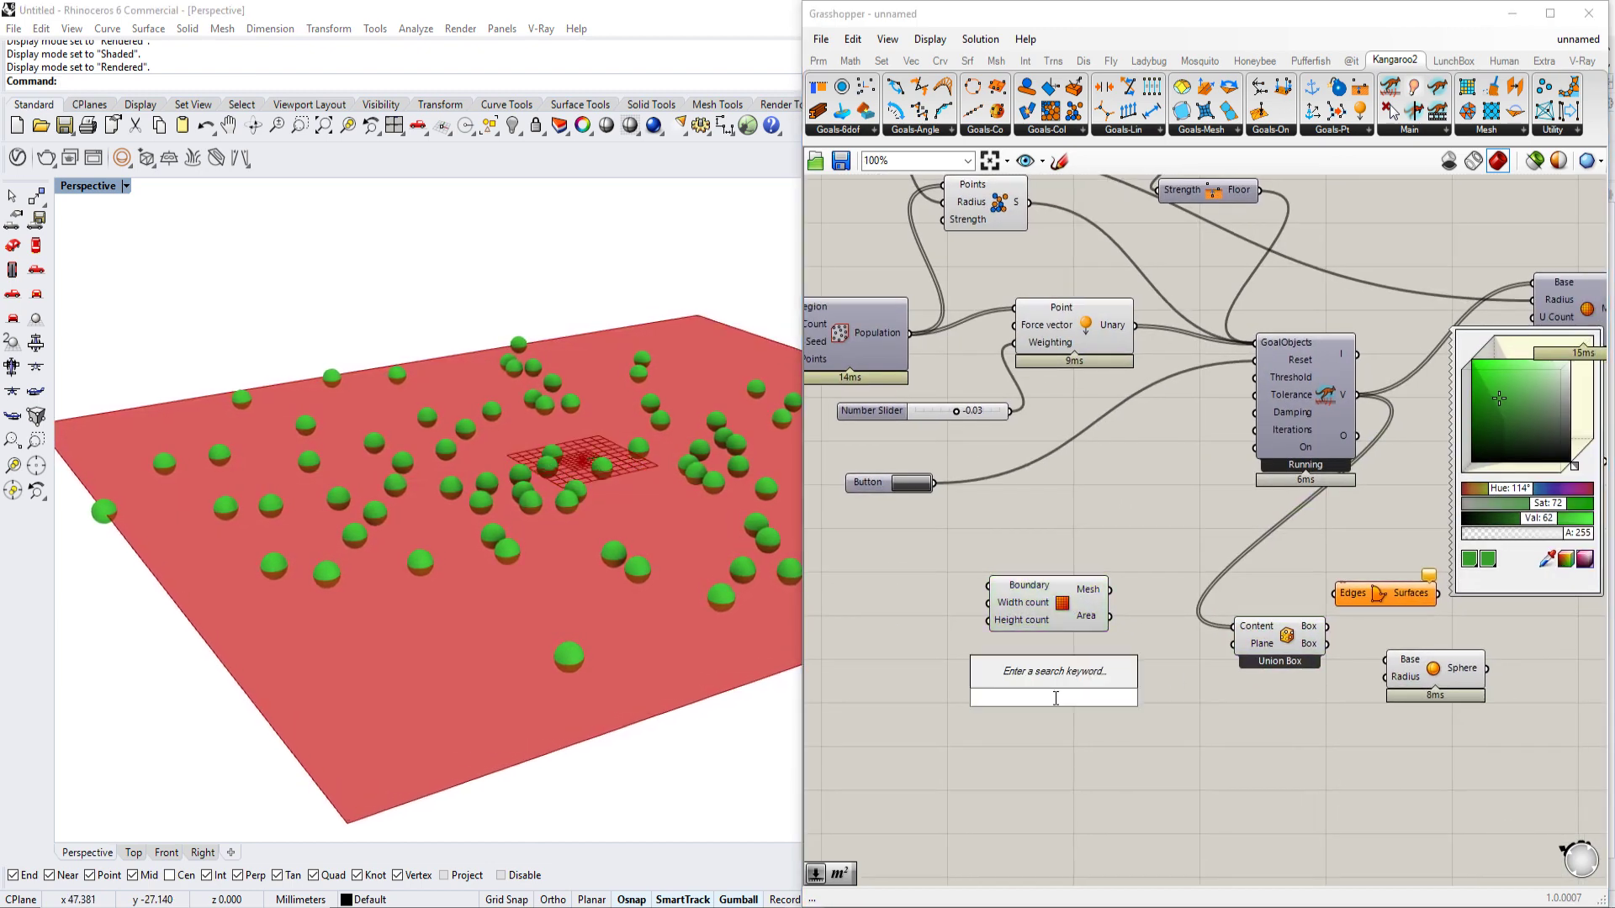
text(scale)
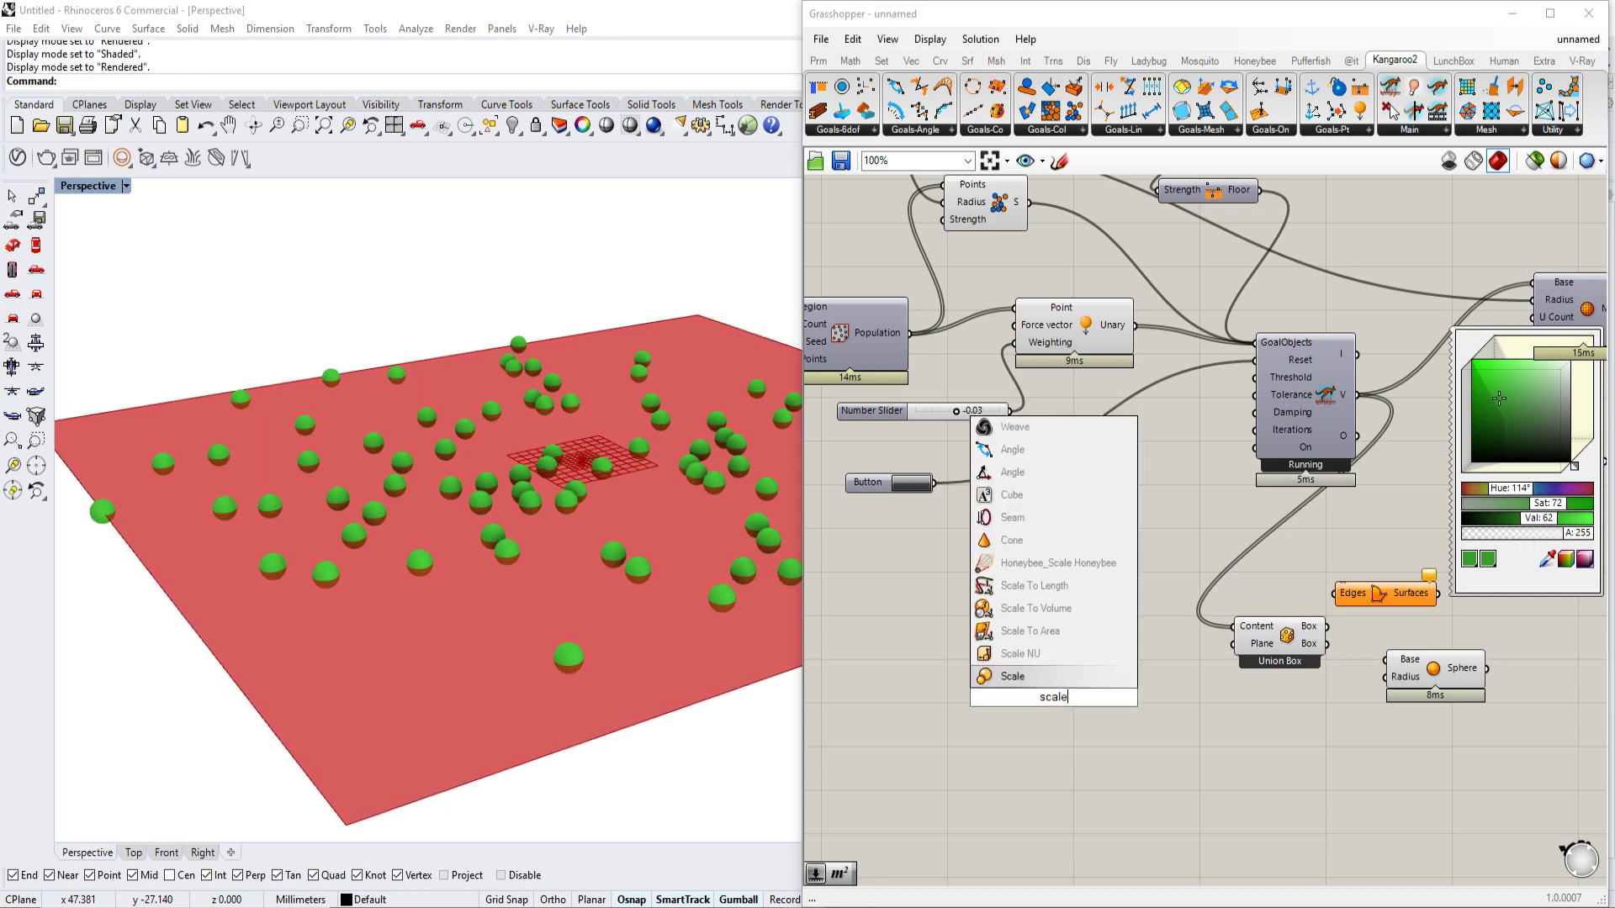
click(1066, 686)
scroll(1127, 571, up, 1)
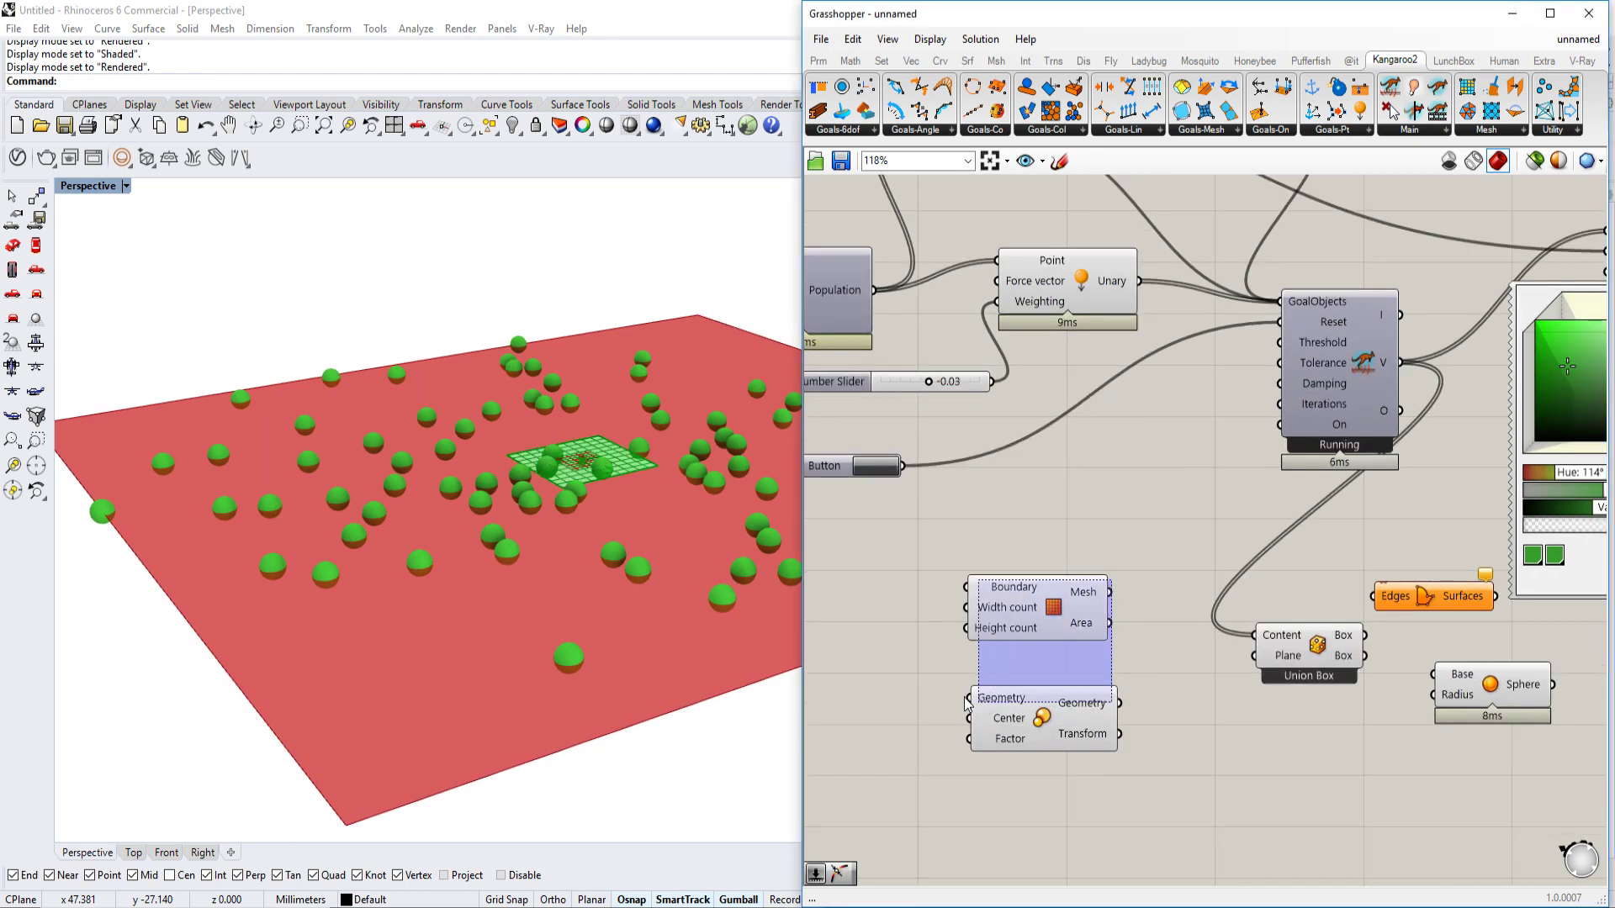
drag(959, 696, 1117, 603)
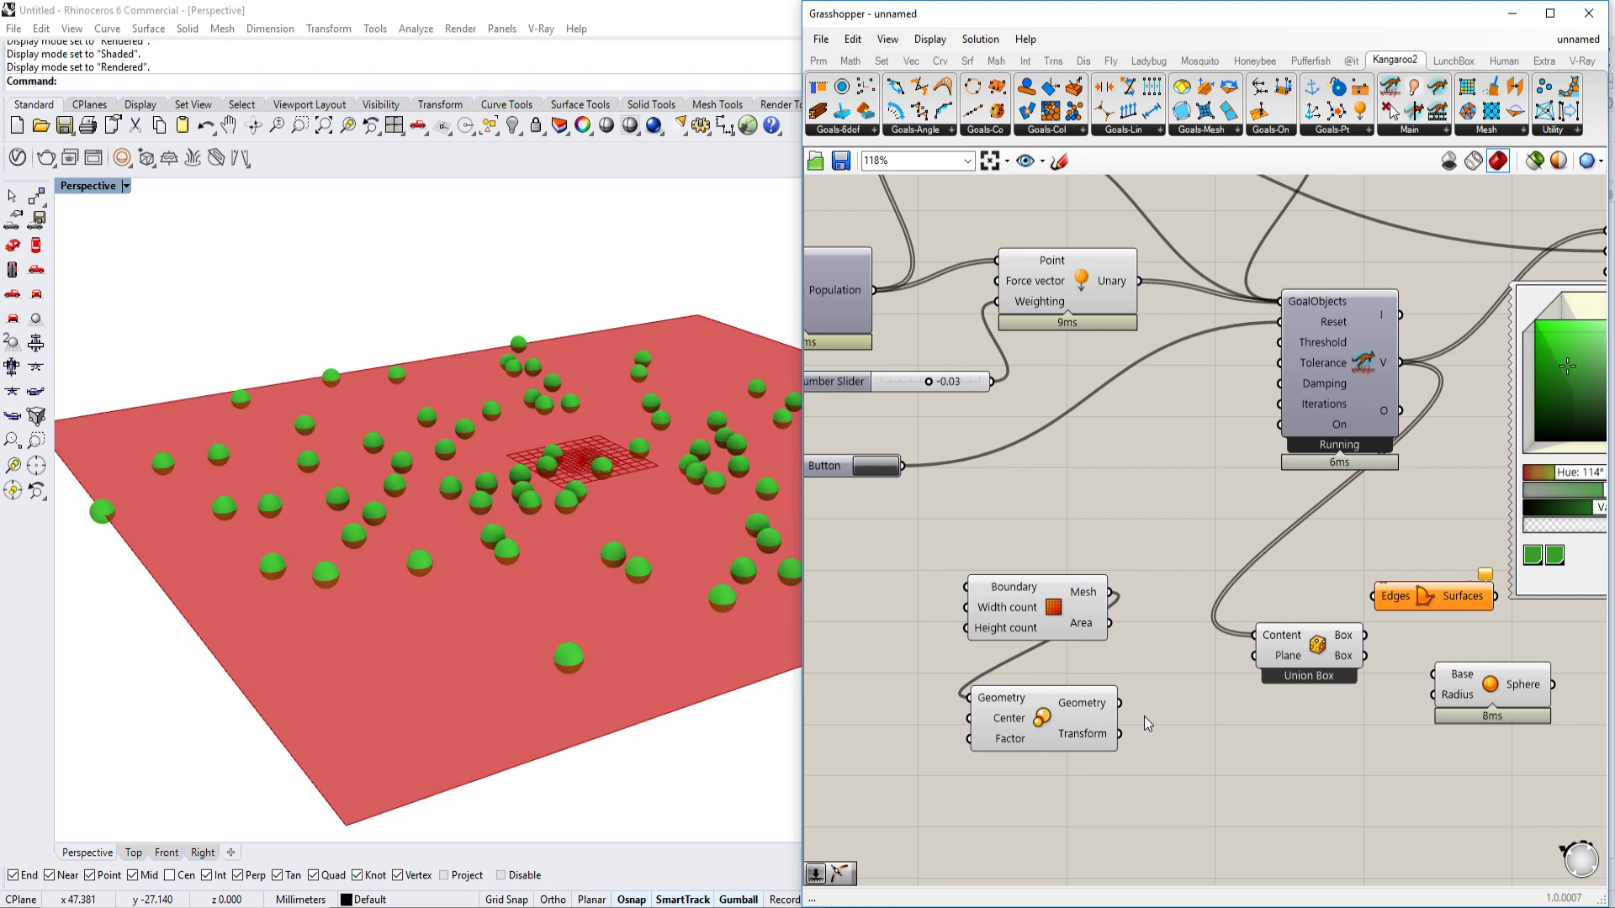
drag(1047, 722, 1195, 728)
- Wire a Boolean Toggle set to True into the solver's On input
double_click(1123, 496)
text(t)
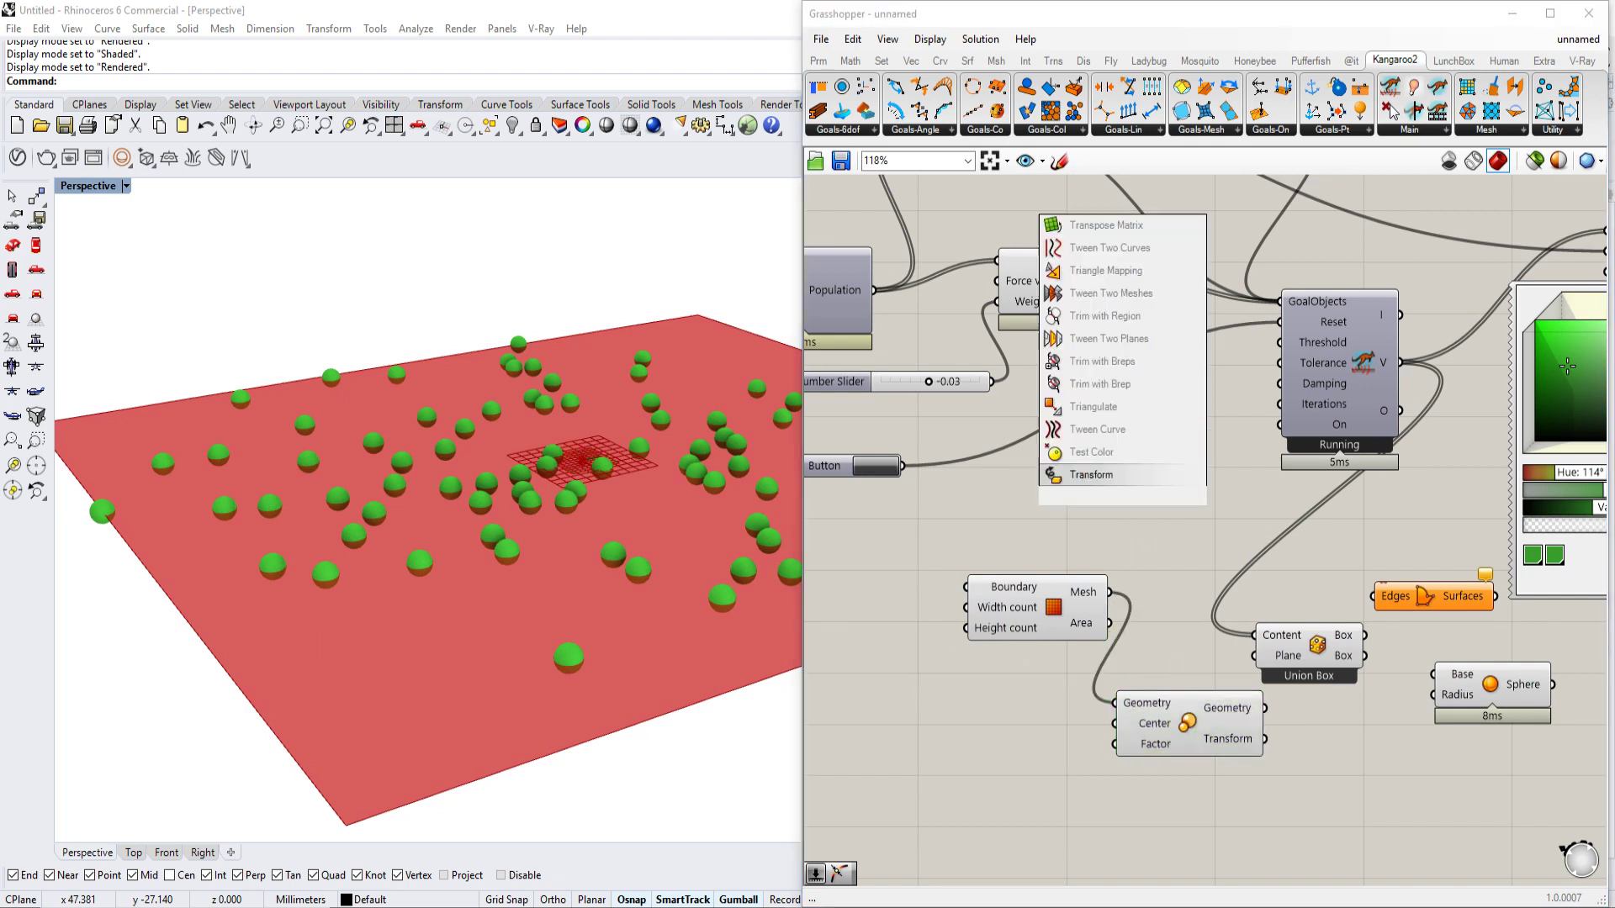
text(oggle)
click(1120, 477)
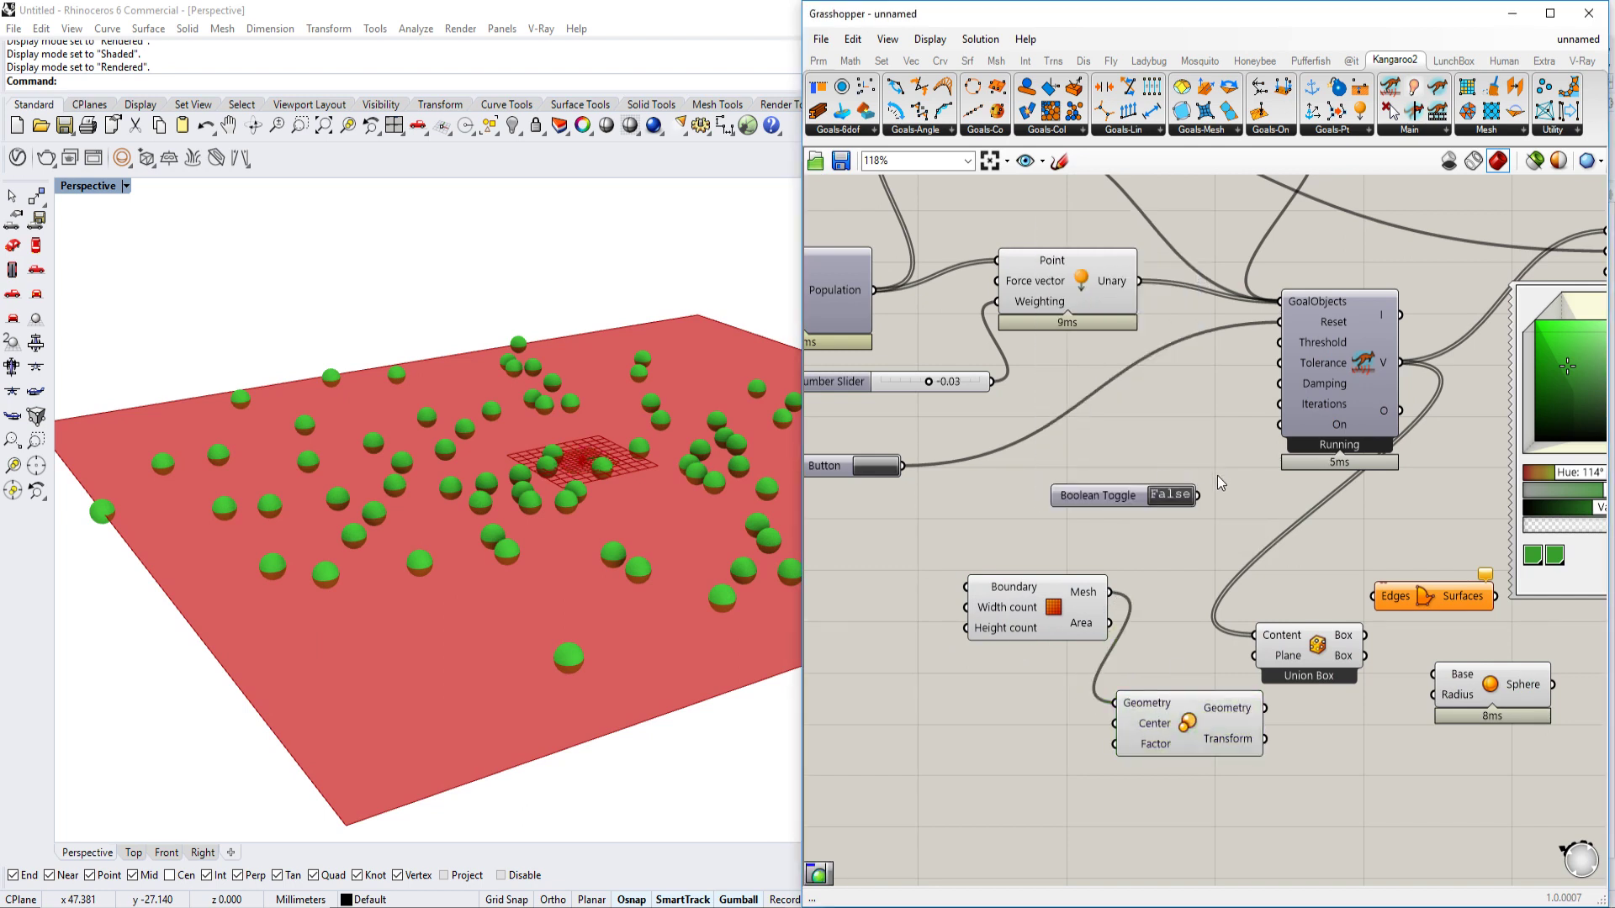
drag(1235, 464, 1264, 428)
double_click(1189, 493)
mouse_move(1411, 585)
right_down()
mouse_move(1253, 475)
mouse_move(1334, 510)
mouse_move(1262, 479)
right_up()
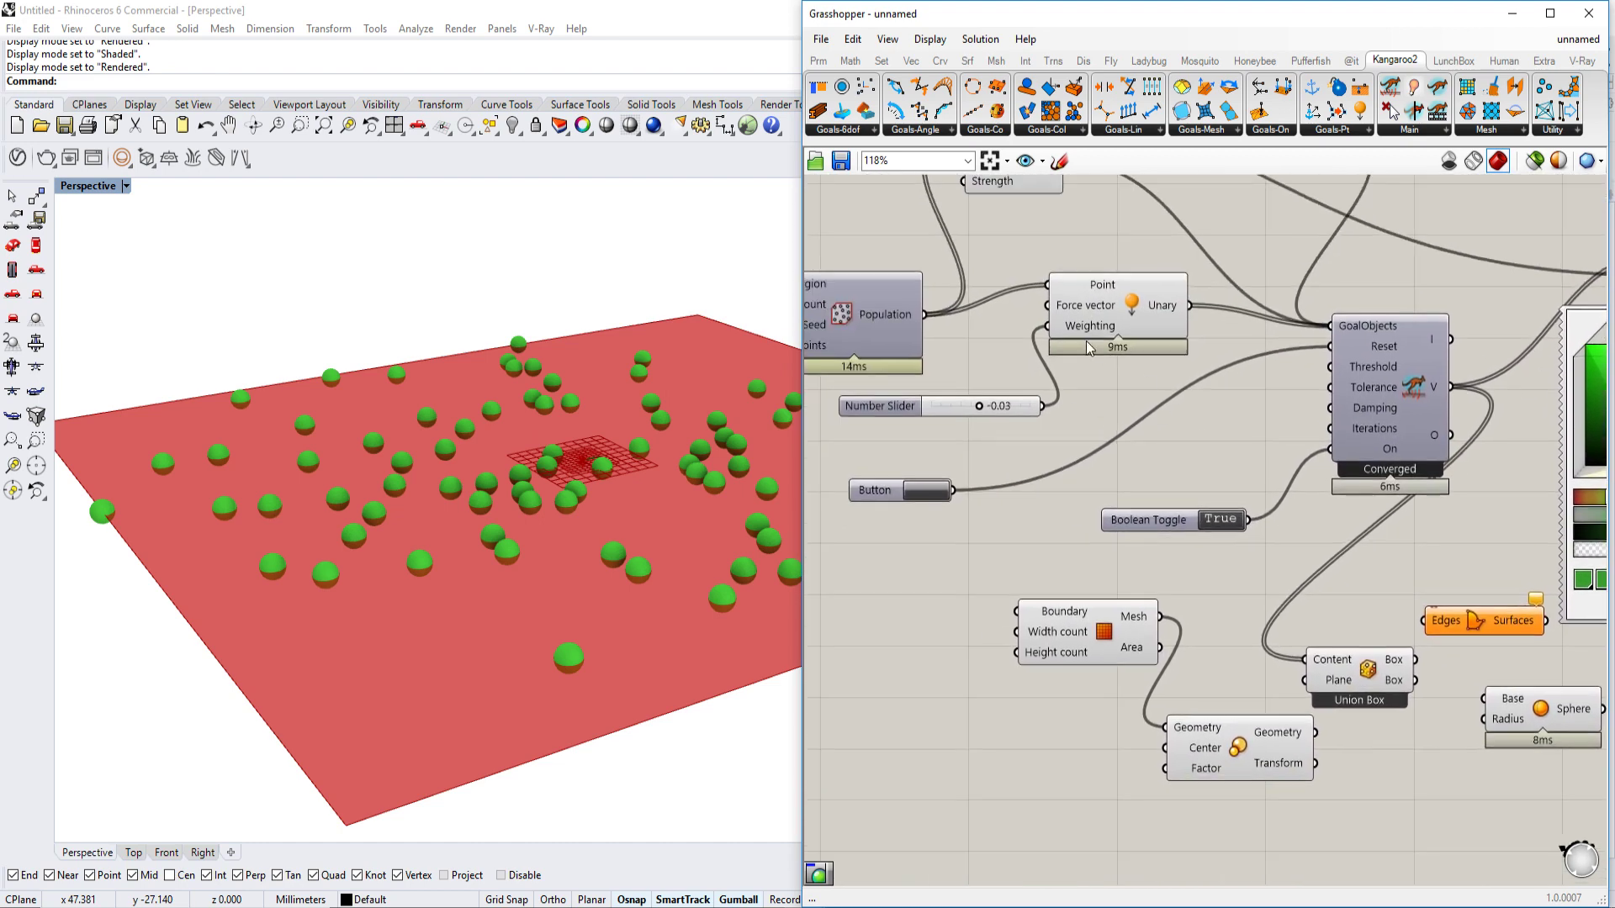
right_drag(1059, 409, 1212, 561)
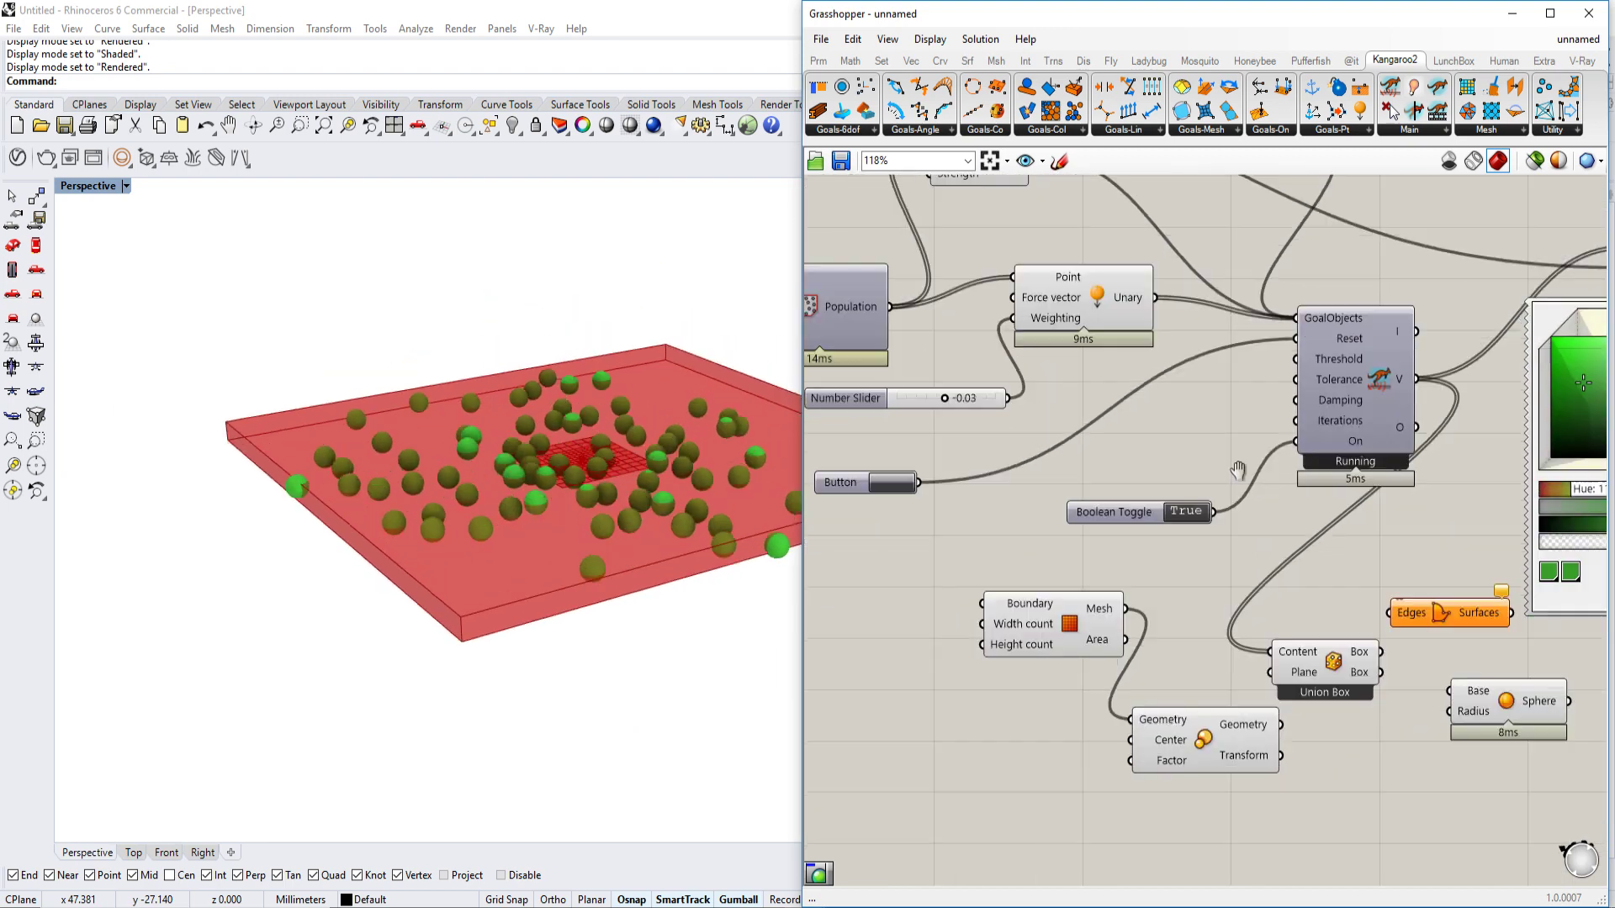
right_drag(1292, 481, 1188, 416)
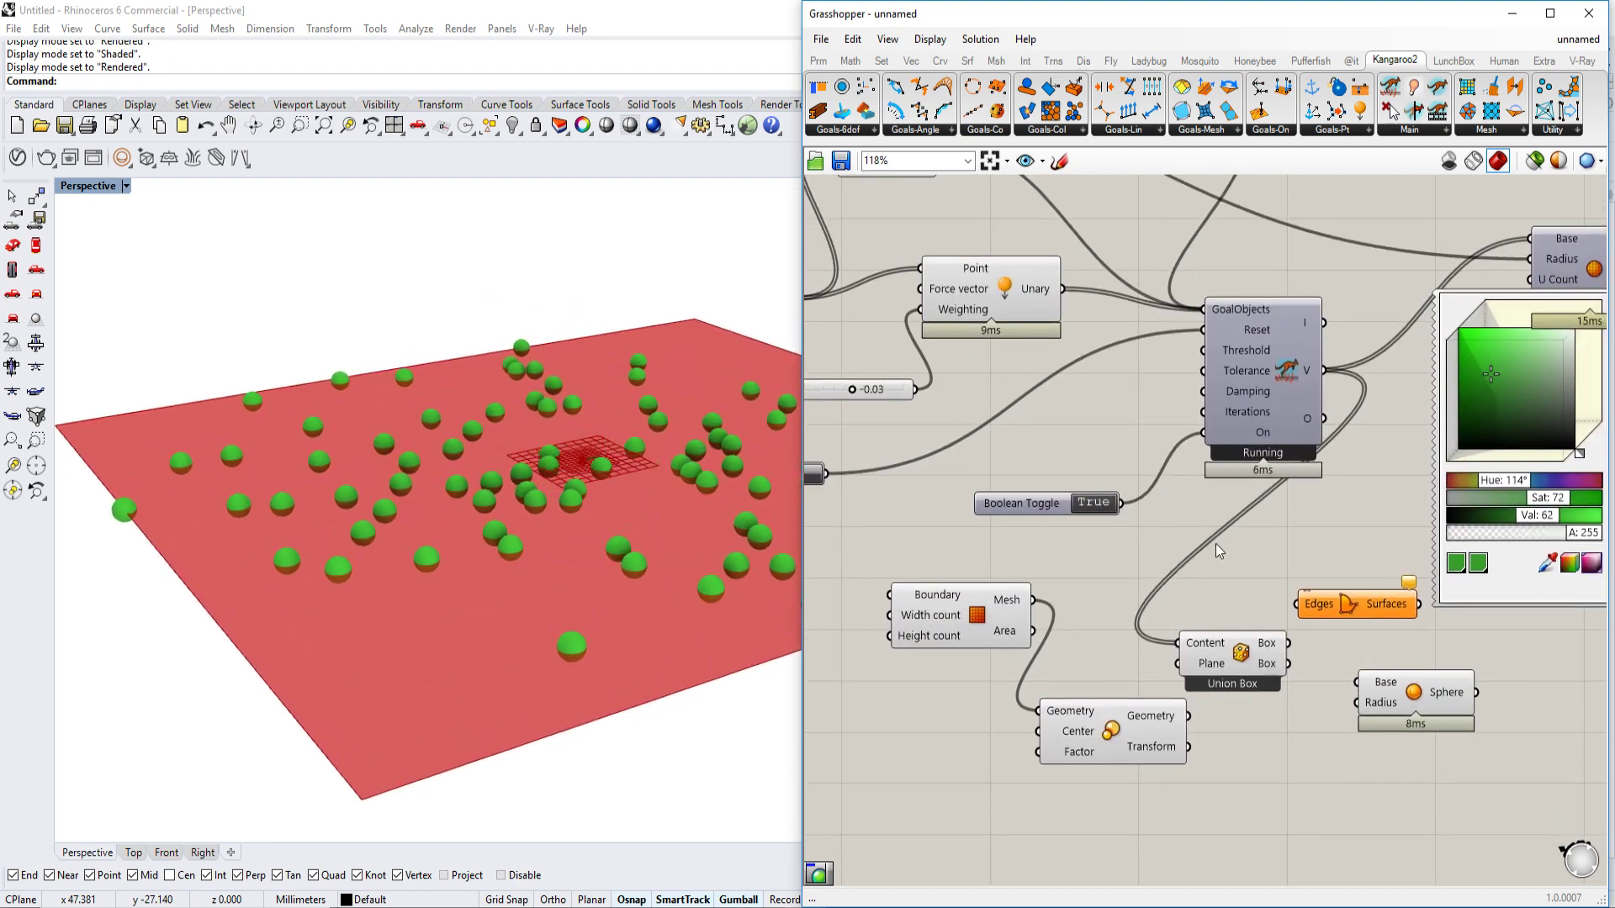
scroll(1168, 516, up, 1)
scroll(1195, 644, up, 1)
- Switch the Kangaroo solver off with the toggle
drag(1194, 642, 1309, 587)
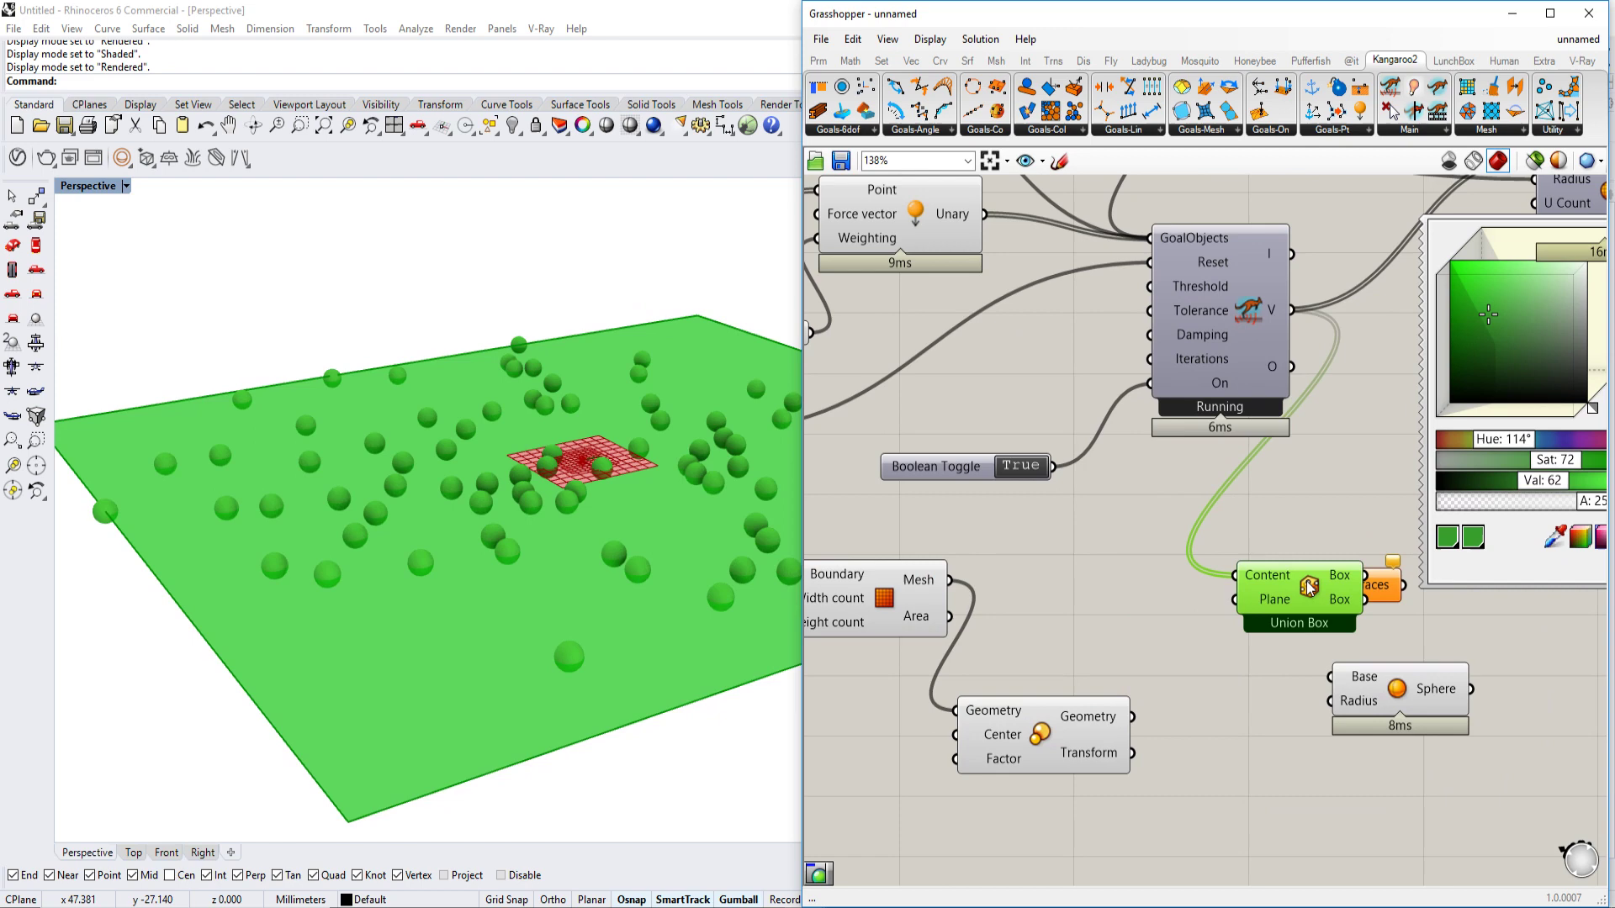
click(1028, 466)
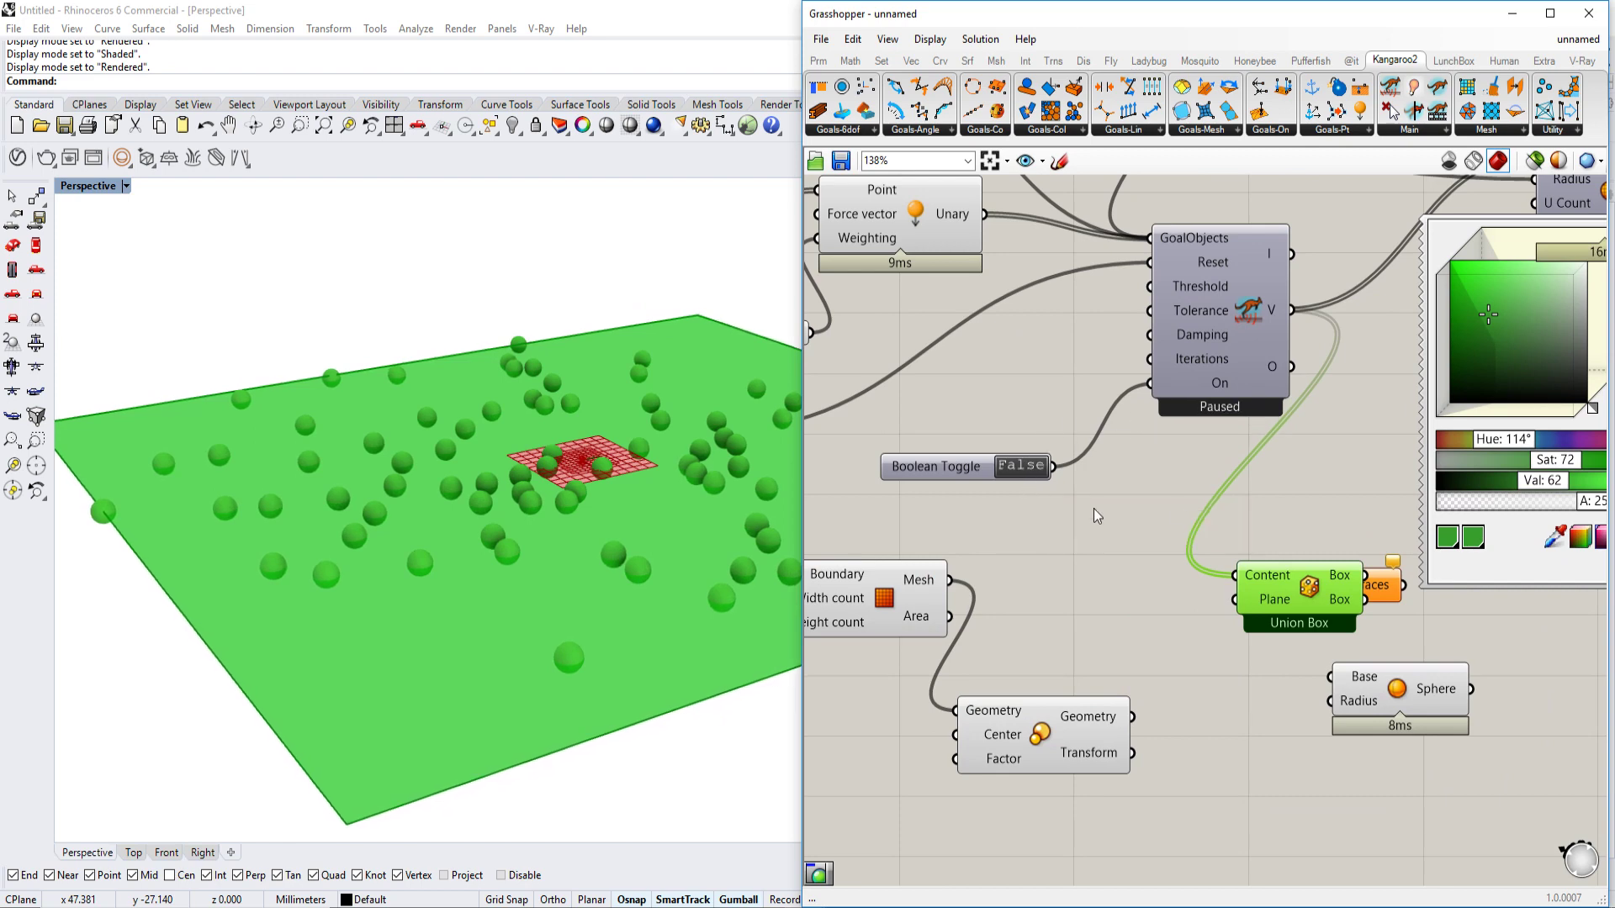
scroll(1093, 508, down, 3)
scroll(1085, 380, up, 1)
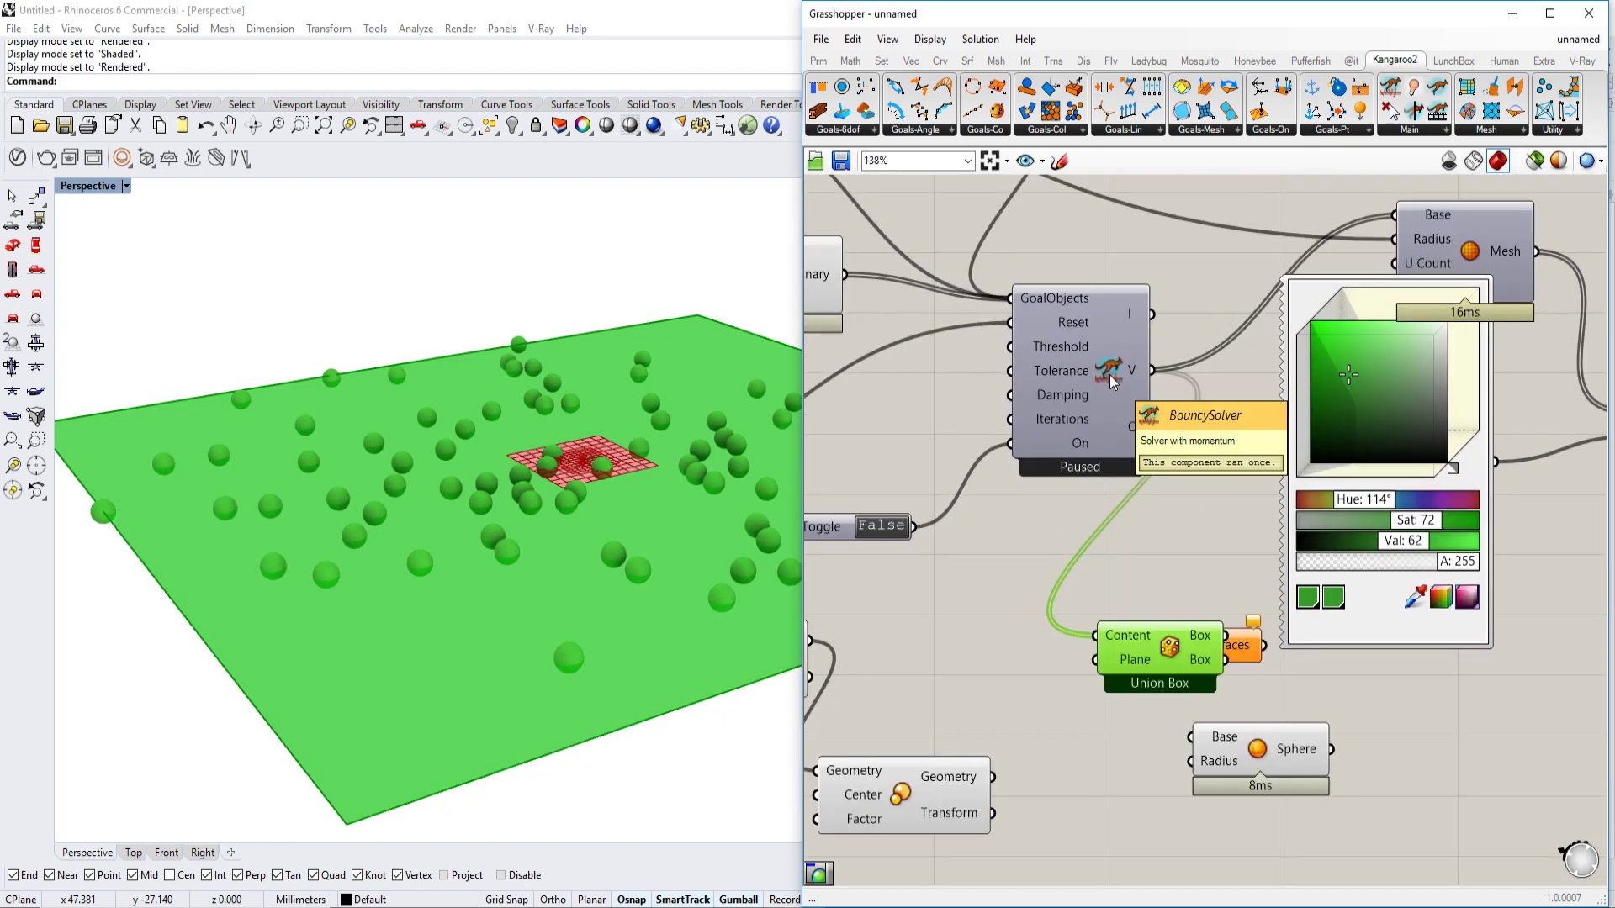
scroll(1110, 375, up, 1)
click(1112, 640)
double_click(1111, 640)
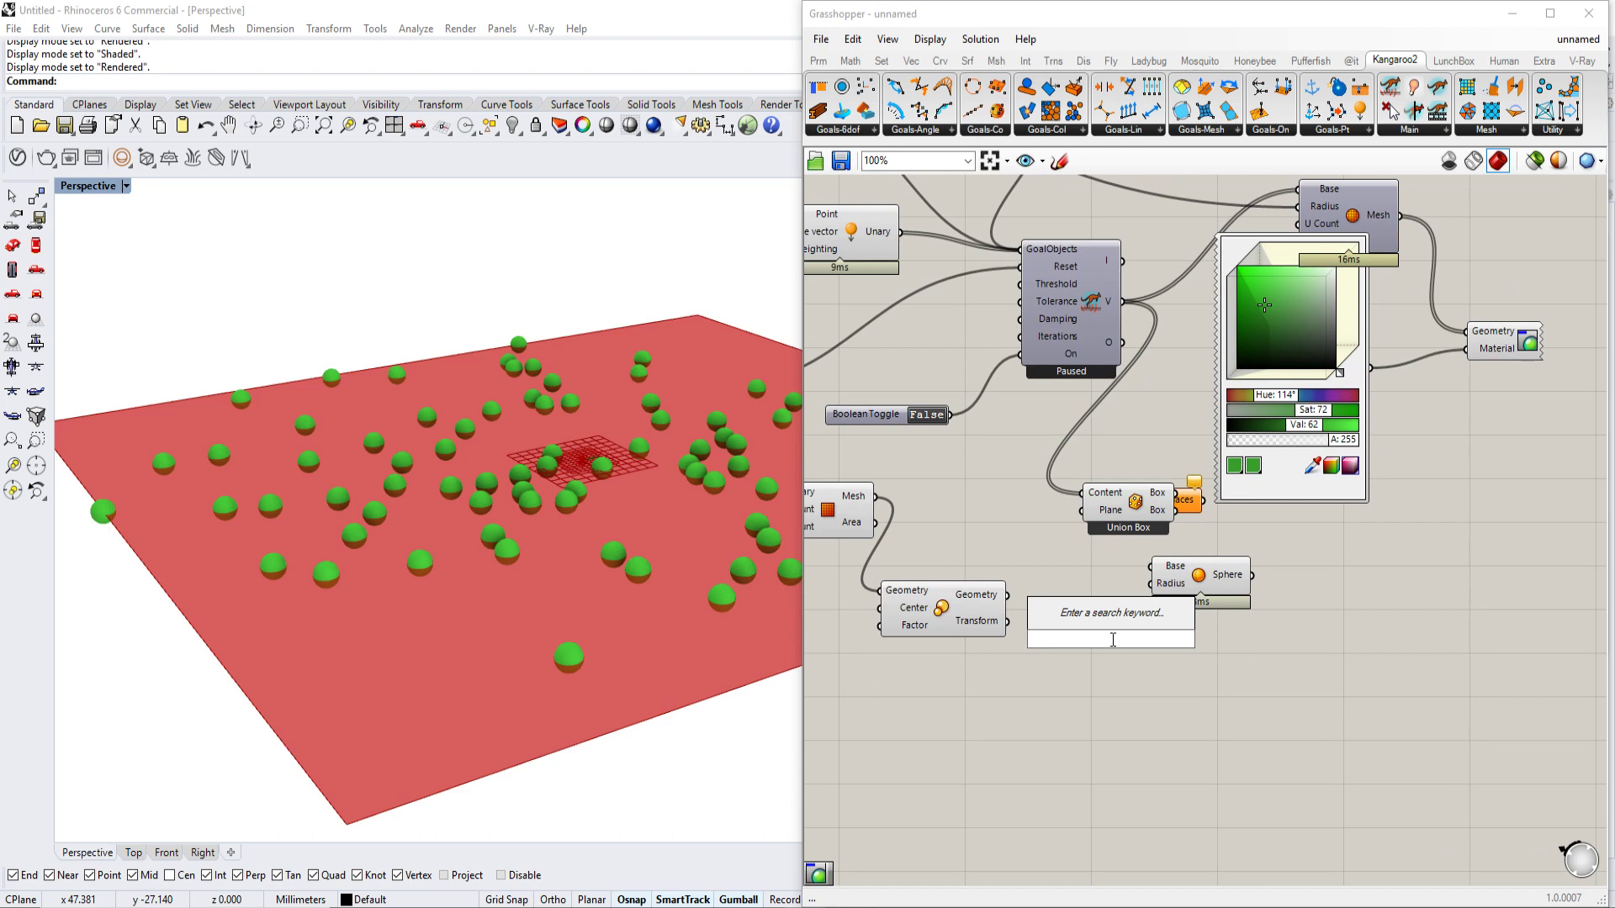
- Add a Number Slider set to 40 for the Scale component
right_drag(1054, 622, 1209, 606)
click(986, 505)
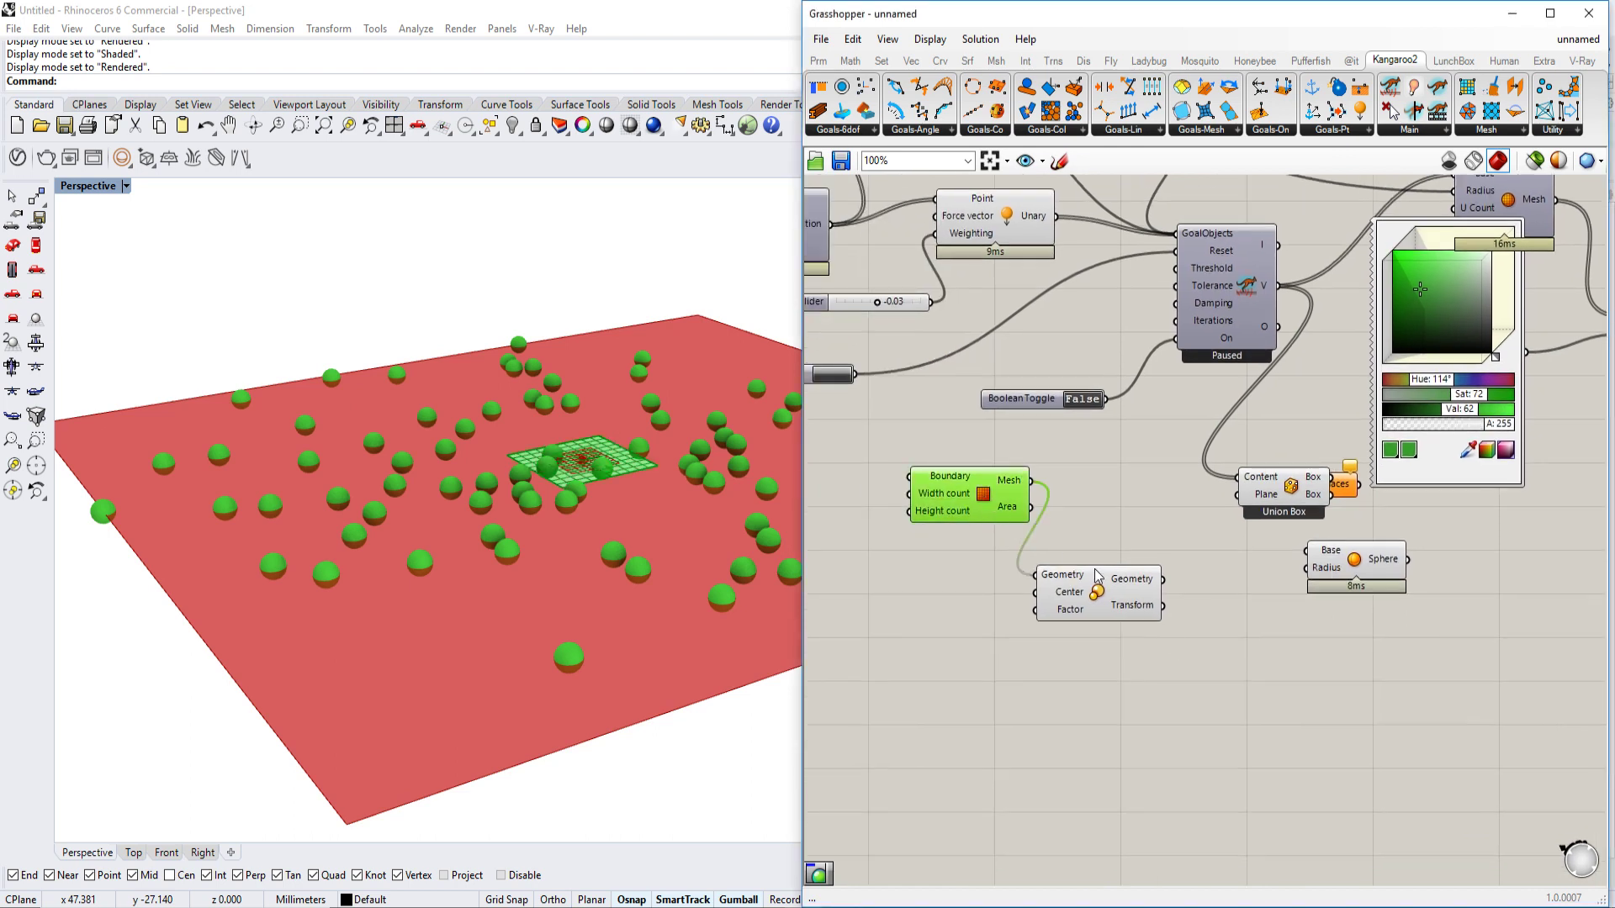
click(1096, 591)
double_click(953, 711)
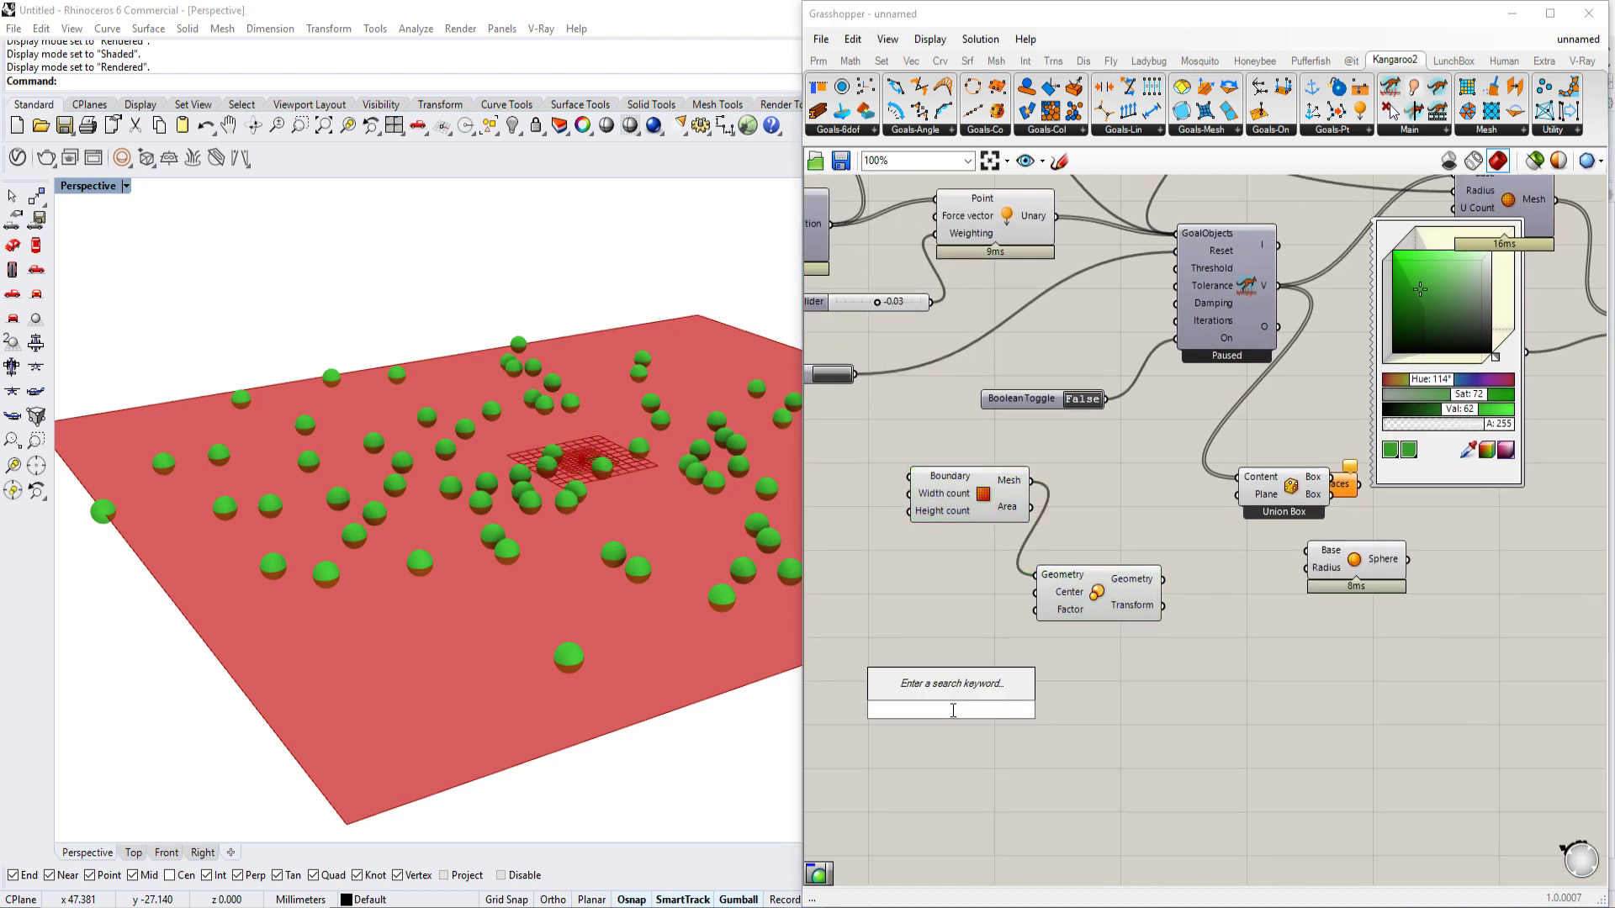
text(0)
key(Return)
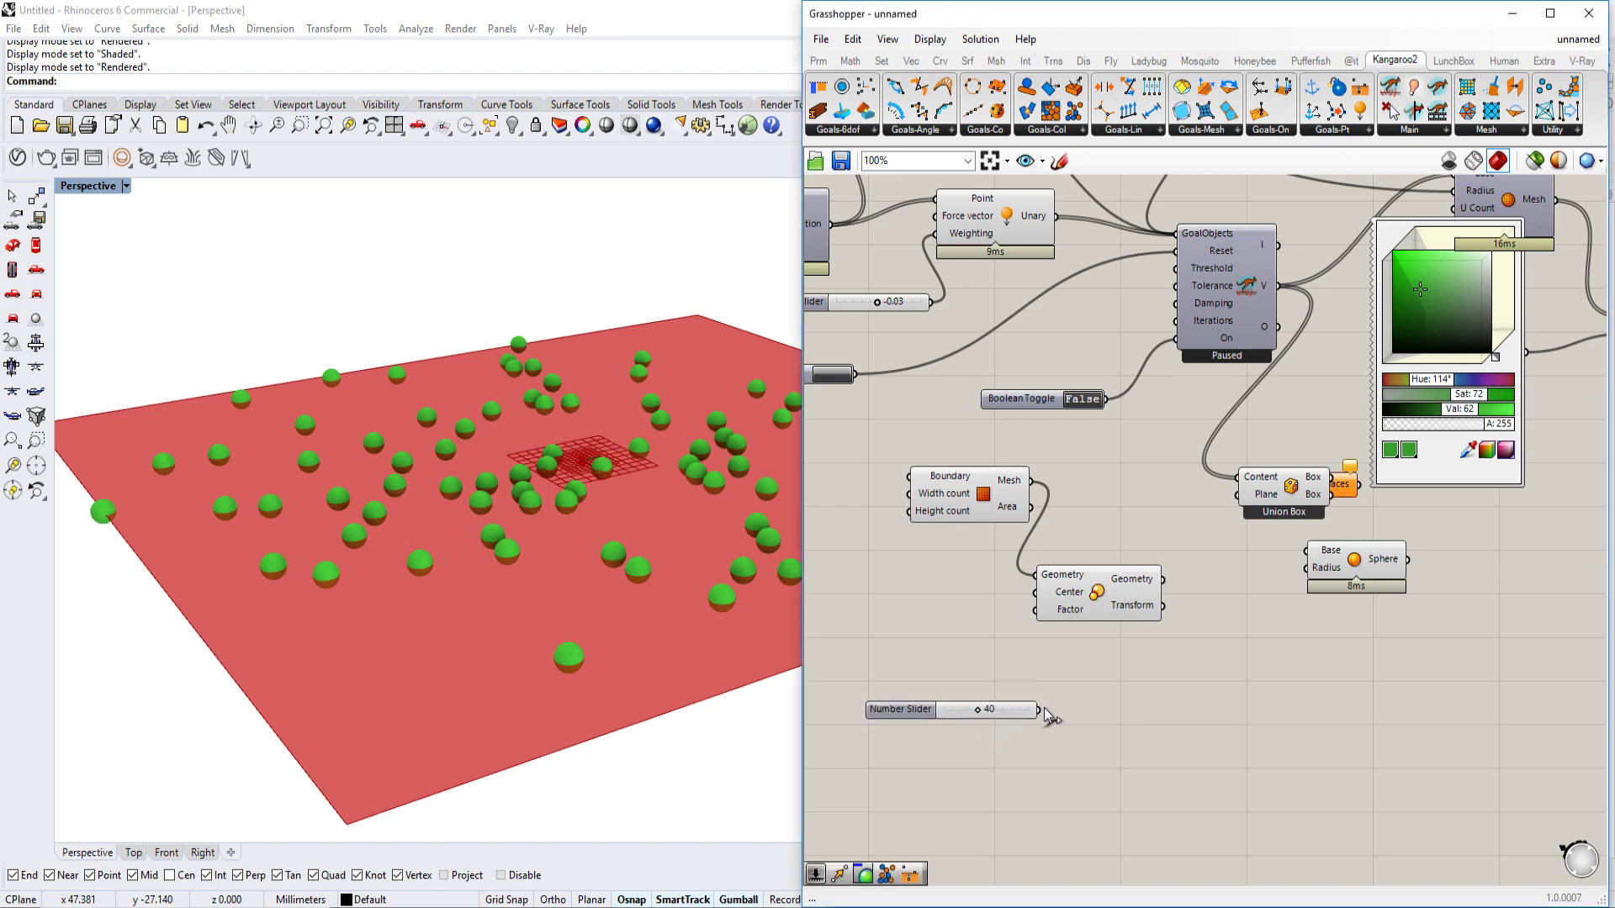
click(1045, 614)
scroll(588, 590, down, 3)
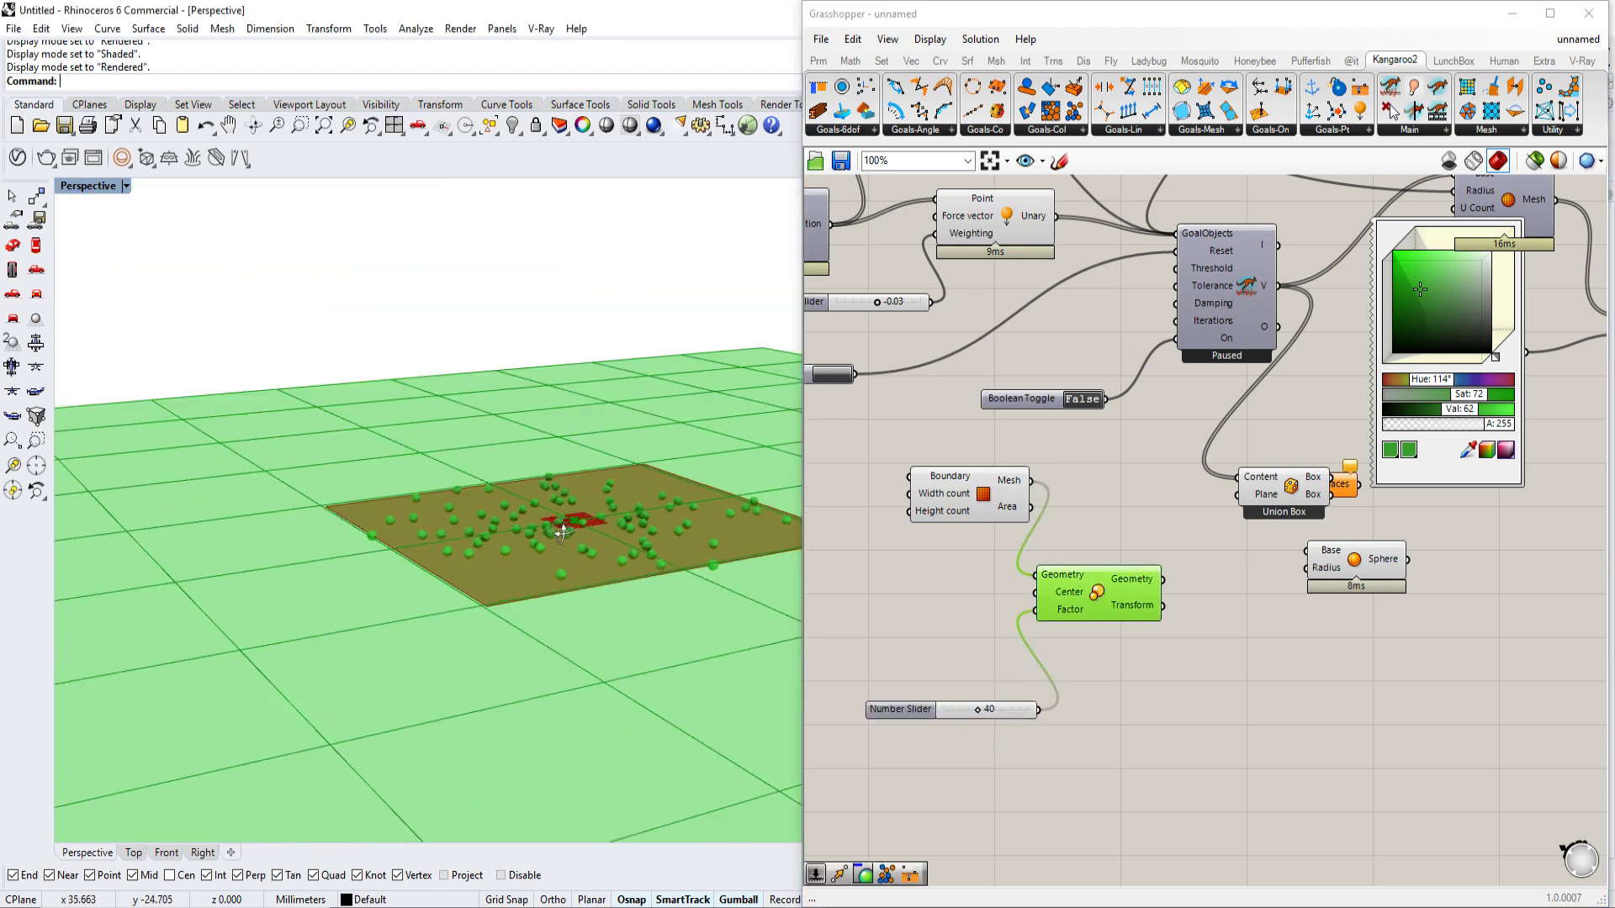
scroll(588, 590, up, 2)
scroll(588, 588, up, 3)
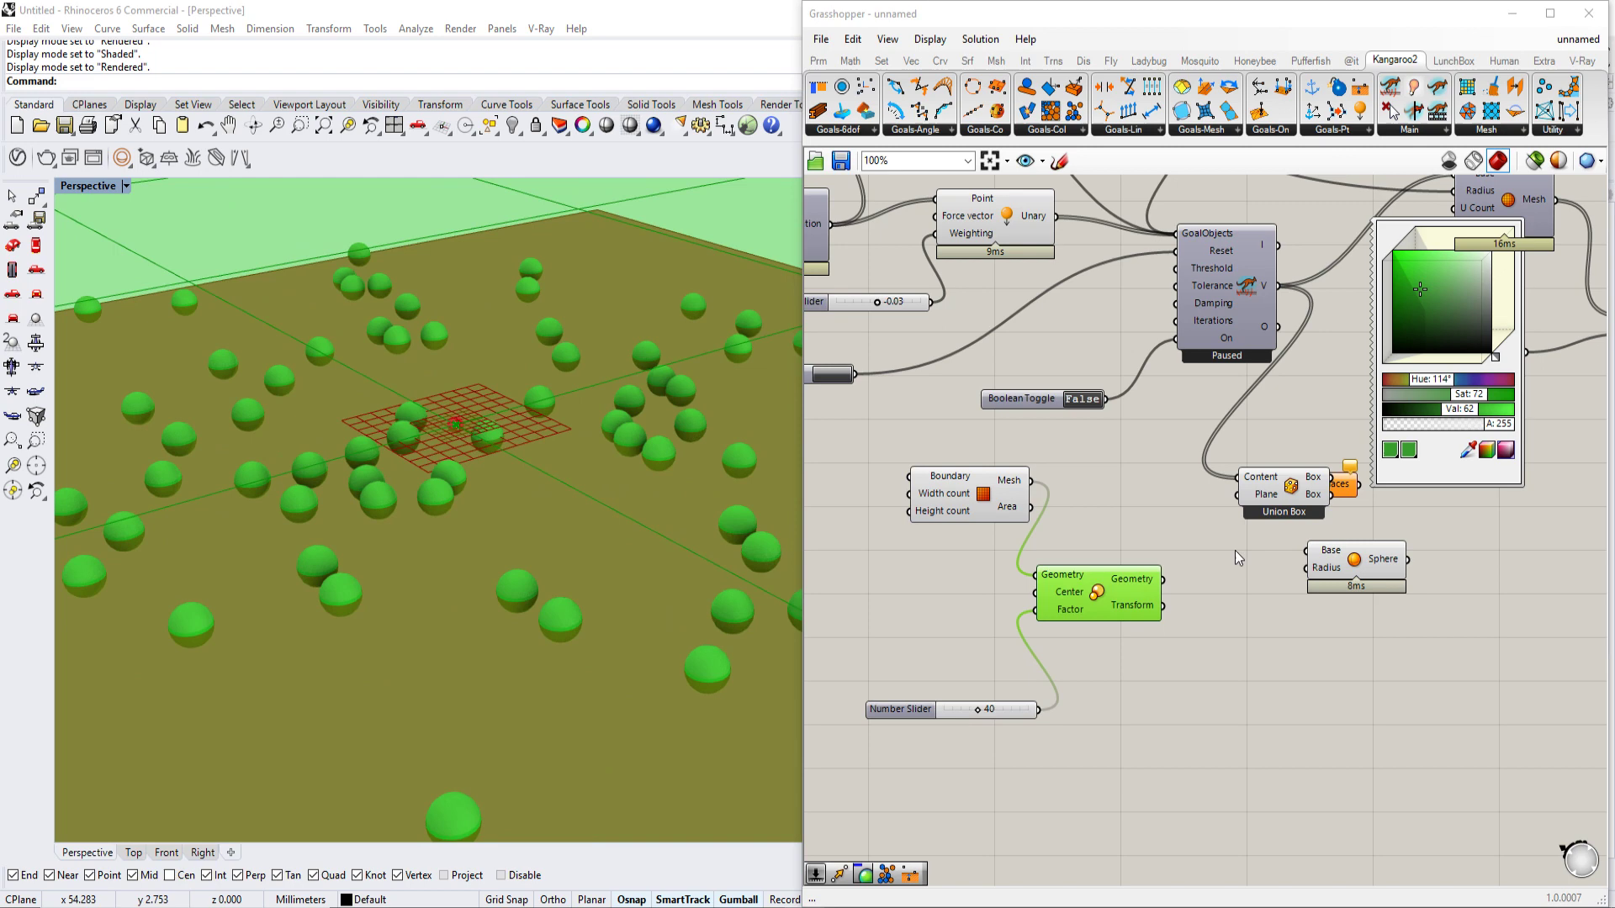
- Delete the Union Box component and orbit the Rhino view to a low angle
click(1287, 487)
right_drag(1346, 493, 1191, 564)
key(Delete)
mouse_move(606, 593)
right_down()
mouse_move(574, 455)
mouse_move(597, 484)
right_up()
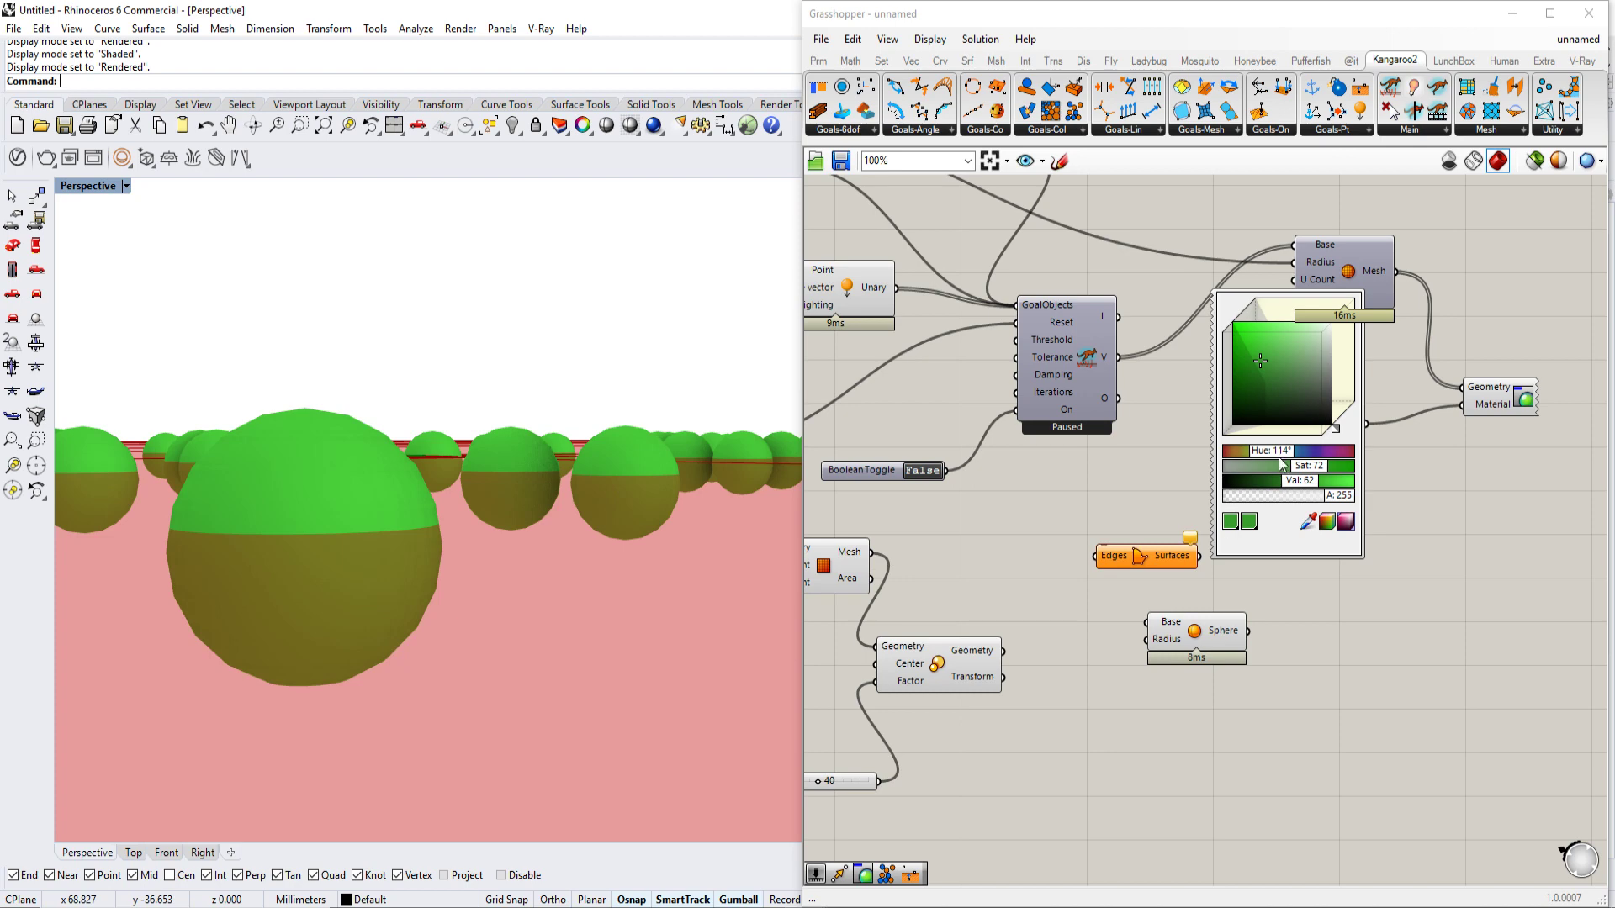
scroll(1369, 405, down, 3)
scroll(1262, 479, up, 2)
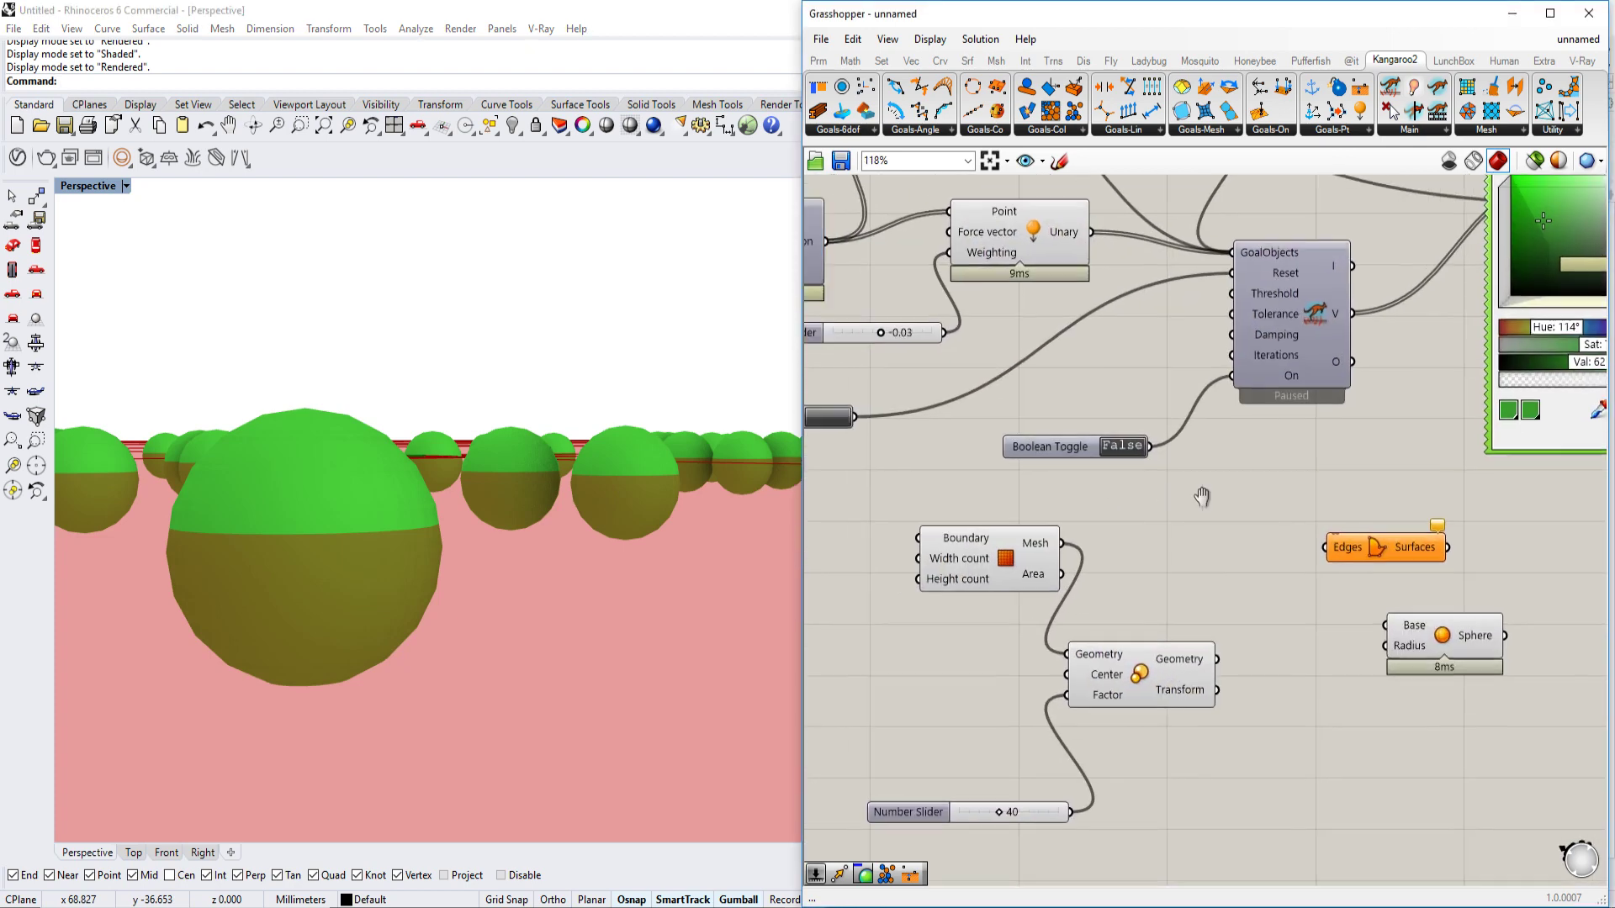
right_drag(1072, 505, 1321, 493)
scroll(1253, 504, down, 1)
right_drag(1159, 442, 1266, 542)
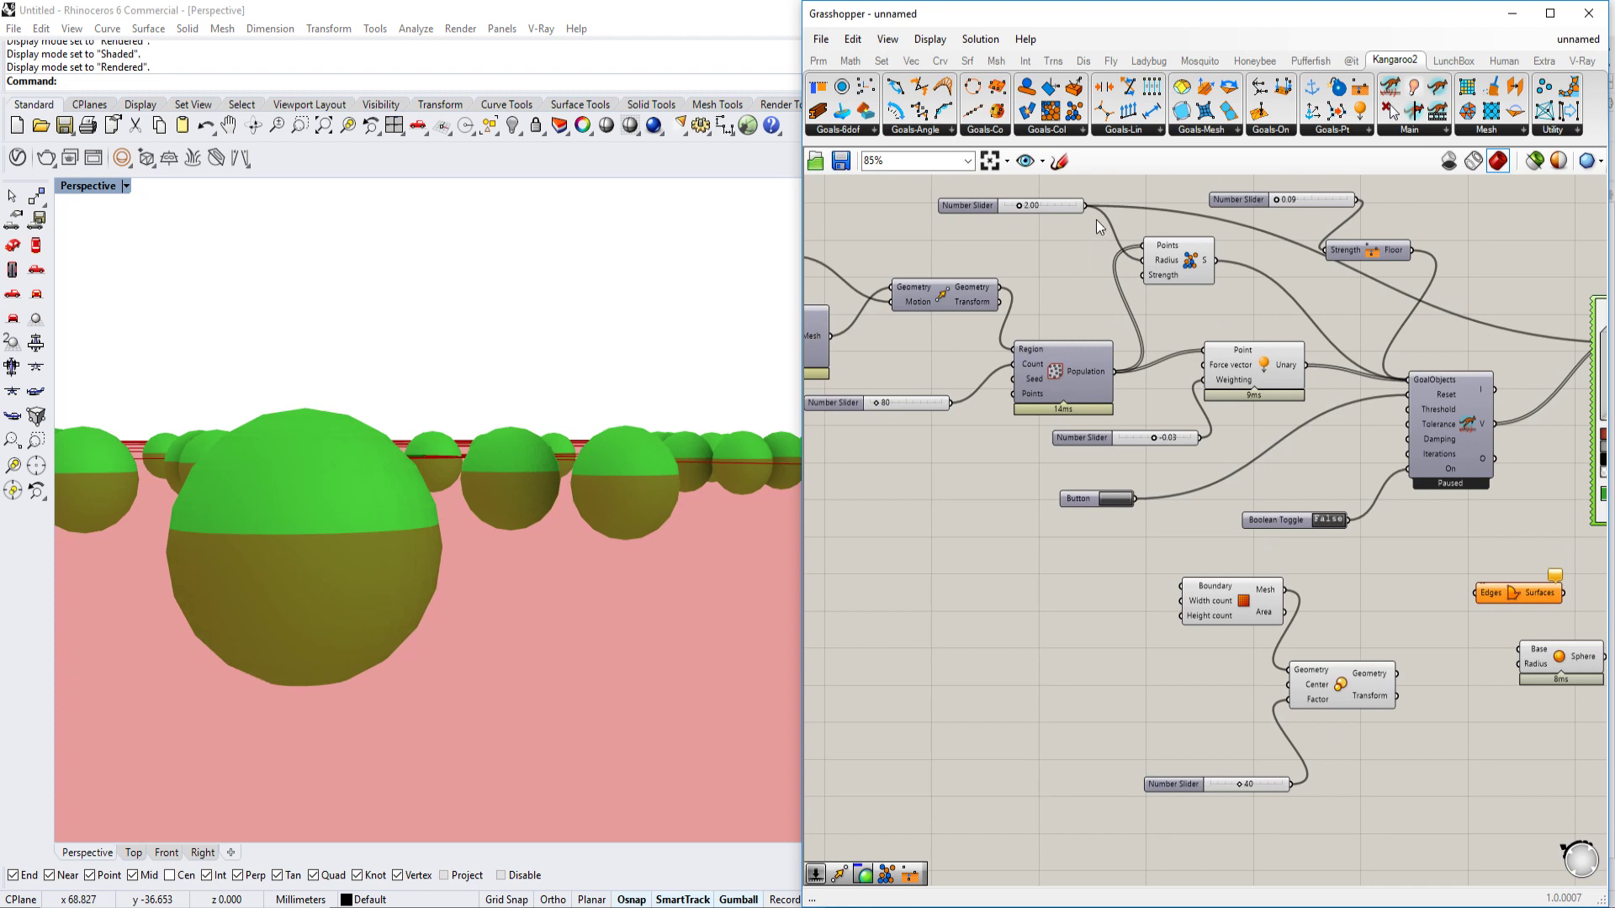
- Place a Move component and reposition the 2.00 number slider lower left
double_click(1427, 725)
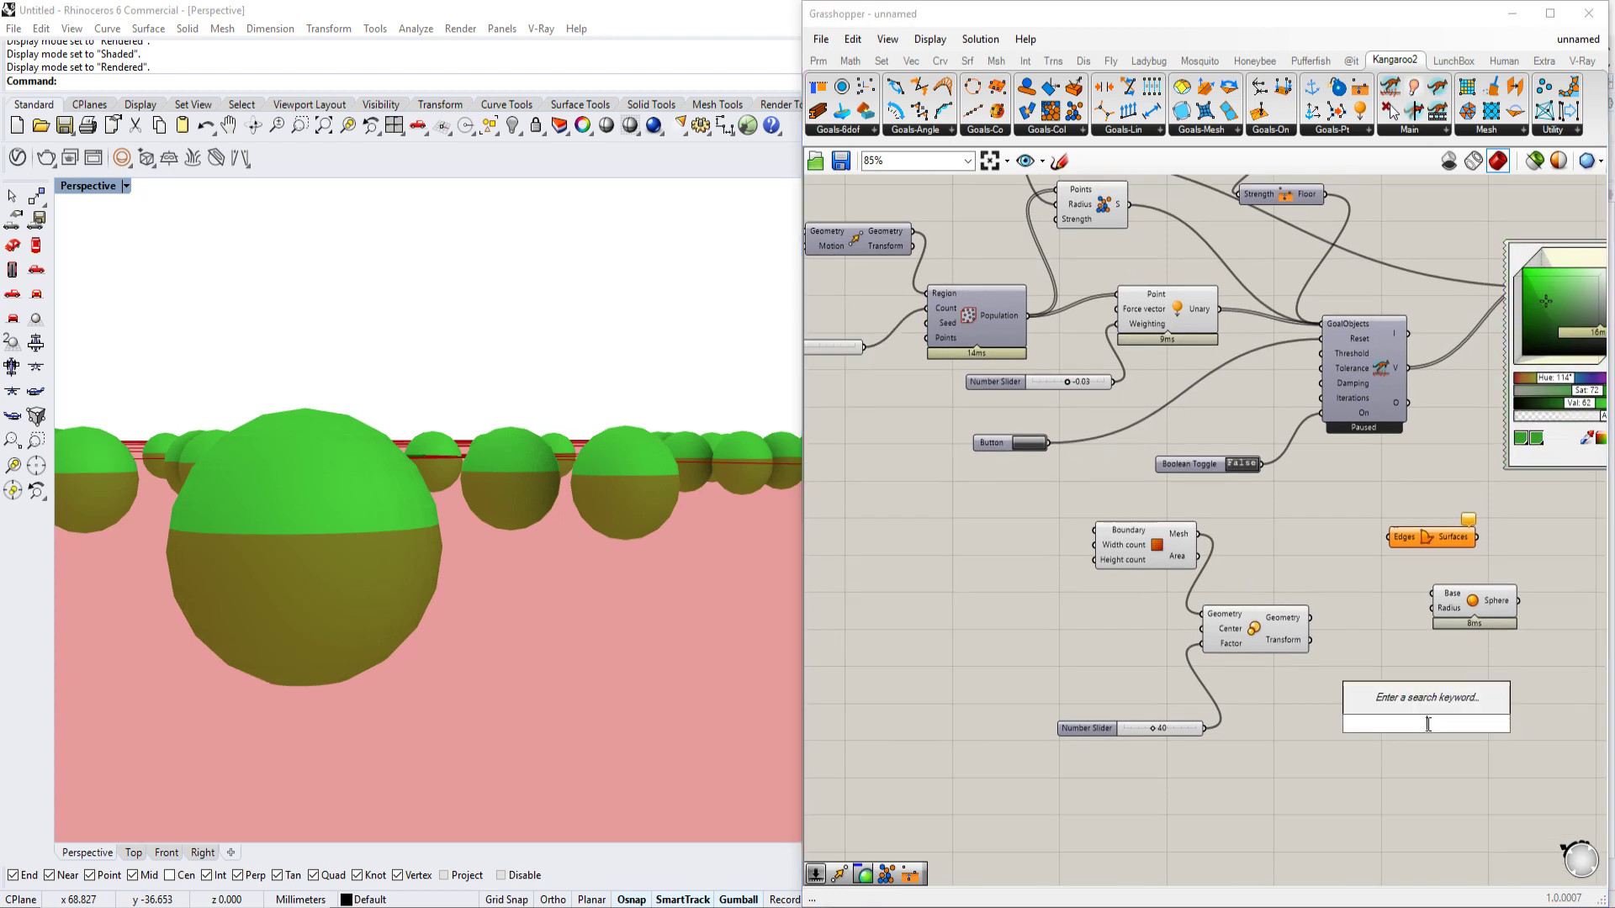
text(move)
click(1420, 712)
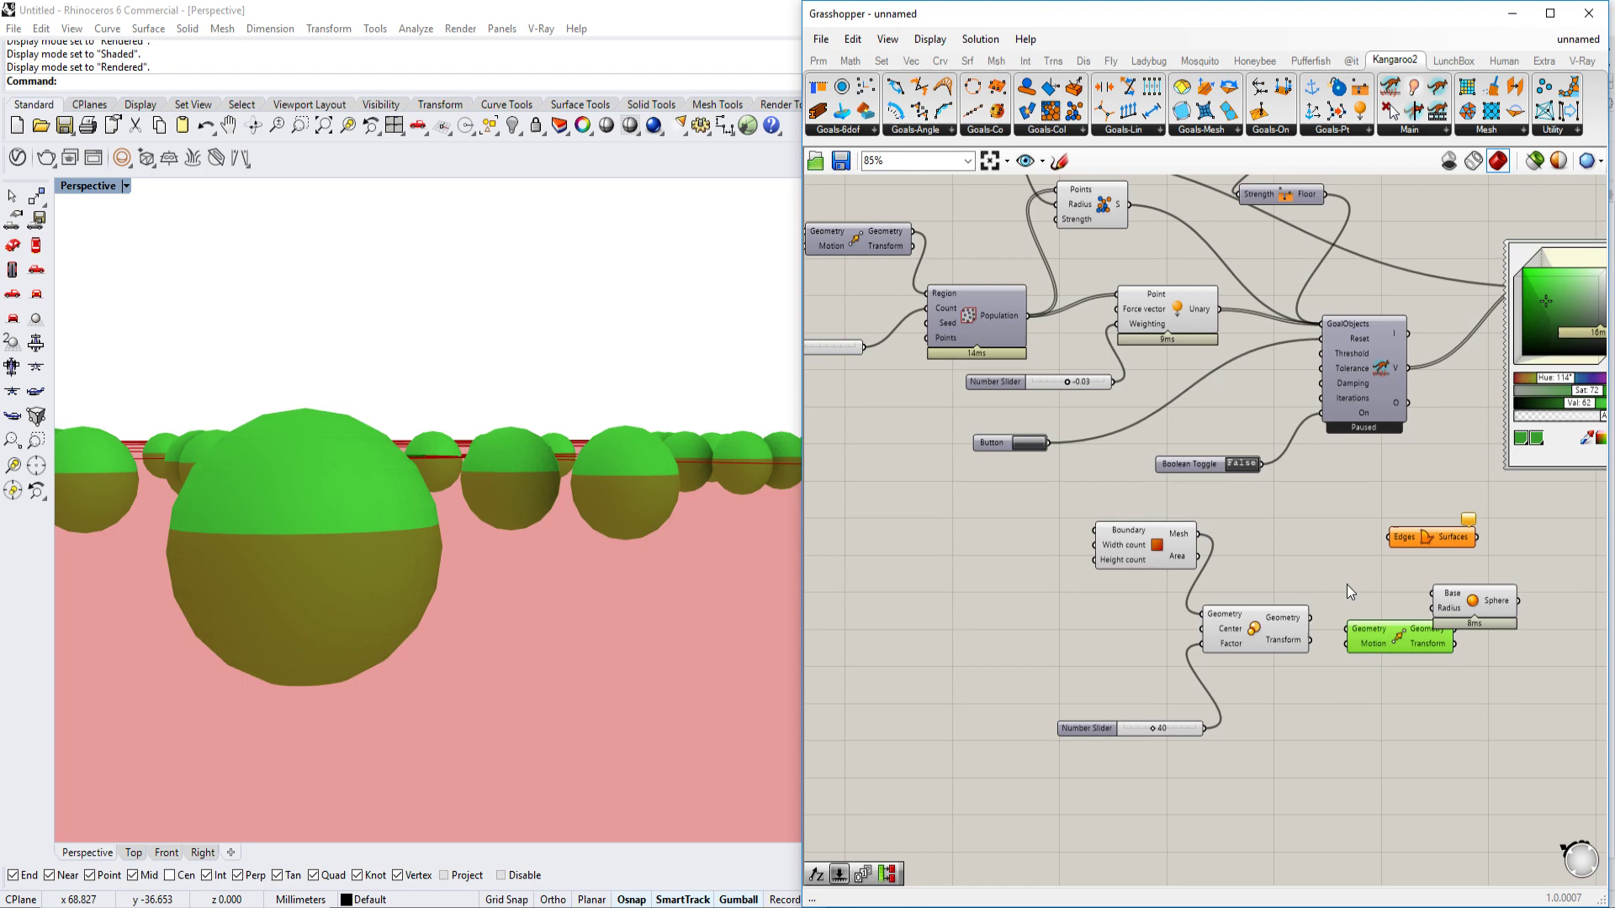
scroll(1382, 648, up, 2)
scroll(1387, 650, down, 3)
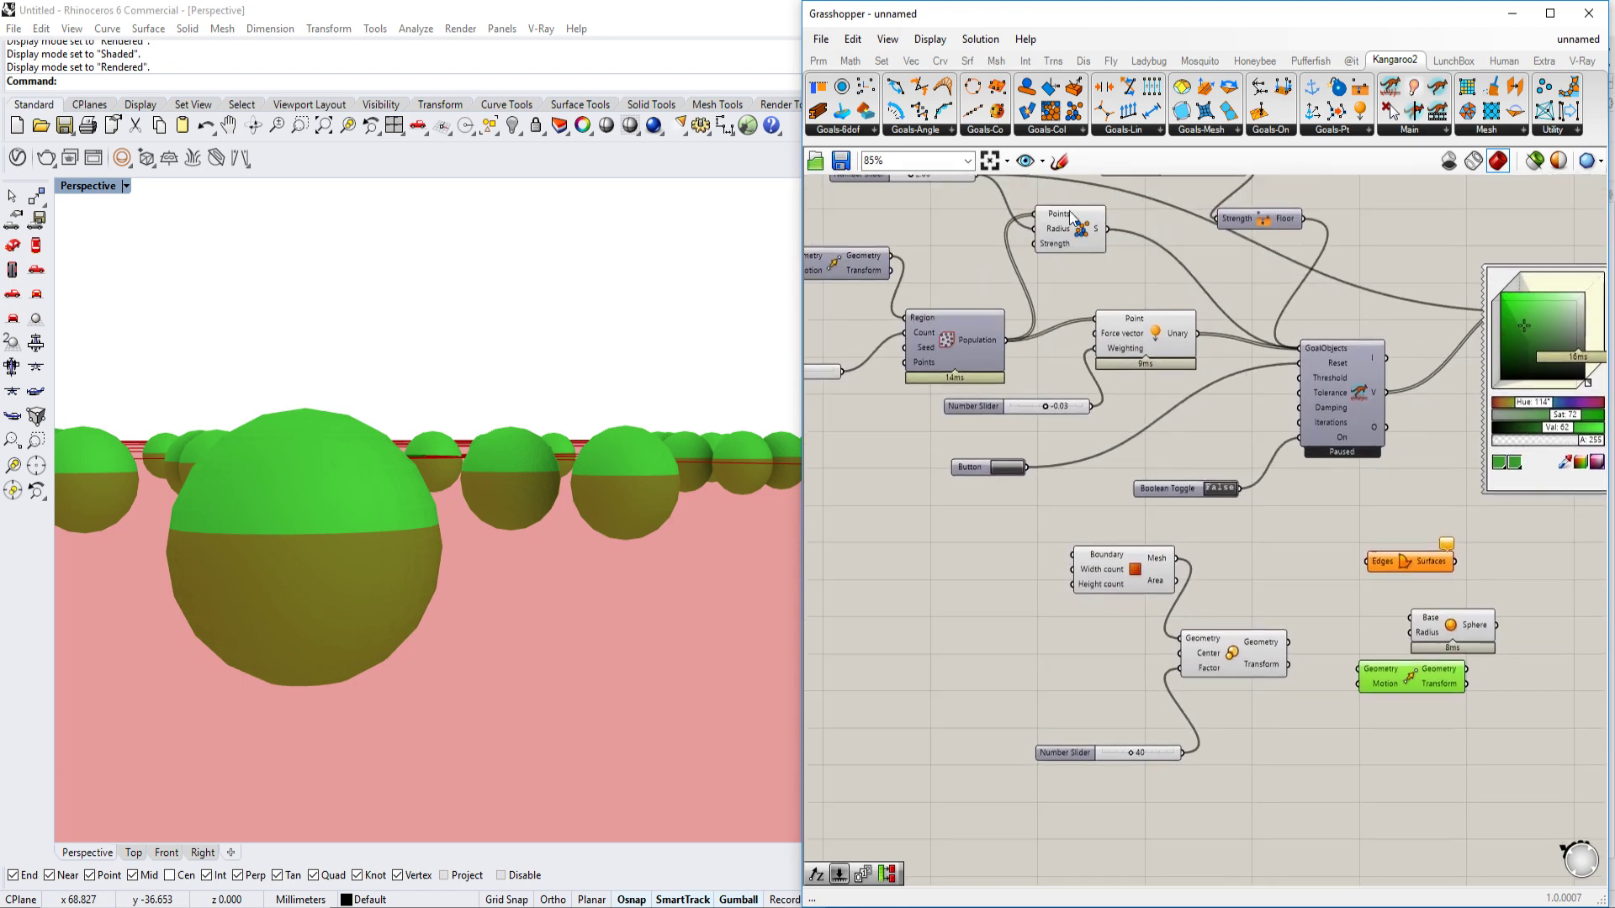
scroll(1233, 408, up, 1)
right_drag(1233, 407, 1159, 343)
right_drag(1035, 418, 1249, 691)
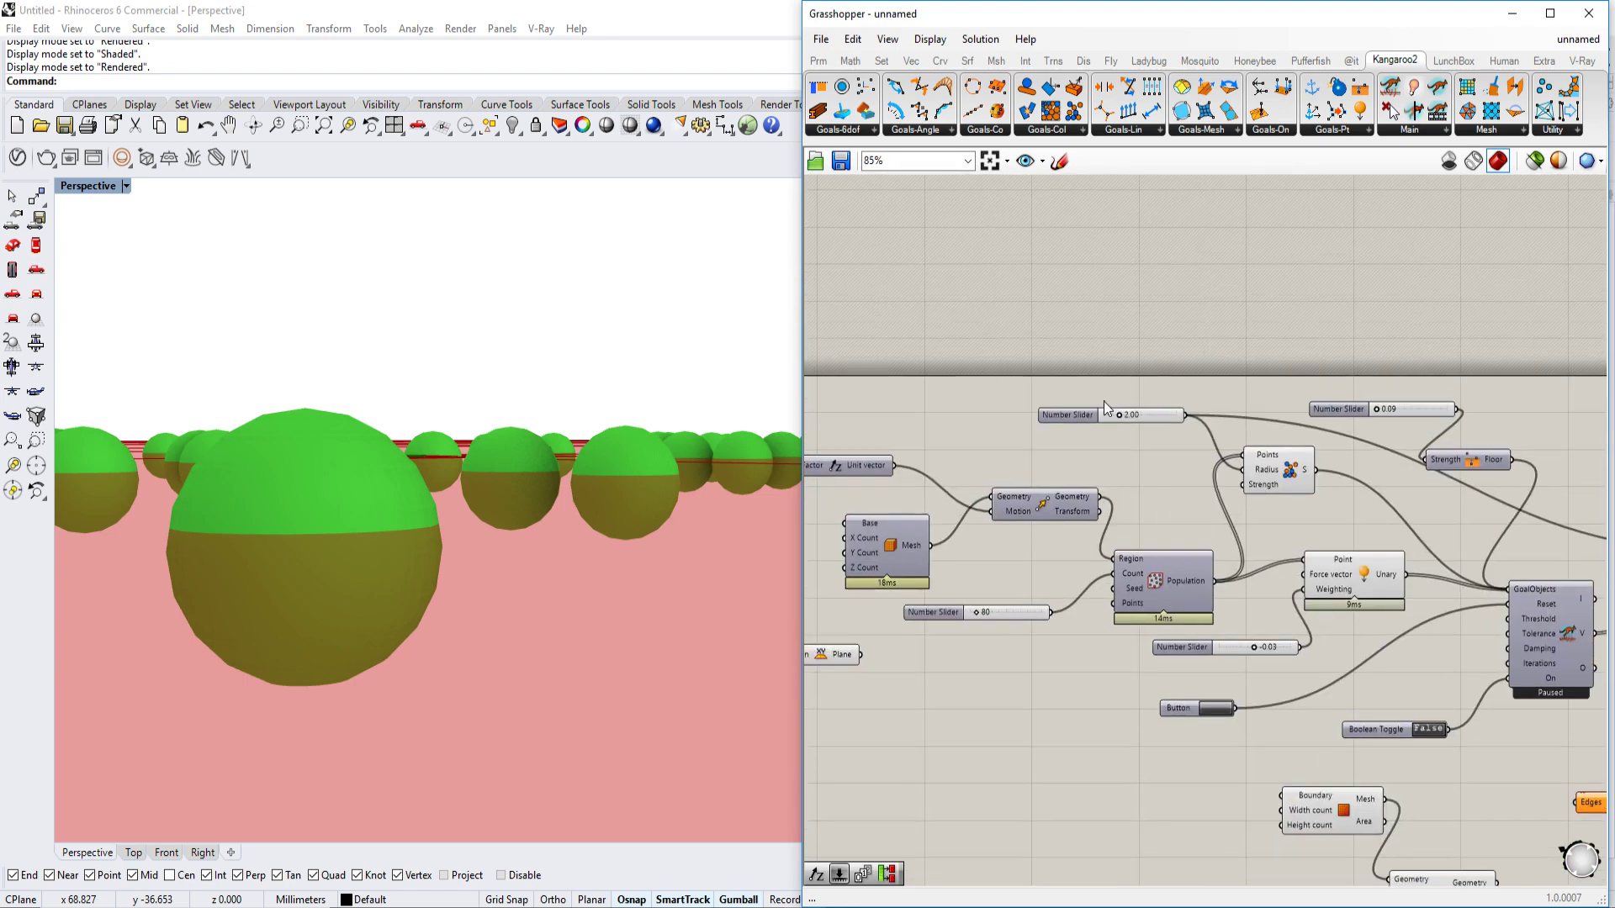
scroll(1090, 444, up, 2)
scroll(1042, 413, down, 3)
drag(1043, 411, 1022, 723)
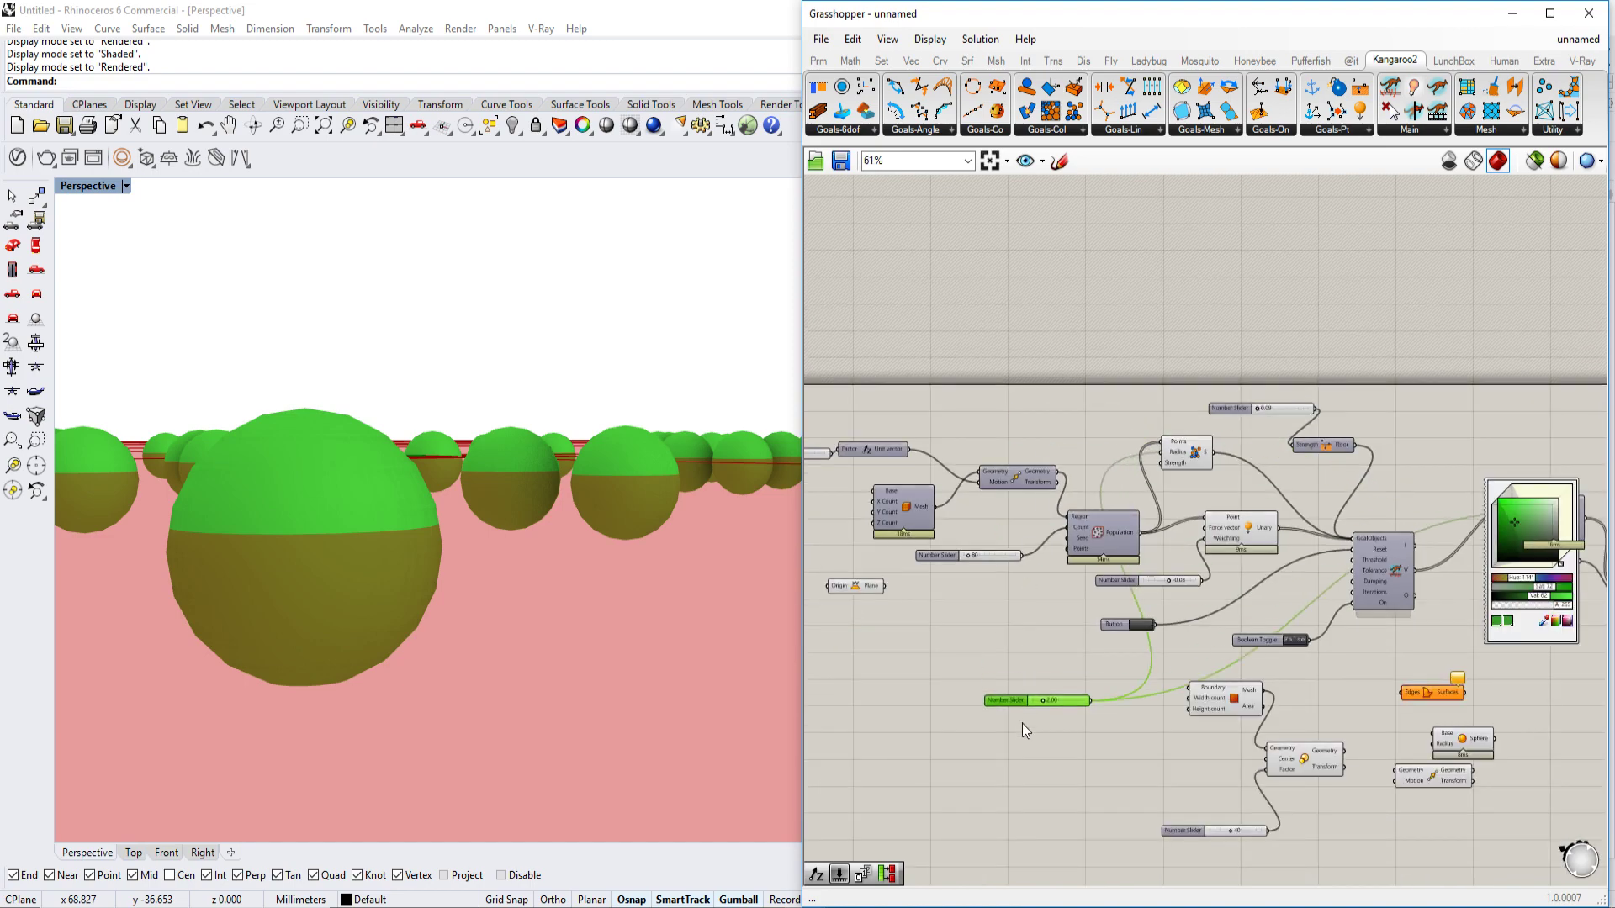
right_drag(1023, 723, 943, 532)
scroll(1195, 628, up, 3)
- Add Unit Z and Negative components, feeding the slider value into Negative
double_click(1194, 628)
text(unit)
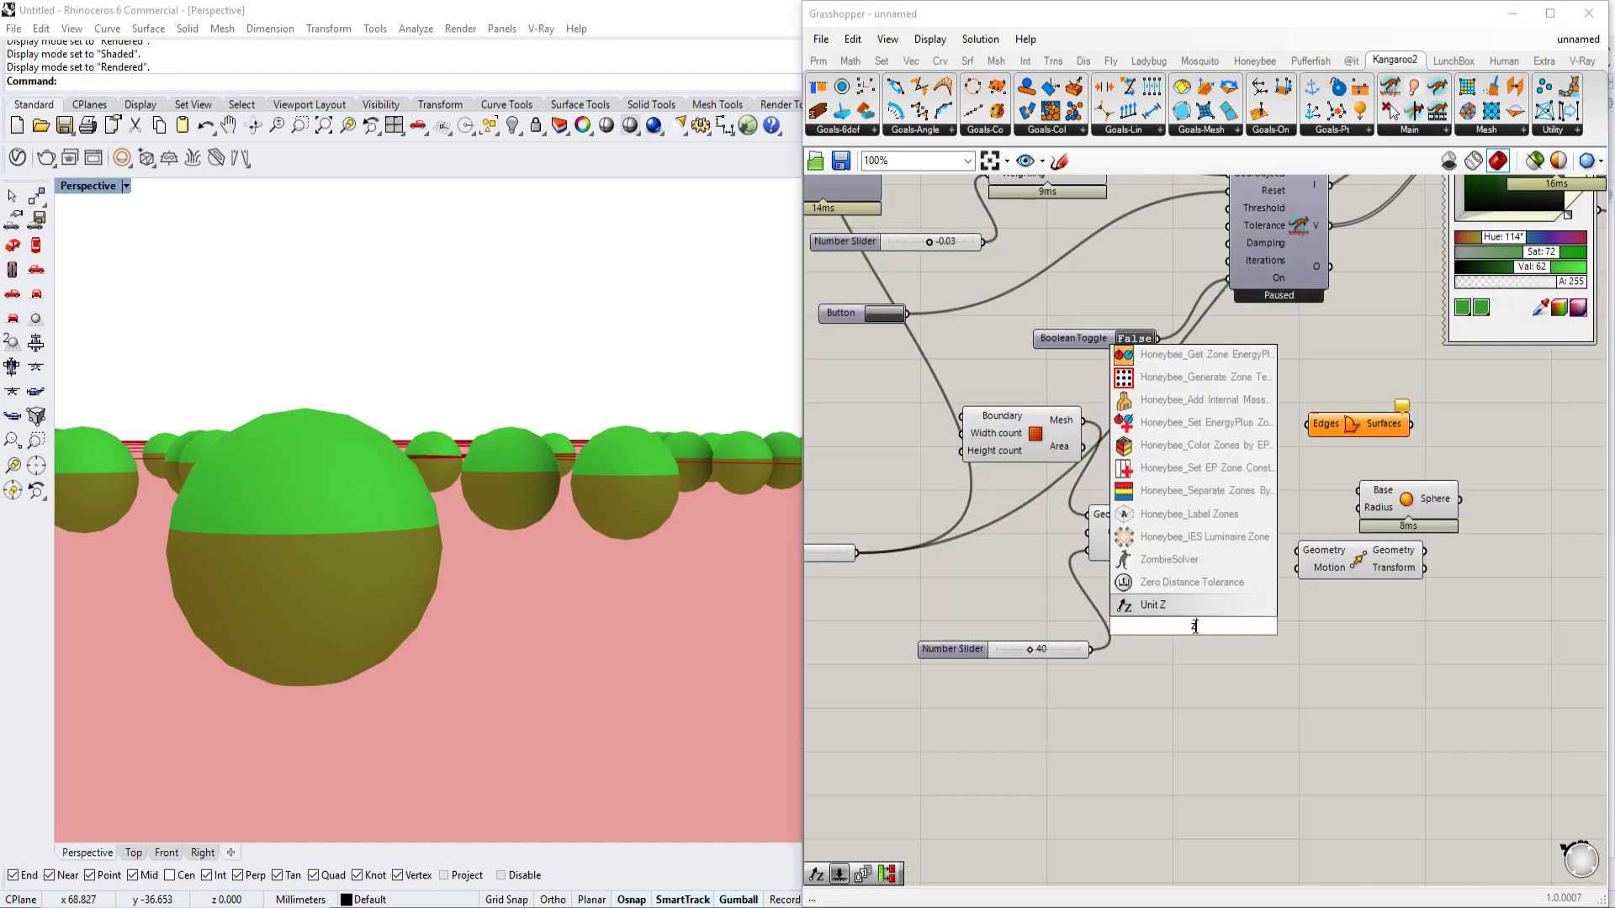
key(Return)
scroll(1202, 649, up, 2)
double_click(1192, 690)
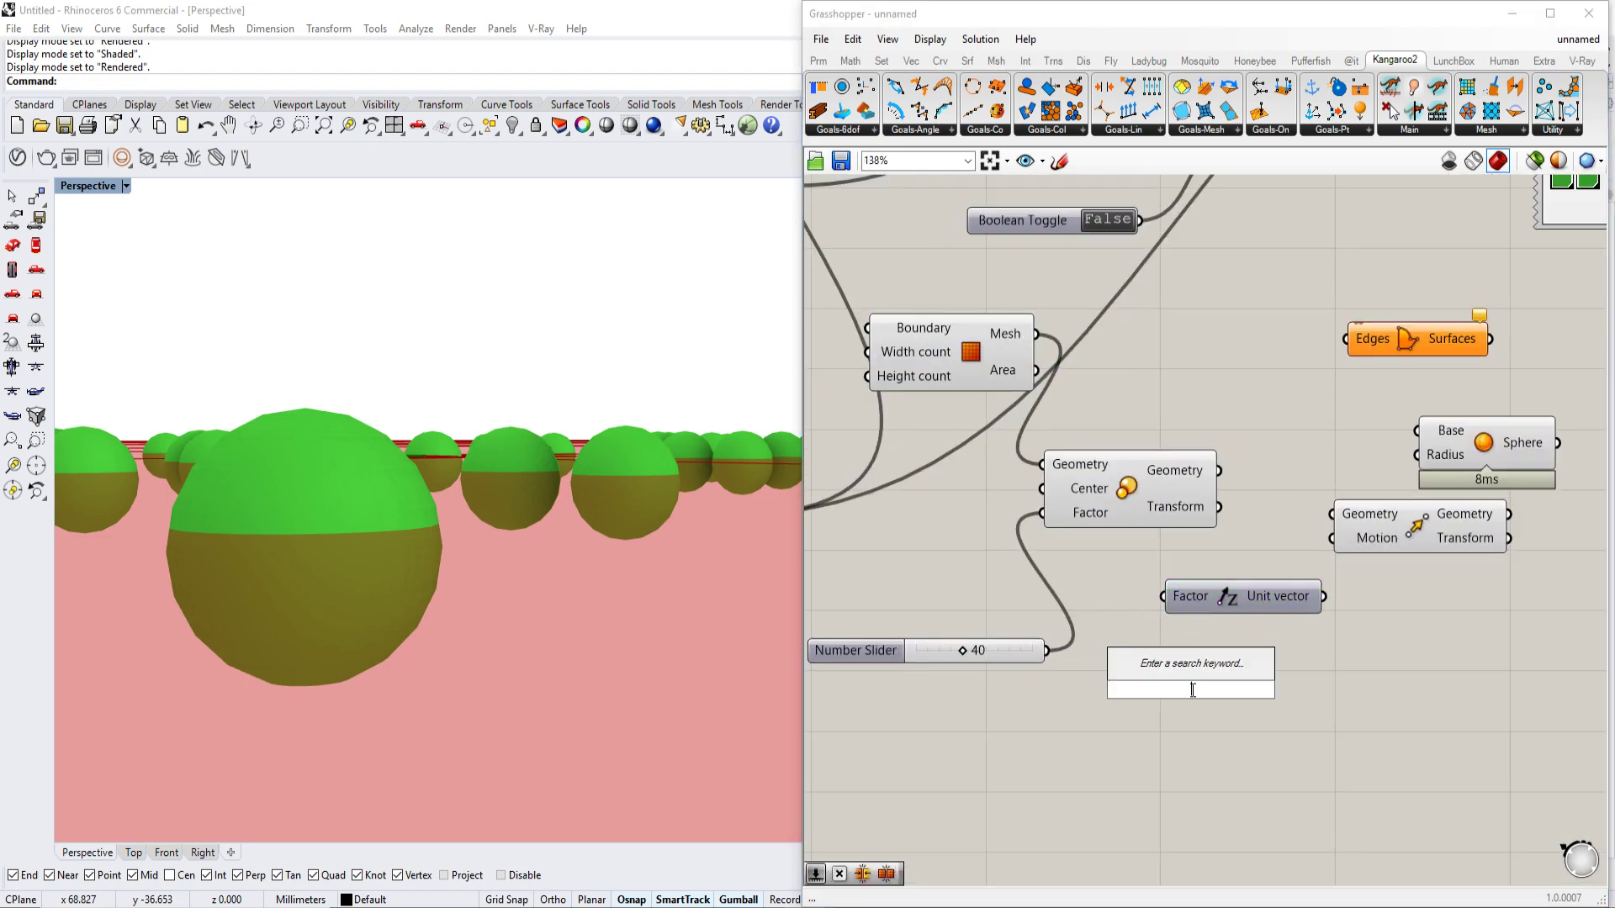
text(n)
click(1190, 672)
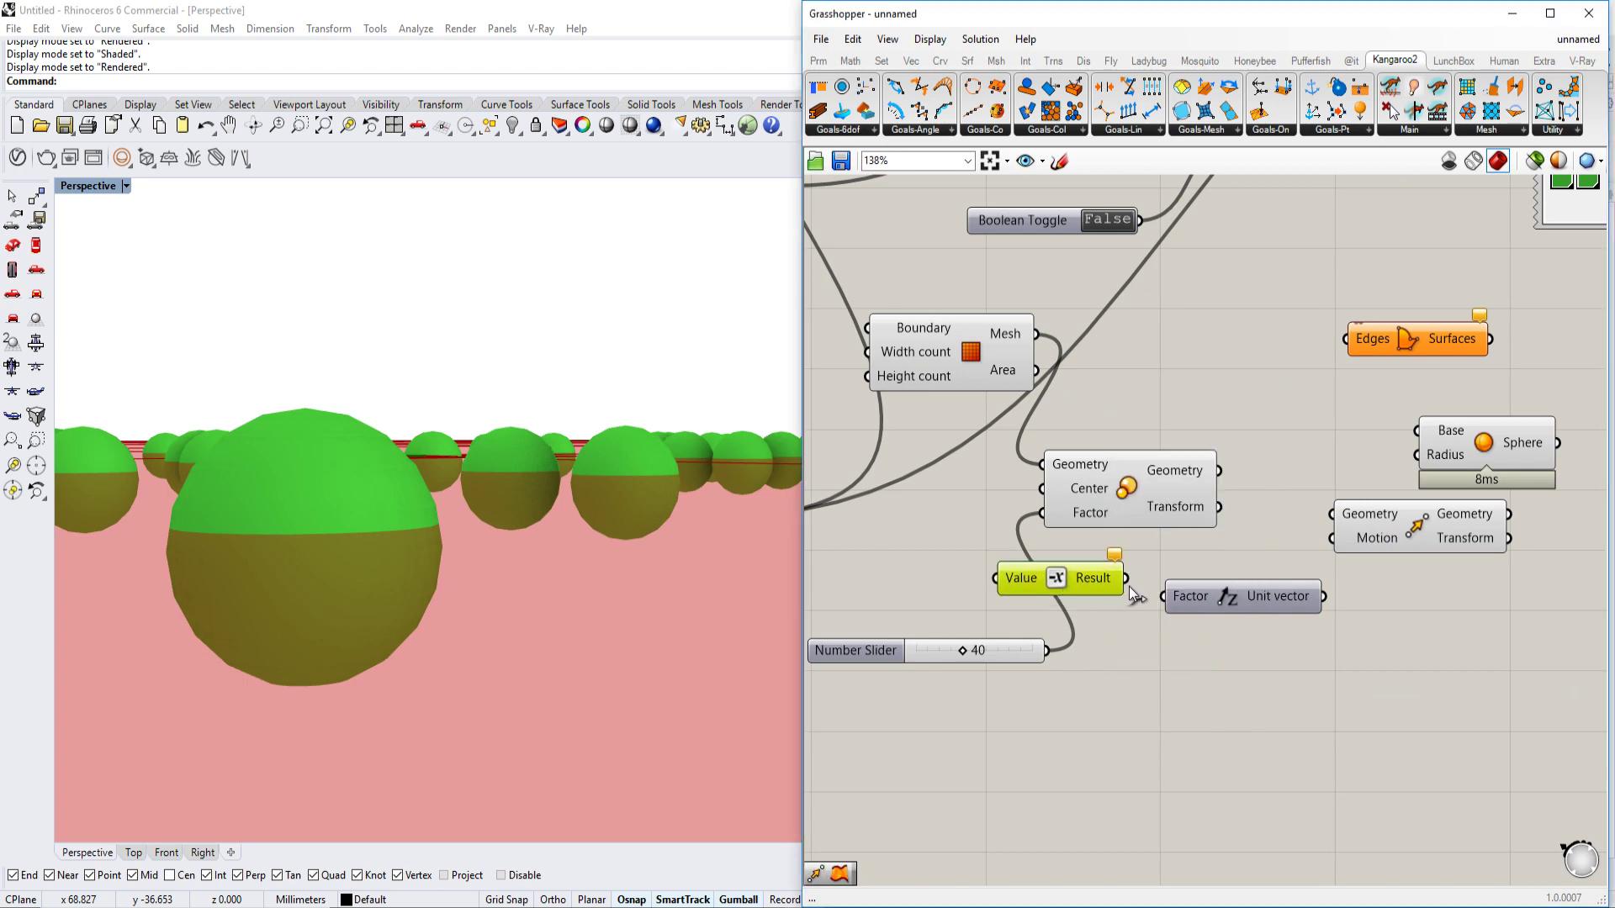
scroll(1048, 582, down, 3)
drag(997, 577, 877, 554)
scroll(1143, 569, up, 2)
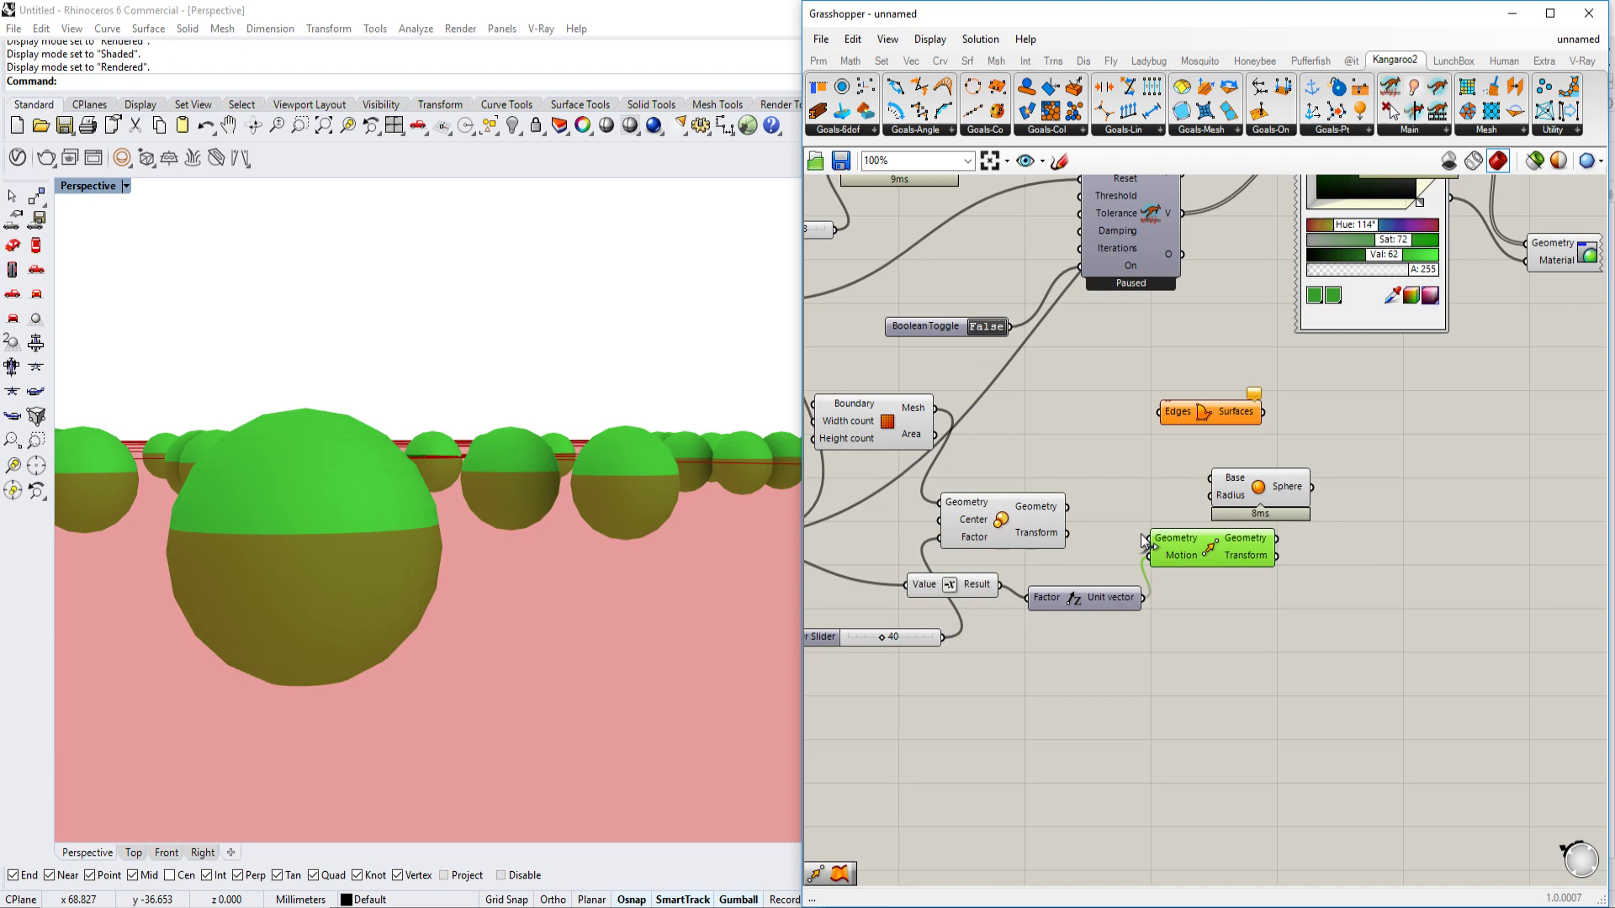
- Connect the scaled mesh to Move and hide the Rectangle and Scale previews
click(1043, 516)
right_drag(548, 541, 538, 531)
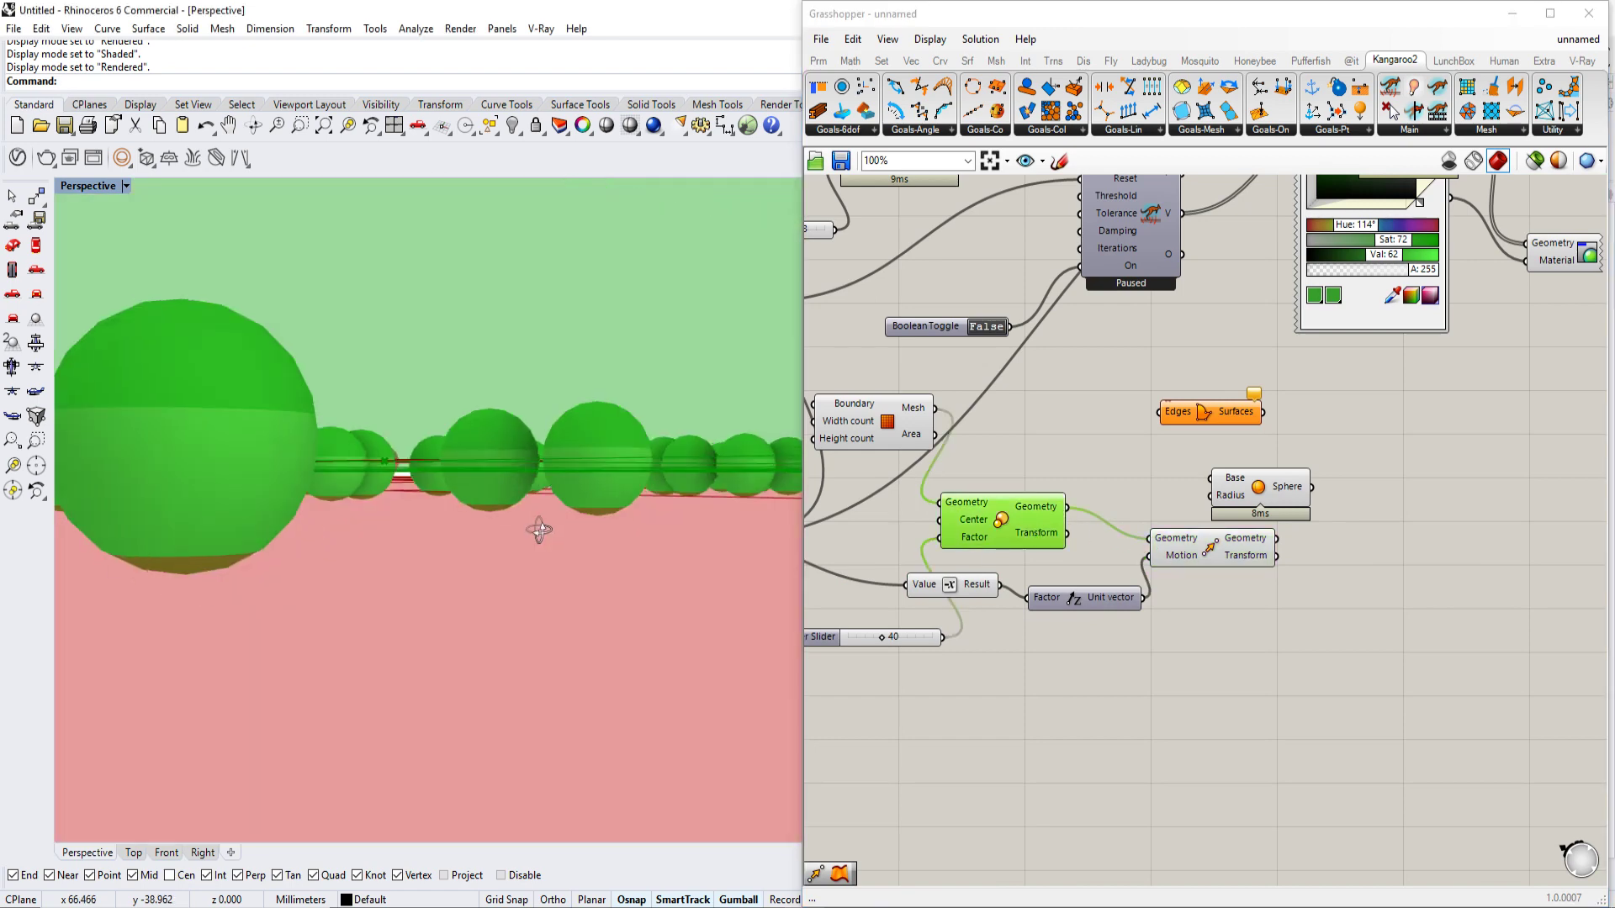
right_drag(1024, 526, 1132, 545)
scroll(1132, 546, down, 2)
drag(1136, 462, 1019, 540)
middle_click(1059, 474)
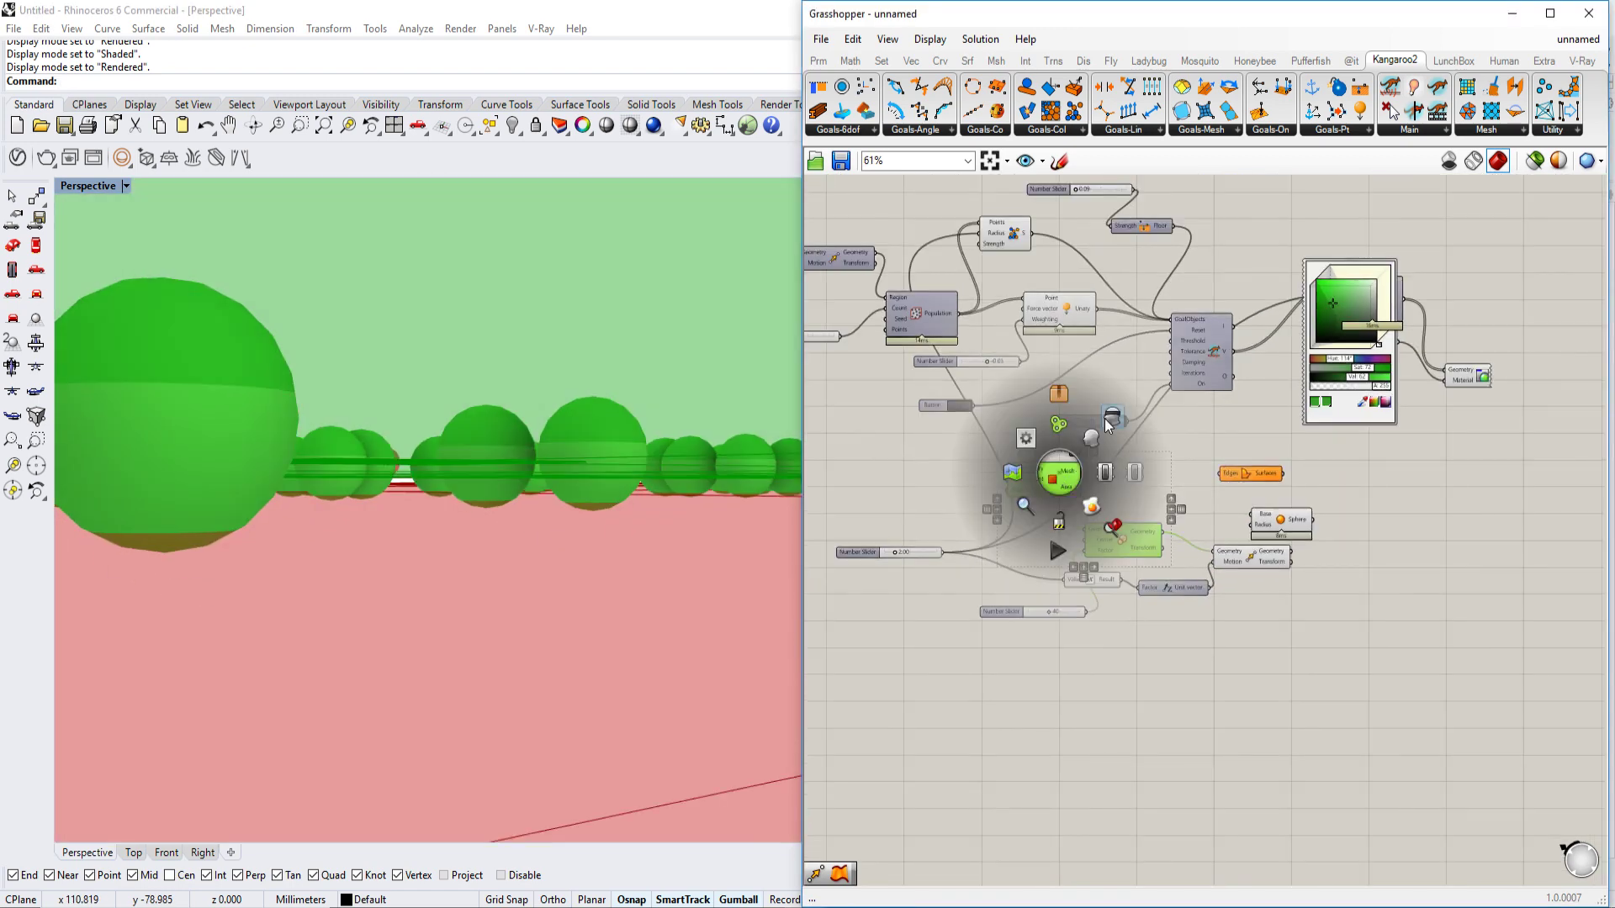
click(1114, 421)
right_drag(1190, 460, 1133, 492)
right_drag(542, 518, 577, 506)
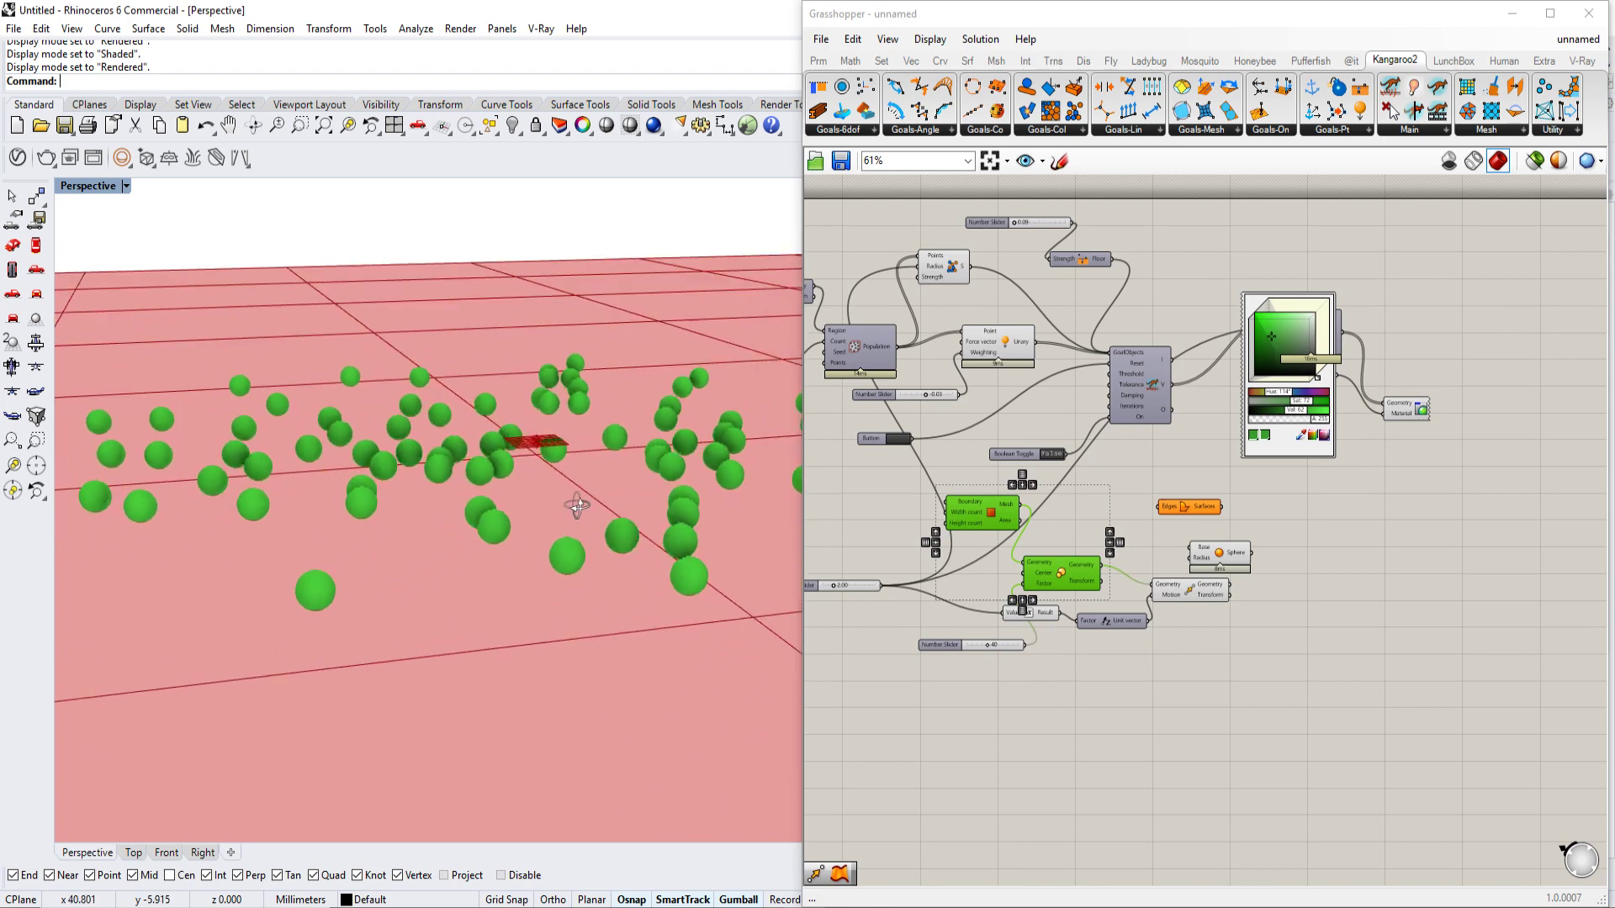
scroll(1296, 458, up, 3)
click(1301, 601)
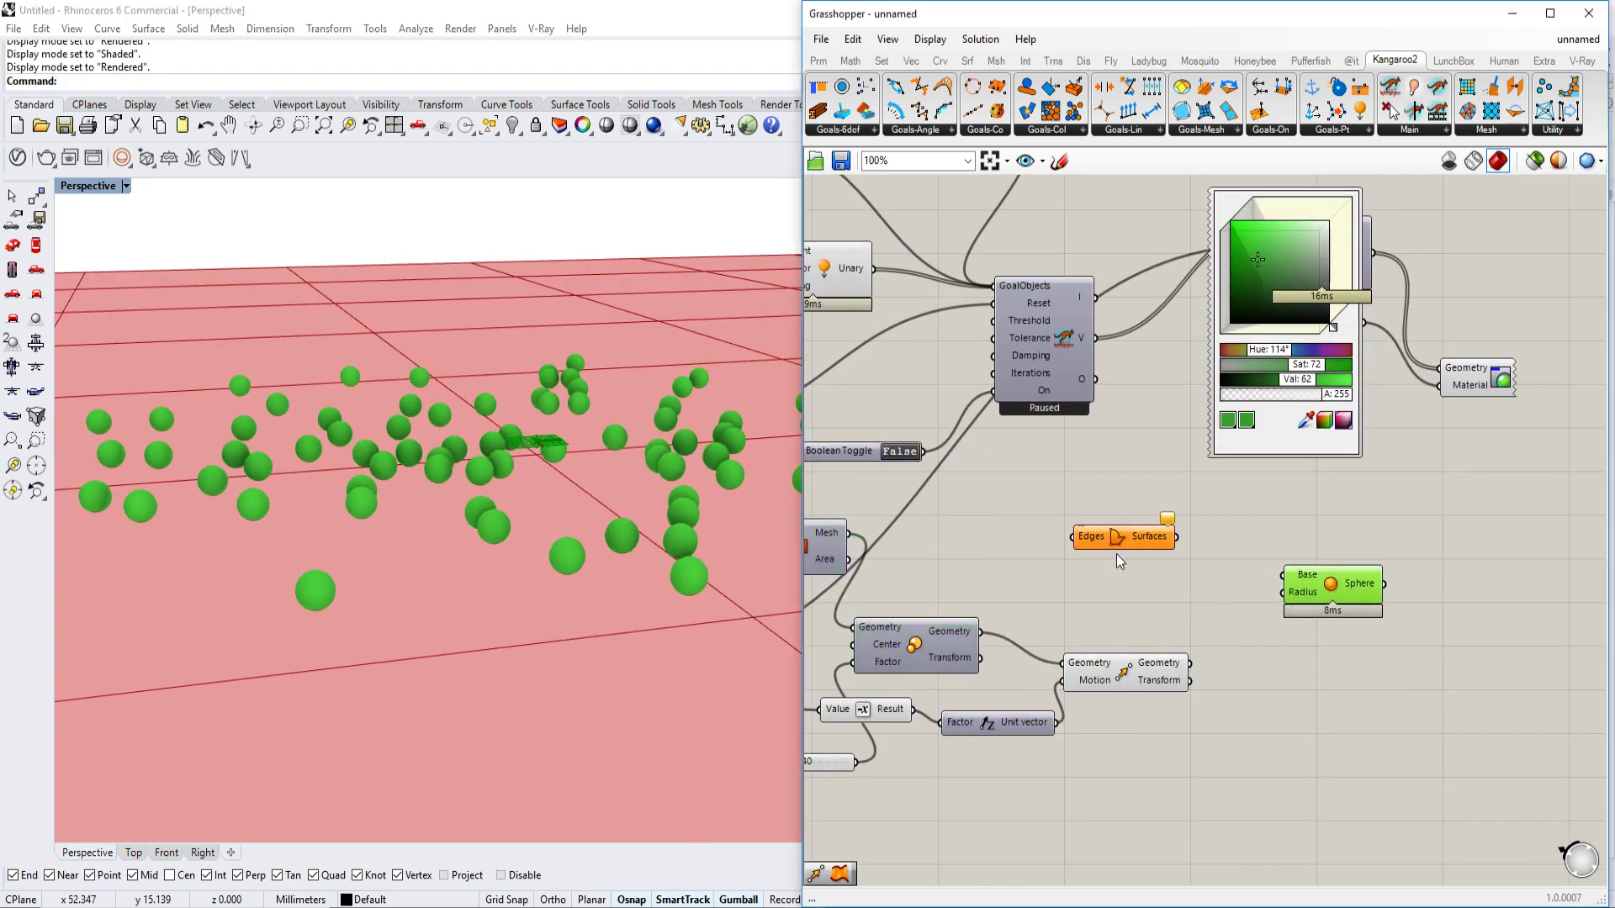
scroll(1417, 641, up, 2)
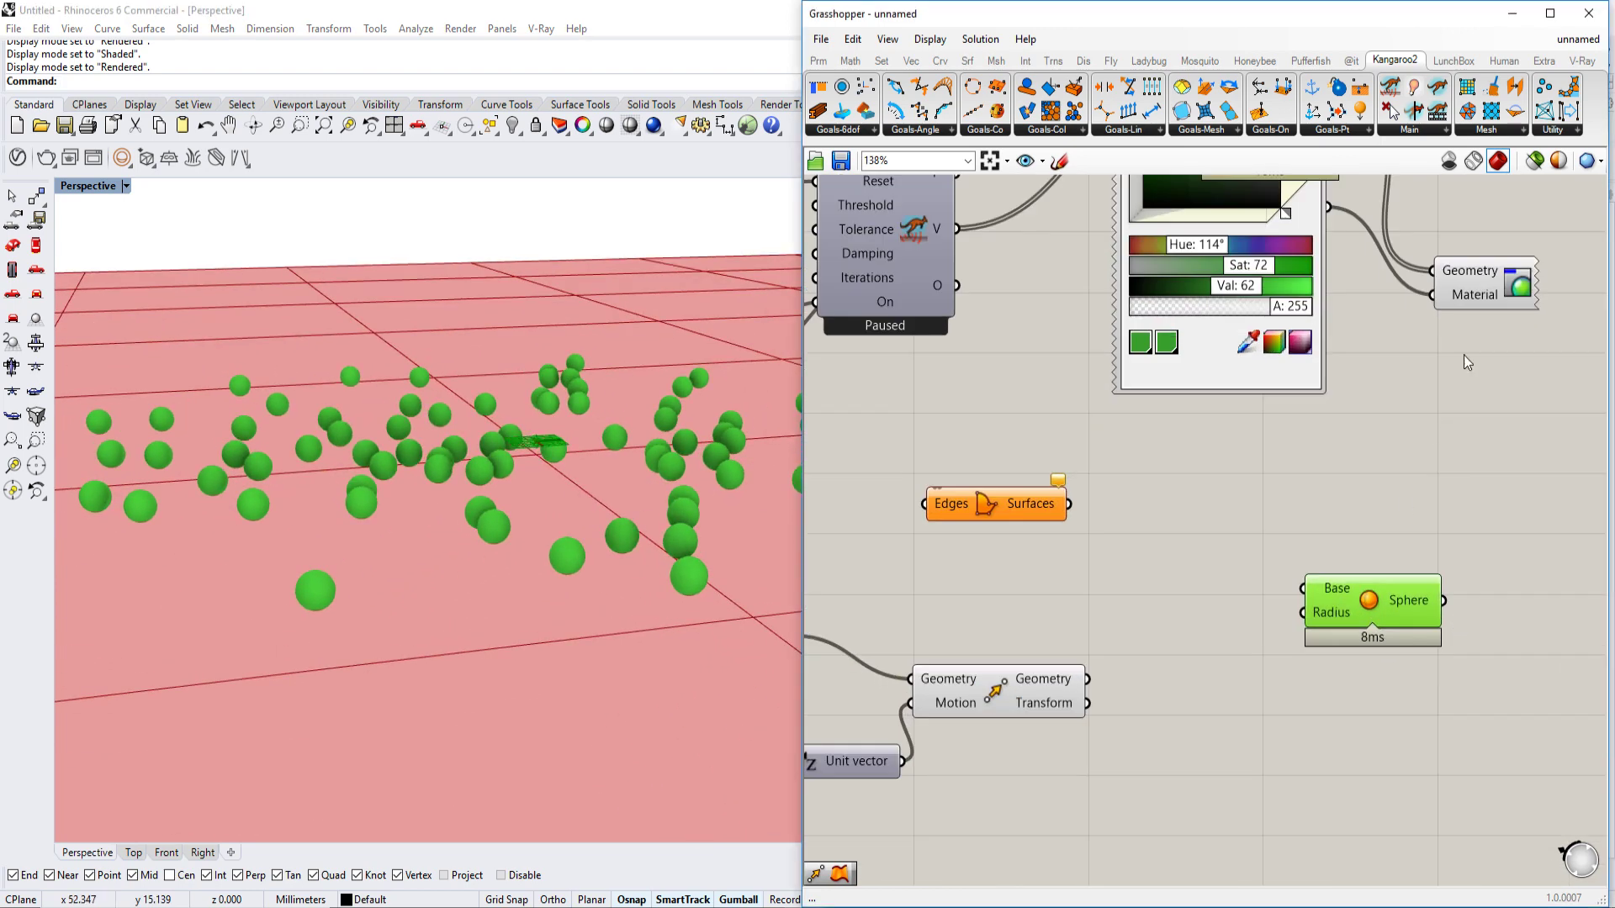
- Add a second Custom Preview for the moved floor with a copied colour swatch set to white
drag(1491, 320, 1525, 630)
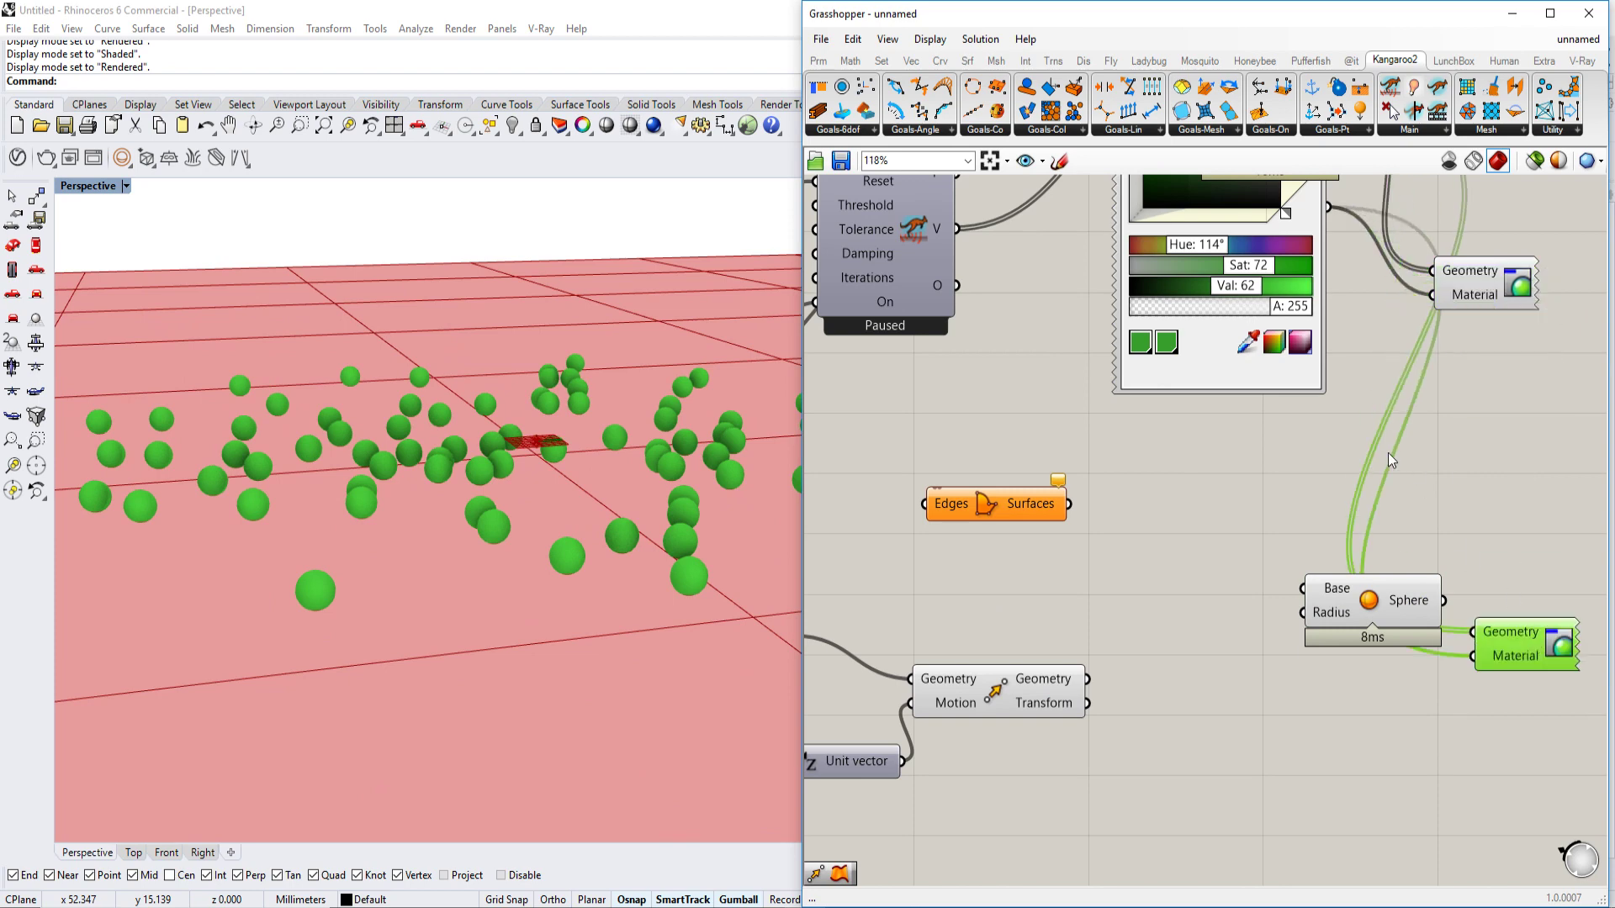
scroll(1389, 454, down, 1)
drag(1236, 388, 1232, 520)
alt+drag(1232, 598, 1327, 729)
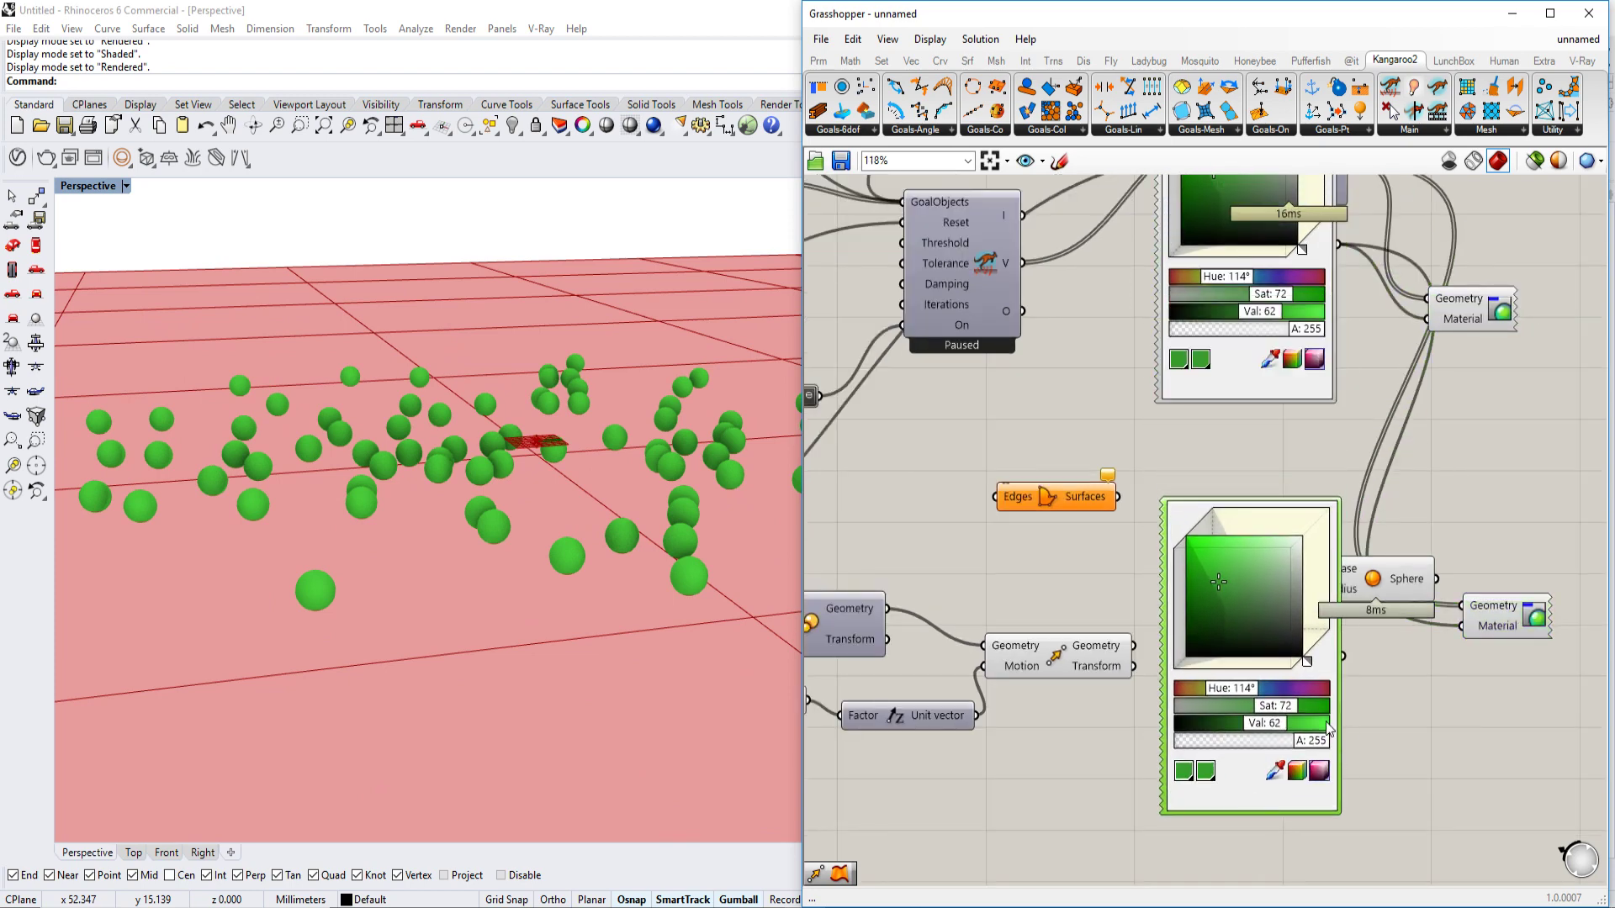
drag(1308, 659, 1334, 593)
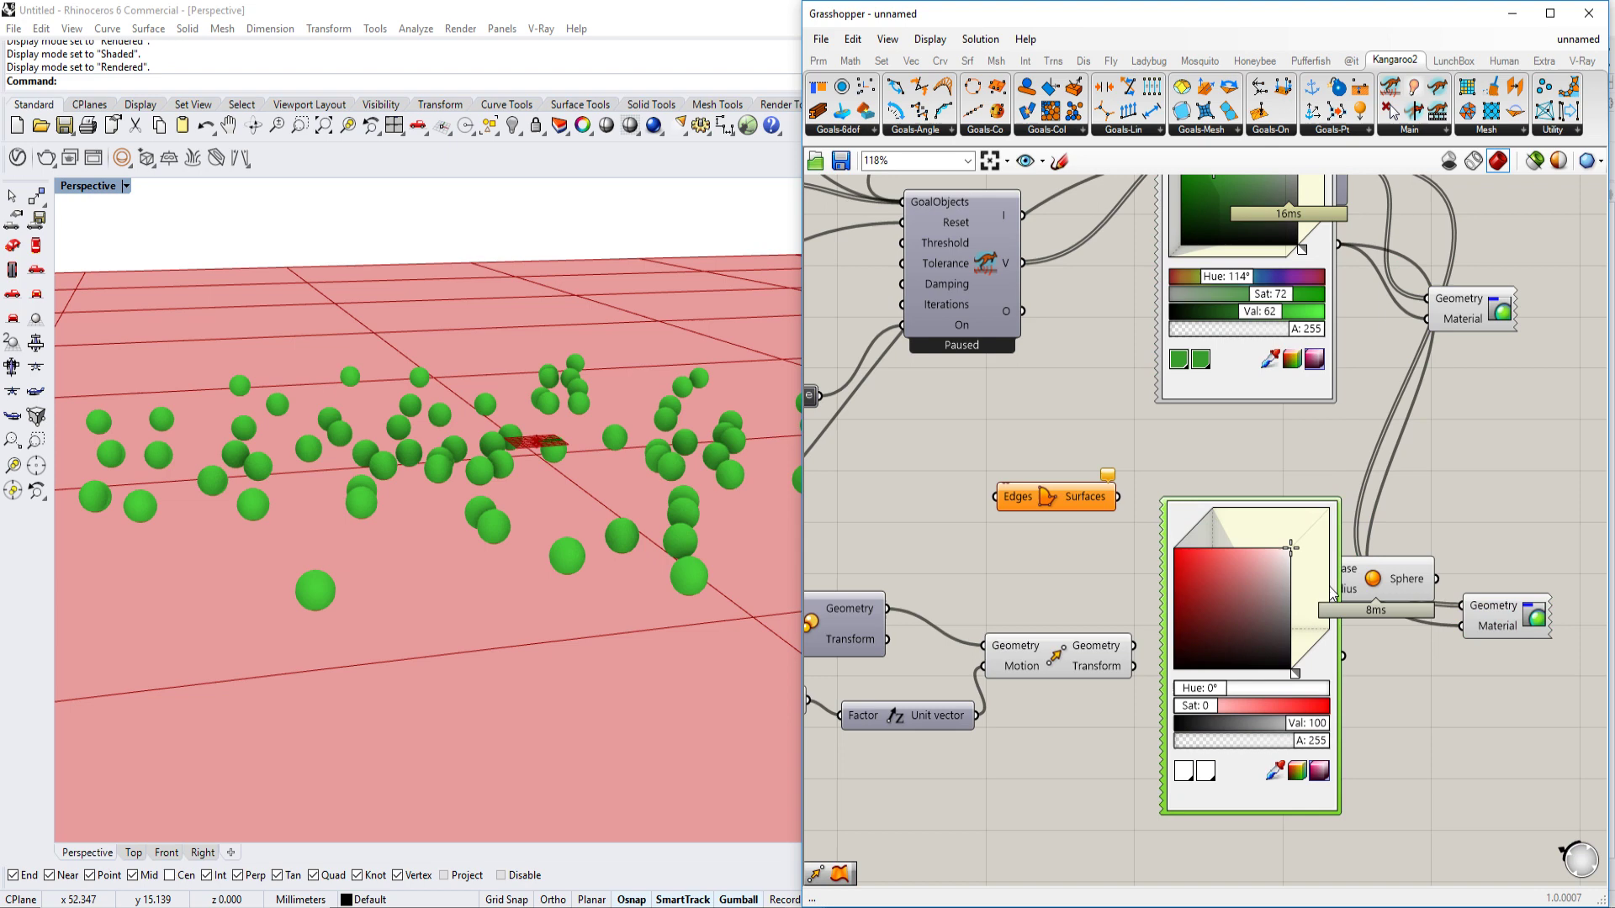
drag(1473, 627, 1467, 626)
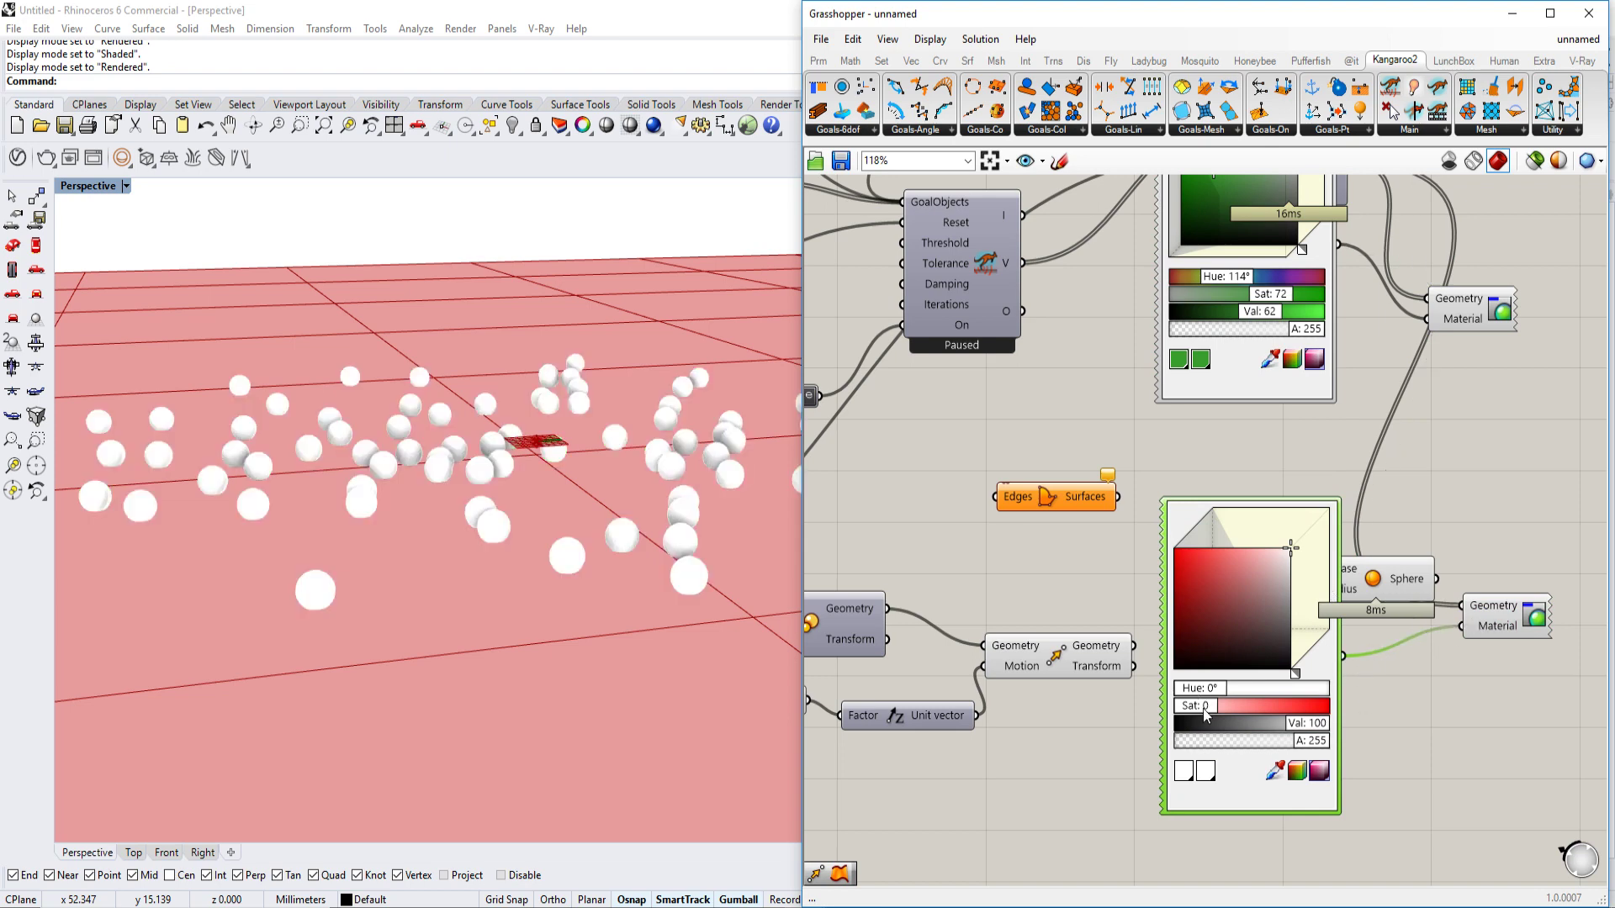
drag(1206, 713, 1177, 806)
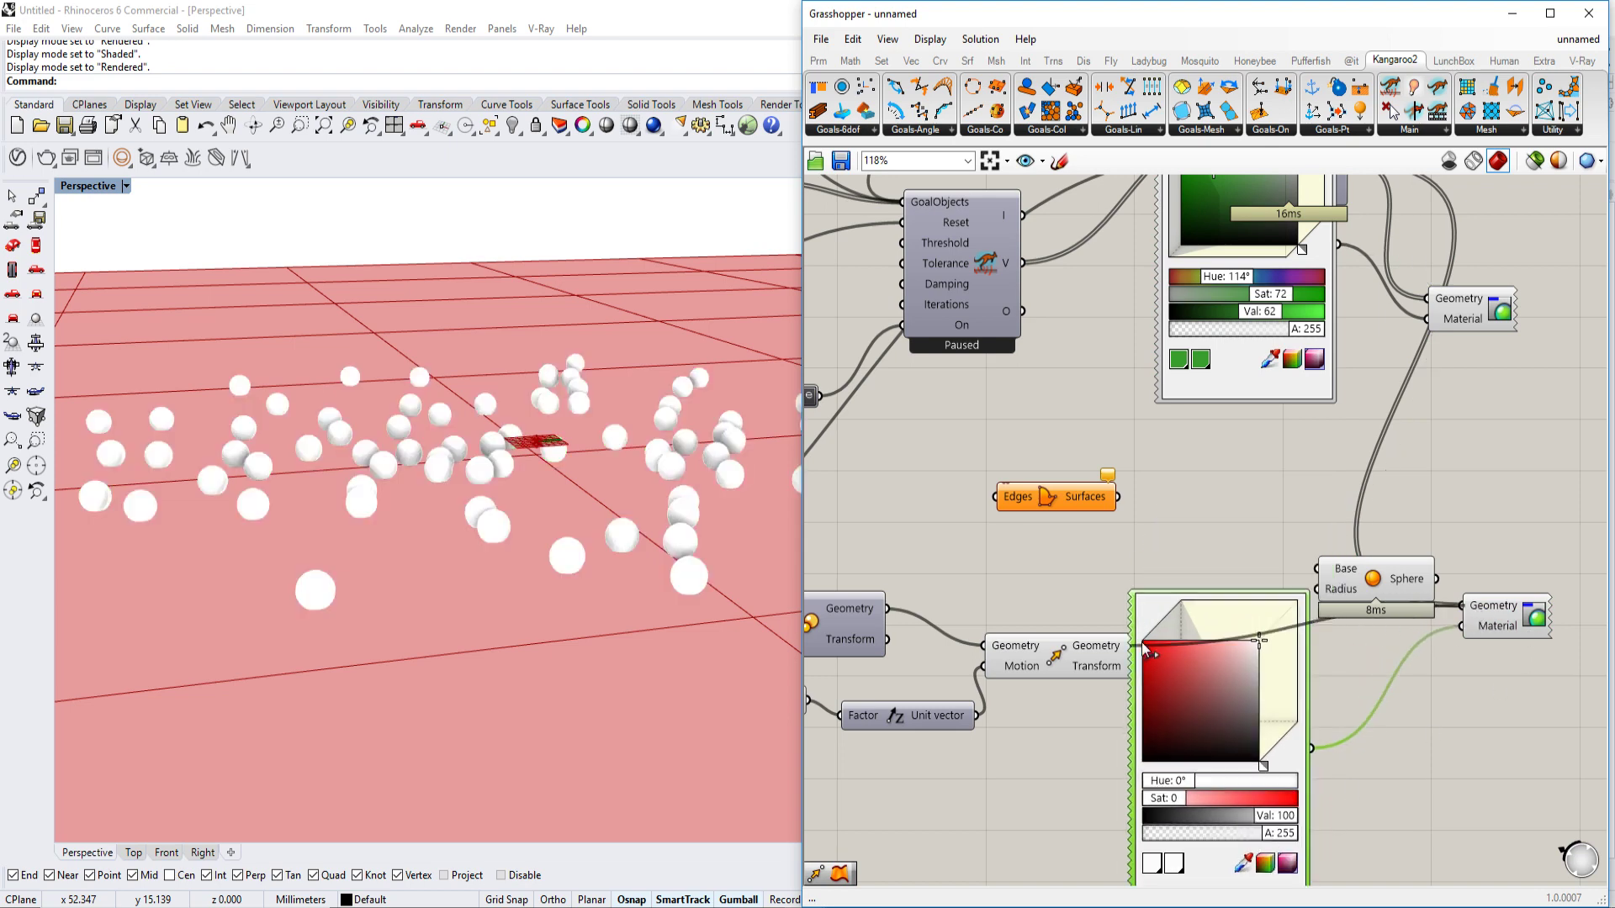
- Turn off the Move component's own preview
right_click(1057, 659)
click(1147, 689)
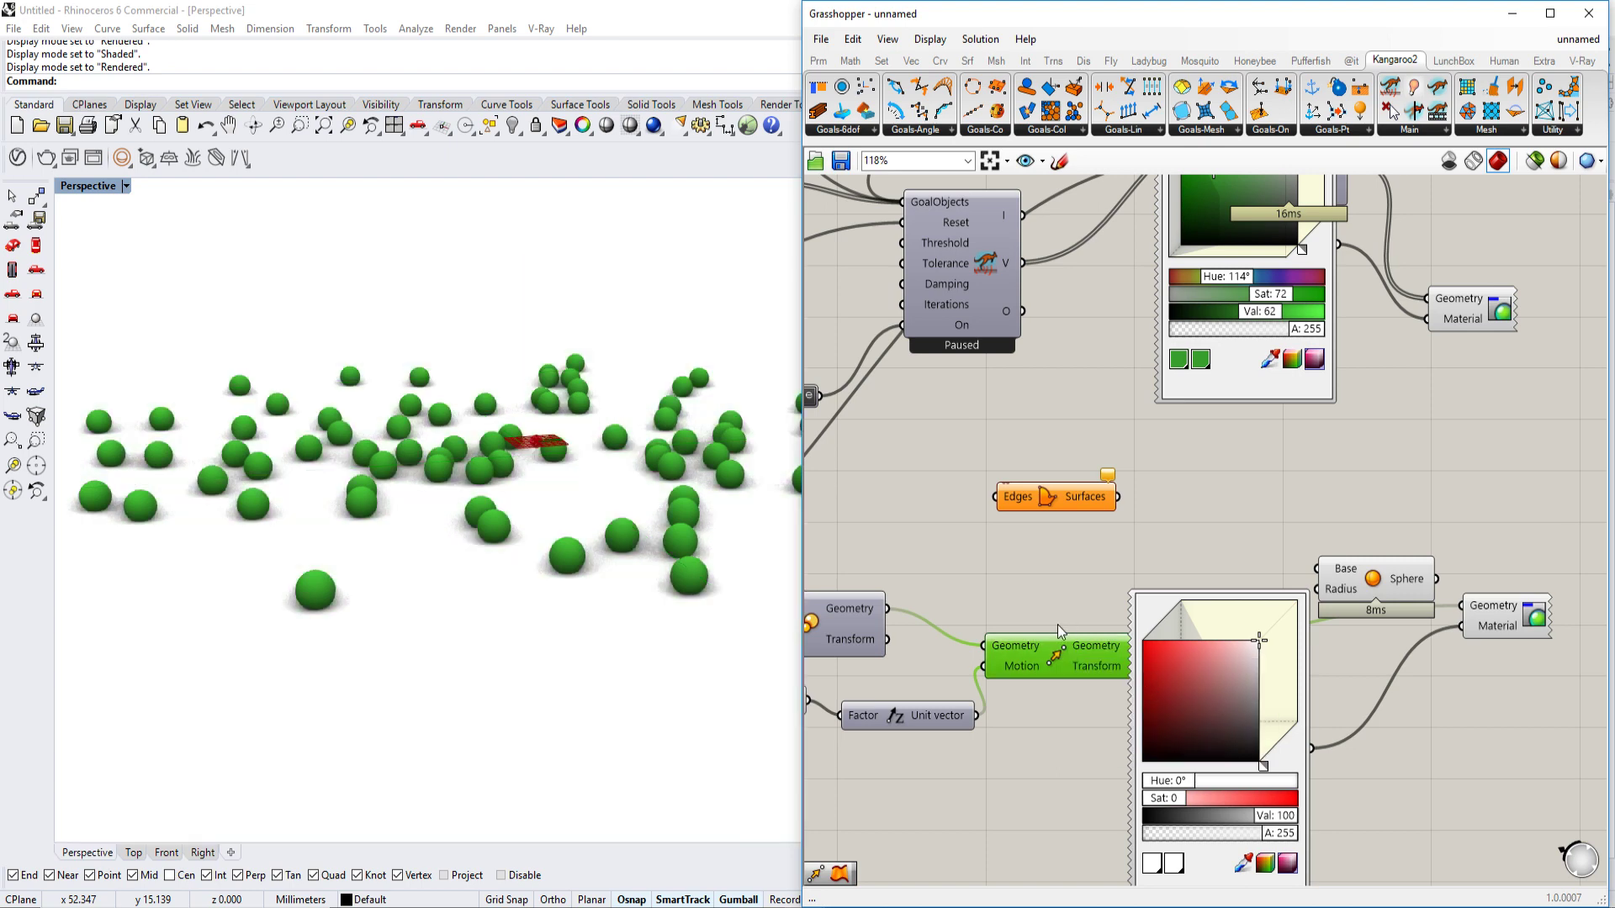
right_drag(1057, 625, 1184, 606)
scroll(1426, 547, down, 4)
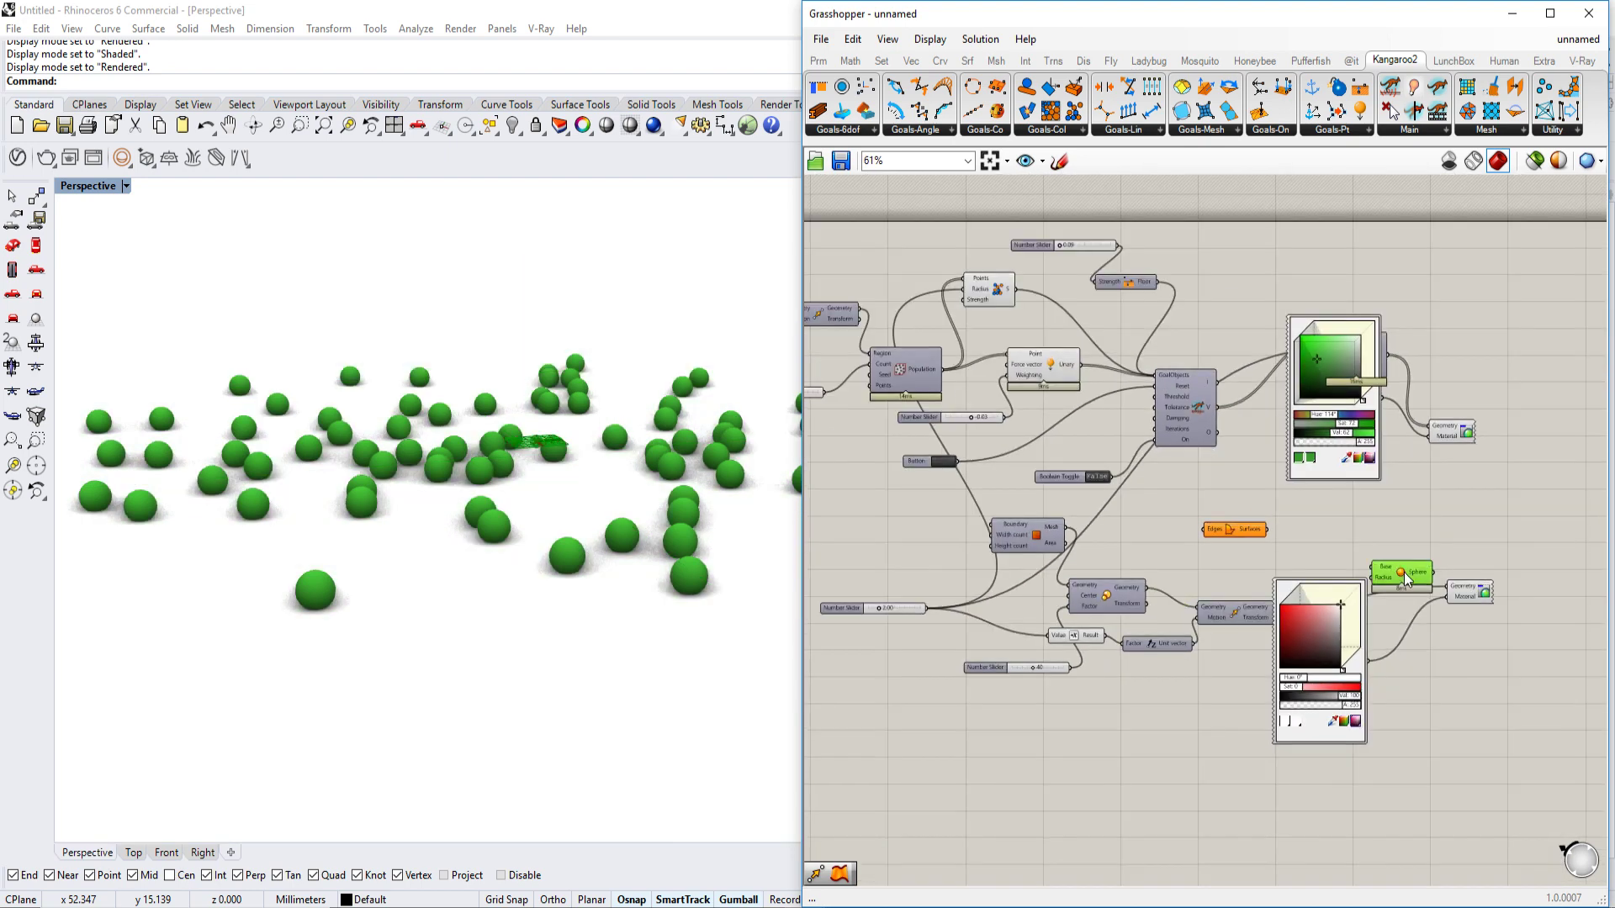
- Delete the Origin Plane component and raise the population count from 105 through 123 to 217
right_drag(1084, 369, 1199, 408)
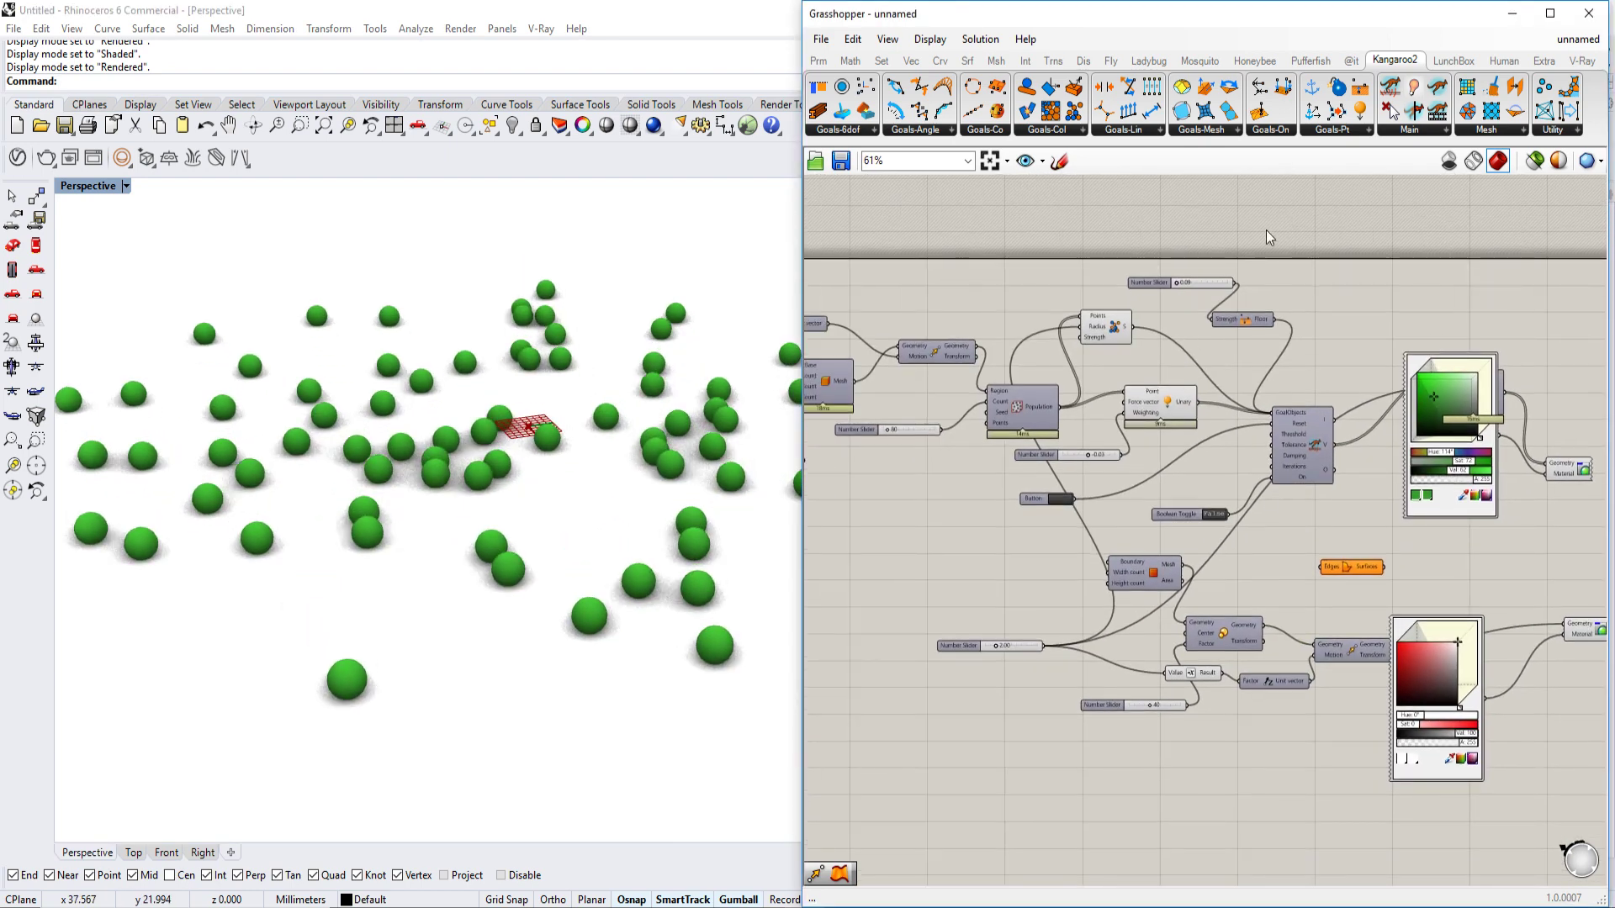
right_drag(1265, 229, 1449, 510)
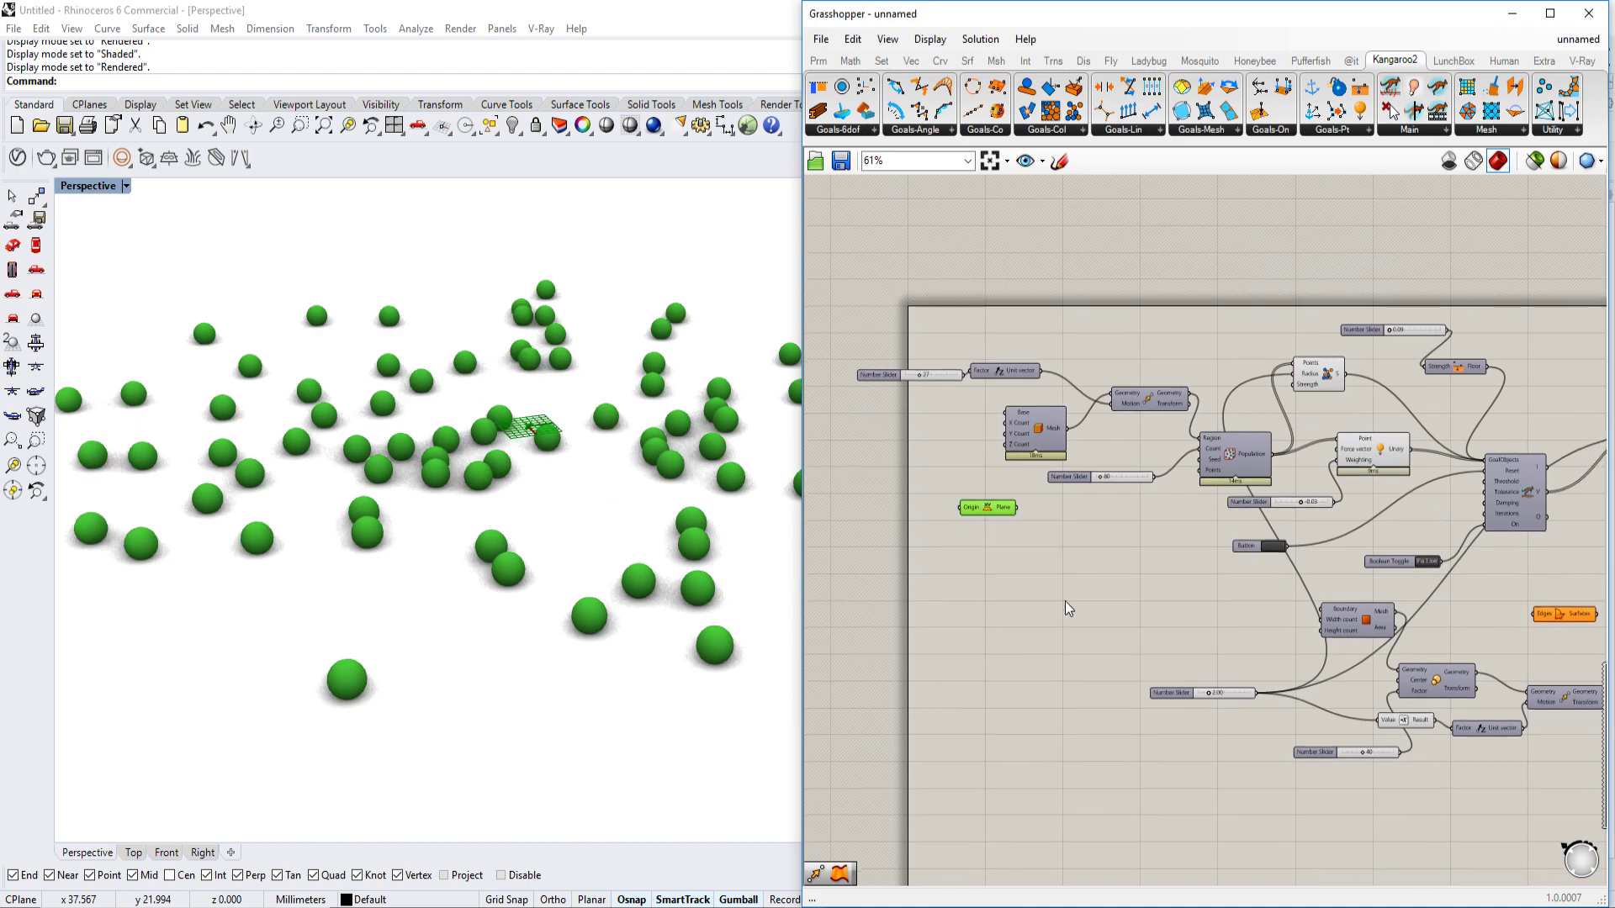
key(Delete)
right_drag(1064, 609, 1019, 541)
scroll(560, 547, up, 3)
scroll(567, 564, down, 2)
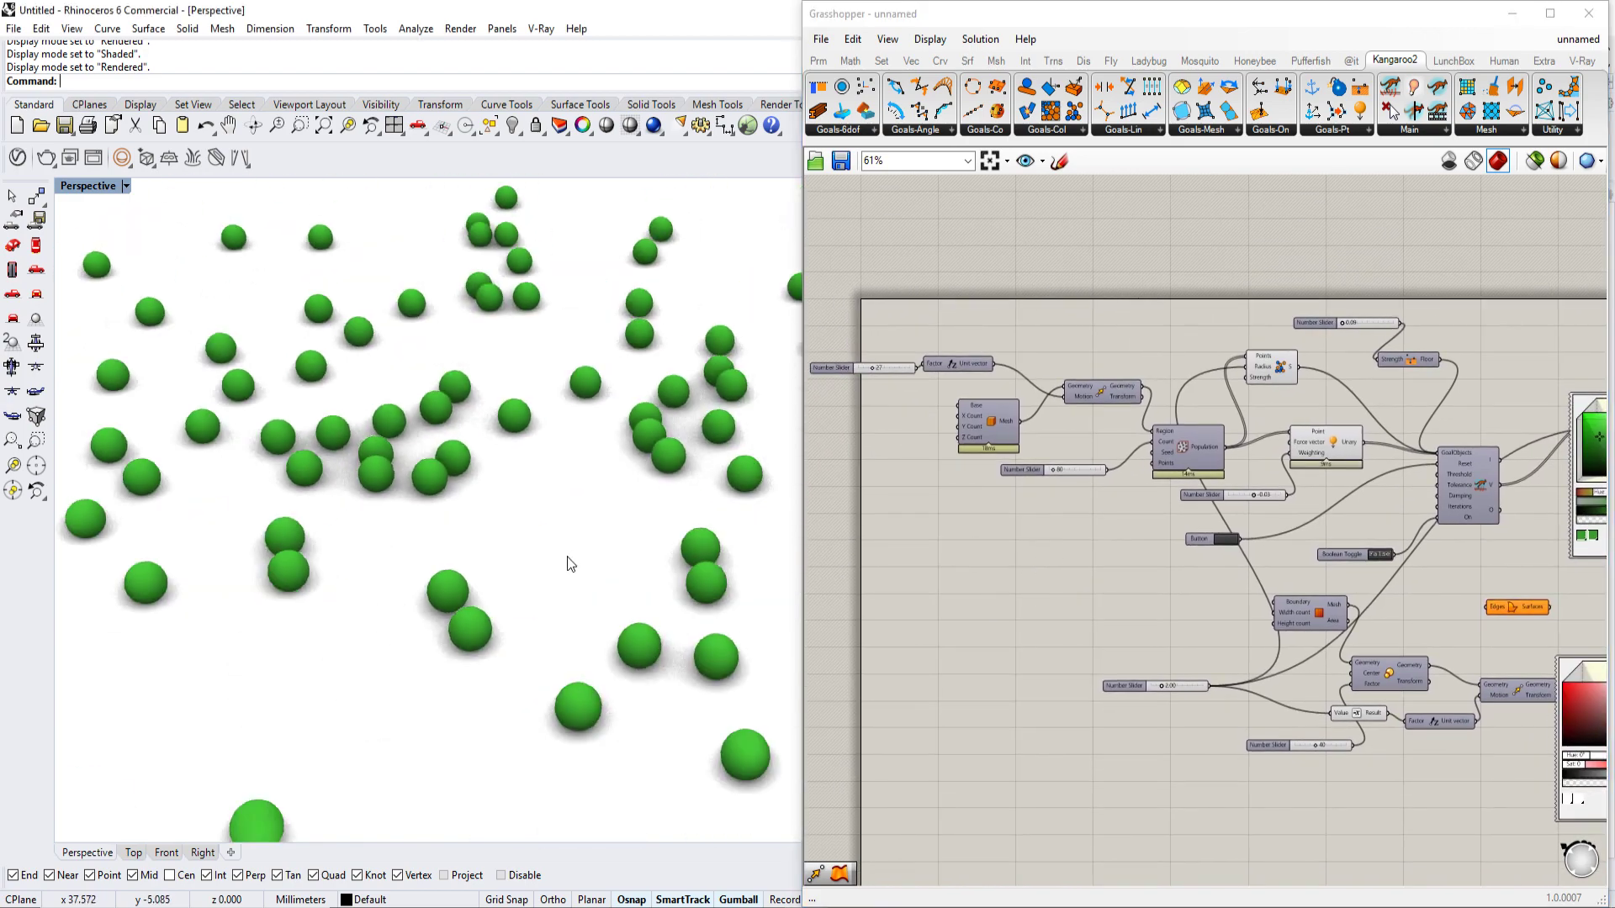
scroll(568, 563, down, 2)
scroll(1036, 482, up, 4)
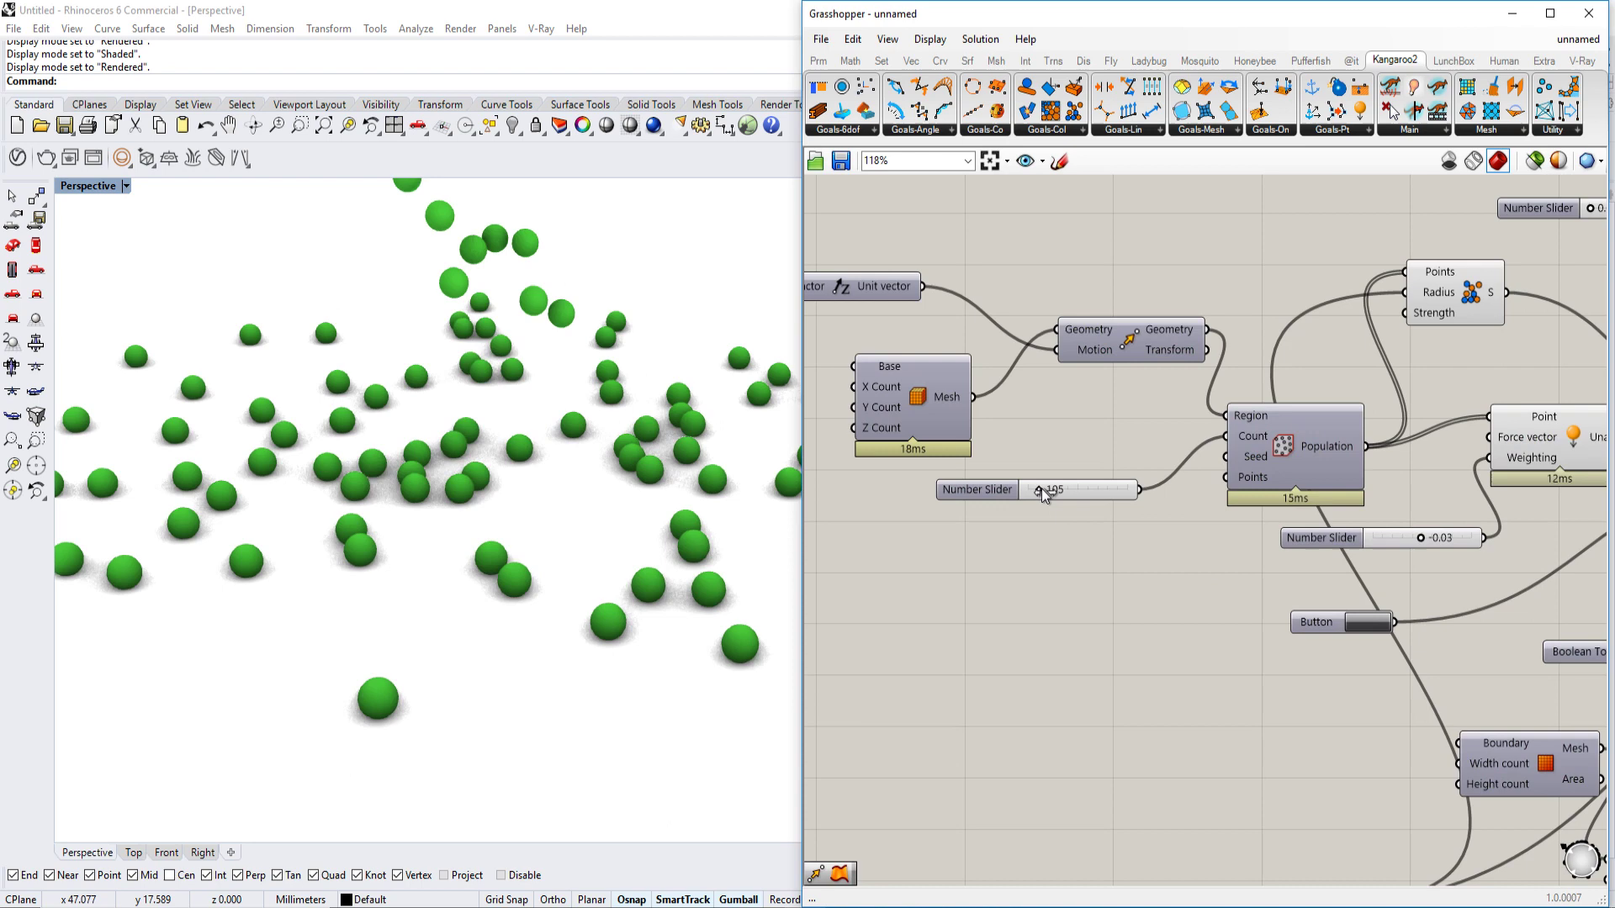
drag(1042, 489, 1065, 489)
scroll(1065, 499, down, 2)
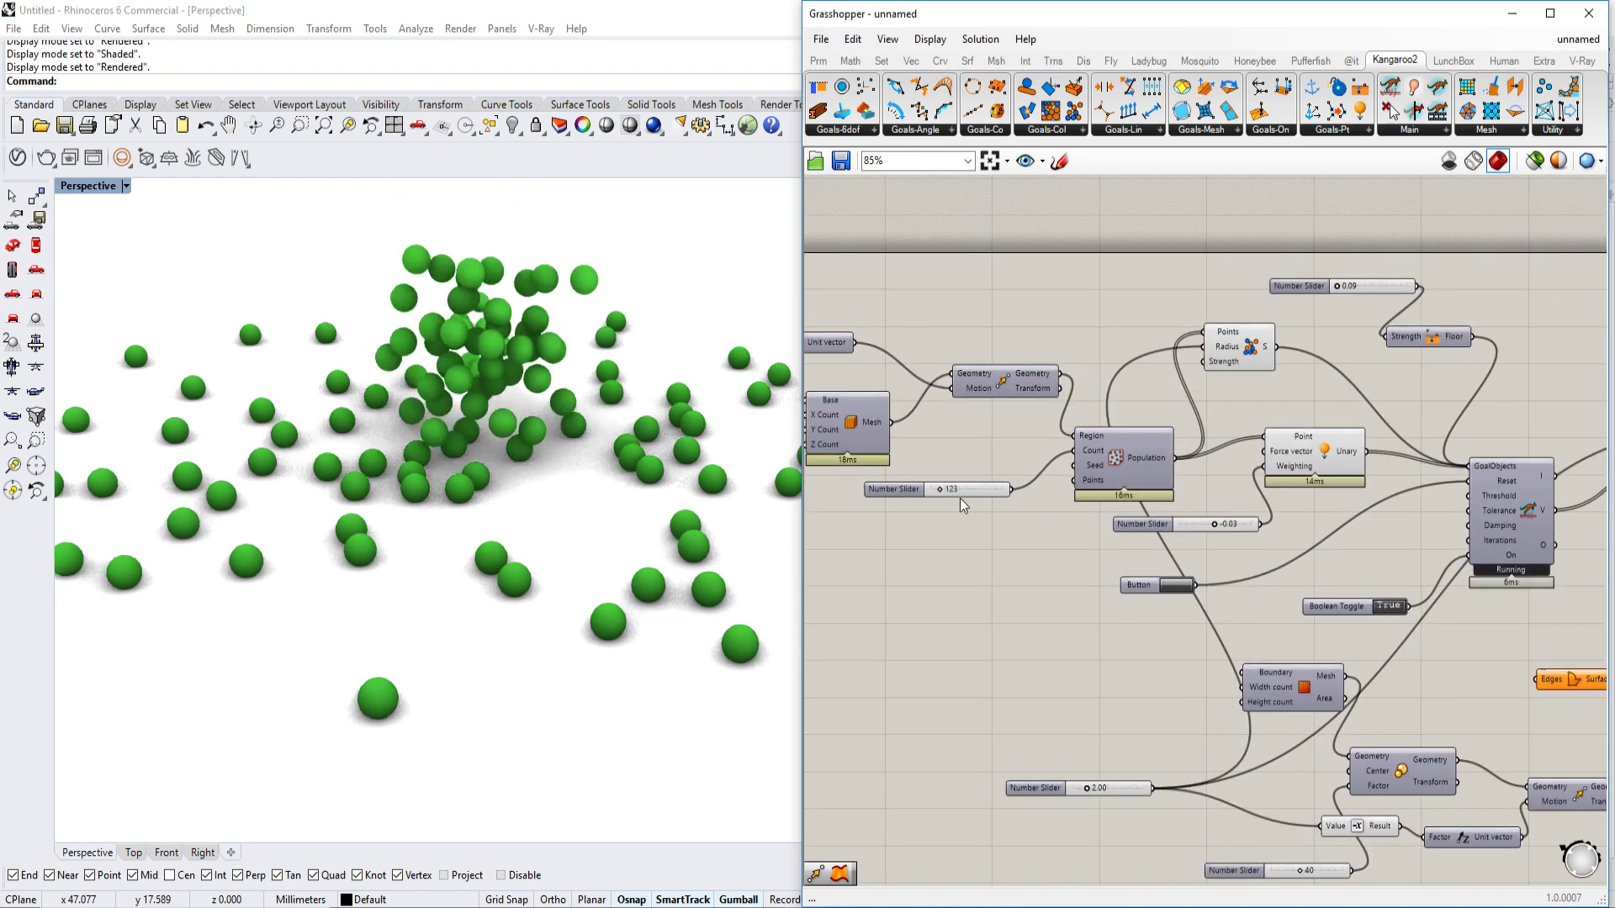
scroll(997, 518, up, 2)
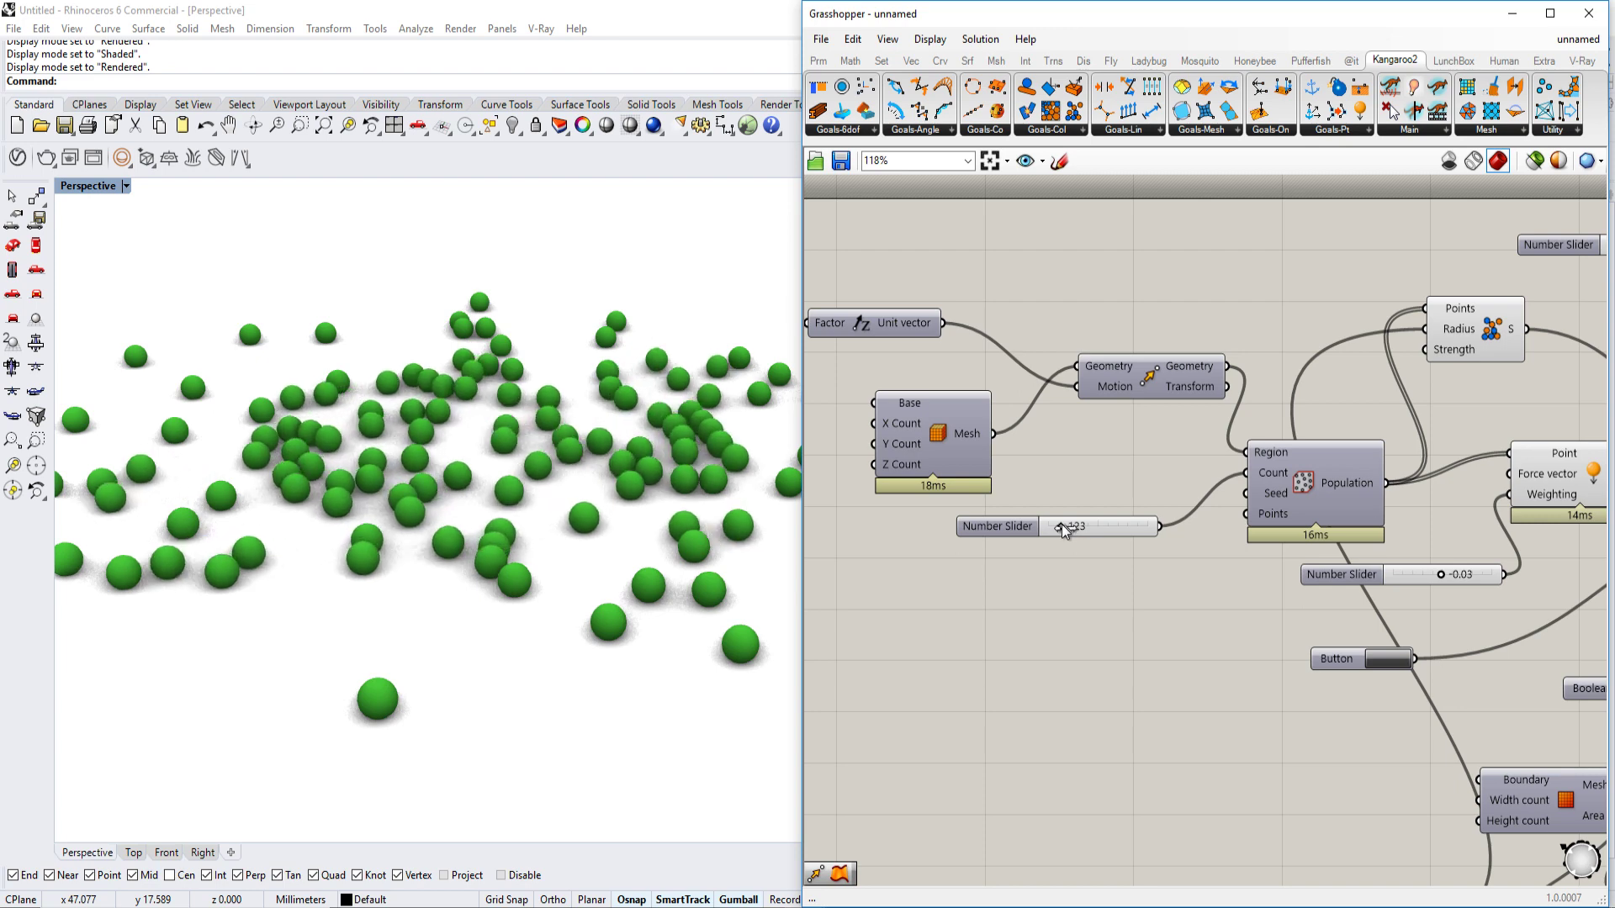
drag(1062, 524, 1071, 523)
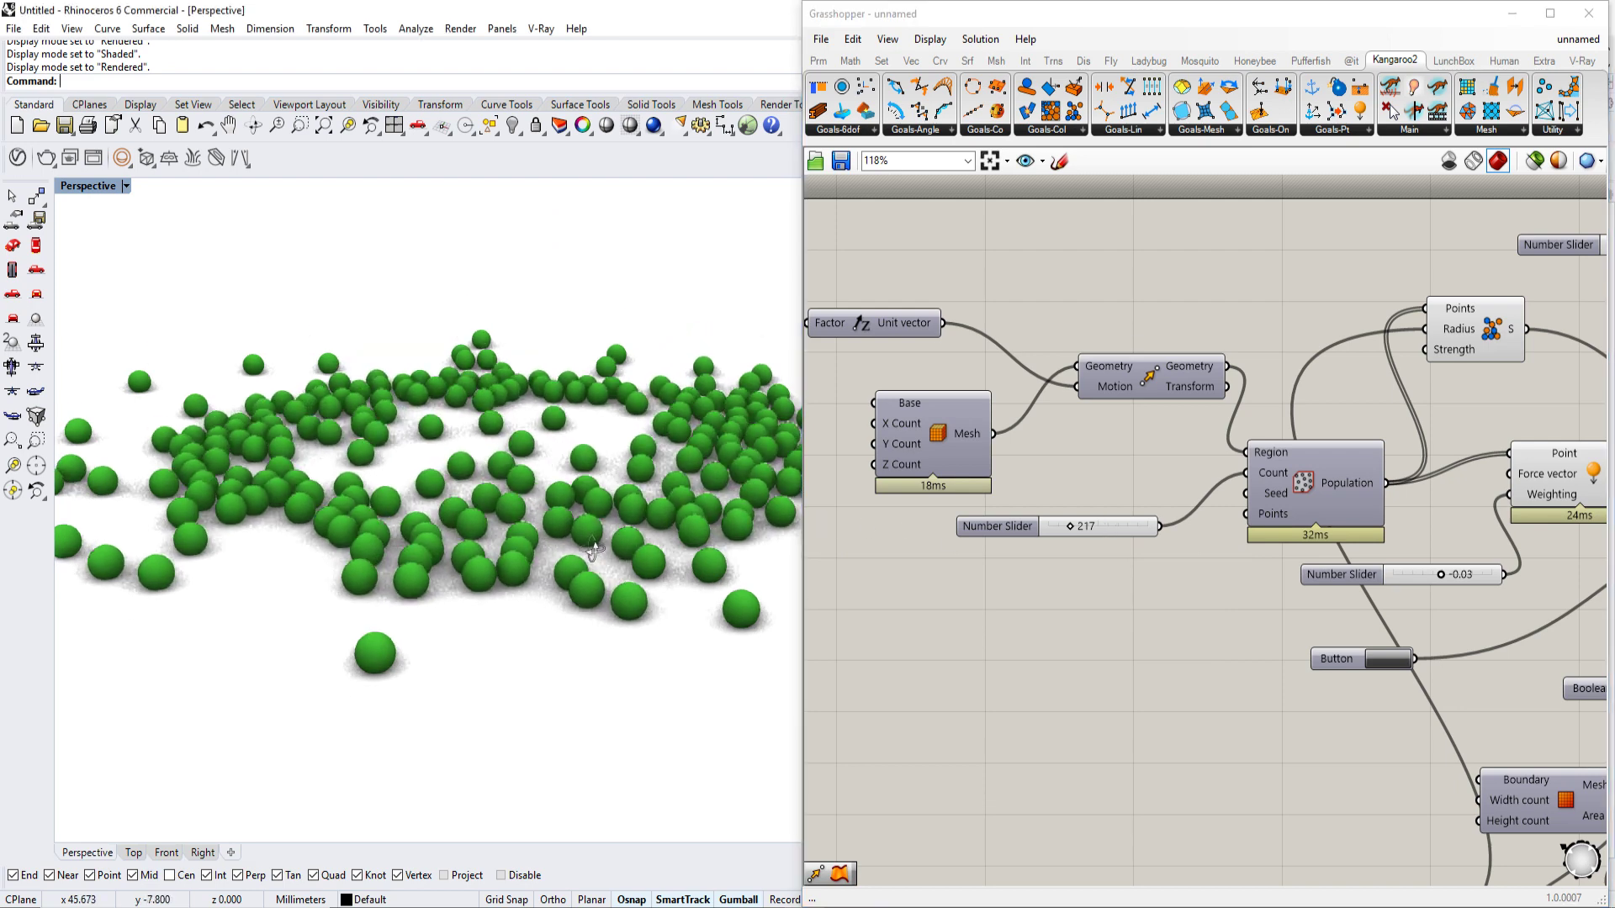
- Raise the sphere population count from 217 to about 285
right_drag(1327, 390, 1187, 407)
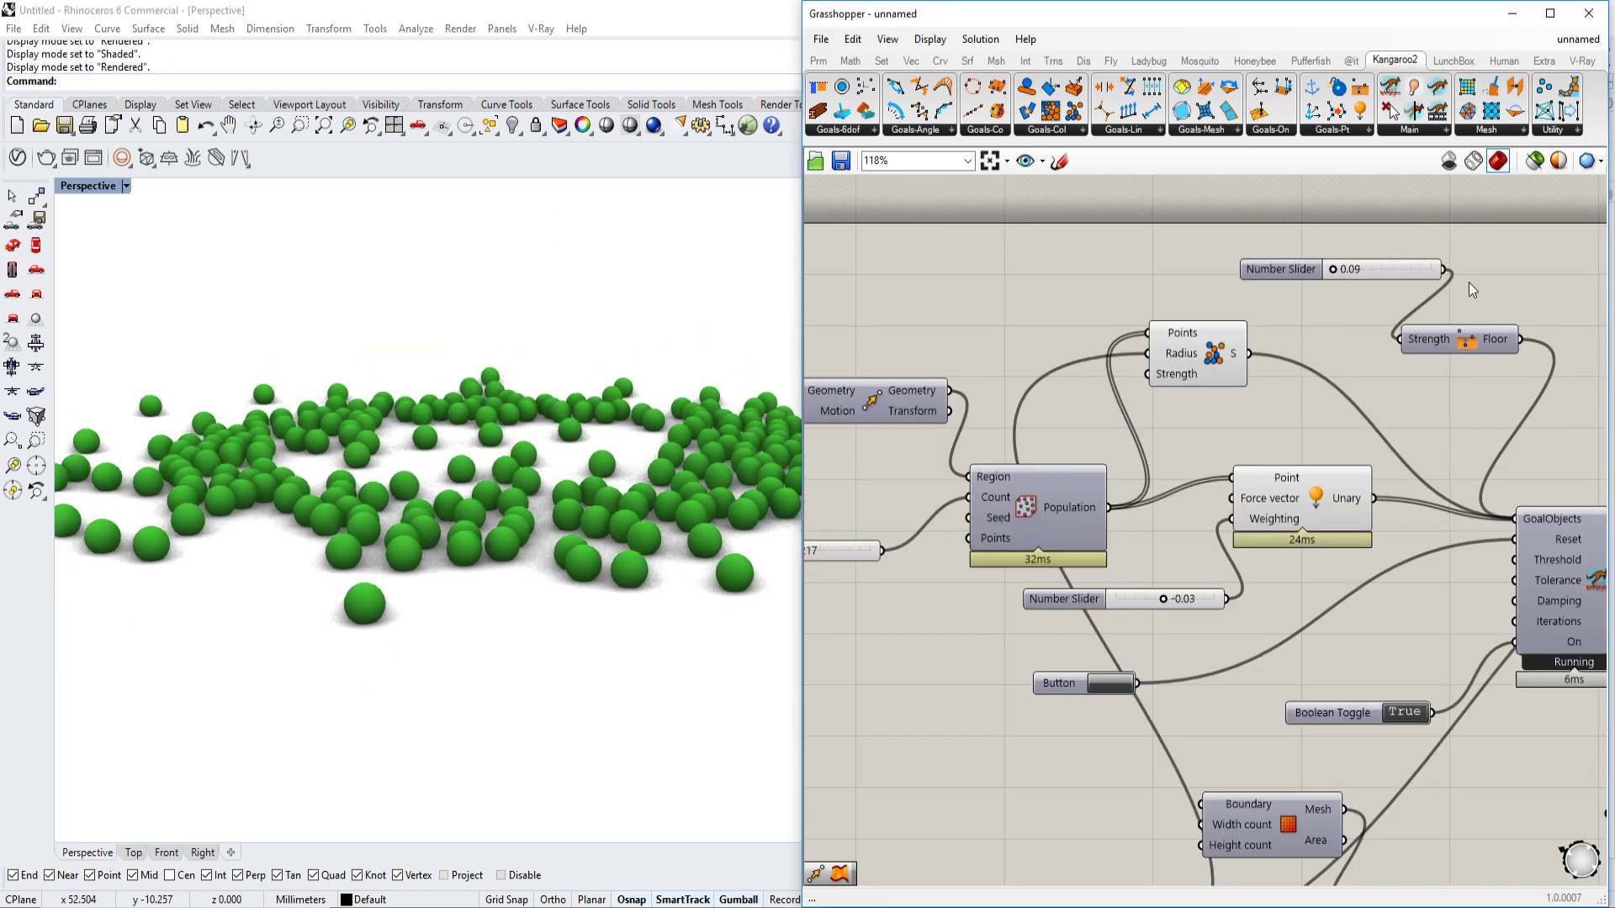
right_drag(869, 497, 967, 518)
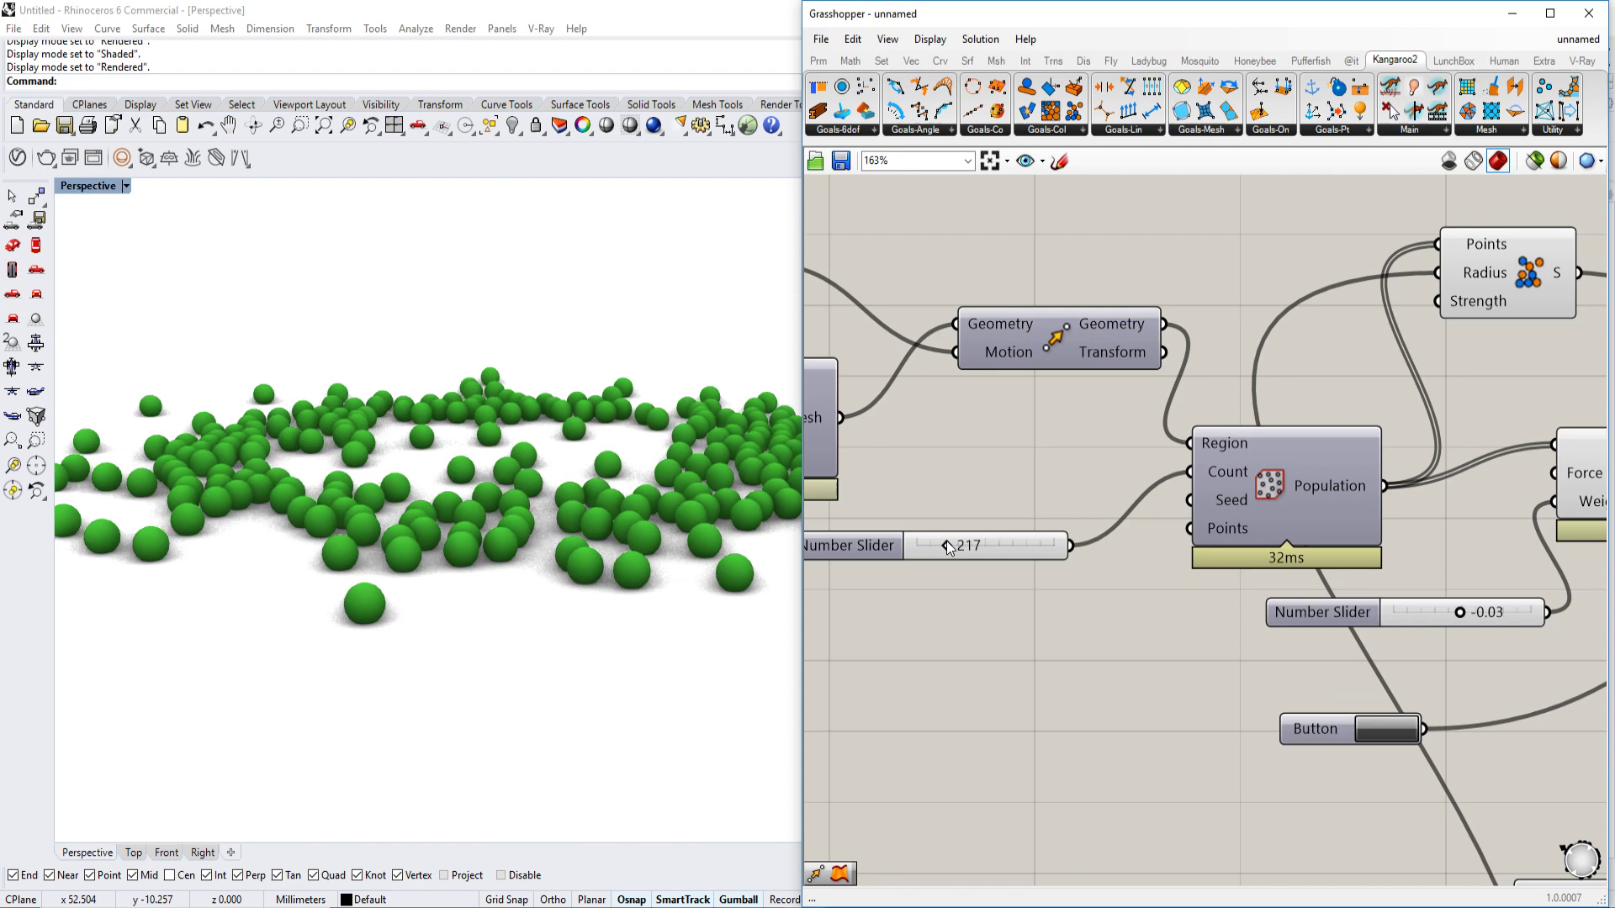
drag(952, 544, 960, 544)
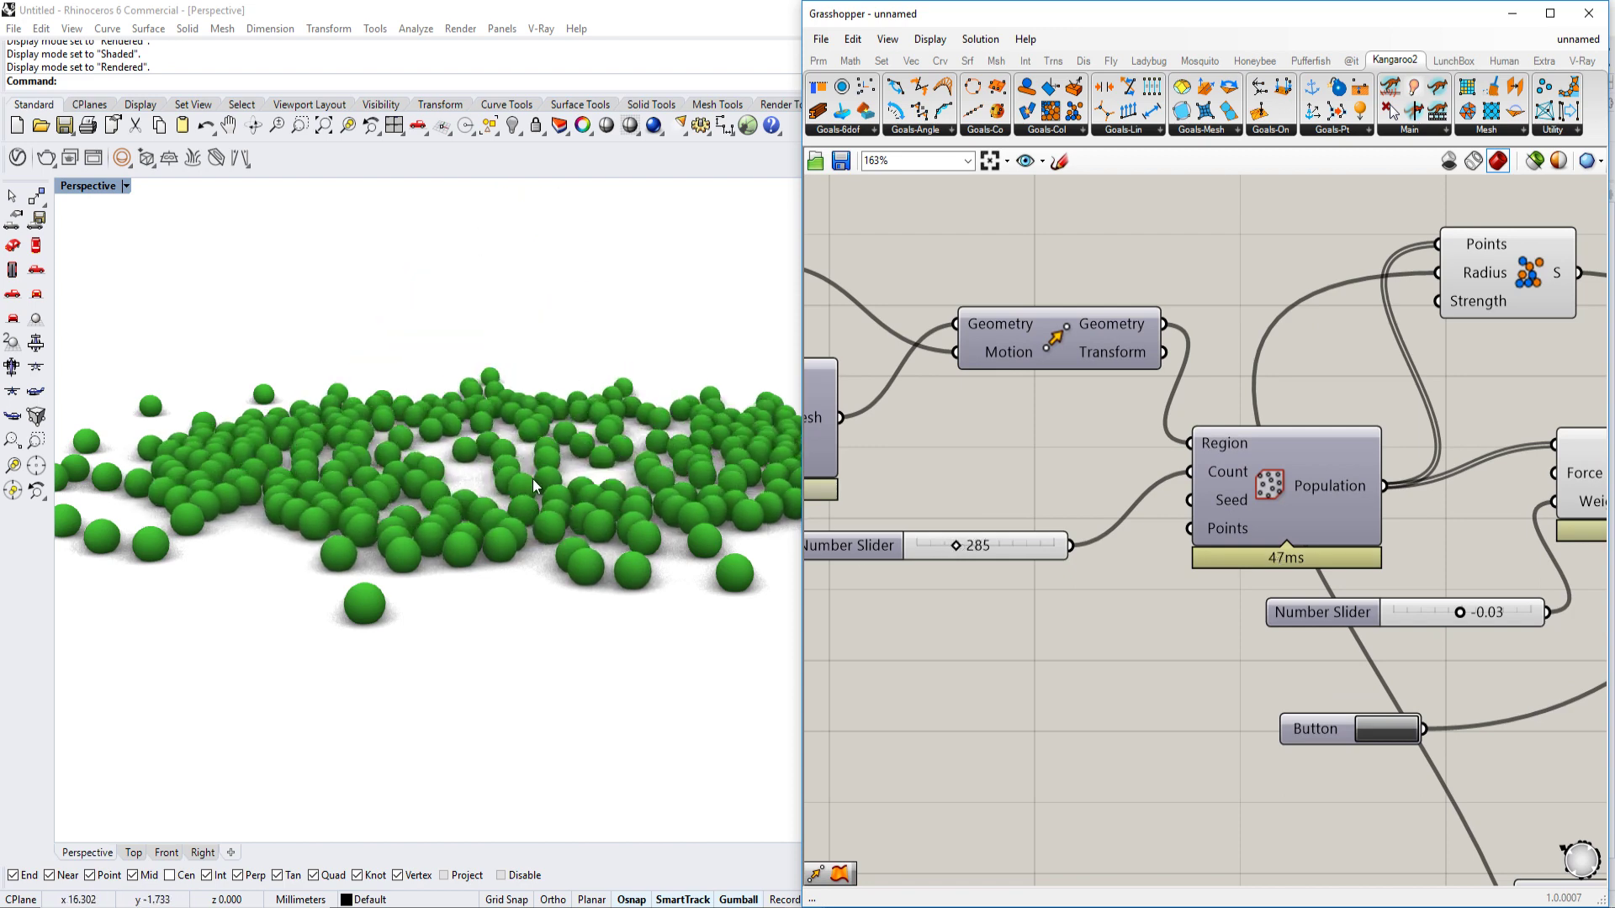
scroll(1236, 656, down, 2)
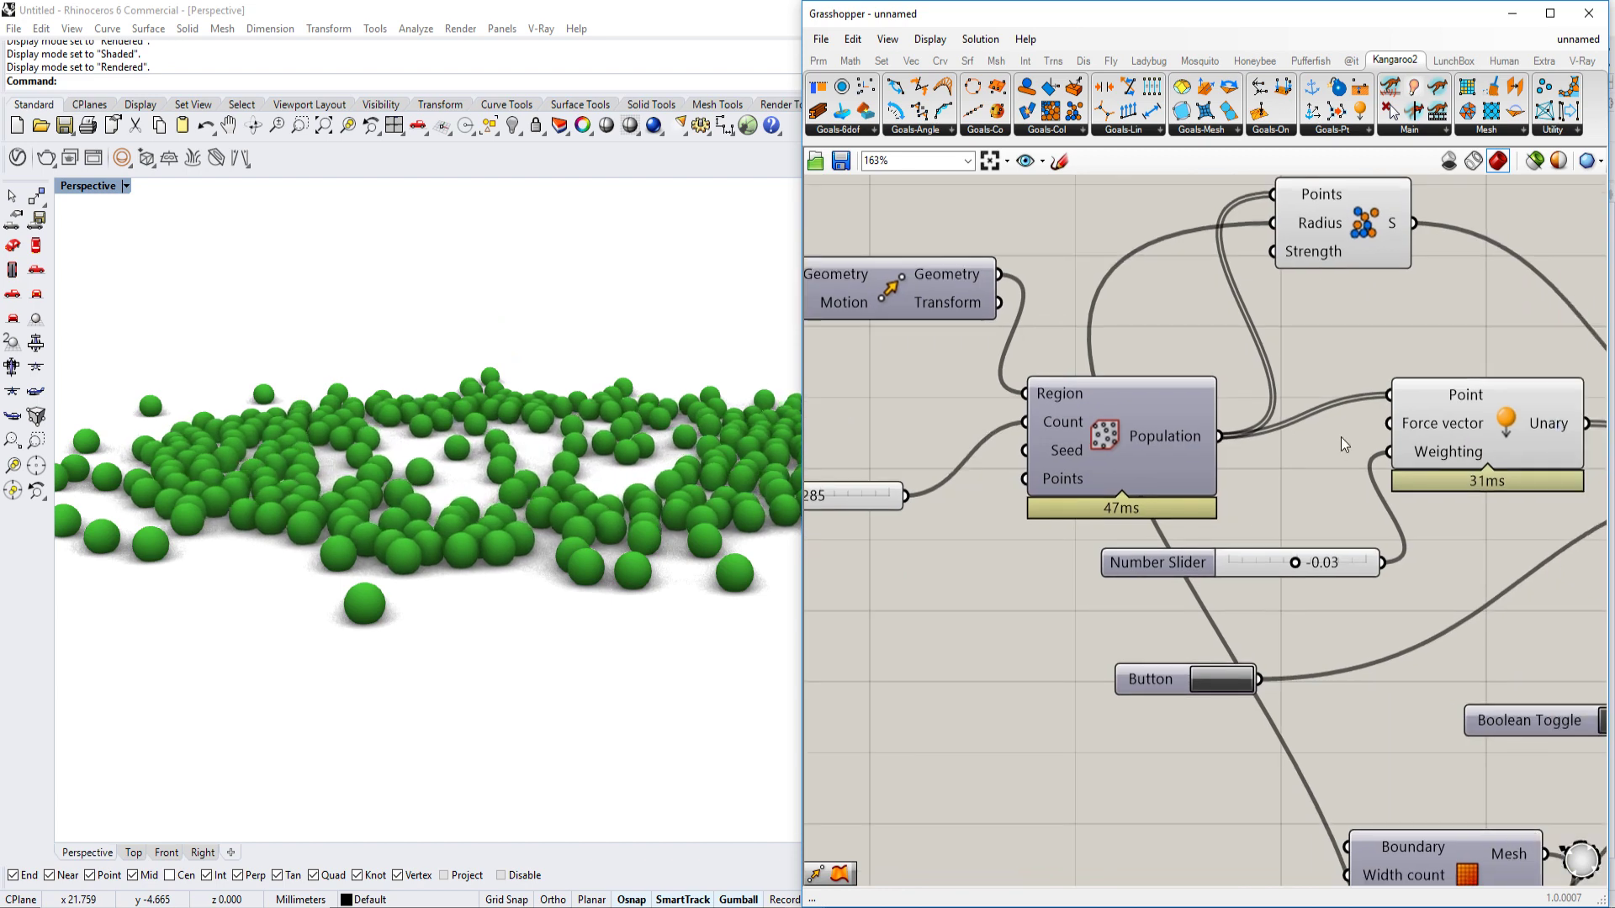
- Reset the Kangaroo simulation so the spheres drop again
mouse_move(1342, 437)
right_down()
mouse_move(1299, 402)
mouse_move(1286, 348)
right_up()
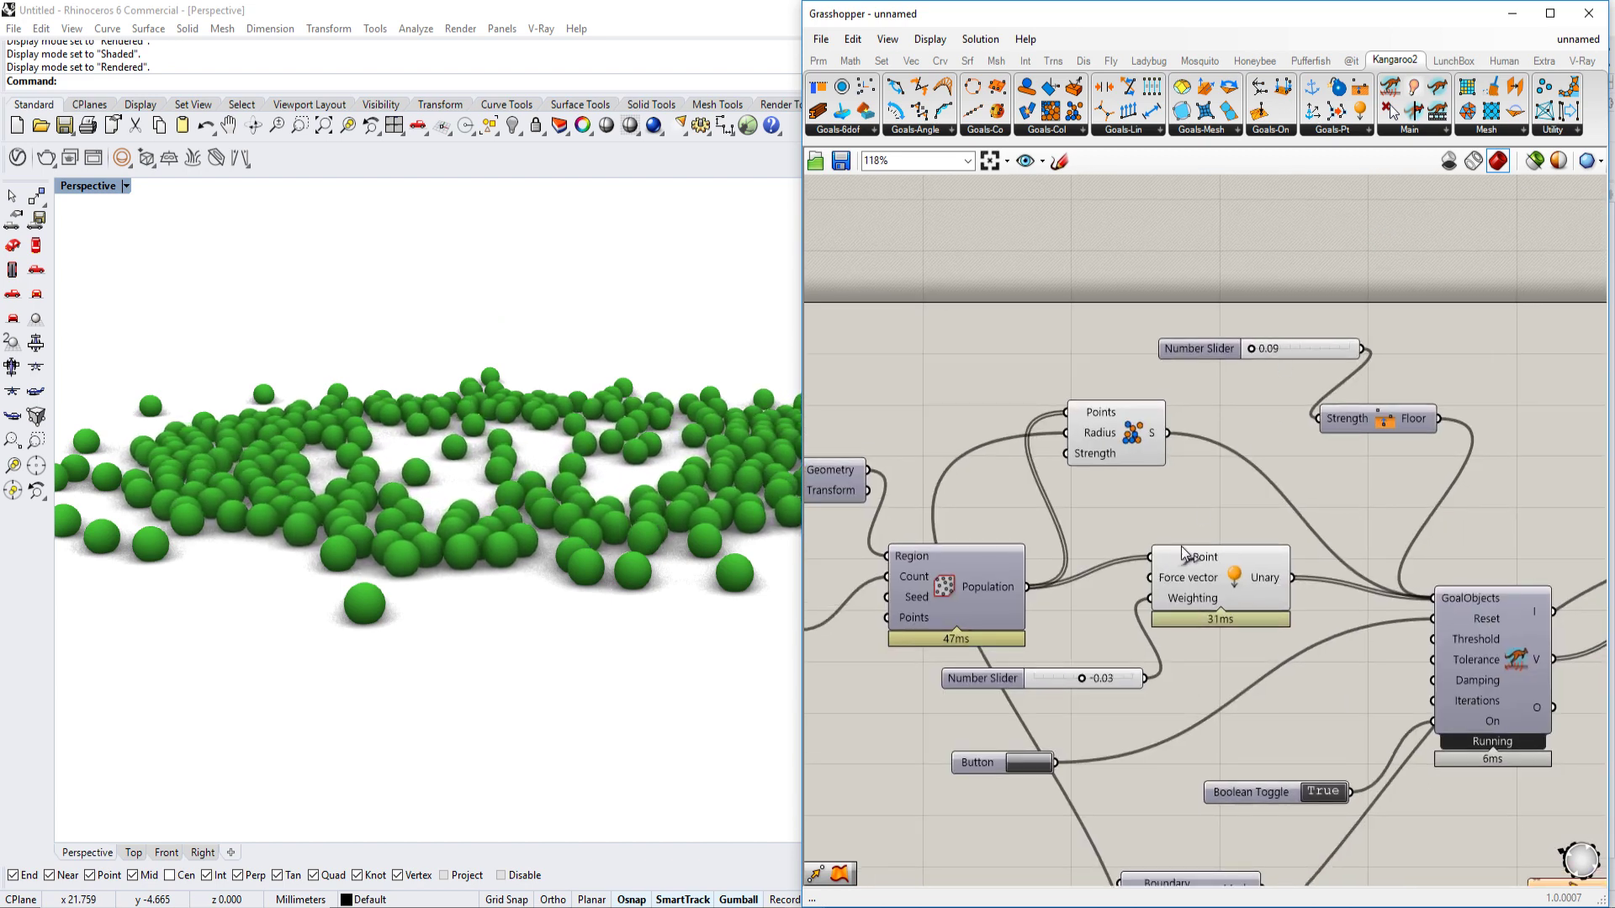
right_drag(1181, 546, 1316, 740)
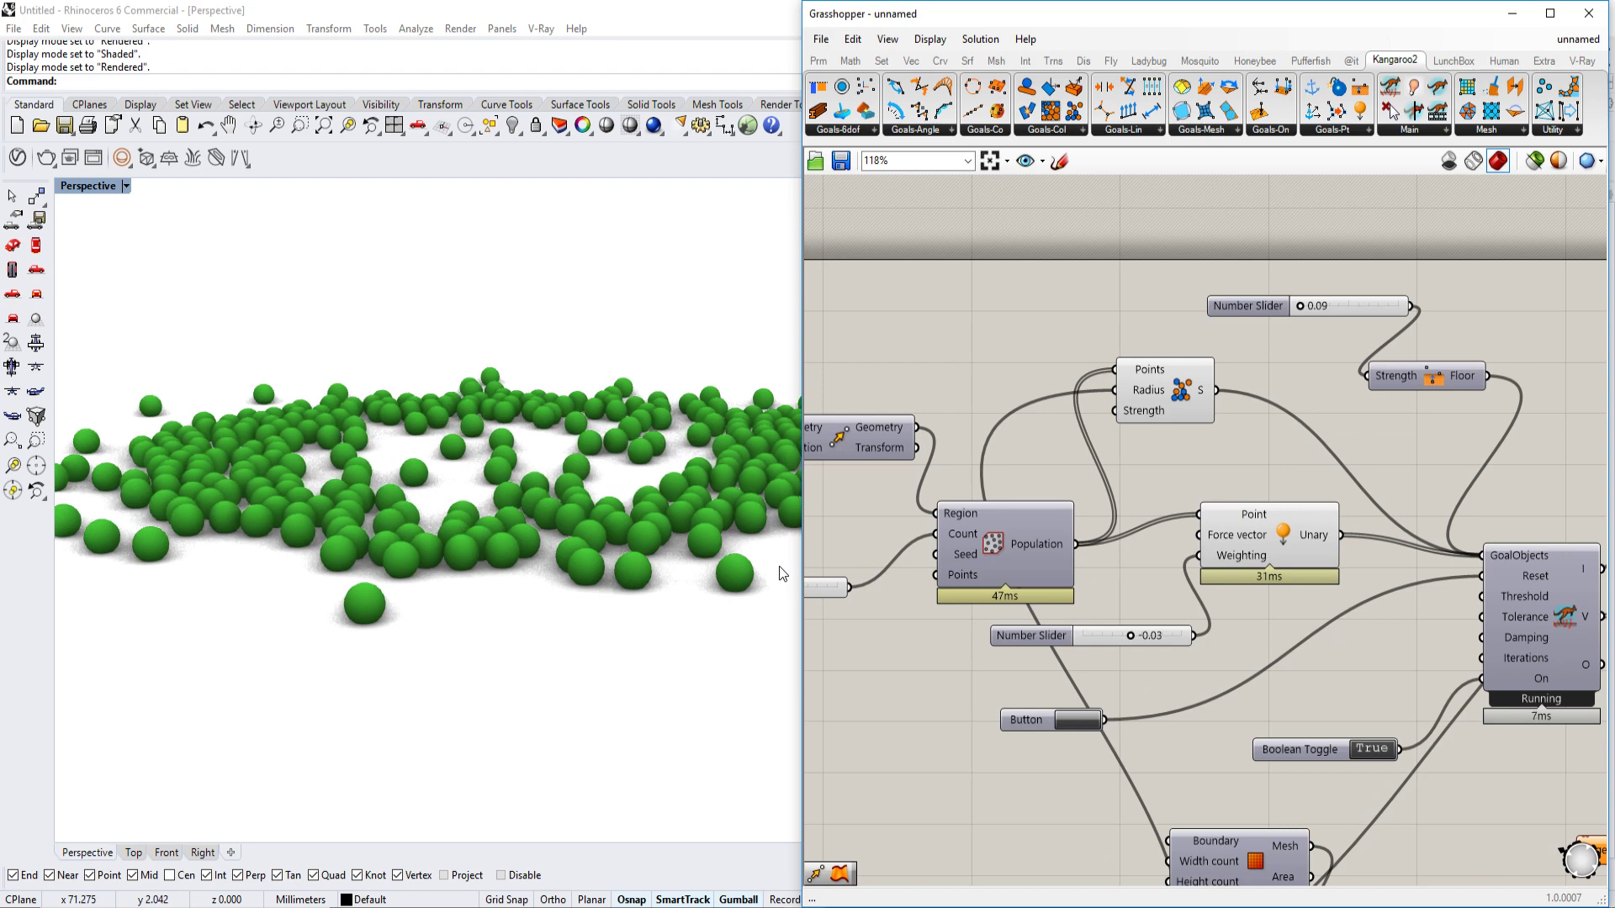
click(1076, 721)
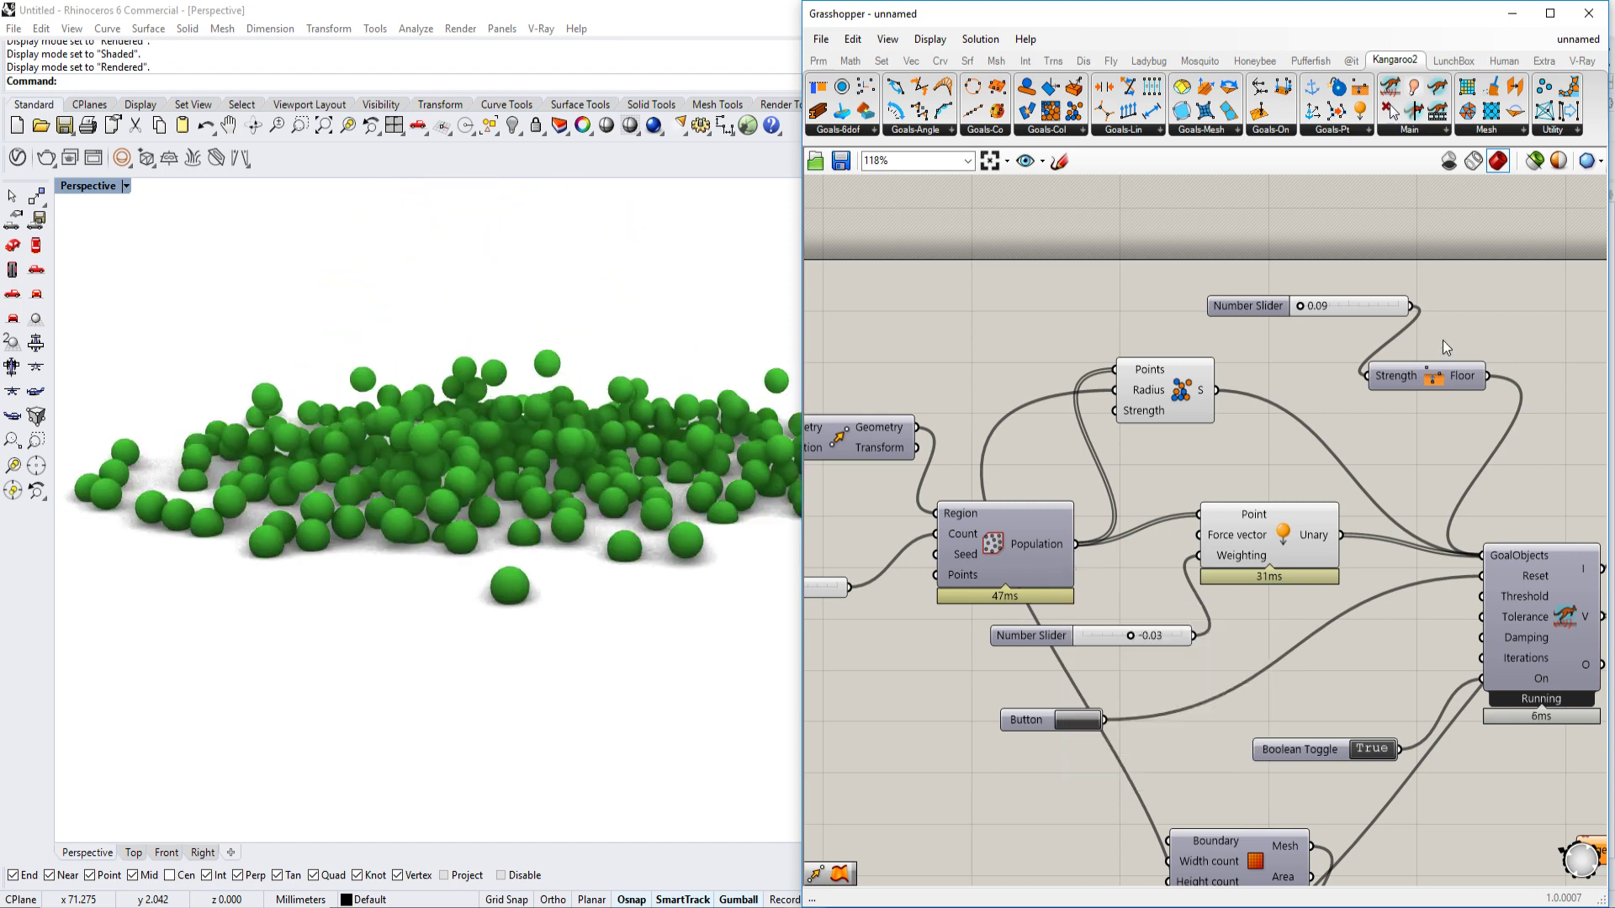
- Set the solver Boolean Toggle to False and adjust the population count
right_drag(1295, 479, 1464, 465)
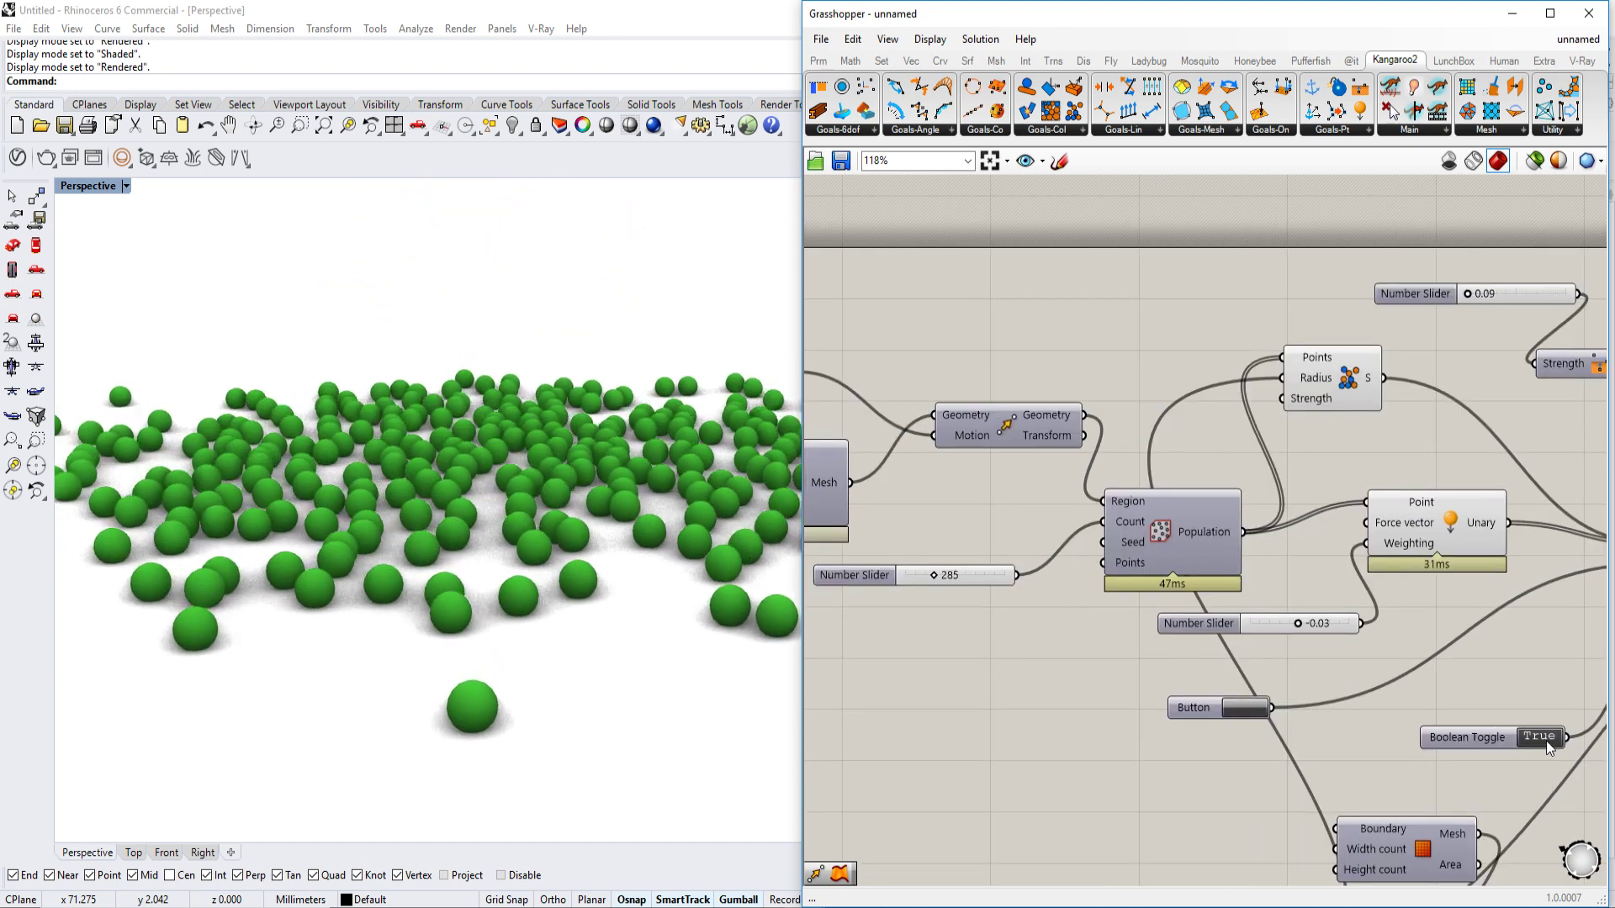
double_click(1546, 740)
drag(1357, 378, 1533, 380)
scroll(1183, 489, up, 3)
drag(1007, 539, 973, 543)
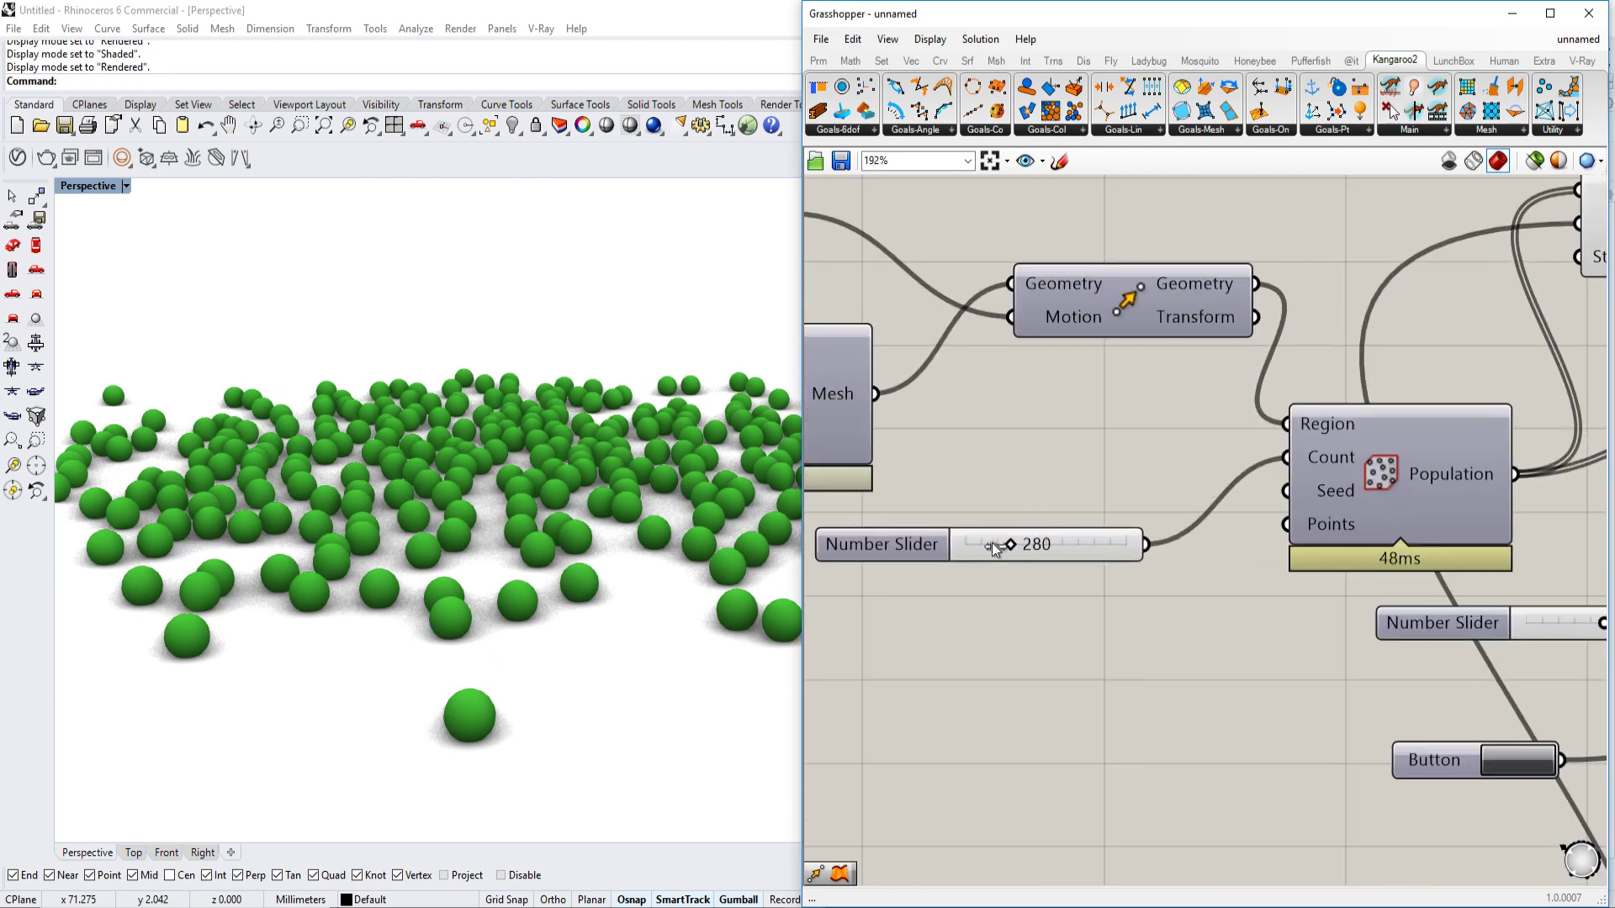
scroll(972, 543, down, 2)
scroll(1444, 602, up, 2)
scroll(1434, 640, down, 2)
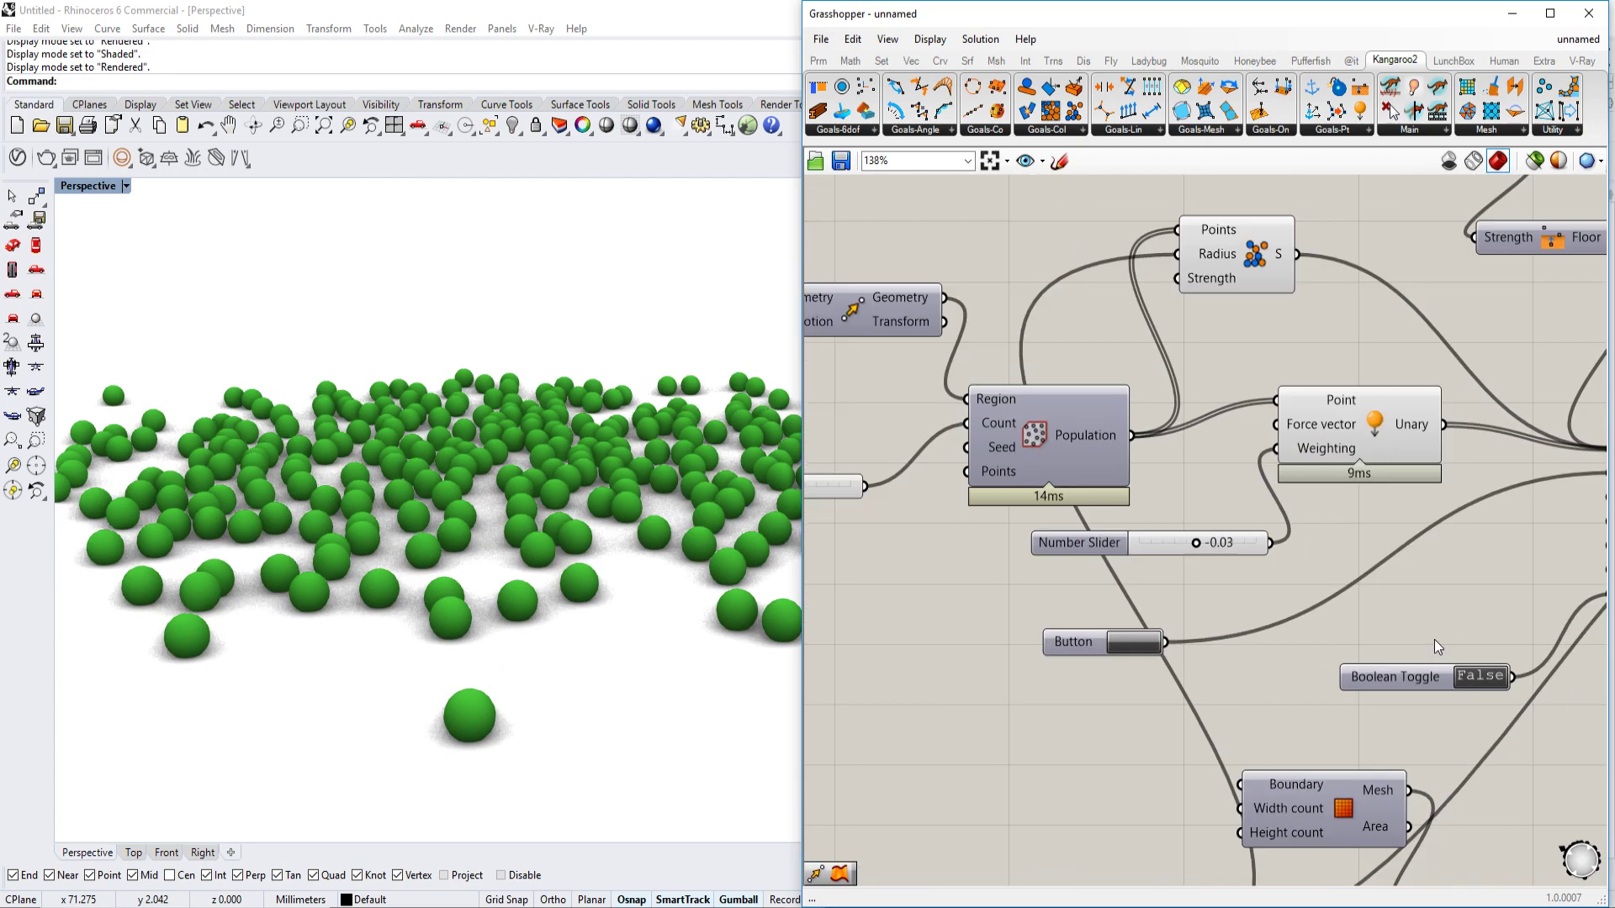
scroll(1306, 601, up, 2)
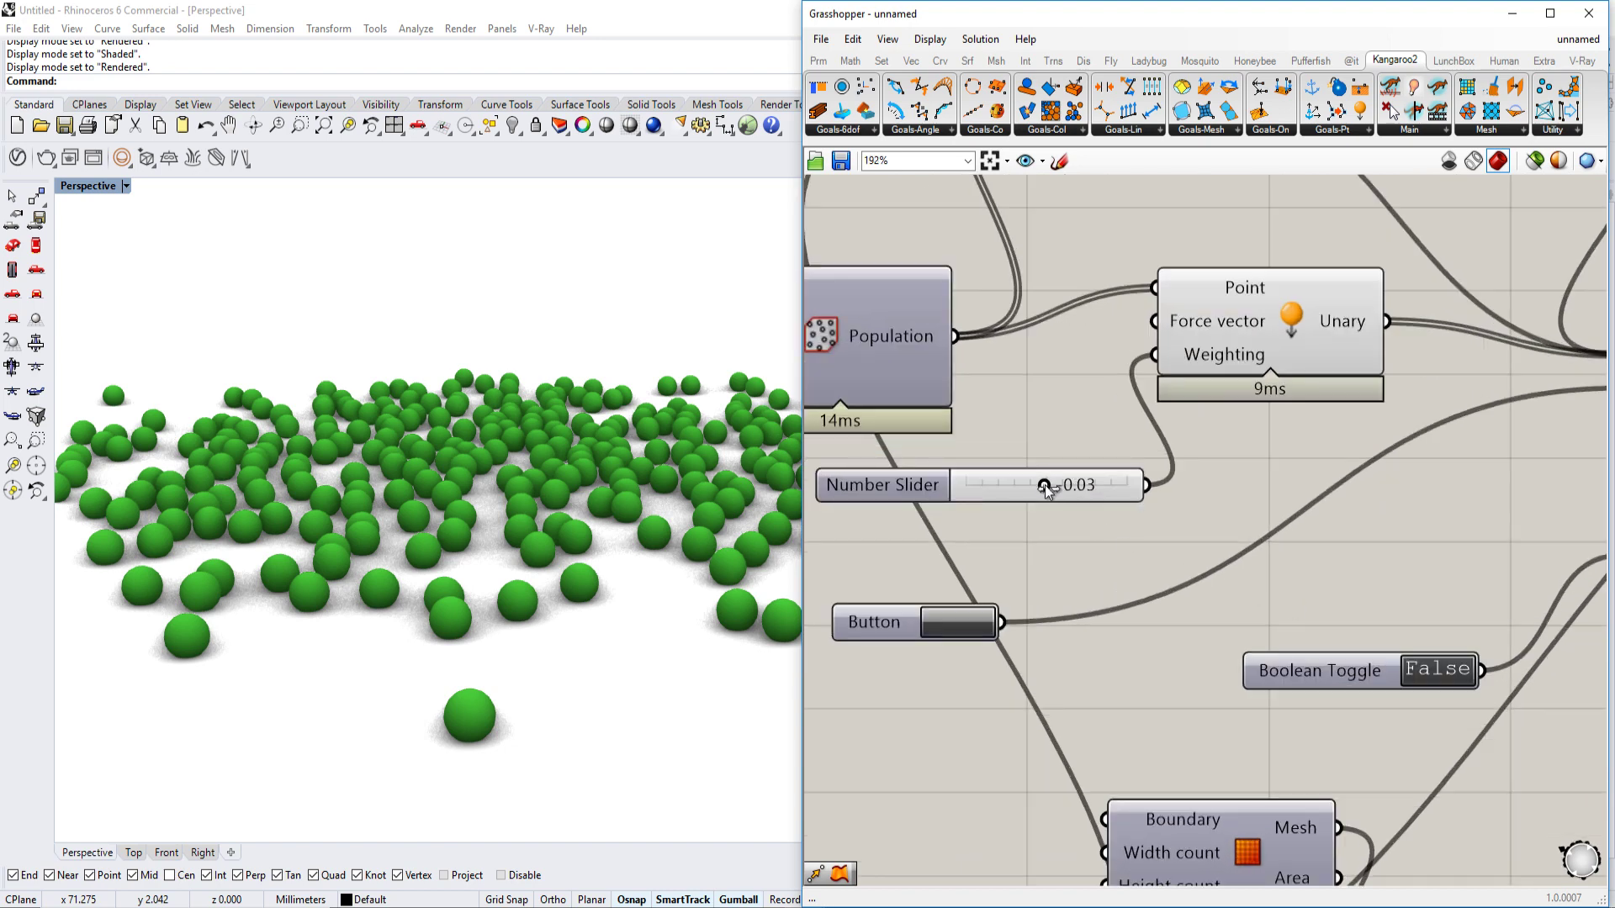
- Set unary force to -0.08, switch the solver back on, and restart the drop repeatedly
drag(1047, 490, 1042, 491)
click(1440, 674)
right_drag(963, 622, 1040, 627)
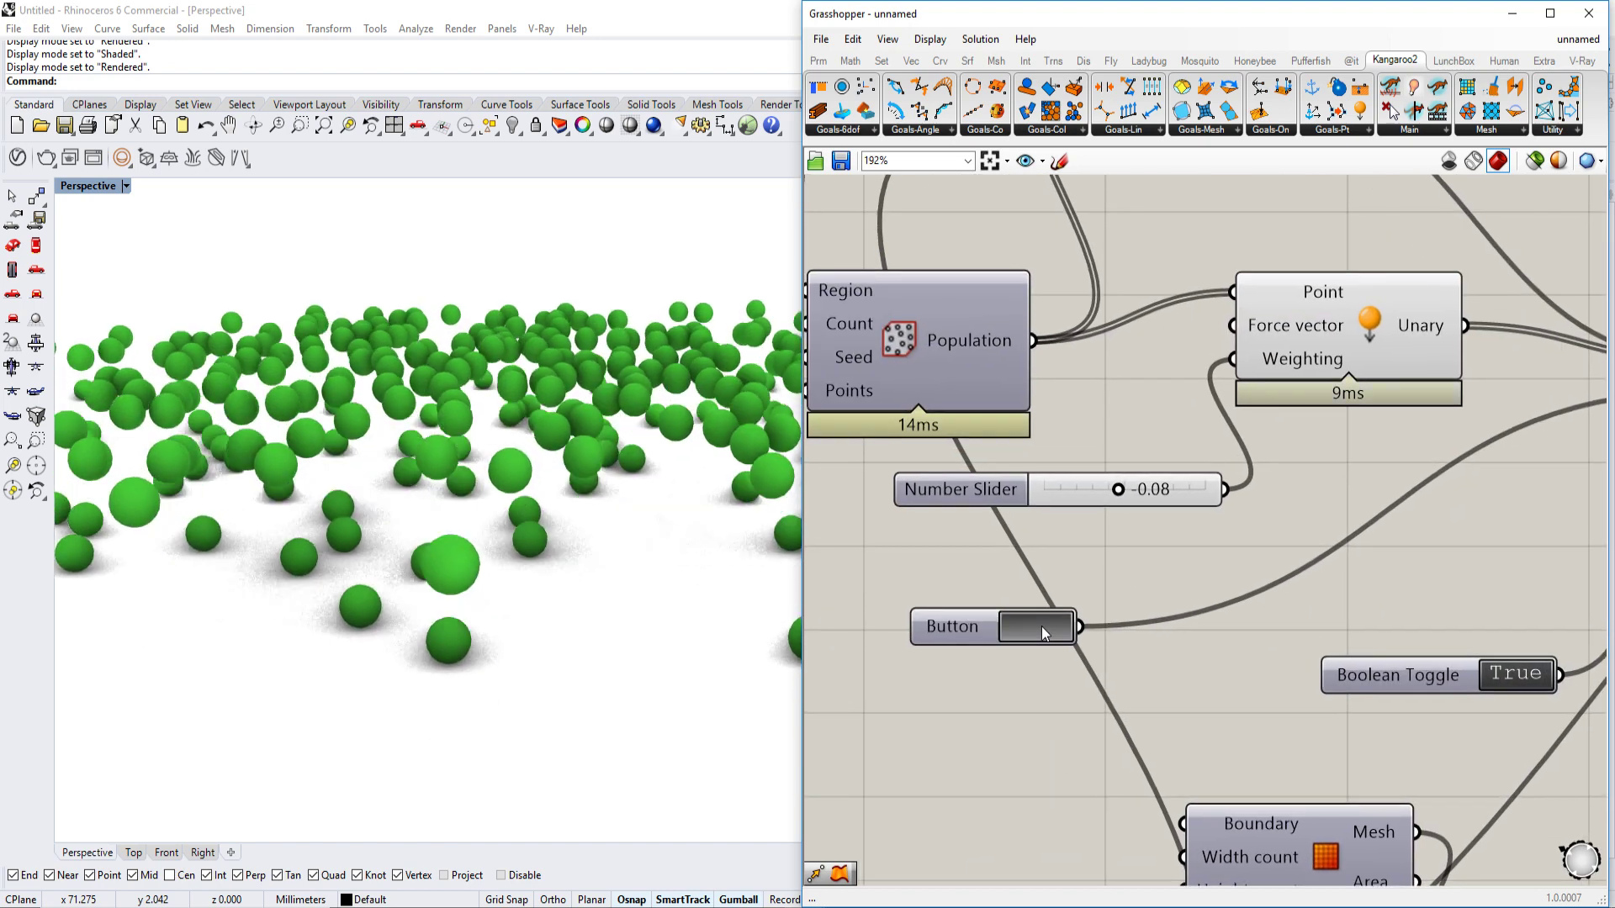
click(1041, 626)
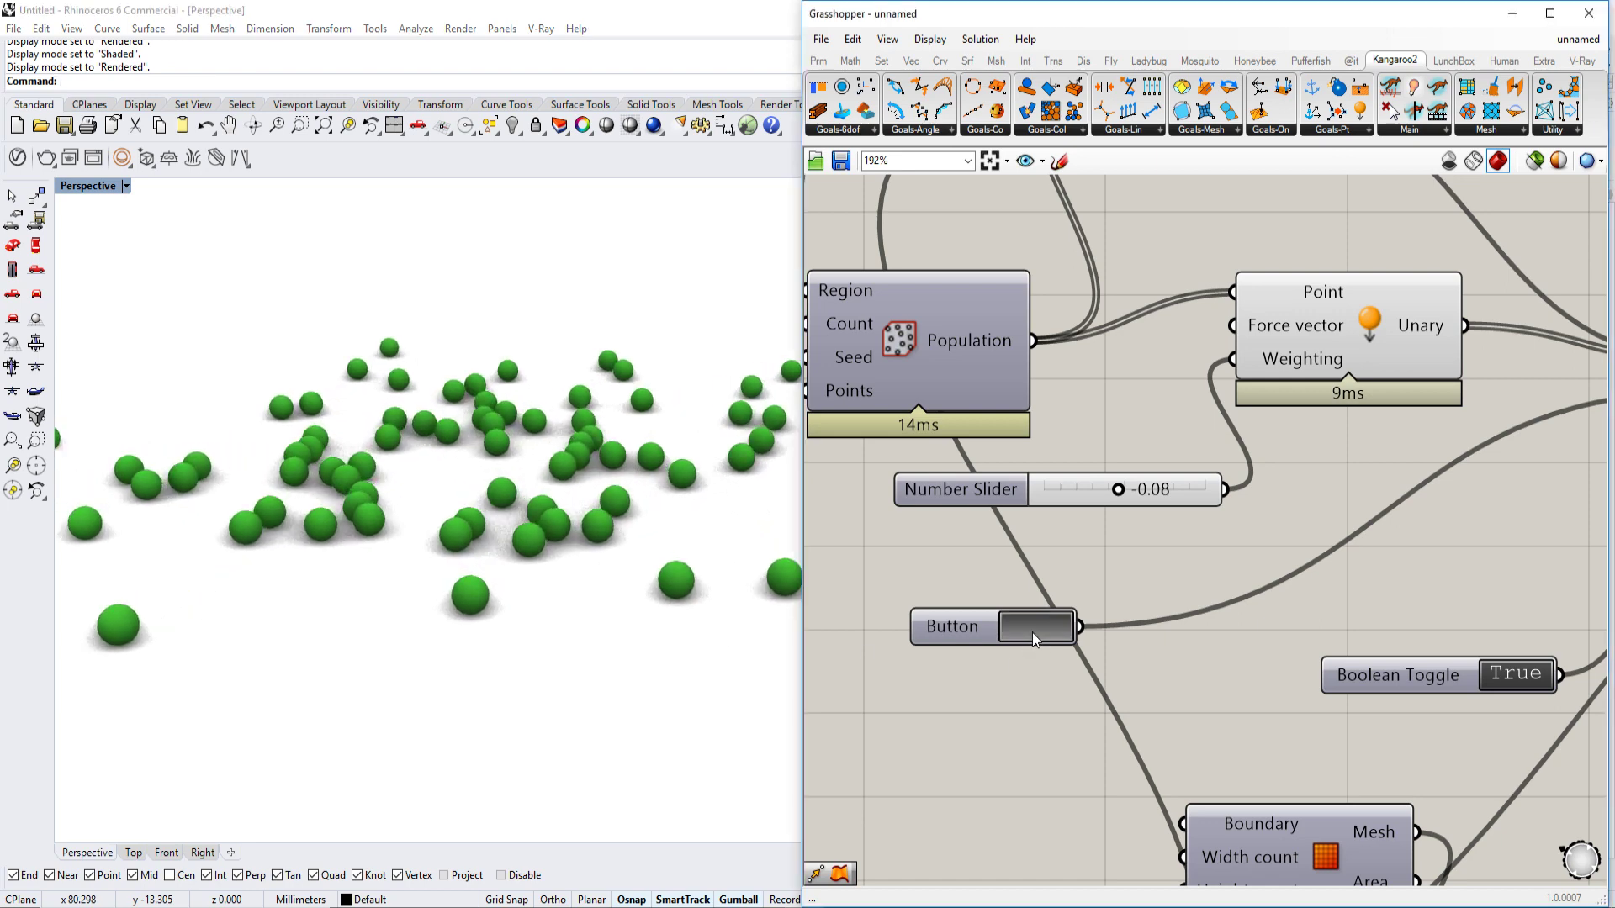
click(1032, 633)
click(1036, 627)
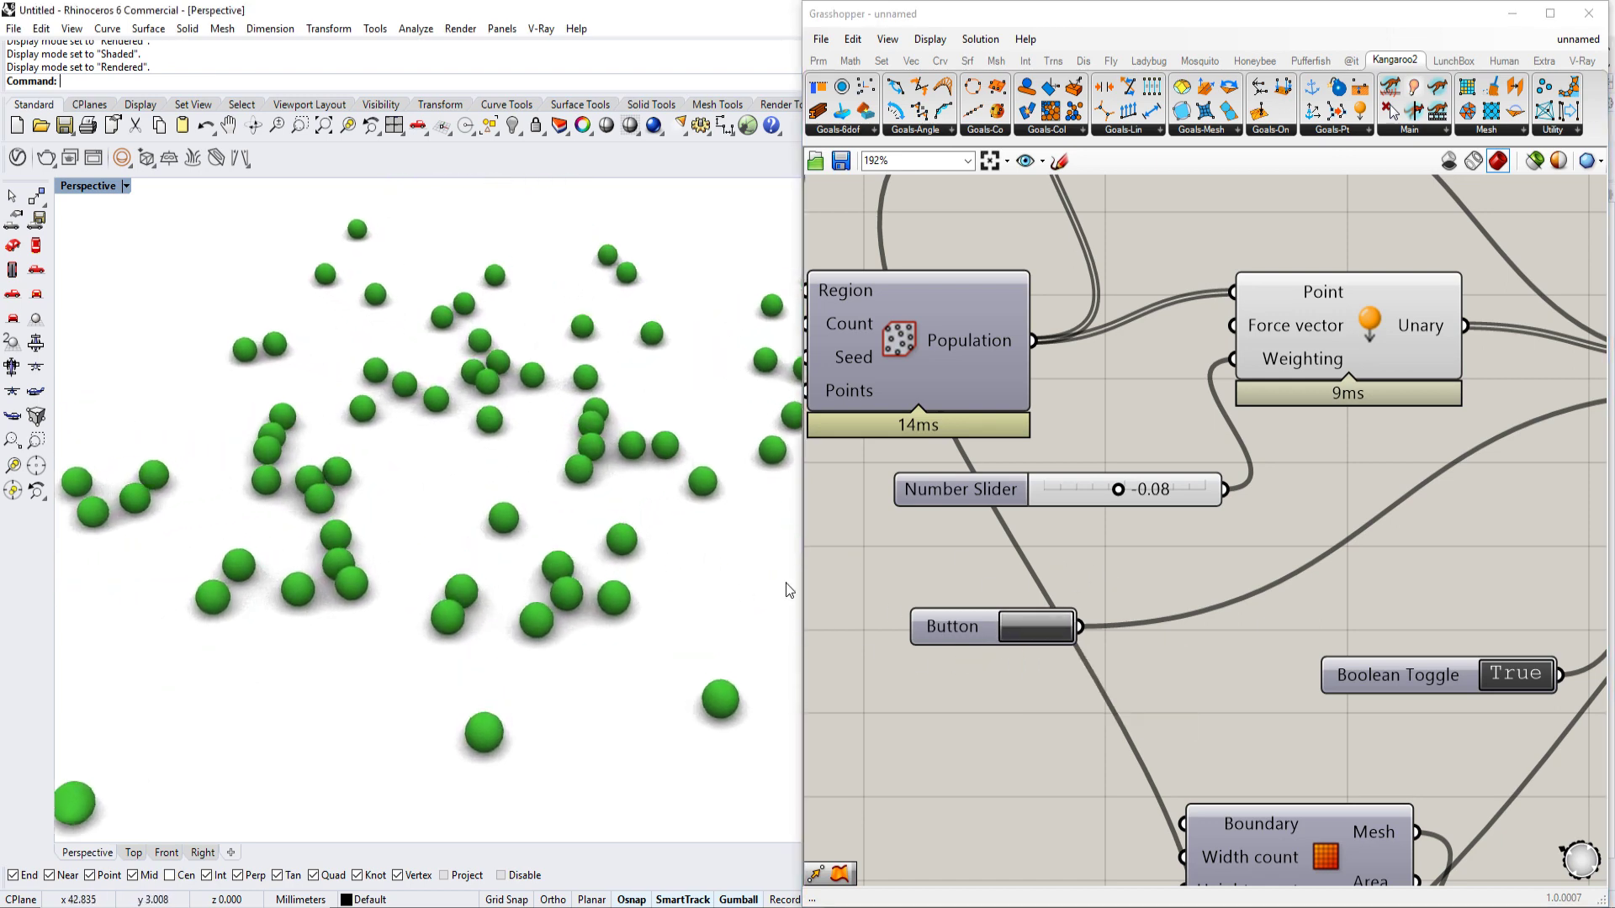
click(1066, 632)
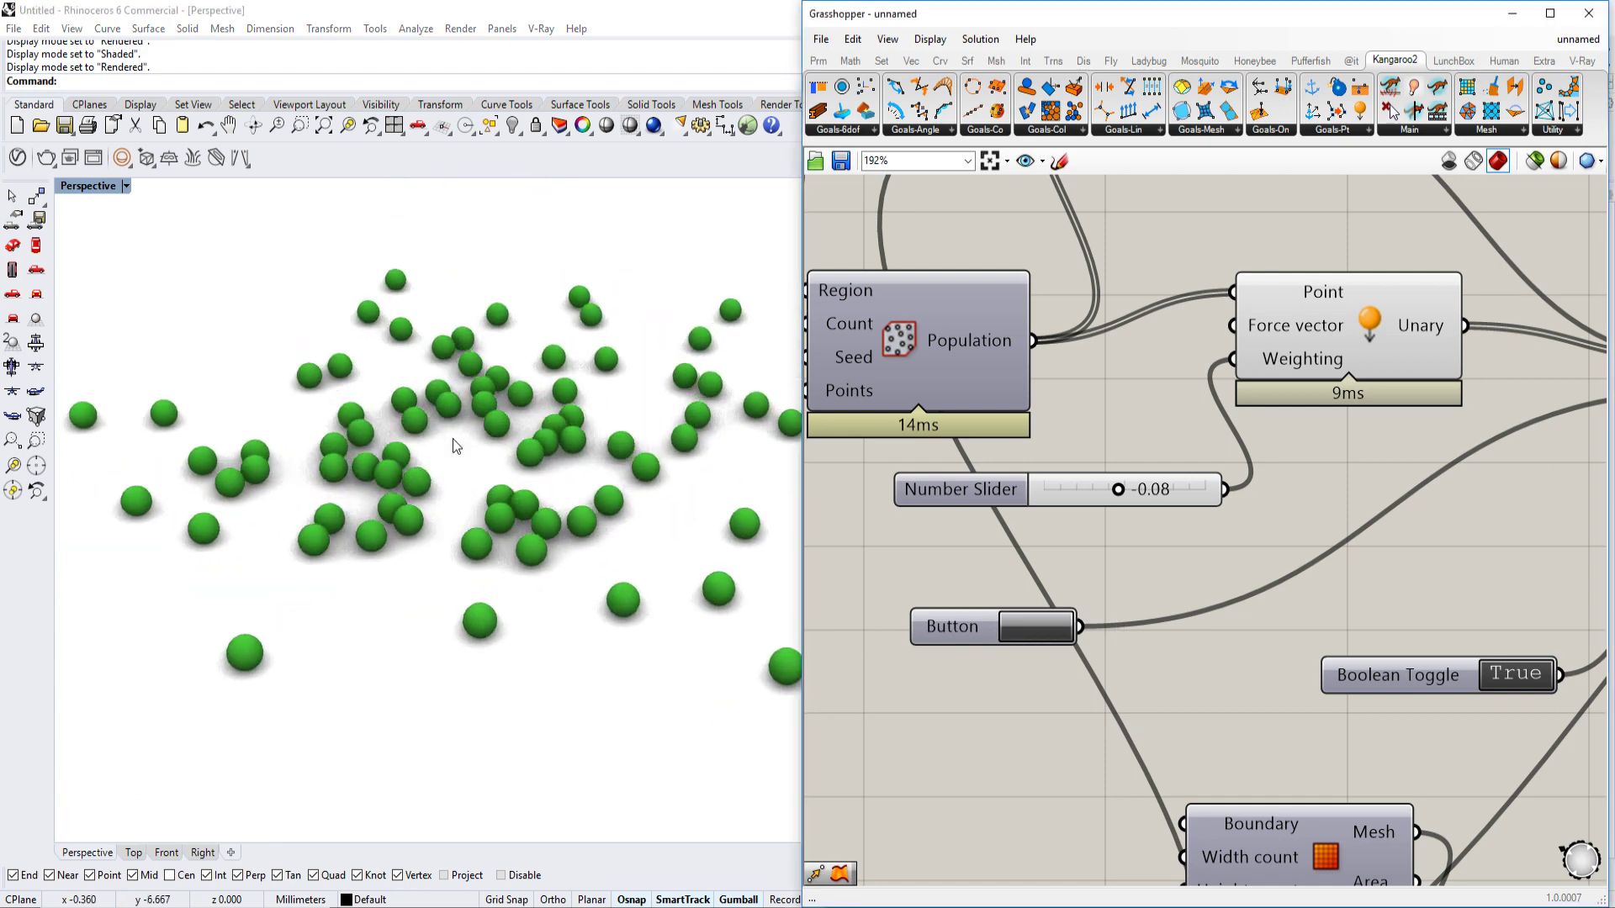
scroll(1097, 491, down, 1)
scroll(1097, 491, down, 5)
scroll(1014, 463, up, 3)
scroll(1015, 503, up, 3)
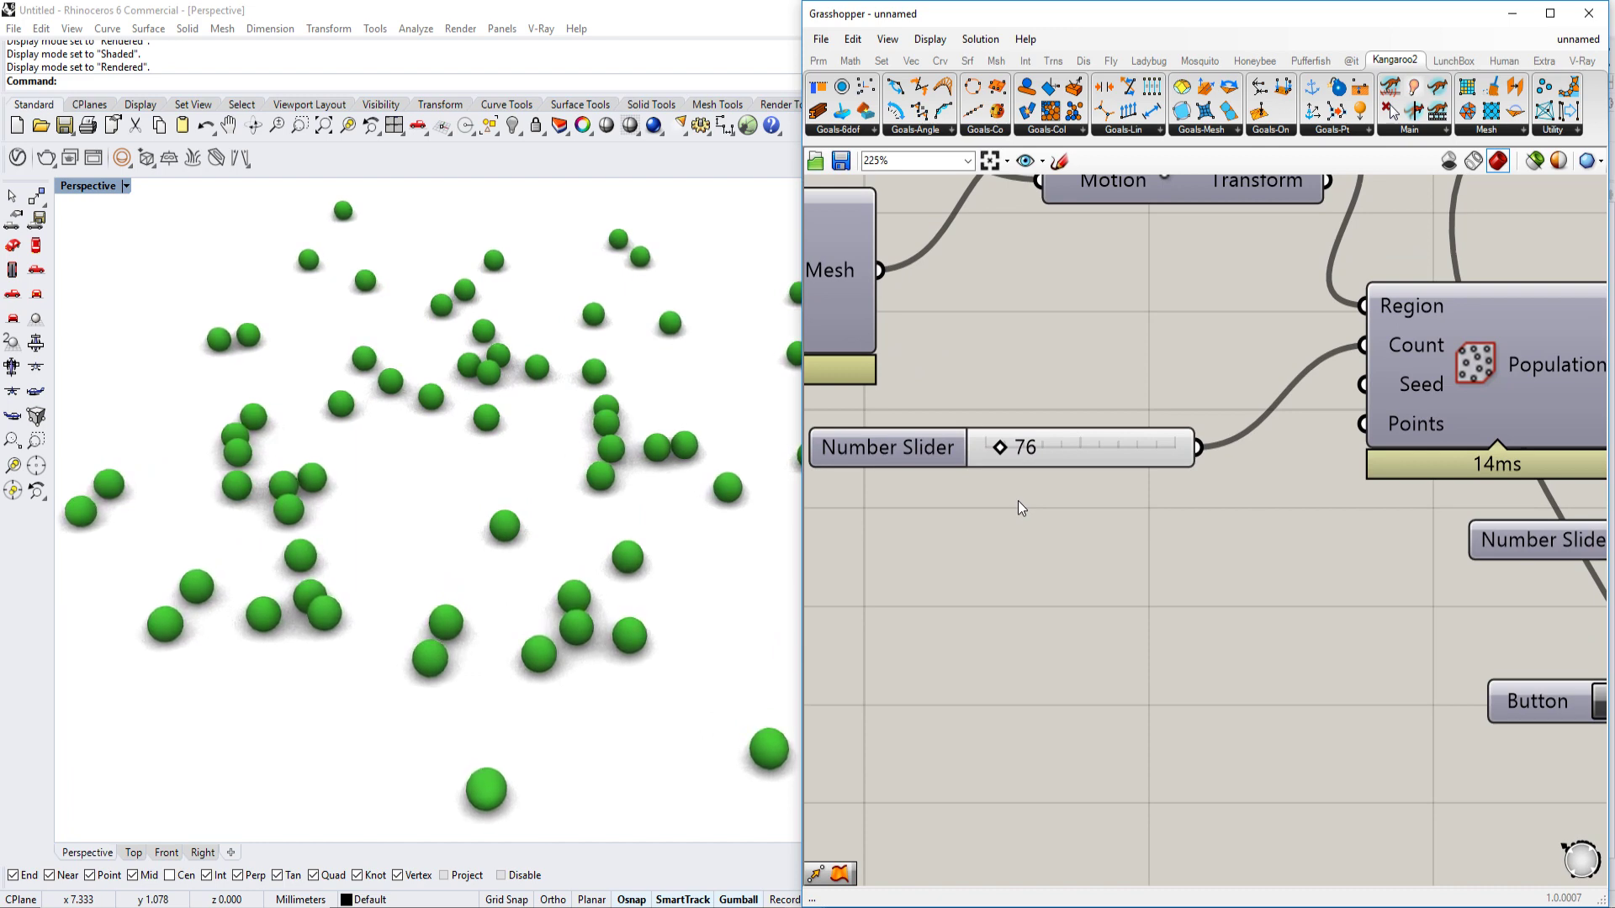
- Raise the population count from 76 to 333 while the simulation runs
drag(1006, 449, 1044, 456)
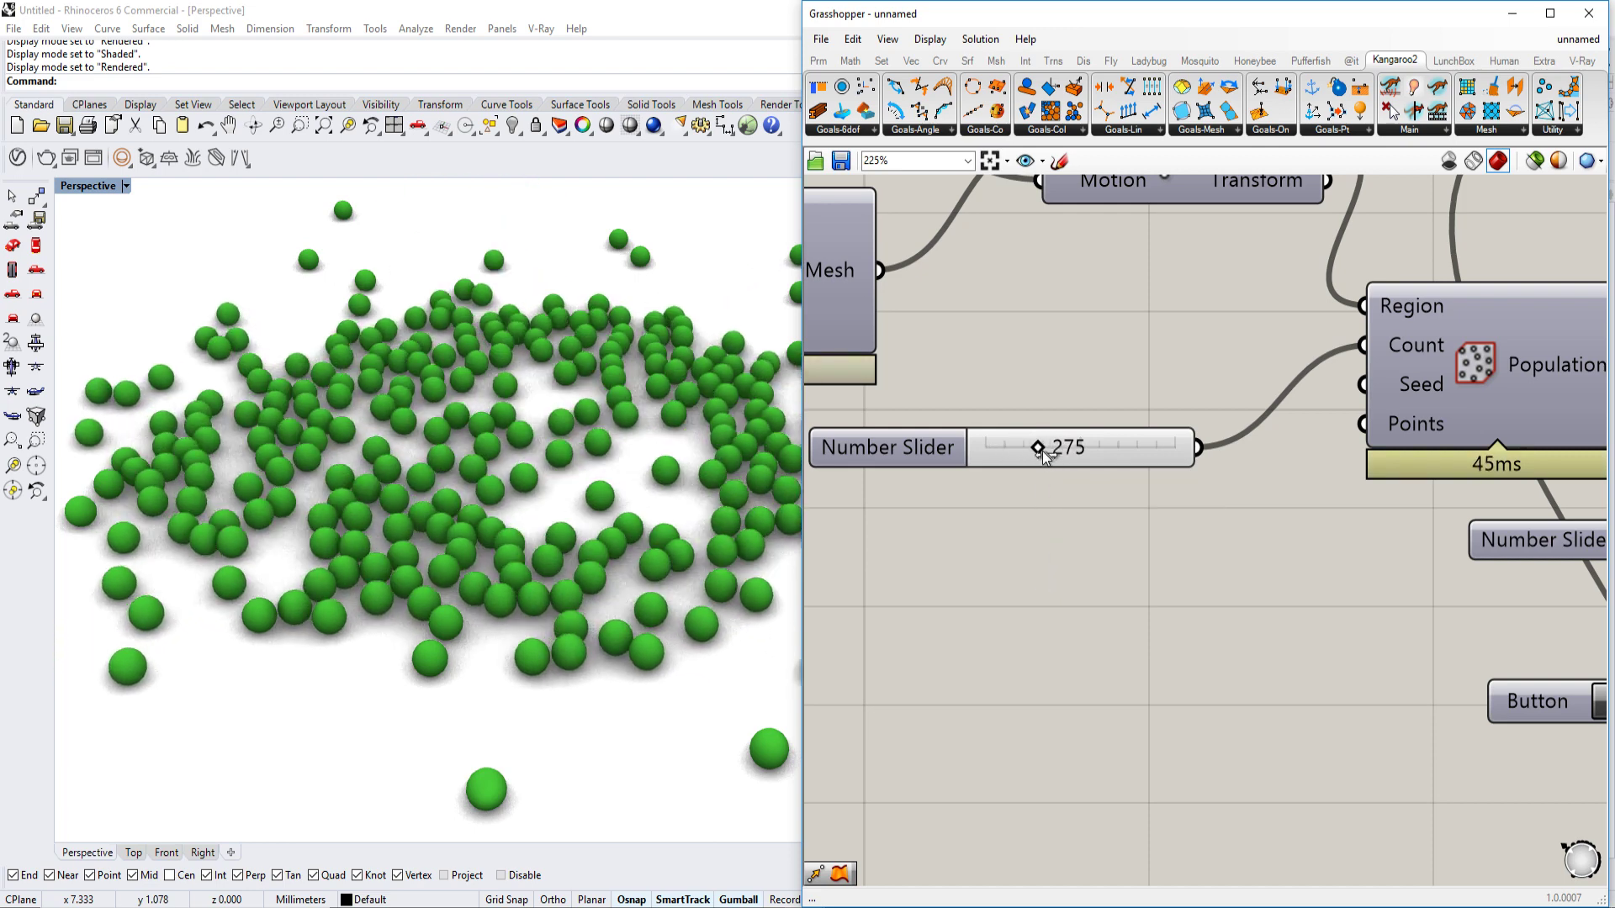
drag(1039, 446, 1055, 445)
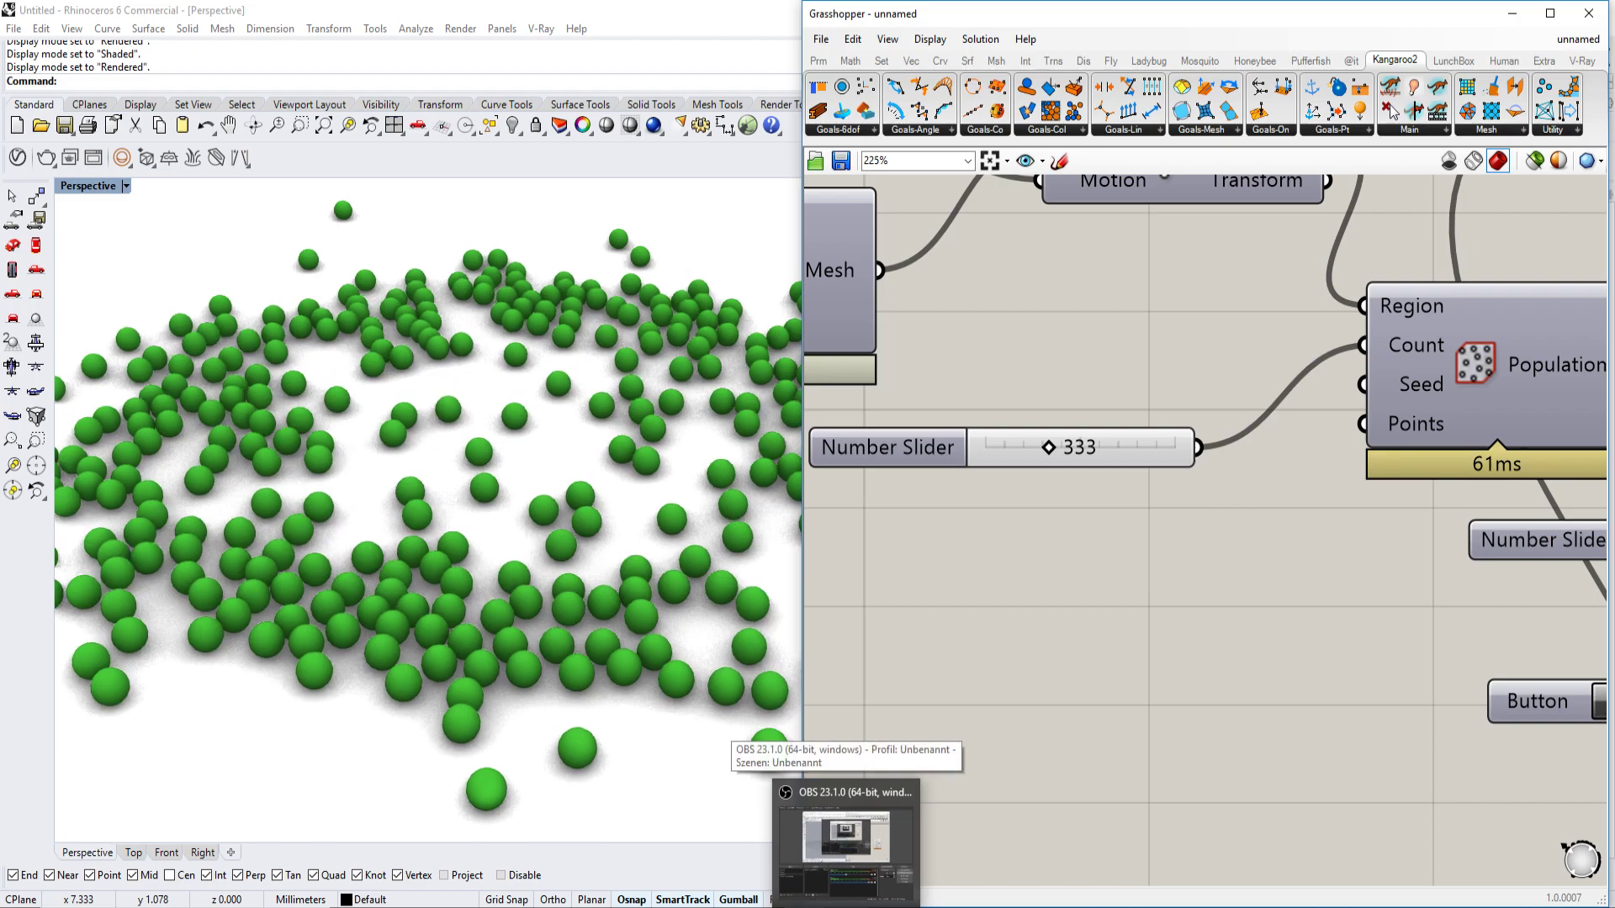
click(846, 835)
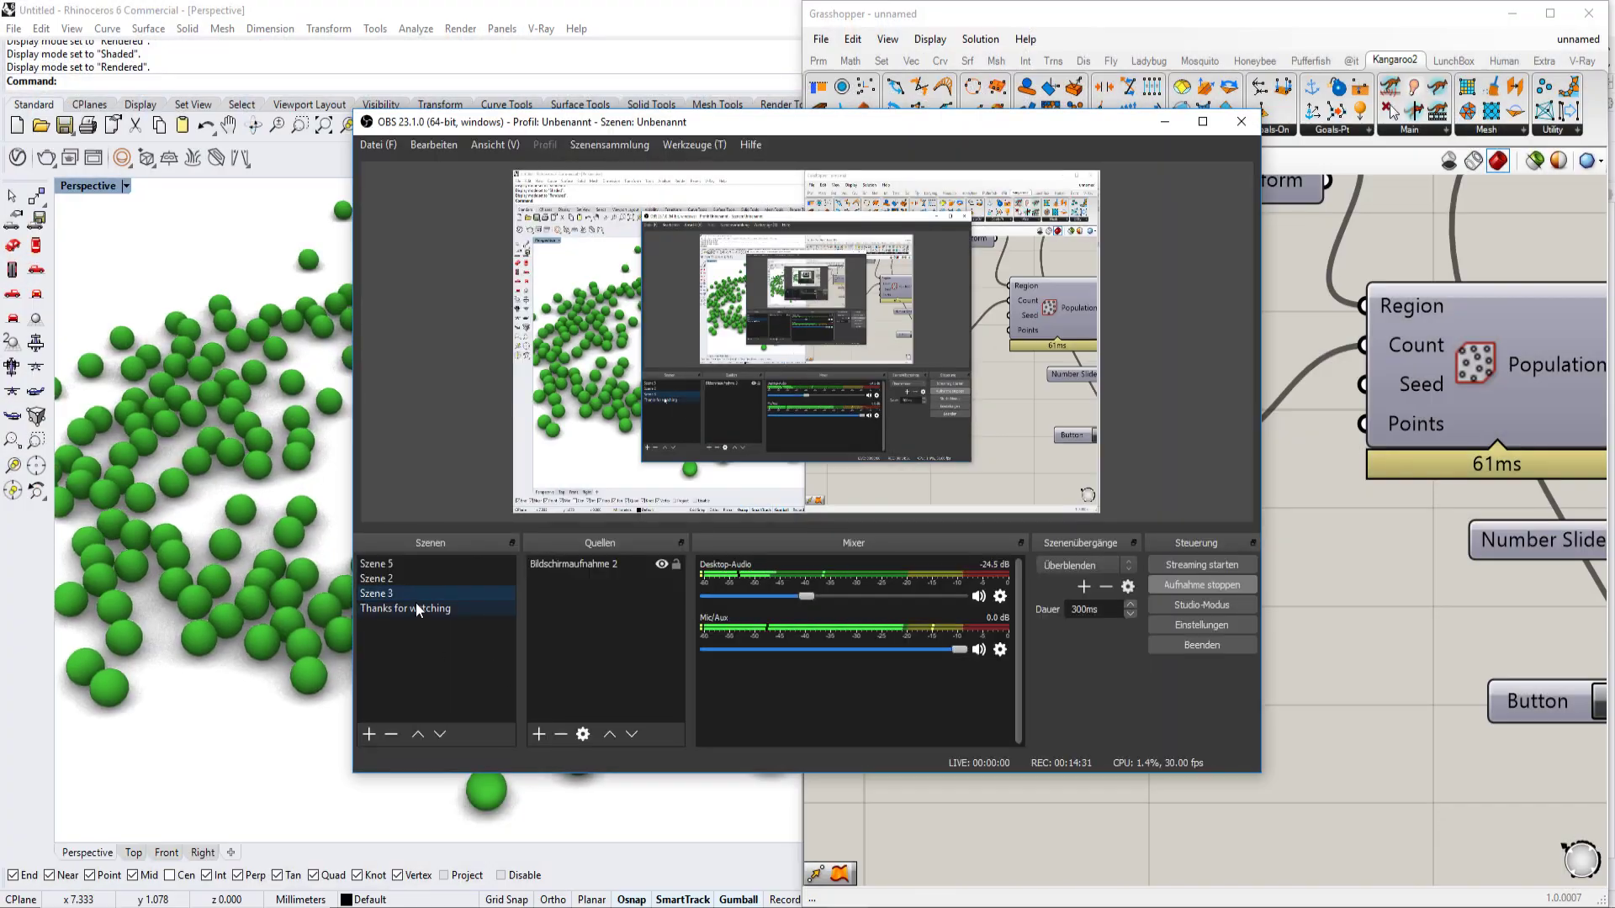